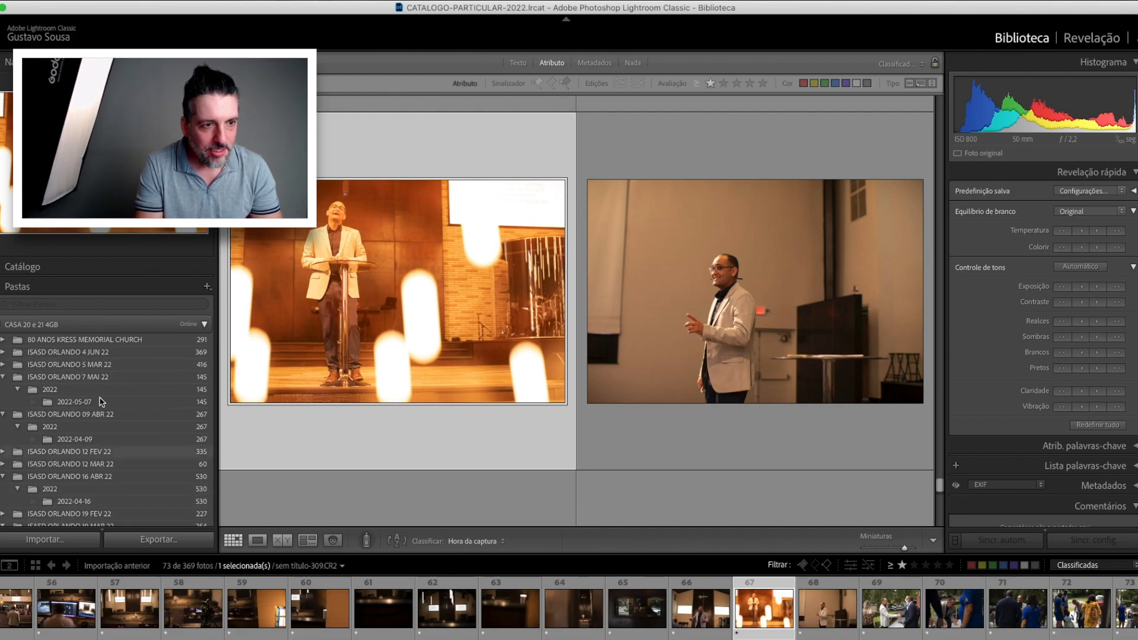
# Collapse the folder list of the CASA 20 e 21 4GB drive
pyautogui.click(205, 325)
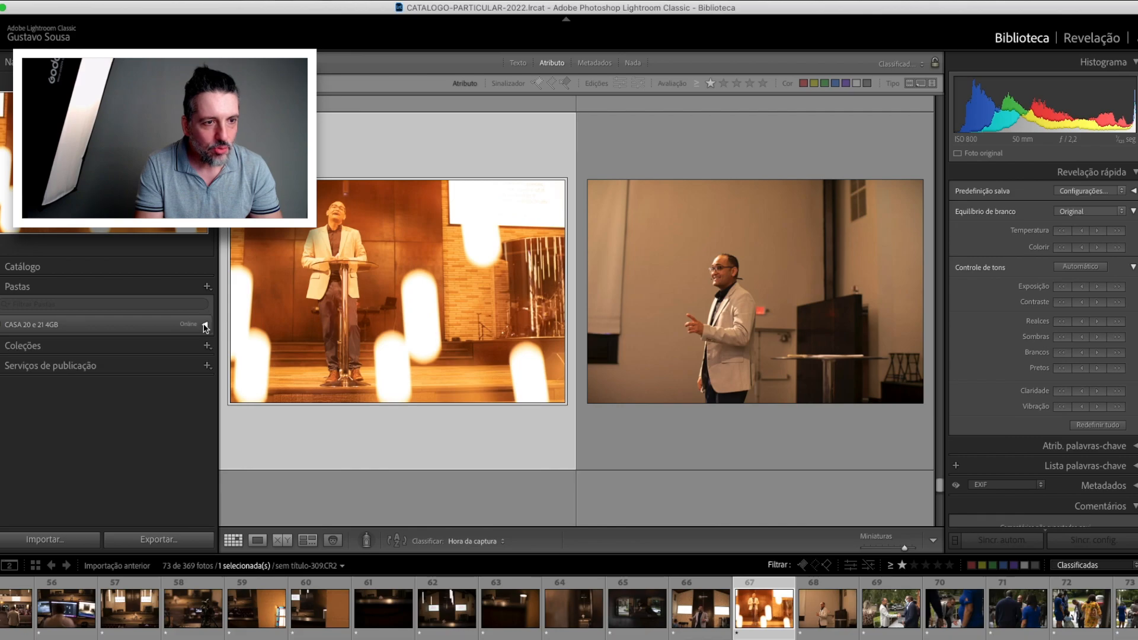
pyautogui.click(16, 326)
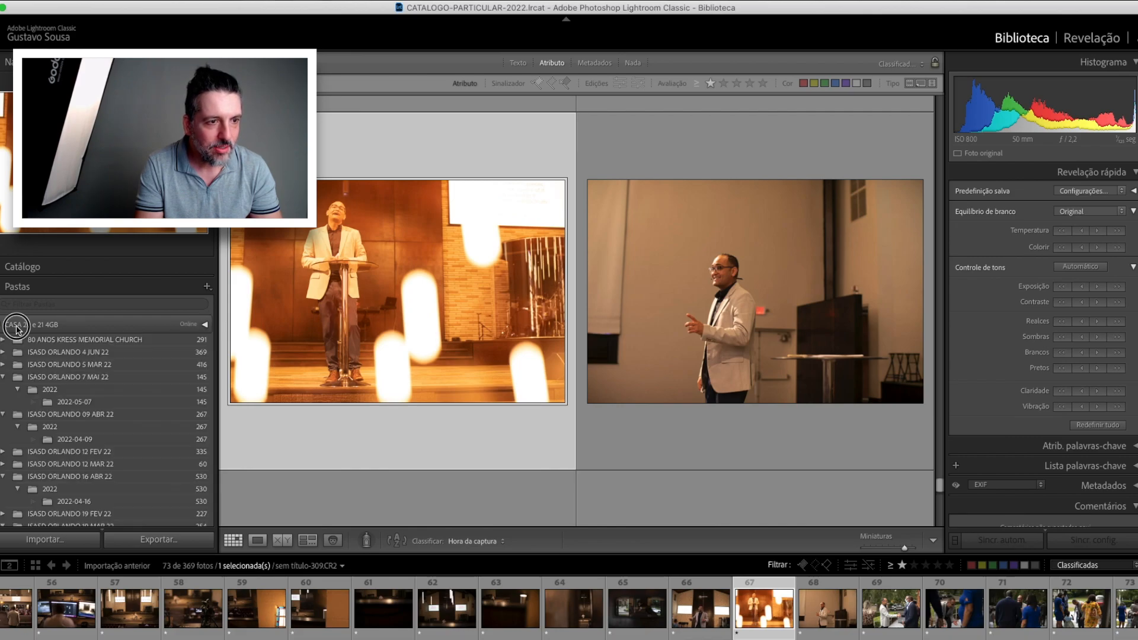
pyautogui.click(18, 328)
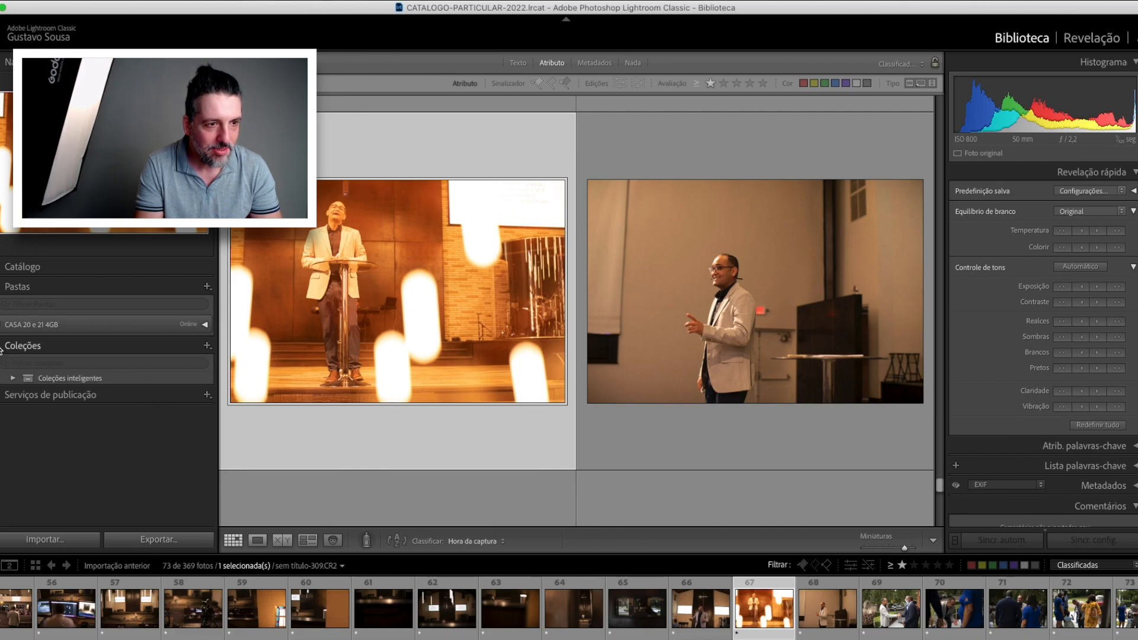
pyautogui.click(34, 327)
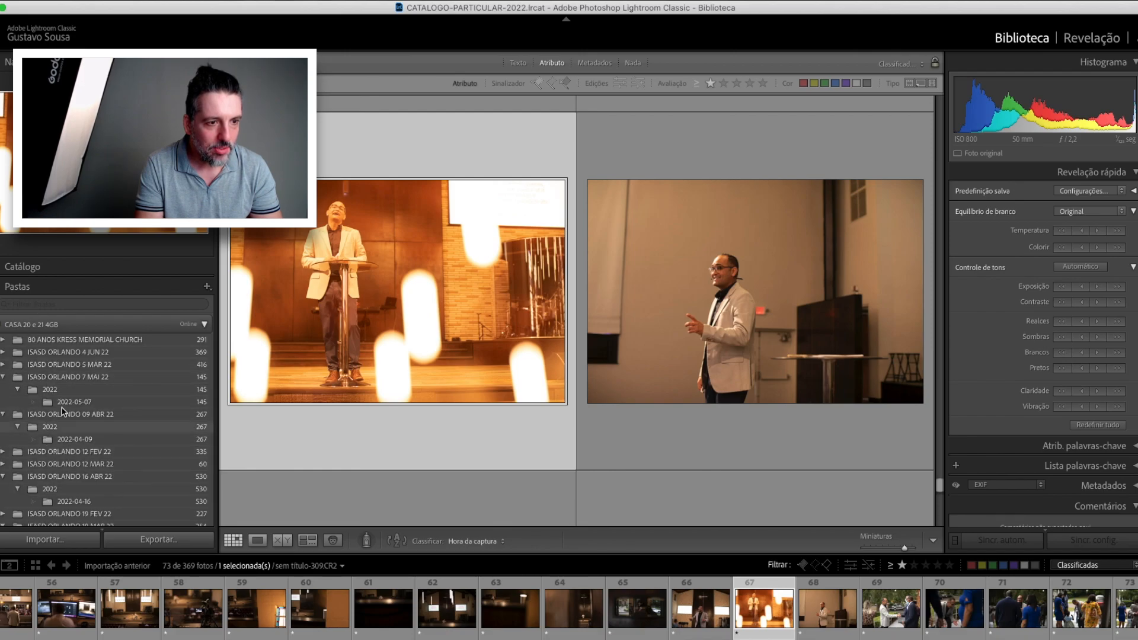
pyautogui.click(90, 329)
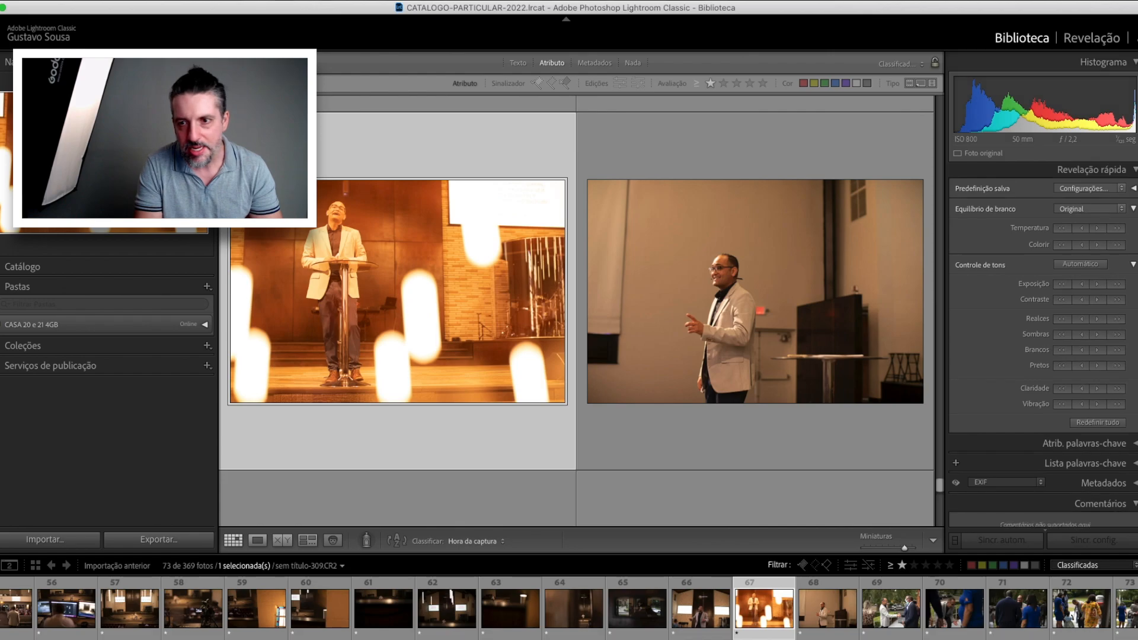
pyautogui.scroll(-1, 1067, 442)
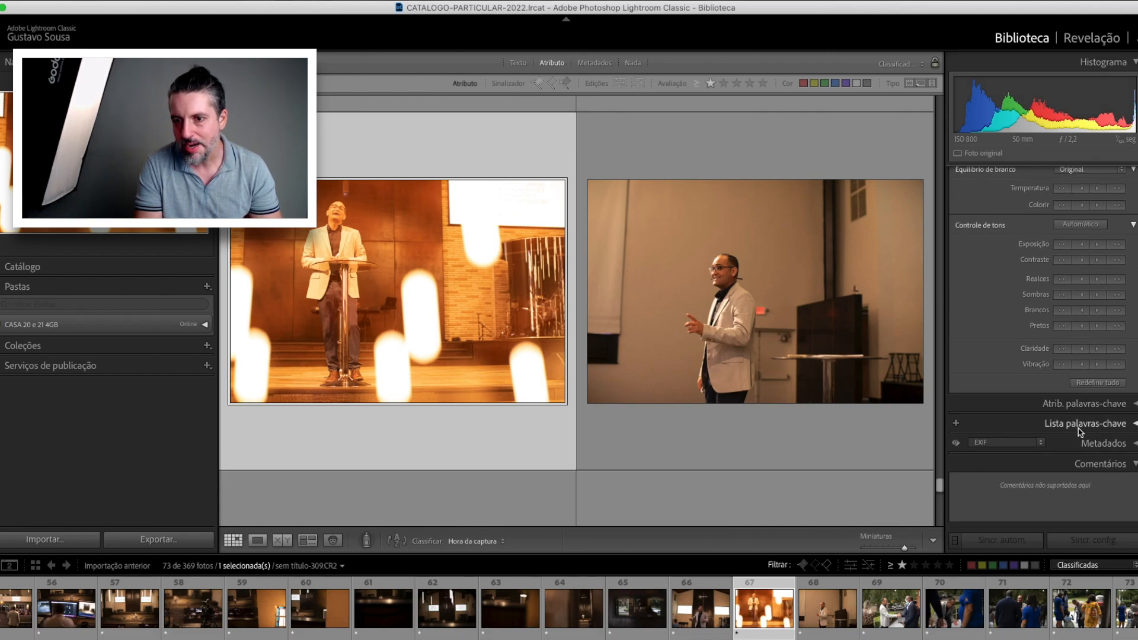
pyautogui.scroll(1, 1078, 431)
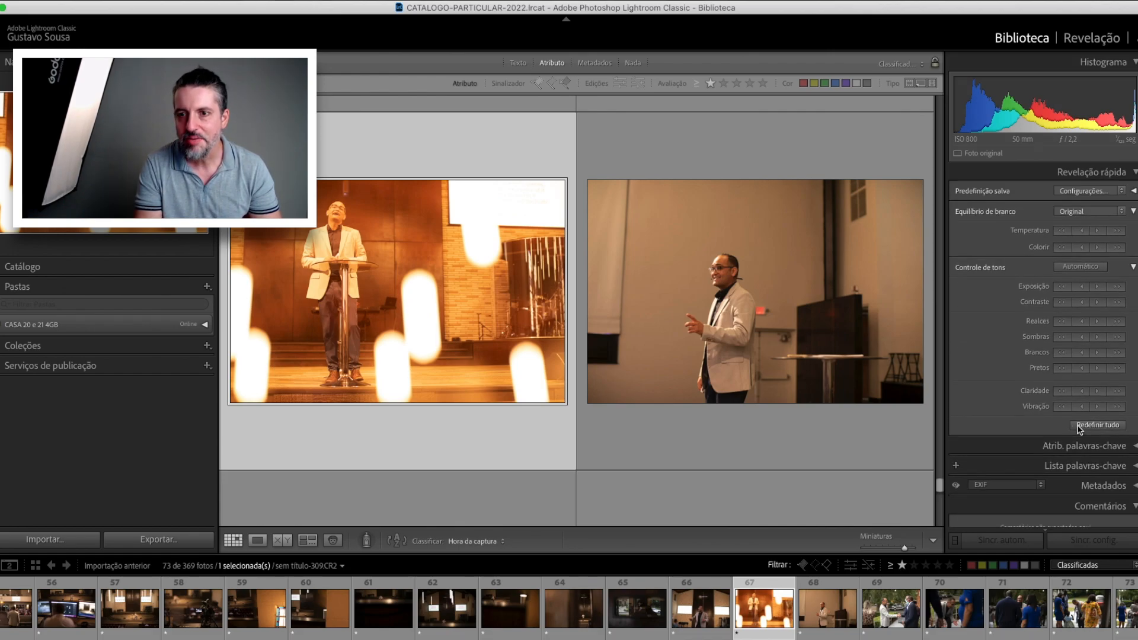
pyautogui.click(1135, 173)
pyautogui.click(1135, 173)
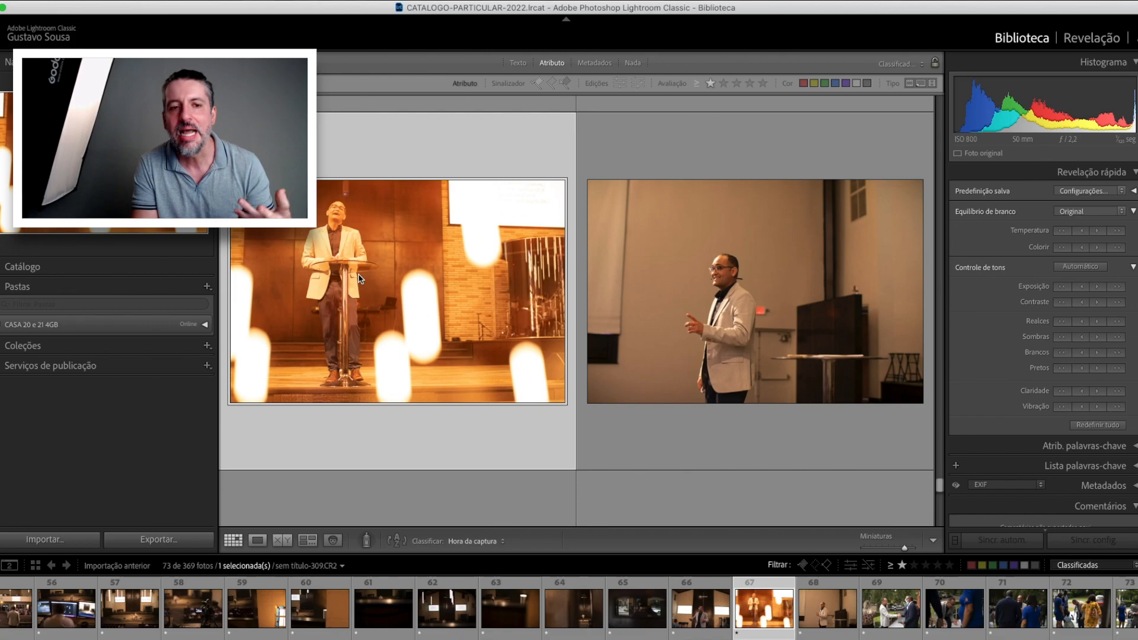
pyautogui.scroll(-3, 358, 275)
pyautogui.scroll(4, 358, 273)
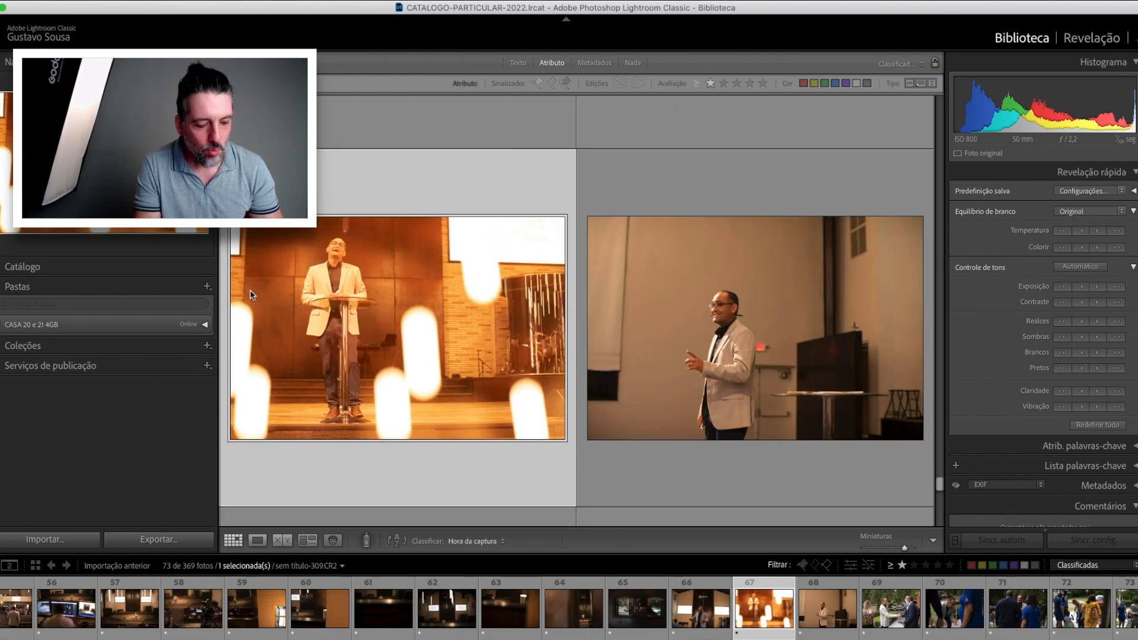
# Hide the side panels and browse the one-star photos of the church event in the enlarged grid
pyautogui.press('Tab')
pyautogui.scroll(-5, 395, 267)
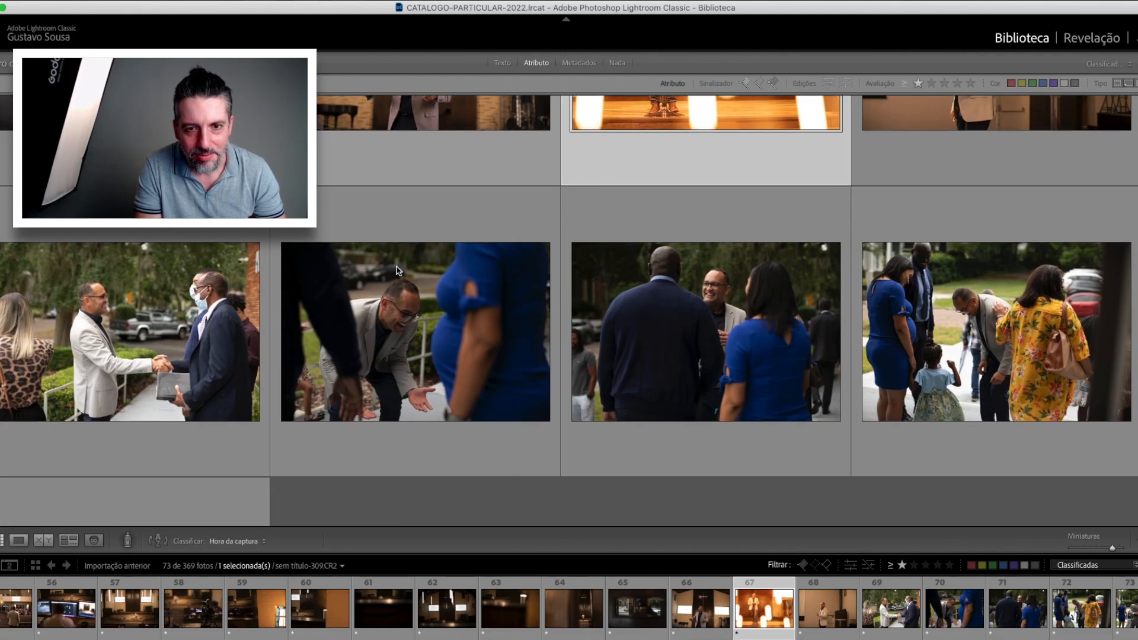
pyautogui.scroll(10, 396, 270)
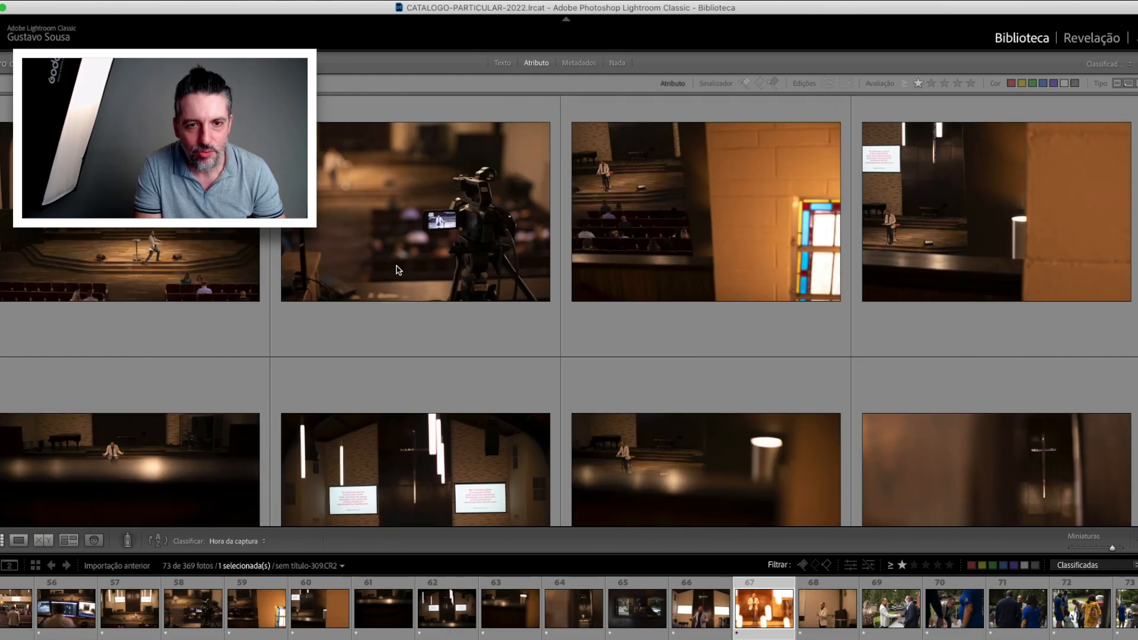
pyautogui.scroll(10, 398, 270)
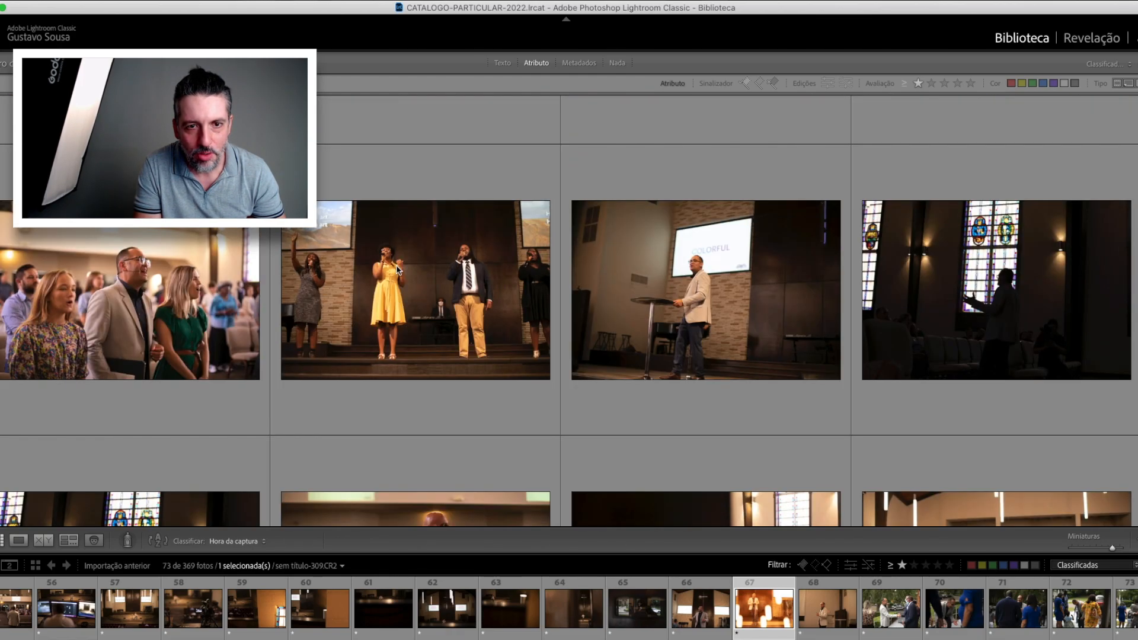
pyautogui.scroll(10, 397, 270)
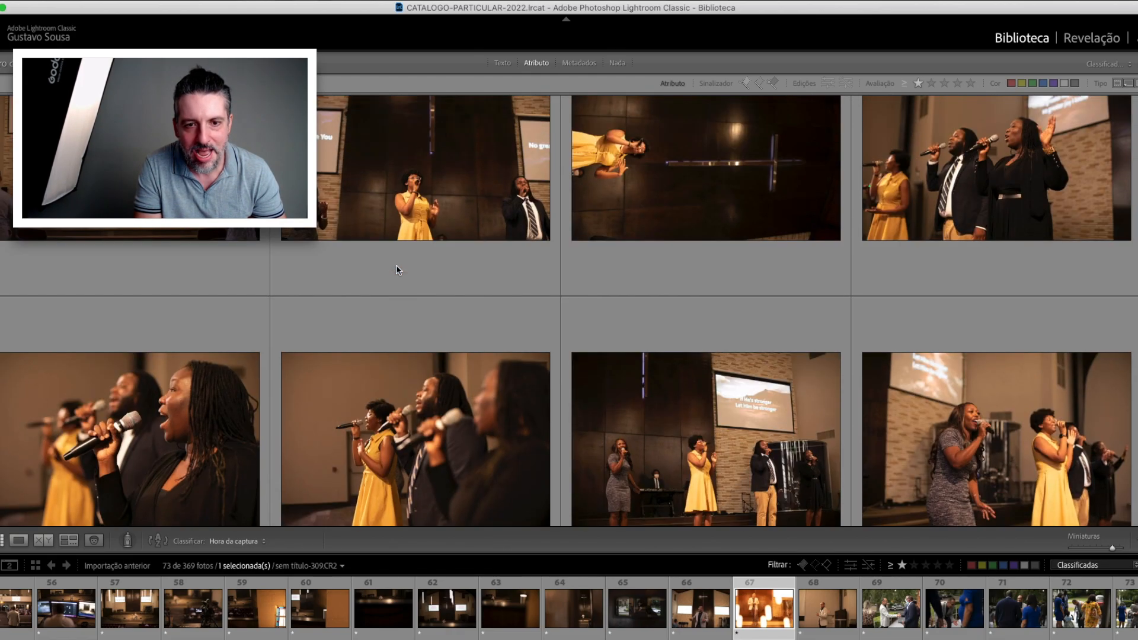
pyautogui.scroll(2, 398, 270)
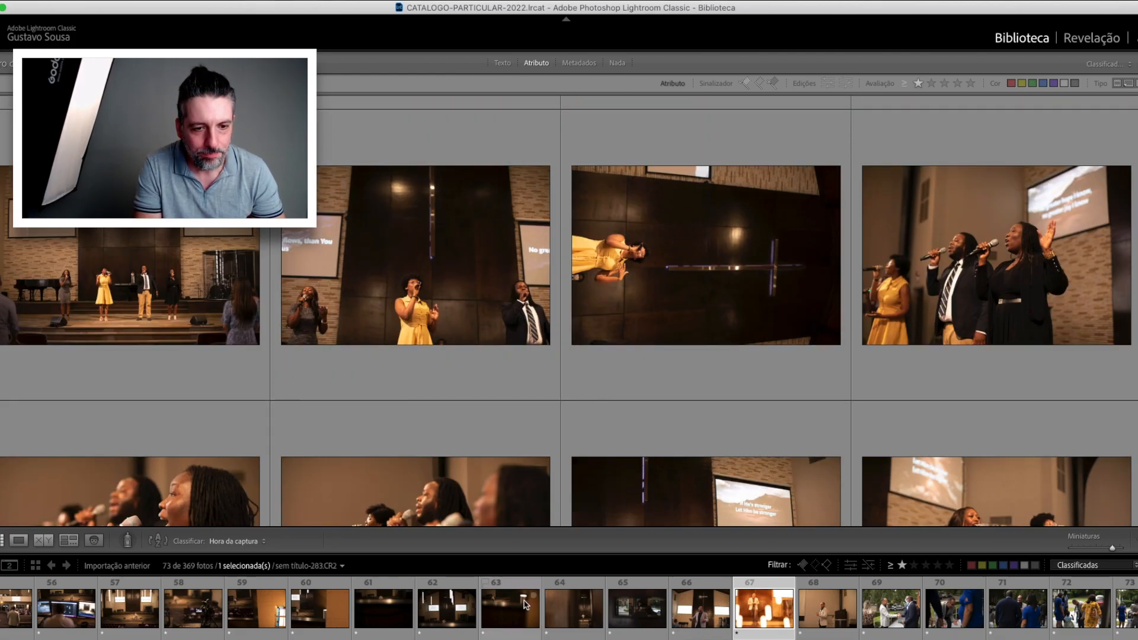
# Try flagging photo 61, the dark shot of the preacher on stage, as a pick
pyautogui.click(366, 633)
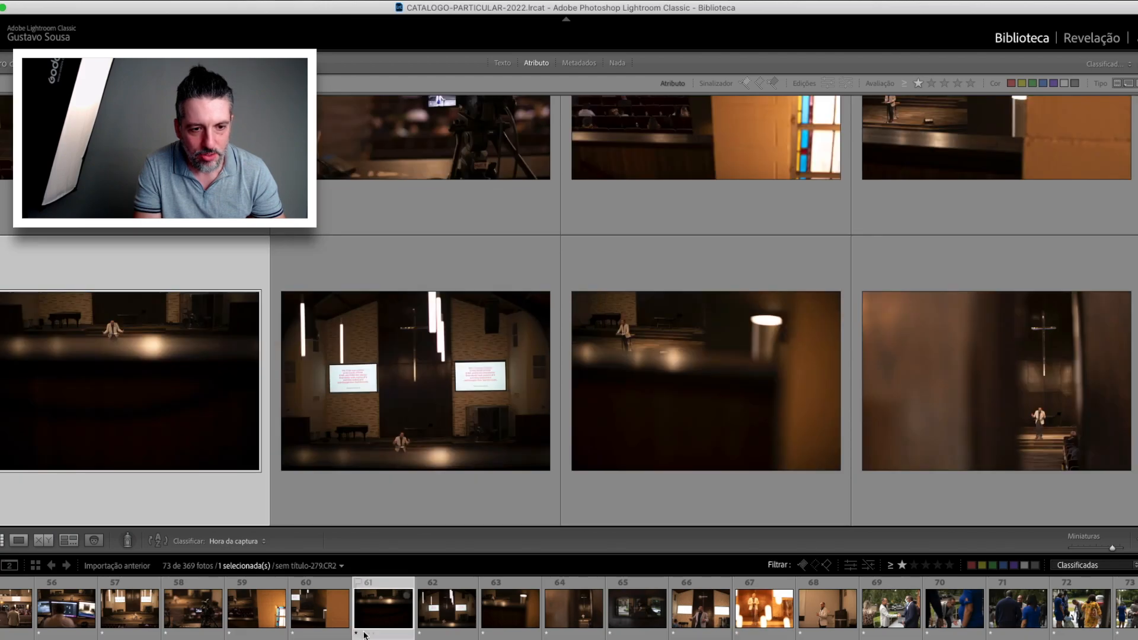
pyautogui.press('p')
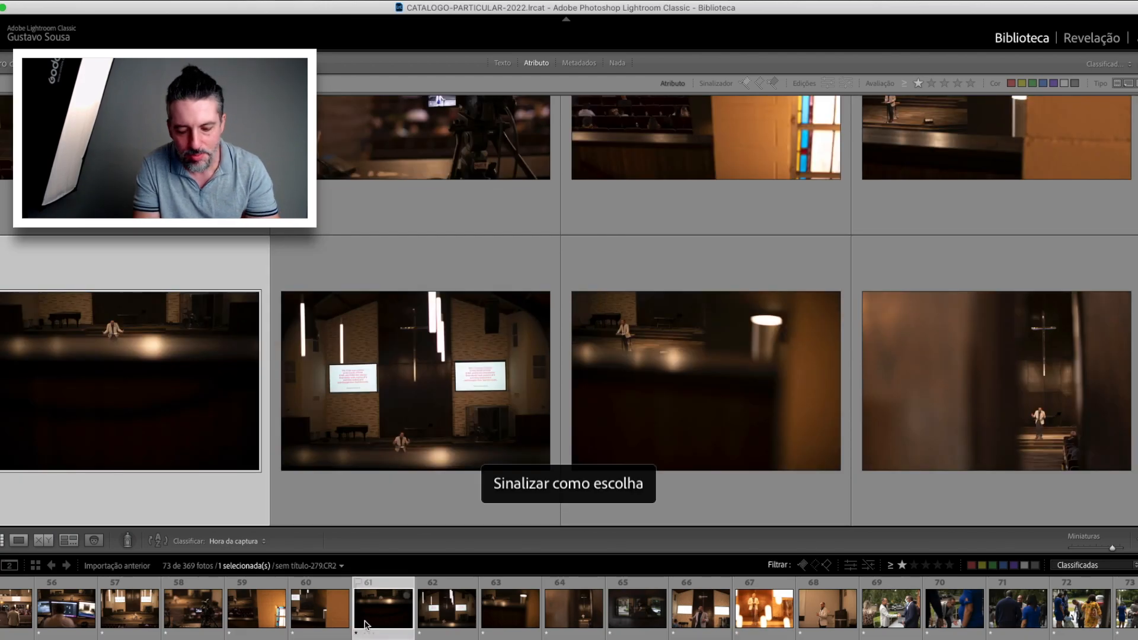
pyautogui.hotkey('ctrl', 'z')
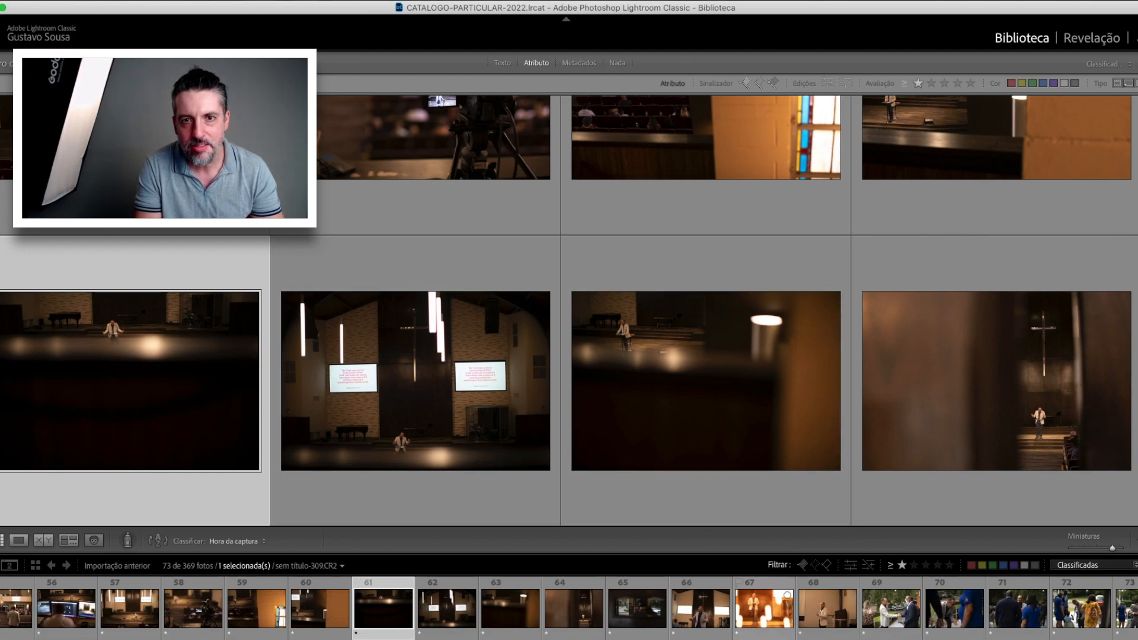
# Compare the unfiltered import with its one-star selection and return to the first photos in the filmstrip
pyautogui.click(901, 564)
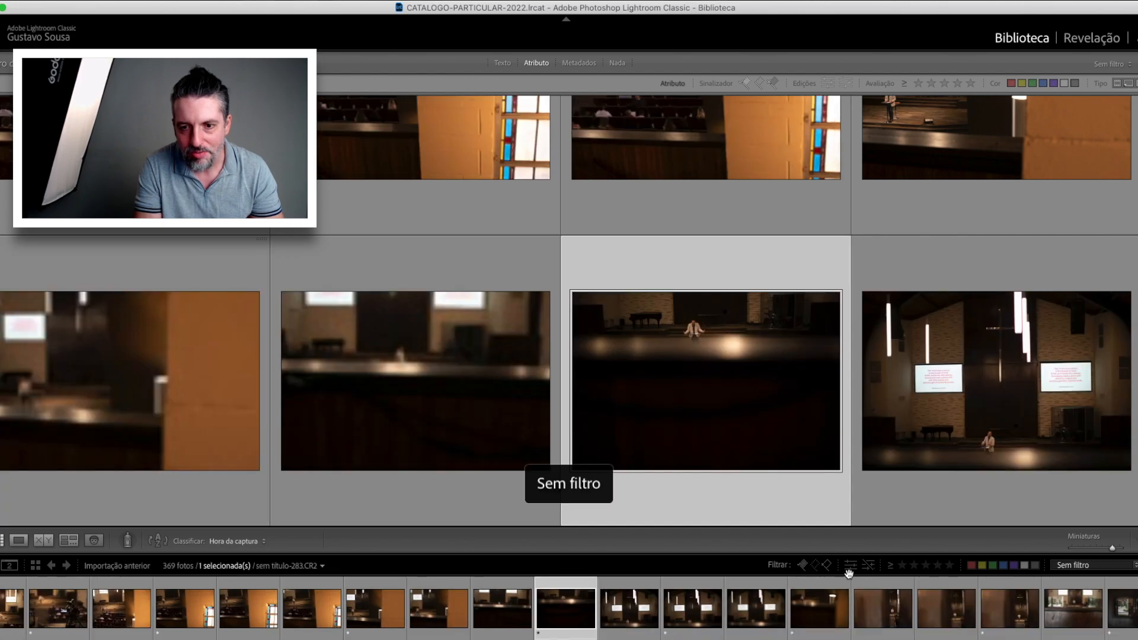
pyautogui.click(901, 566)
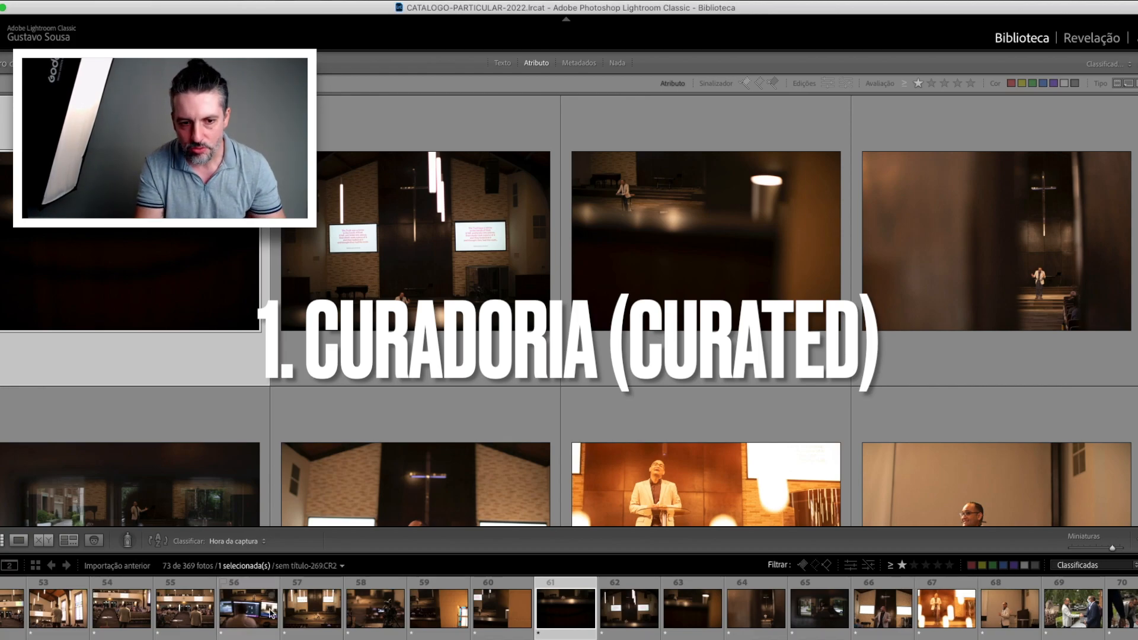
pyautogui.hscroll(-20, 841, 638)
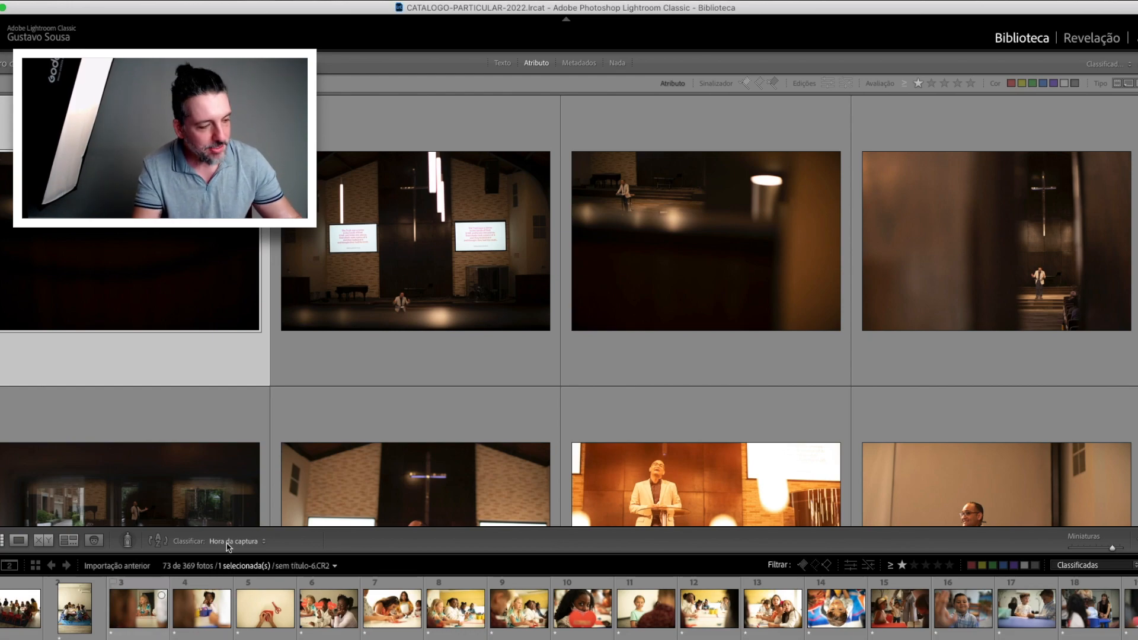
# Open the selected stage photo in the Revelação module and look over its presets and collections
pyautogui.click(1079, 43)
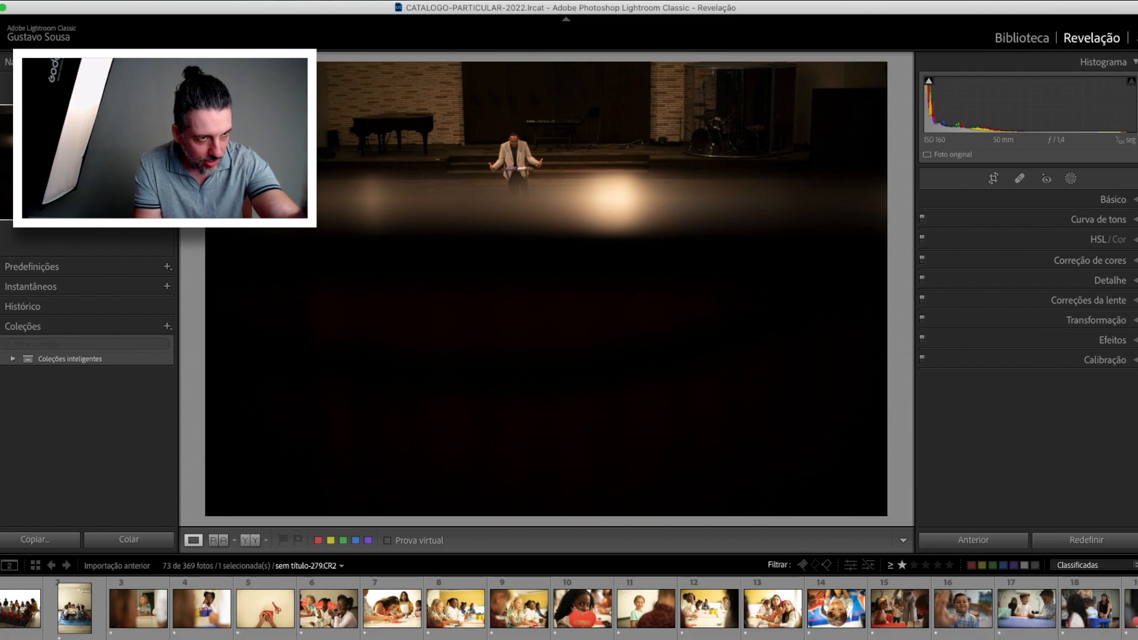
pyautogui.click(2, 270)
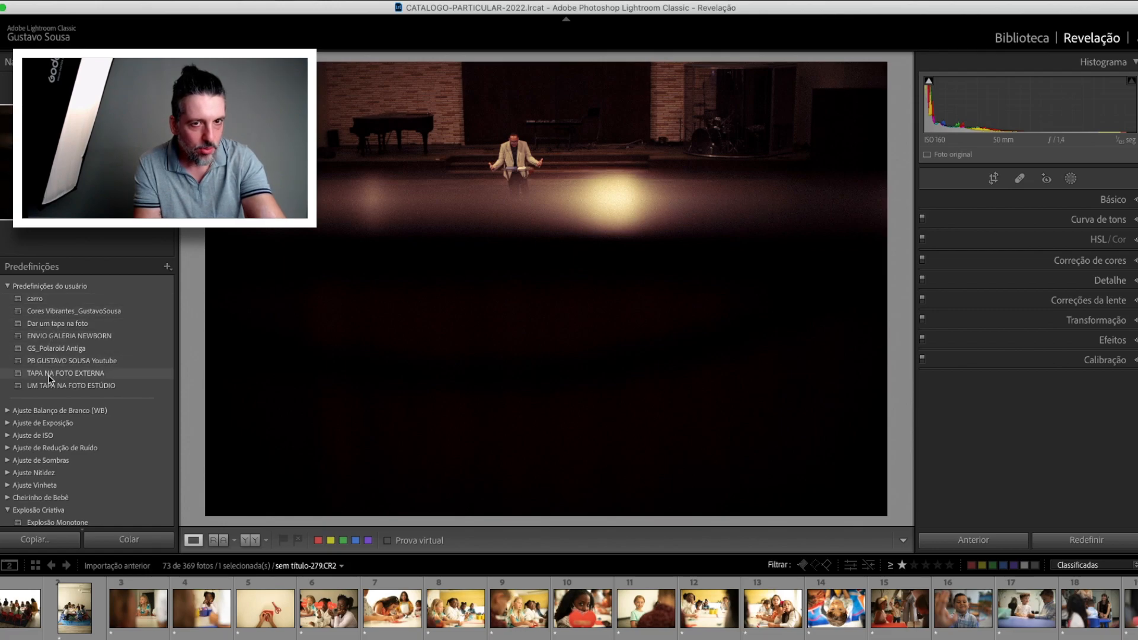
pyautogui.click(2, 268)
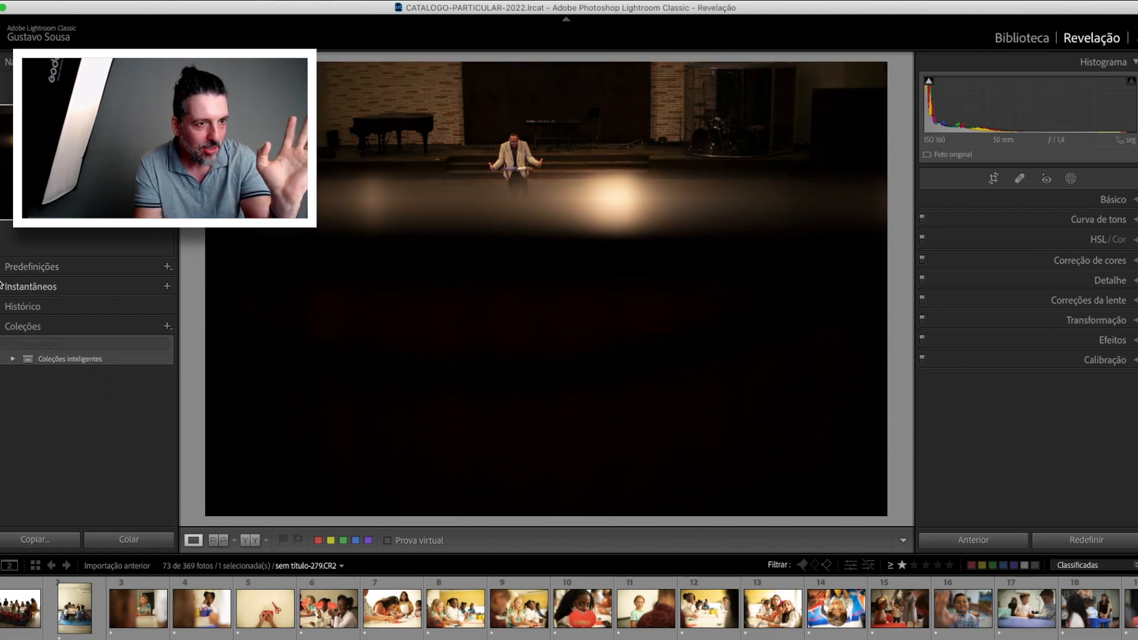
pyautogui.click(1, 328)
pyautogui.click(1, 328)
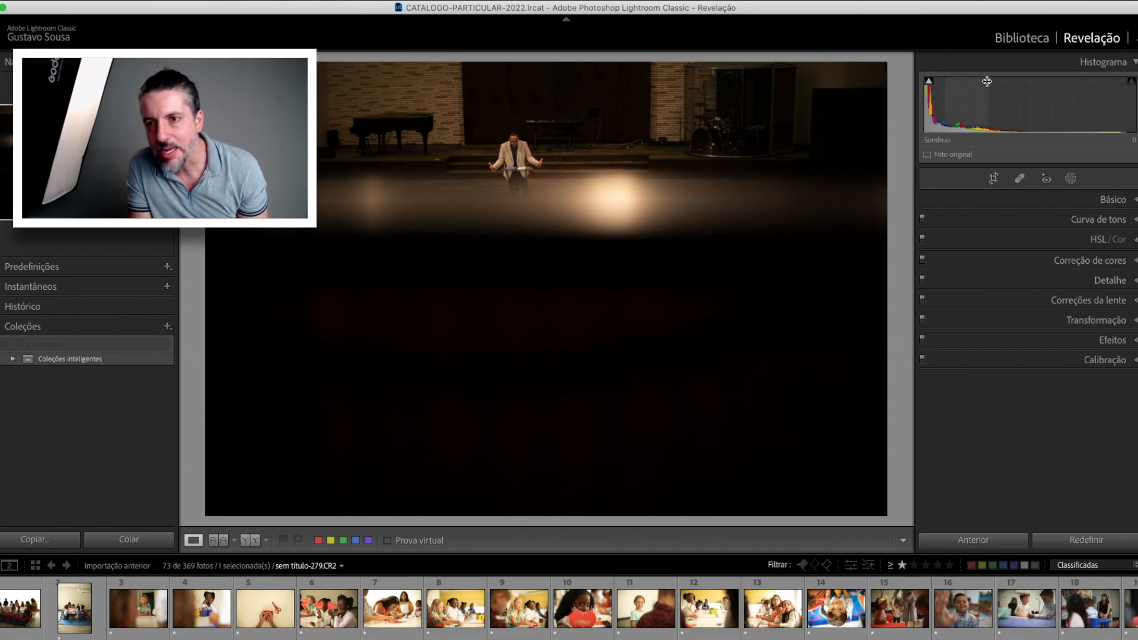
# Examine the Básico, Curva de tons and HSL/Cor adjustment sections for the stage photo
pyautogui.click(1134, 200)
pyautogui.click(1135, 202)
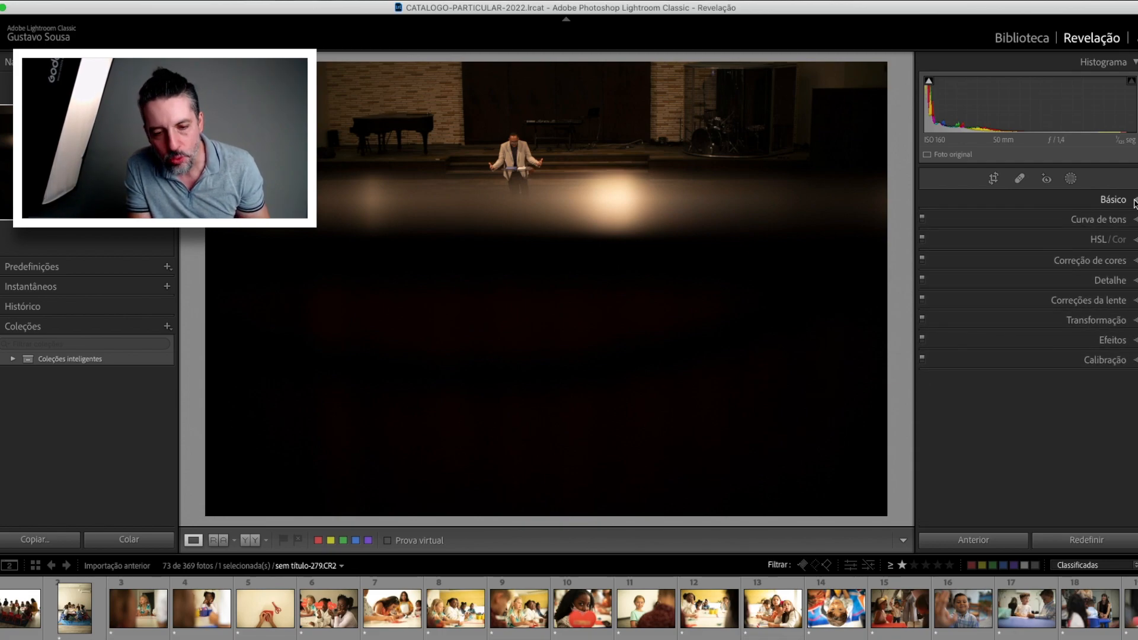
pyautogui.click(1135, 221)
pyautogui.click(1134, 221)
pyautogui.click(1135, 239)
pyautogui.click(1135, 239)
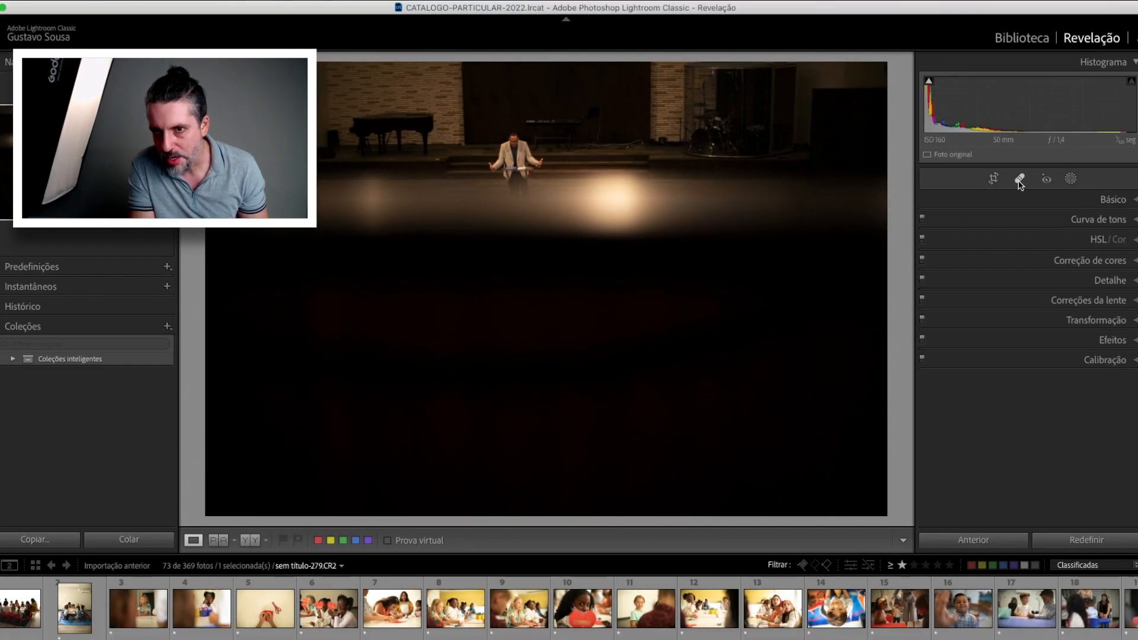
# Check the healing and crop tools, and inspect the bright light in the stage photo up close
pyautogui.click(1019, 179)
pyautogui.click(1020, 180)
pyautogui.click(994, 179)
pyautogui.click(994, 179)
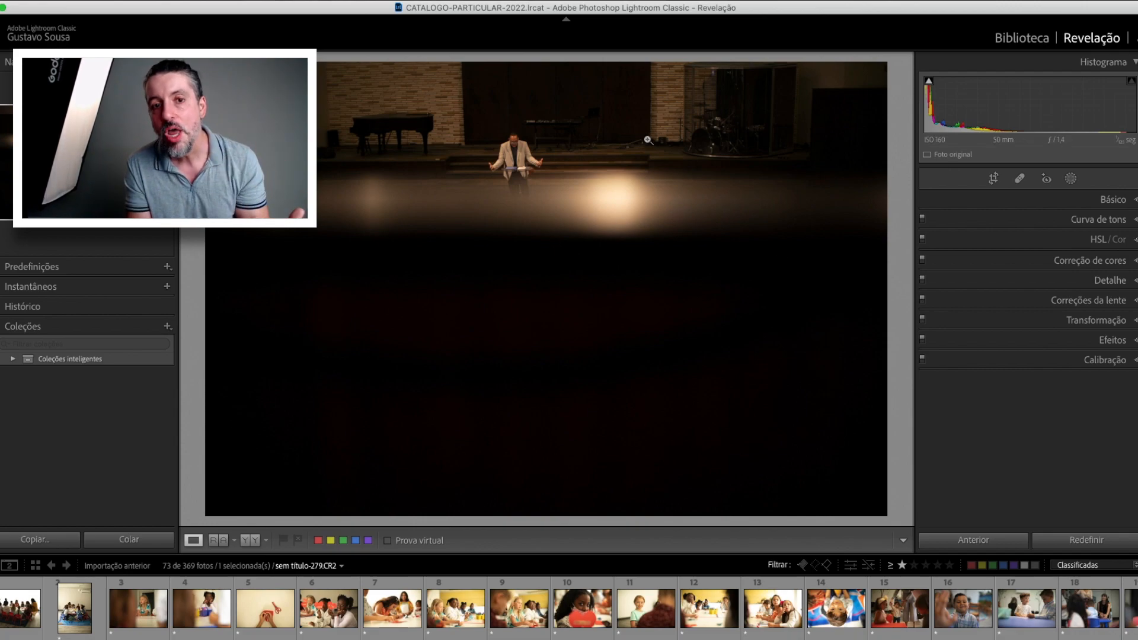
pyautogui.click(618, 200)
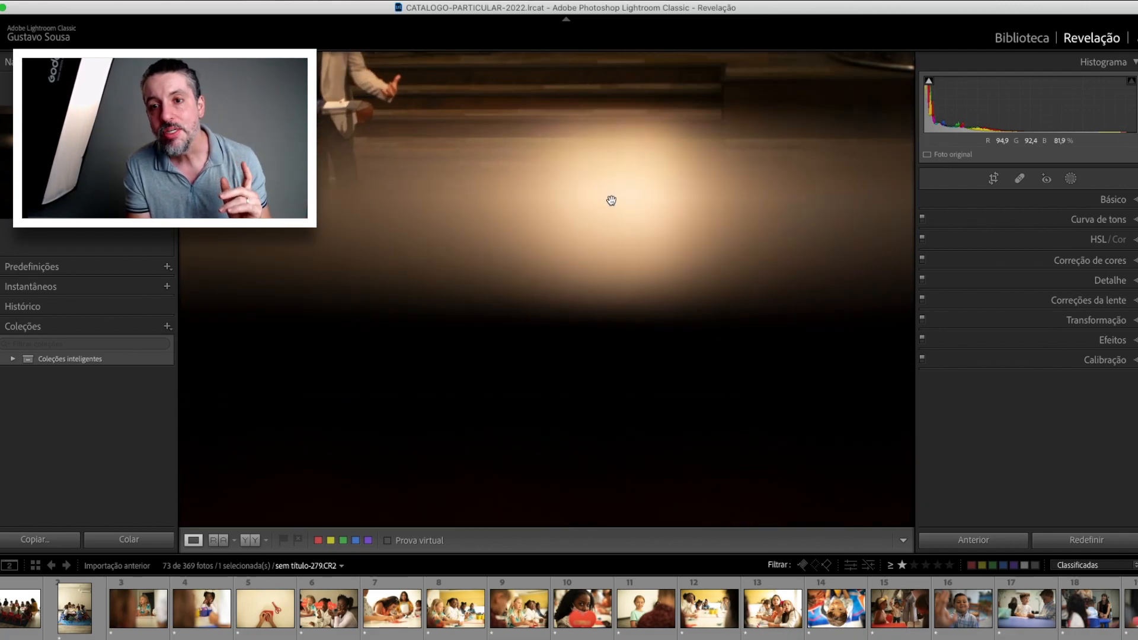
pyautogui.click(644, 213)
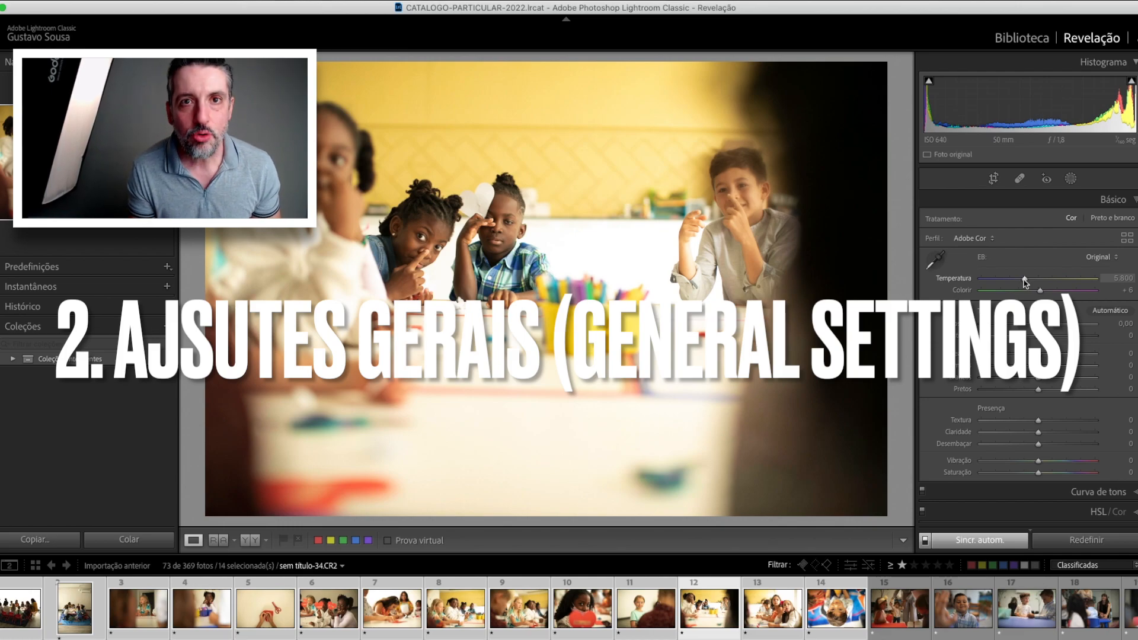
# Select all the one-star photos and set their Vibração to +27 with auto sync
pyautogui.press('super+a')
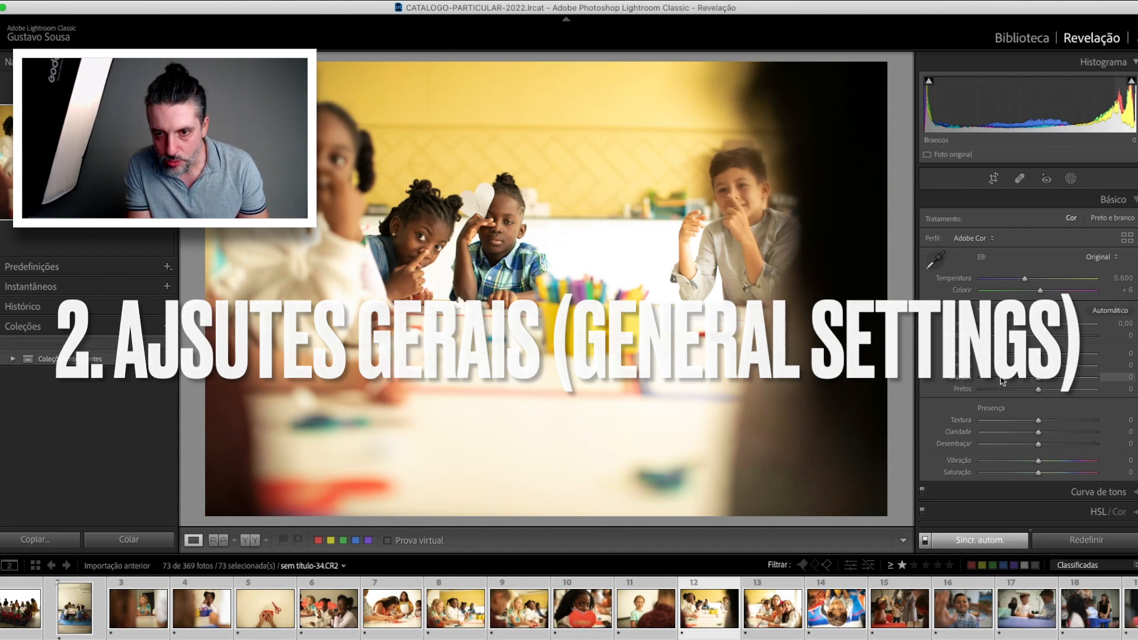
pyautogui.scroll(-2, 1008, 385)
pyautogui.moveTo(1039, 439); pyautogui.dragTo(1056, 441)
# Set the sharpening Intensidade to 112 and the noise reduction Luminância to 20 for all selected photos
pyautogui.scroll(-4, 1054, 441)
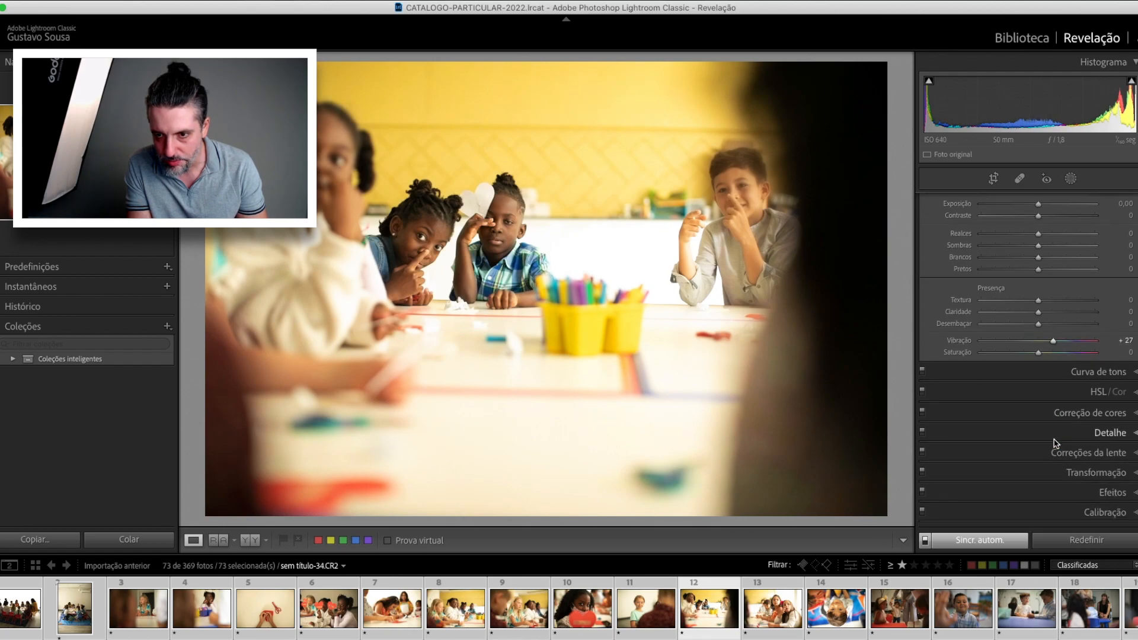
pyautogui.click(1054, 437)
pyautogui.moveTo(1011, 309); pyautogui.dragTo(1066, 310)
pyautogui.moveTo(981, 375); pyautogui.dragTo(1005, 381)
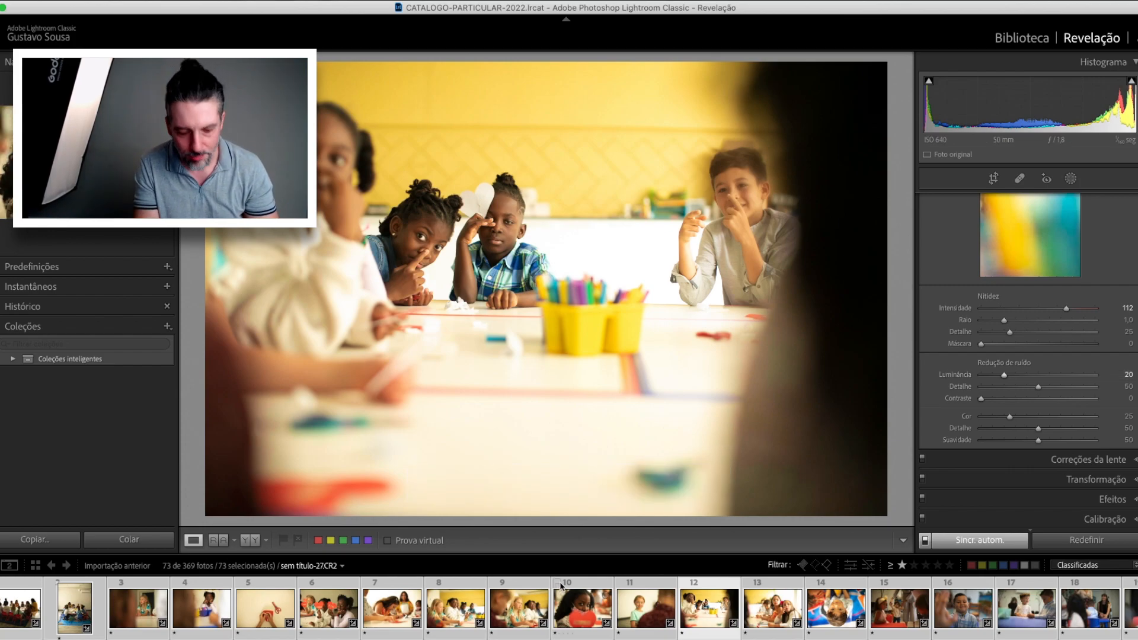
# Open sem título-2.CR2, the photo of children around the table, and browse the following photos in the filmstrip
pyautogui.click(27, 621)
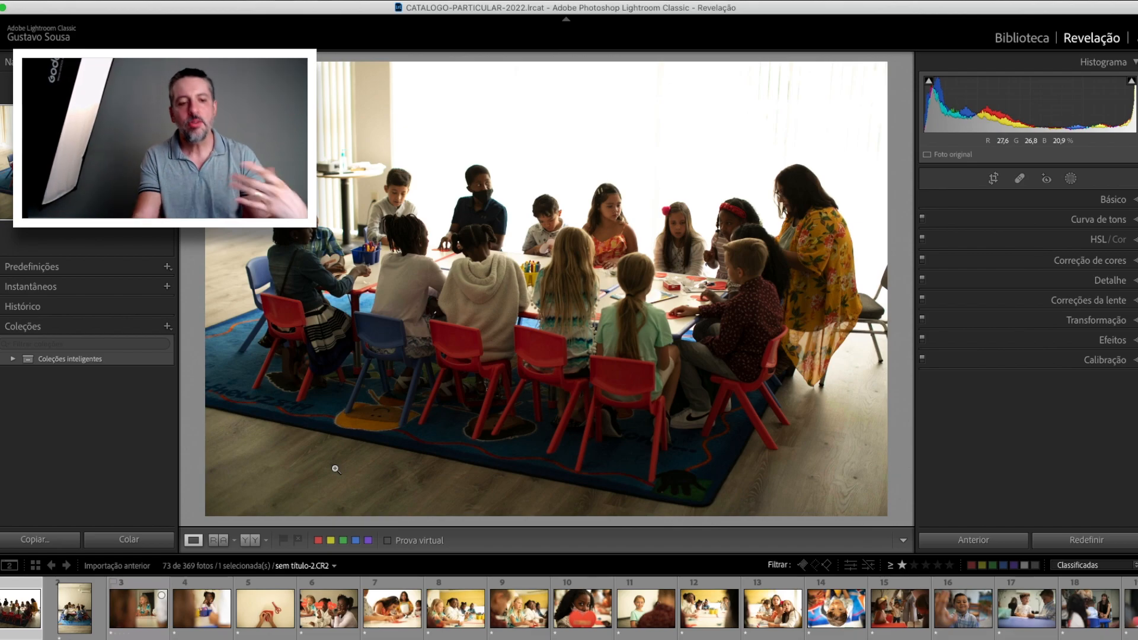
pyautogui.hscroll(2, 259, 636)
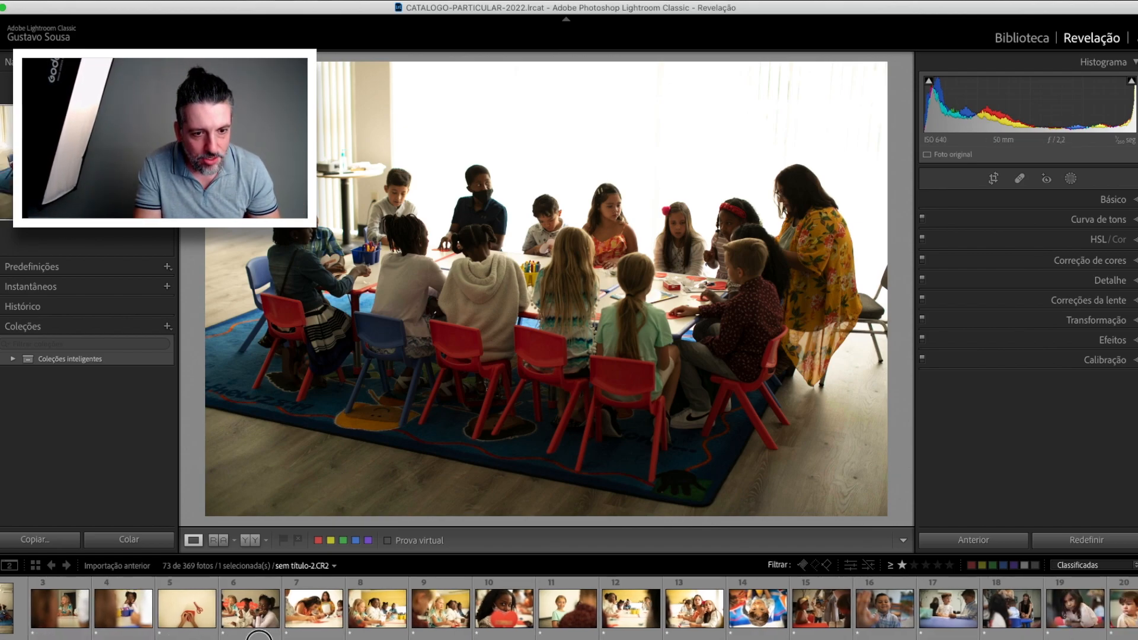
pyautogui.hscroll(5, 259, 636)
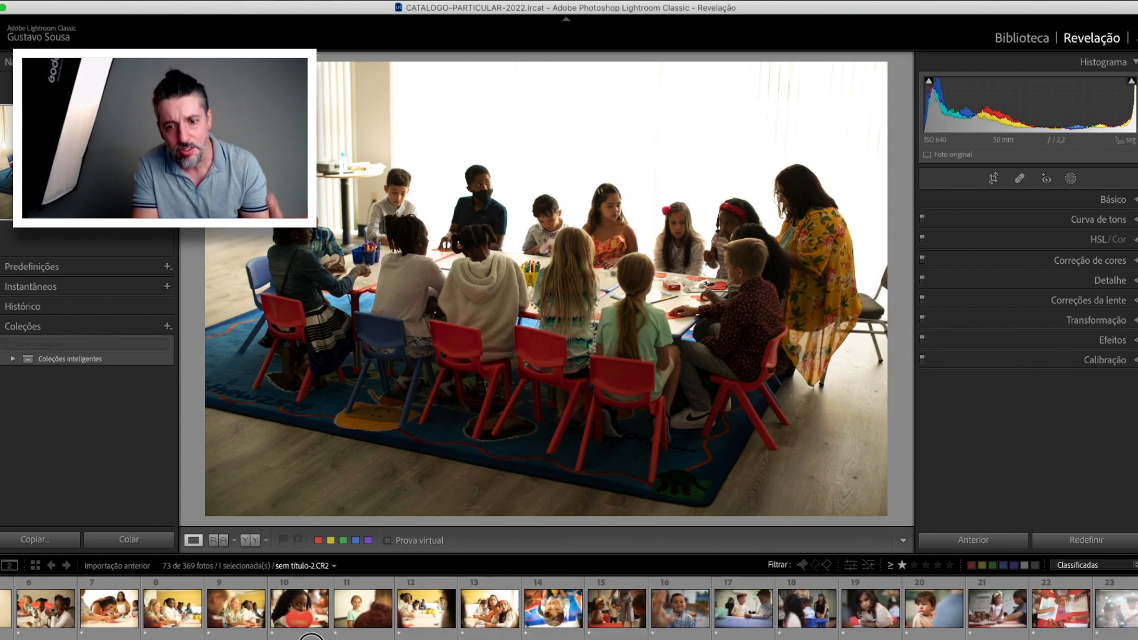
# Select the first fourteen photos as one block, from the children around the table to the upside-down boy
pyautogui.moveTo(311, 639)
pyautogui.mouseDown()
pyautogui.moveTo(433, 639)
pyautogui.moveTo(308, 639)
pyautogui.mouseUp()
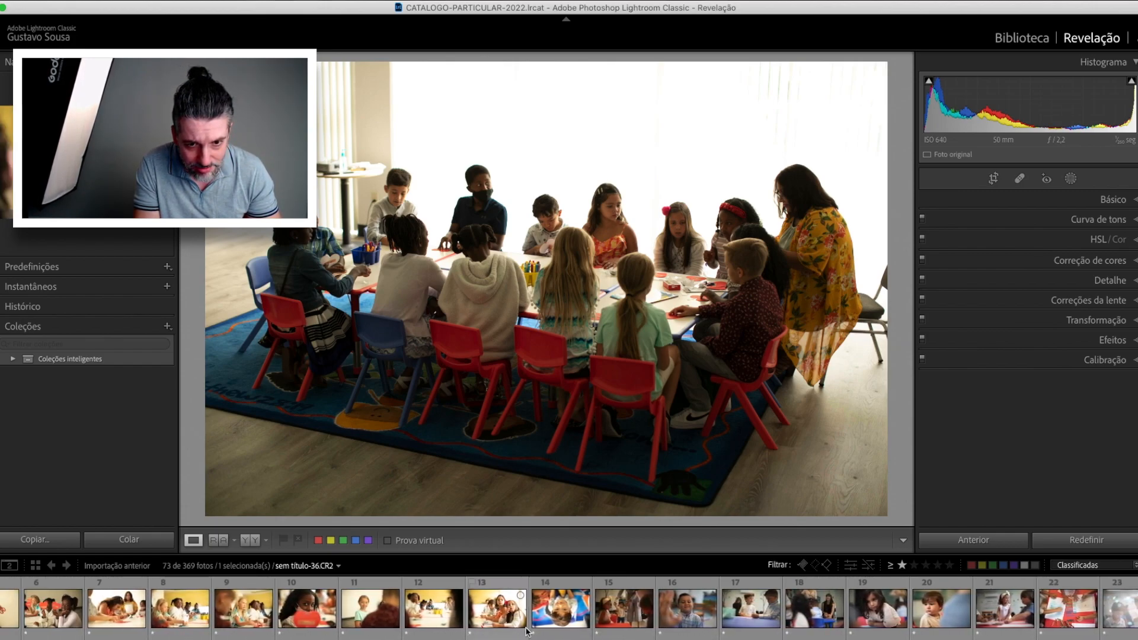
pyautogui.keyDown('shift'); pyautogui.click(566, 610); pyautogui.keyUp('shift')
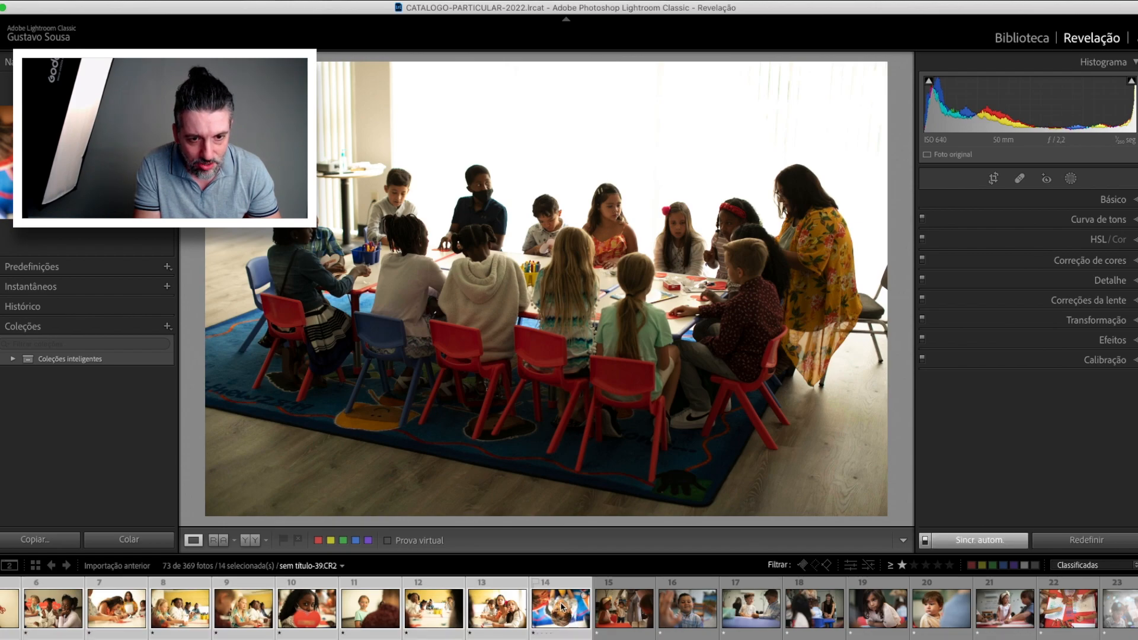
pyautogui.moveTo(315, 639); pyautogui.dragTo(226, 638)
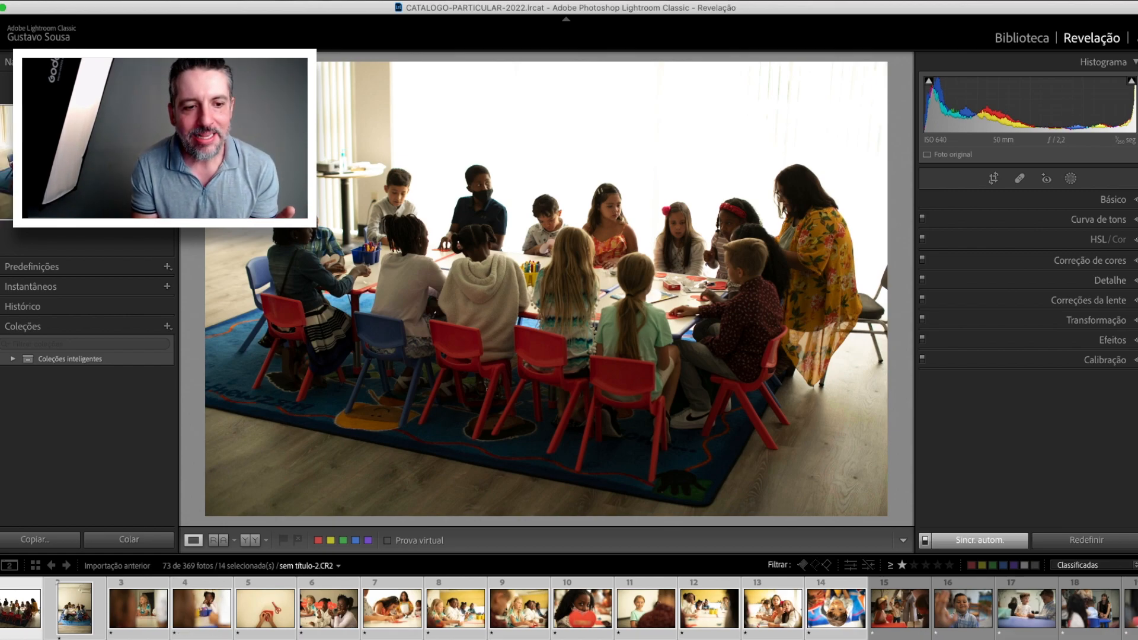
pyautogui.scroll(-5, 209, 617)
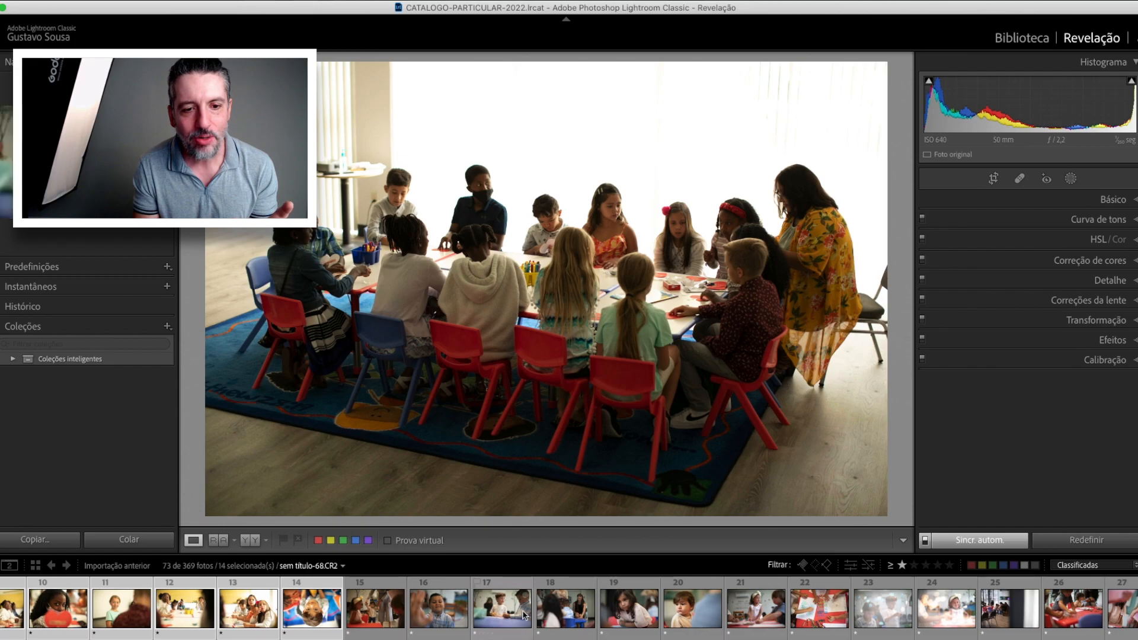
# View the classroom photo of the seated woman in black and the photo of the singers on stage
pyautogui.click(574, 610)
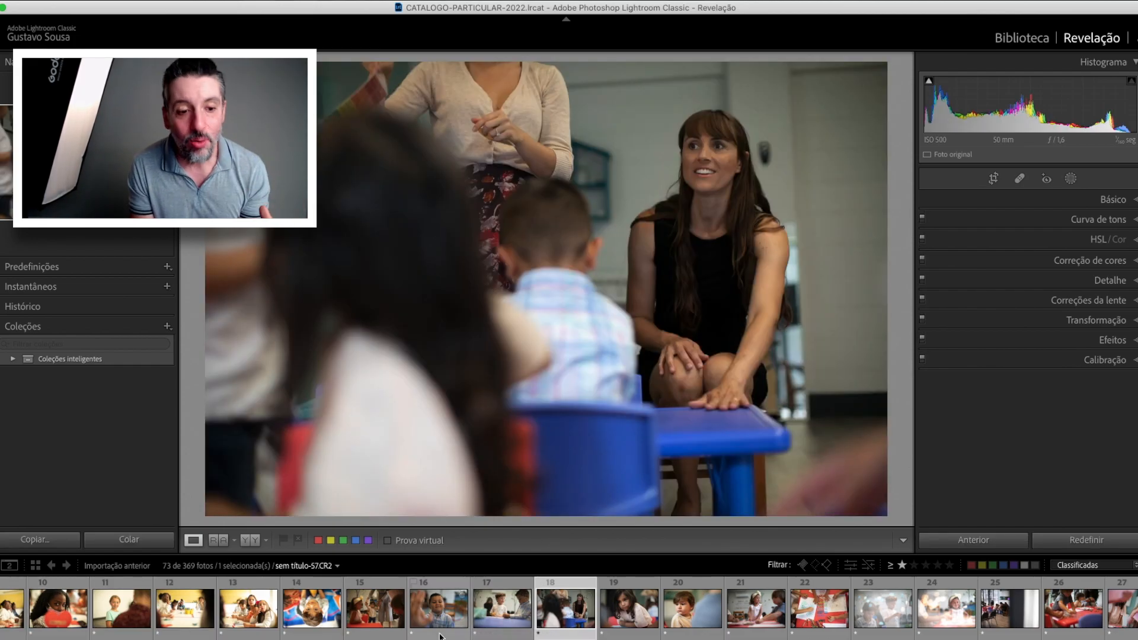
pyautogui.scroll(-10, 698, 616)
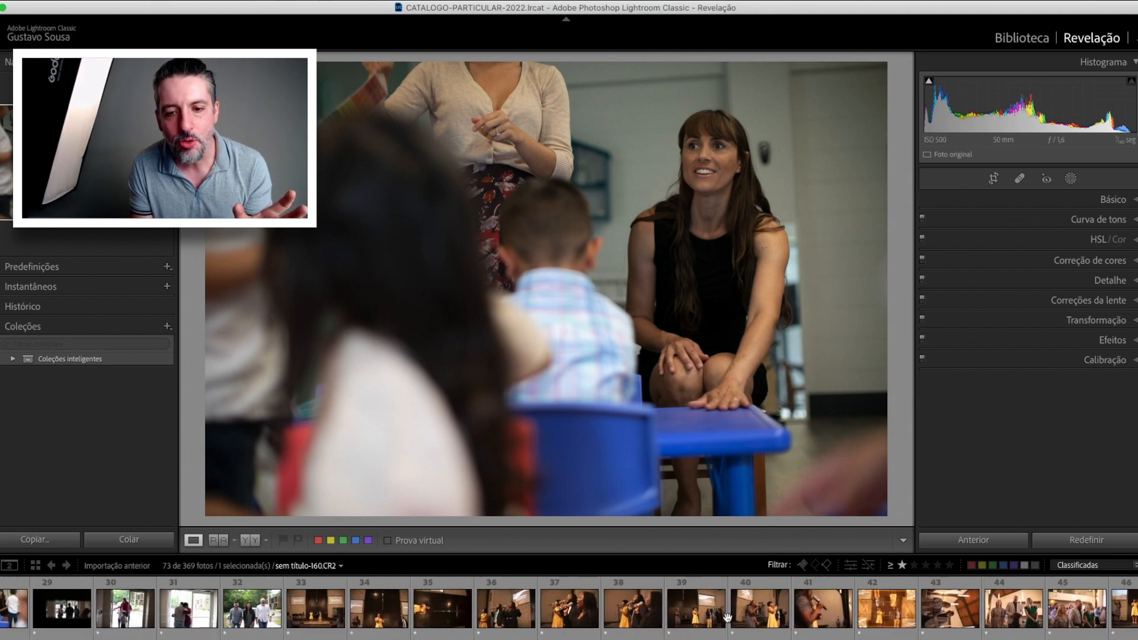
pyautogui.click(752, 611)
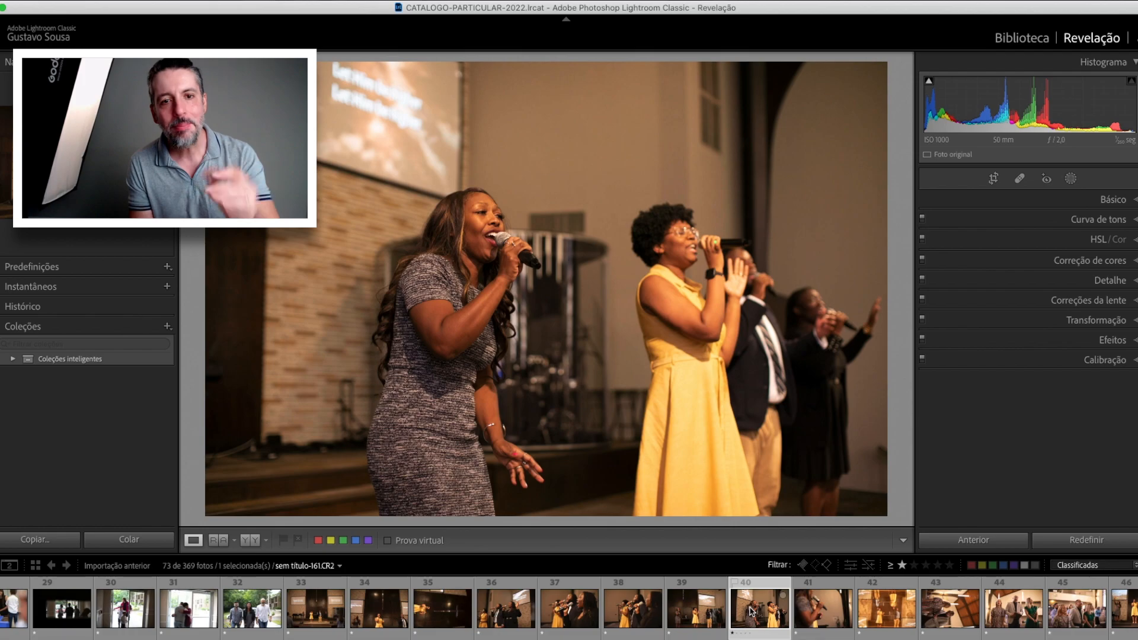
pyautogui.scroll(15, 569, 608)
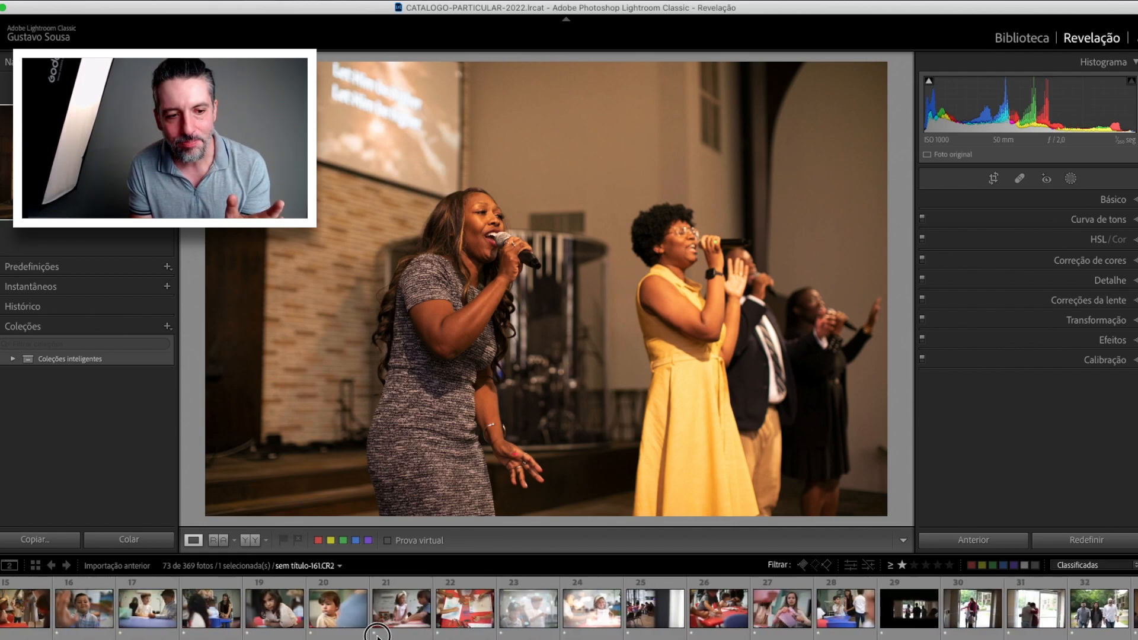
# Reselect the block from the first photo to the upside-down boy, and show its twelfth photo with the basic adjustments open
pyautogui.click(21, 608)
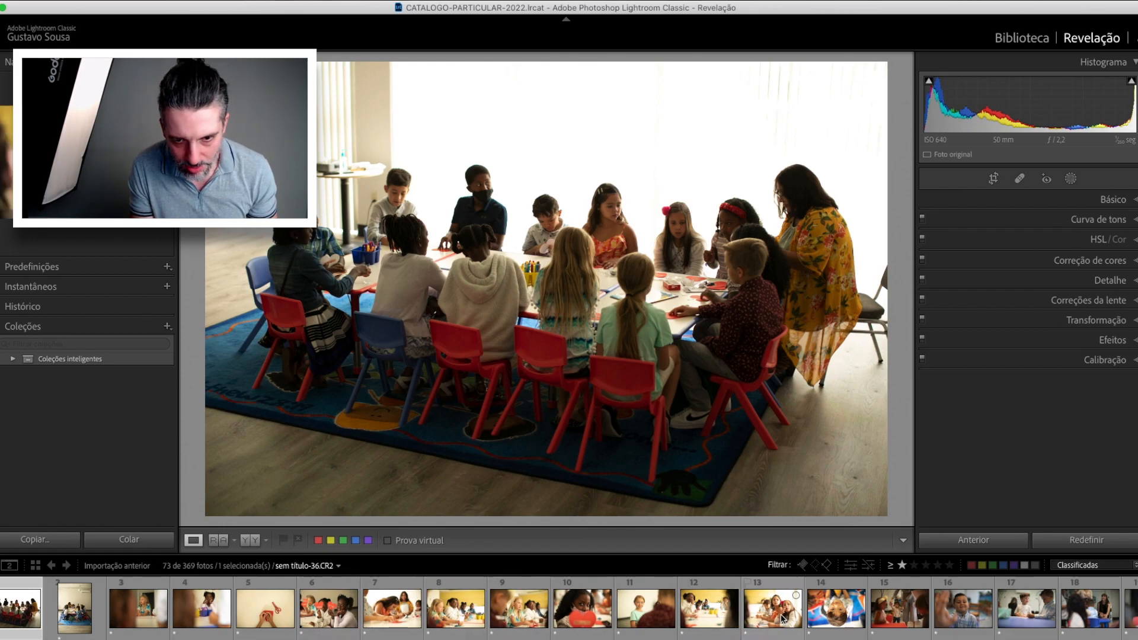
pyautogui.keyDown('shift'); pyautogui.click(841, 611); pyautogui.keyUp('shift')
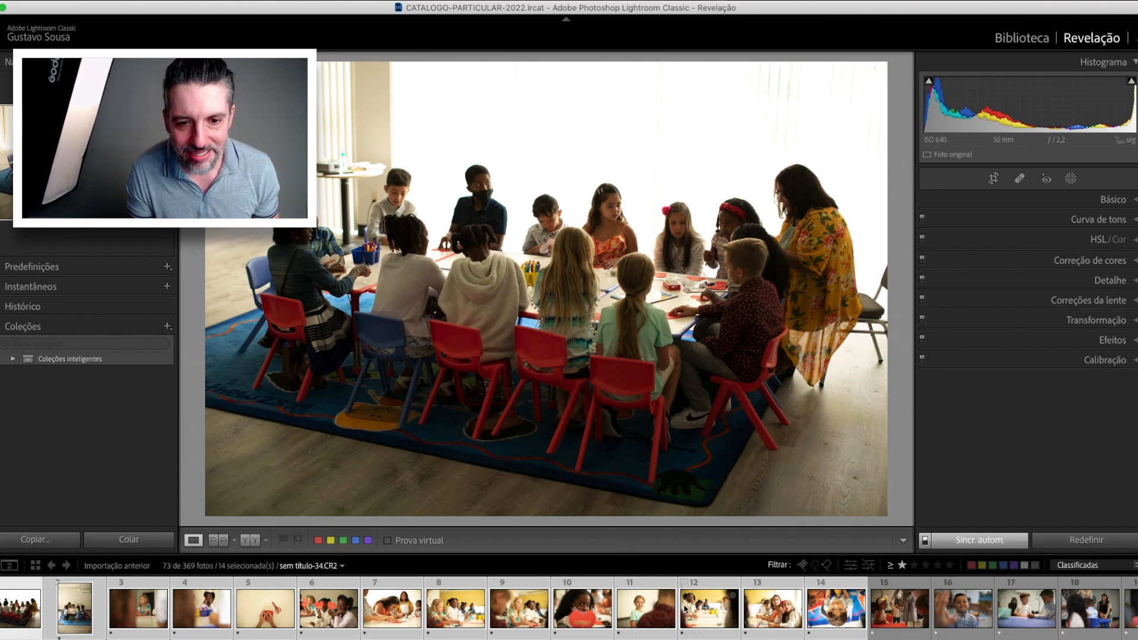
pyautogui.click(710, 613)
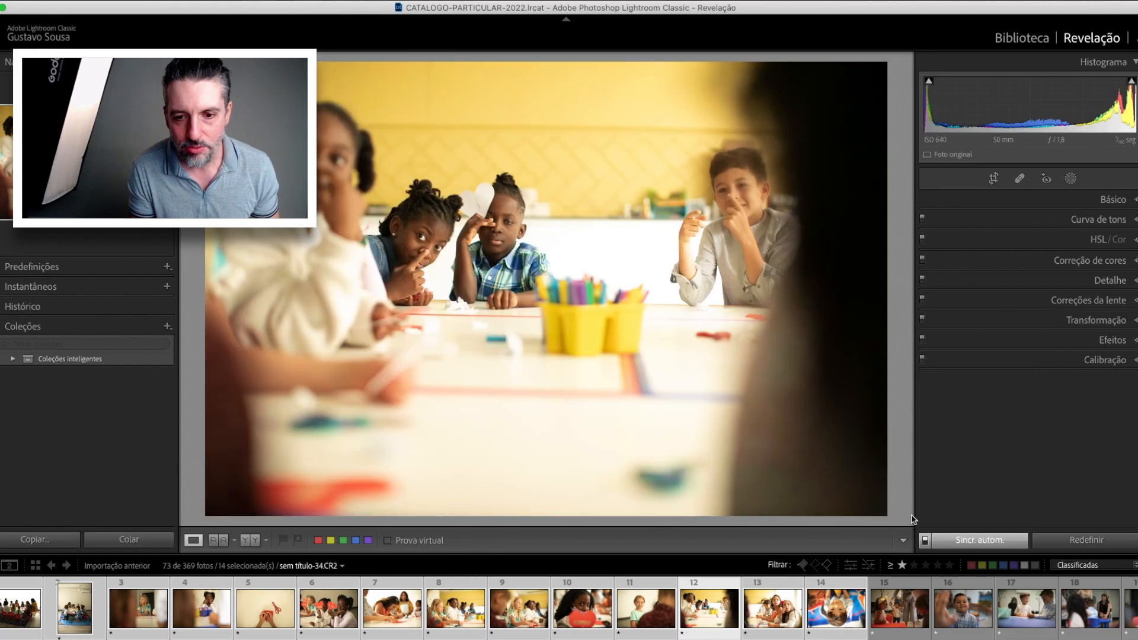
pyautogui.click(1032, 196)
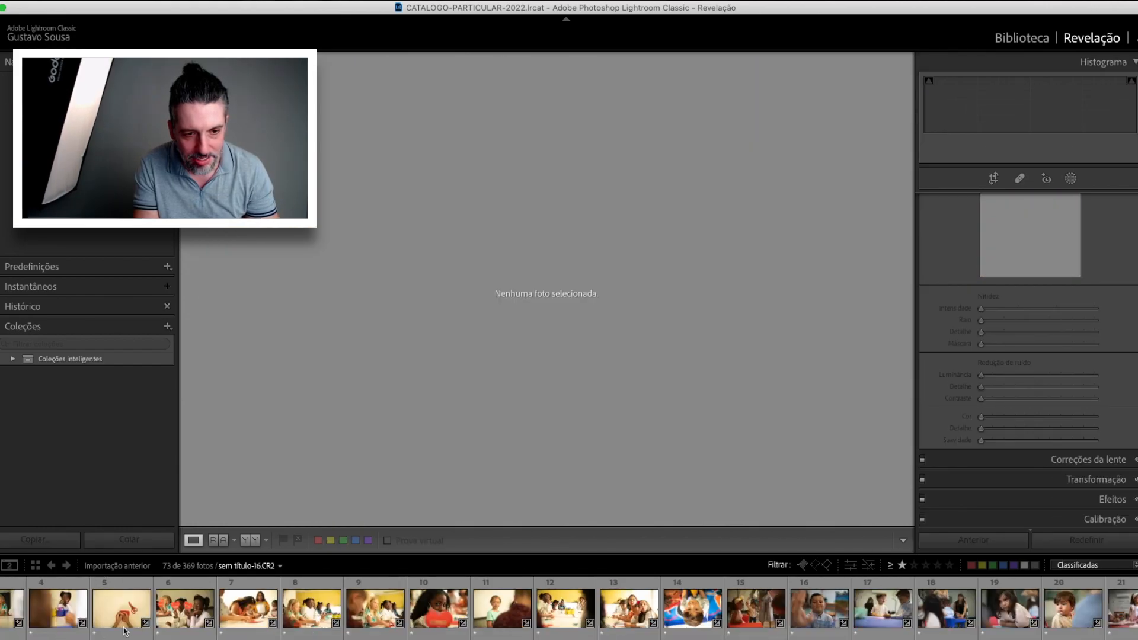
# Select the first fourteen photos for auto sync, with the upside-down boy's photo as the active one
pyautogui.hscroll(-3, 569, 609)
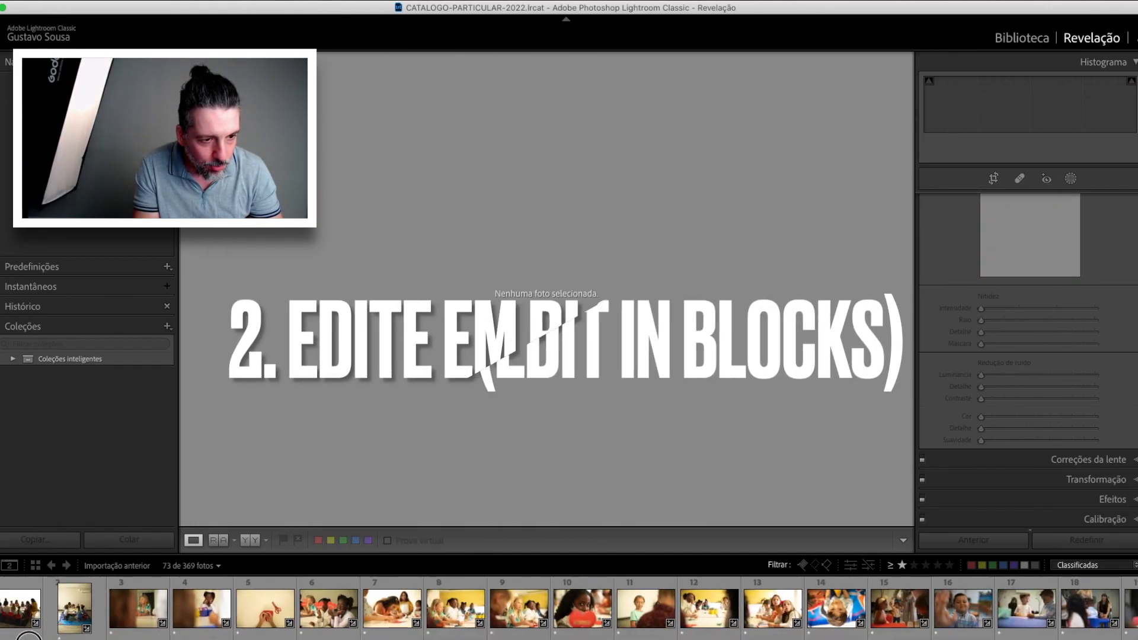
pyautogui.click(8, 615)
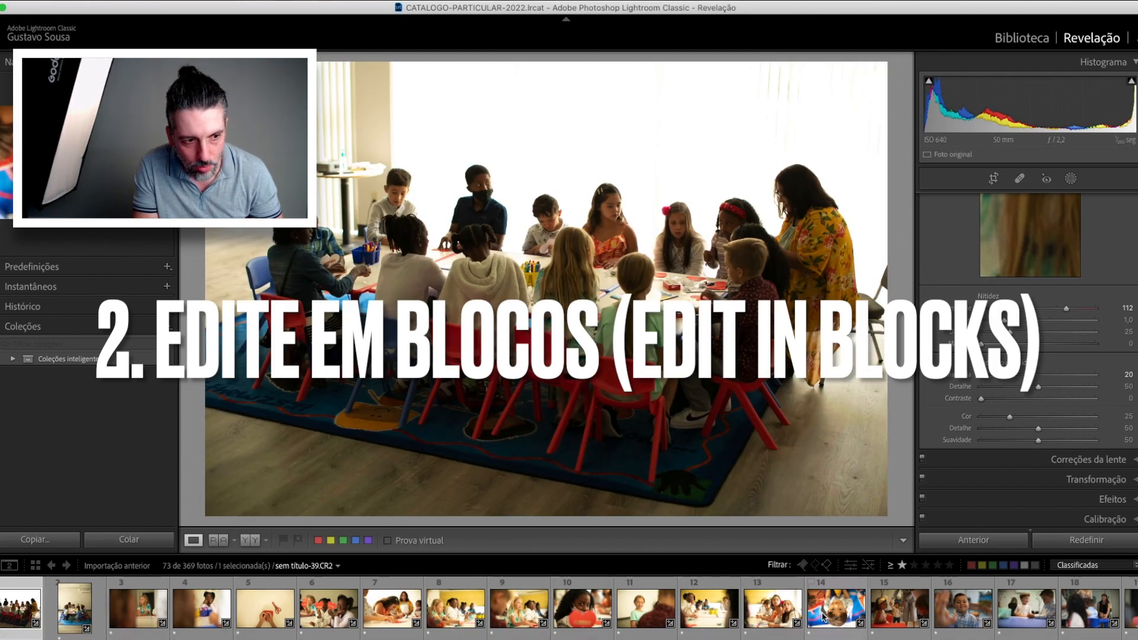
pyautogui.keyDown('shift'); pyautogui.click(830, 616); pyautogui.keyUp('shift')
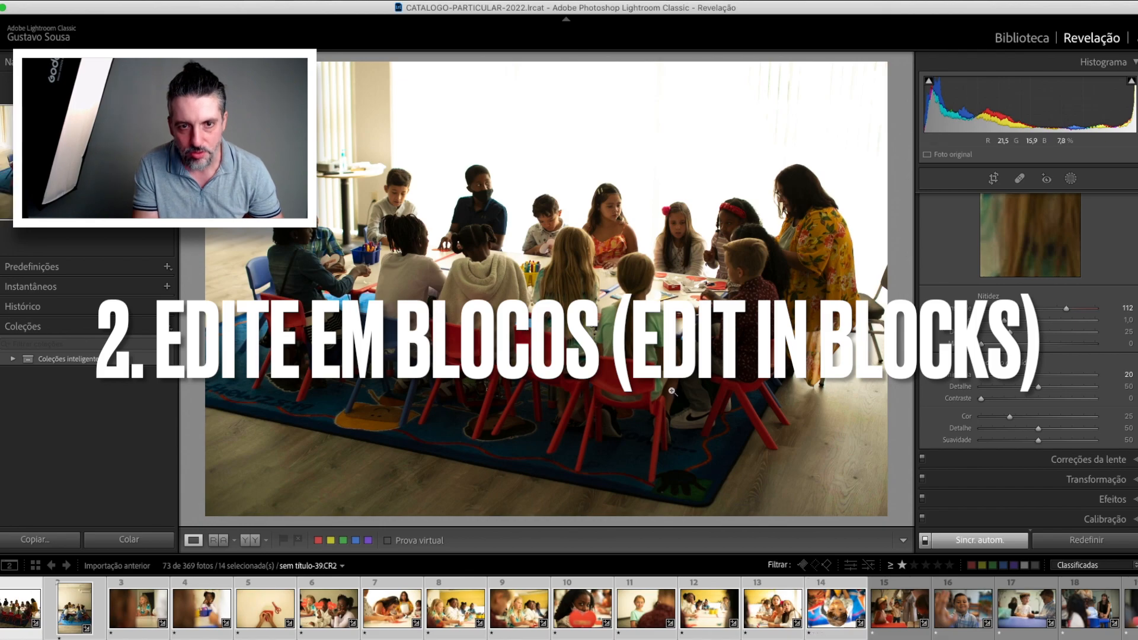
pyautogui.click(519, 611)
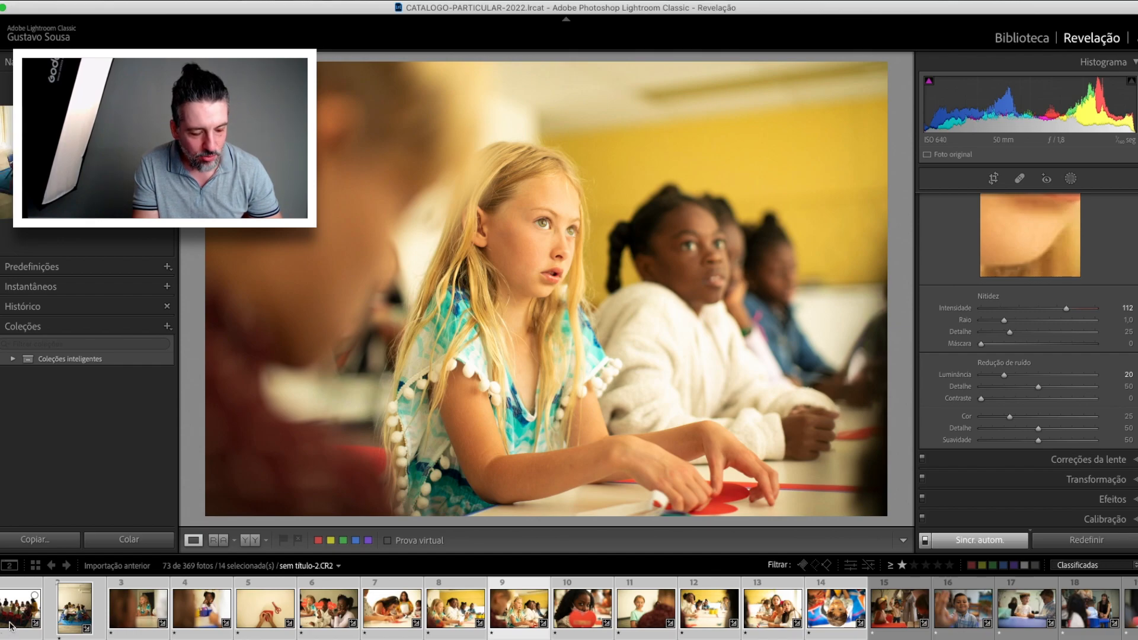
pyautogui.keyDown('shift'); pyautogui.click(834, 610); pyautogui.keyUp('shift')
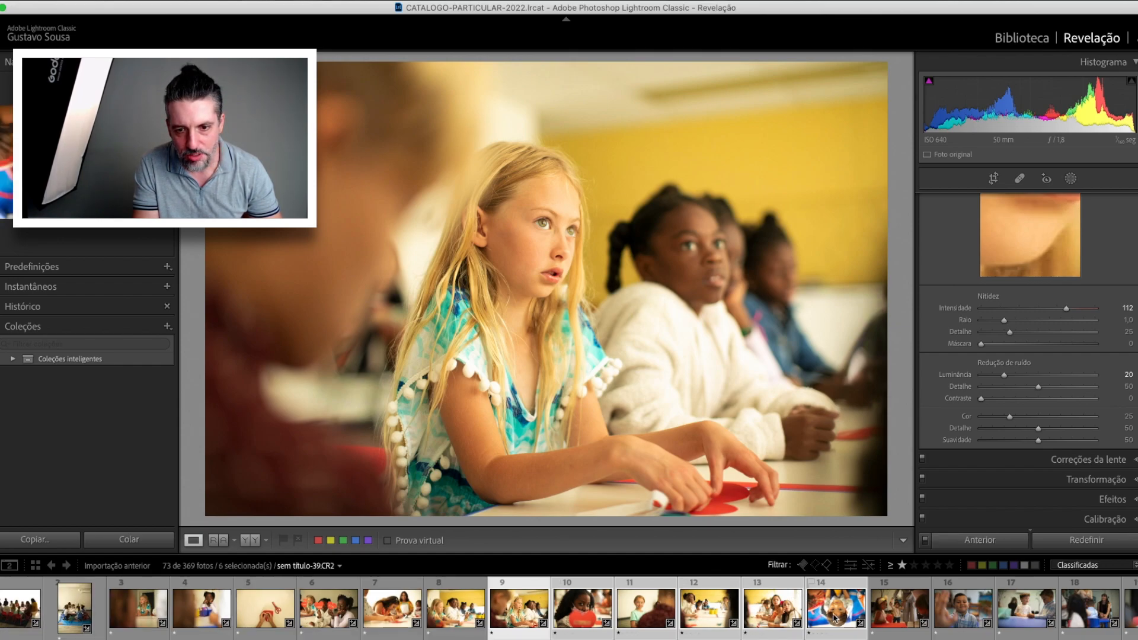
pyautogui.press('Right')
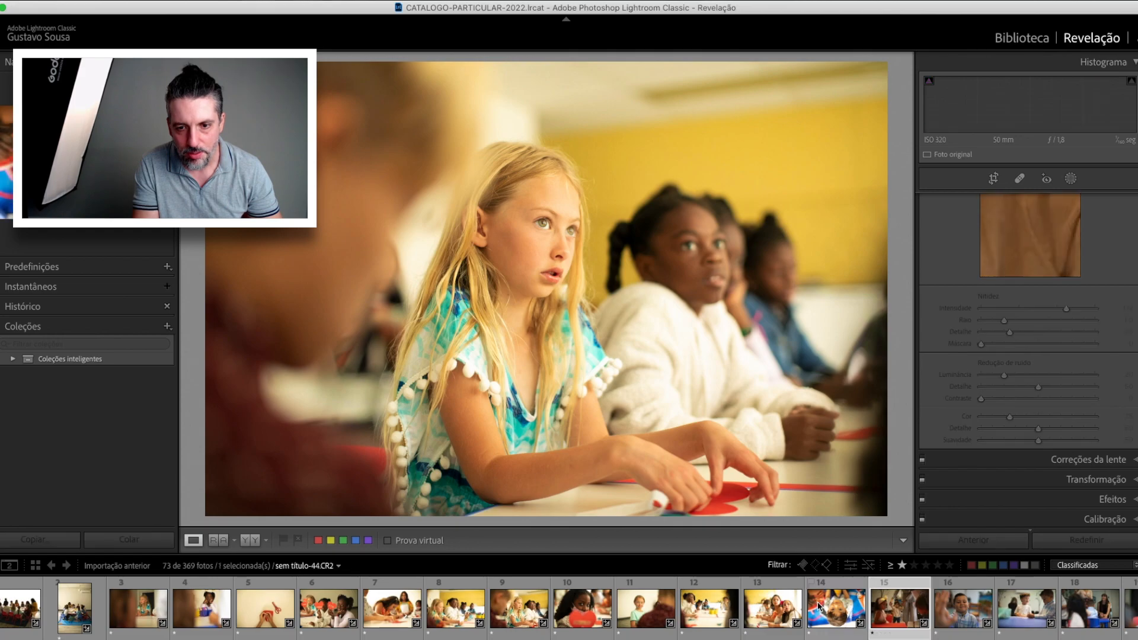
pyautogui.click(819, 606)
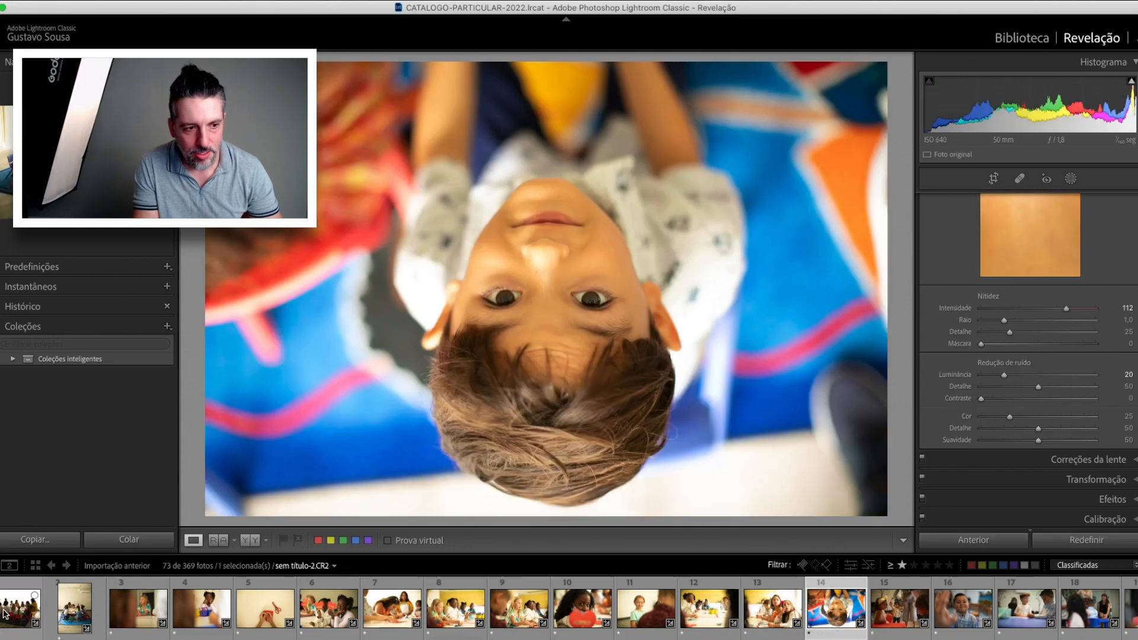
pyautogui.keyDown('shift'); pyautogui.click(4, 617); pyautogui.keyUp('shift')
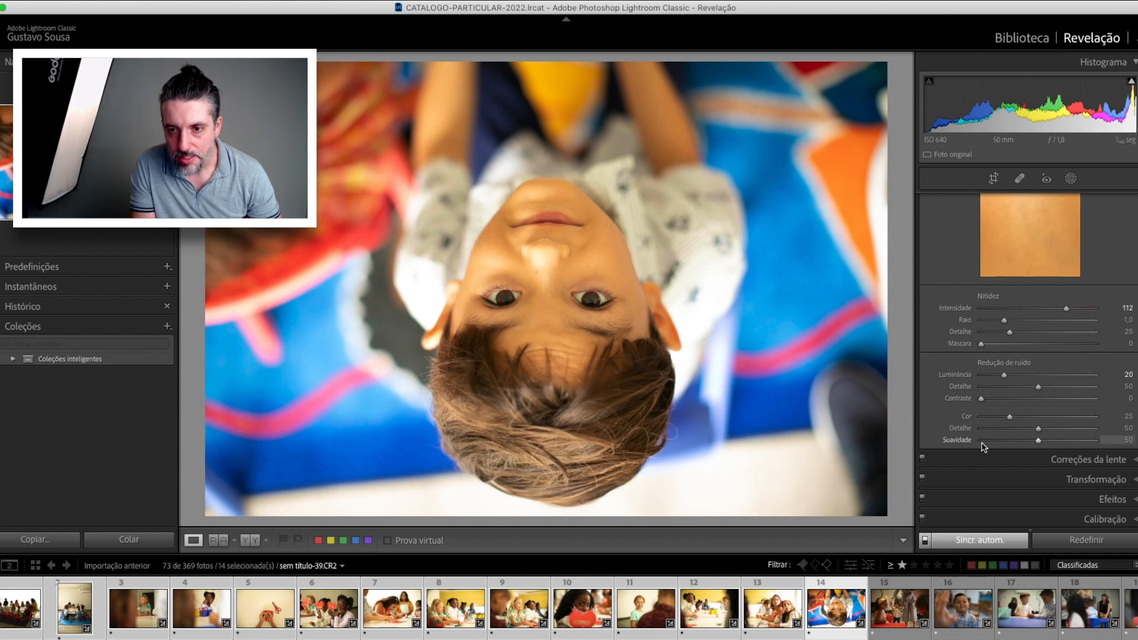
# Set the Temperatura of the selected block to 5.498
pyautogui.scroll(3, 984, 445)
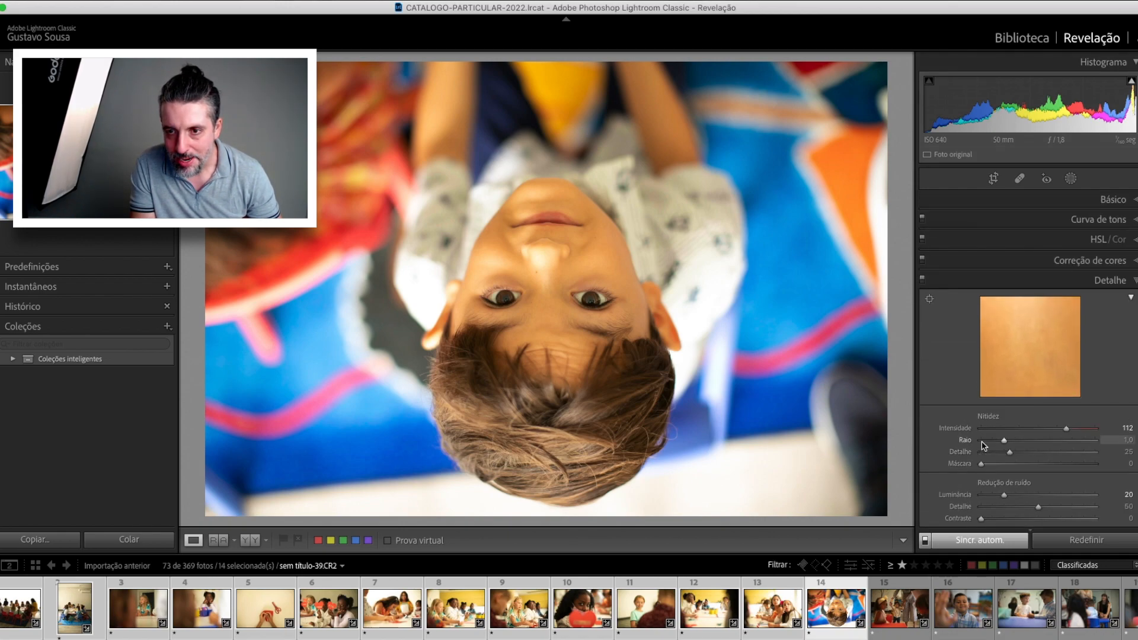
pyautogui.click(1072, 201)
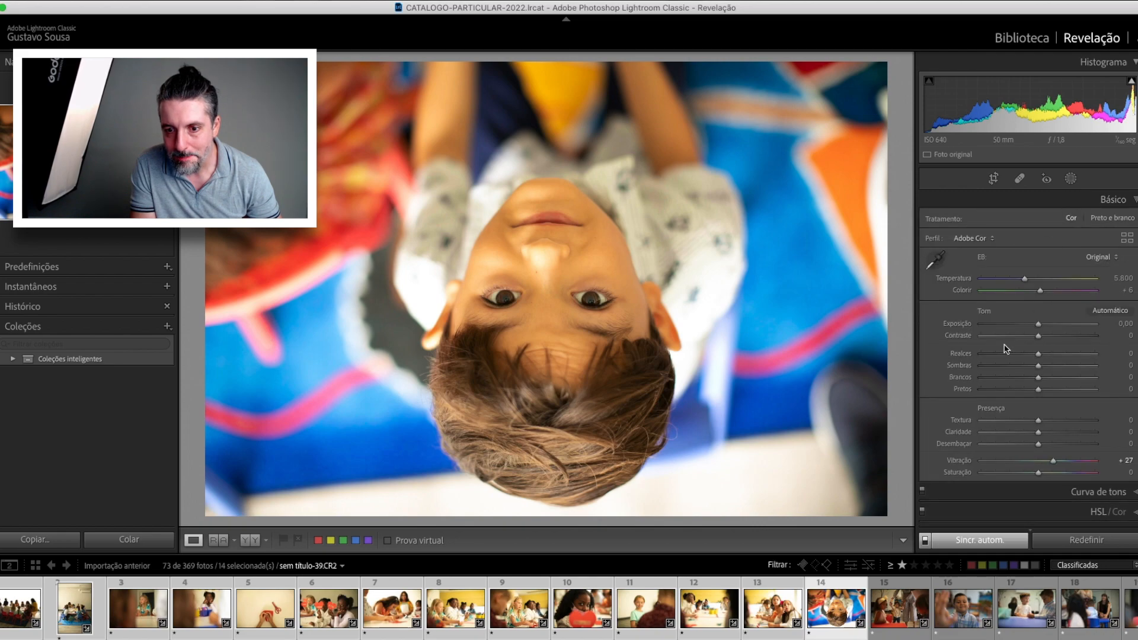
pyautogui.moveTo(1025, 282); pyautogui.dragTo(1018, 281)
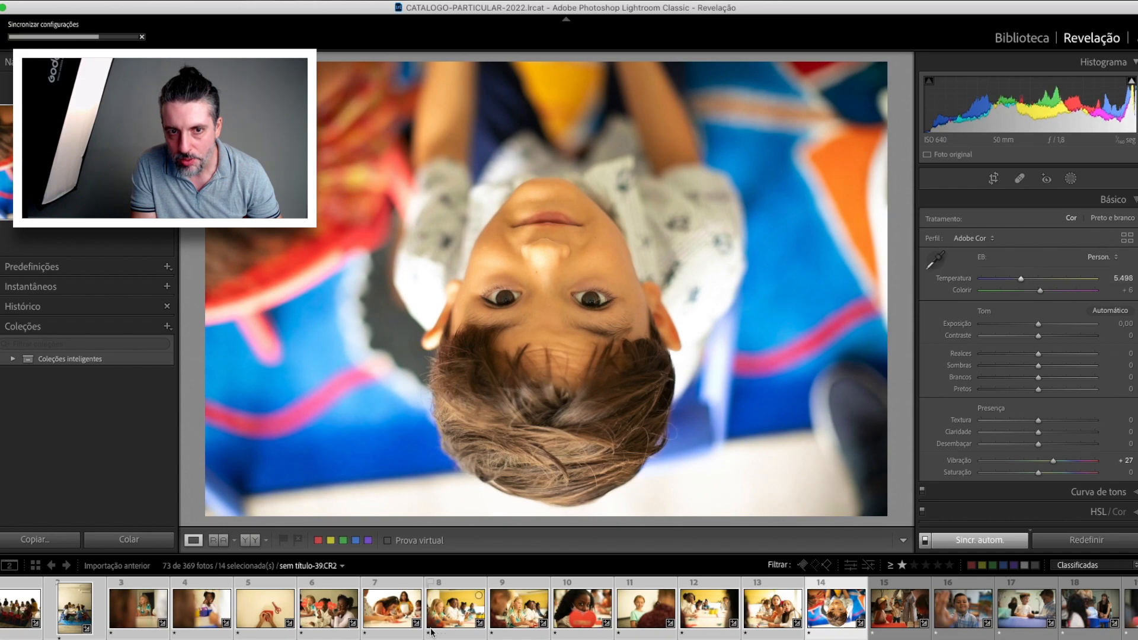
# Compare the blonde girl's photo before and after, and check other photos in the block against the toddler photo following it
pyautogui.click(526, 619)
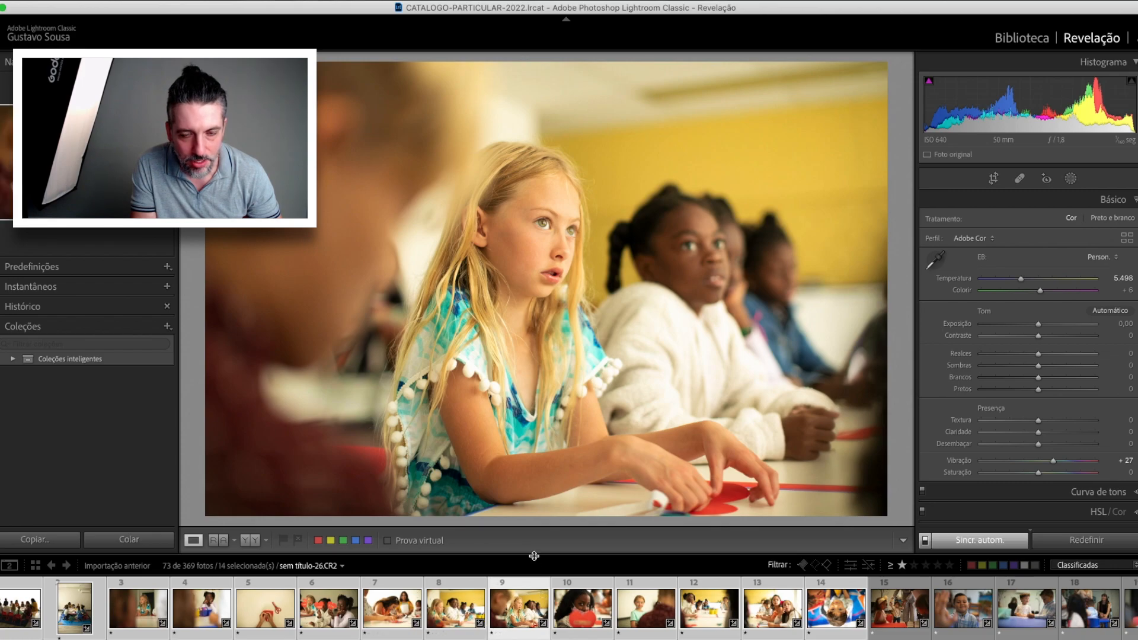
pyautogui.press('\\')
pyautogui.press('\\')
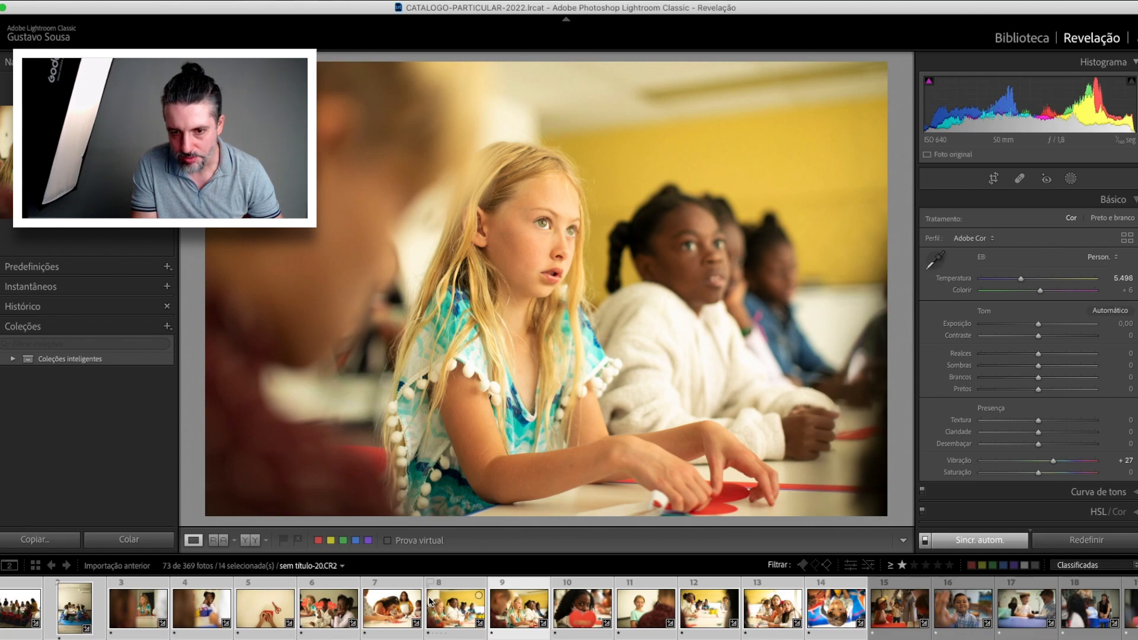
pyautogui.click(9, 608)
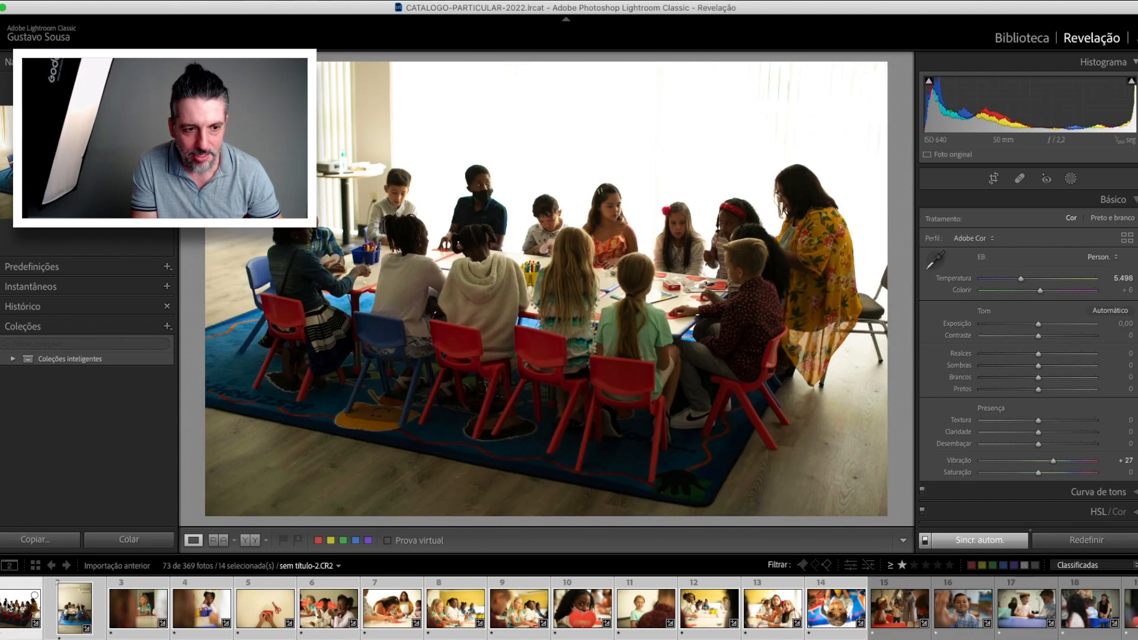
pyautogui.click(517, 608)
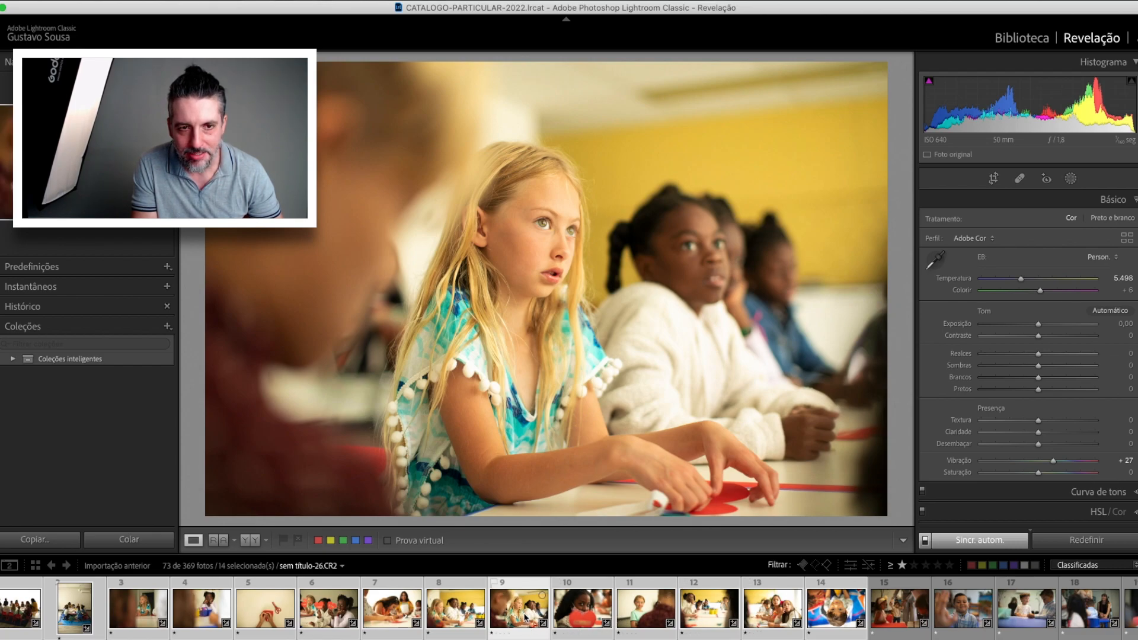
pyautogui.click(578, 615)
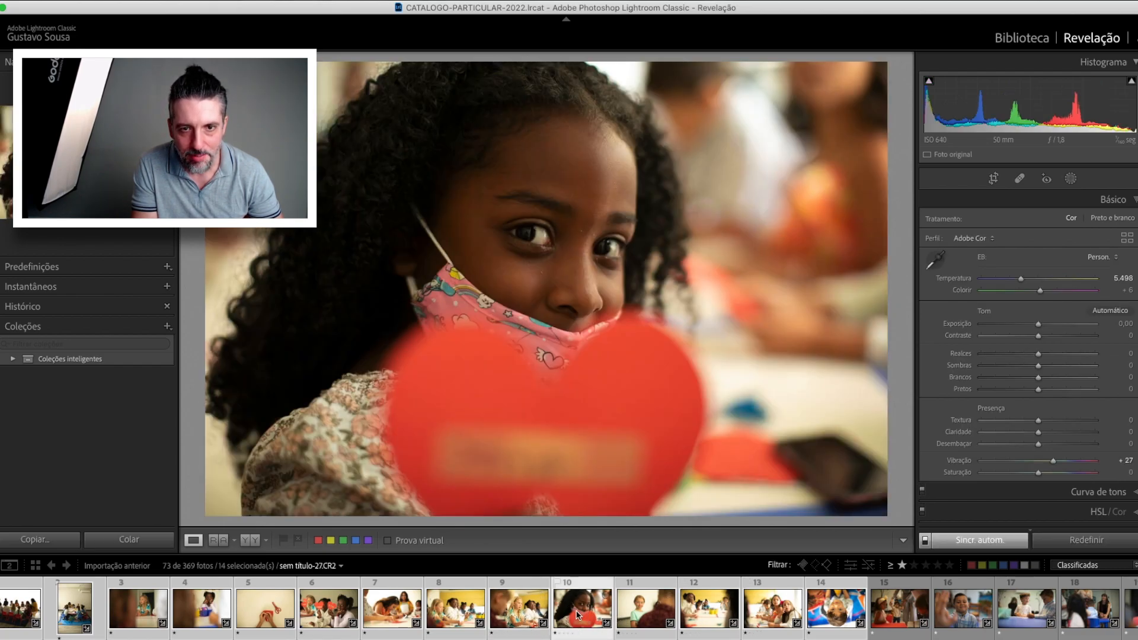
pyautogui.click(903, 620)
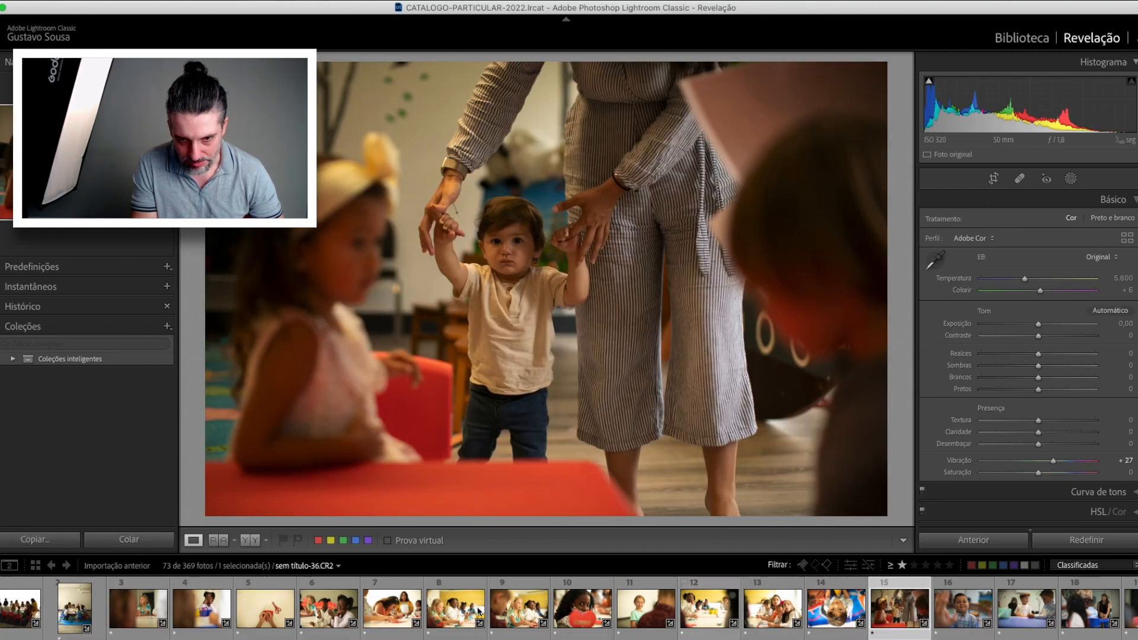
# Open the photo of children around the table and try adjusting its Sombras
pyautogui.click(16, 607)
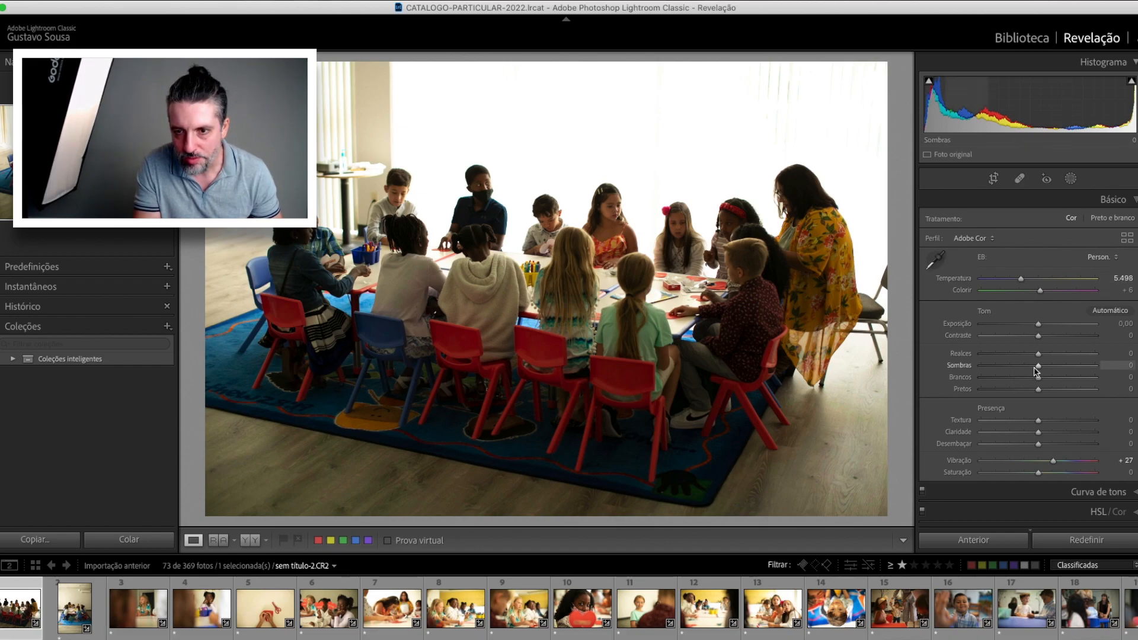
pyautogui.moveTo(1040, 367)
pyautogui.mouseDown()
pyautogui.moveTo(1077, 367)
pyautogui.moveTo(1033, 366)
pyautogui.mouseUp()
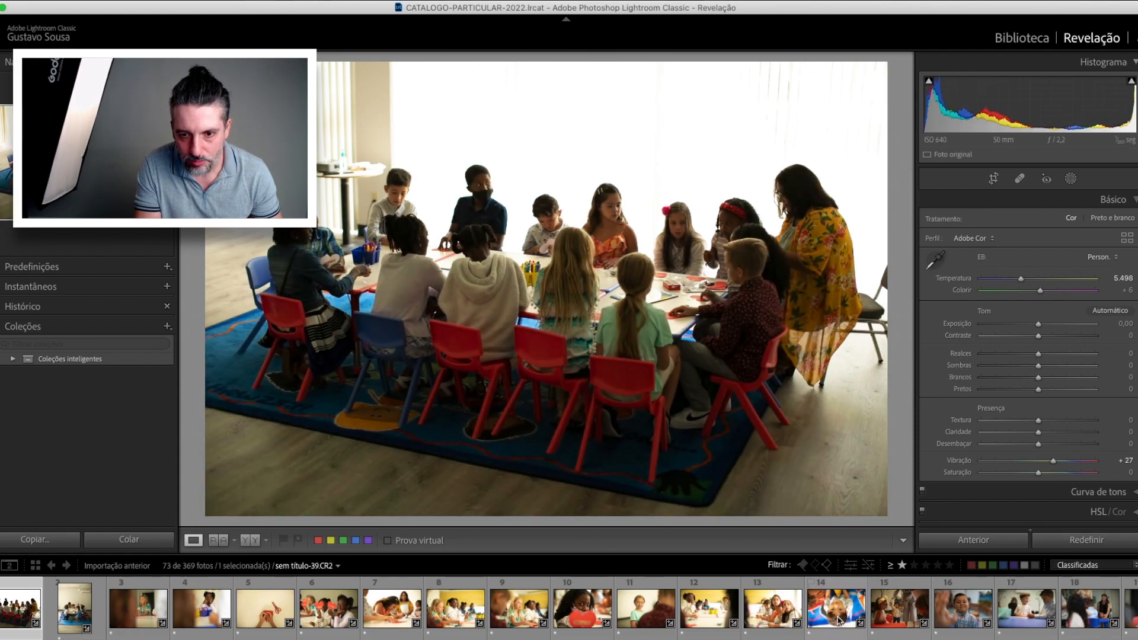
# Select all the one-star photos, raise their Sombras with auto sync, and clear the selection
pyautogui.click(838, 610)
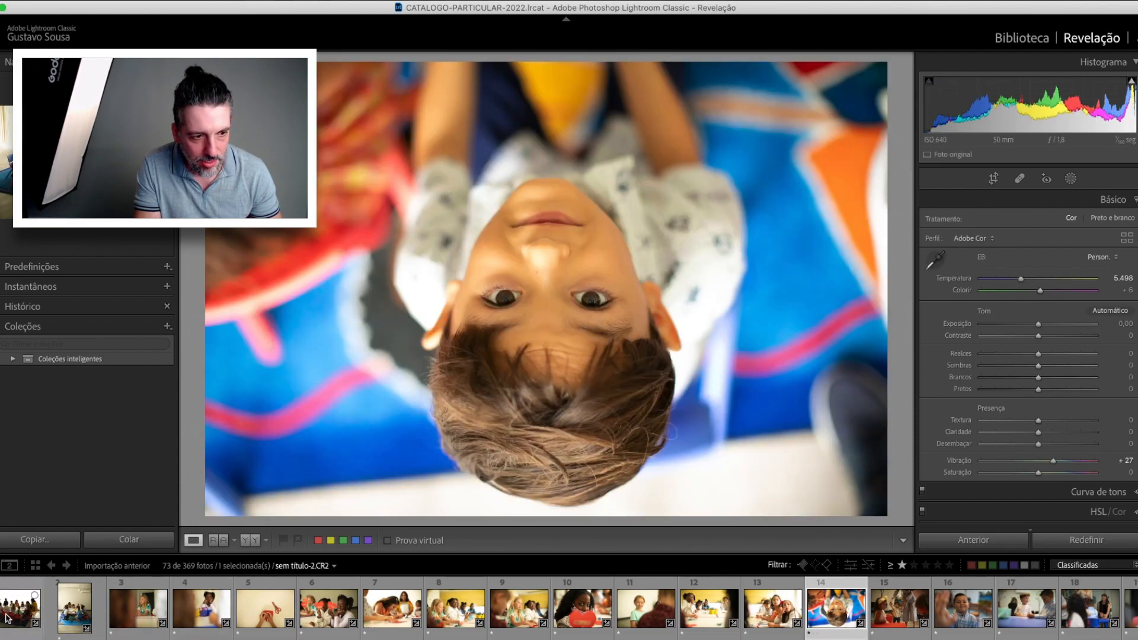
pyautogui.keyDown('shift'); pyautogui.click(45, 607); pyautogui.keyUp('shift')
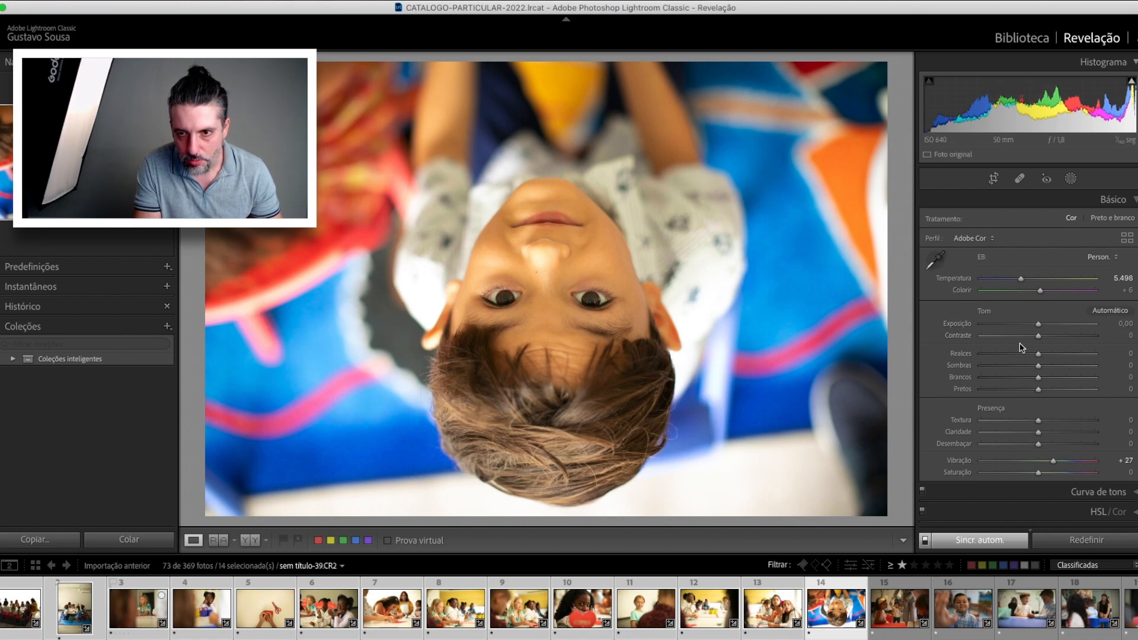
pyautogui.press('super+a')
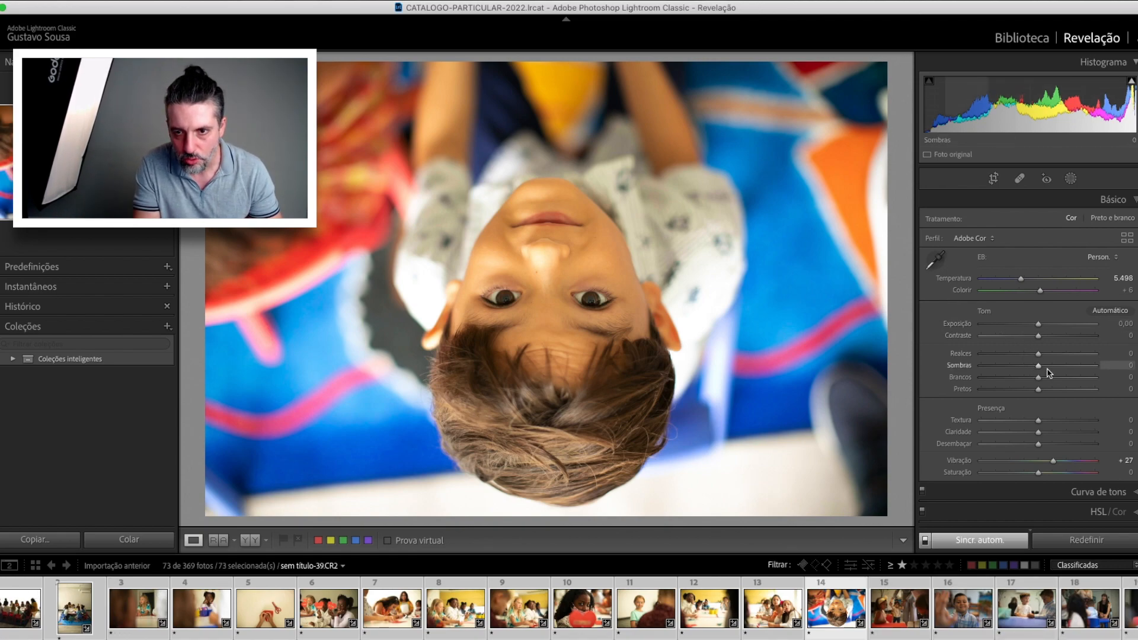
pyautogui.moveTo(1038, 366); pyautogui.dragTo(1053, 370)
pyautogui.press('super+d')
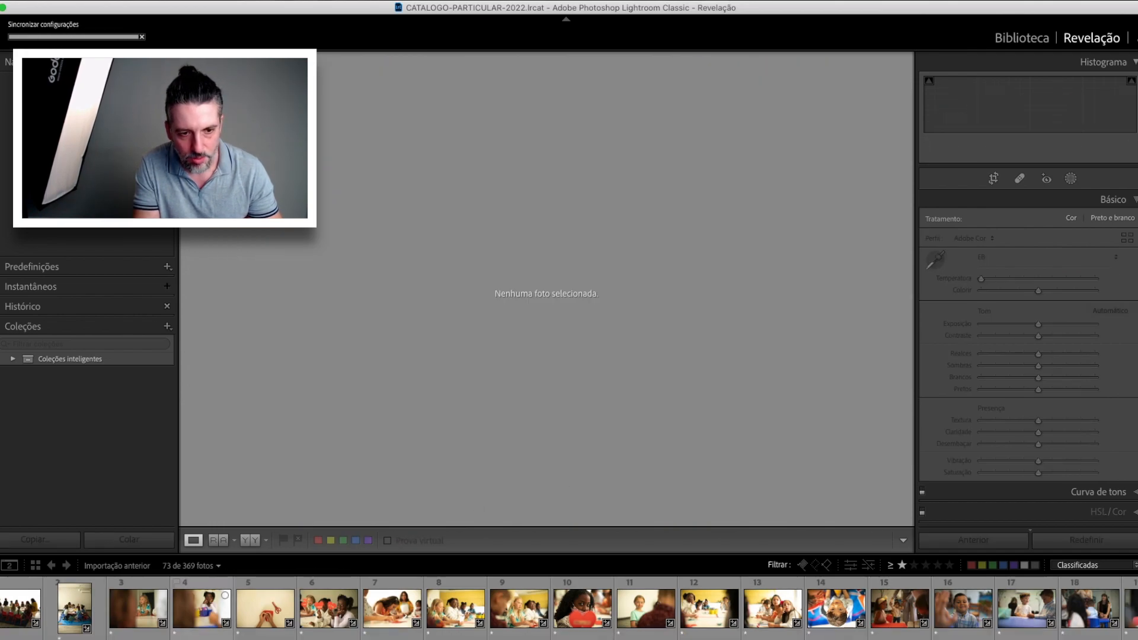
# Set Sombras to +45 on the first photo of the children around the table, and crop and straighten it slightly
pyautogui.click(21, 610)
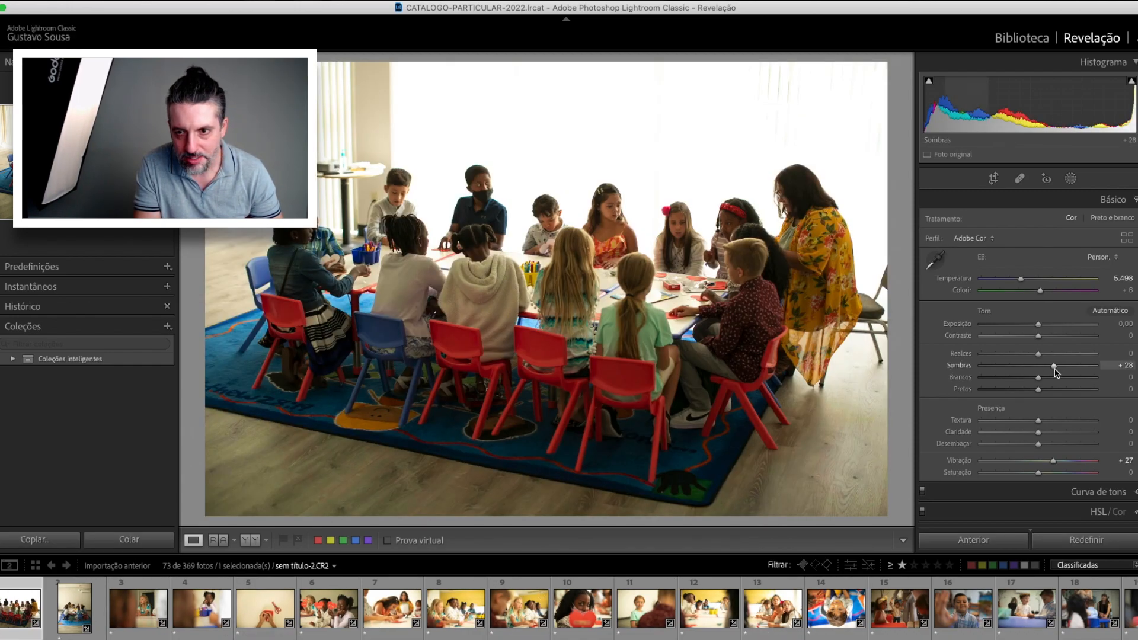
pyautogui.moveTo(1055, 369); pyautogui.dragTo(1063, 368)
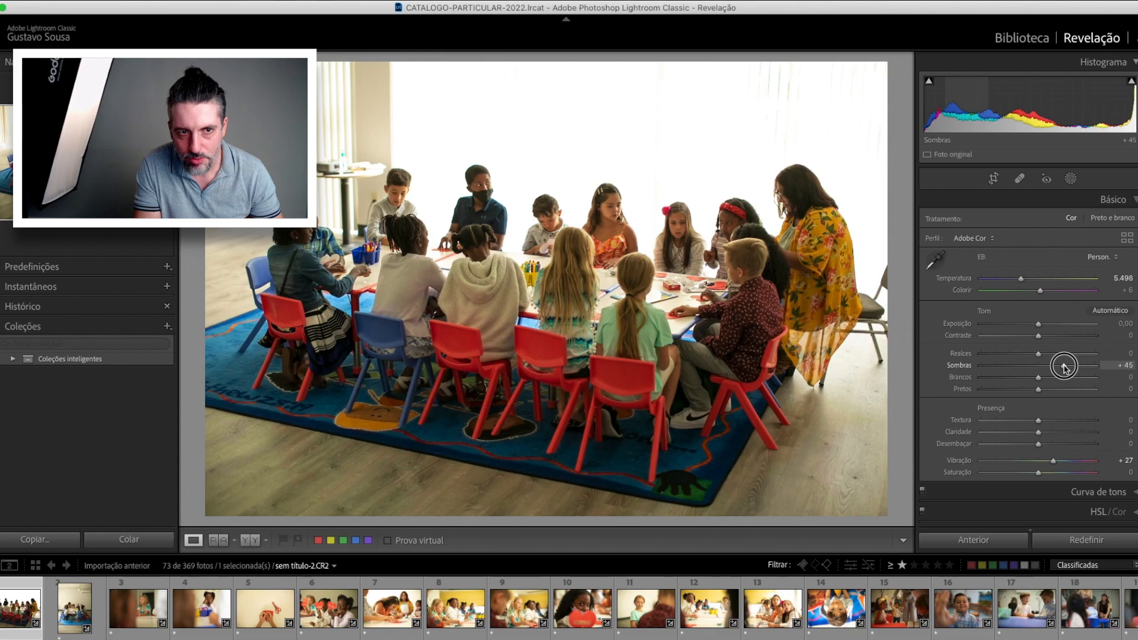
pyautogui.press('r')
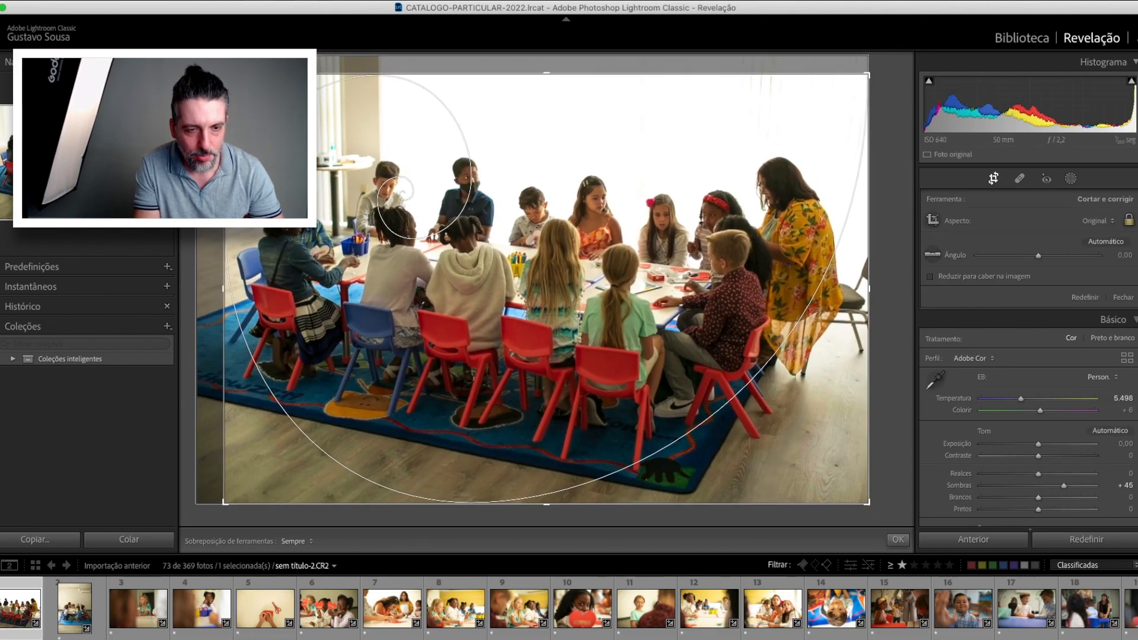
pyautogui.press('r')
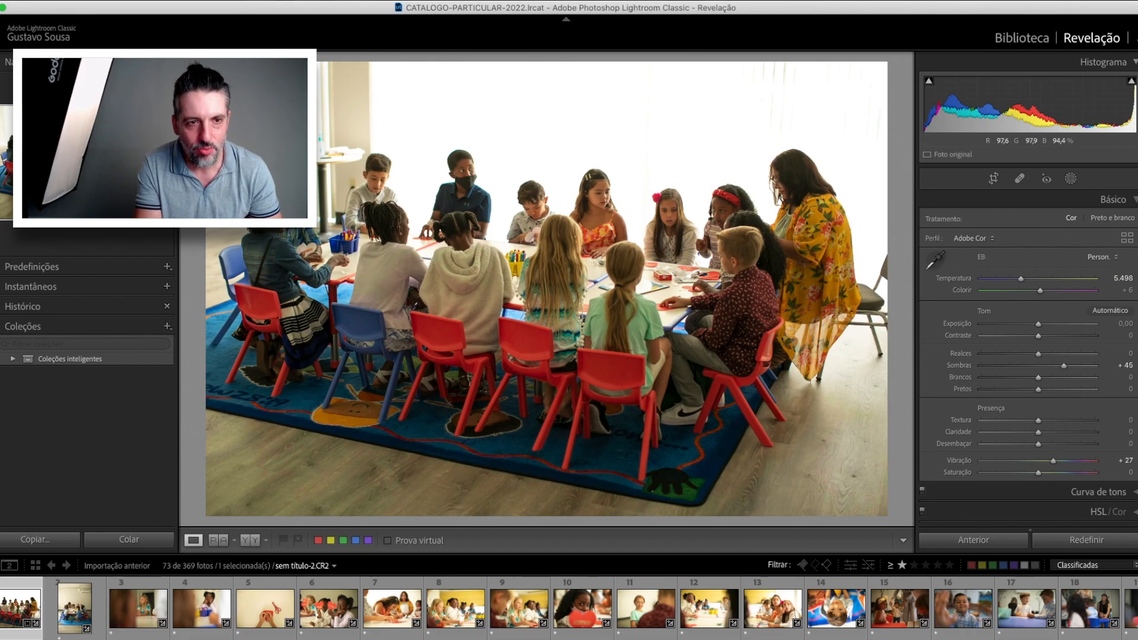
# Compare the first photo of the children around the table before and after its adjustments
pyautogui.press('\\')
pyautogui.press('\\')
pyautogui.press('\\')
pyautogui.press('\\')
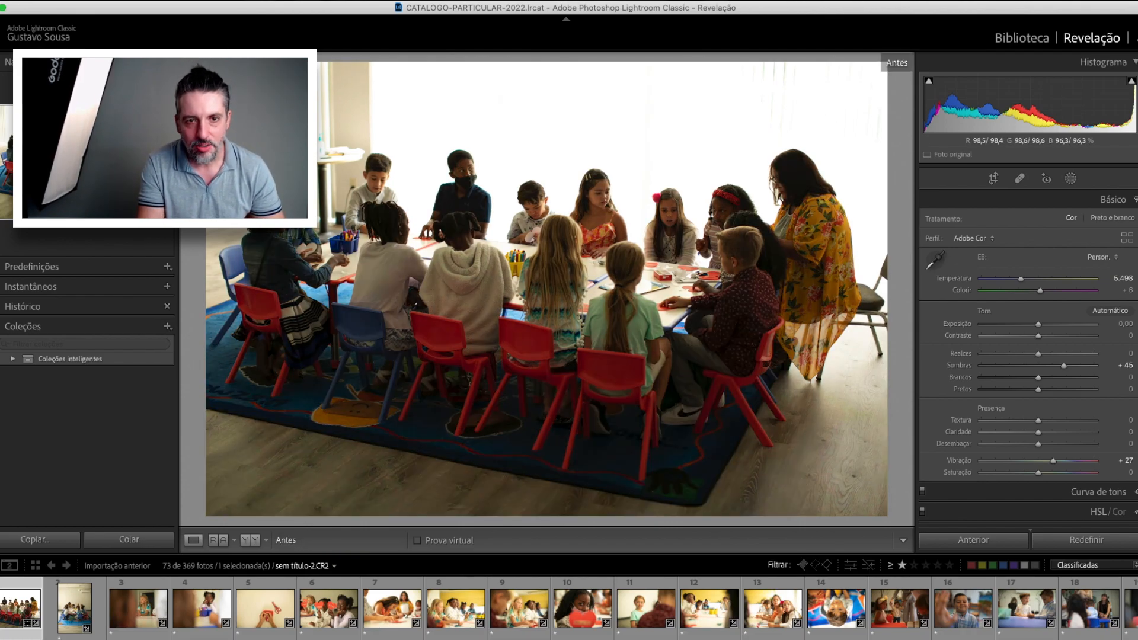
pyautogui.press('\\')
pyautogui.press('\\')
pyautogui.press('\\')
pyautogui.press('\\')
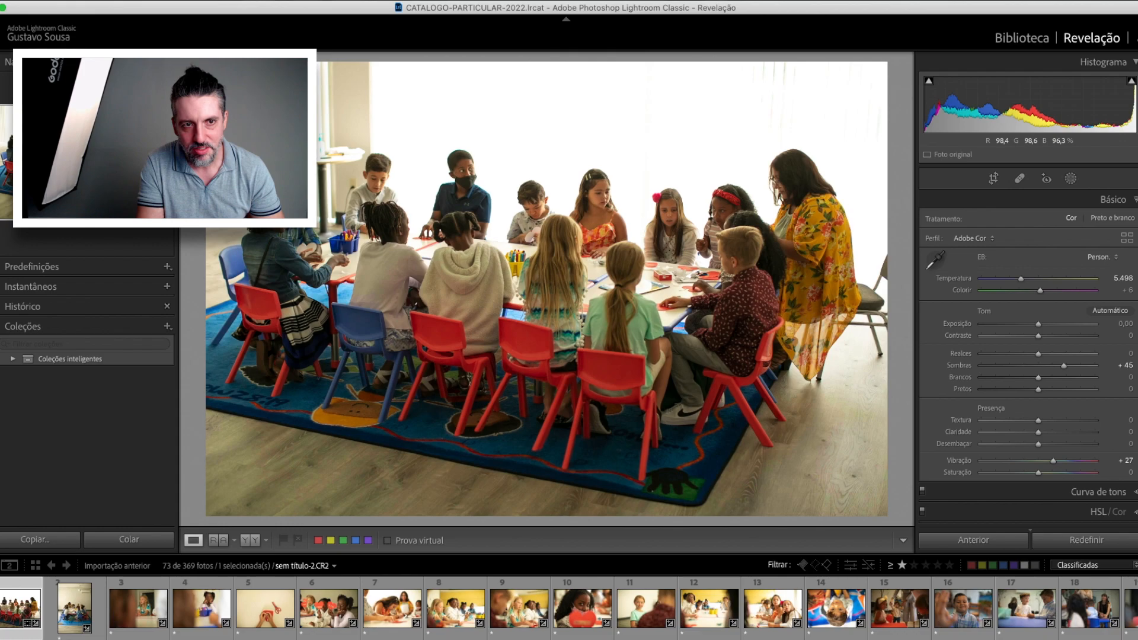
# Add a linear gradient mask over the table group in the second photo, with Exposição at 0,90
pyautogui.click(73, 613)
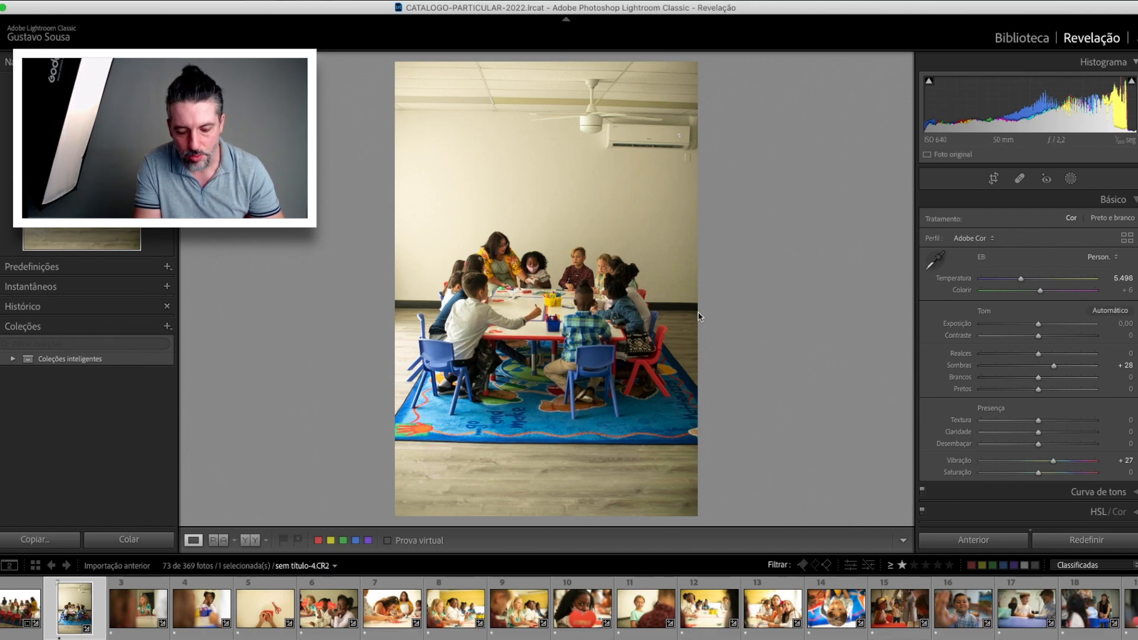
pyautogui.press('m')
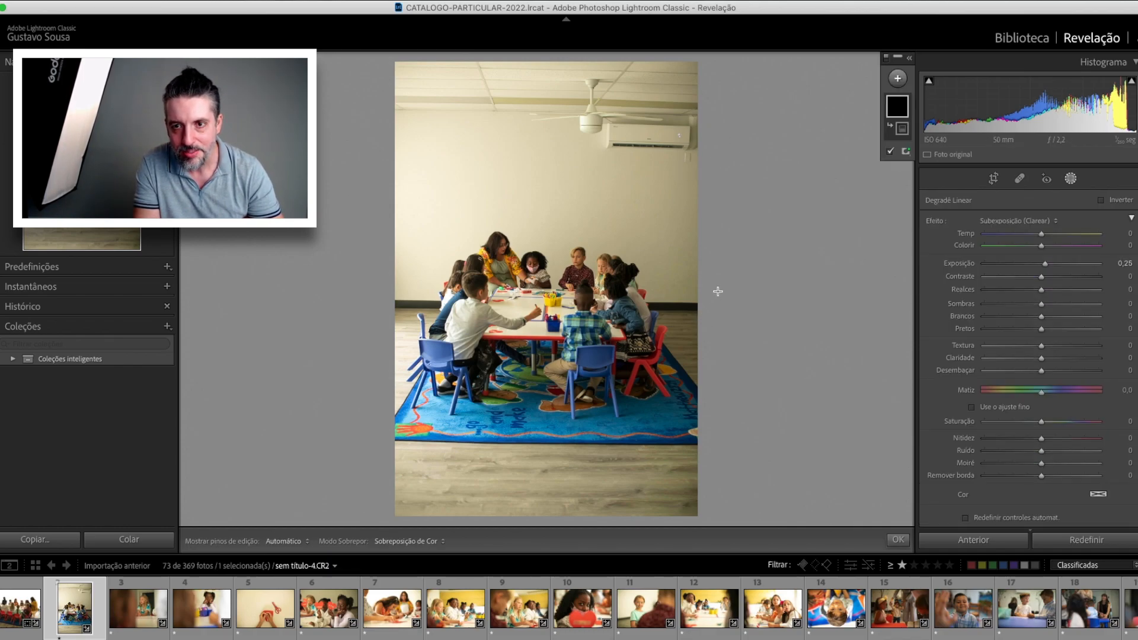
pyautogui.moveTo(663, 240); pyautogui.dragTo(505, 274)
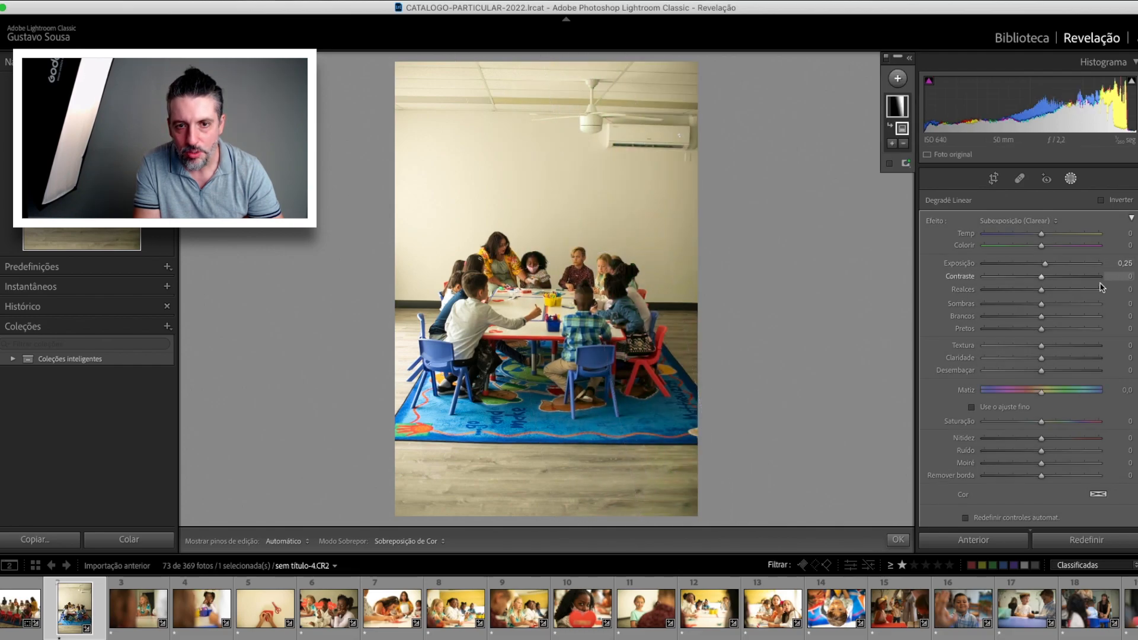
pyautogui.click(1038, 220)
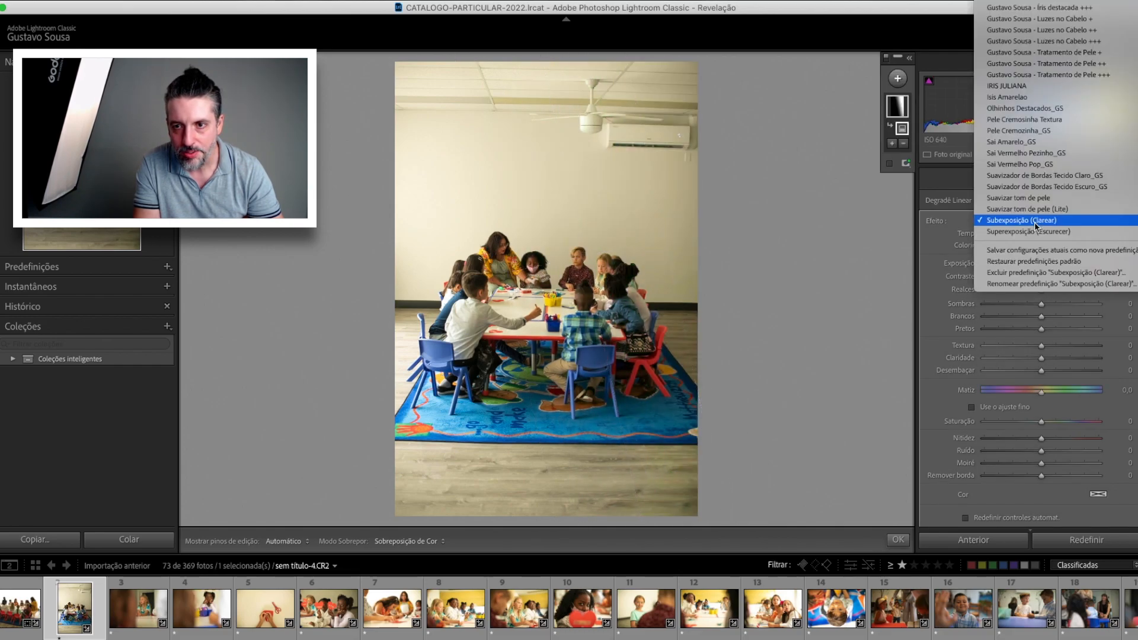
pyautogui.click(1040, 223)
pyautogui.moveTo(1047, 268); pyautogui.dragTo(1056, 267)
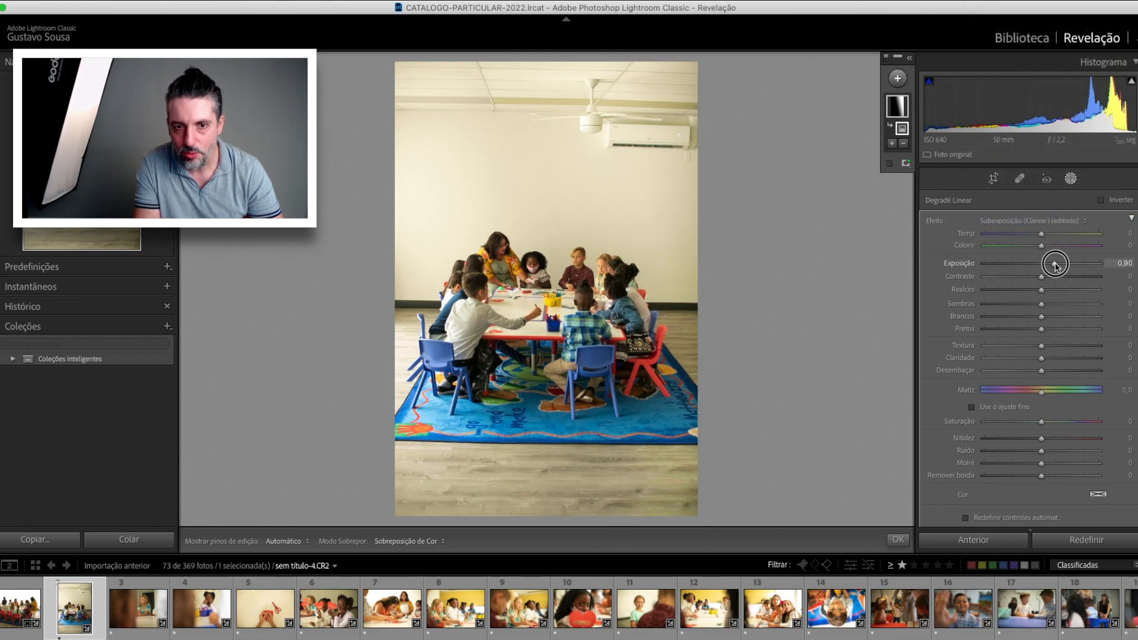
# Select all the one-star photos, enable lens profile corrections on them with auto sync, and clear the selection
pyautogui.press('super+a')
pyautogui.click(73, 605)
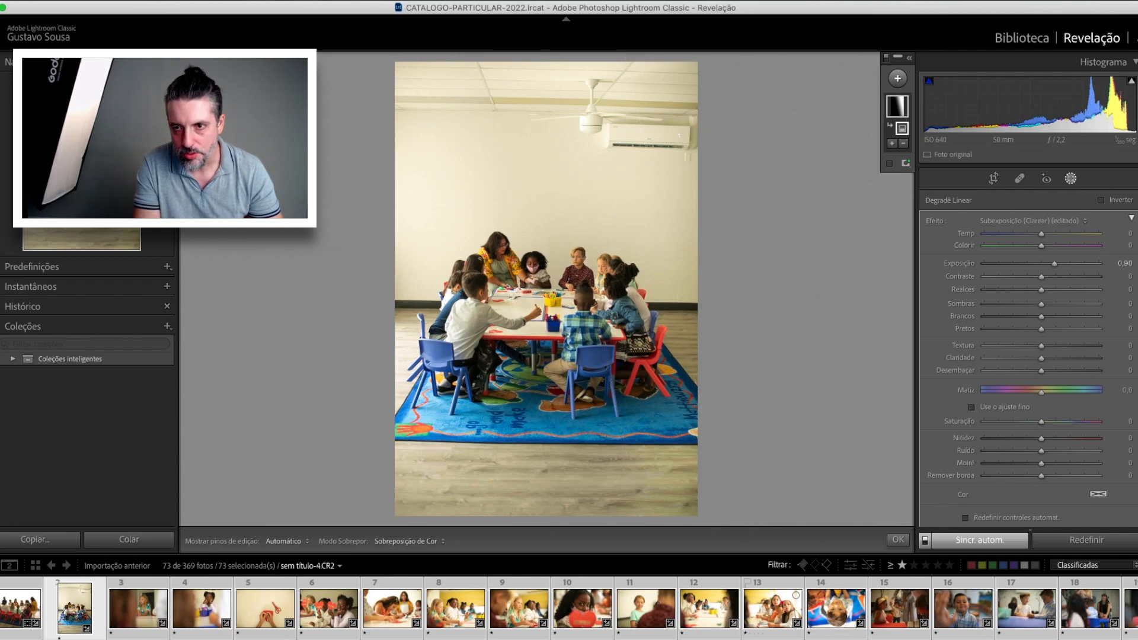
pyautogui.click(1132, 219)
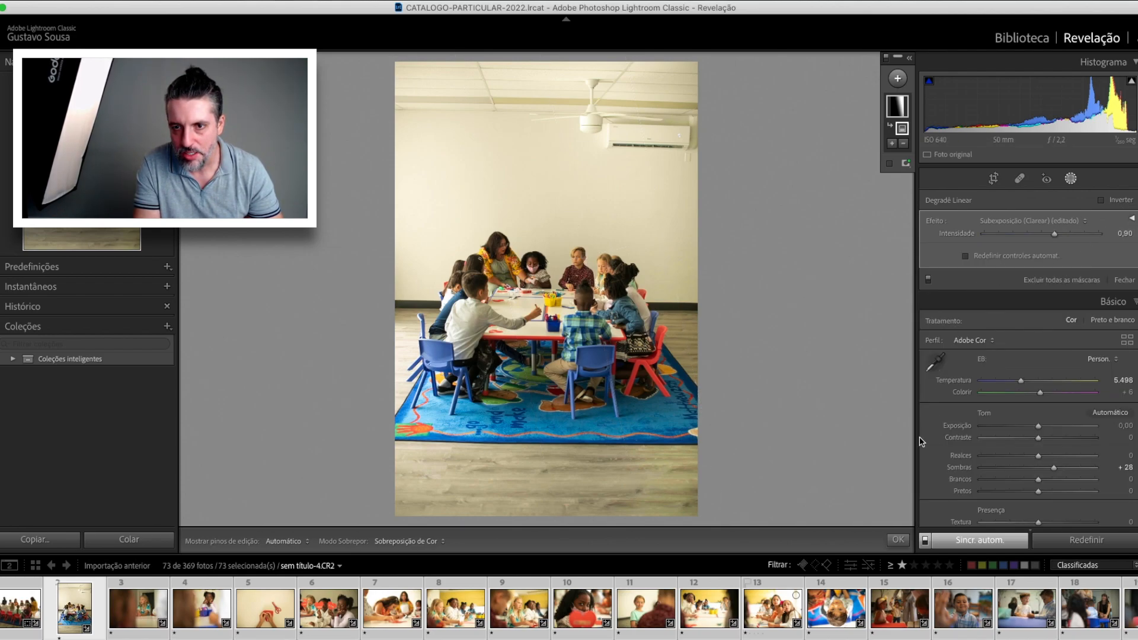
pyautogui.scroll(-5, 1037, 437)
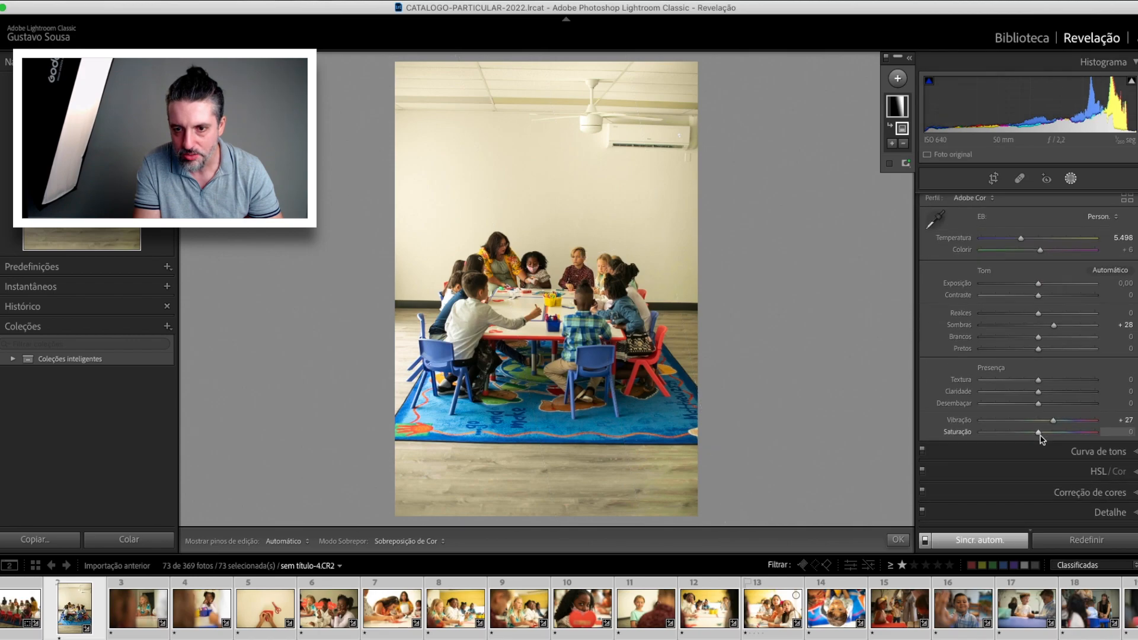
pyautogui.scroll(-1, 1040, 438)
pyautogui.click(1048, 471)
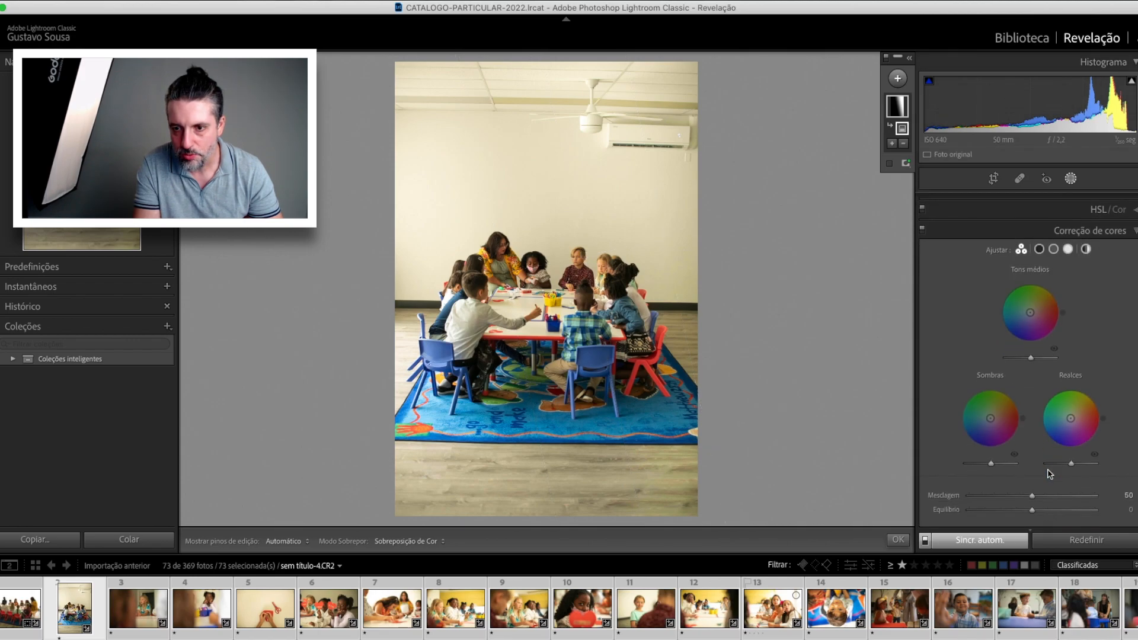
pyautogui.click(1113, 233)
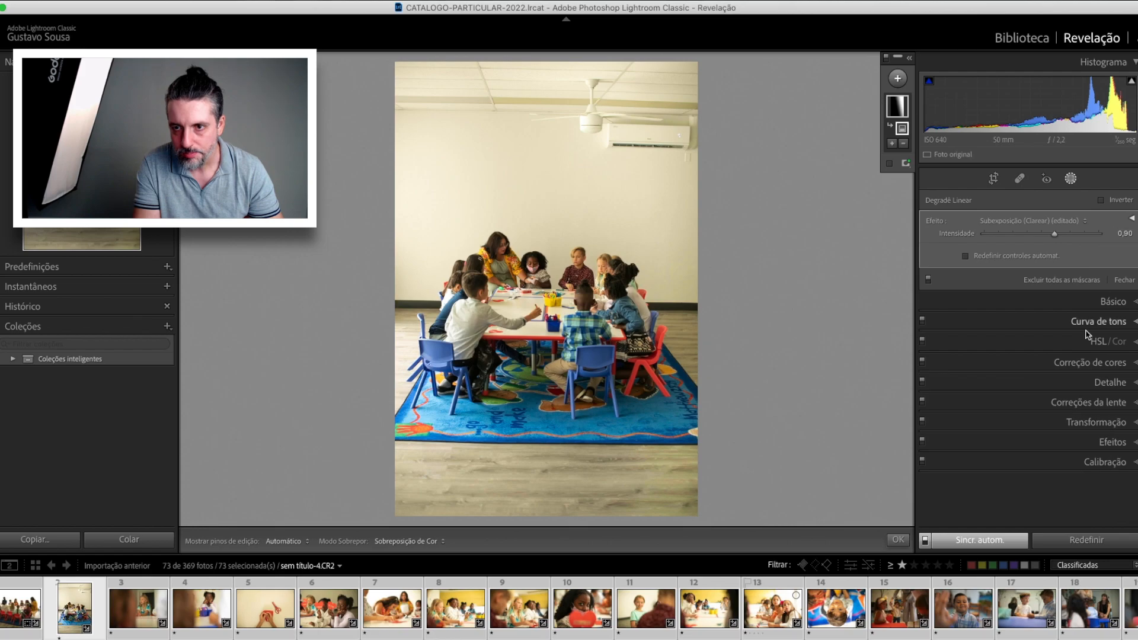
pyautogui.click(1043, 402)
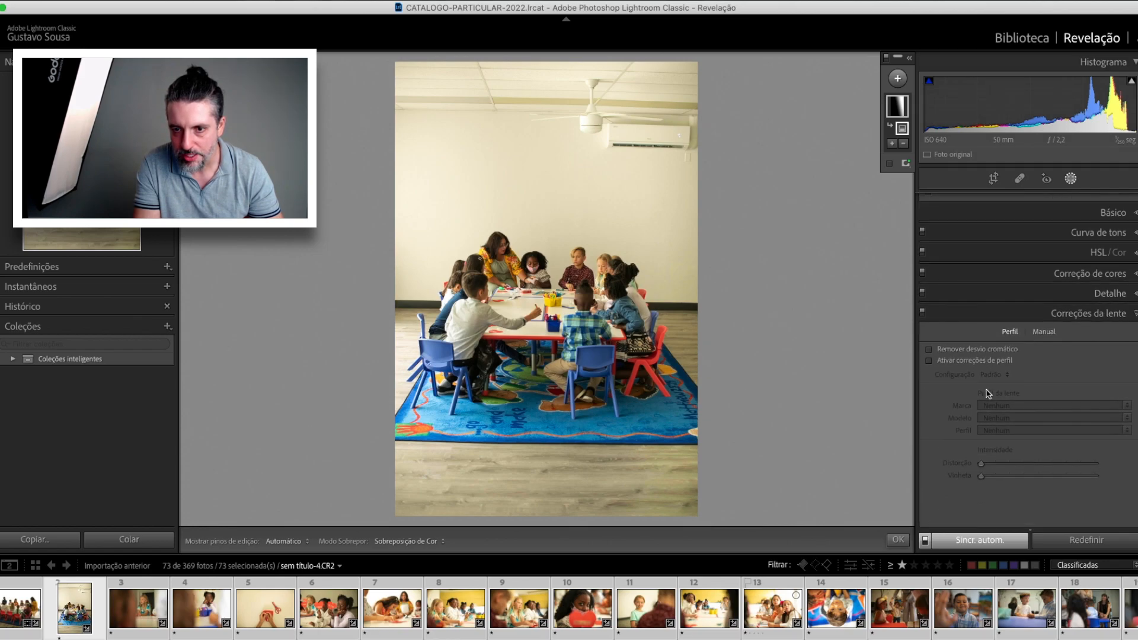
pyautogui.click(929, 361)
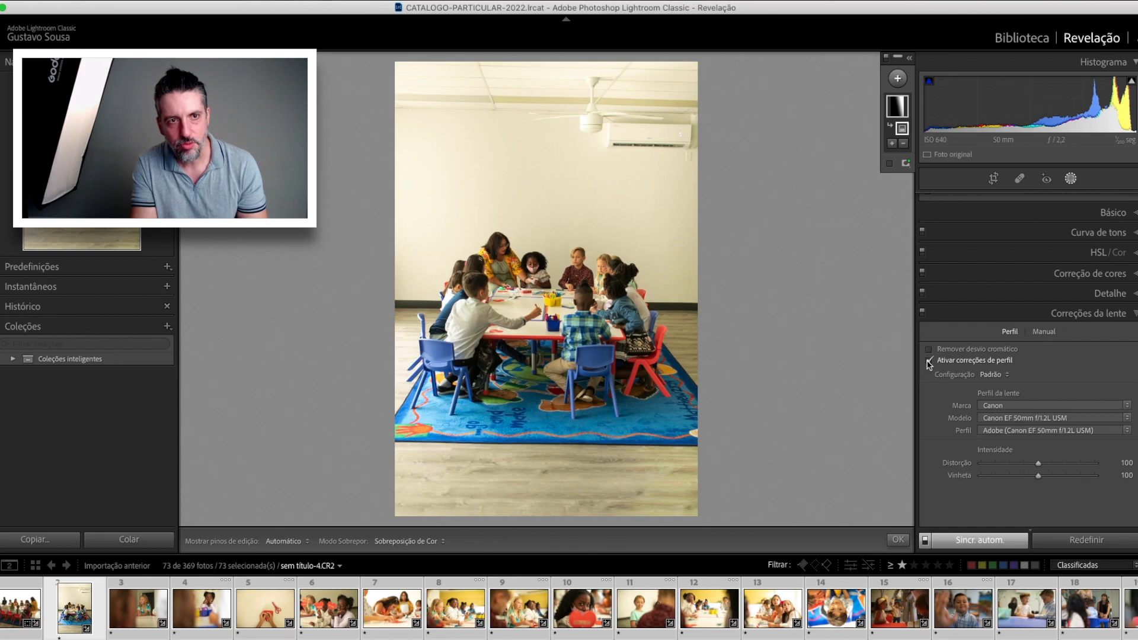
pyautogui.press('super+d')
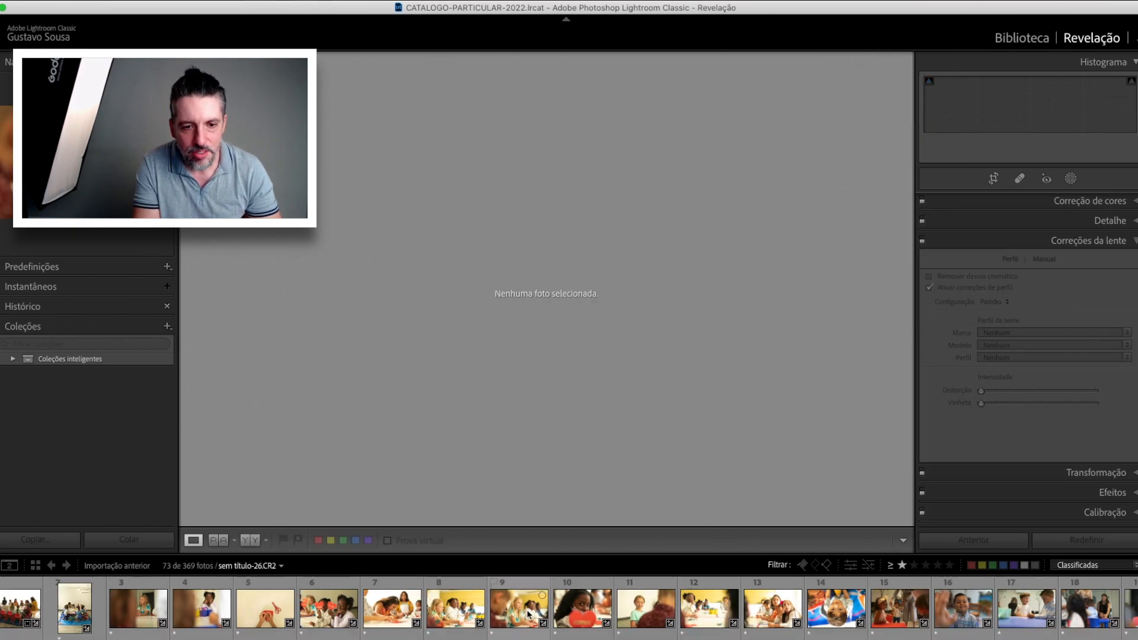
# Open photo 9 of the blonde girl at the table and compare it before and after the edits
pyautogui.click(506, 611)
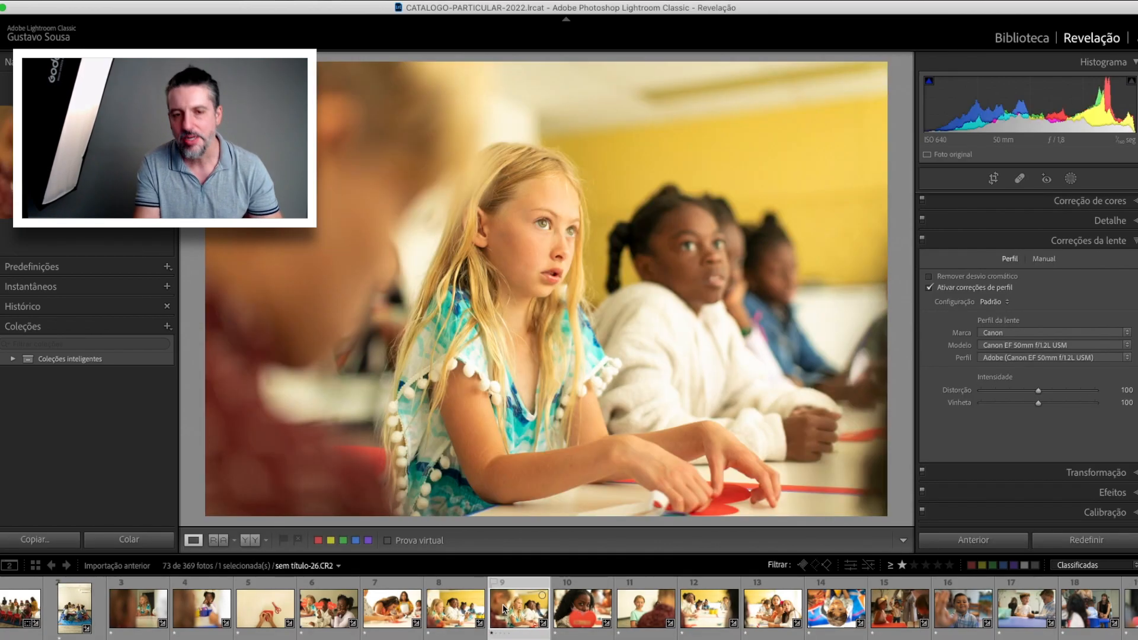
pyautogui.press('\\')
pyautogui.press('\\')
pyautogui.press('\\')
pyautogui.press('\\')
pyautogui.press('\\')
pyautogui.press('\\')
pyautogui.press('\\')
pyautogui.press('\\')
pyautogui.press('super+Tab')
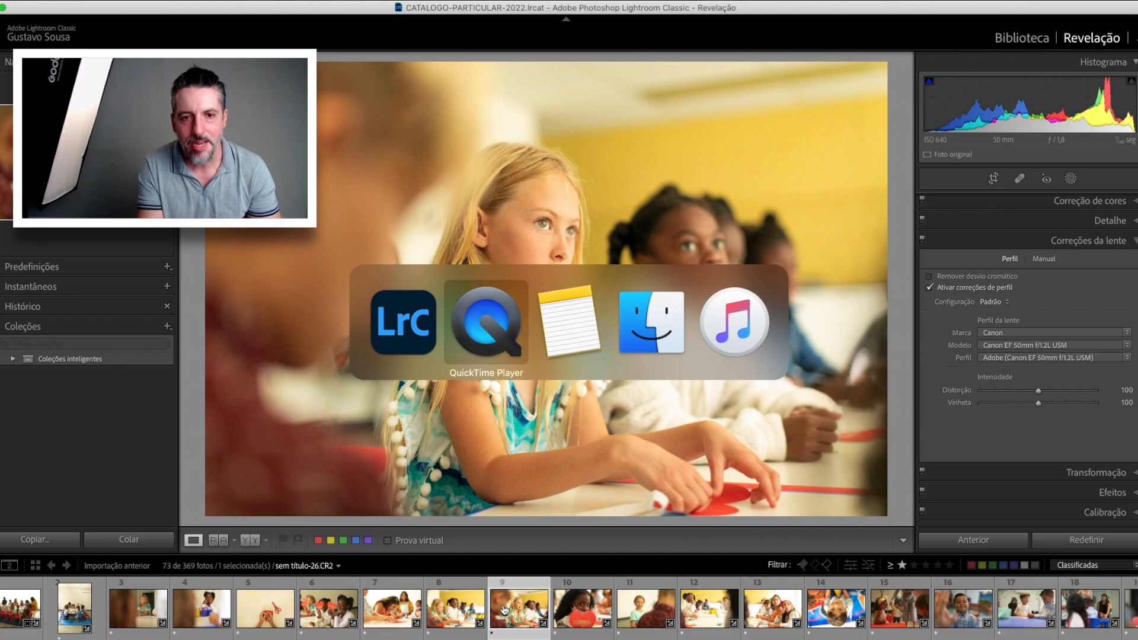
pyautogui.press('super+Tab')
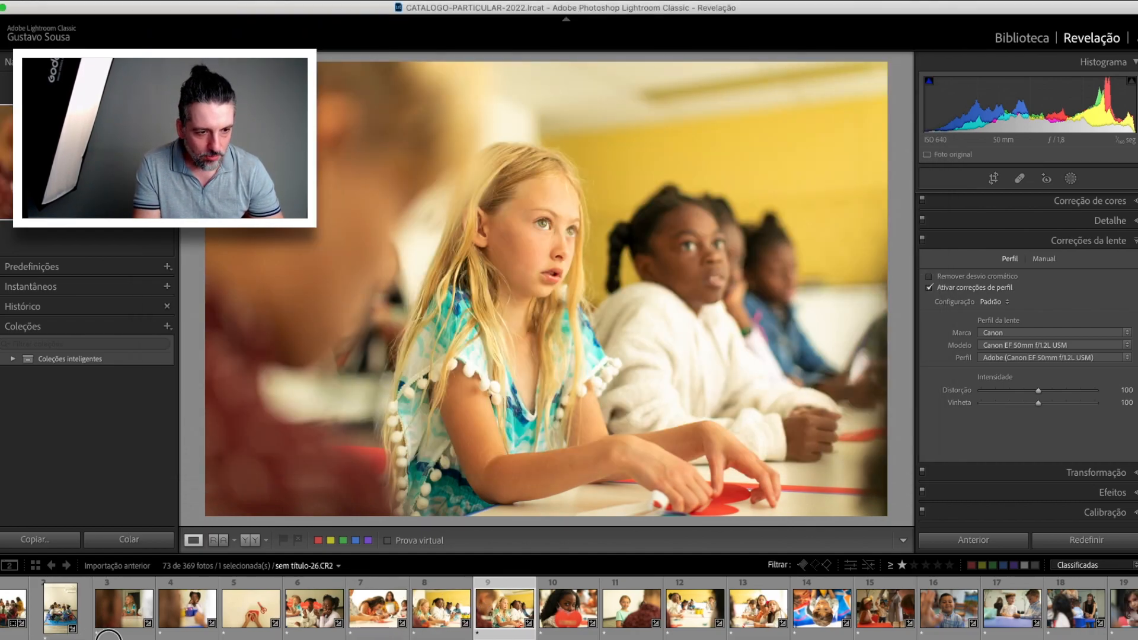
# Open the vertical photo of the group around the table and compare it before and after the edits
pyautogui.click(74, 608)
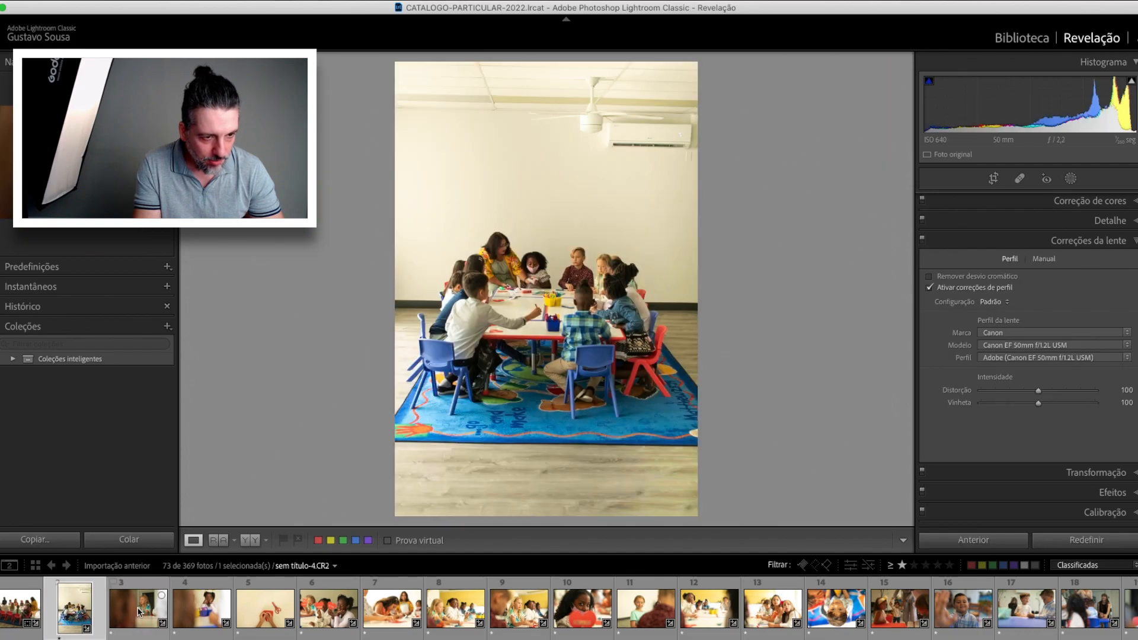
pyautogui.press('\\')
pyautogui.press('\\')
pyautogui.press('\\')
pyautogui.press('\\')
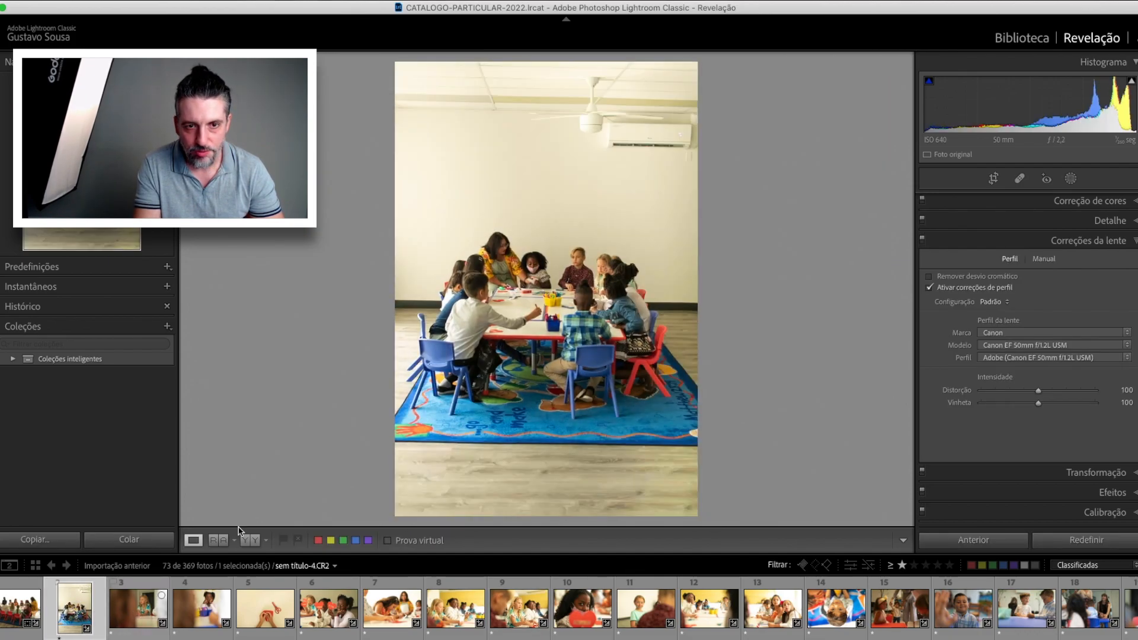
# Straighten the vertical group photo by rotating its crop about -1 degree
pyautogui.press('r')
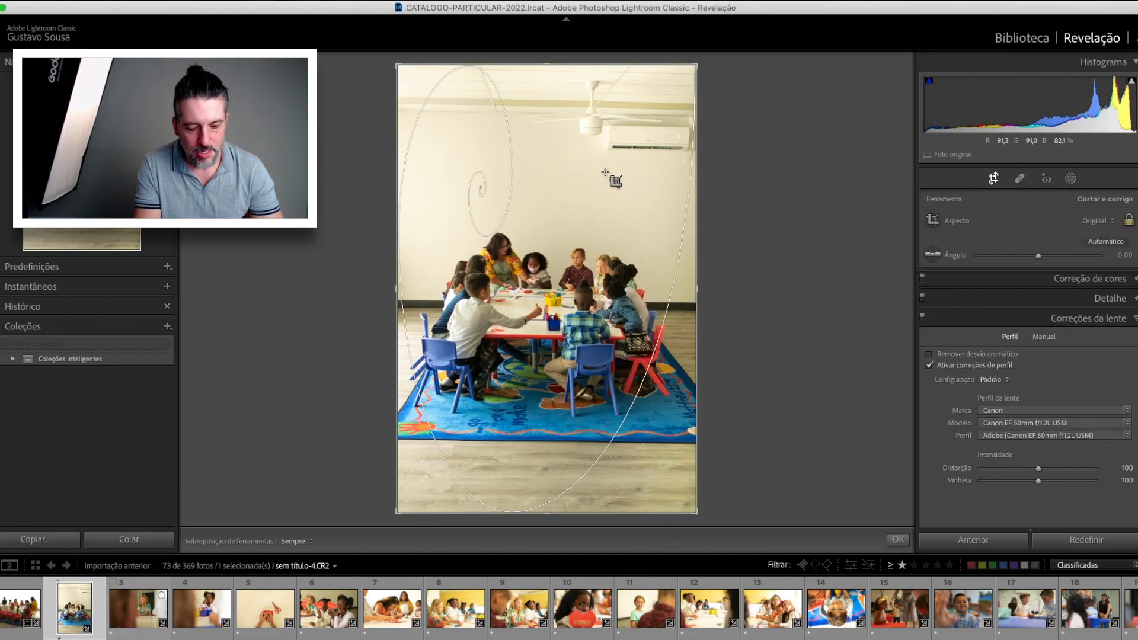
pyautogui.moveTo(833, 183); pyautogui.dragTo(837, 175)
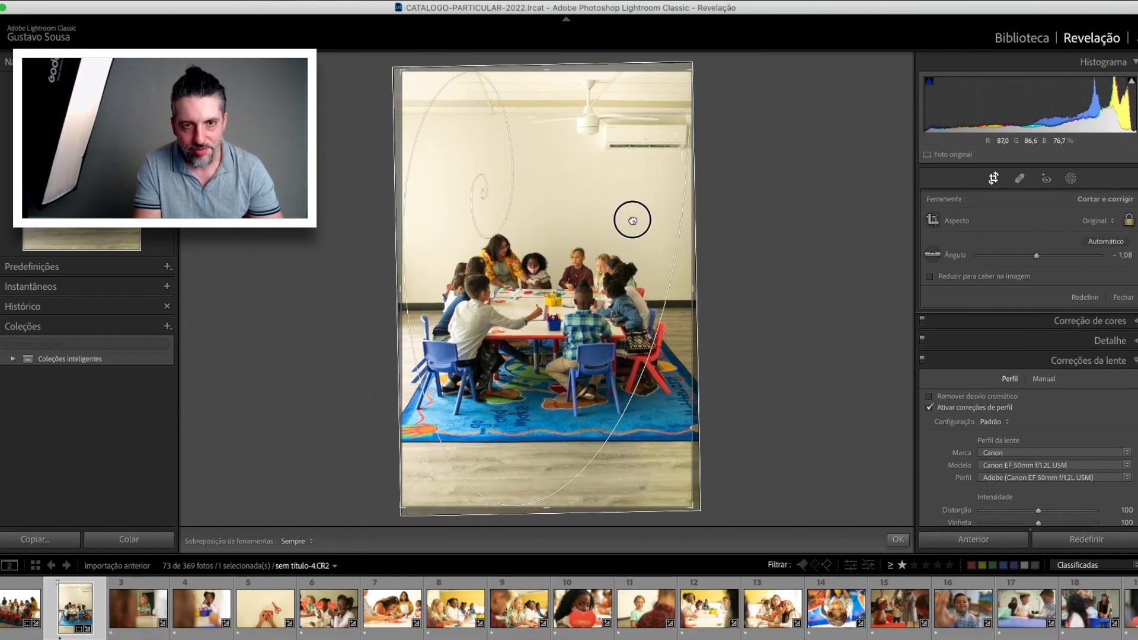
pyautogui.moveTo(774, 219); pyautogui.dragTo(780, 218)
pyautogui.press('r')
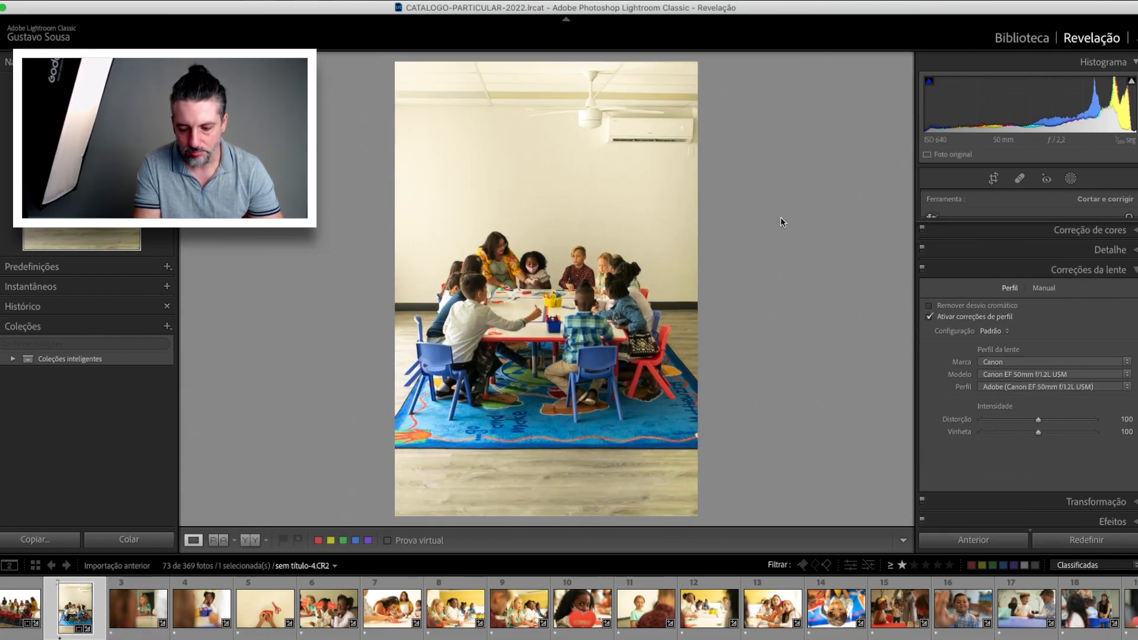
# Raise the Exposição of photo 3, the blonde girl framed by blurred foreground figures, to +0,80
pyautogui.click(142, 603)
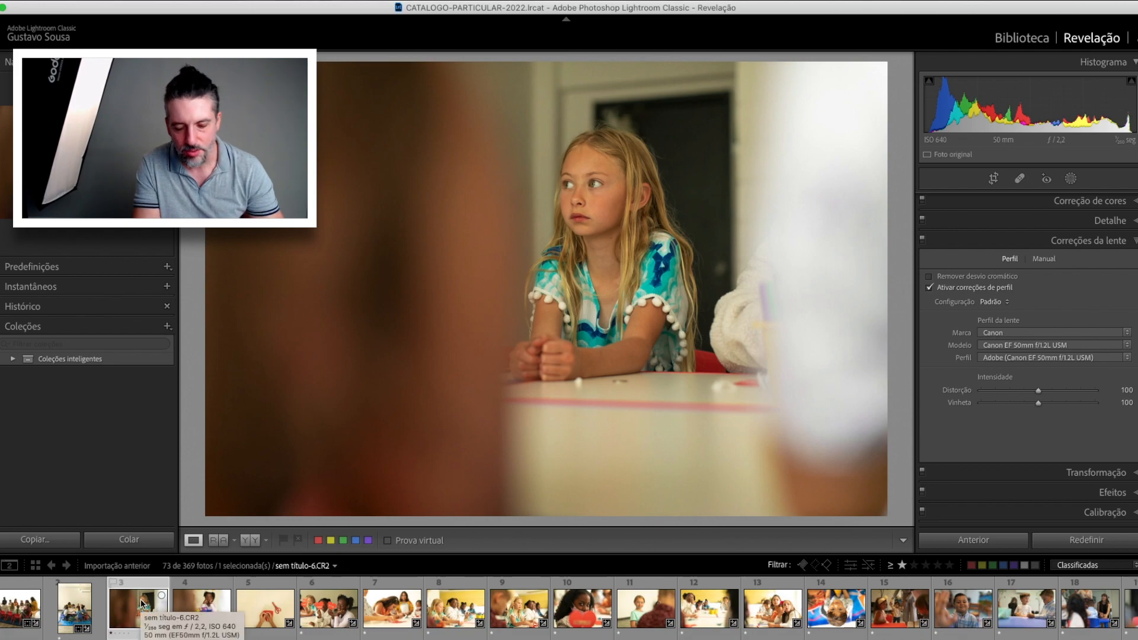
pyautogui.press('+')
pyautogui.press('+')
pyautogui.press('+')
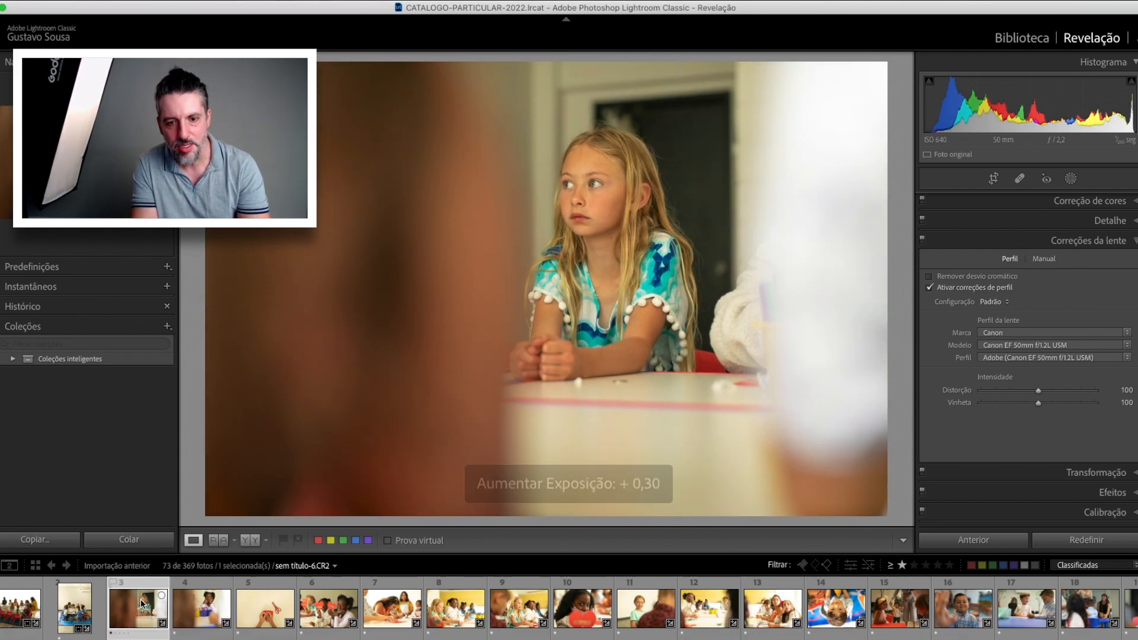
pyautogui.press('+')
pyautogui.press('+')
pyautogui.press('+')
pyautogui.press('+')
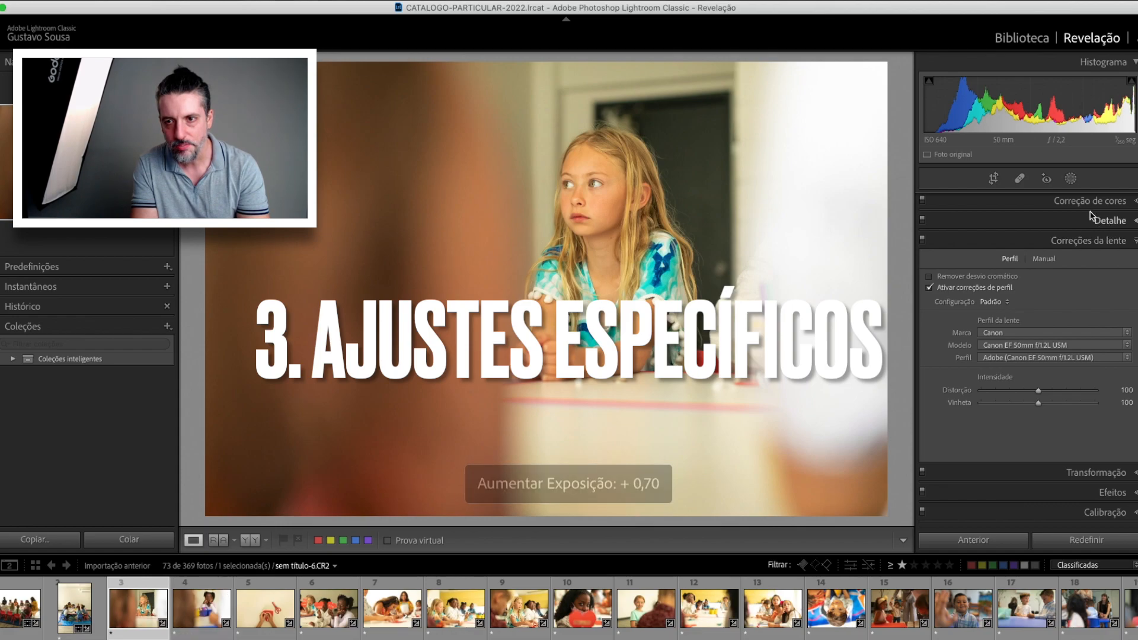
pyautogui.scroll(3, 1059, 240)
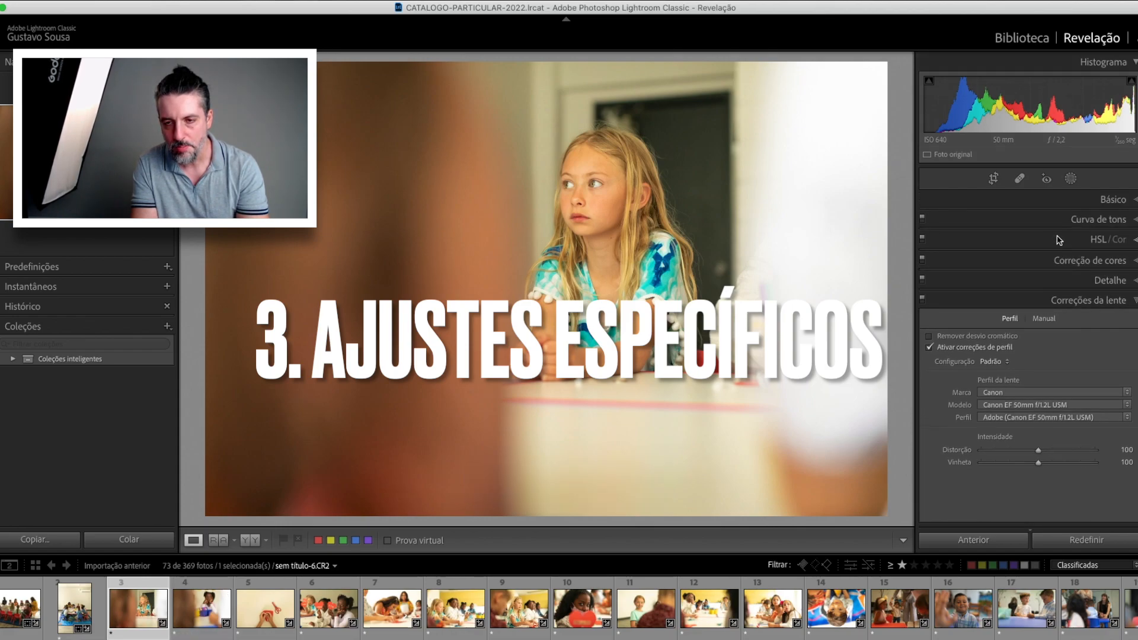
pyautogui.click(1067, 198)
pyautogui.press('+')
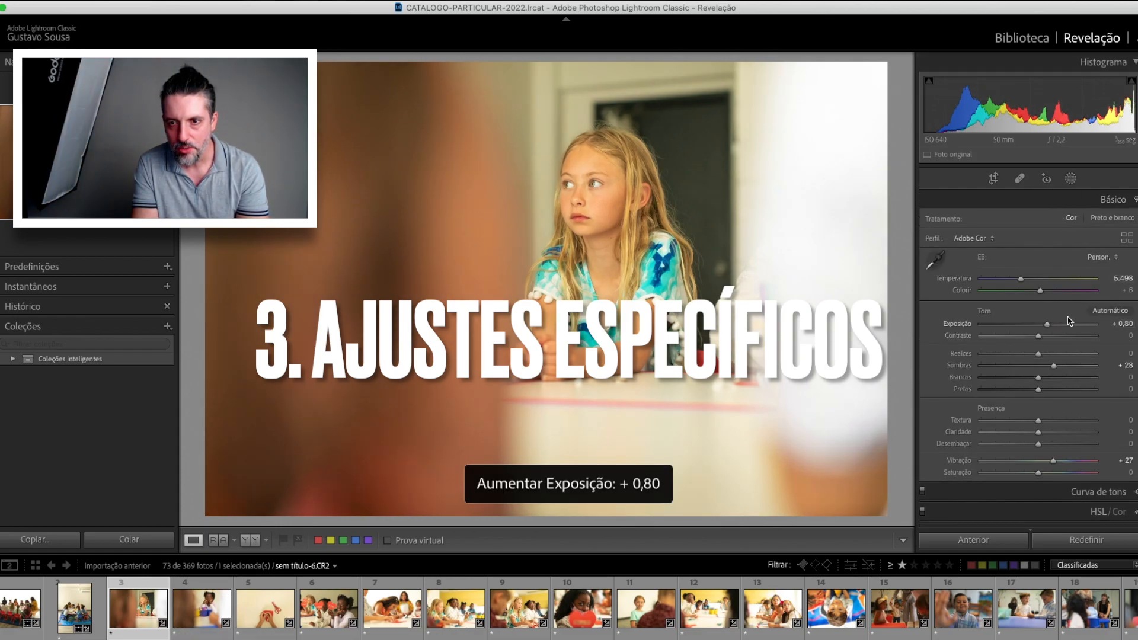
pyautogui.press('-')
pyautogui.press('-')
pyautogui.press('+')
pyautogui.press('+')
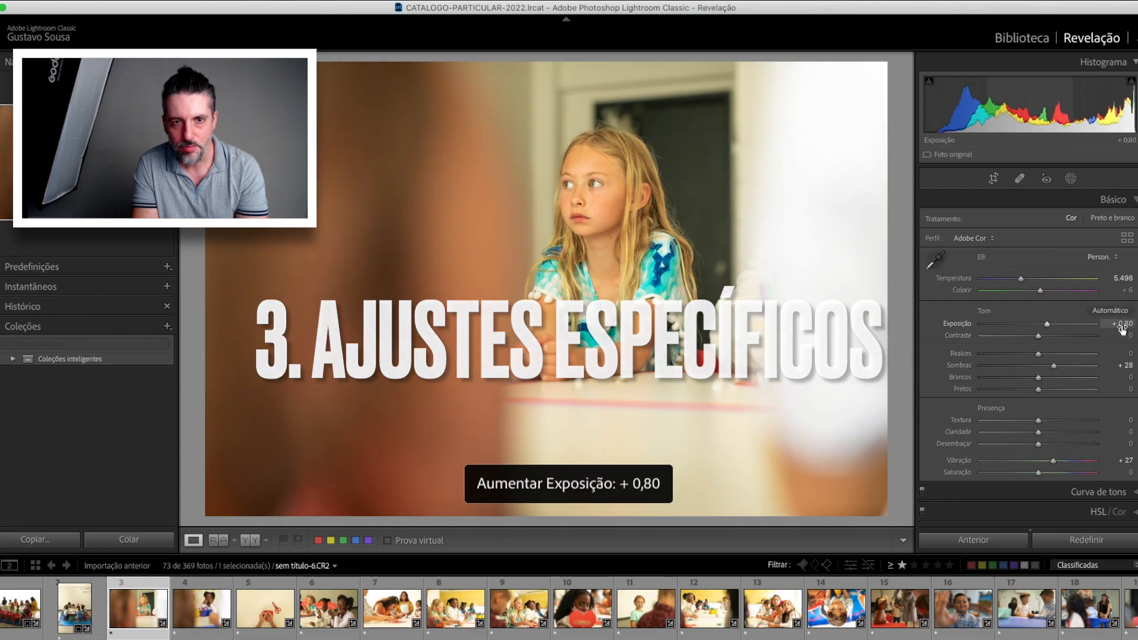
# Crop the blonde girl's photo slightly tighter at its original aspect ratio and straighten it
pyautogui.press('r')
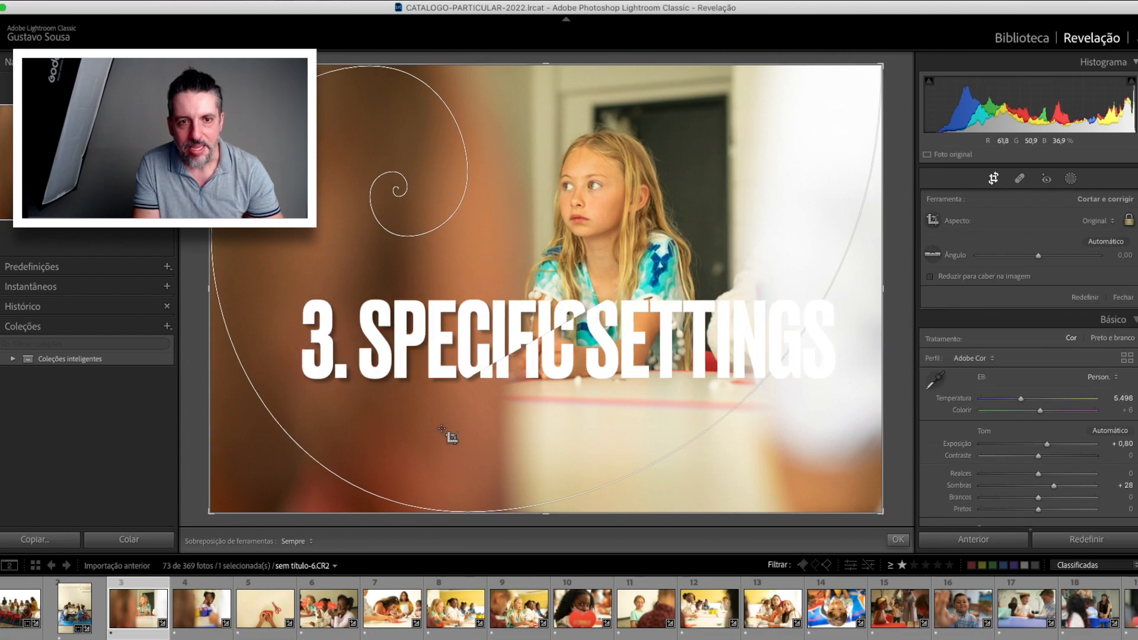
pyautogui.moveTo(208, 513); pyautogui.dragTo(238, 483)
pyautogui.moveTo(862, 229); pyautogui.dragTo(863, 232)
pyautogui.press('Return')
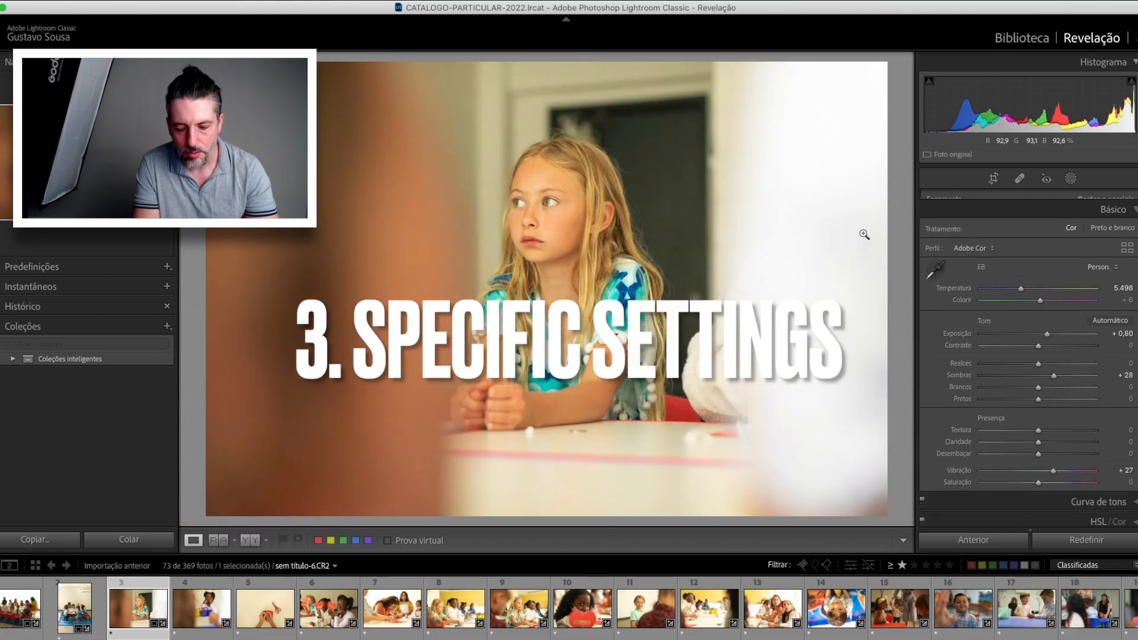
# Examine the blonde girl's face and eyes up close and against the full photo
pyautogui.click(542, 213)
pyautogui.moveTo(528, 198); pyautogui.dragTo(538, 252)
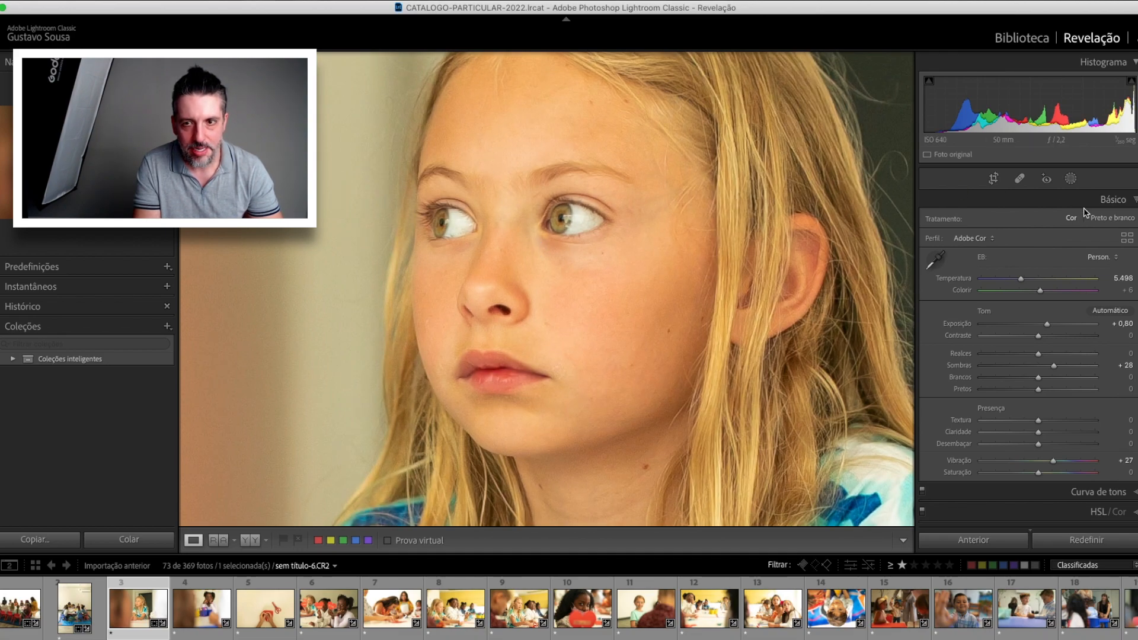
pyautogui.click(600, 320)
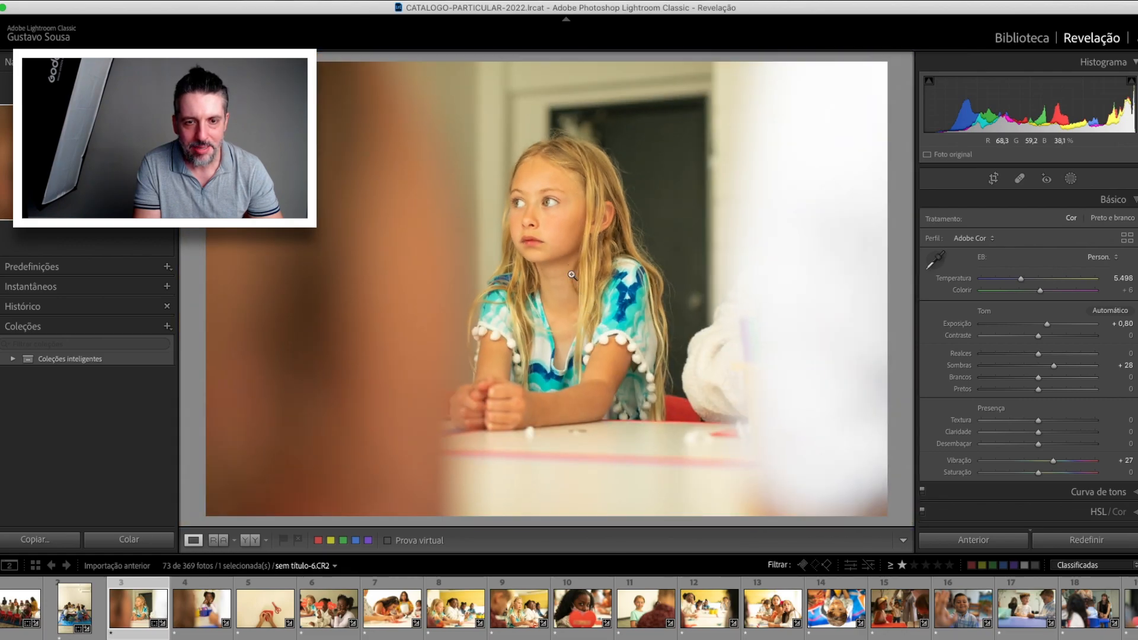
pyautogui.click(570, 238)
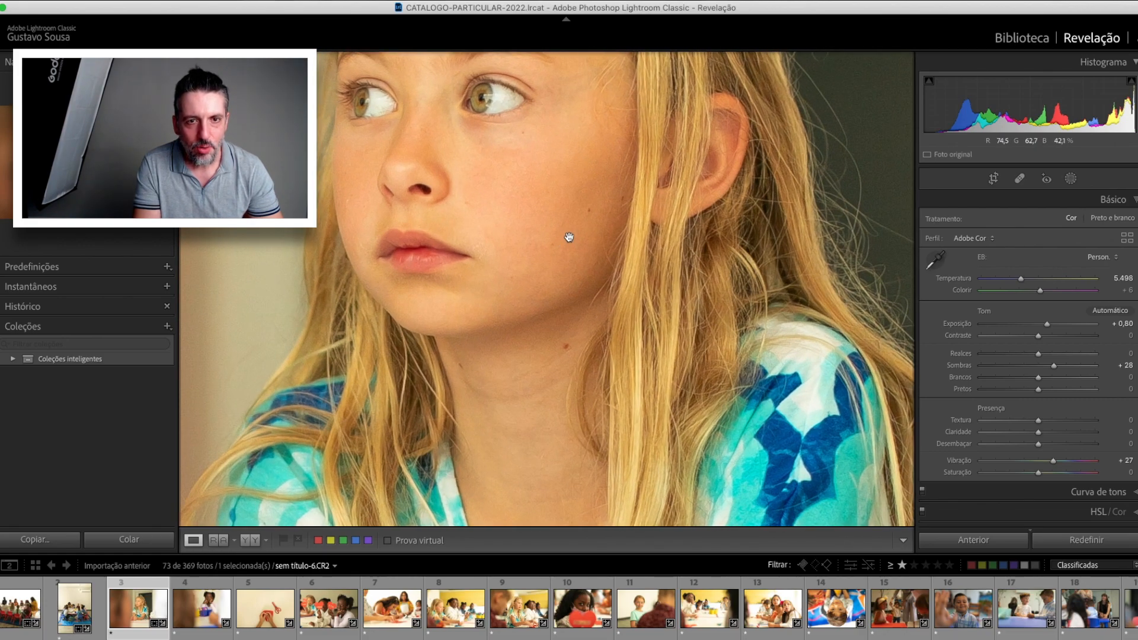
pyautogui.click(569, 238)
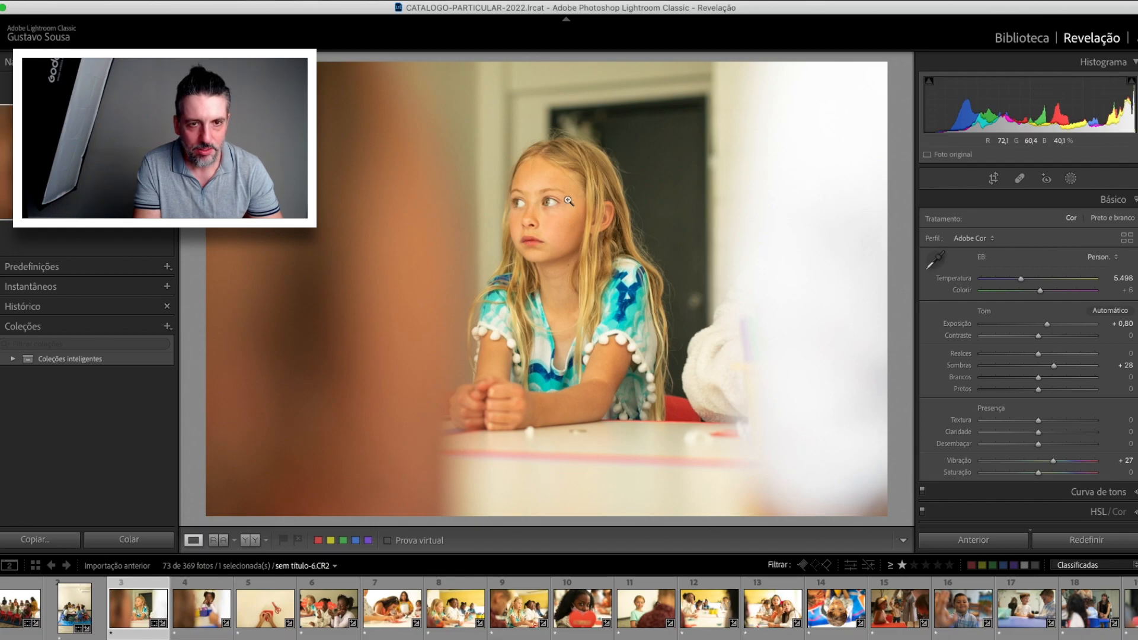
pyautogui.click(527, 203)
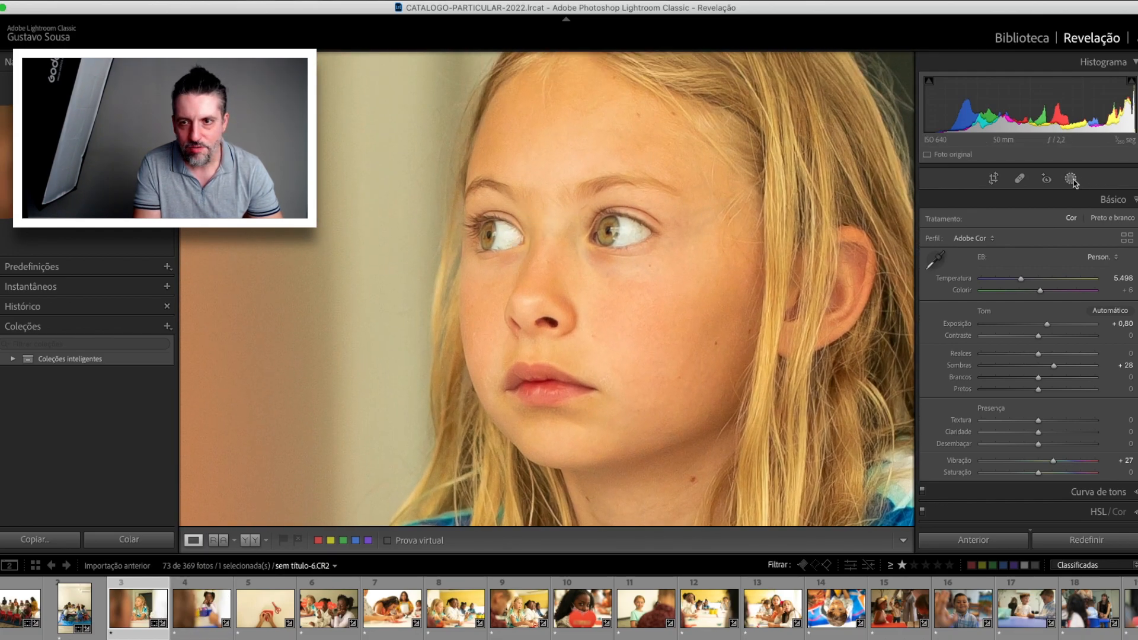
# Add a Pincel mask to the blonde girl's photo with the brush Tamanho set to 2,0
pyautogui.click(1071, 179)
pyautogui.click(1071, 179)
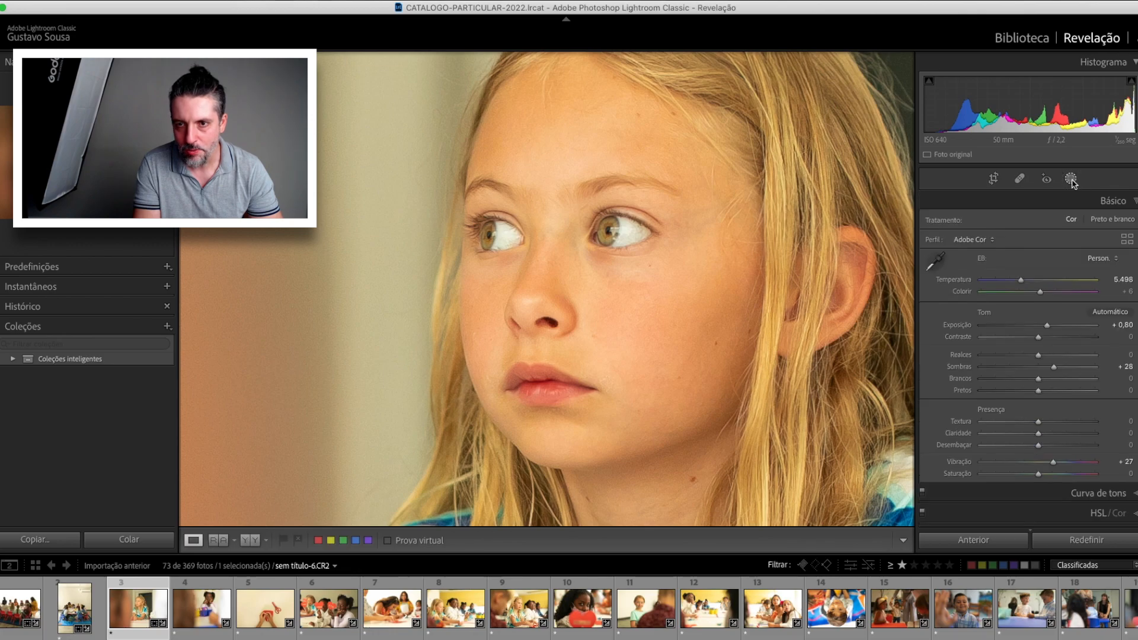
pyautogui.click(1071, 179)
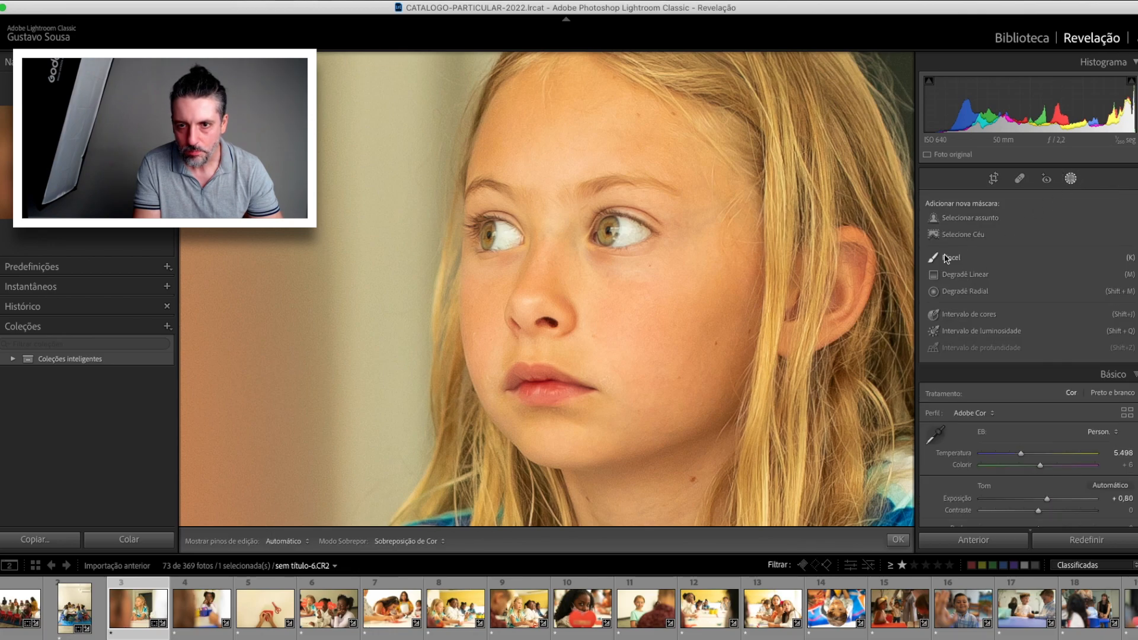
pyautogui.click(1071, 179)
pyautogui.press('k')
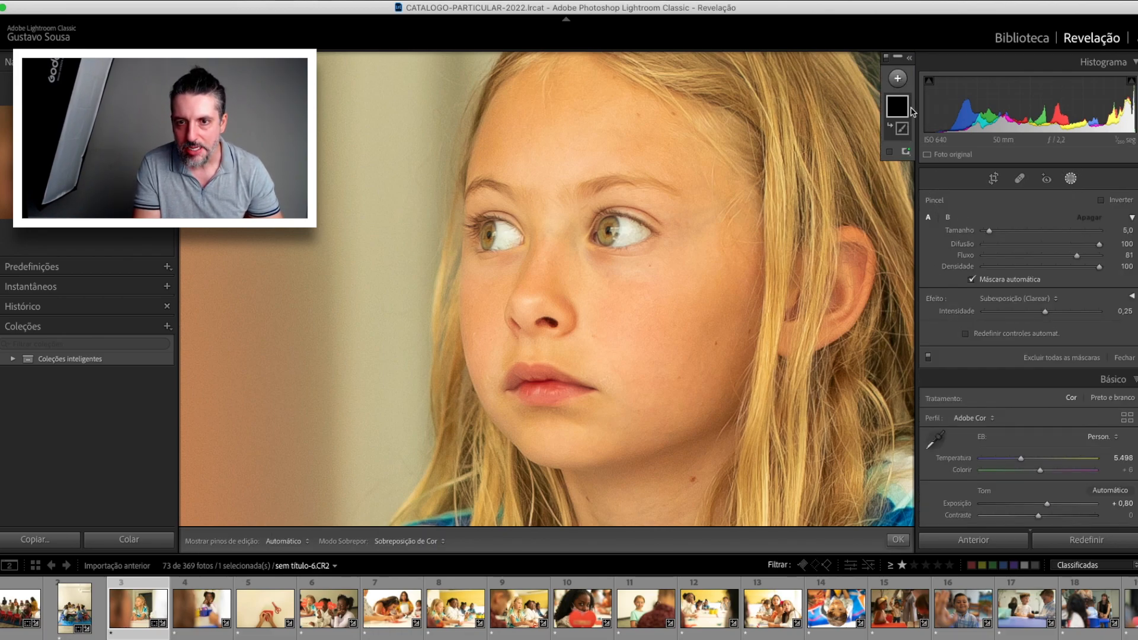
pyautogui.click(898, 80)
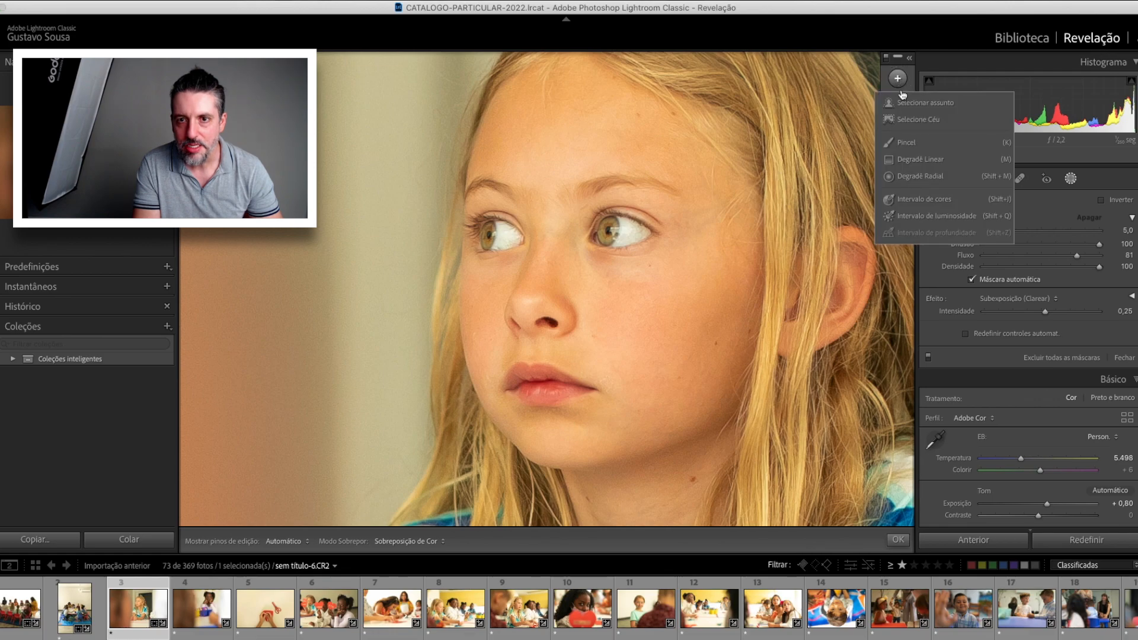
pyautogui.click(913, 143)
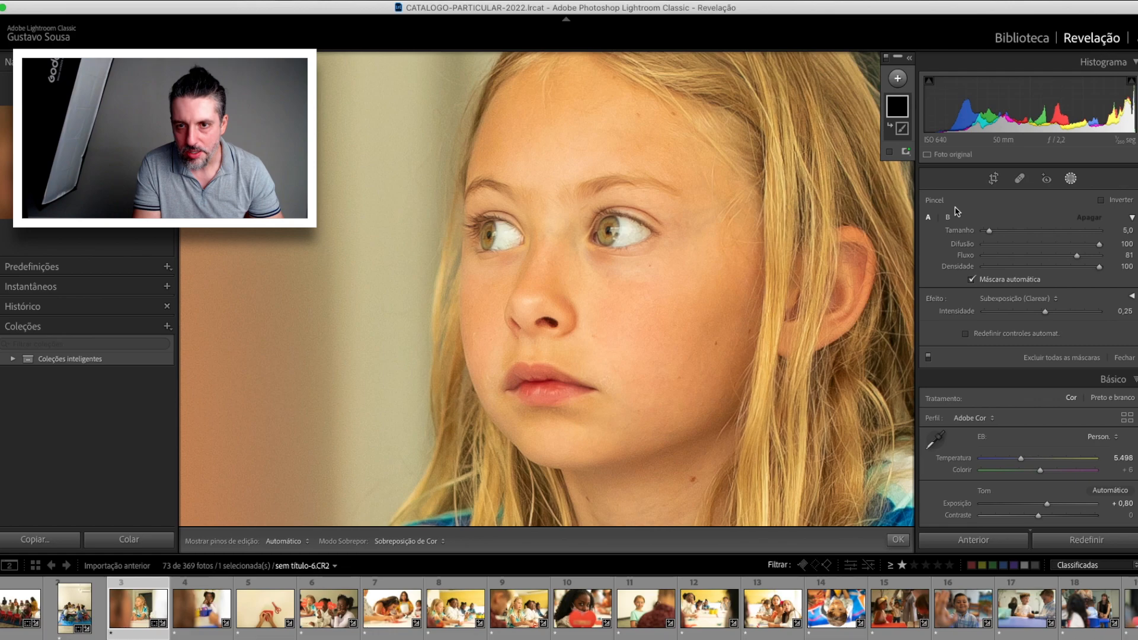
pyautogui.click(1005, 300)
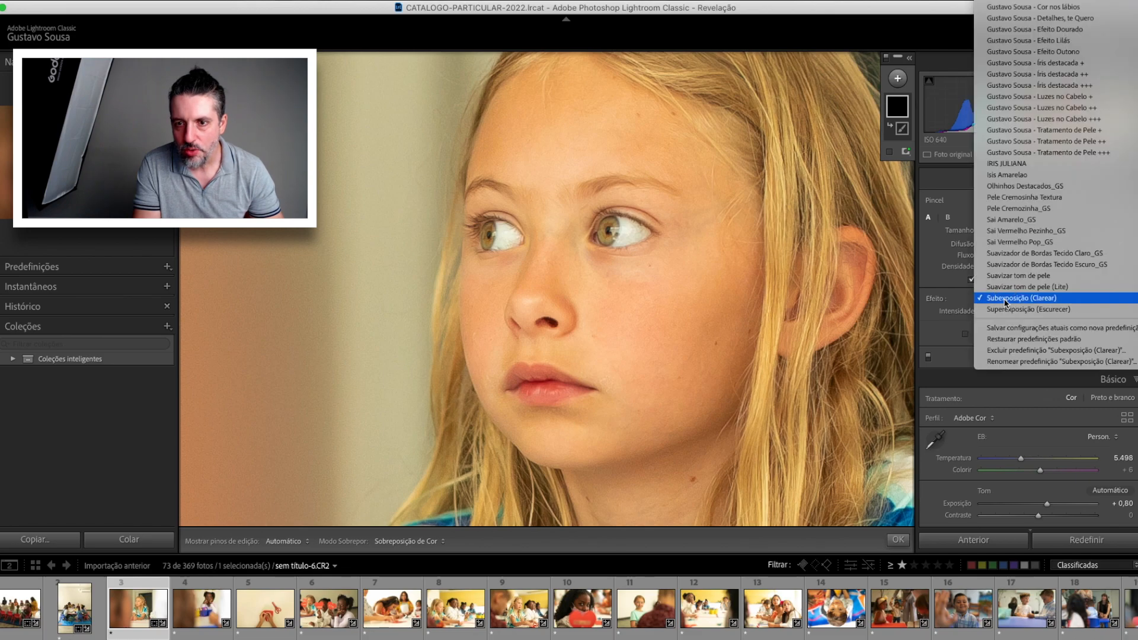
pyautogui.click(1006, 299)
pyautogui.scroll(-2, 622, 232)
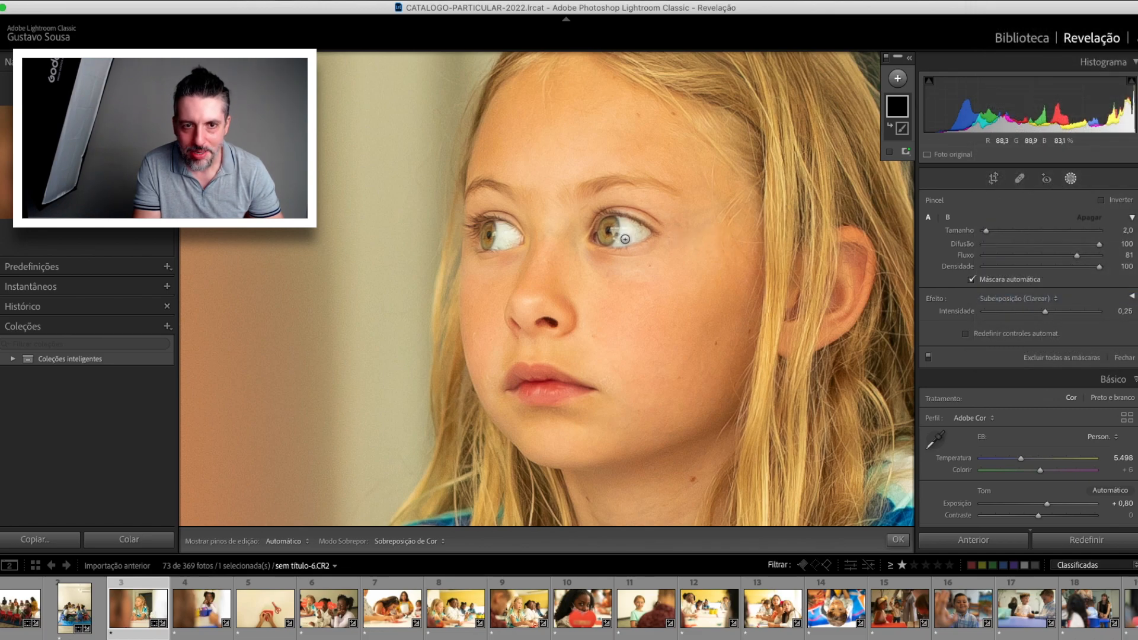
# Set the brush effect to Clareador de Dentes_GS and paint over the whites of the blonde girl's eyes
pyautogui.press('h')
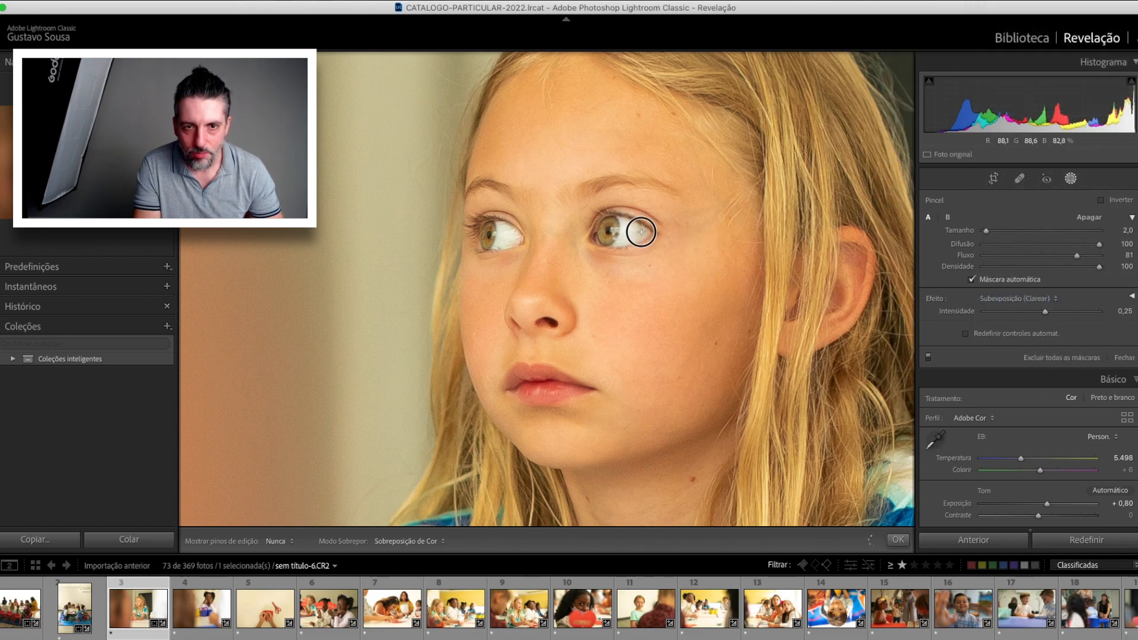
pyautogui.press('h')
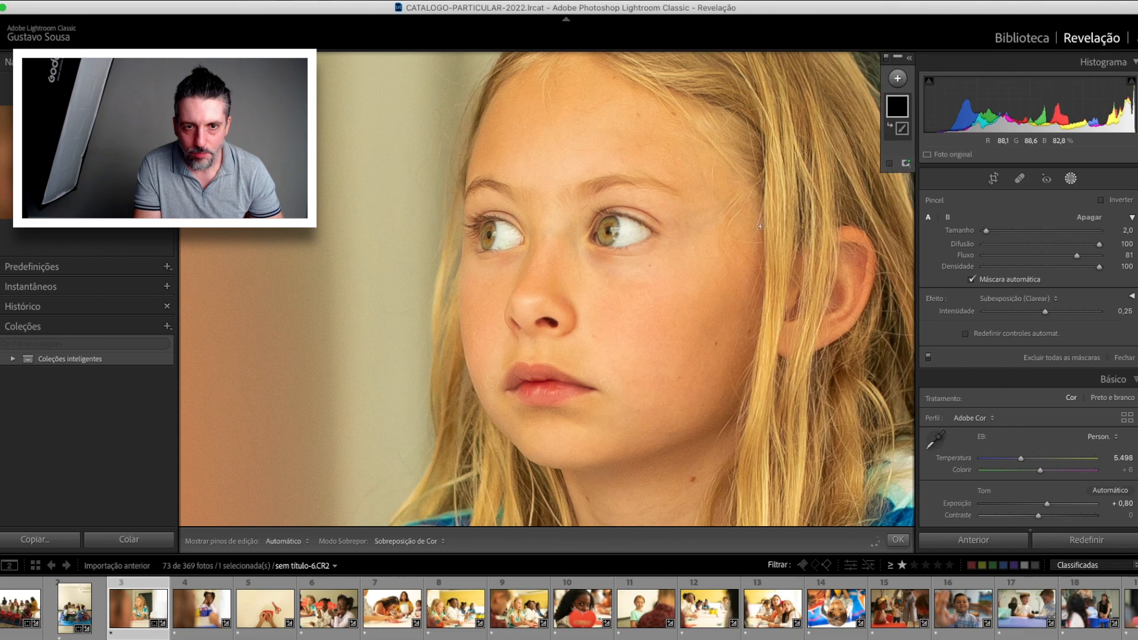
pyautogui.click(1000, 300)
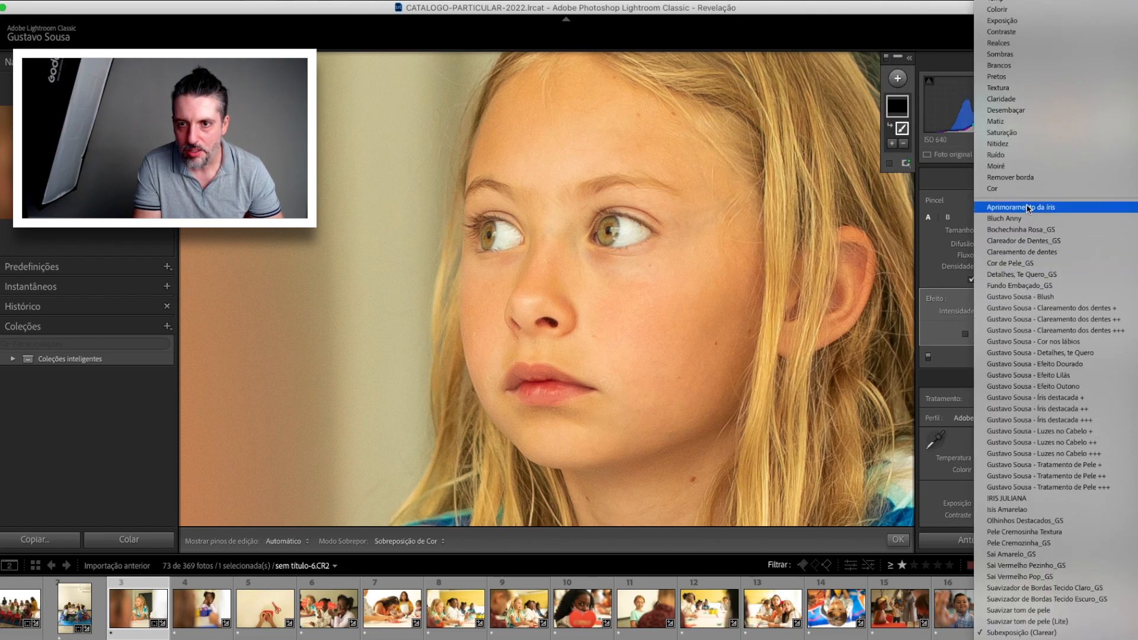
pyautogui.click(1033, 241)
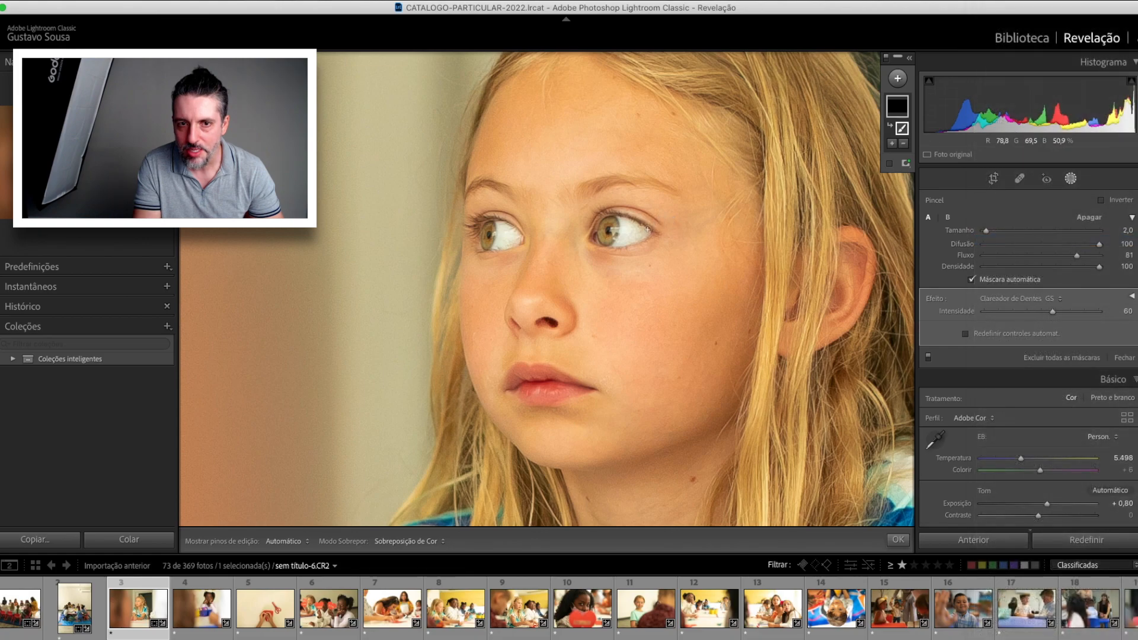
pyautogui.press('h')
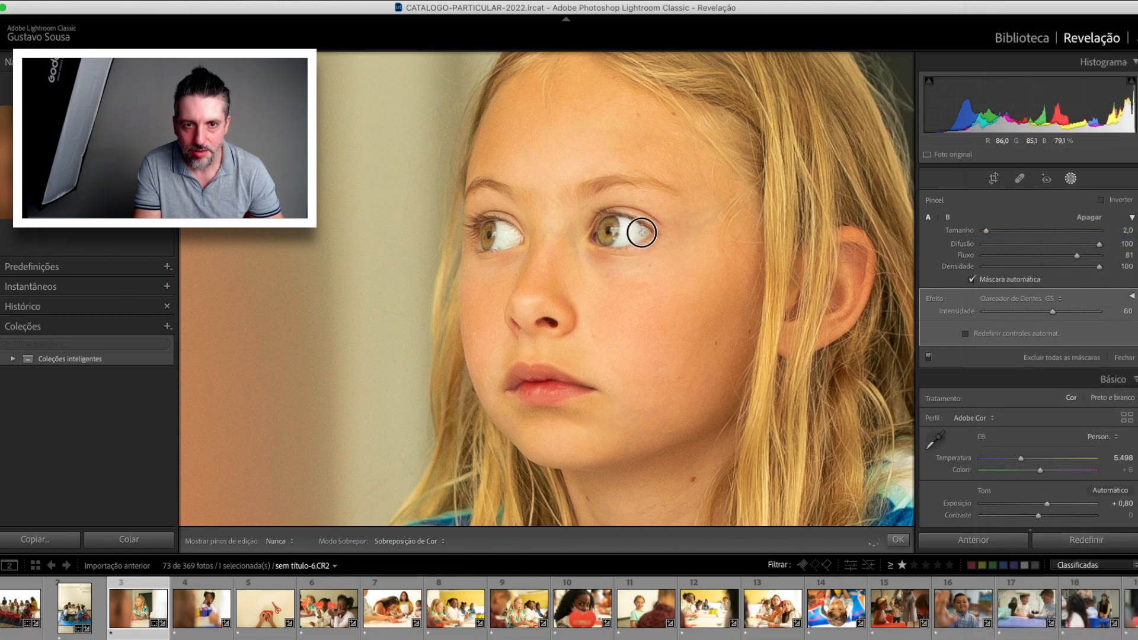
pyautogui.moveTo(622, 244); pyautogui.dragTo(629, 234)
pyautogui.moveTo(513, 235)
pyautogui.mouseDown()
pyautogui.moveTo(501, 242)
pyautogui.moveTo(503, 227)
pyautogui.mouseUp()
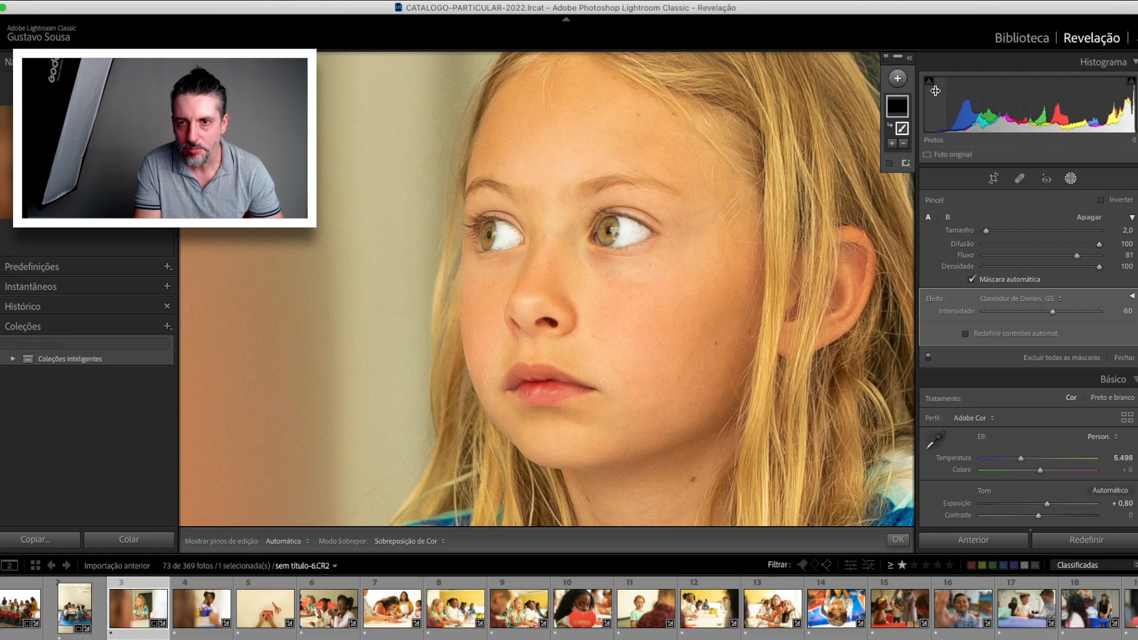
# Add a second Pincel mask with the Aprimoramento da íris effect and paint both irises at Tamanho 3,0
pyautogui.click(895, 81)
pyautogui.click(907, 143)
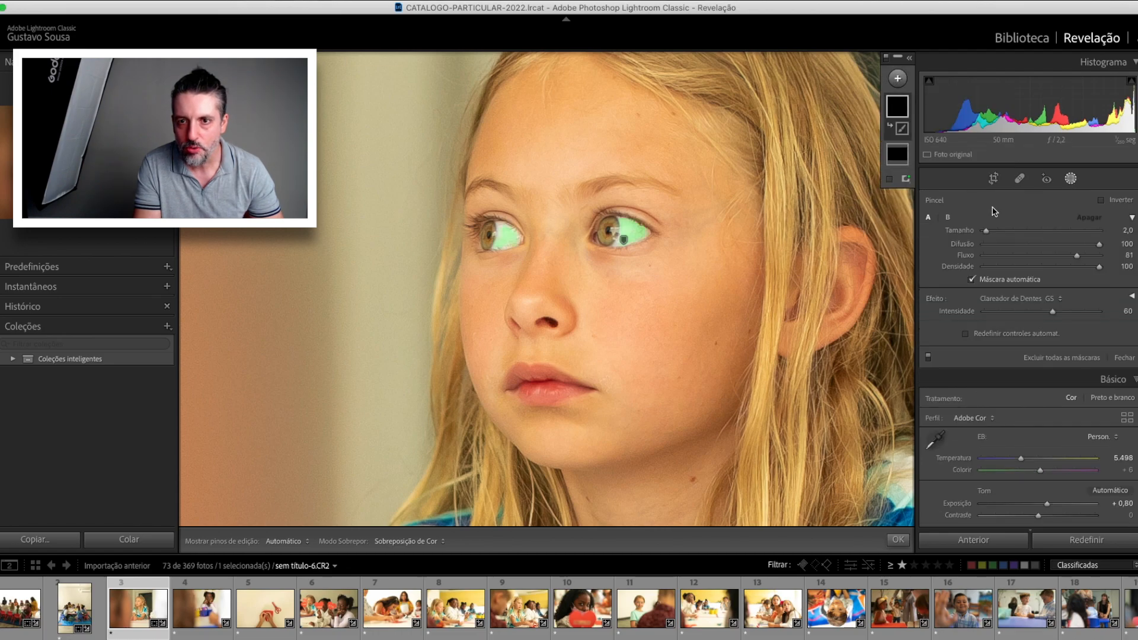
pyautogui.click(991, 302)
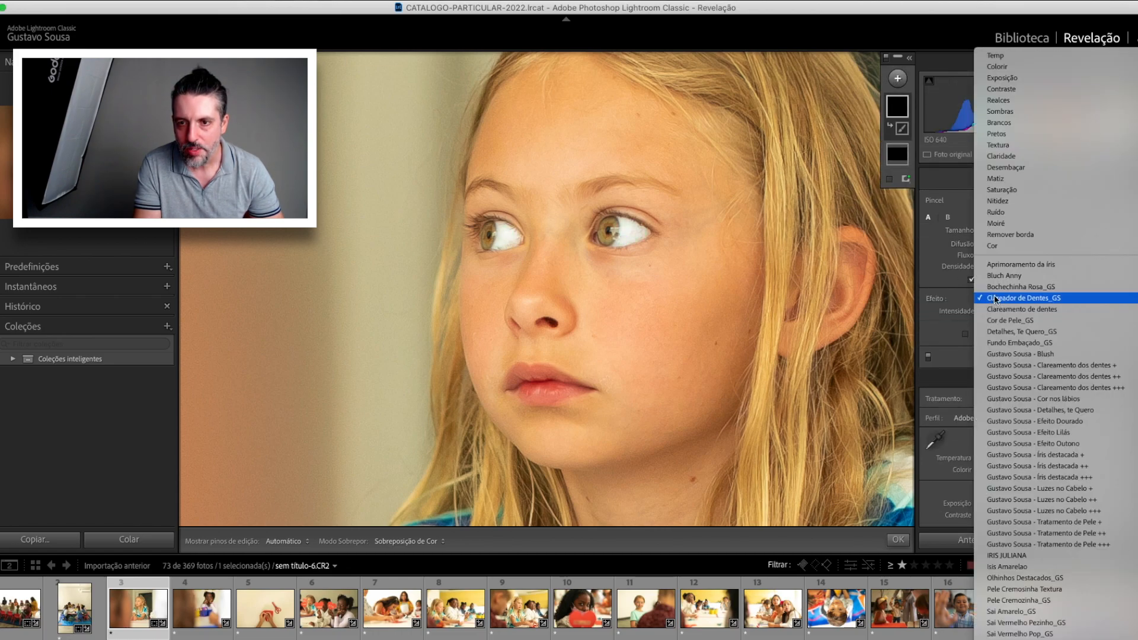
pyautogui.click(1017, 264)
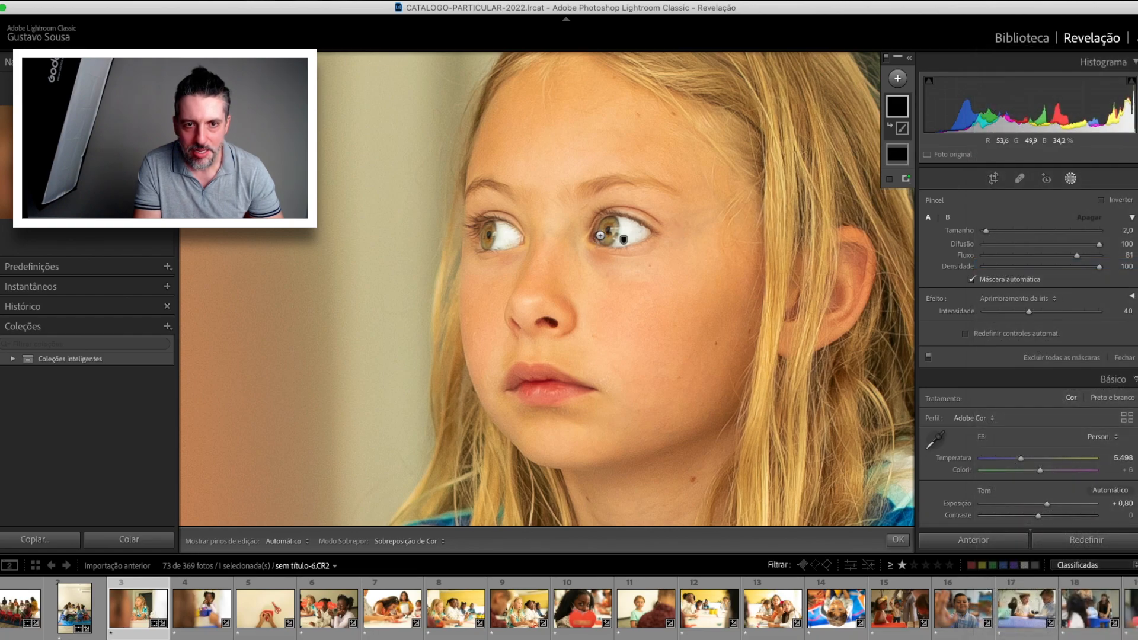
pyautogui.scroll(1, 605, 233)
pyautogui.moveTo(601, 234)
pyautogui.mouseDown()
pyautogui.moveTo(616, 237)
pyautogui.moveTo(608, 222)
pyautogui.moveTo(603, 236)
pyautogui.mouseUp()
pyautogui.scroll(2, 602, 234)
pyautogui.moveTo(489, 232); pyautogui.dragTo(489, 240)
pyautogui.press('z')
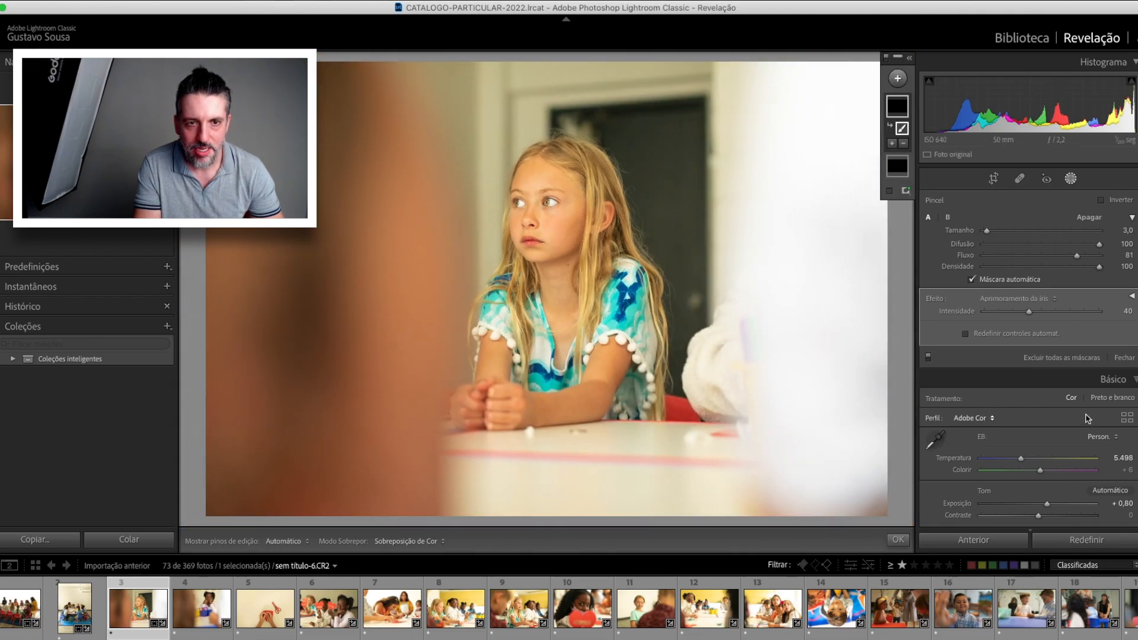
# Open photo 4, the girl resting her chin on her hands, and crop it slightly tighter at the original aspect ratio
pyautogui.click(207, 611)
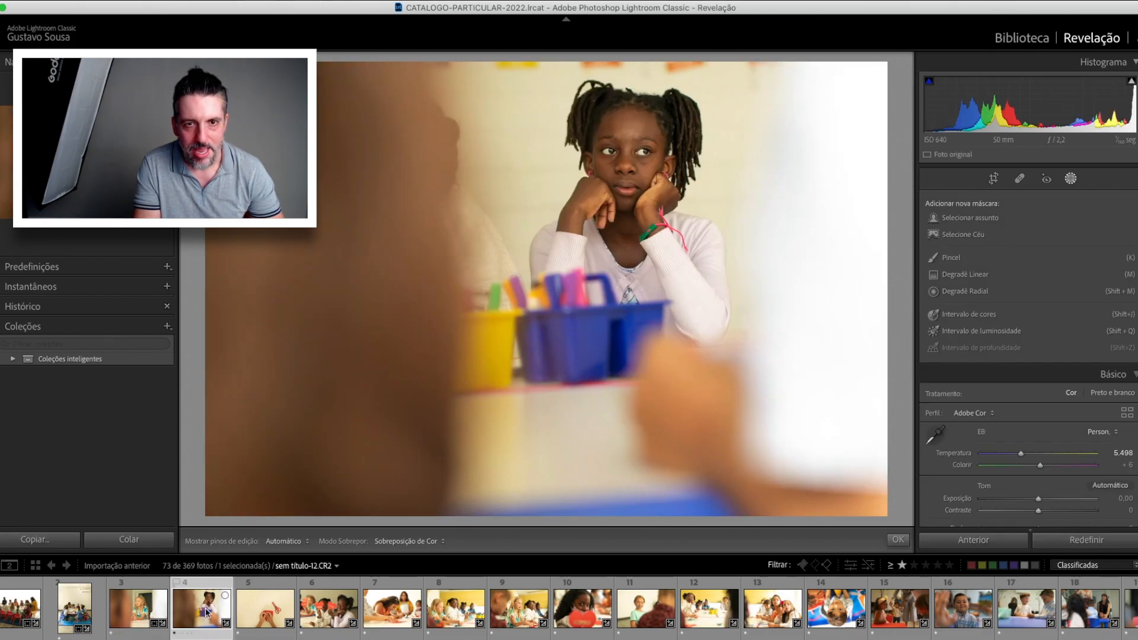
pyautogui.press('r')
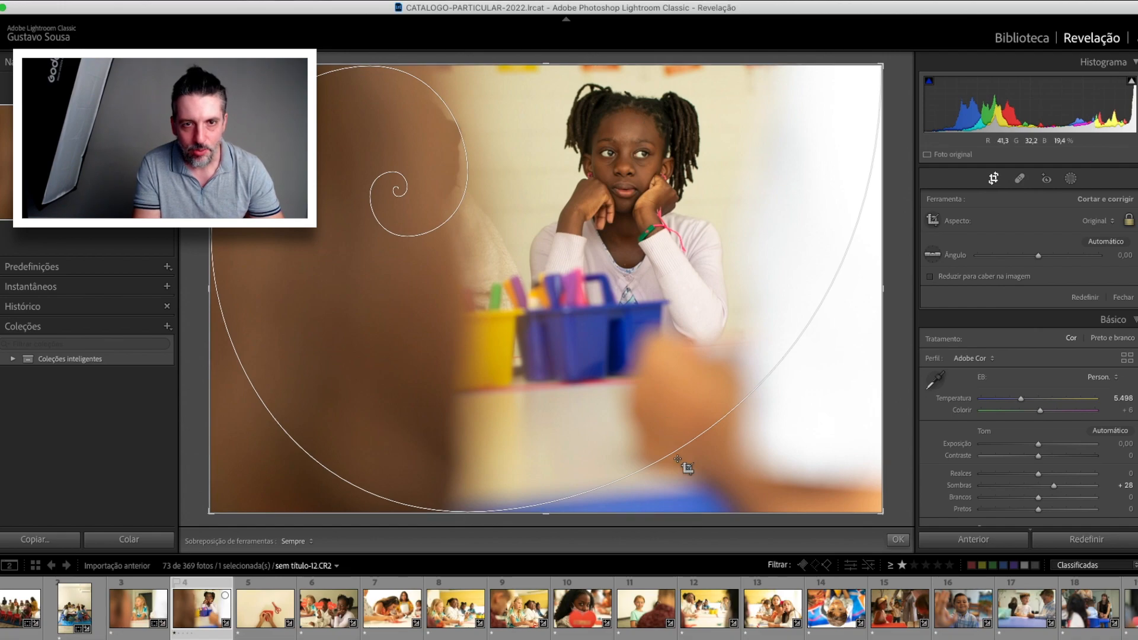
pyautogui.moveTo(546, 63); pyautogui.dragTo(543, 67)
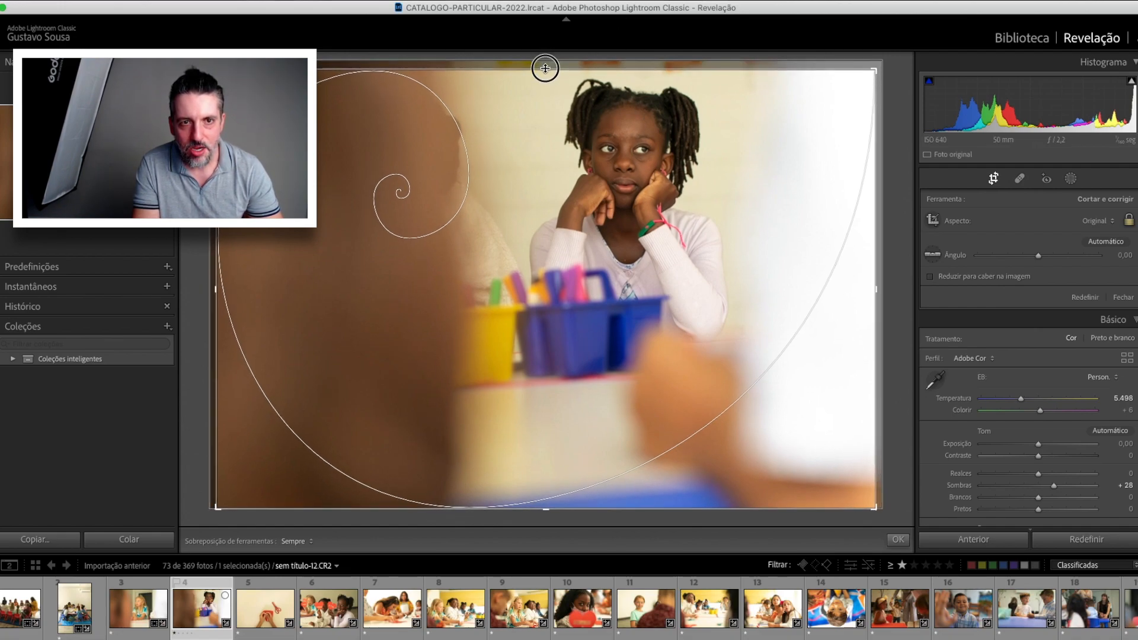
pyautogui.press('Return')
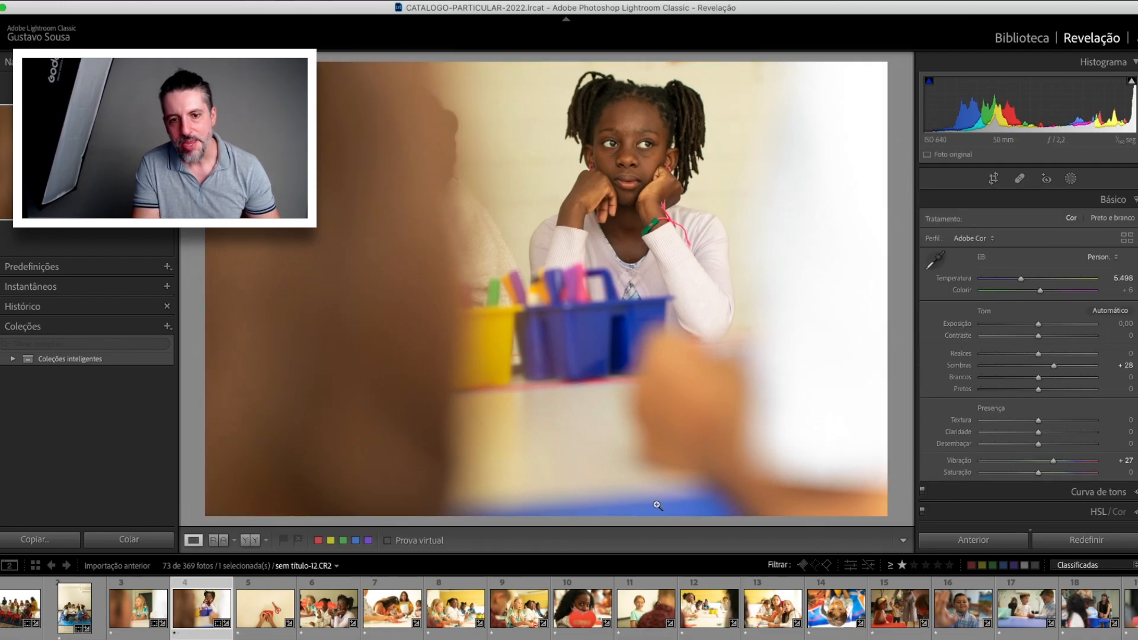
# Try a tighter crop of photo 4 from its lower edge
pyautogui.press('r')
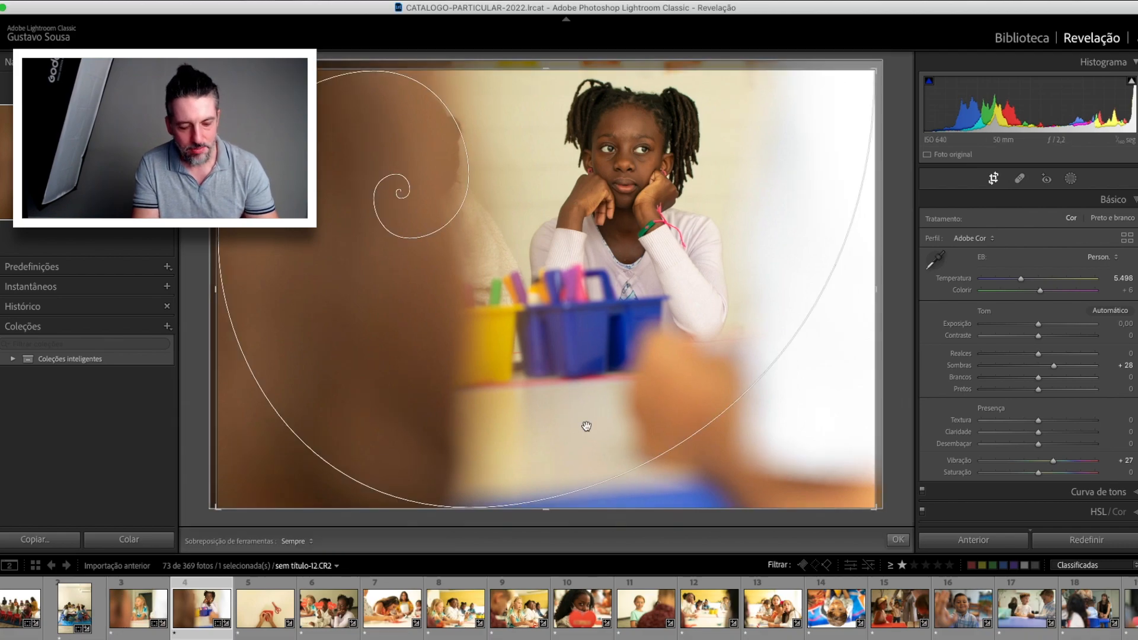
pyautogui.moveTo(546, 510); pyautogui.dragTo(542, 439)
pyautogui.moveTo(547, 481); pyautogui.dragTo(545, 517)
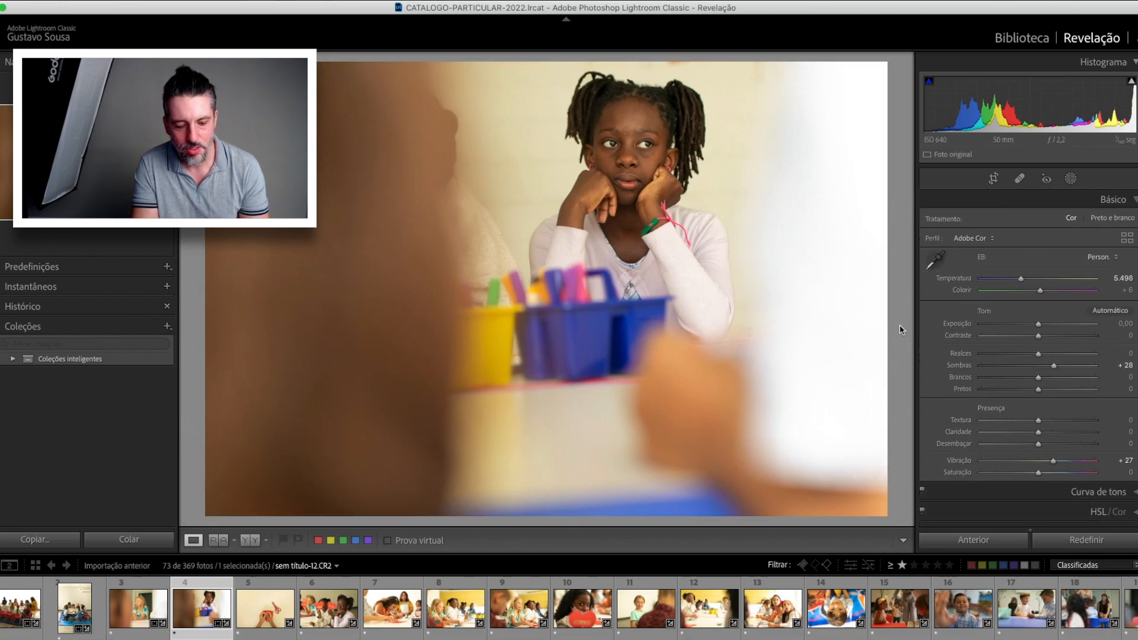
pyautogui.moveTo(887, 253); pyautogui.dragTo(894, 254)
pyautogui.press('Return')
# Heal the marks on the forehead, between the eyebrows and on the chin of the girl in photo 4 with the Recuperar brush
pyautogui.click(625, 168)
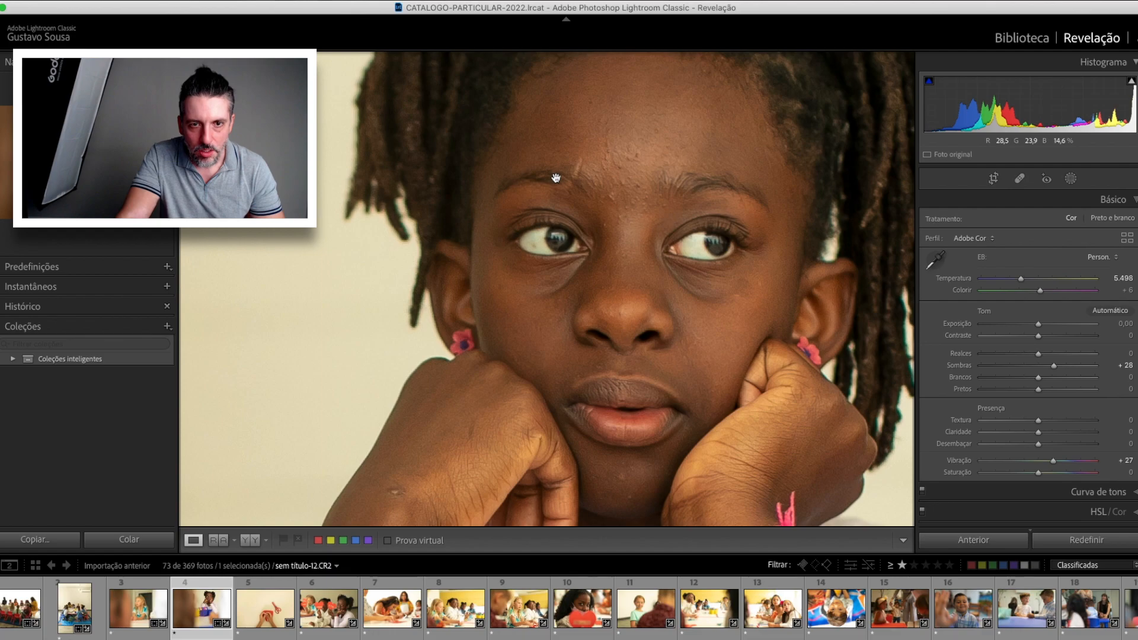
pyautogui.press('q')
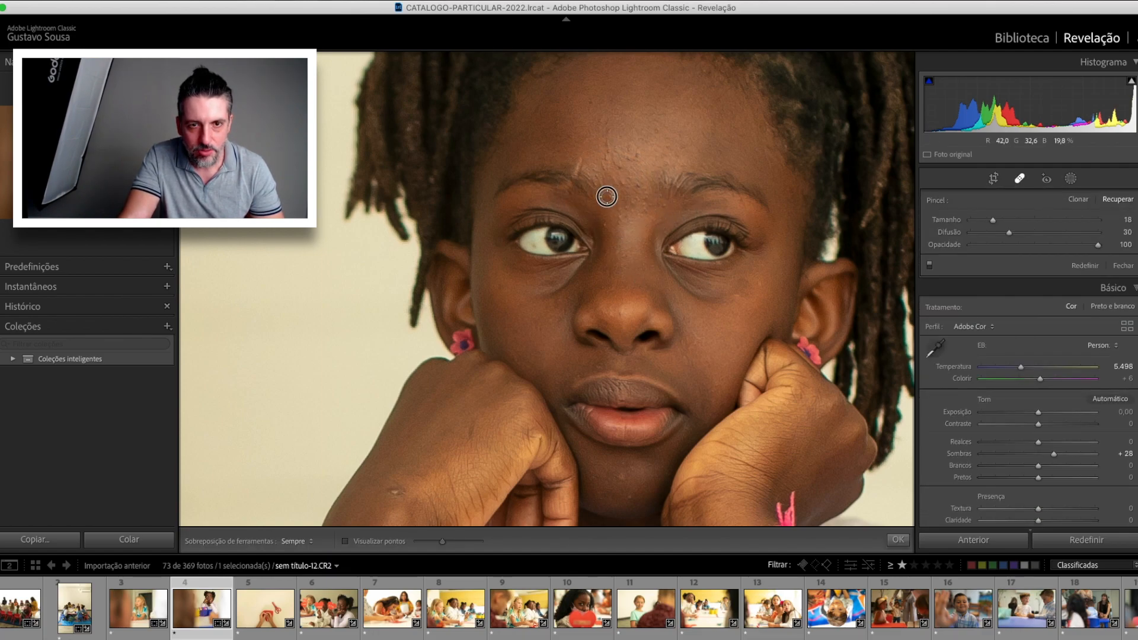
pyautogui.click(616, 188)
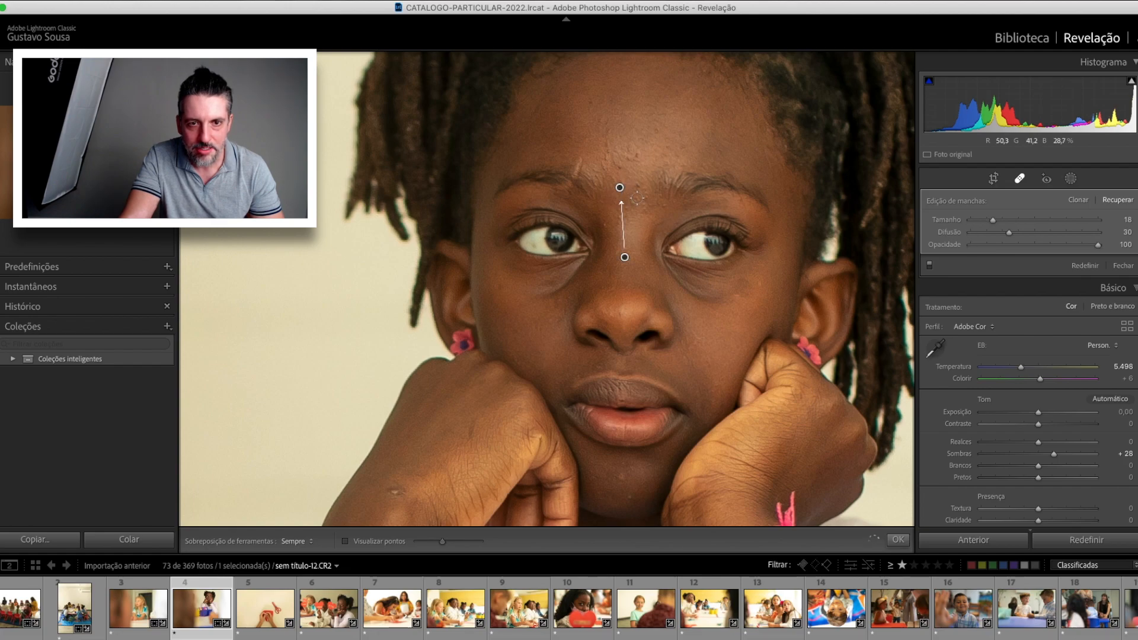
pyautogui.moveTo(643, 150)
pyautogui.mouseDown()
pyautogui.moveTo(616, 170)
pyautogui.moveTo(602, 158)
pyautogui.moveTo(626, 115)
pyautogui.mouseUp()
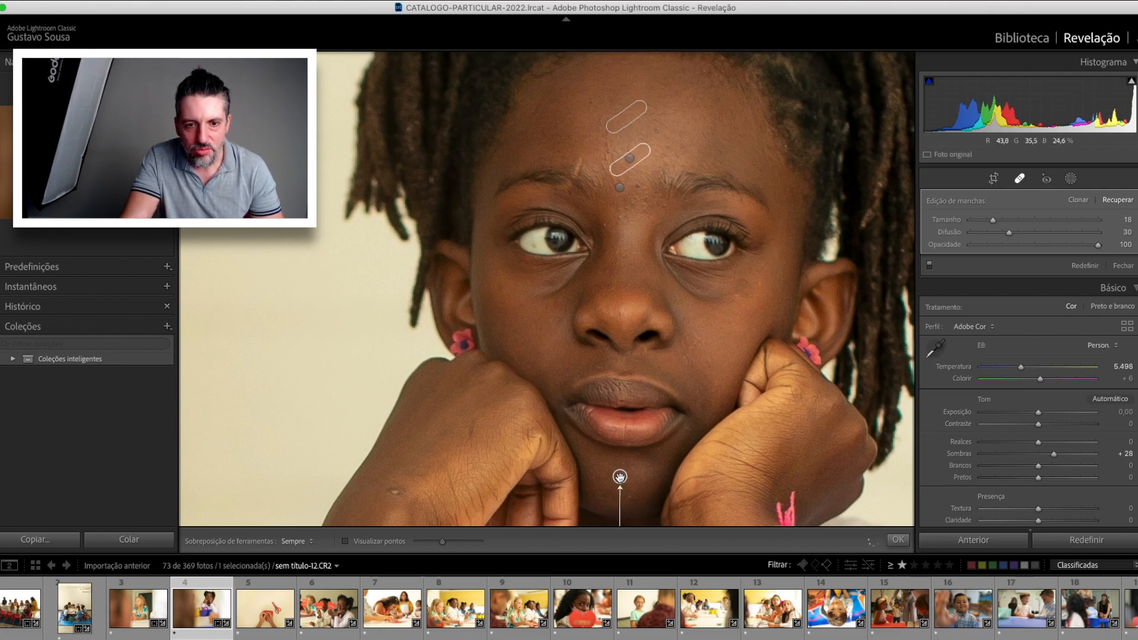
pyautogui.click(625, 497)
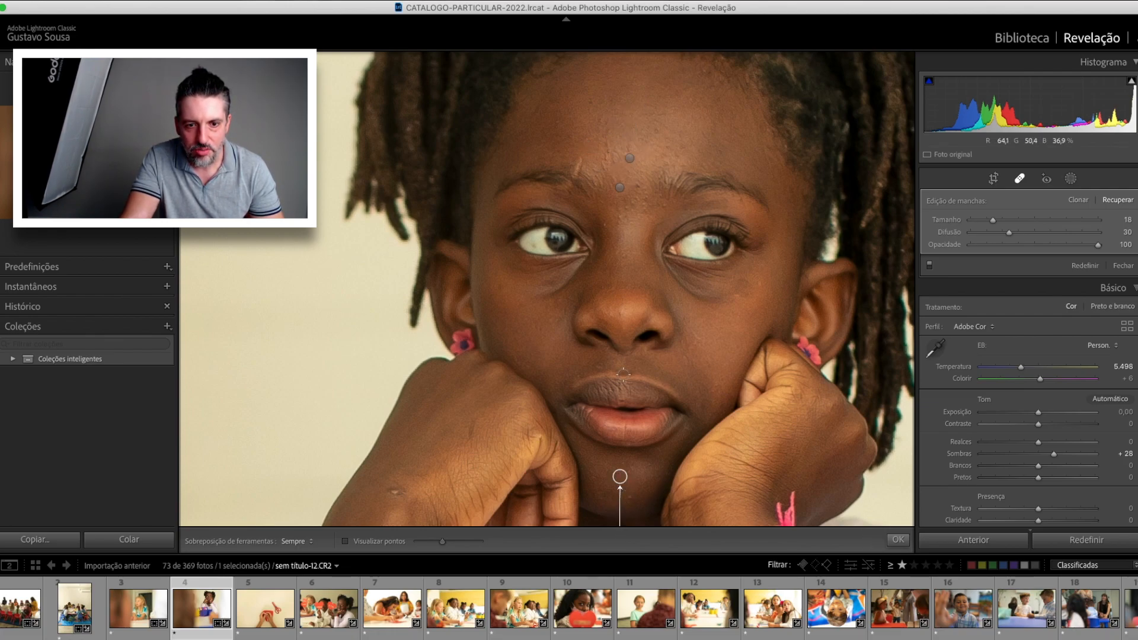
pyautogui.click(602, 156)
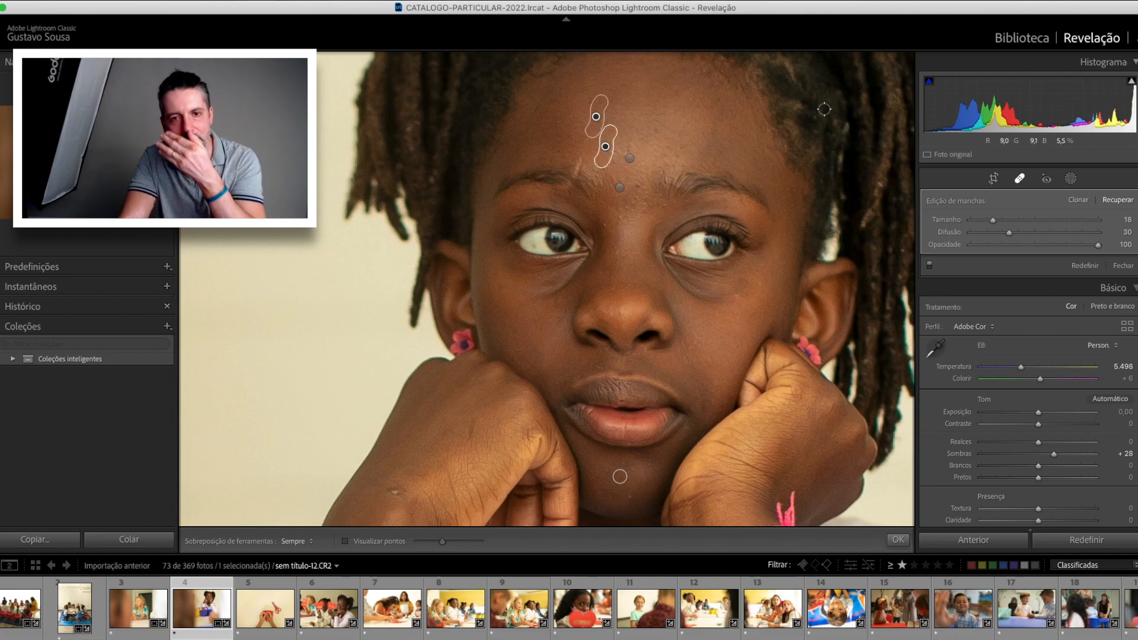
# Add a Pincel mask with the Aprimoramento da íris effect to photo 4 and paint both of the girl's irises at Tamanho 2,0
pyautogui.click(1071, 179)
pyautogui.click(951, 257)
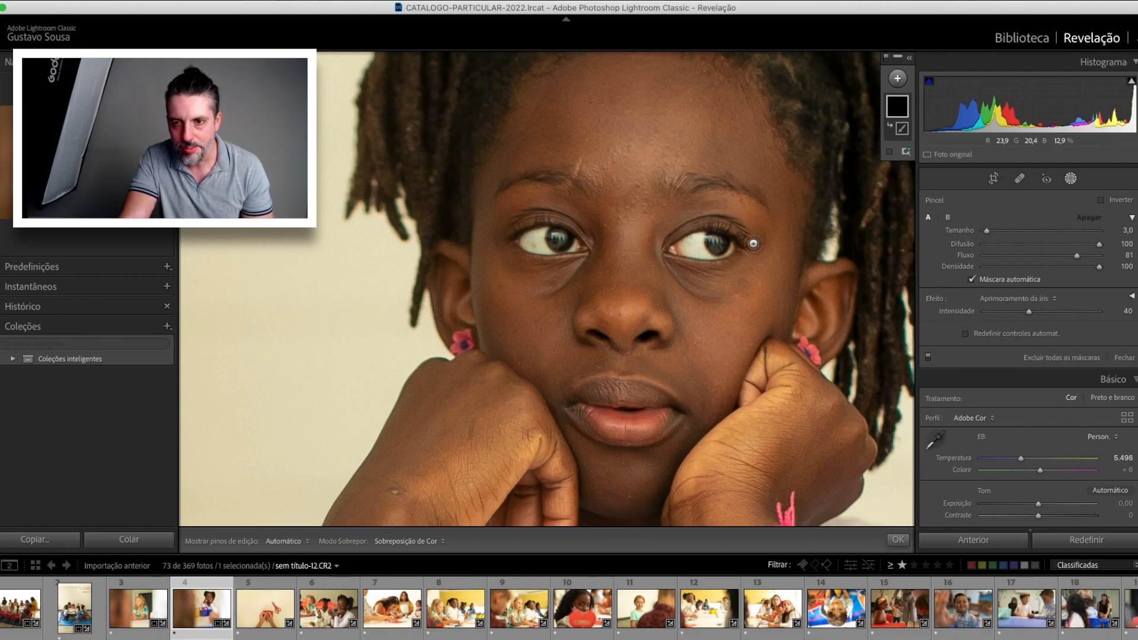
pyautogui.moveTo(714, 239)
pyautogui.mouseDown()
pyautogui.moveTo(728, 243)
pyautogui.moveTo(719, 236)
pyautogui.mouseUp()
pyautogui.moveTo(559, 232)
pyautogui.mouseDown()
pyautogui.moveTo(567, 243)
pyautogui.moveTo(556, 241)
pyautogui.moveTo(568, 240)
pyautogui.mouseUp()
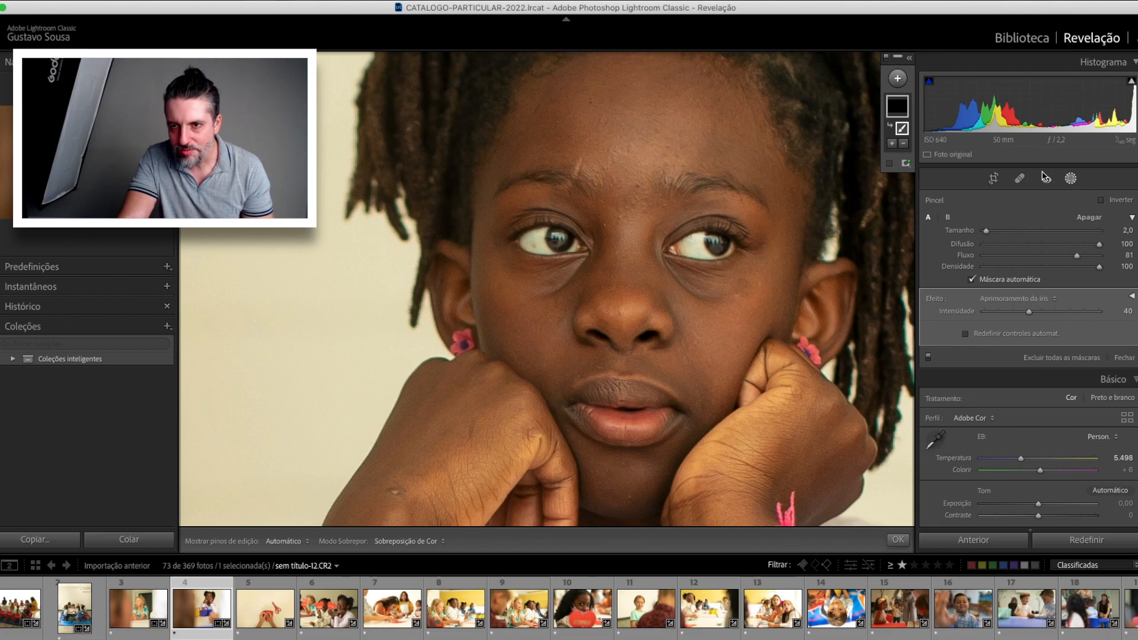
# Add a second Pincel mask with the Clareamento de dentes effect and paint the whites of both eyes at Tamanho 2,0
pyautogui.click(897, 78)
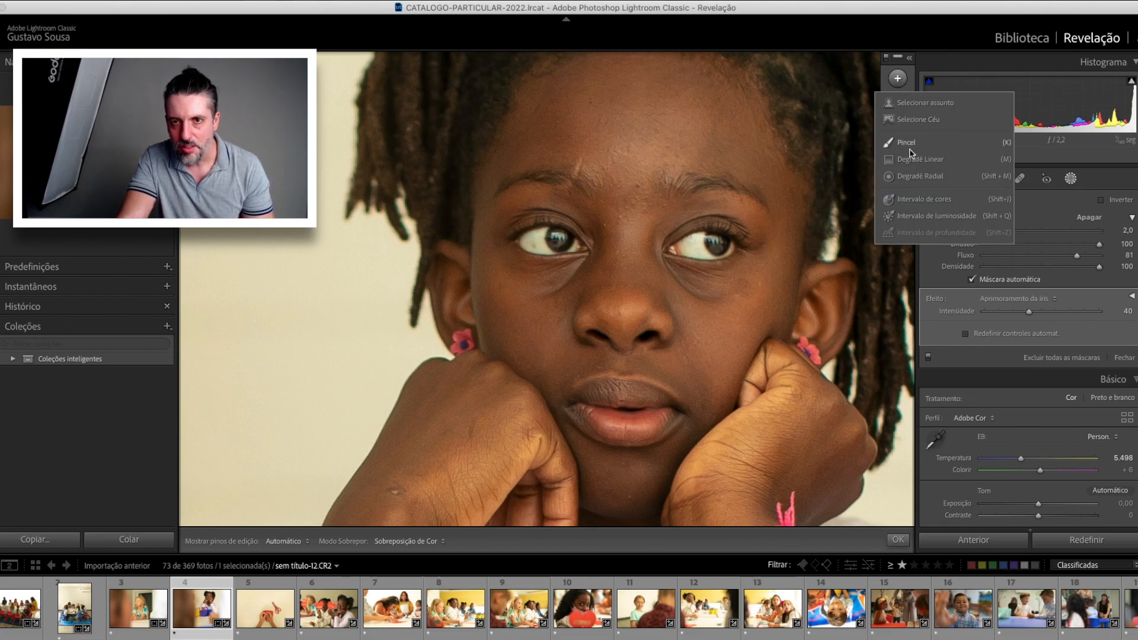
pyautogui.click(907, 126)
pyautogui.click(1001, 299)
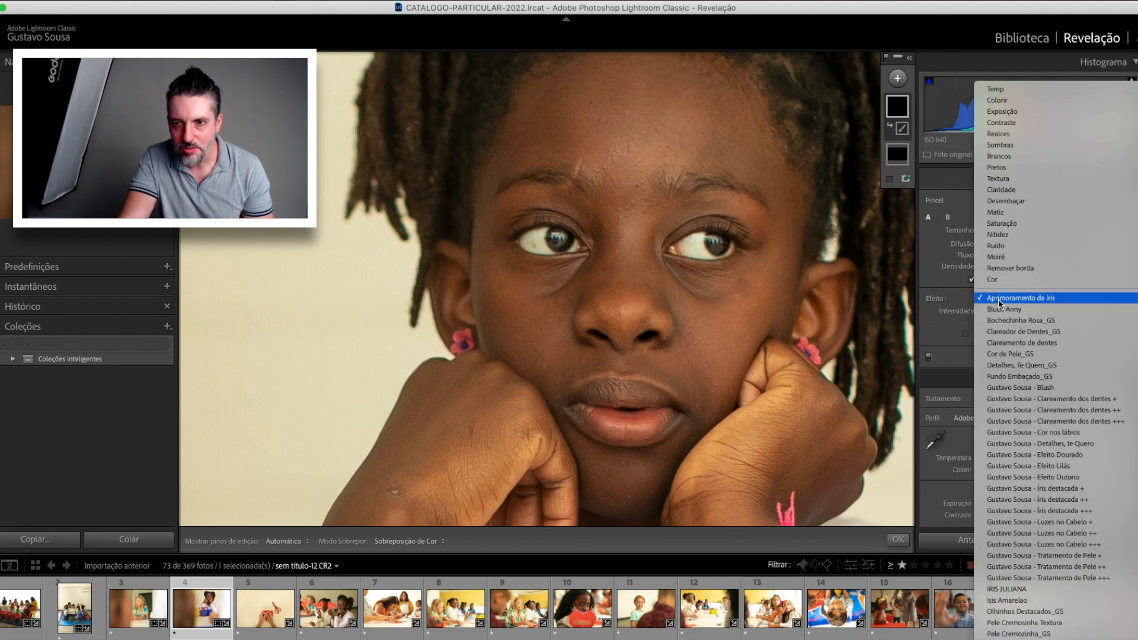
pyautogui.click(1007, 342)
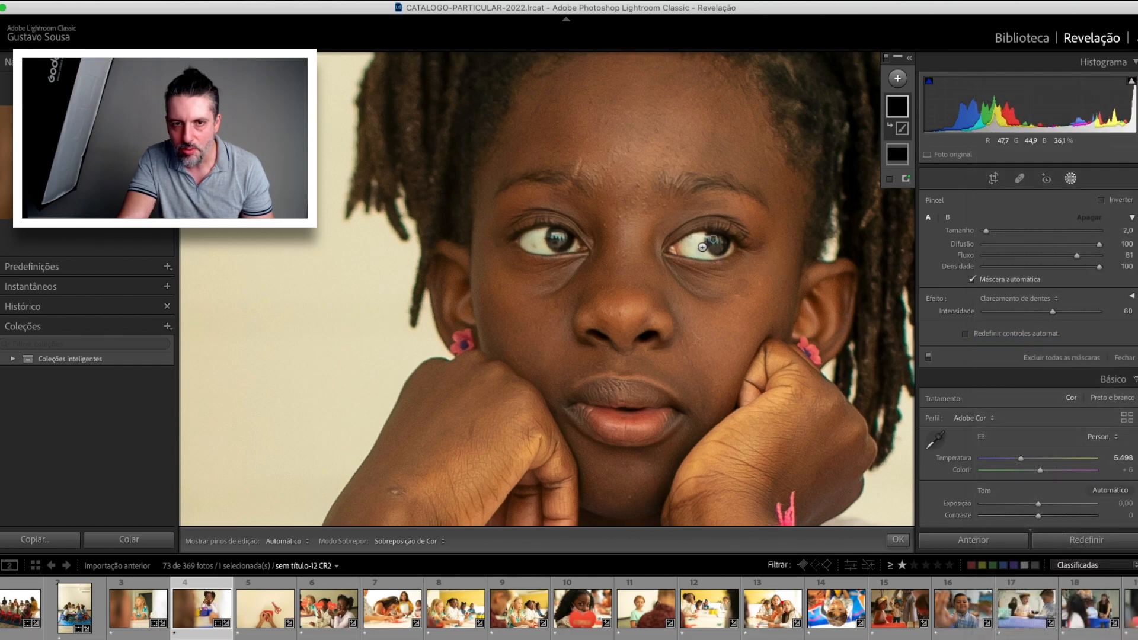
pyautogui.moveTo(685, 247)
pyautogui.mouseDown()
pyautogui.moveTo(704, 252)
pyautogui.moveTo(679, 246)
pyautogui.moveTo(690, 242)
pyautogui.mouseUp()
pyautogui.moveTo(552, 250)
pyautogui.mouseDown()
pyautogui.moveTo(536, 236)
pyautogui.moveTo(530, 250)
pyautogui.moveTo(536, 237)
pyautogui.mouseUp()
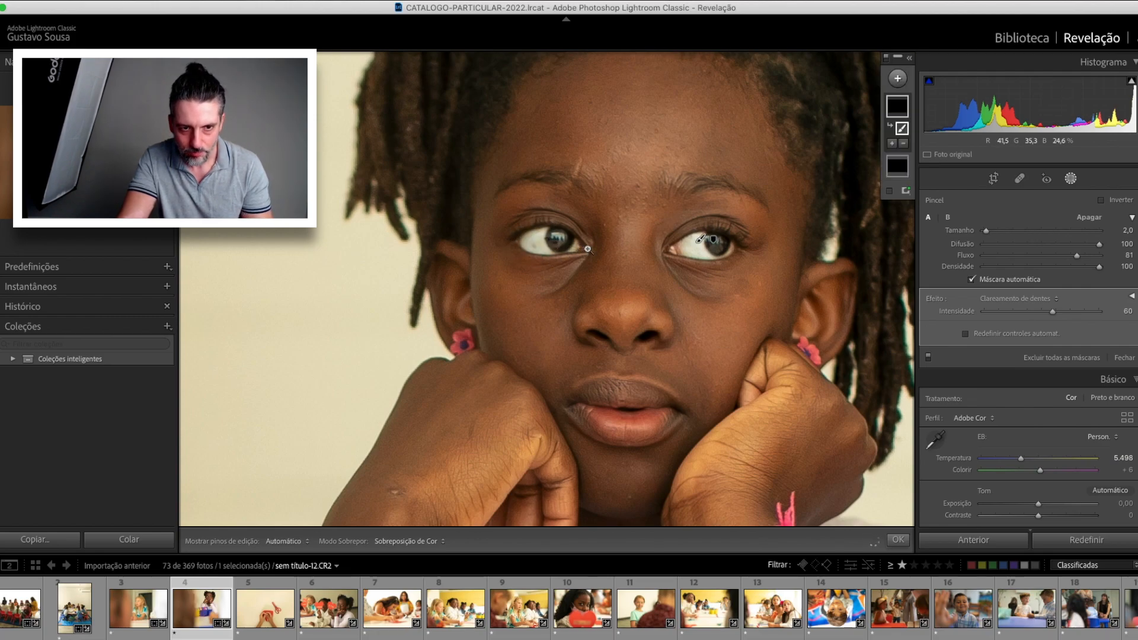
pyautogui.press('z')
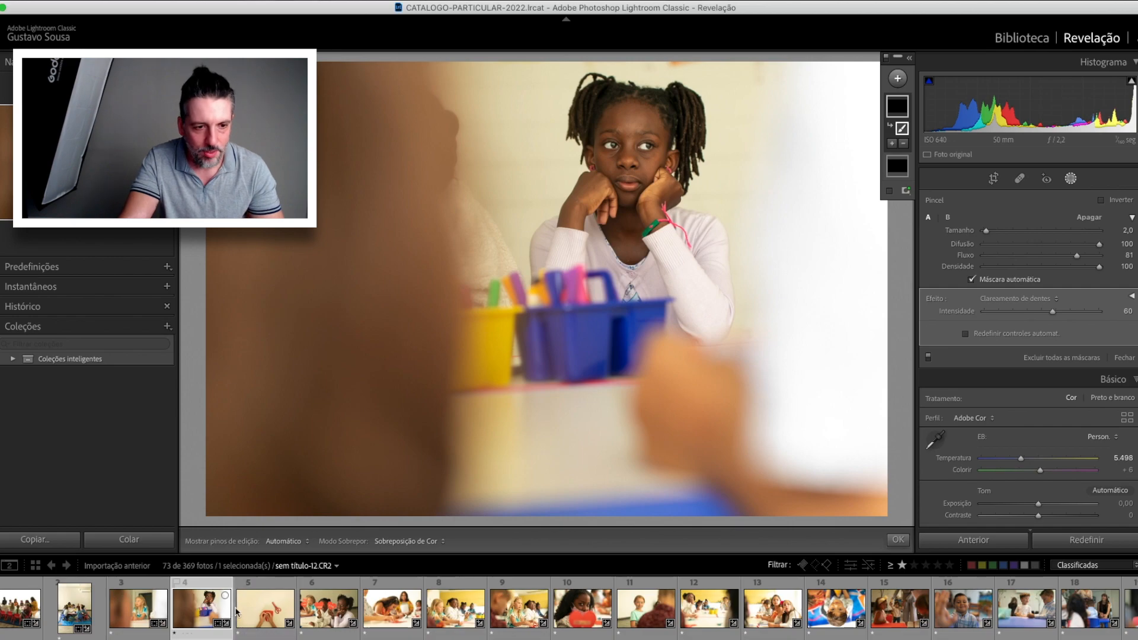
# Open photo 5, the hands beside the red scissors, and try converting it to black and white
pyautogui.click(264, 608)
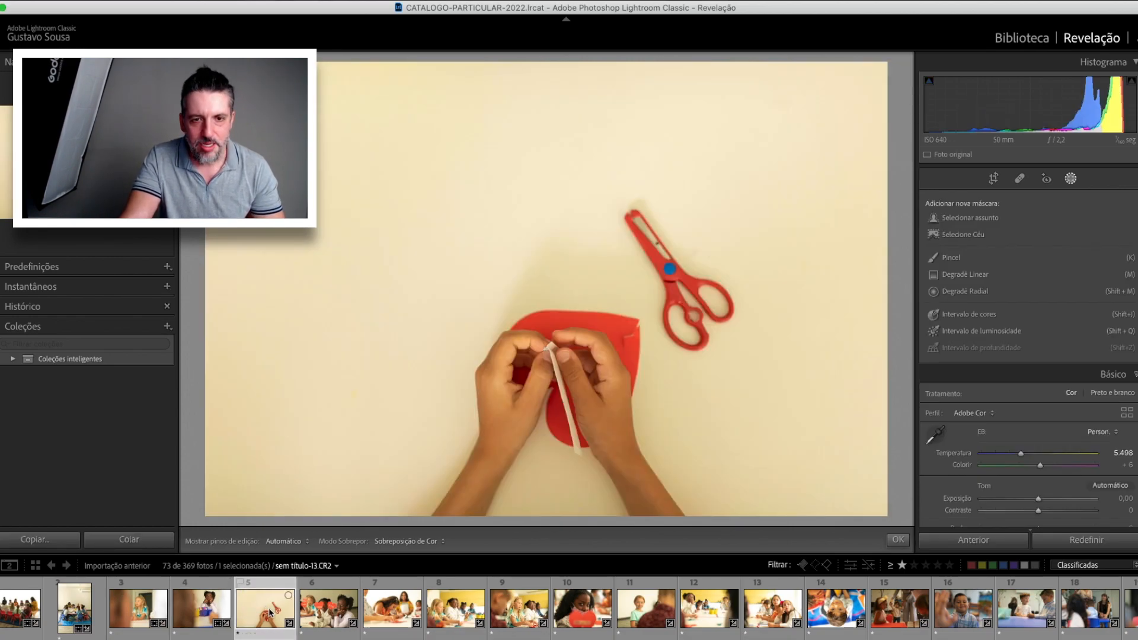
pyautogui.press('r')
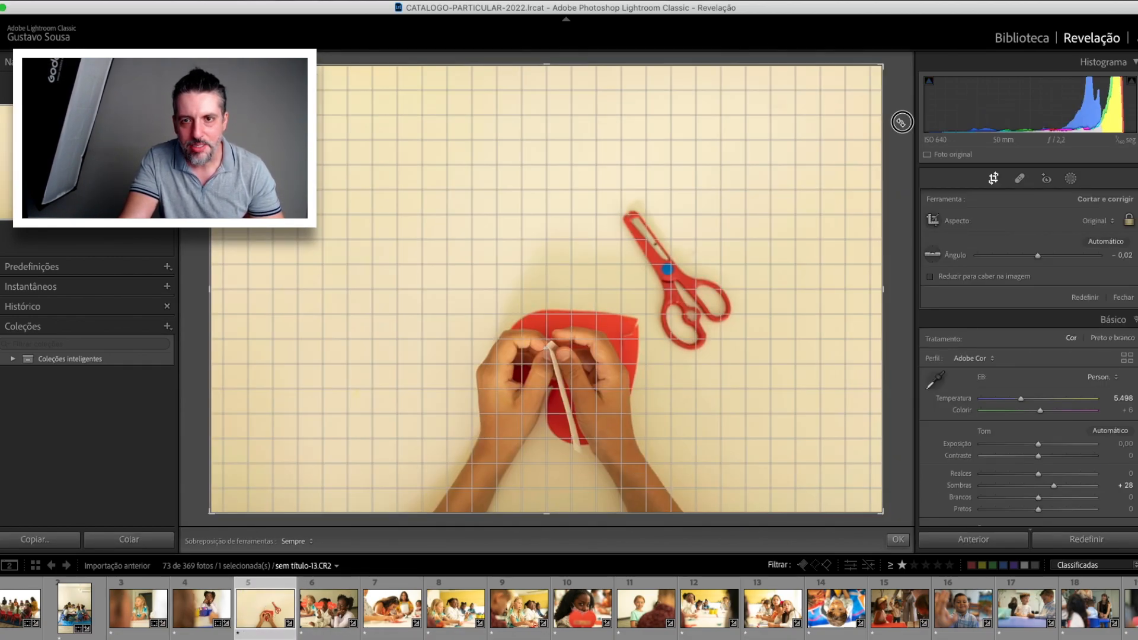
pyautogui.press('r')
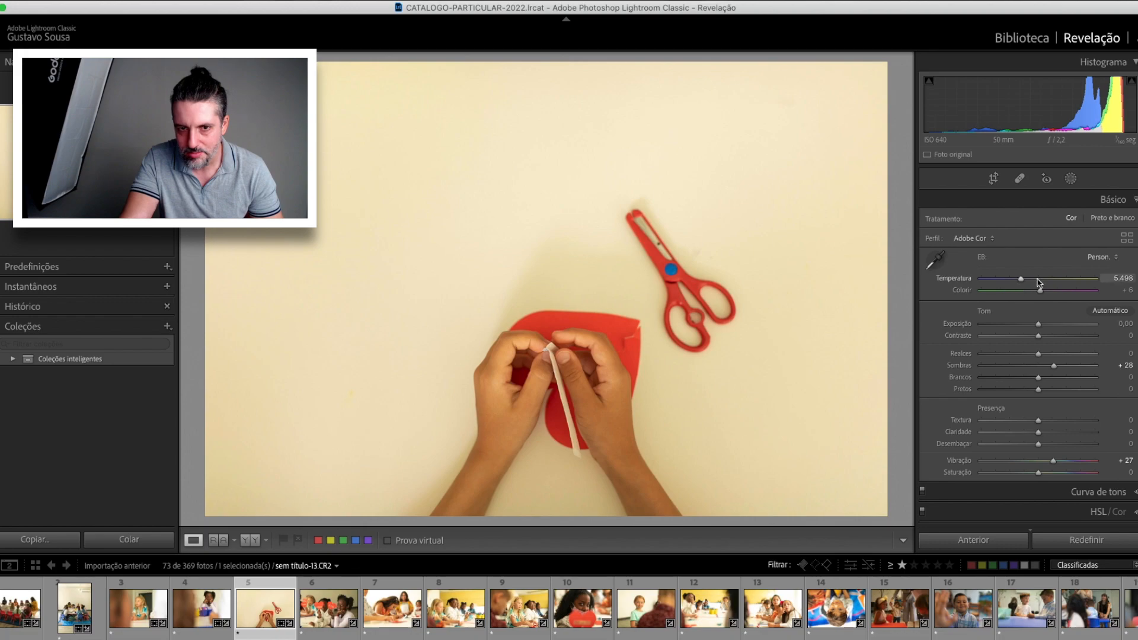
pyautogui.press('v')
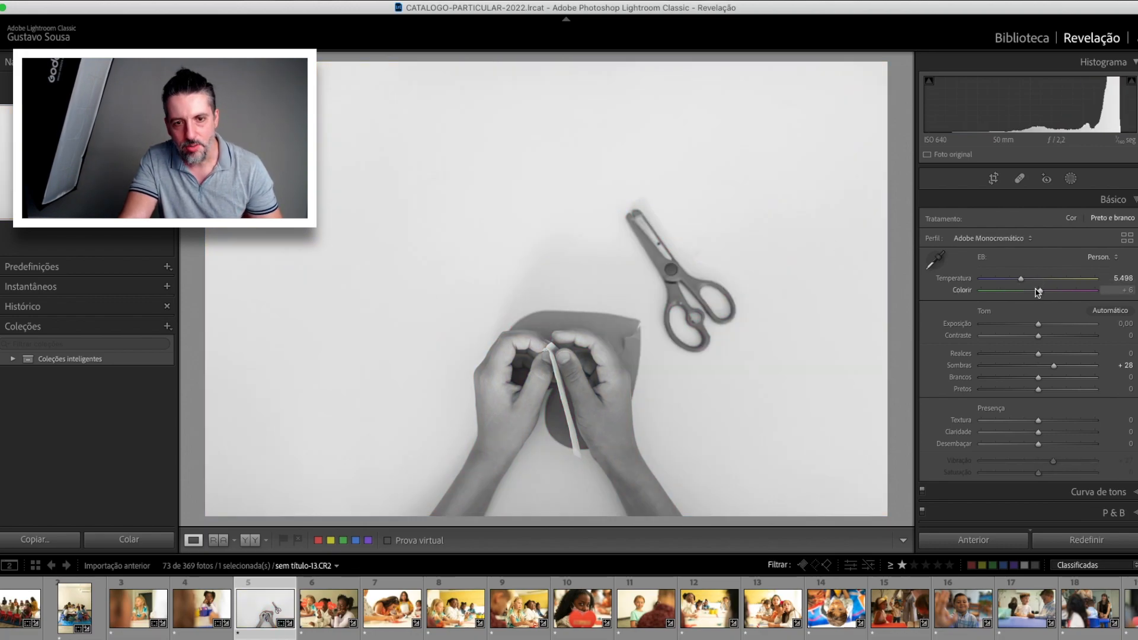
pyautogui.press('super+z')
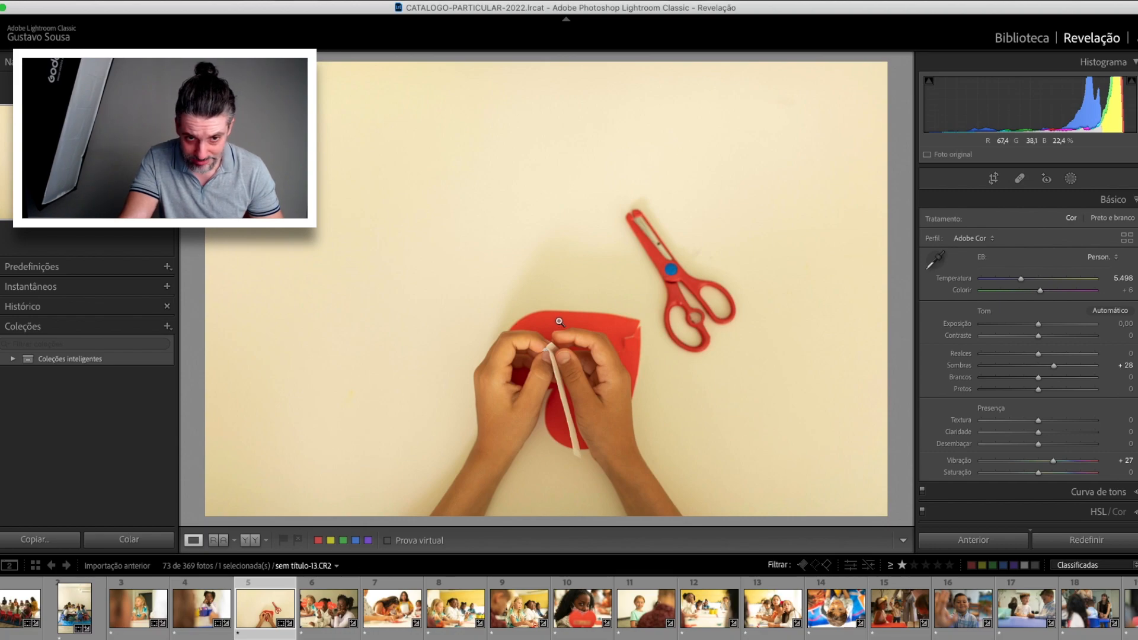
# Set the HSL saturation of Amarelo to -51 in photo 5, leaving Laranja at 0
pyautogui.scroll(-2, 1010, 438)
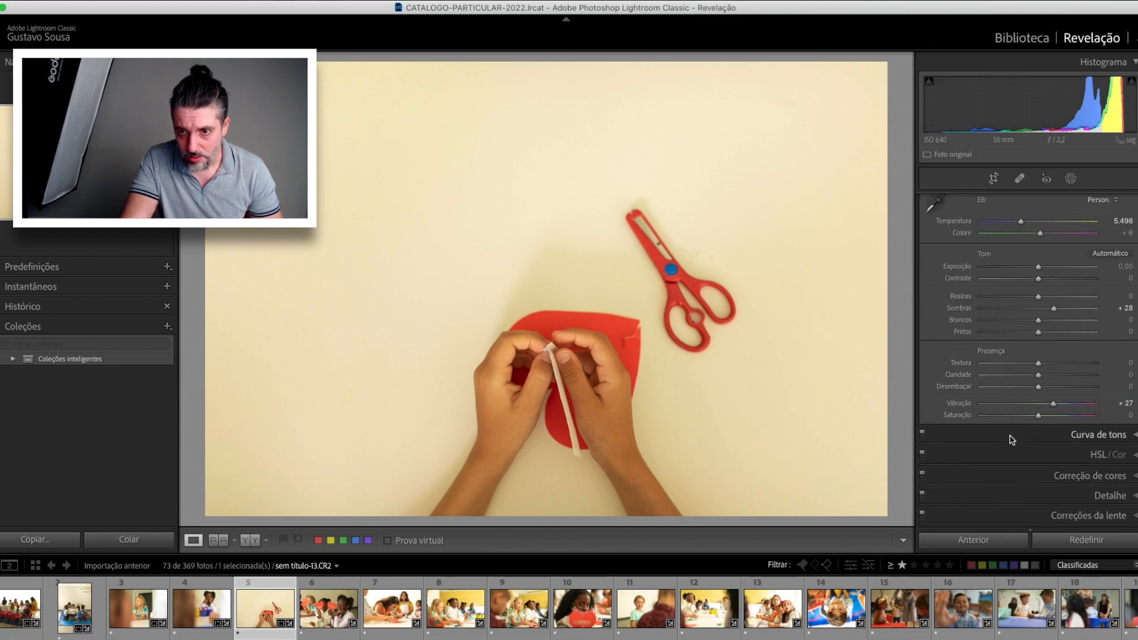
pyautogui.click(1099, 456)
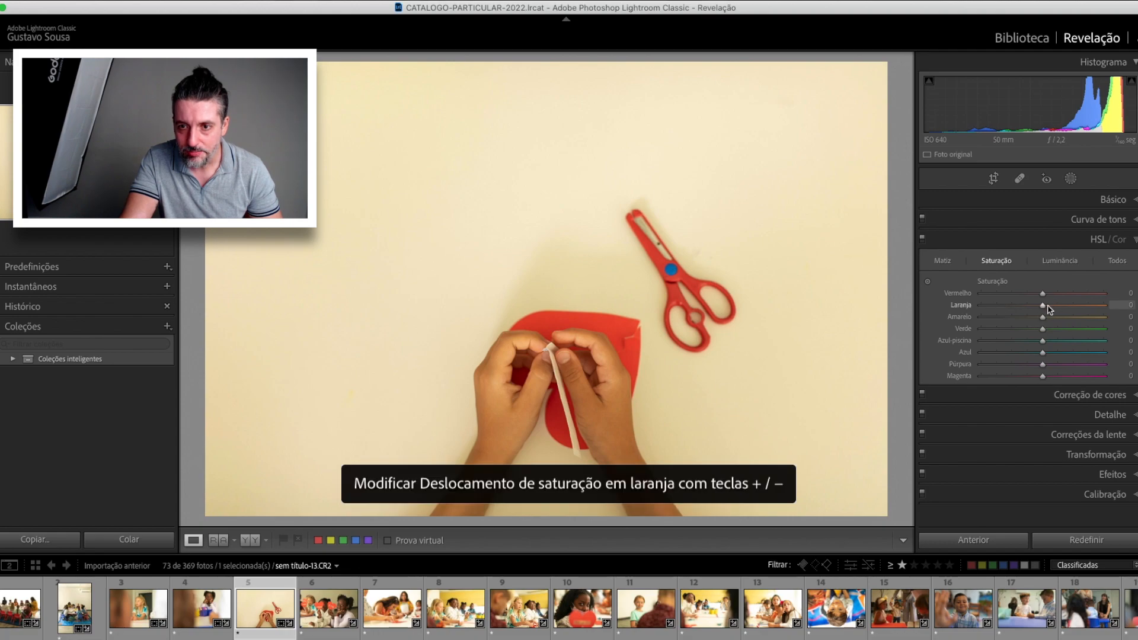
pyautogui.moveTo(1044, 308)
pyautogui.mouseDown()
pyautogui.moveTo(1006, 305)
pyautogui.moveTo(1036, 307)
pyautogui.mouseUp()
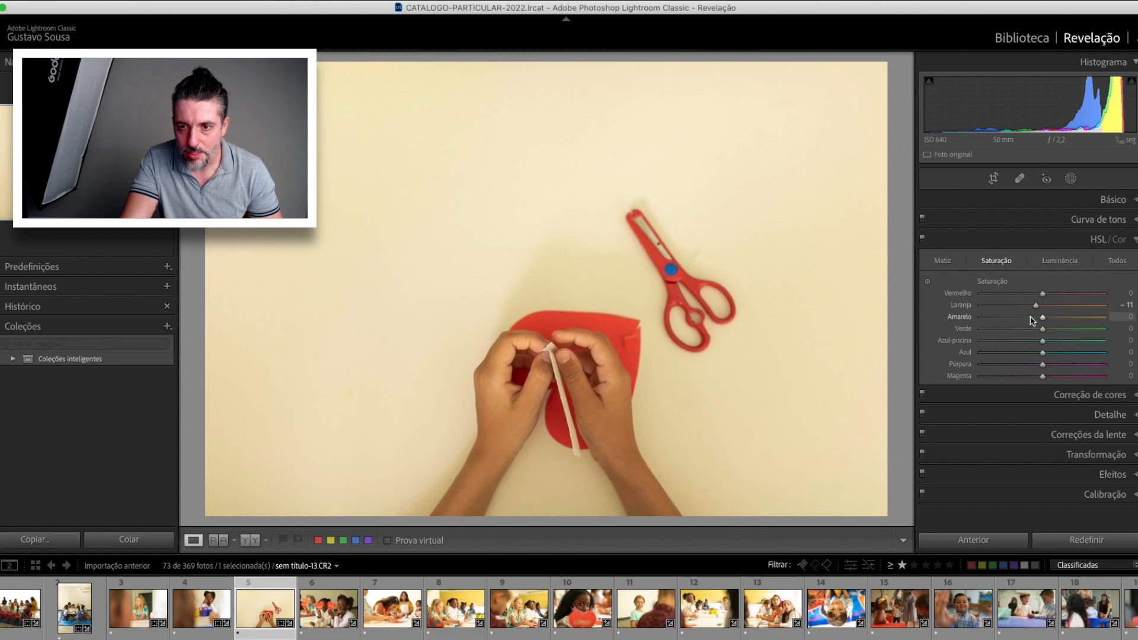
pyautogui.doubleClick(960, 305)
pyautogui.moveTo(1043, 319); pyautogui.dragTo(1020, 315)
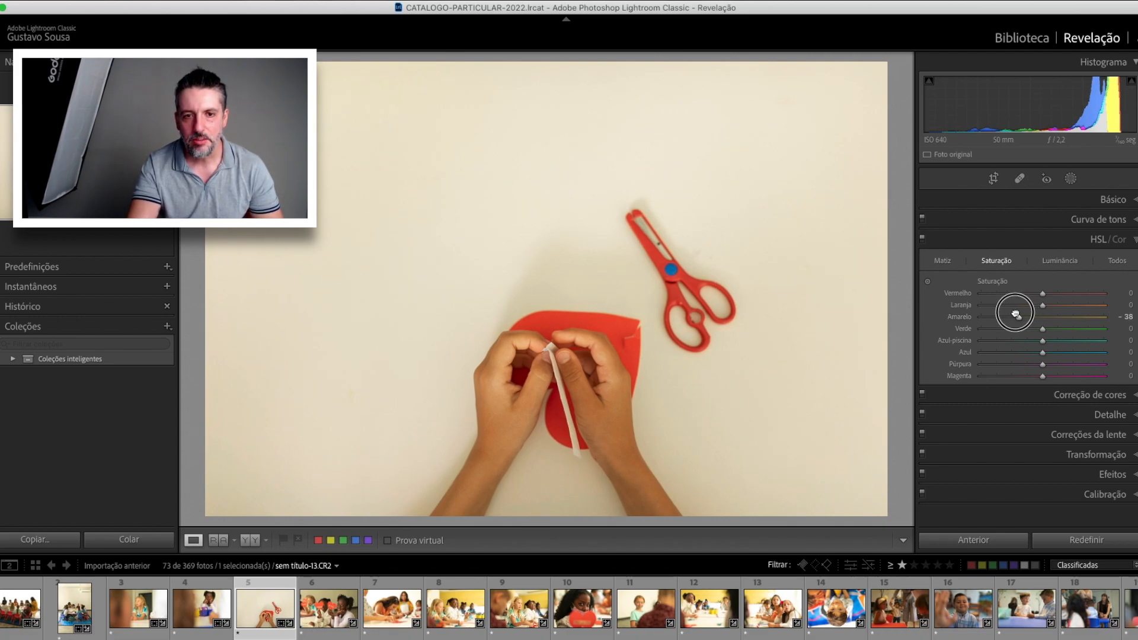
pyautogui.moveTo(1022, 319); pyautogui.dragTo(1012, 316)
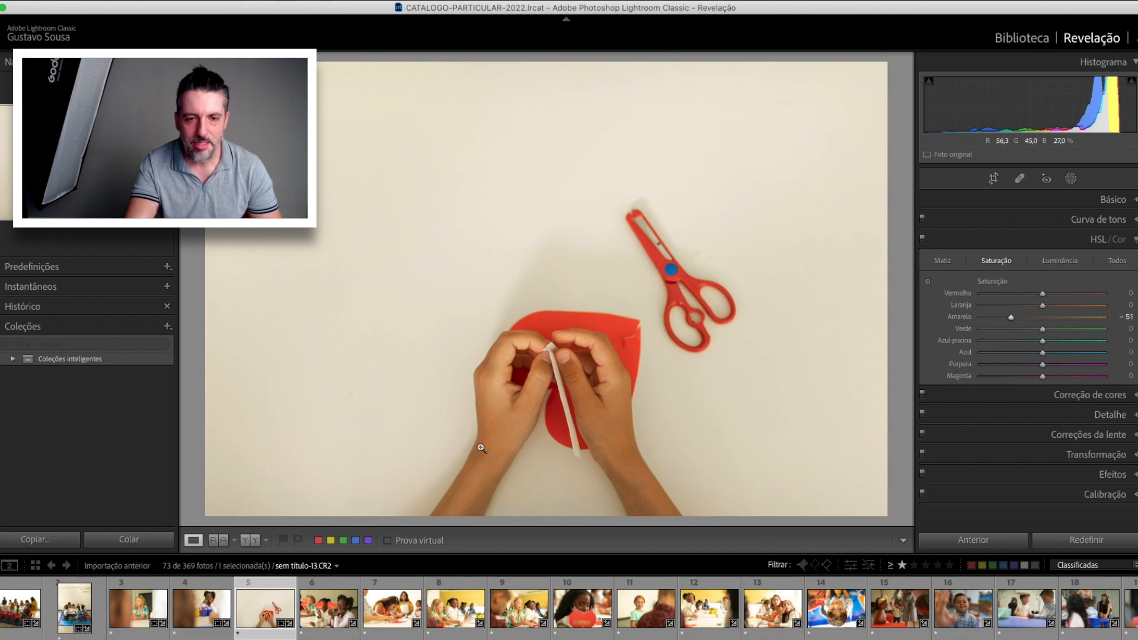
# Open photo 6, the two girls holding paper hearts, and crop it slightly tighter from the upper edge at the original aspect ratio
pyautogui.click(323, 617)
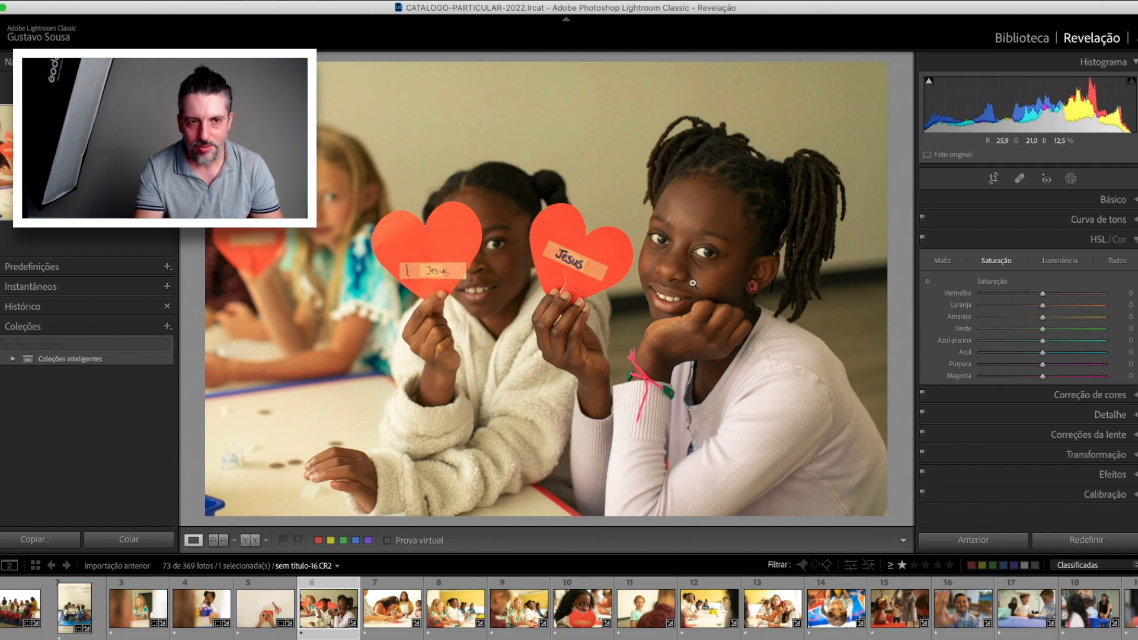
pyautogui.press('r')
pyautogui.moveTo(548, 63); pyautogui.dragTo(546, 79)
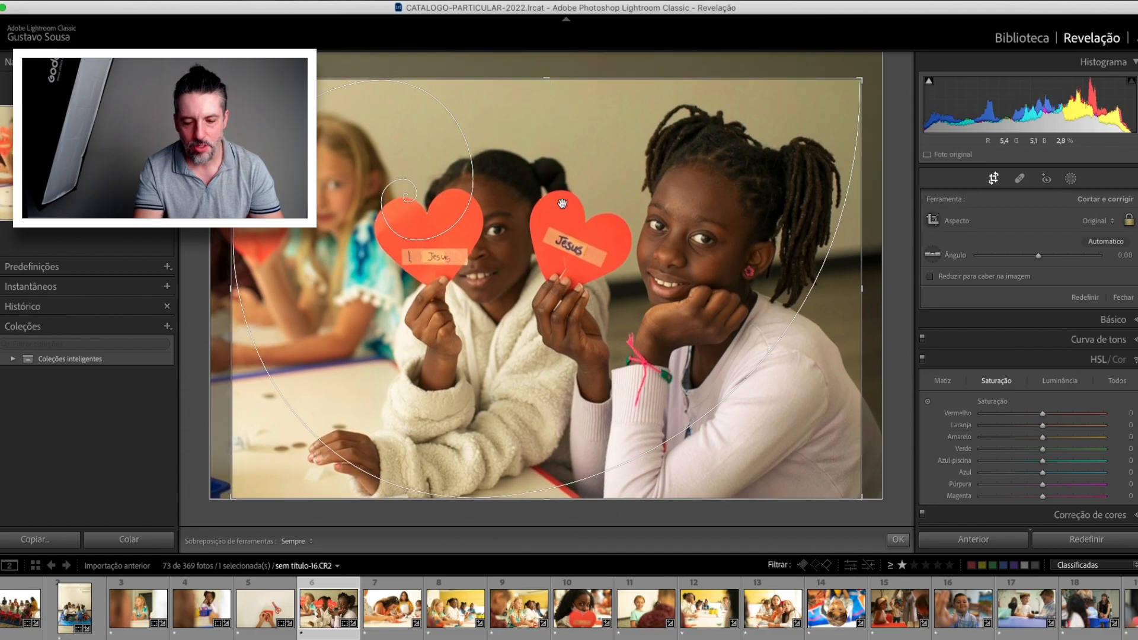
pyautogui.press('Return')
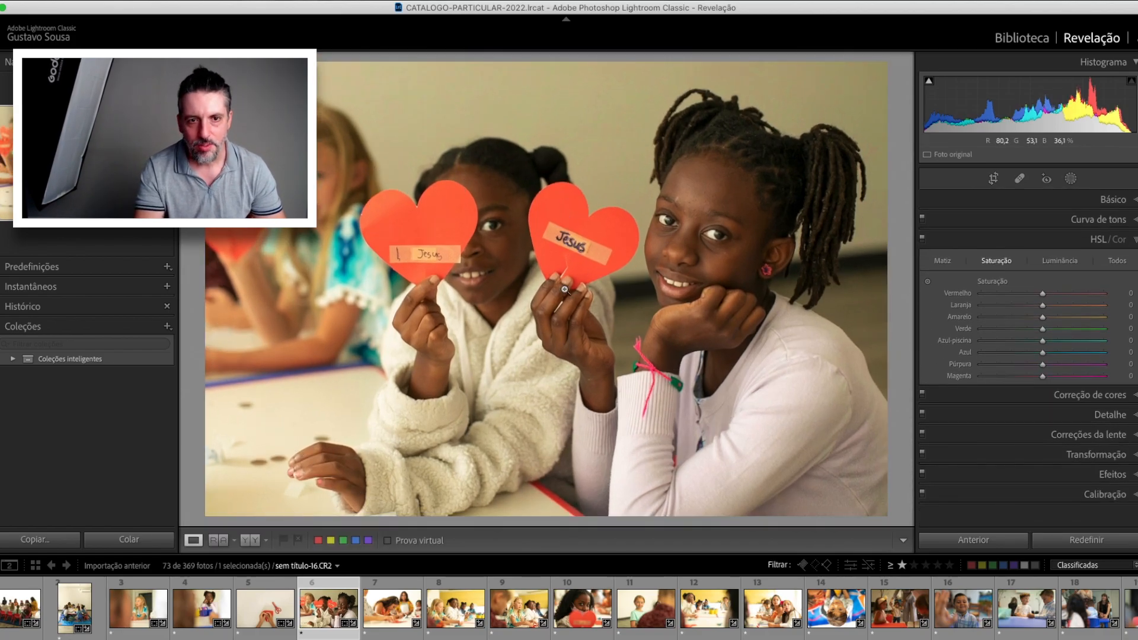
# Add a Pincel mask with the Clareamento de dentes effect and paint the eye whites of the girl with dreadlocks at Tamanho 3,0
pyautogui.click(706, 238)
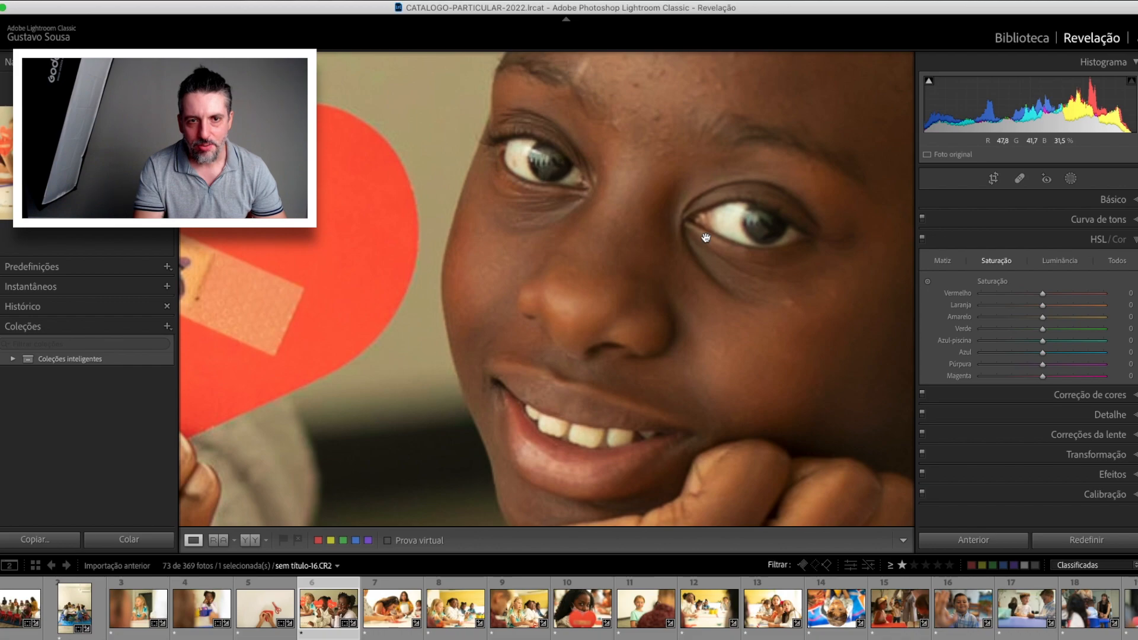
pyautogui.click(1071, 179)
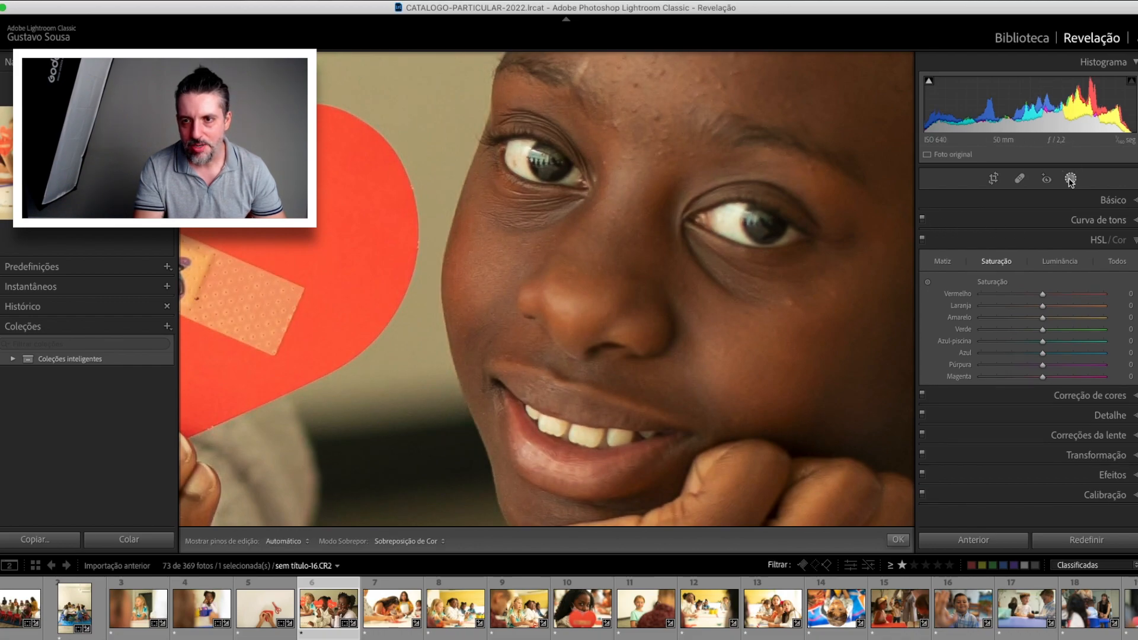
pyautogui.click(972, 259)
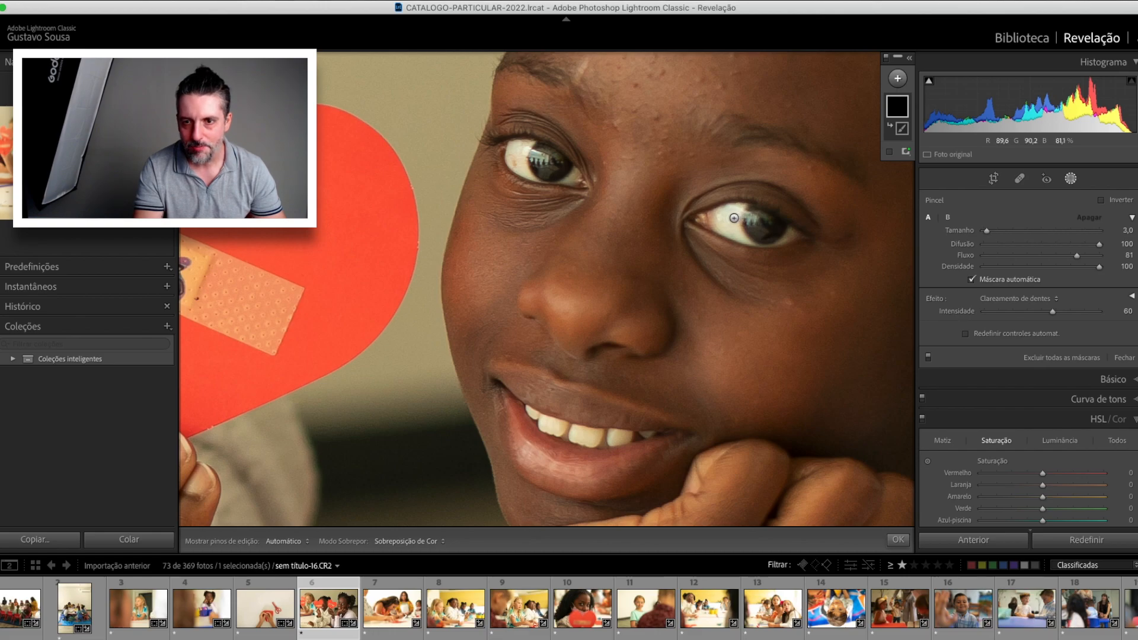
pyautogui.moveTo(740, 226)
pyautogui.mouseDown()
pyautogui.moveTo(714, 219)
pyautogui.moveTo(745, 235)
pyautogui.mouseUp()
pyautogui.moveTo(521, 148)
pyautogui.mouseDown()
pyautogui.moveTo(524, 178)
pyautogui.moveTo(573, 183)
pyautogui.mouseUp()
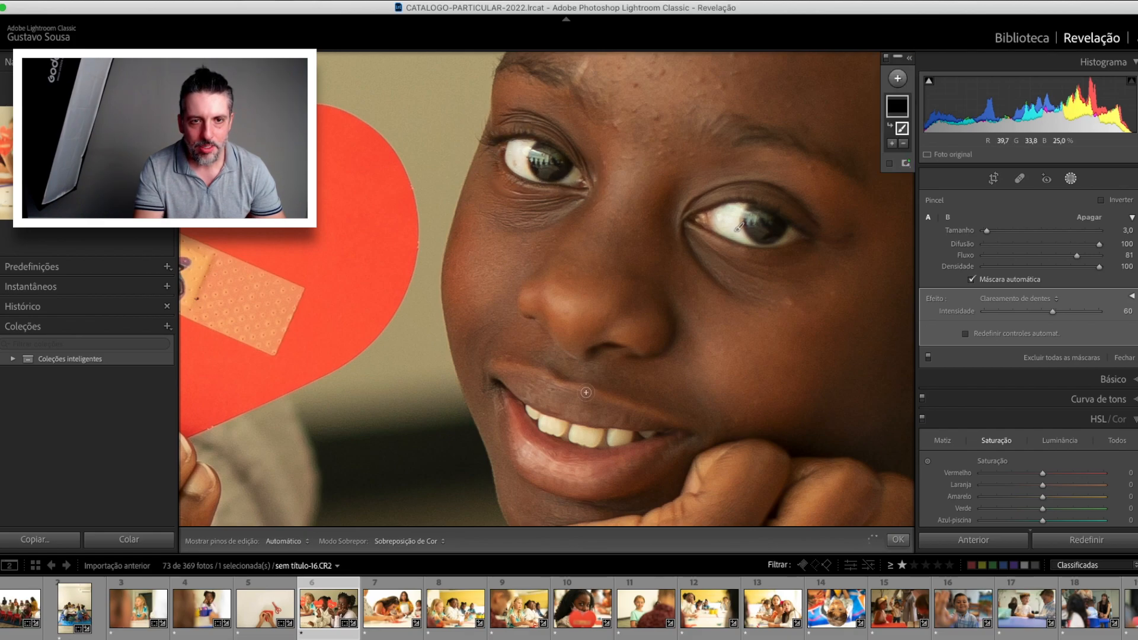
# Paint the teeth of the girl with dreadlocks into the same mask at Tamanho 4,0
pyautogui.press(']')
pyautogui.moveTo(602, 437)
pyautogui.mouseDown()
pyautogui.moveTo(615, 436)
pyautogui.moveTo(562, 430)
pyautogui.mouseUp()
pyautogui.press('space')
pyautogui.click(563, 431)
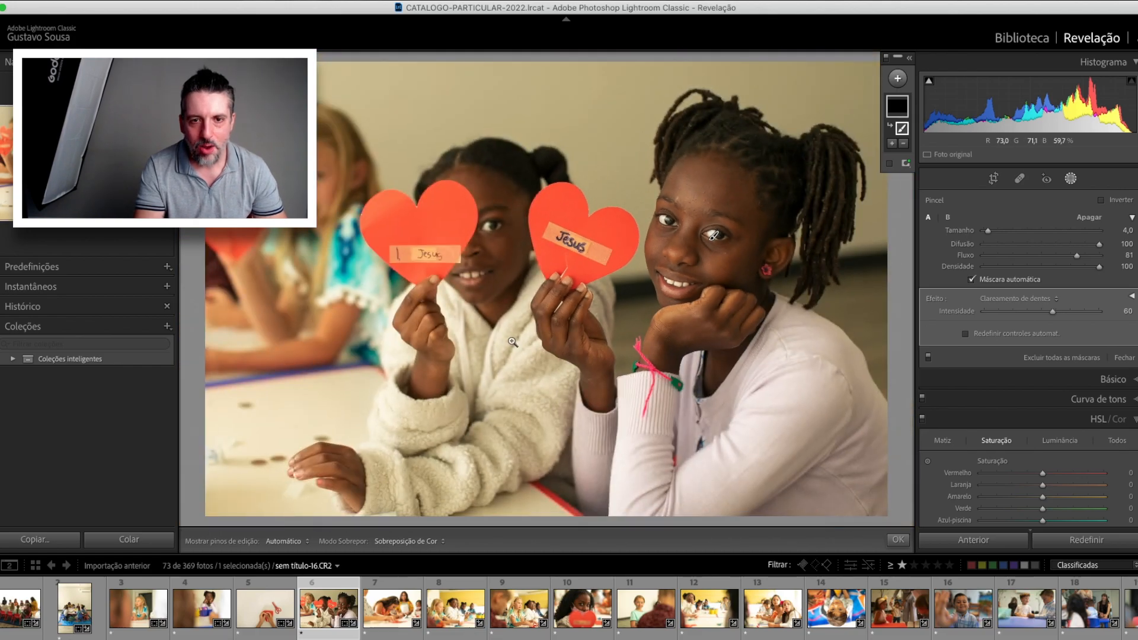
# Touch up the face of the girl in the white fleece with the same Clareamento de dentes brush at Tamanho 3,0
pyautogui.click(471, 274)
pyautogui.moveTo(458, 233)
pyautogui.mouseDown()
pyautogui.moveTo(545, 224)
pyautogui.moveTo(450, 229)
pyautogui.moveTo(526, 226)
pyautogui.moveTo(460, 231)
pyautogui.moveTo(518, 211)
pyautogui.moveTo(505, 230)
pyautogui.moveTo(513, 205)
pyautogui.moveTo(455, 216)
pyautogui.moveTo(456, 232)
pyautogui.mouseUp()
pyautogui.click(526, 226)
pyautogui.click(496, 221)
pyautogui.press('z')
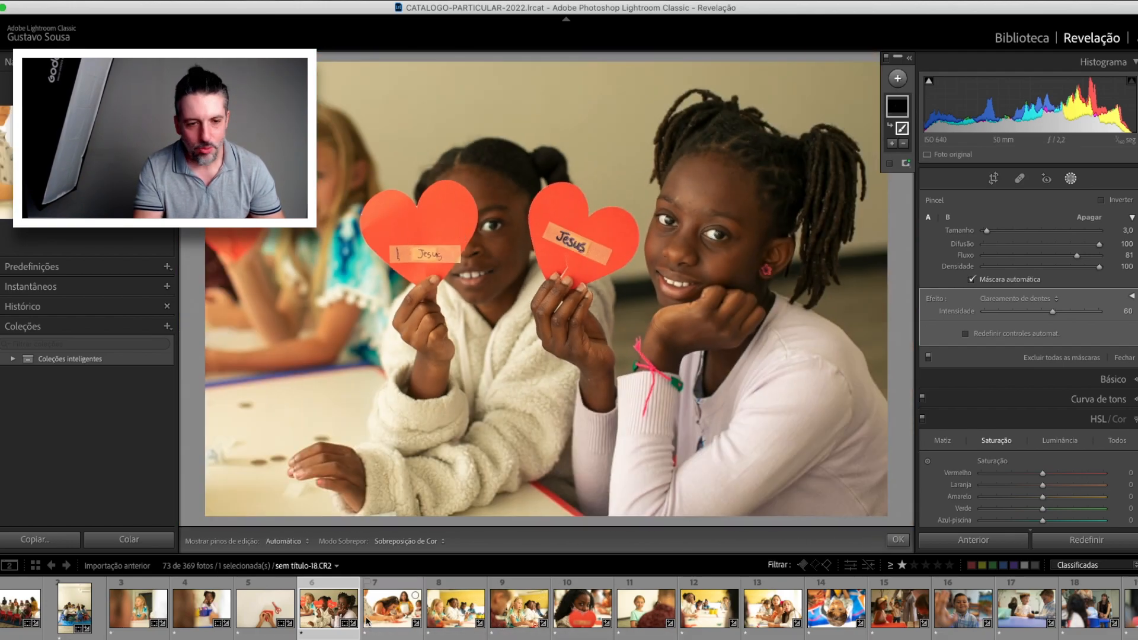
# Open photo 7, the girl leaning over the table to write, and convert it to black and white
pyautogui.click(384, 608)
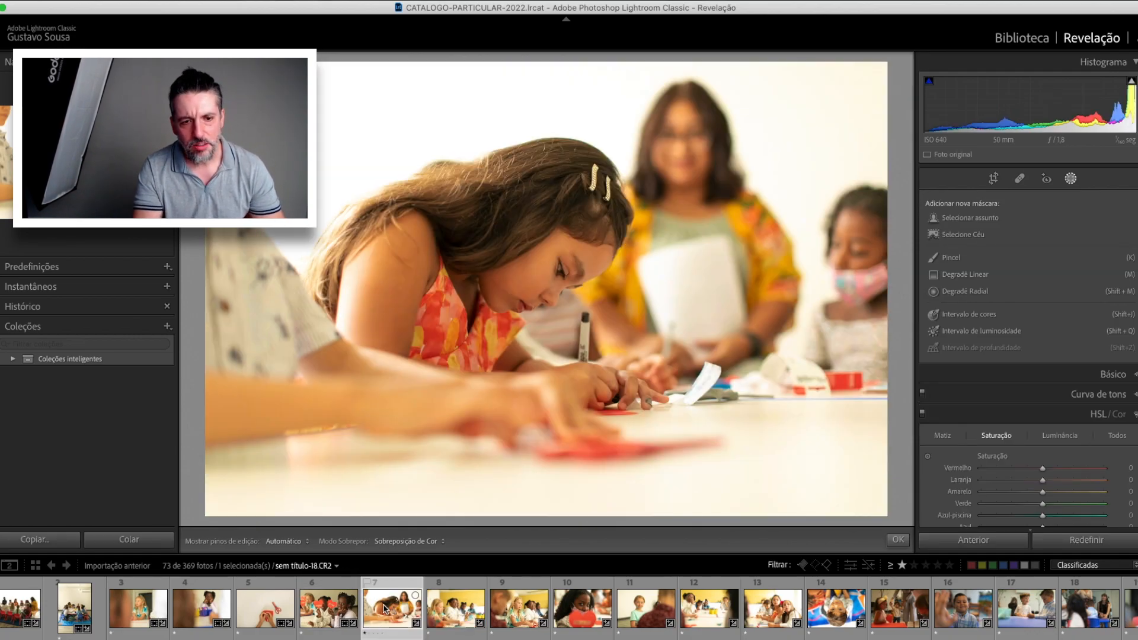
pyautogui.press('v')
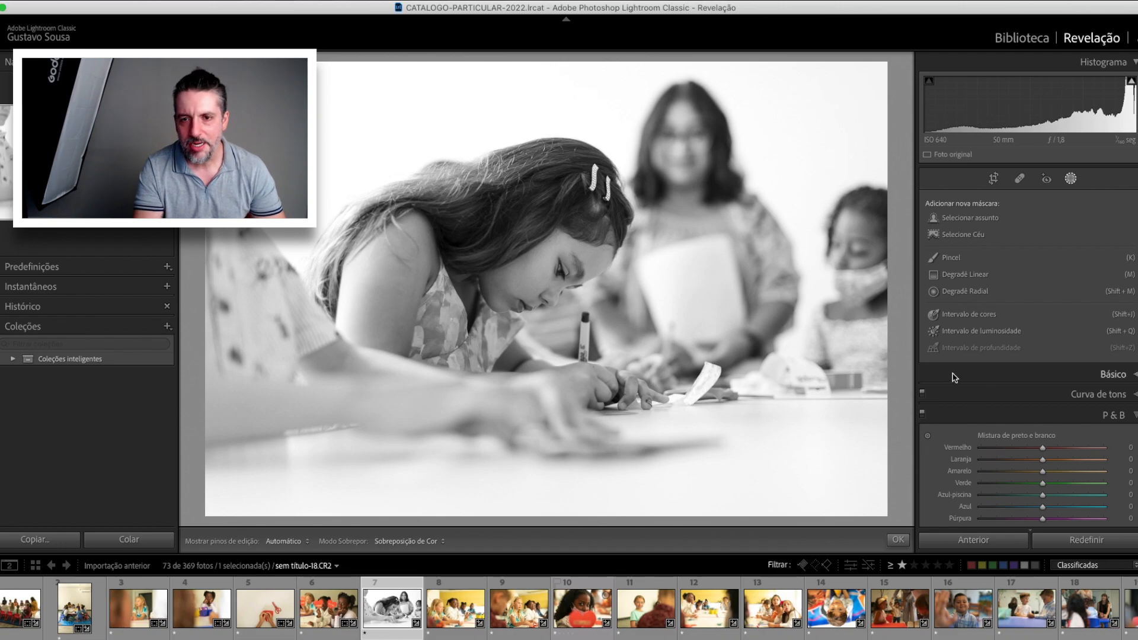
pyautogui.click(1071, 179)
# Set Contraste to +32, Textura to +49 and Claridade to +13 on photo 7, and compare it with the original and in full screen
pyautogui.click(1071, 200)
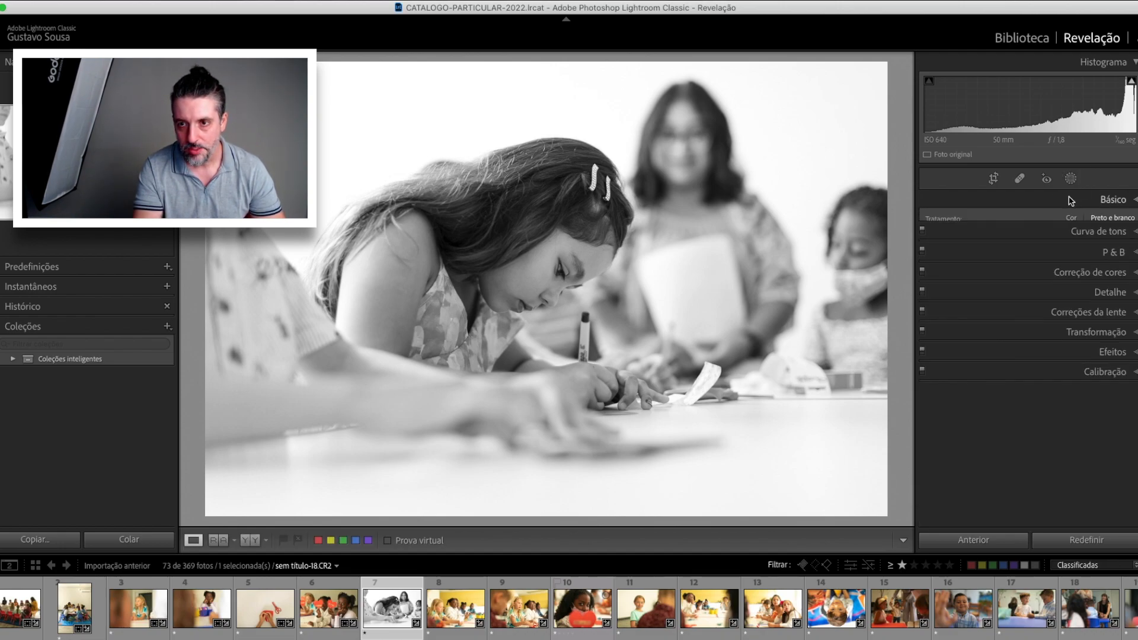
pyautogui.moveTo(1042, 336); pyautogui.dragTo(1056, 337)
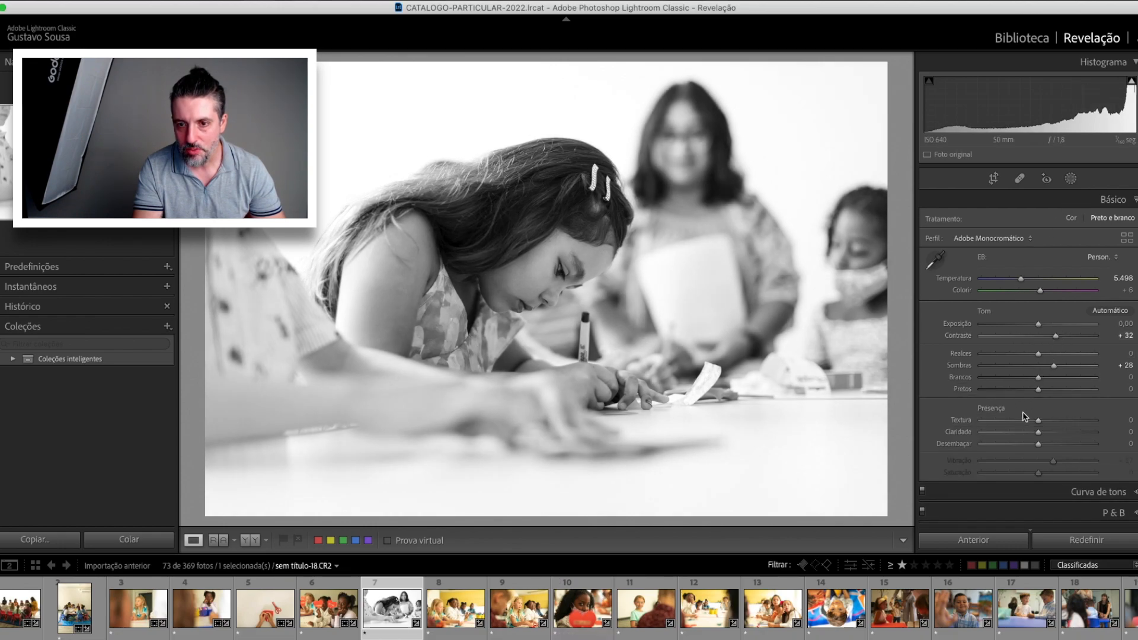
pyautogui.moveTo(1065, 424); pyautogui.dragTo(1044, 435)
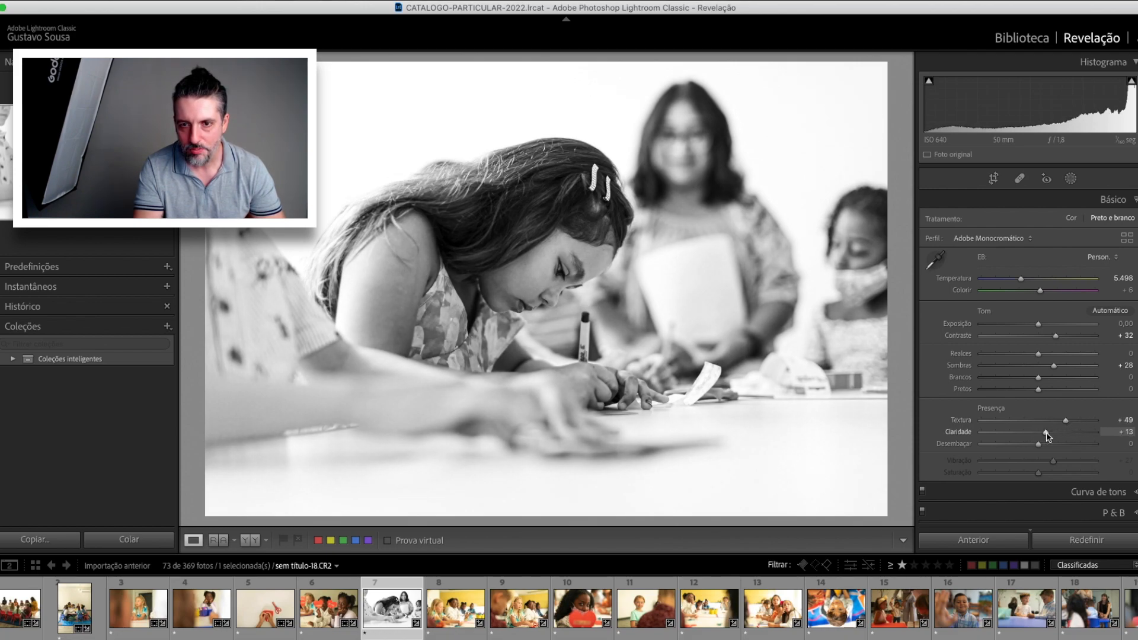
pyautogui.press('\\')
pyautogui.press('\\')
pyautogui.press('f')
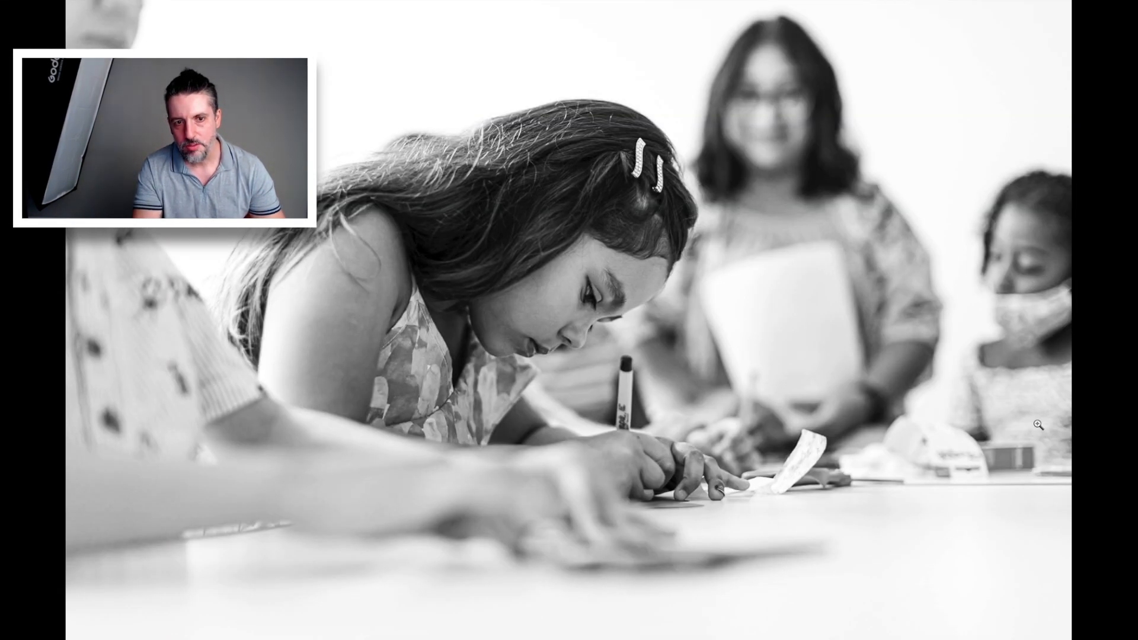
pyautogui.press('f')
# Open photo 8 and brighten the eyes and teeth of the girl in white fleece with a Clareamento de dentes brush at Tamanho 3,0 to 4,0
pyautogui.click(441, 605)
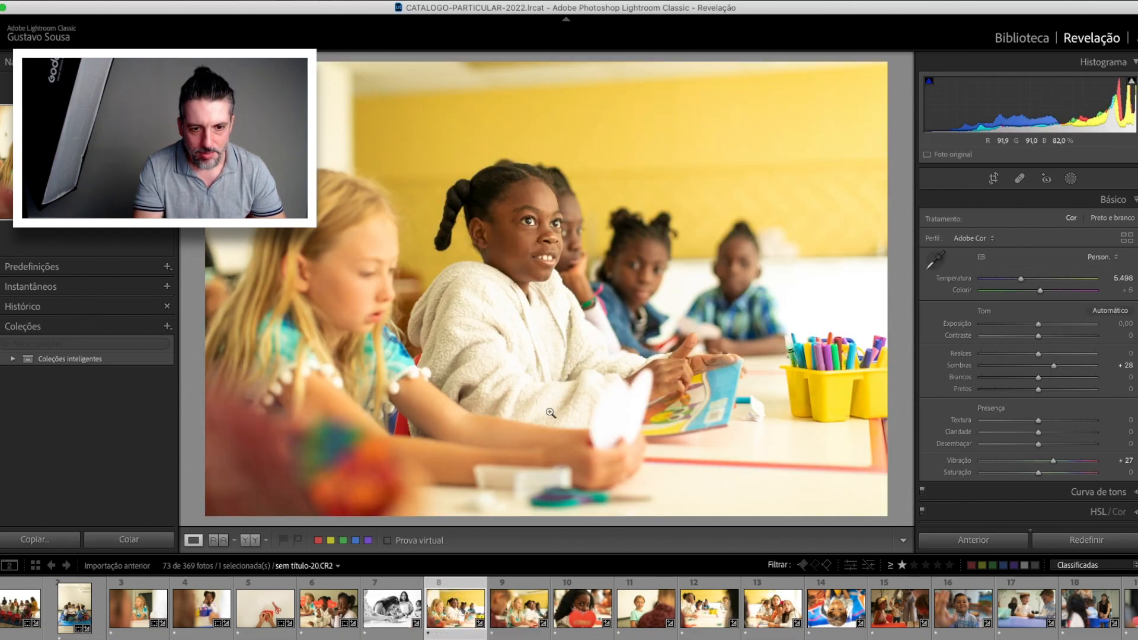
pyautogui.click(537, 234)
pyautogui.press('k')
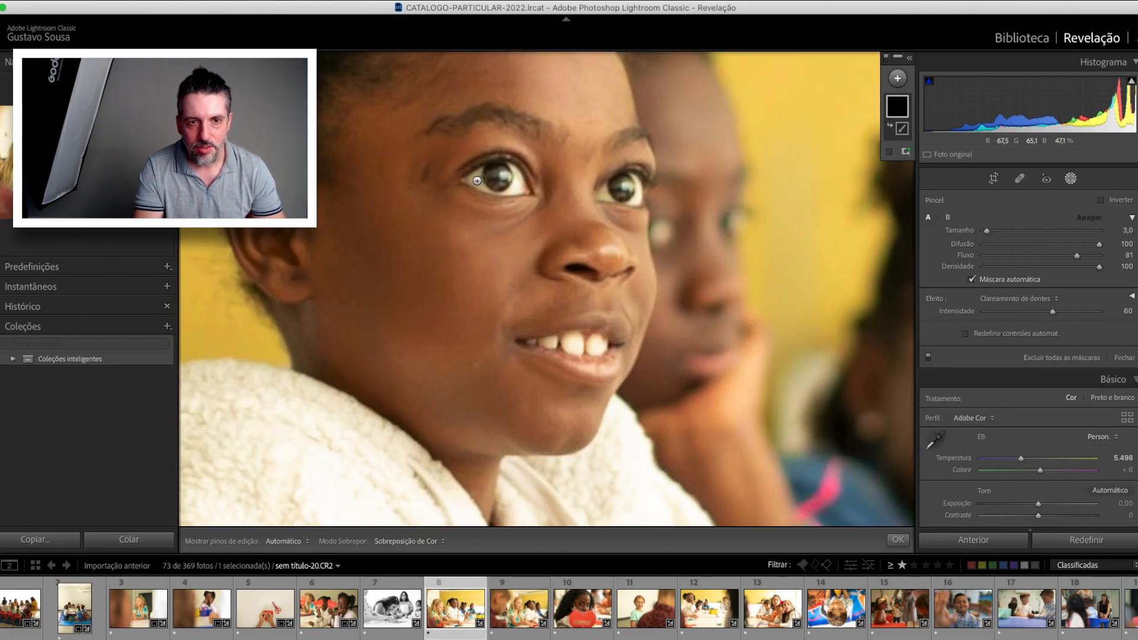
pyautogui.press('h')
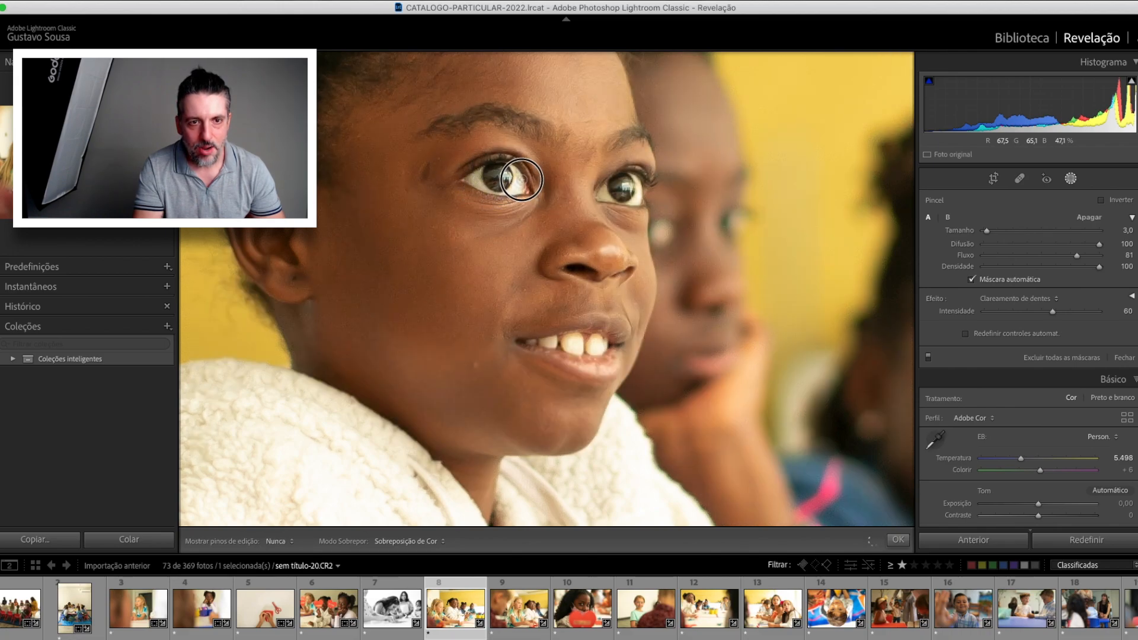
pyautogui.press('h')
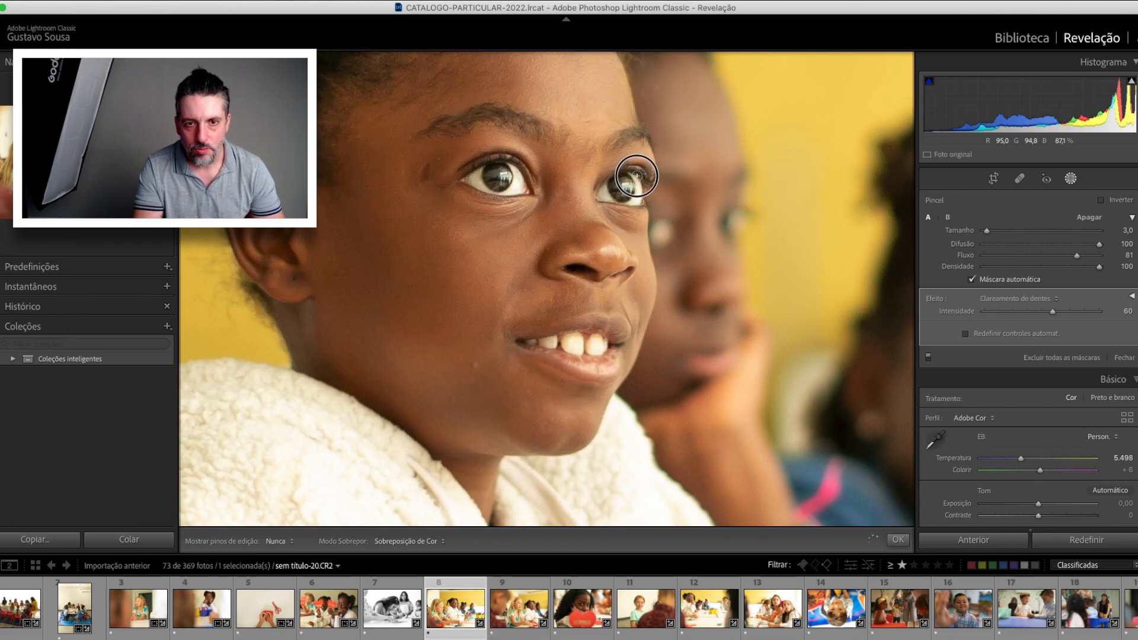
pyautogui.scroll(1, 538, 342)
pyautogui.moveTo(538, 342)
pyautogui.mouseDown()
pyautogui.moveTo(594, 345)
pyautogui.moveTo(541, 341)
pyautogui.mouseUp()
pyautogui.press('z')
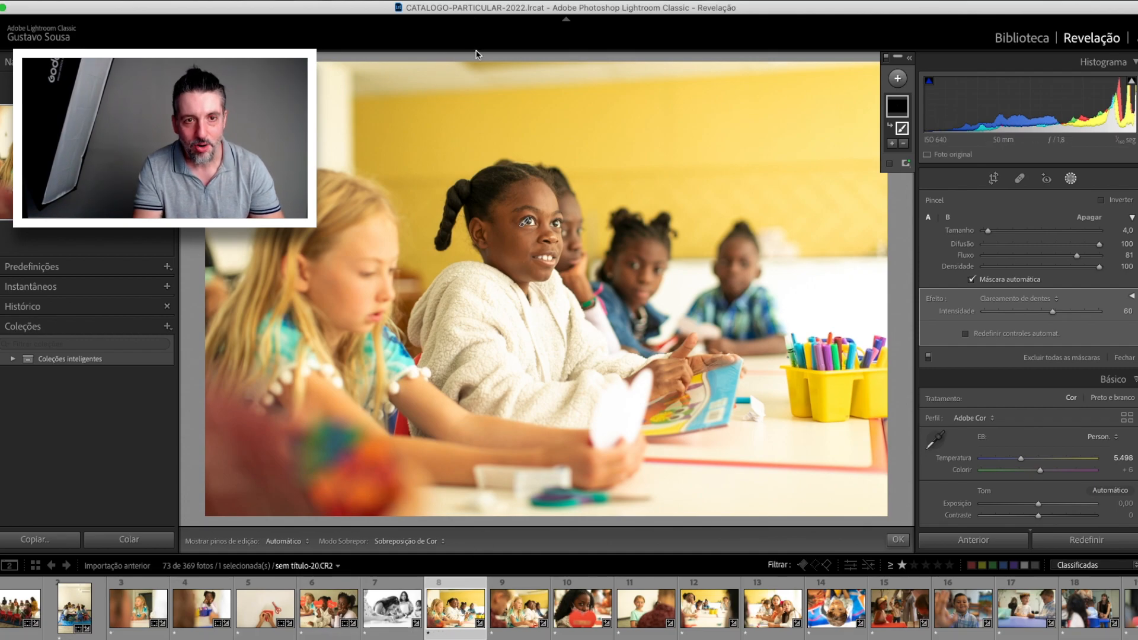
# Crop photo 8 tighter at its original aspect, trimming the yellow wall above and centring on the girl in white fleece
pyautogui.press('r')
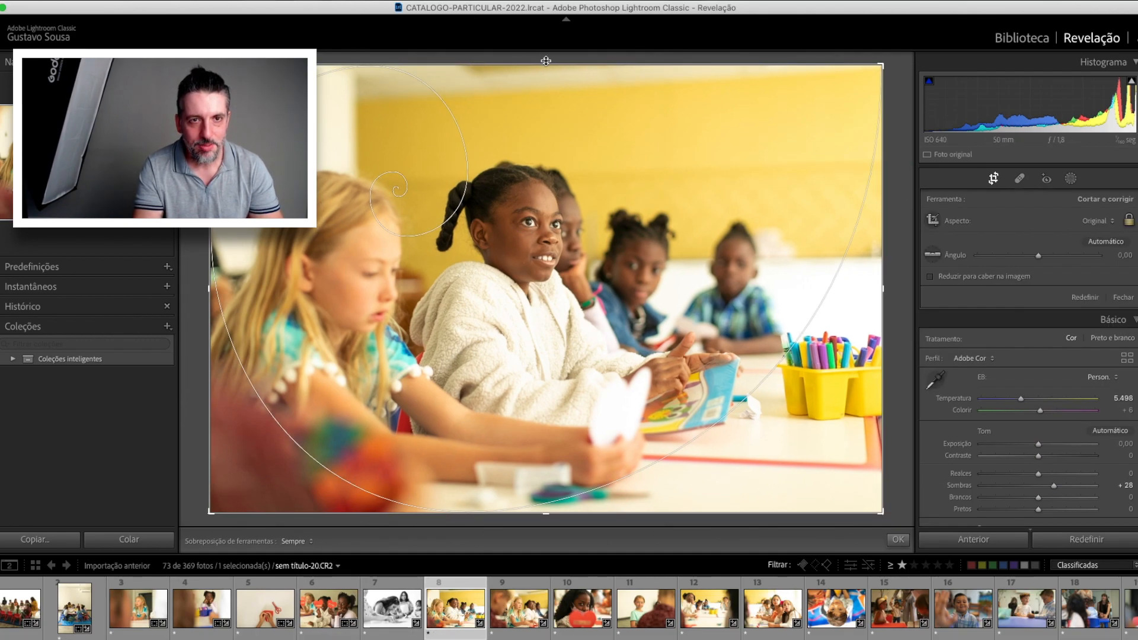
pyautogui.moveTo(546, 63)
pyautogui.mouseDown()
pyautogui.moveTo(542, 87)
pyautogui.moveTo(538, 64)
pyautogui.mouseUp()
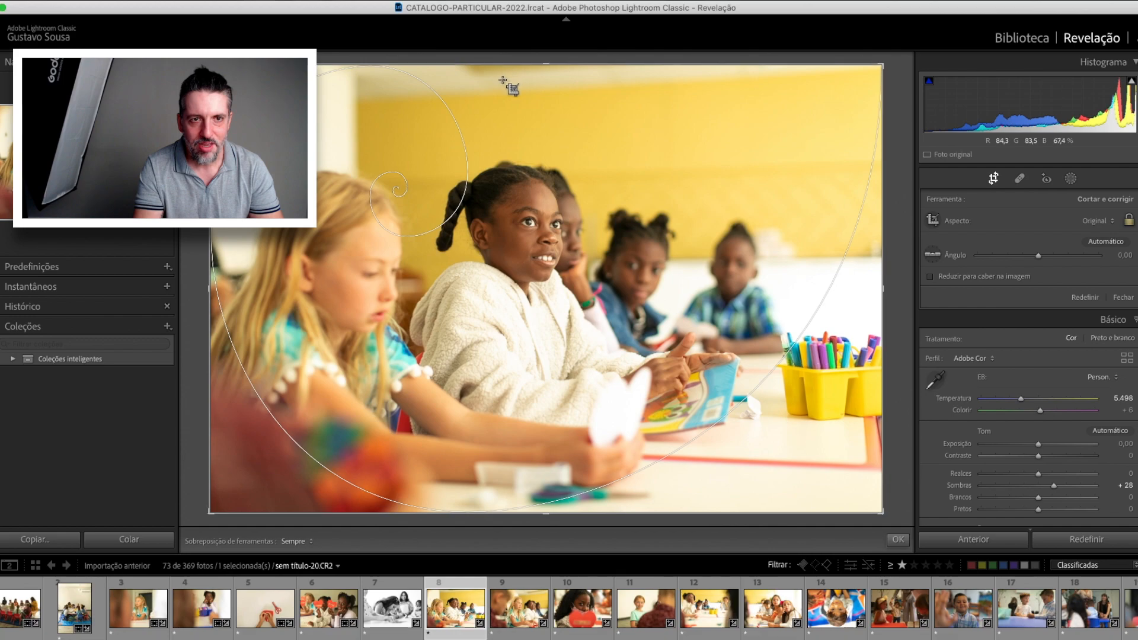
pyautogui.moveTo(546, 64); pyautogui.dragTo(533, 96)
pyautogui.moveTo(552, 206); pyautogui.dragTo(585, 206)
pyautogui.press('Return')
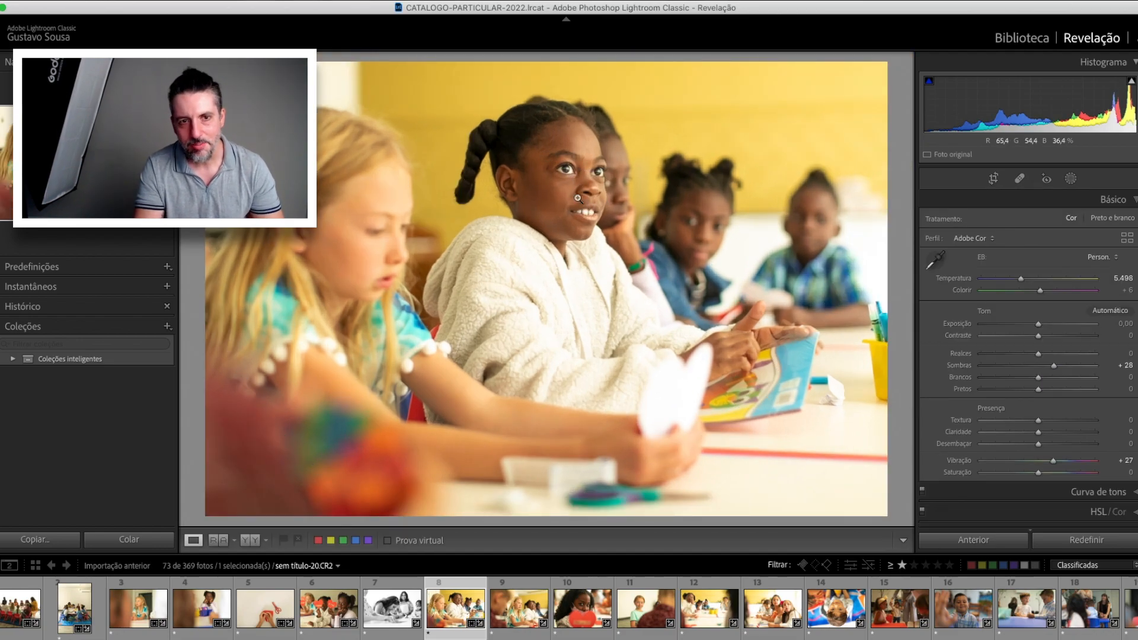
# Open photo 9, crop it tighter around the blonde girl at its original aspect, and set Realces to -100
pyautogui.click(509, 622)
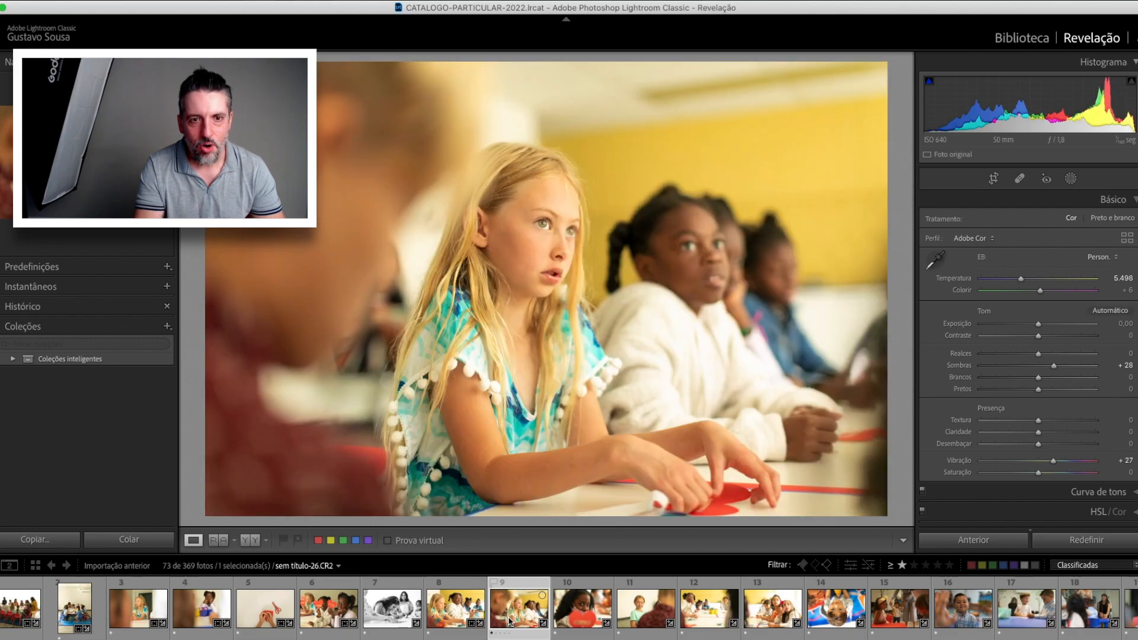
pyautogui.press('r')
pyautogui.press('t')
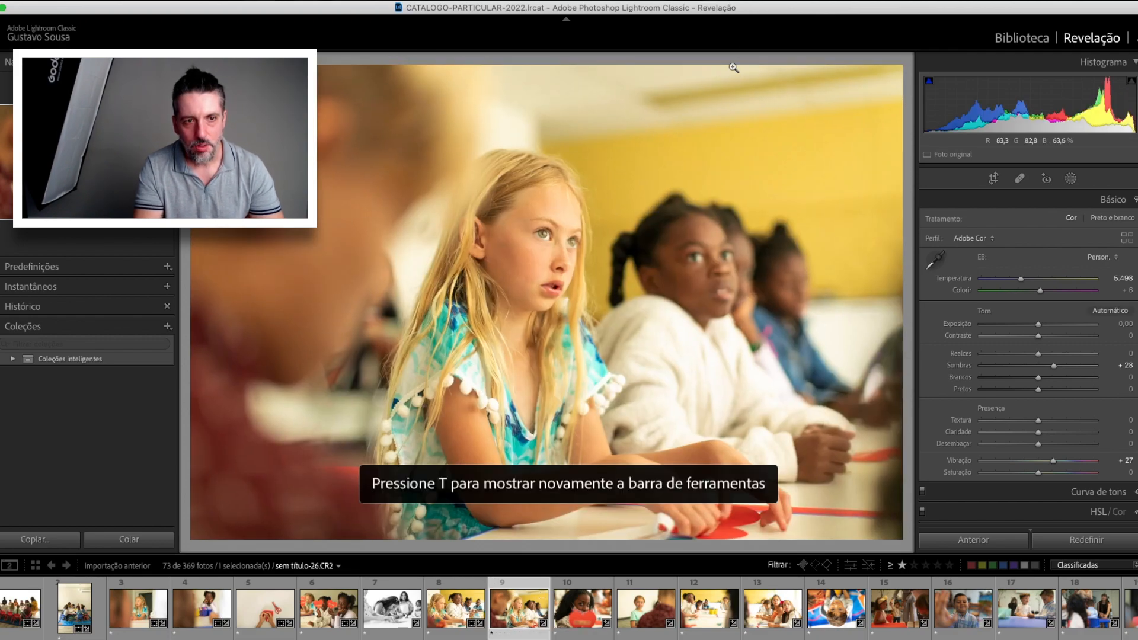
pyautogui.moveTo(546, 66); pyautogui.dragTo(535, 103)
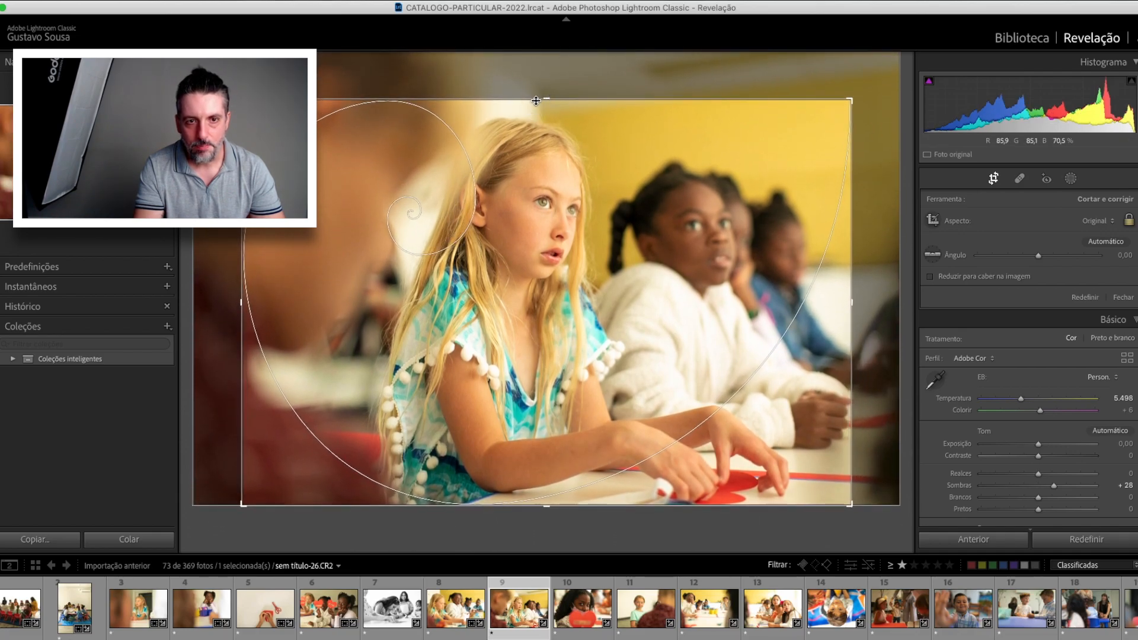
pyautogui.press('Return')
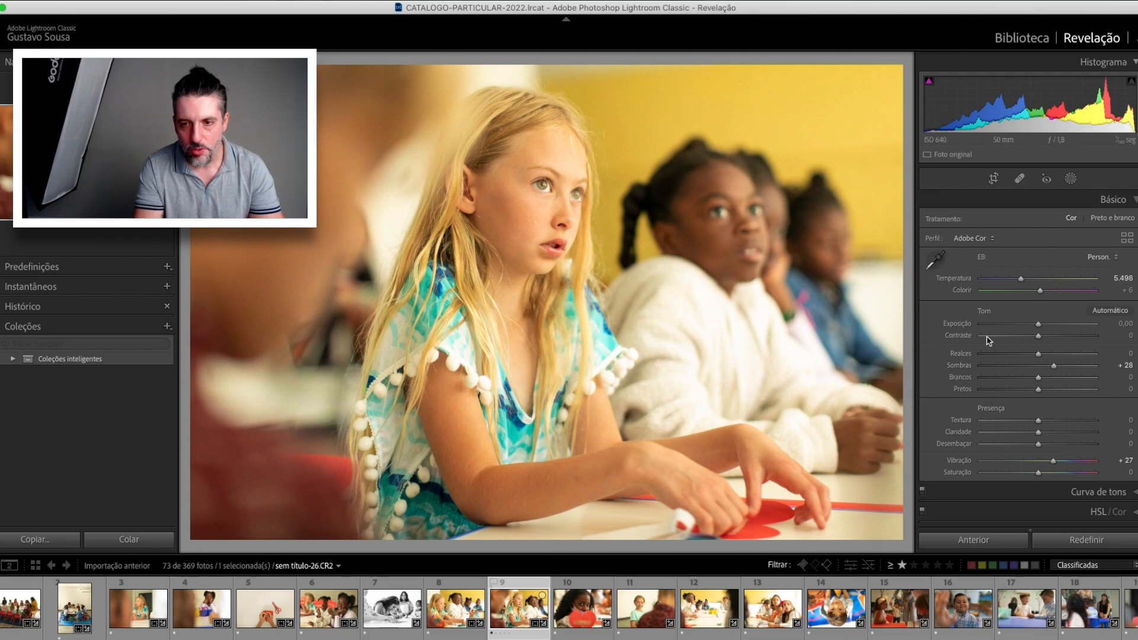
pyautogui.moveTo(1037, 353); pyautogui.dragTo(974, 356)
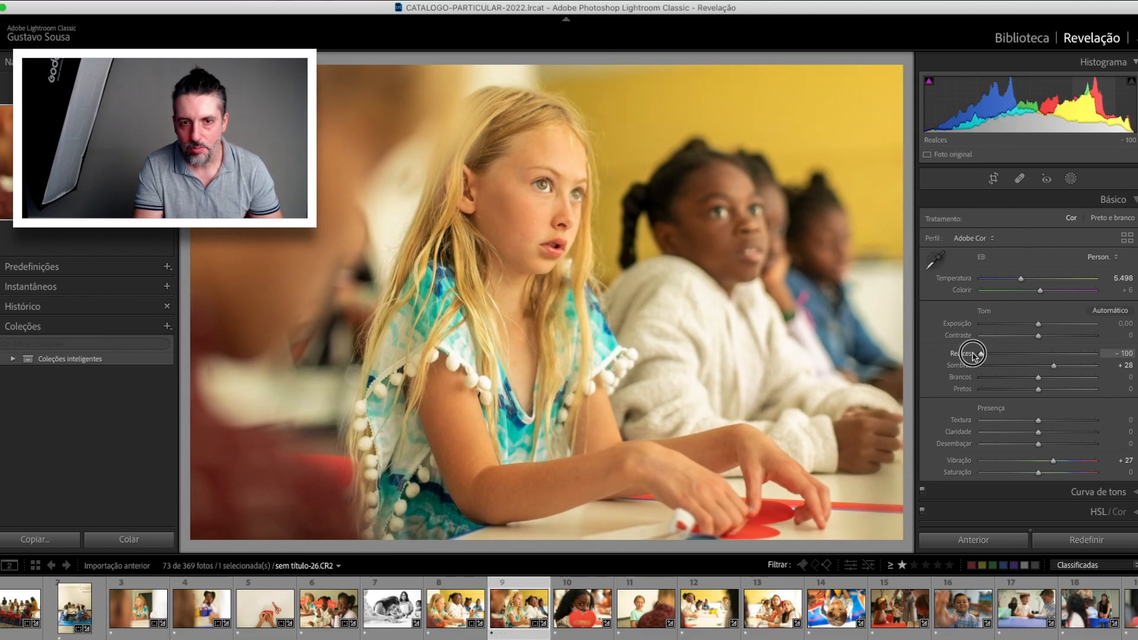
# Return to photo 1, the group of children around the table, and set Realces to -100
pyautogui.click(577, 621)
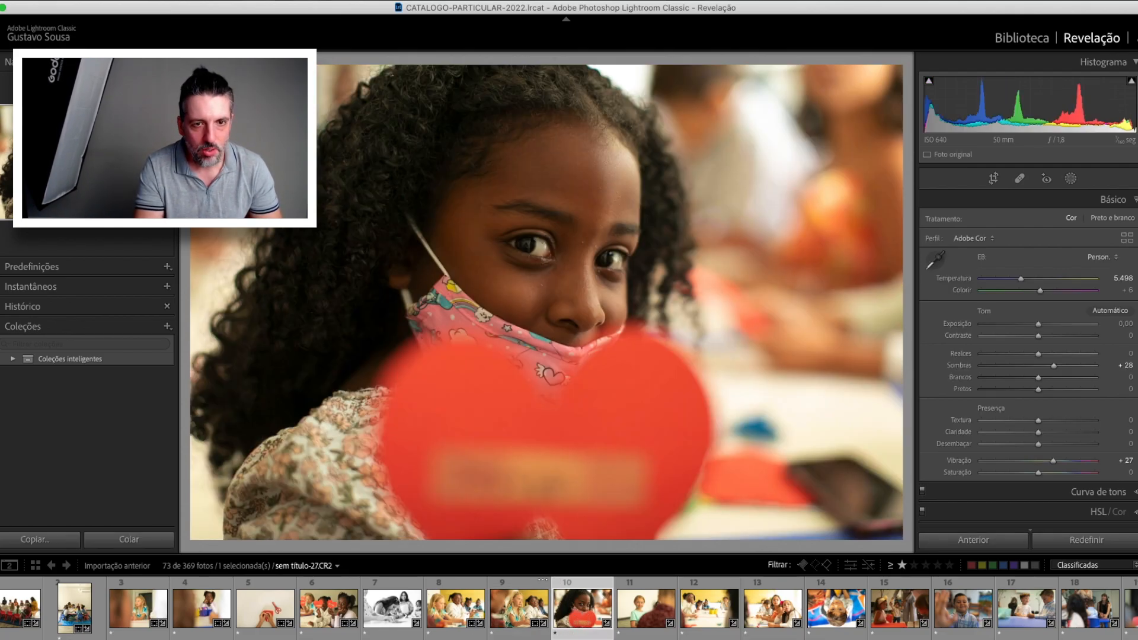
pyautogui.click(11, 604)
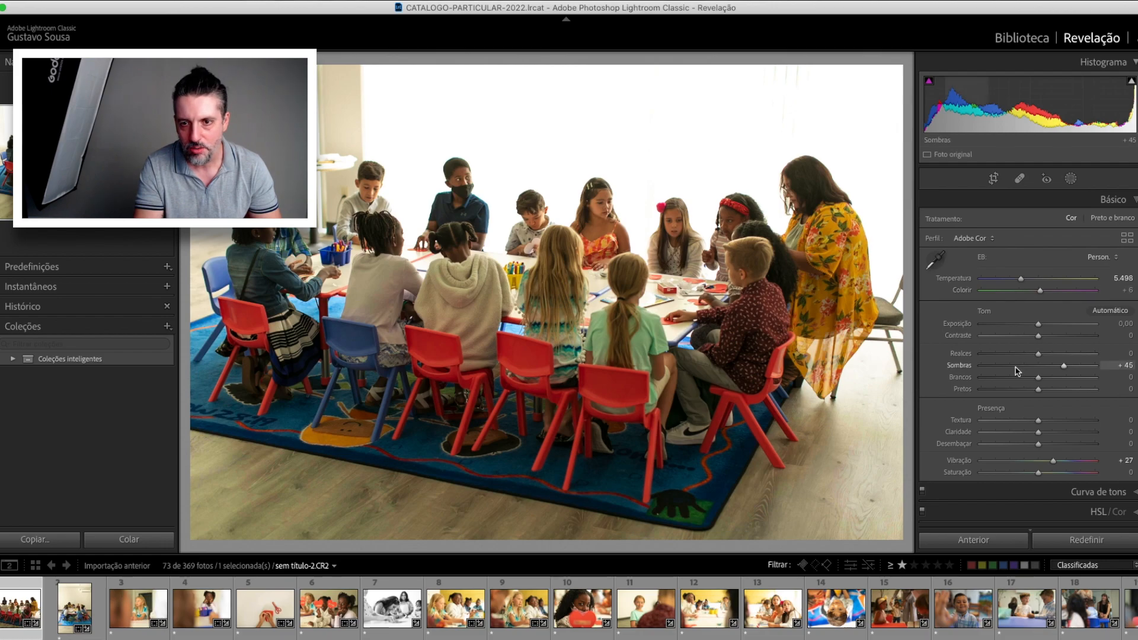
pyautogui.moveTo(1011, 353); pyautogui.dragTo(968, 358)
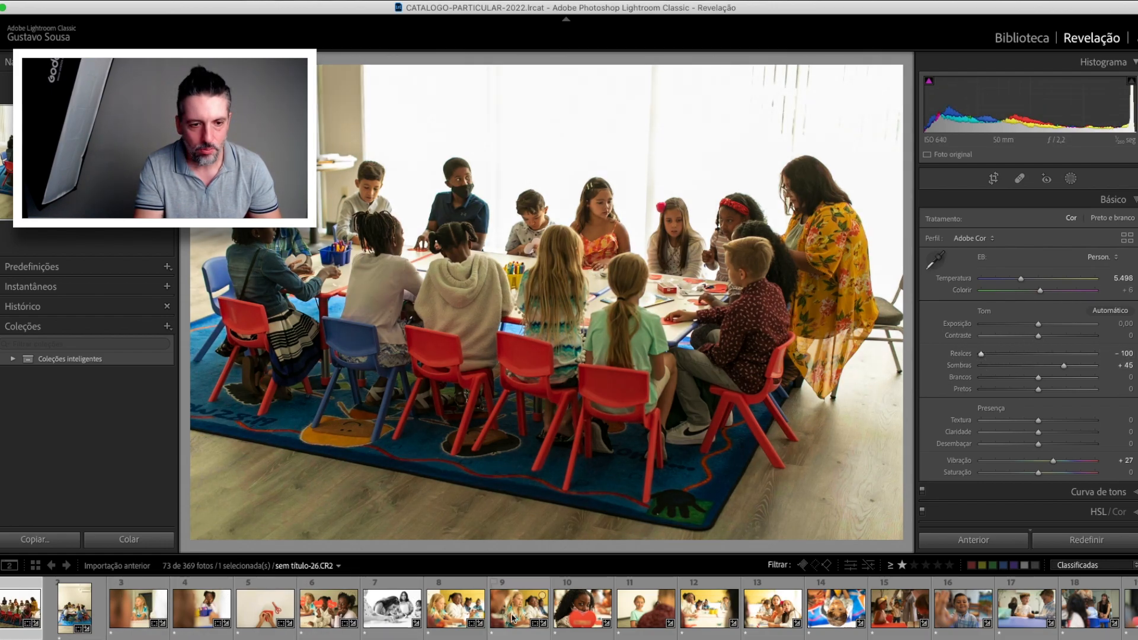
# Open photo 10, the girl holding the red heart, and try an orange saturation shift of +15
pyautogui.click(581, 610)
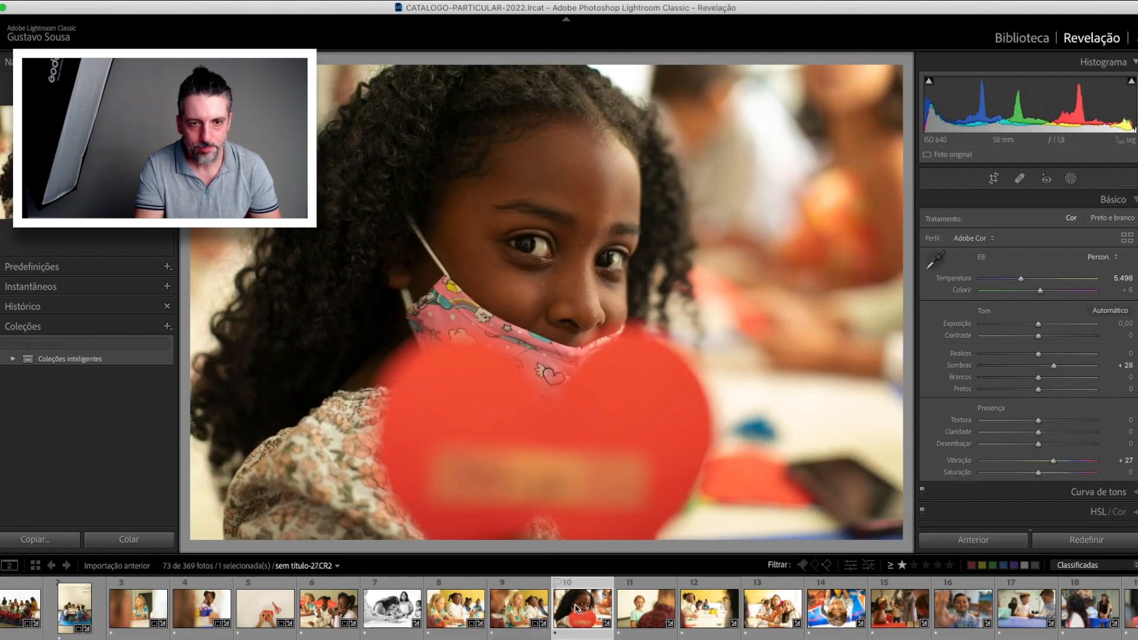
pyautogui.press('=')
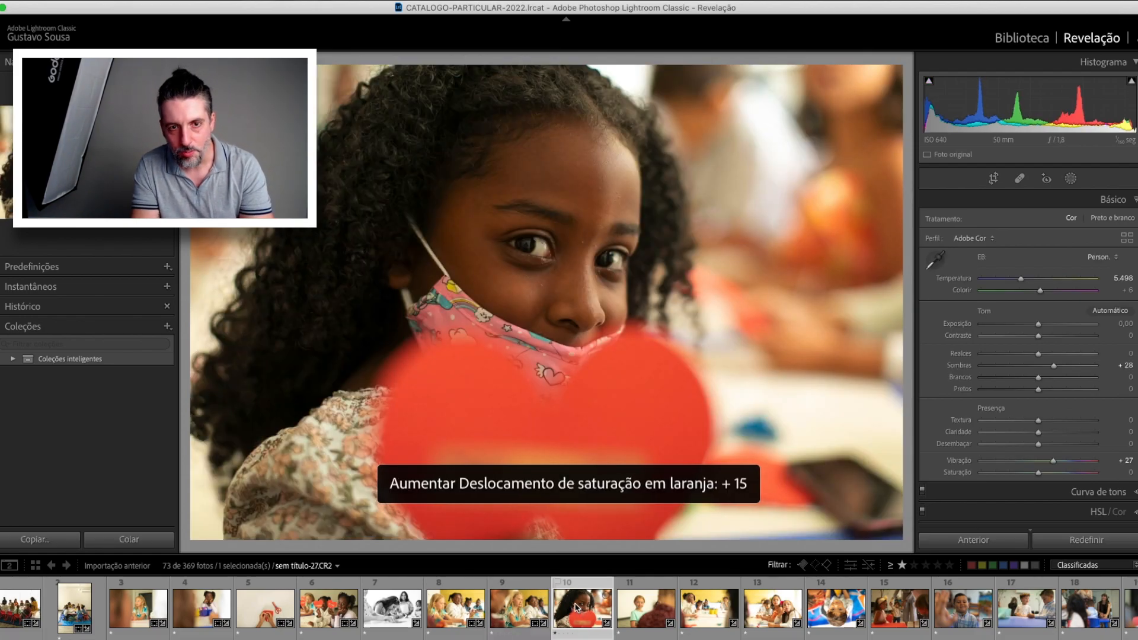
pyautogui.press('=')
pyautogui.press('-')
pyautogui.press('-')
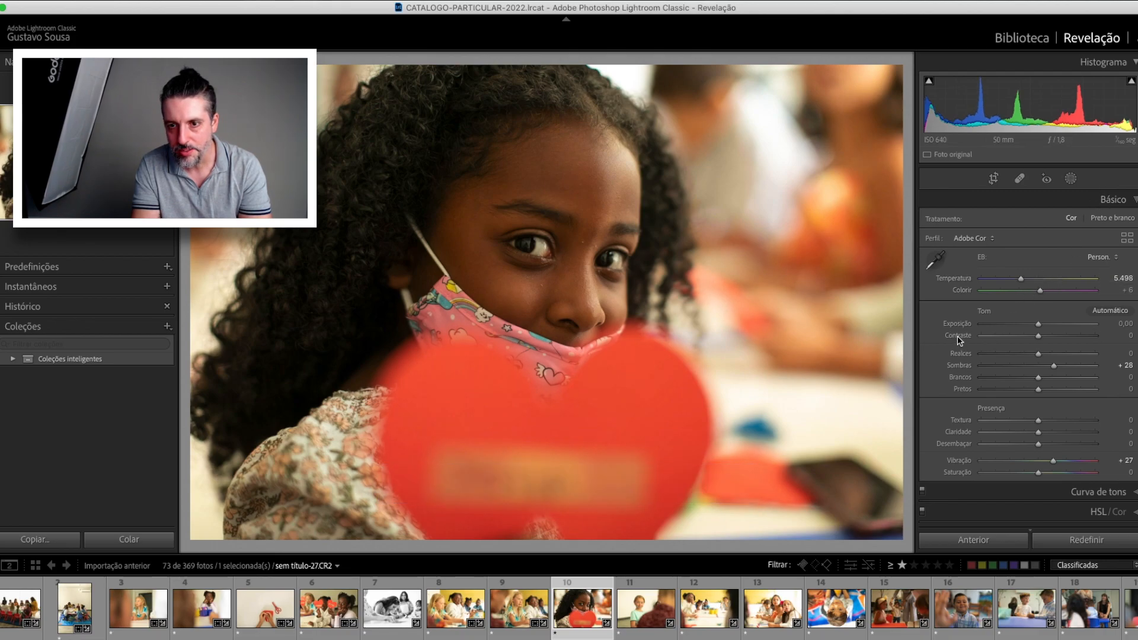
# Set Exposição to +0,40 on photo 10
pyautogui.press('=')
pyautogui.press('=')
pyautogui.press('=')
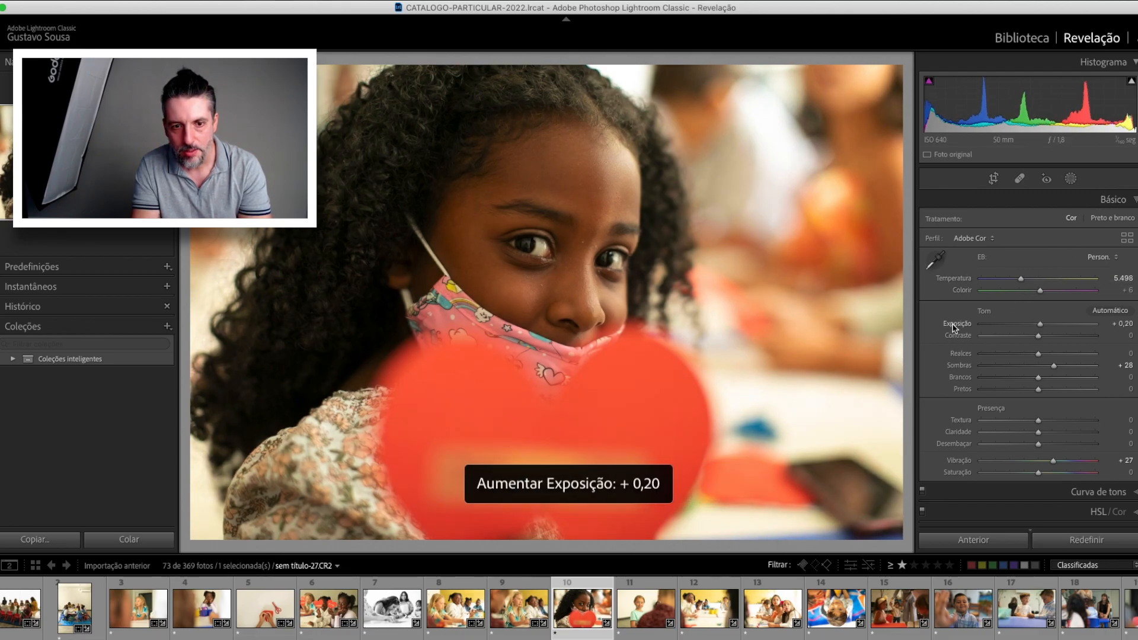
pyautogui.press('=')
pyautogui.press('=')
# Remove the spots on the girl's cheek and between her eyebrows with the Recuperar brush at Tamanho 18 and 24
pyautogui.click(558, 264)
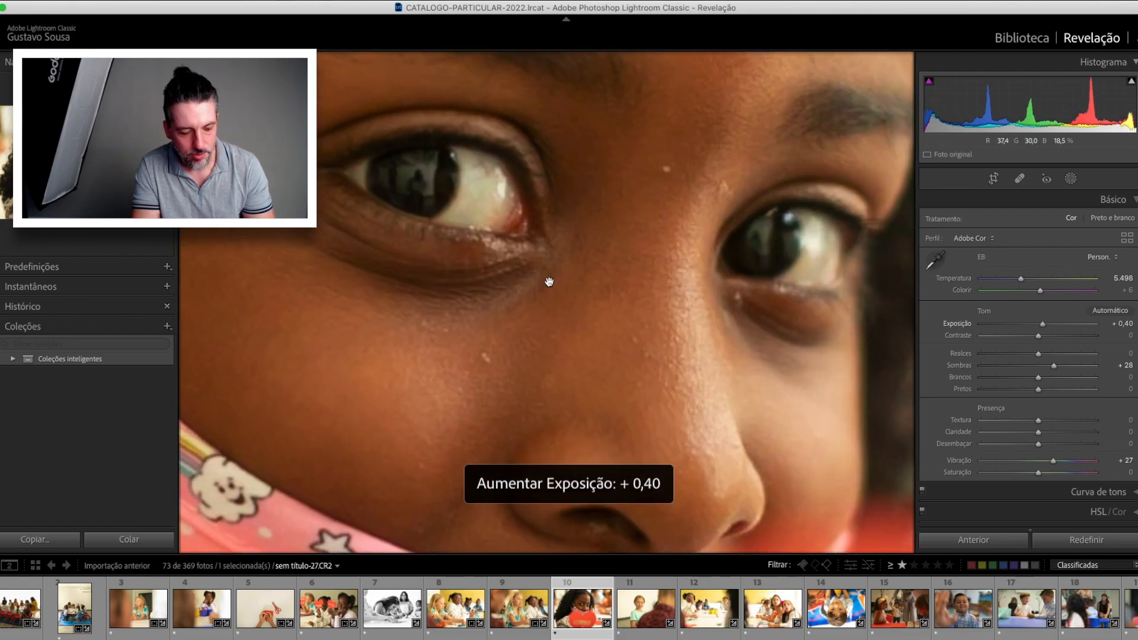
pyautogui.press('q')
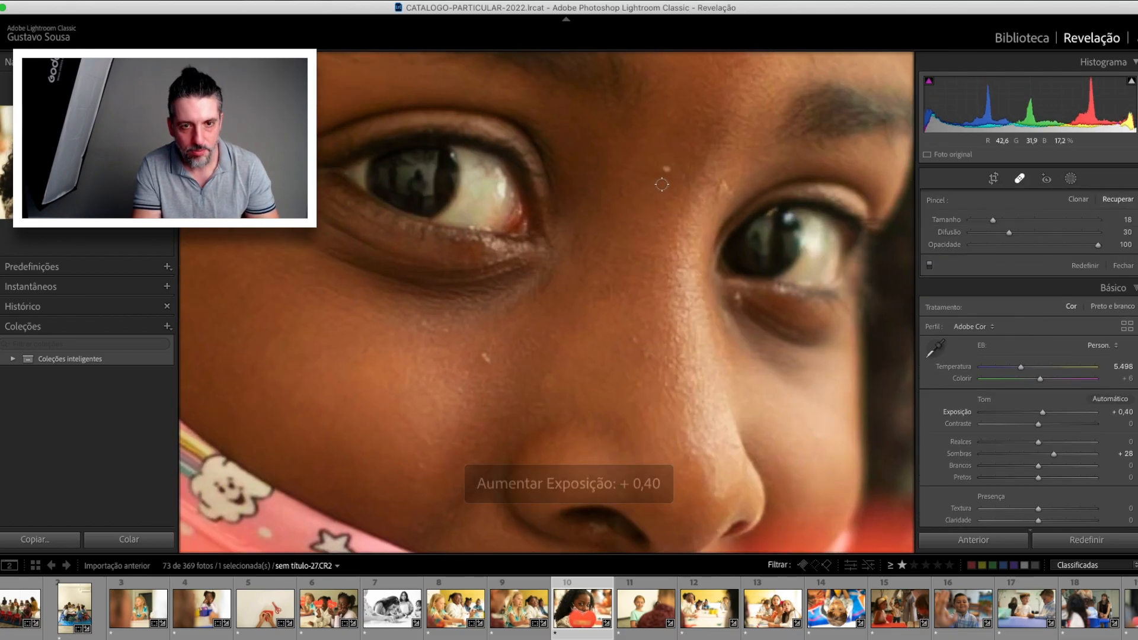
pyautogui.click(487, 360)
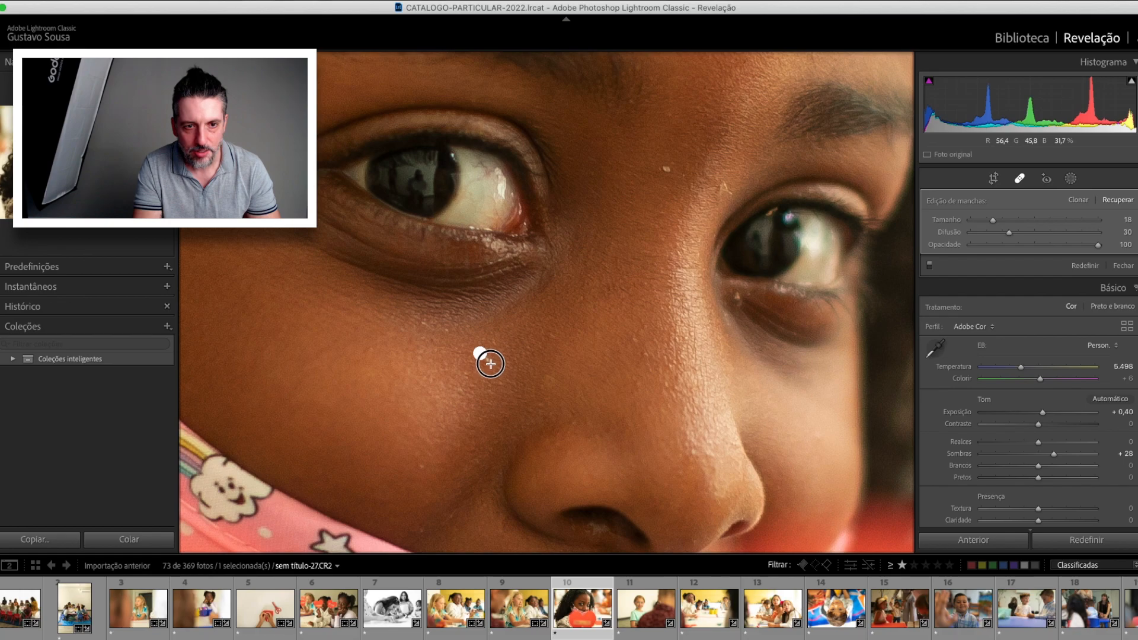
pyautogui.click(666, 170)
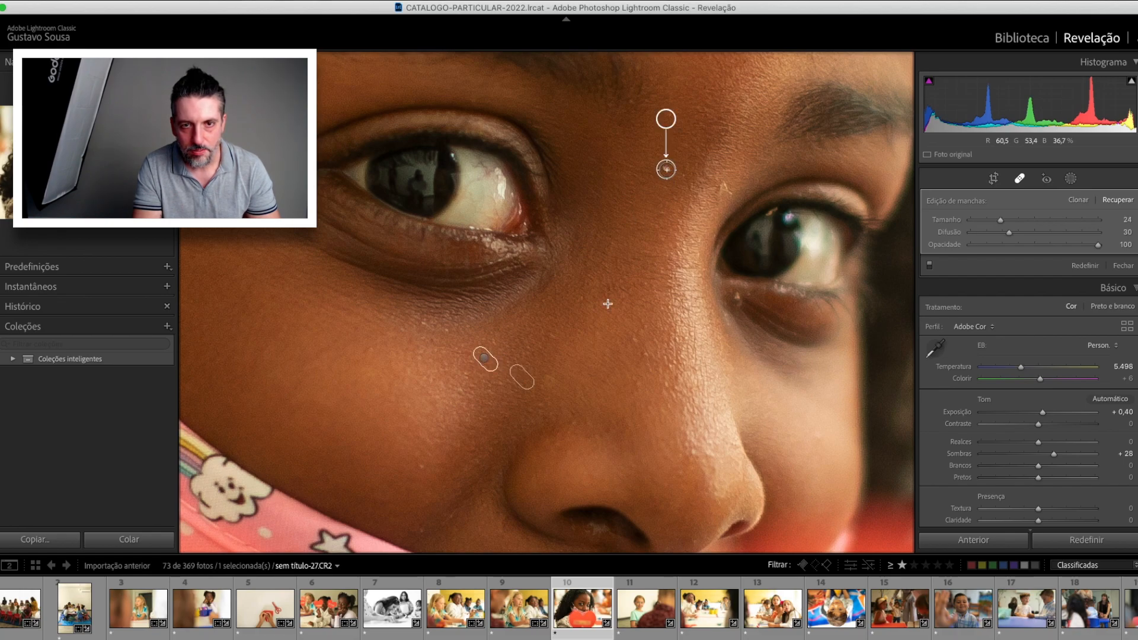
pyautogui.click(417, 463)
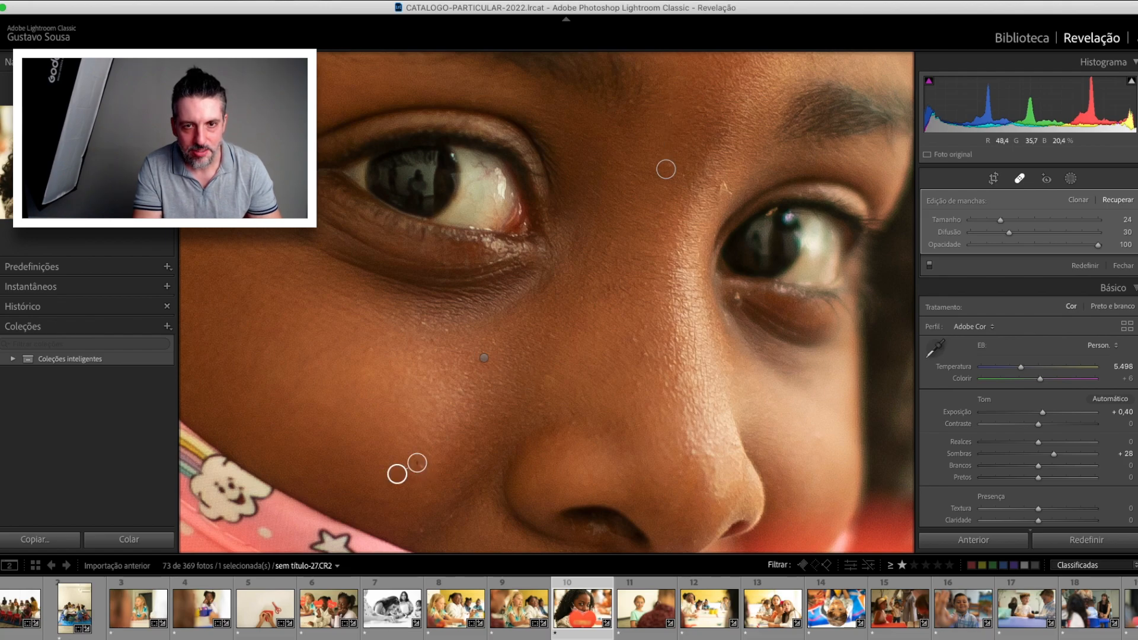
# Heal the marks above and below the inner corner of the girl's eye beside the nose at Tamanho 24 and 27
pyautogui.click(578, 250)
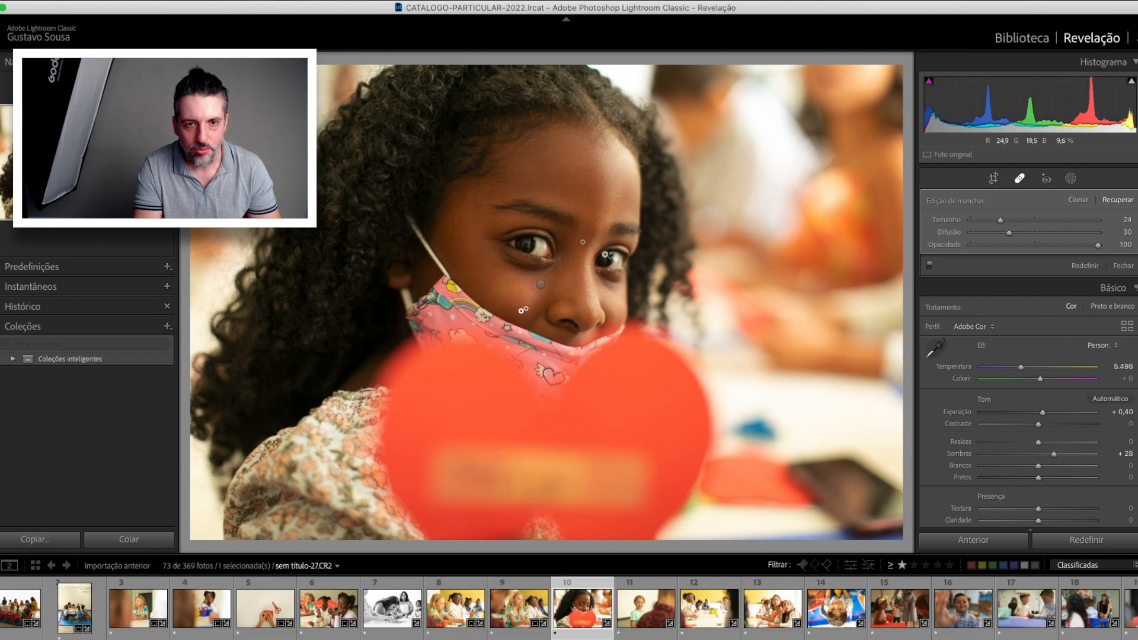
pyautogui.click(605, 255)
pyautogui.moveTo(566, 214); pyautogui.dragTo(572, 233)
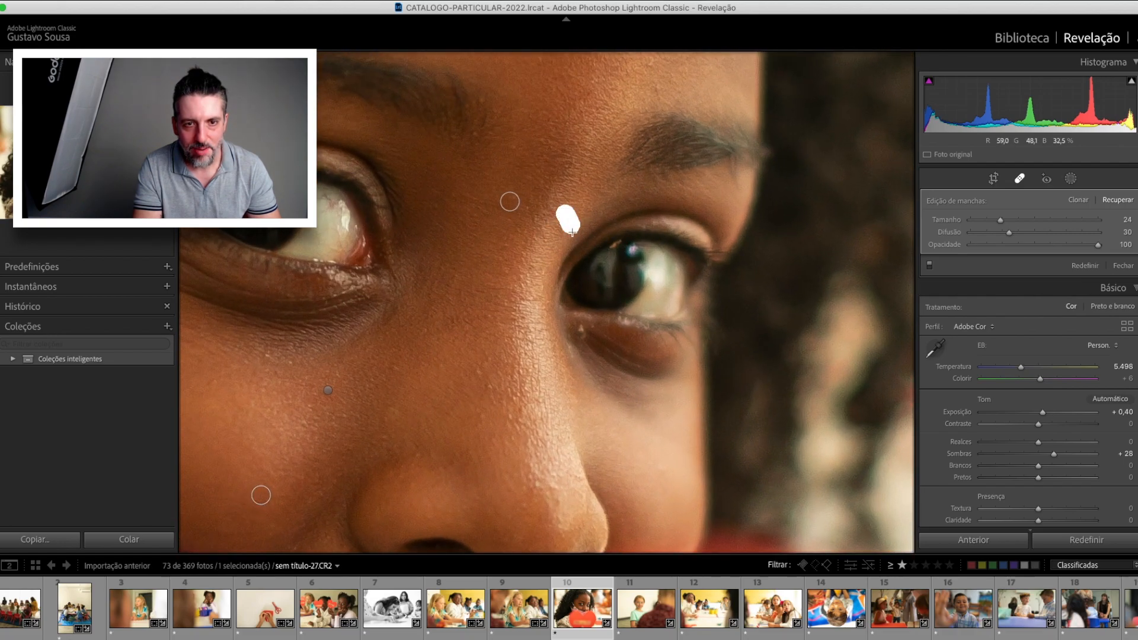
pyautogui.scroll(2, 580, 329)
pyautogui.click(580, 330)
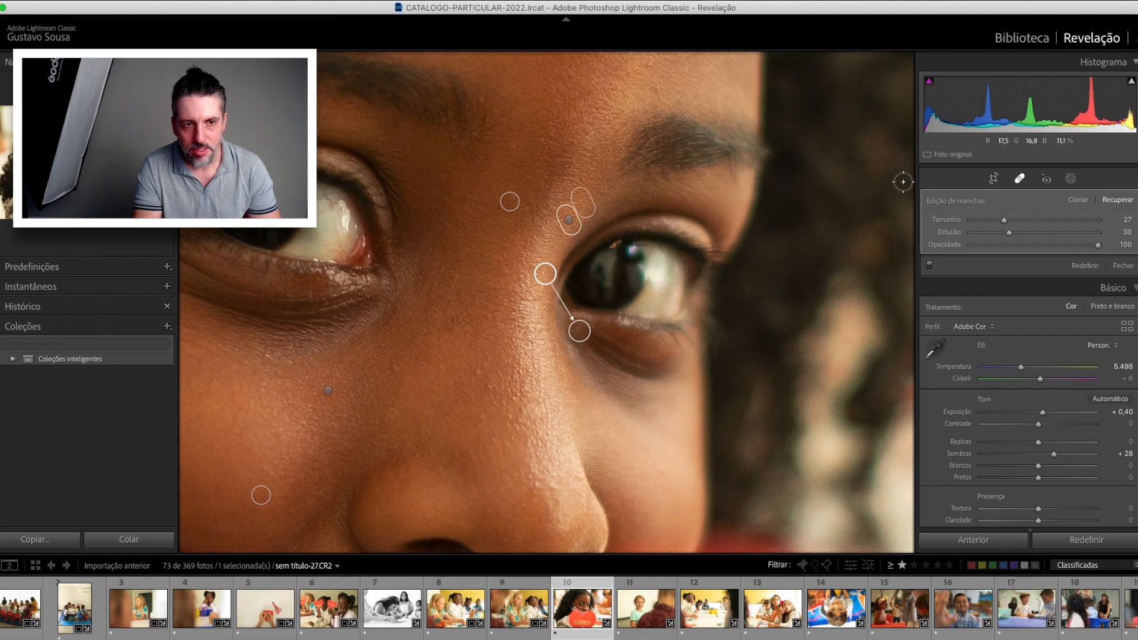
# Brighten the whites of both eyes in photo 10 with a Clareamento de dentes brush mask at Intensidade 60 and Tamanho up to 5,0
pyautogui.click(1070, 179)
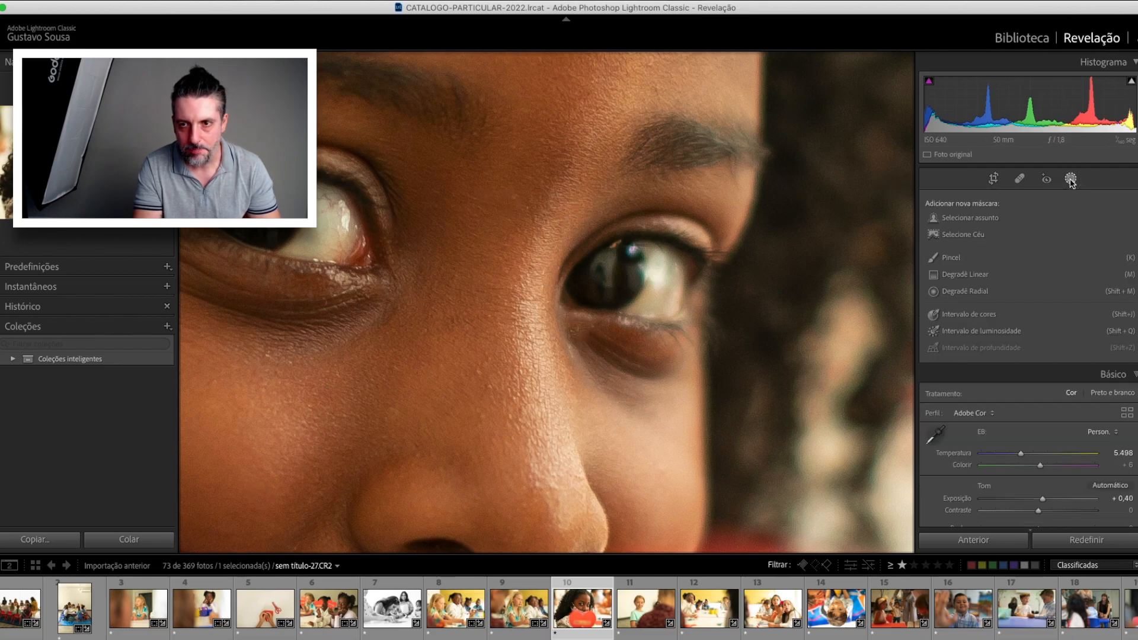
pyautogui.click(952, 258)
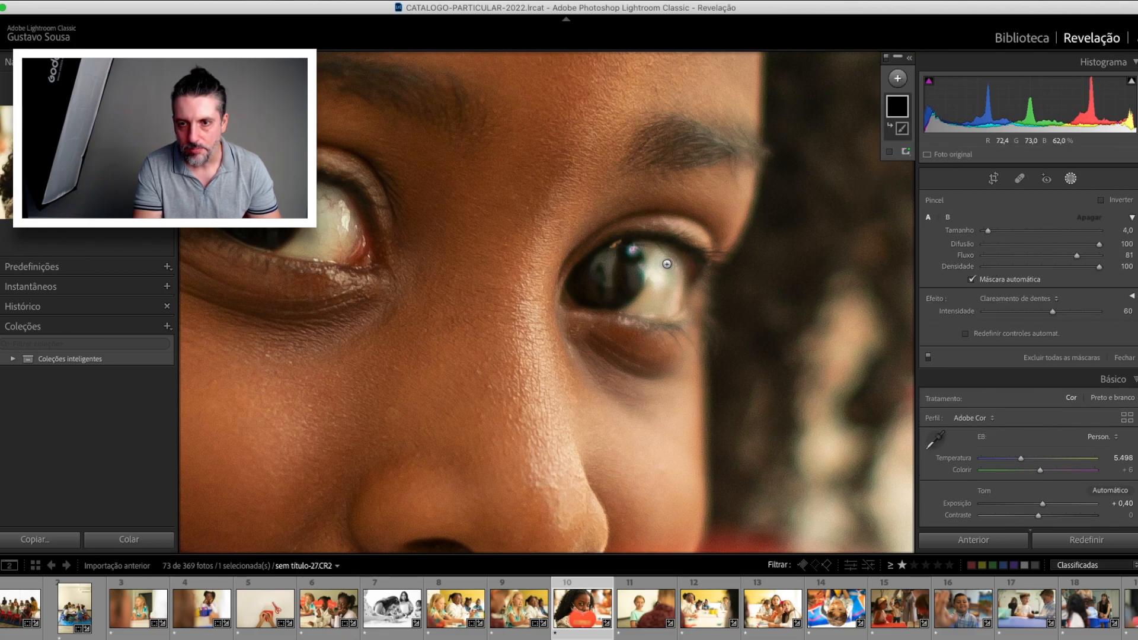
pyautogui.moveTo(653, 255)
pyautogui.mouseDown()
pyautogui.moveTo(663, 283)
pyautogui.moveTo(643, 307)
pyautogui.moveTo(671, 292)
pyautogui.moveTo(658, 251)
pyautogui.moveTo(674, 305)
pyautogui.moveTo(647, 246)
pyautogui.moveTo(668, 297)
pyautogui.moveTo(638, 307)
pyautogui.moveTo(670, 268)
pyautogui.mouseUp()
pyautogui.moveTo(306, 238)
pyautogui.mouseDown()
pyautogui.moveTo(318, 191)
pyautogui.moveTo(350, 207)
pyautogui.moveTo(353, 256)
pyautogui.moveTo(335, 213)
pyautogui.moveTo(333, 227)
pyautogui.moveTo(338, 178)
pyautogui.moveTo(364, 257)
pyautogui.moveTo(325, 231)
pyautogui.moveTo(300, 250)
pyautogui.moveTo(351, 255)
pyautogui.moveTo(306, 254)
pyautogui.moveTo(373, 232)
pyautogui.moveTo(323, 193)
pyautogui.moveTo(347, 228)
pyautogui.mouseUp()
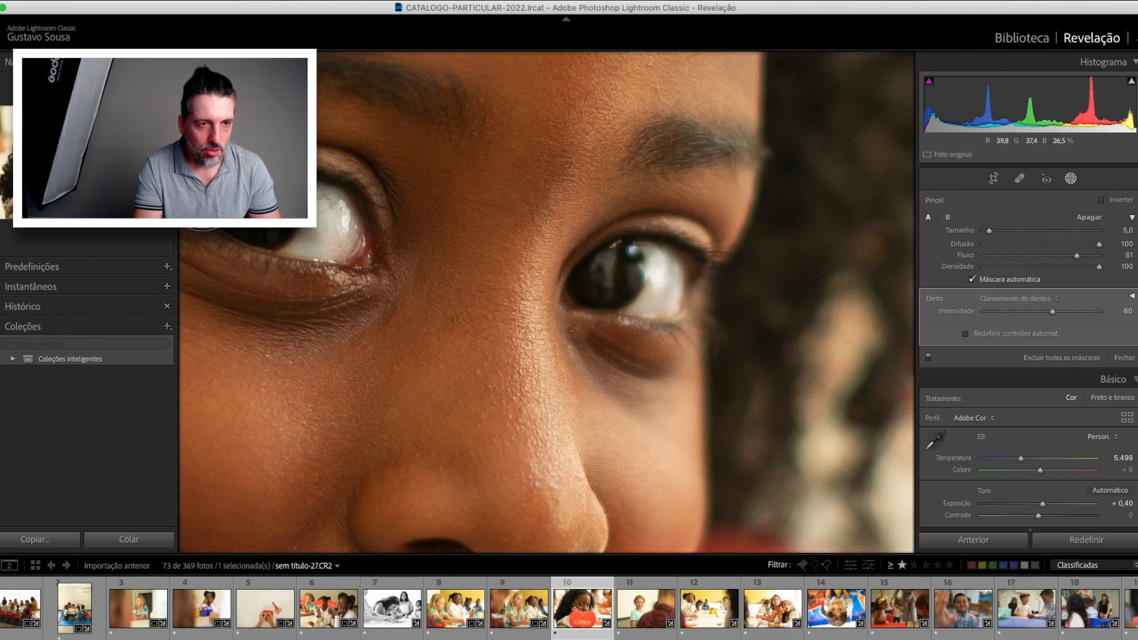
pyautogui.press('z')
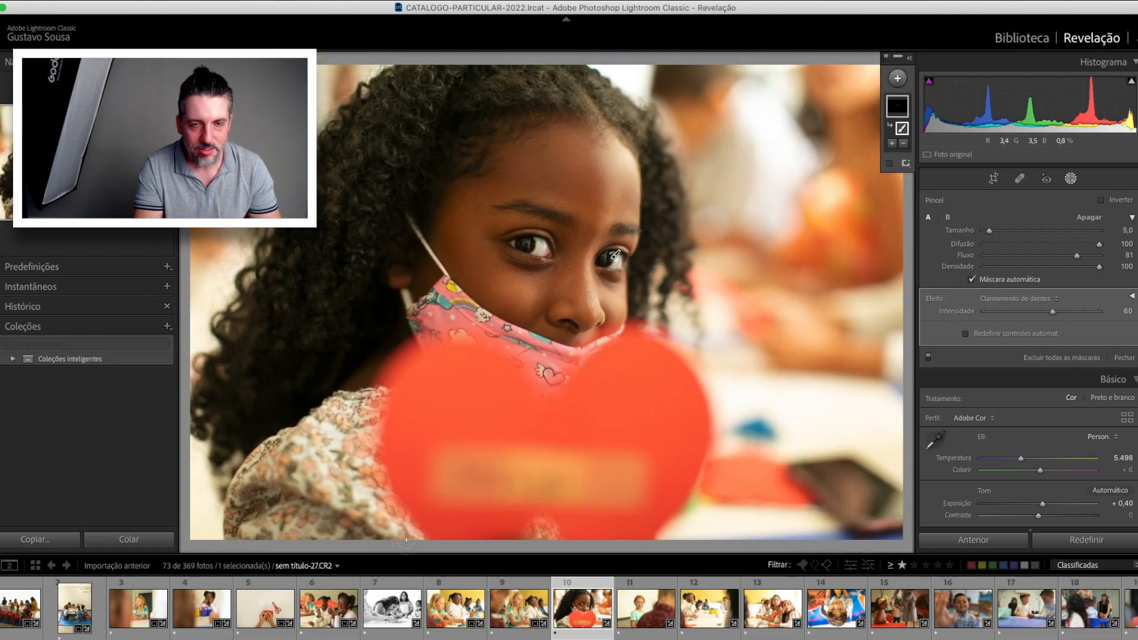
# Straighten photo 11 to an angle of about -1,38 and tighten its crop, repositioning the girl lower in the frame
pyautogui.click(650, 609)
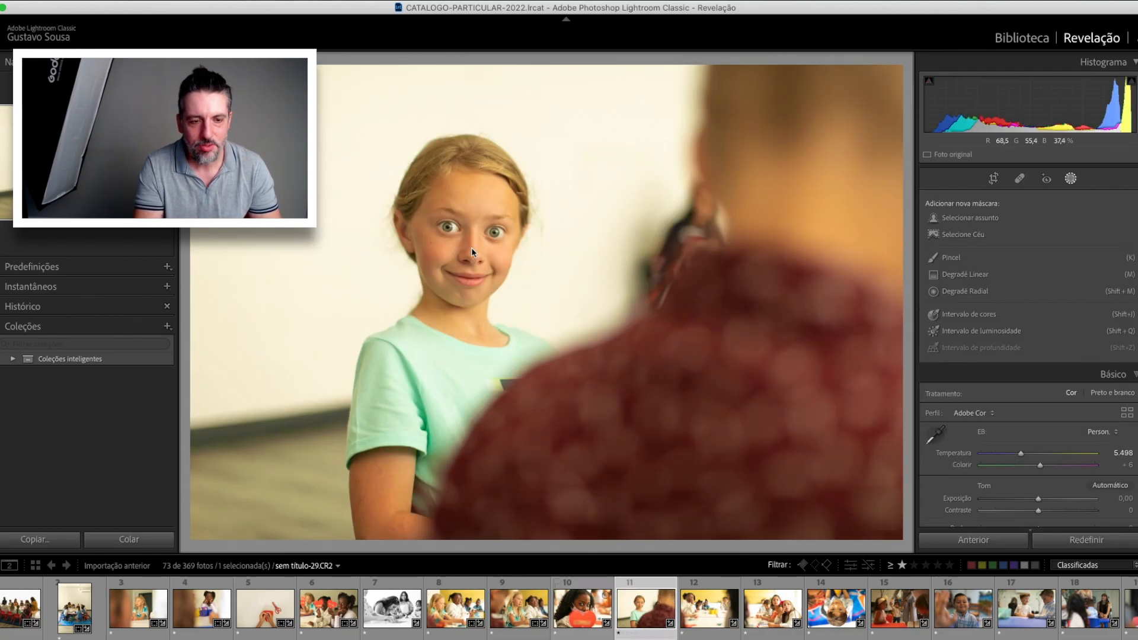
pyautogui.press('r')
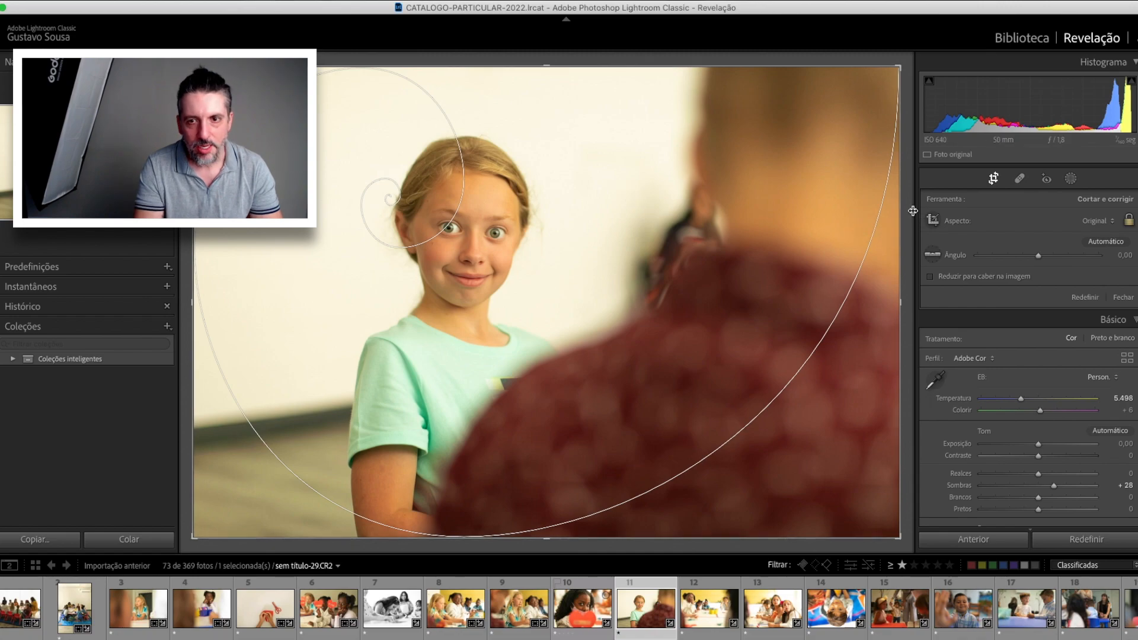
pyautogui.moveTo(907, 209); pyautogui.dragTo(907, 198)
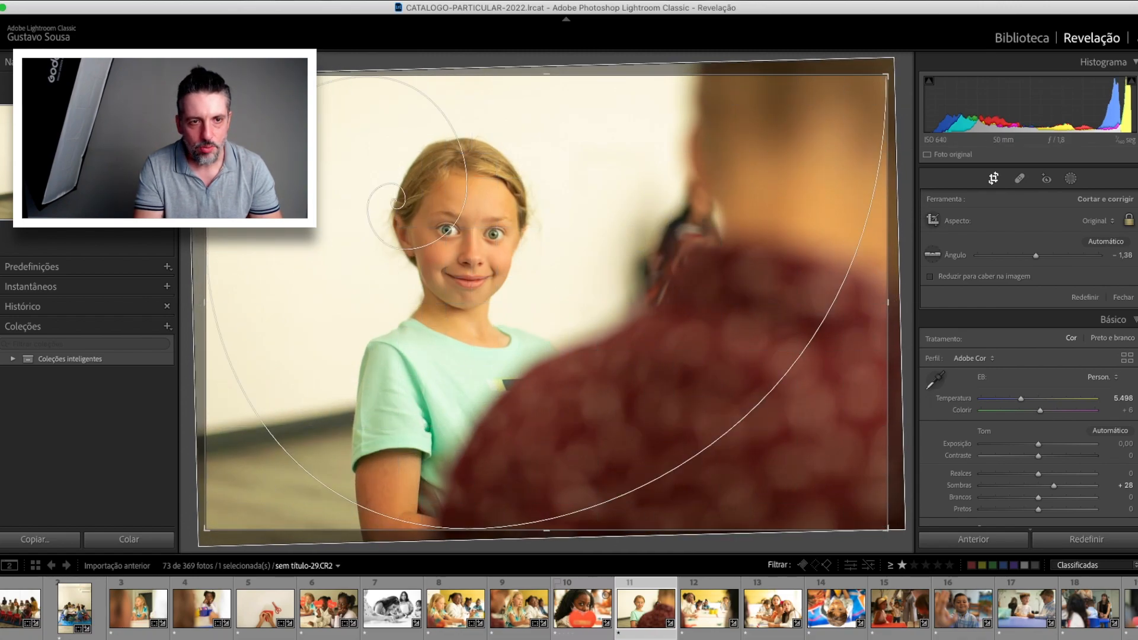
pyautogui.moveTo(205, 75); pyautogui.dragTo(251, 105)
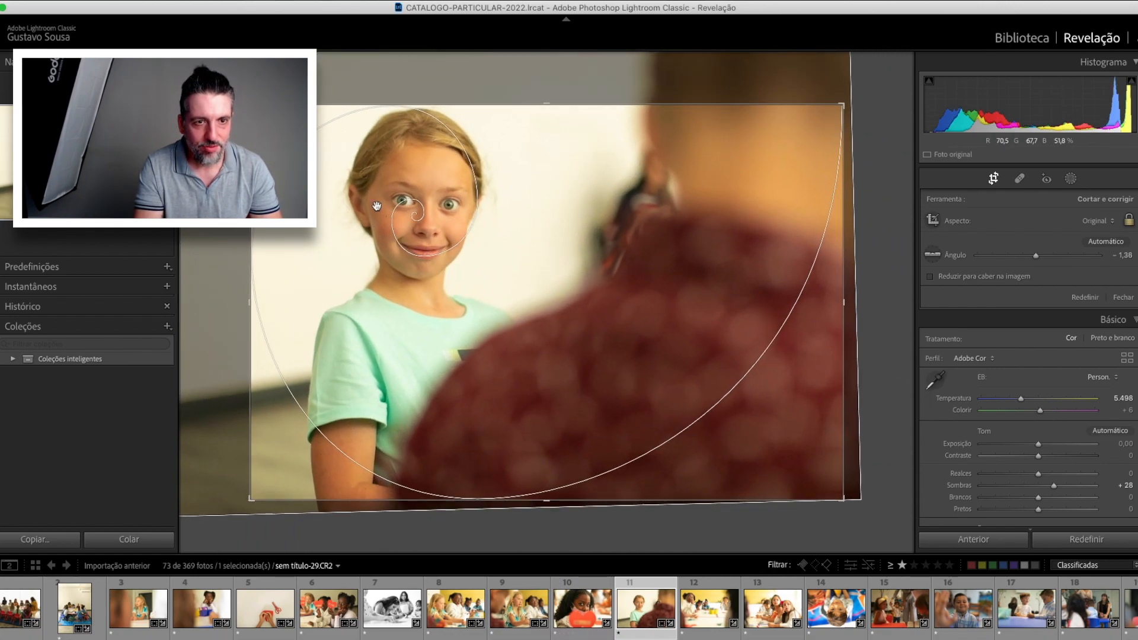
pyautogui.moveTo(377, 207); pyautogui.dragTo(372, 242)
pyautogui.press('Return')
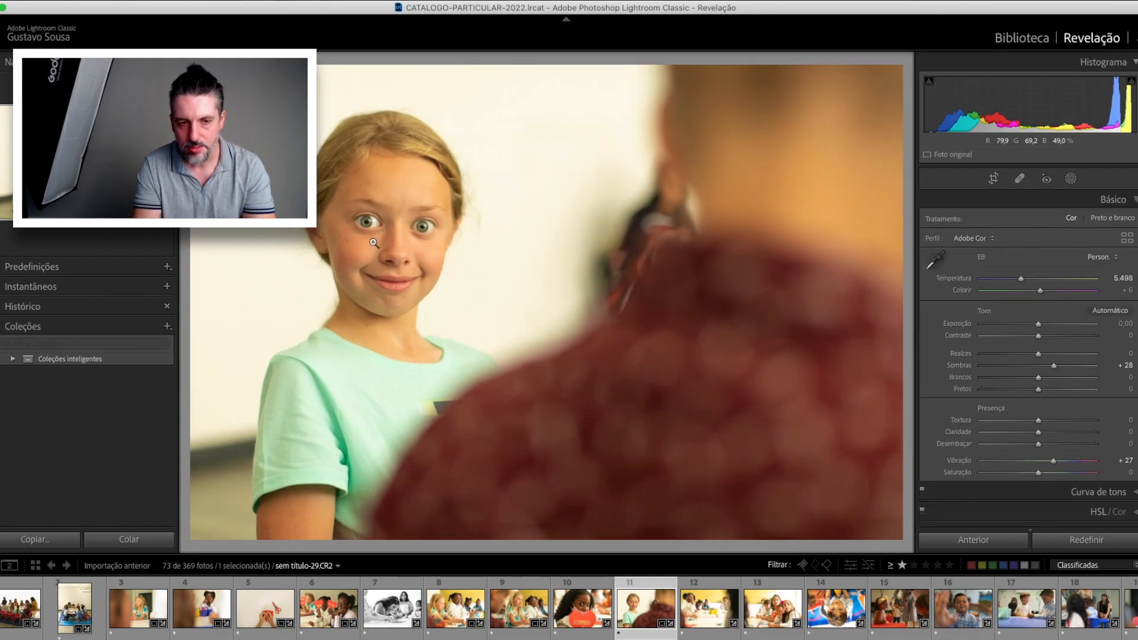
# Brighten the whites of both eyes in photo 11 with a Clareamento de dentes brush mask at Intensidade 60 and Tamanho 5,0
pyautogui.click(379, 213)
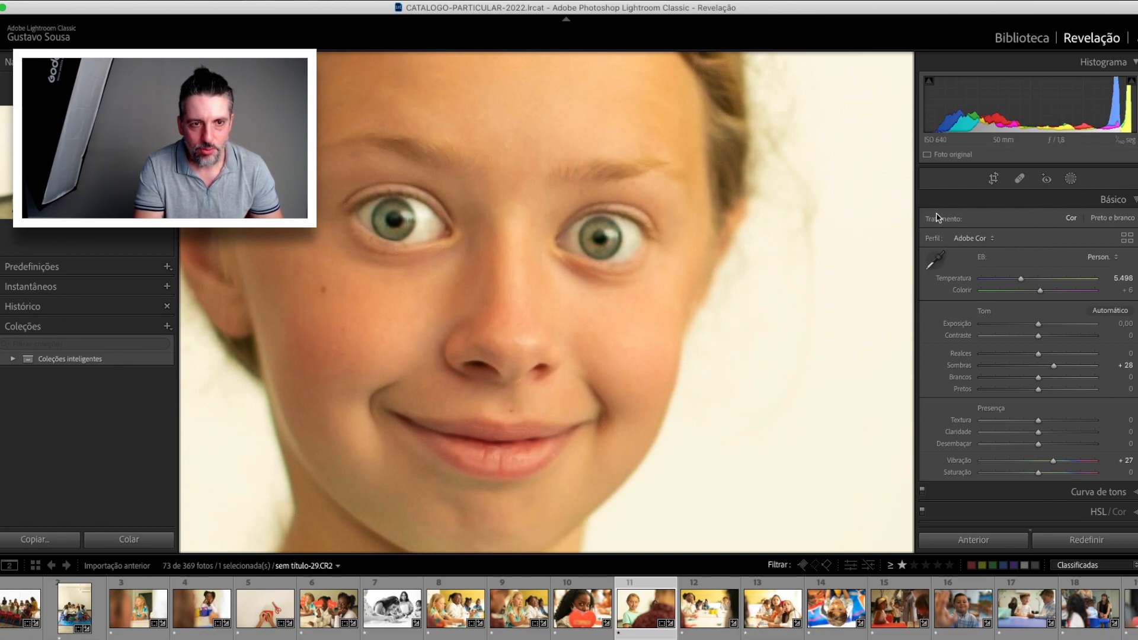
pyautogui.click(1071, 178)
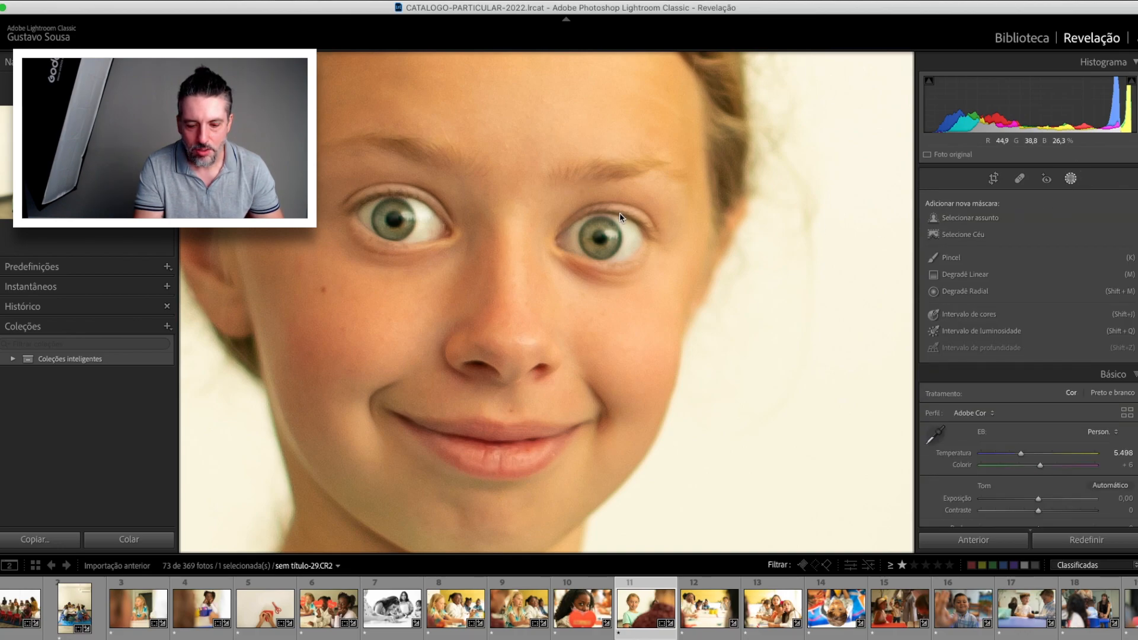
pyautogui.press('k')
pyautogui.moveTo(619, 255)
pyautogui.mouseDown()
pyautogui.moveTo(625, 224)
pyautogui.moveTo(609, 213)
pyautogui.moveTo(569, 243)
pyautogui.mouseUp()
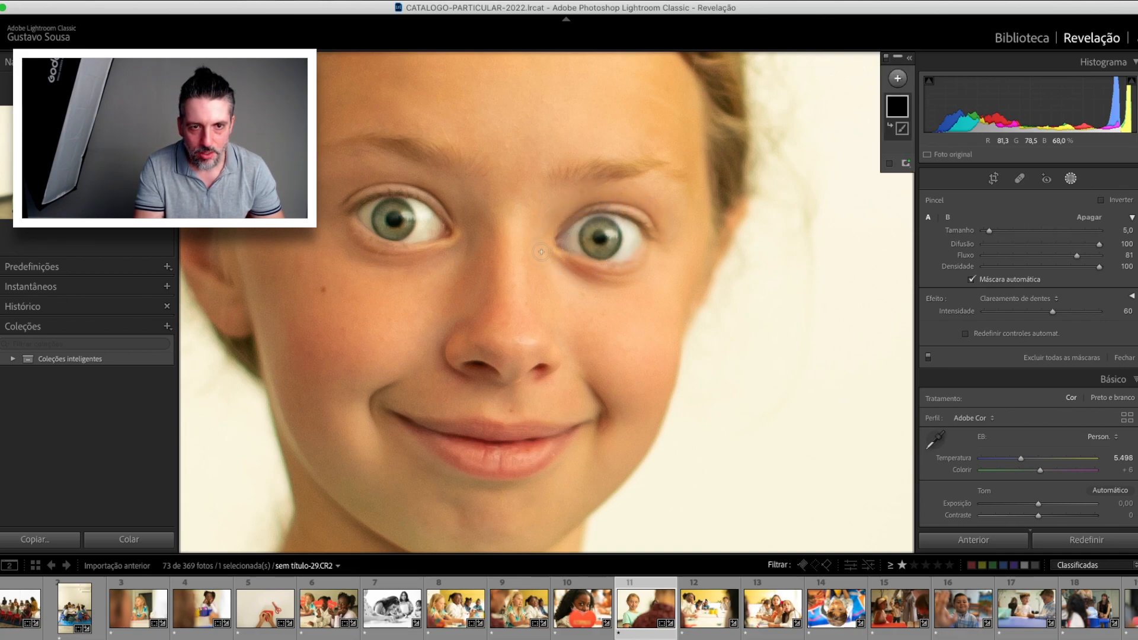
pyautogui.moveTo(412, 234)
pyautogui.mouseDown()
pyautogui.moveTo(424, 229)
pyautogui.moveTo(406, 216)
pyautogui.moveTo(427, 234)
pyautogui.moveTo(442, 225)
pyautogui.mouseUp()
pyautogui.moveTo(370, 207); pyautogui.dragTo(372, 206)
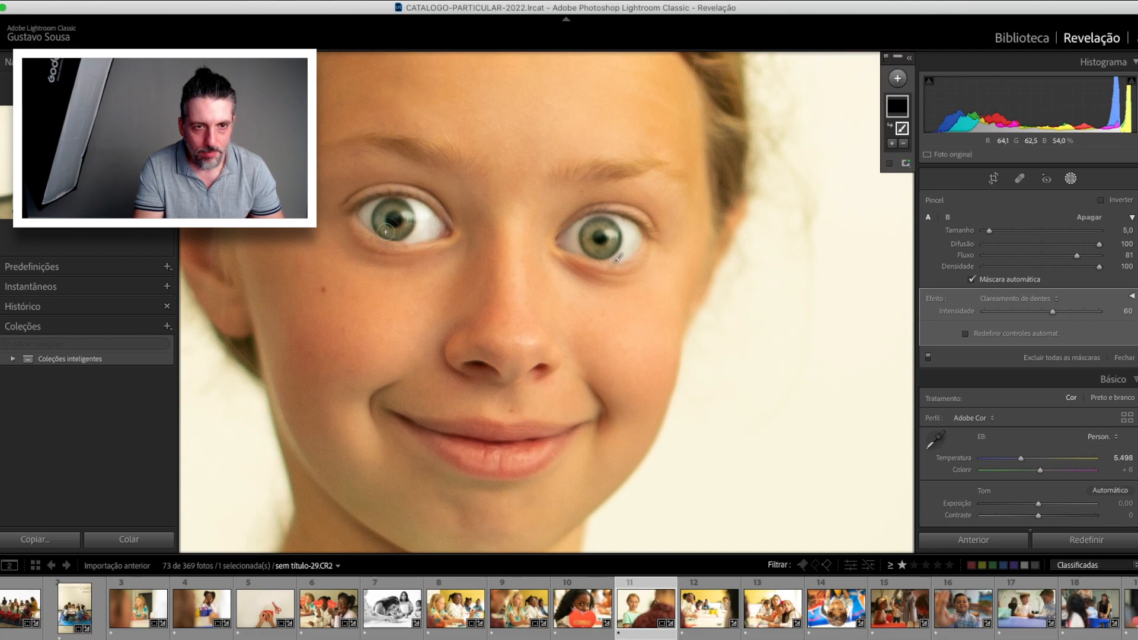
# Paint both irises in photo 11 with a second brush mask using Aprimoramento da íris at Tamanho 3,0, and set its Intensidade to 73
pyautogui.click(898, 78)
pyautogui.click(907, 143)
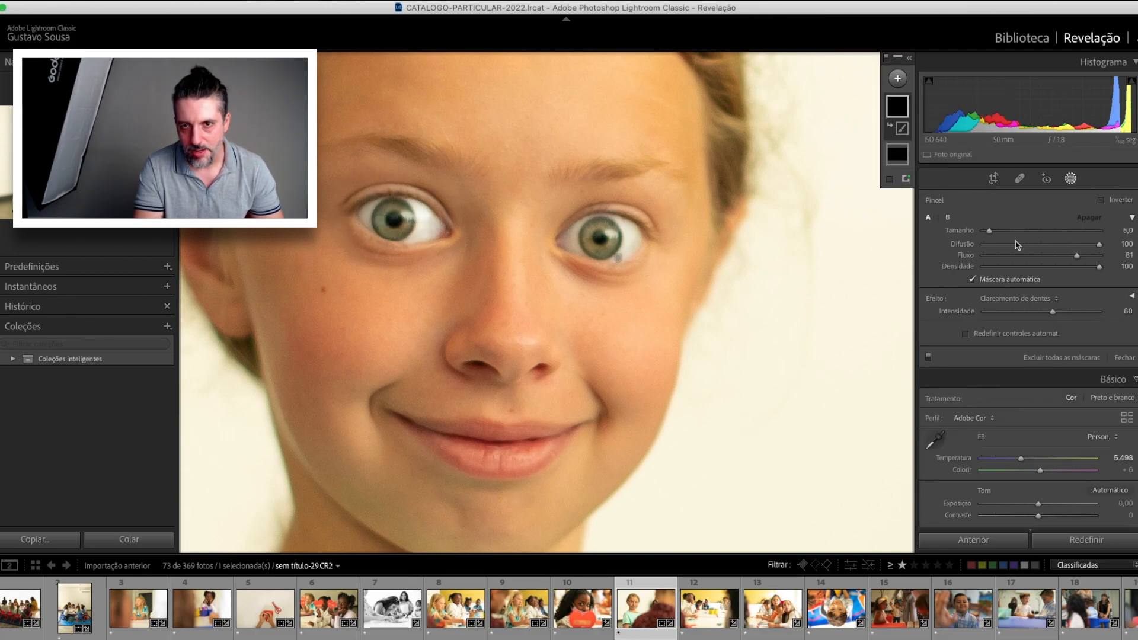
pyautogui.click(1016, 297)
pyautogui.click(1026, 251)
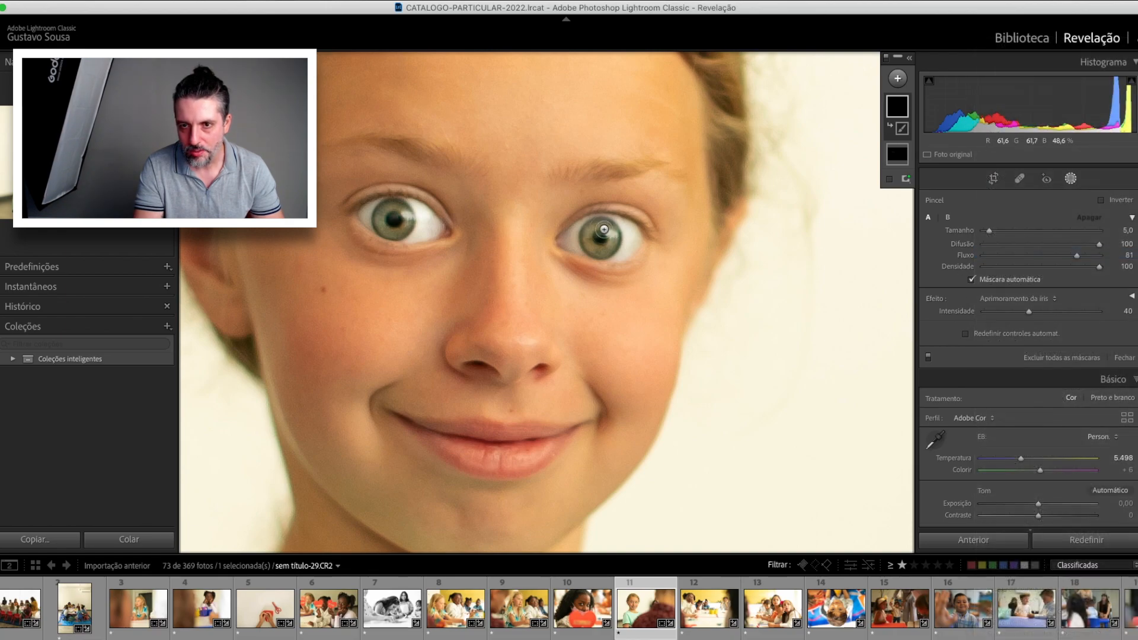
pyautogui.moveTo(597, 227)
pyautogui.mouseDown()
pyautogui.moveTo(610, 226)
pyautogui.moveTo(612, 244)
pyautogui.moveTo(592, 245)
pyautogui.moveTo(616, 232)
pyautogui.moveTo(599, 242)
pyautogui.moveTo(595, 227)
pyautogui.mouseUp()
pyautogui.moveTo(402, 217)
pyautogui.mouseDown()
pyautogui.moveTo(376, 219)
pyautogui.moveTo(400, 215)
pyautogui.moveTo(412, 231)
pyautogui.mouseUp()
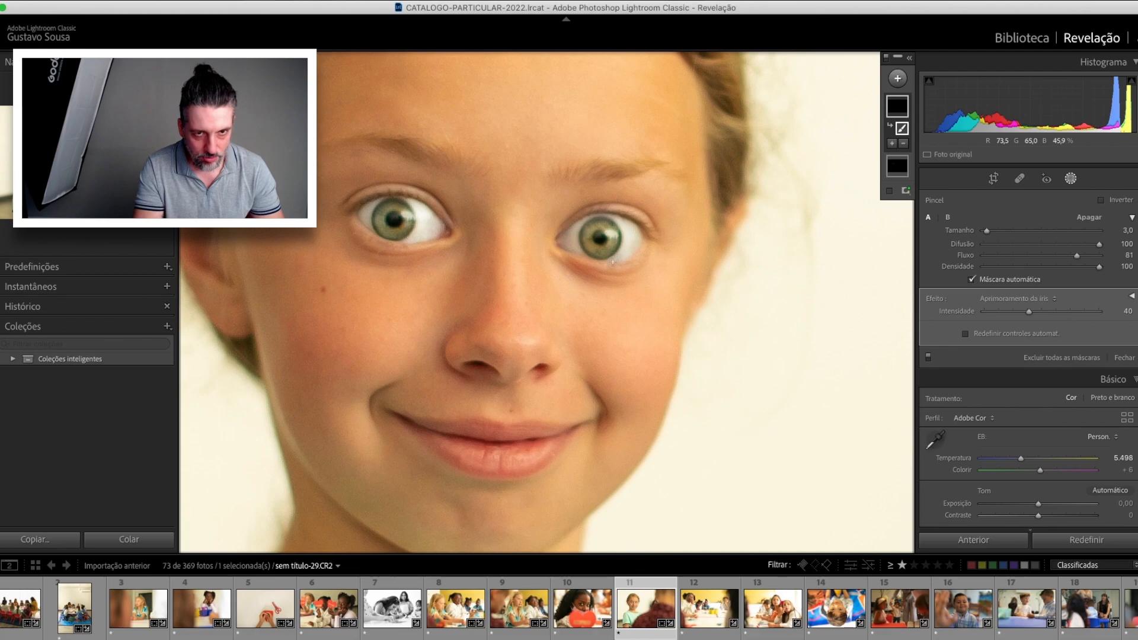
pyautogui.moveTo(1034, 313); pyautogui.dragTo(1065, 314)
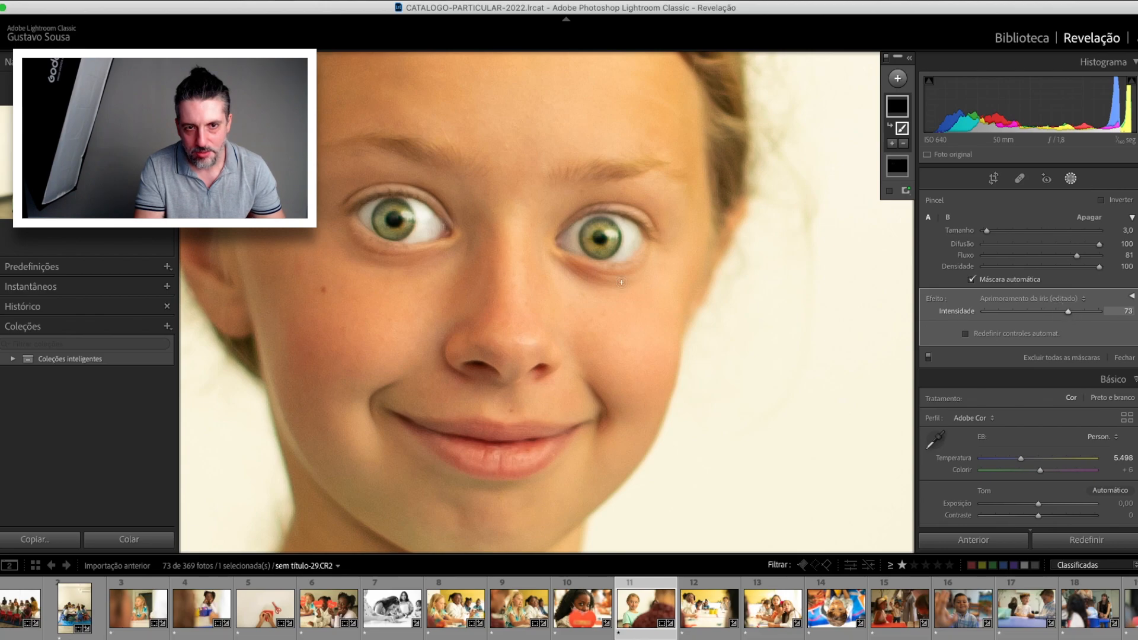
# Compare photo 11 before and after the edits and set the iris mask's Intensidade to 57
pyautogui.press('z')
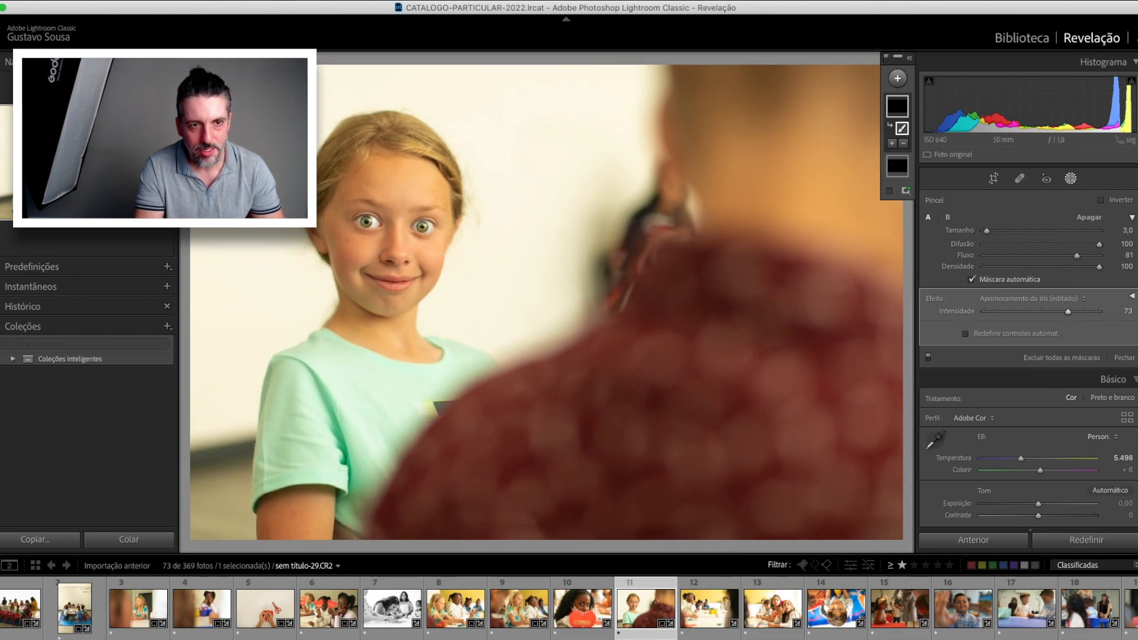
pyautogui.press('\\')
pyautogui.press('\\')
pyautogui.press('\\')
pyautogui.press('\\')
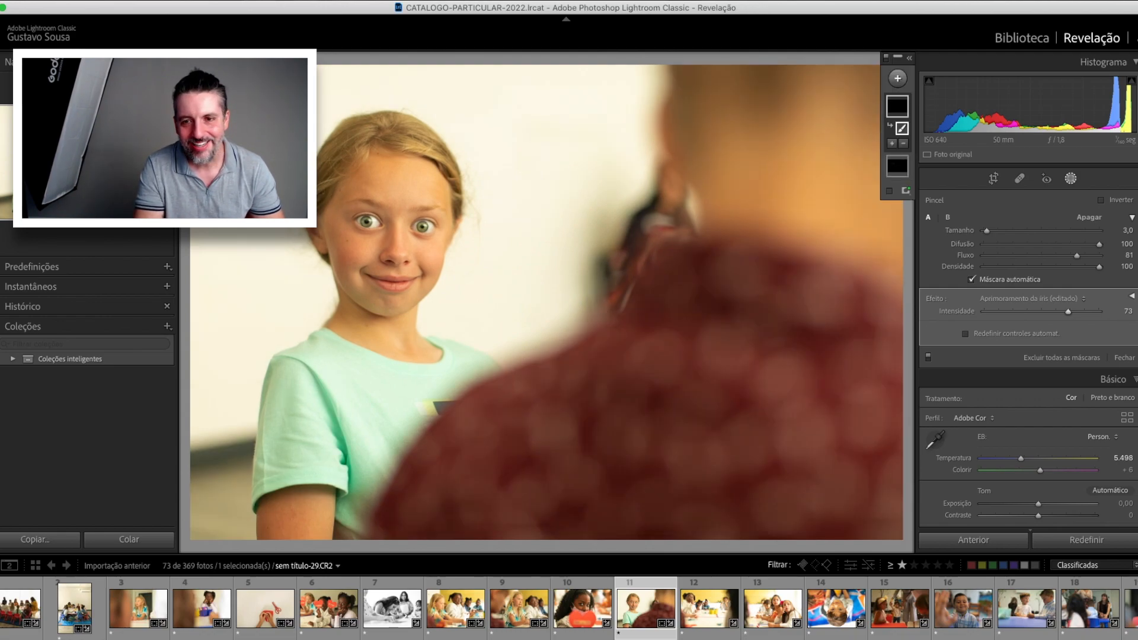
pyautogui.moveTo(1070, 313); pyautogui.dragTo(1047, 316)
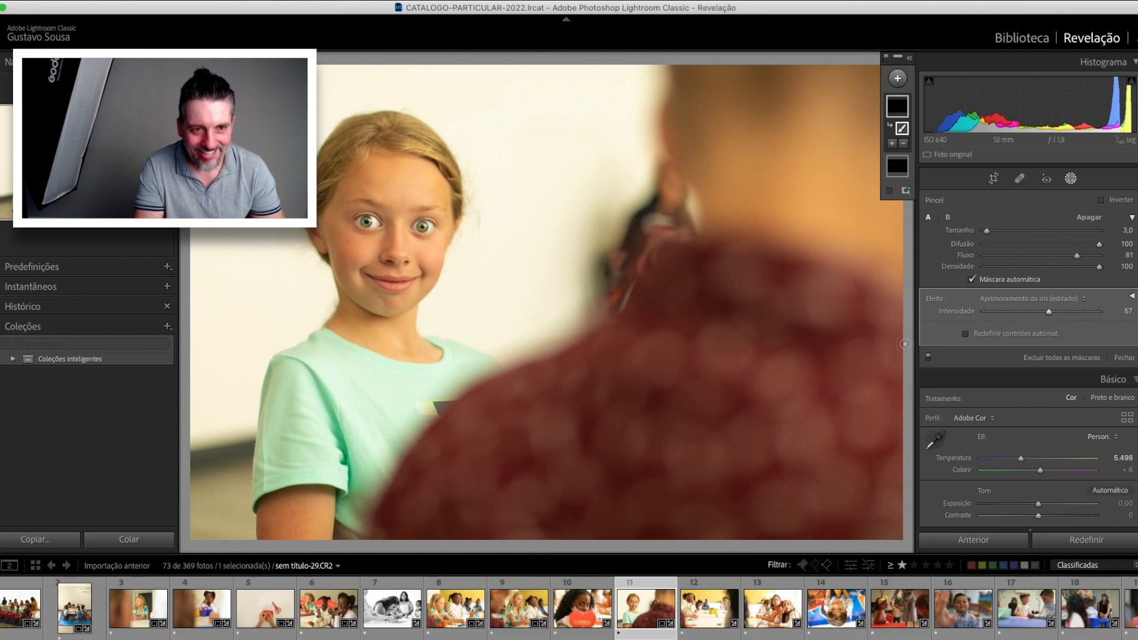
# Try a tighter crop around the girl in photo 11 and undo that crop change
pyautogui.press('r')
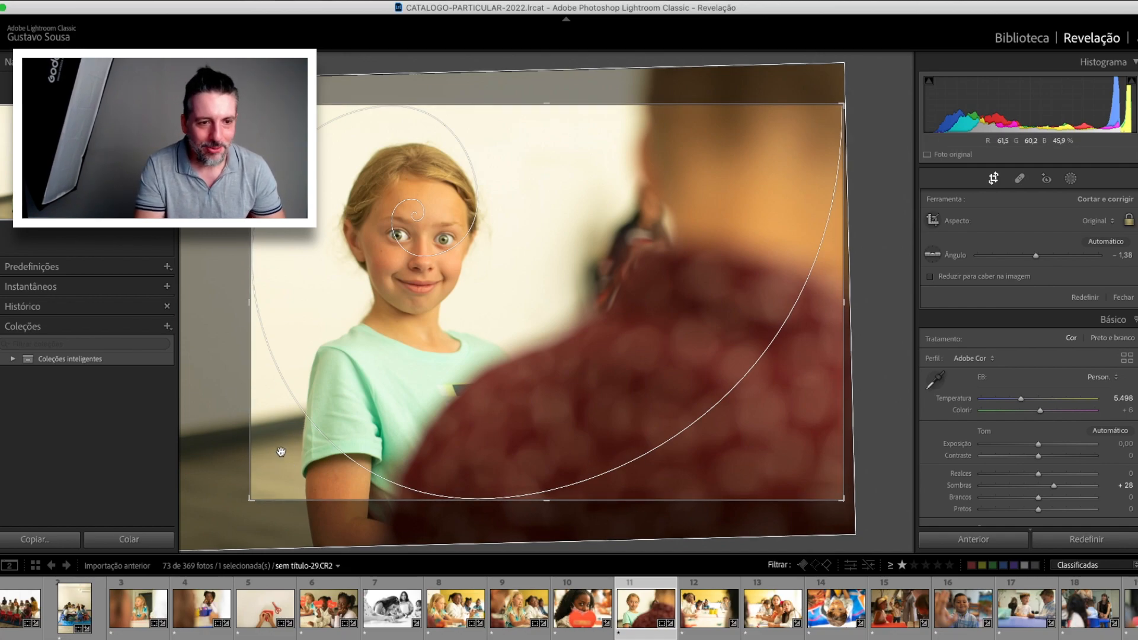
pyautogui.moveTo(846, 505); pyautogui.dragTo(805, 459)
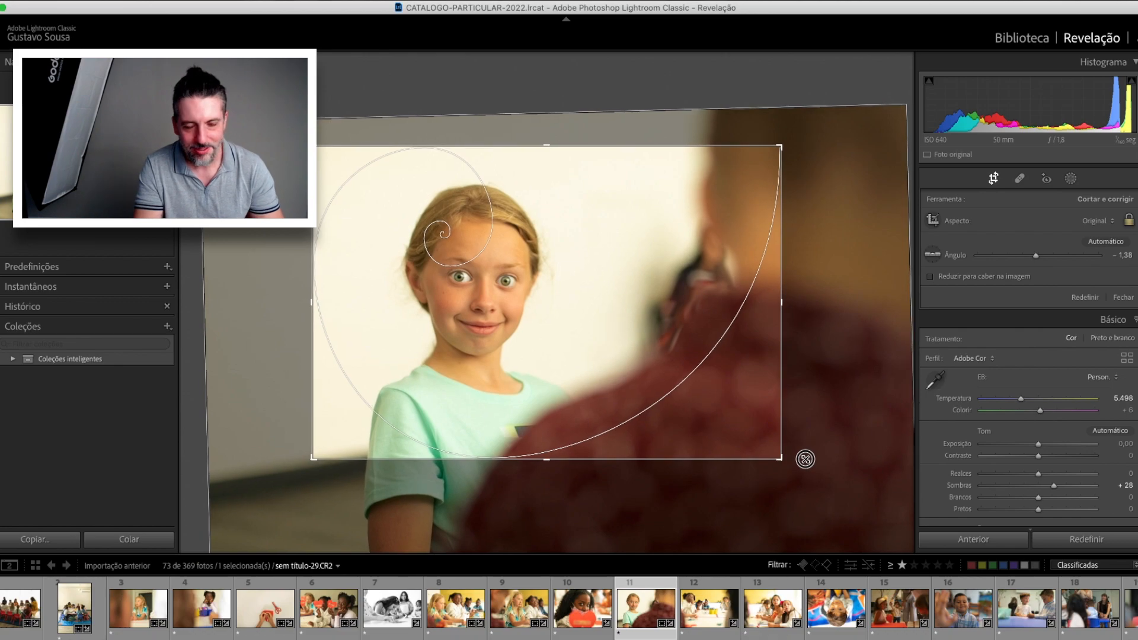
pyautogui.press('Return')
pyautogui.press('super+z')
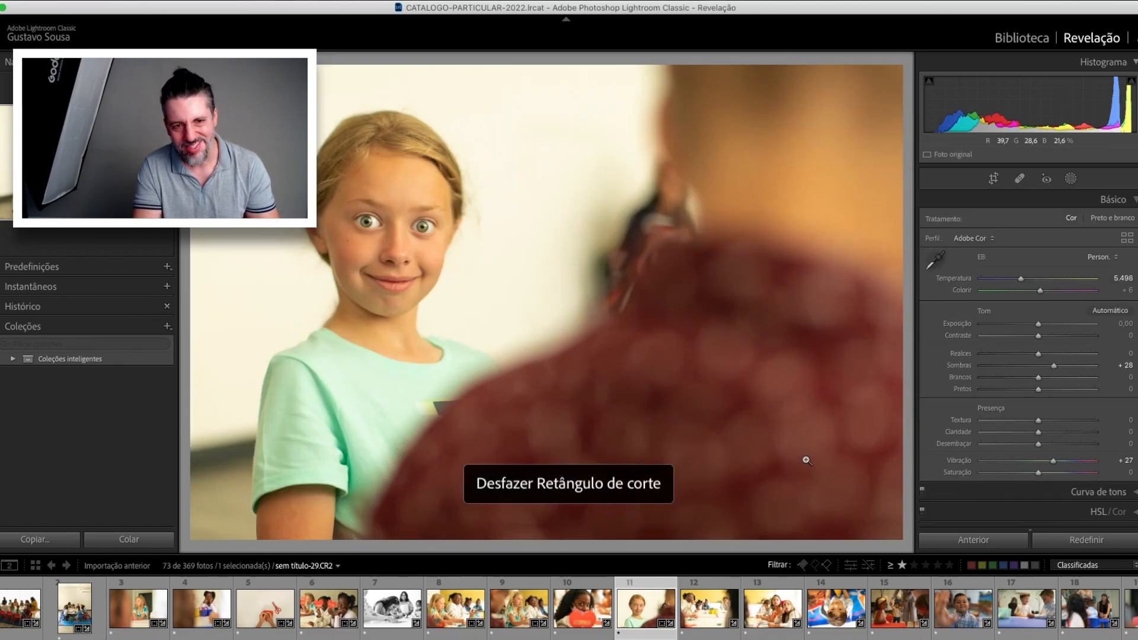
# Set Realces to -83 and Exposição to +0,30 on photos 12 and 13 together
pyautogui.click(704, 616)
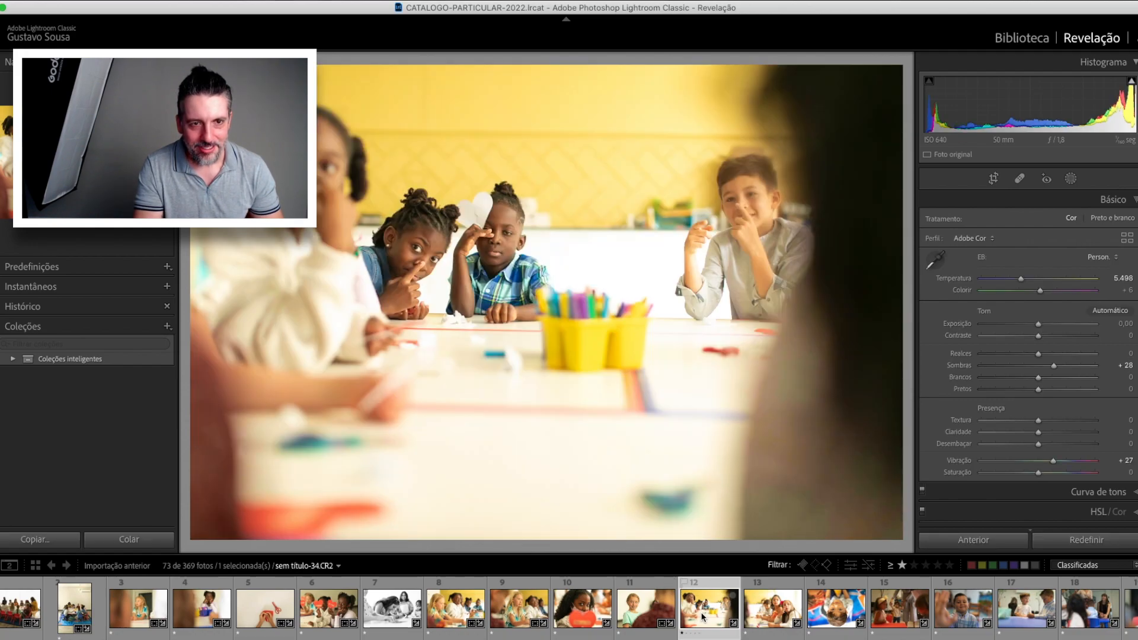
pyautogui.click(761, 618)
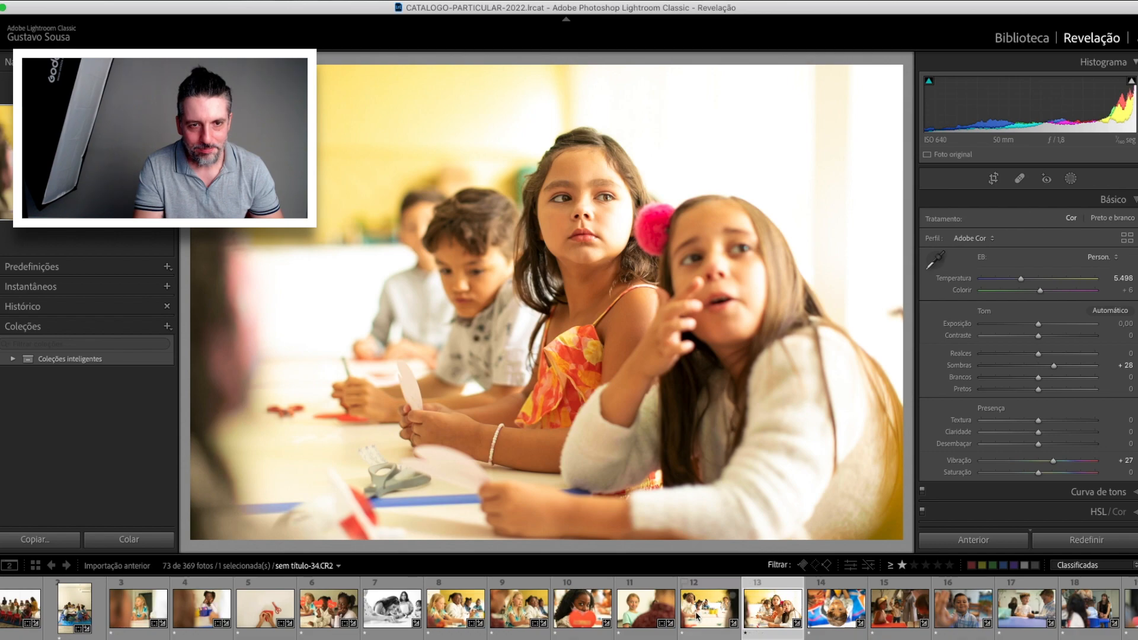
pyautogui.click(734, 619)
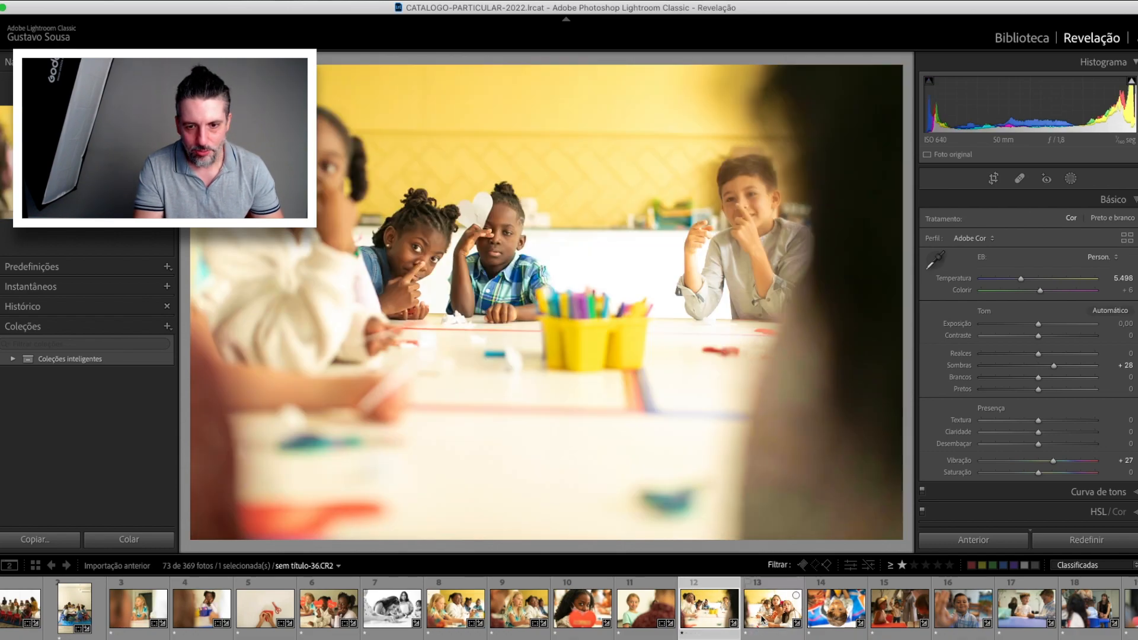
pyautogui.keyDown('super'); pyautogui.click(765, 616); pyautogui.keyUp('super')
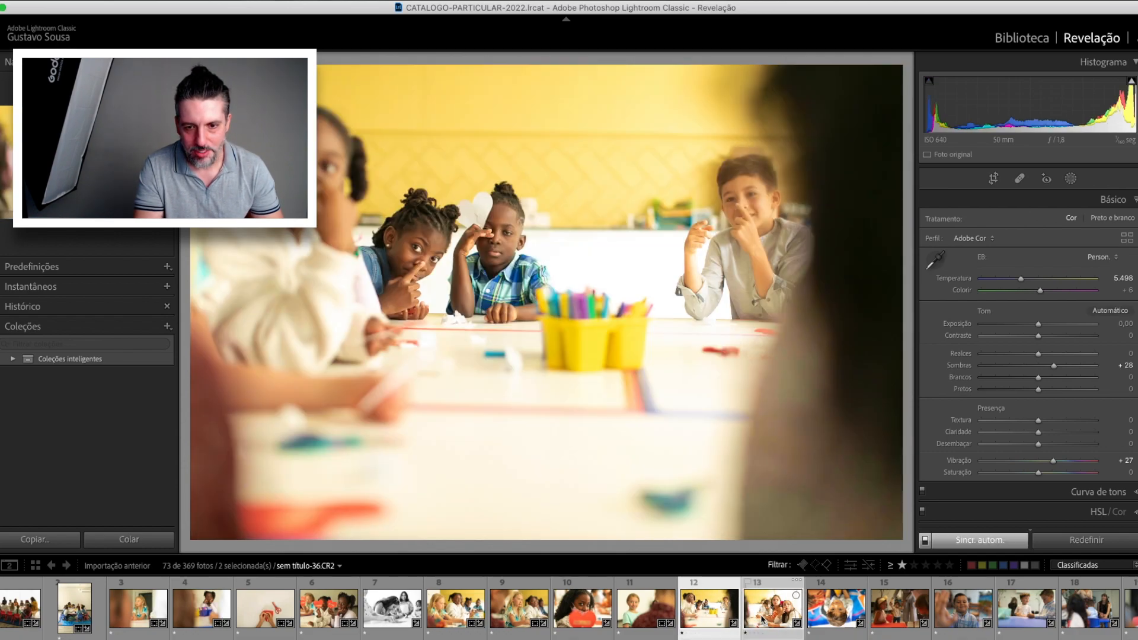
pyautogui.click(1071, 179)
pyautogui.click(1070, 179)
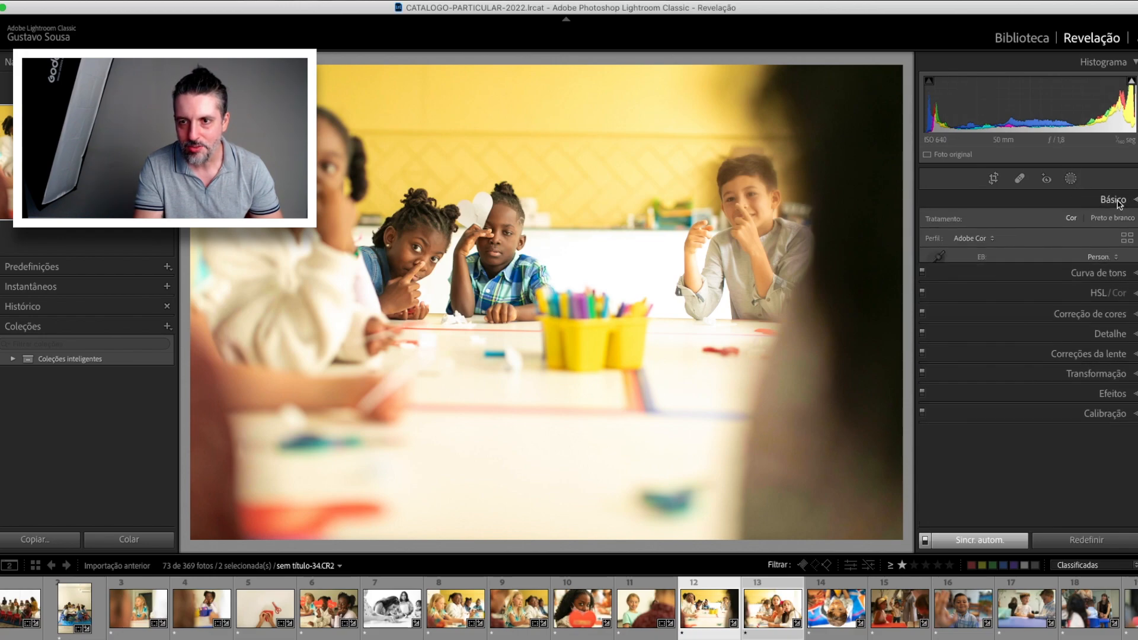
pyautogui.moveTo(1007, 358); pyautogui.dragTo(990, 354)
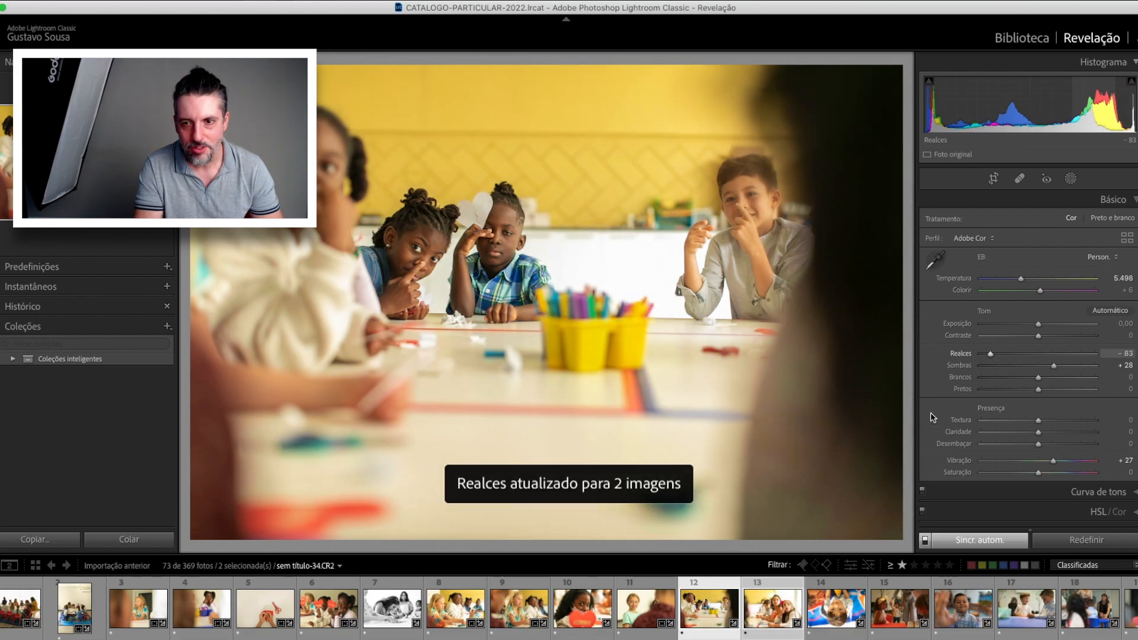
pyautogui.press('=')
pyautogui.press('=')
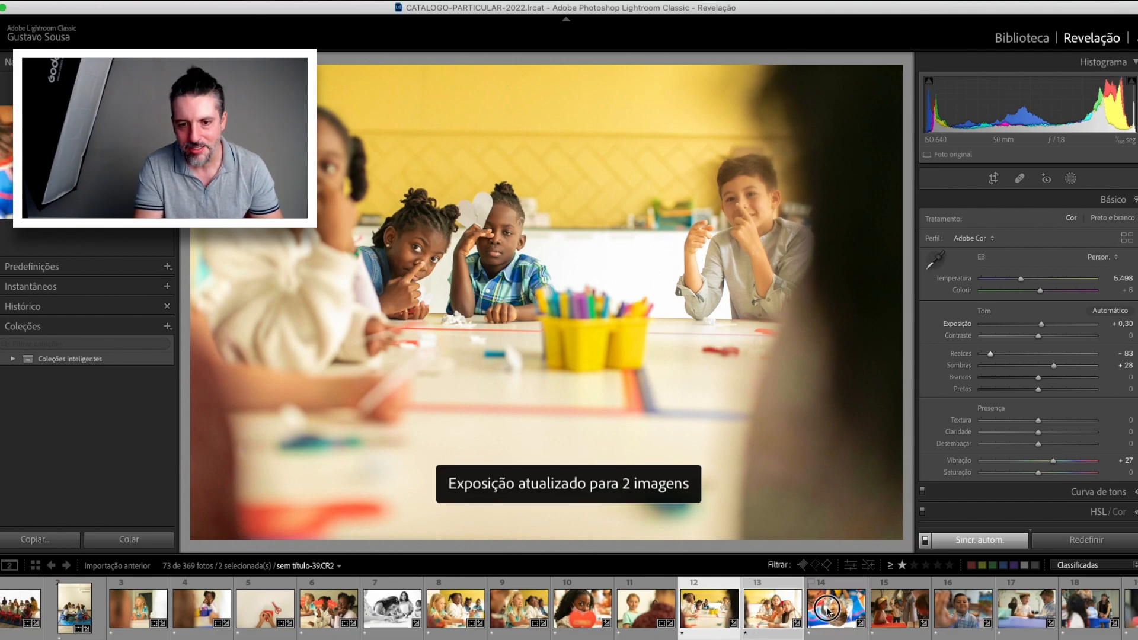
# Set Exposição to -0,20 on photo 13 alone
pyautogui.click(786, 611)
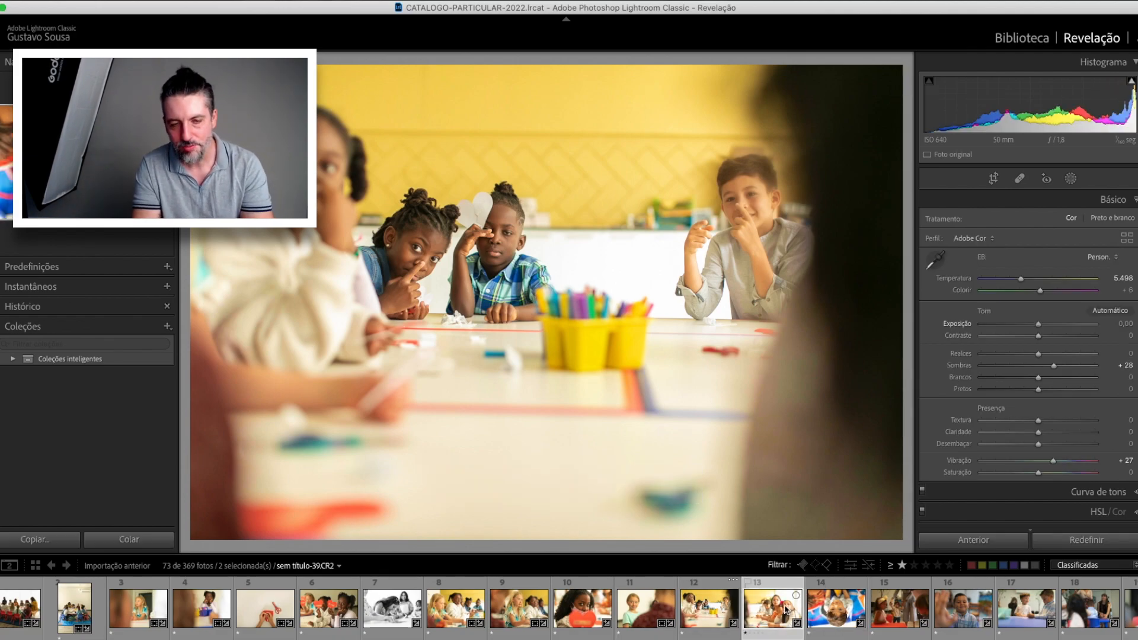
pyautogui.press('-')
pyautogui.press('-')
pyautogui.press('-')
pyautogui.press('-')
pyautogui.press('-')
pyautogui.press('-')
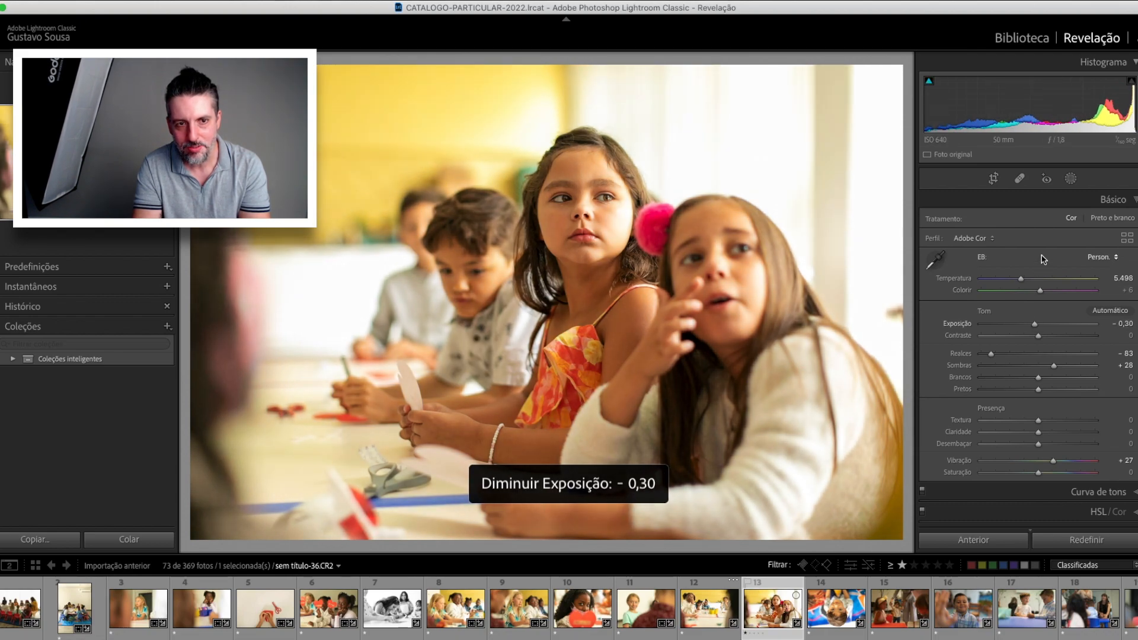
pyautogui.press('=')
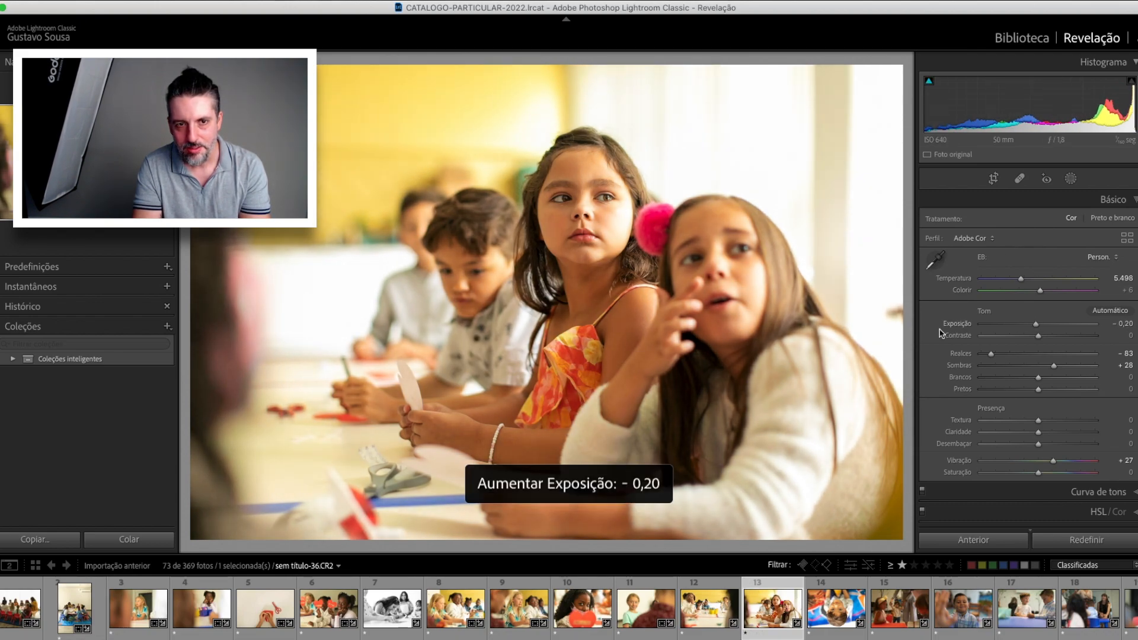
# Rotate photo 14 by 180 degrees so the boy appears upright
pyautogui.click(824, 610)
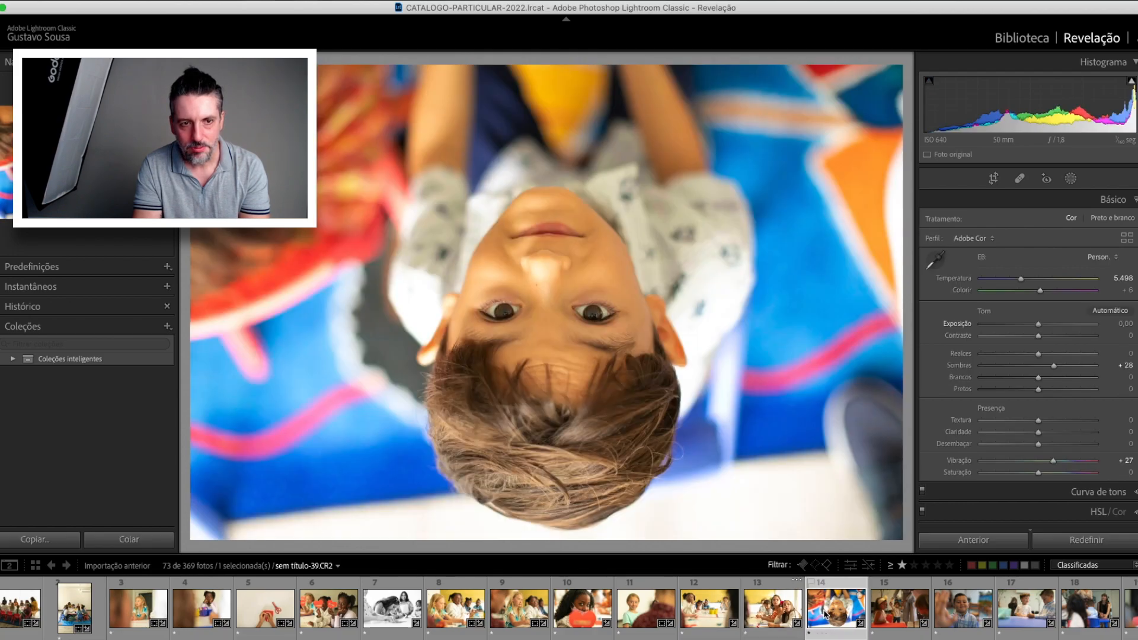
pyautogui.press('super+bracketleft')
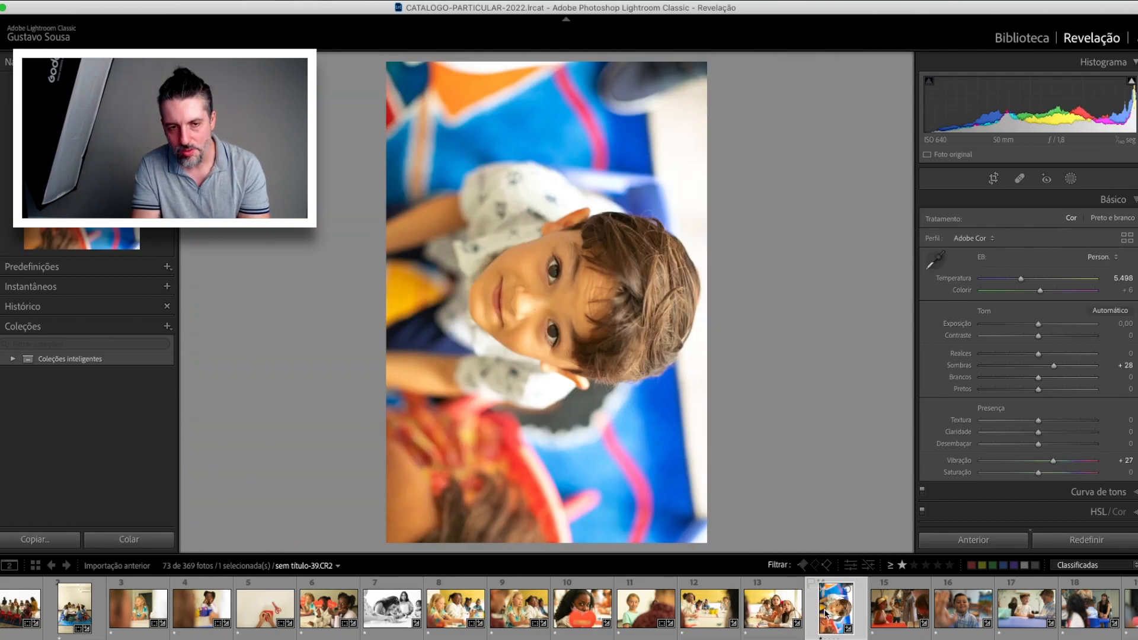
pyautogui.press('super+bracketleft')
pyautogui.press('super+bracketright')
pyautogui.press('super+bracketright')
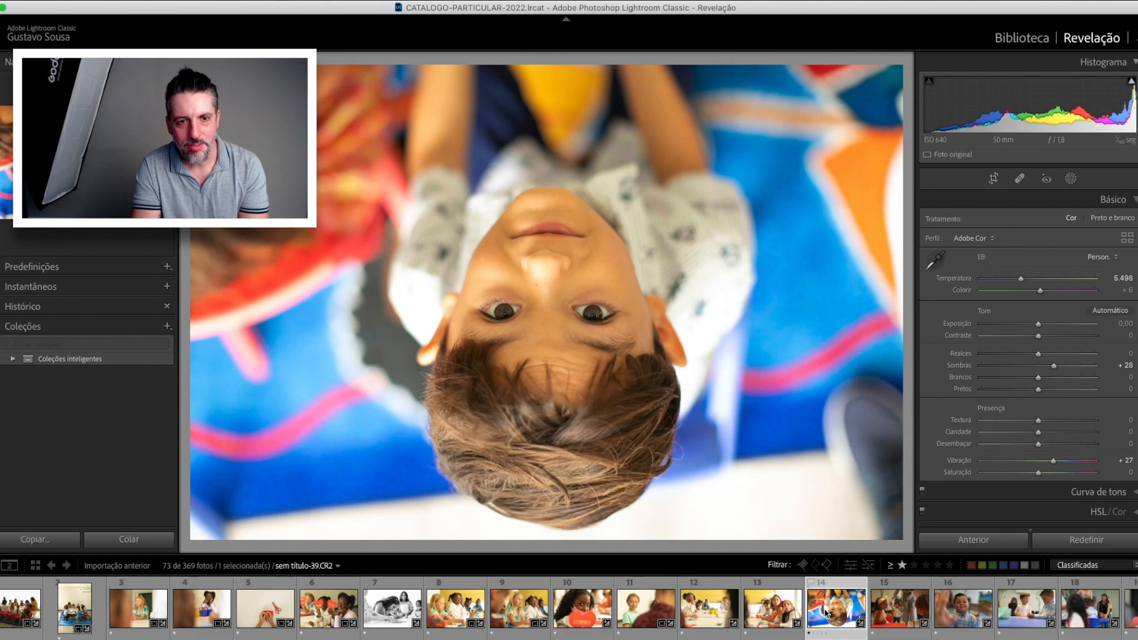
pyautogui.press('super+bracketleft')
pyautogui.press('super+bracketleft')
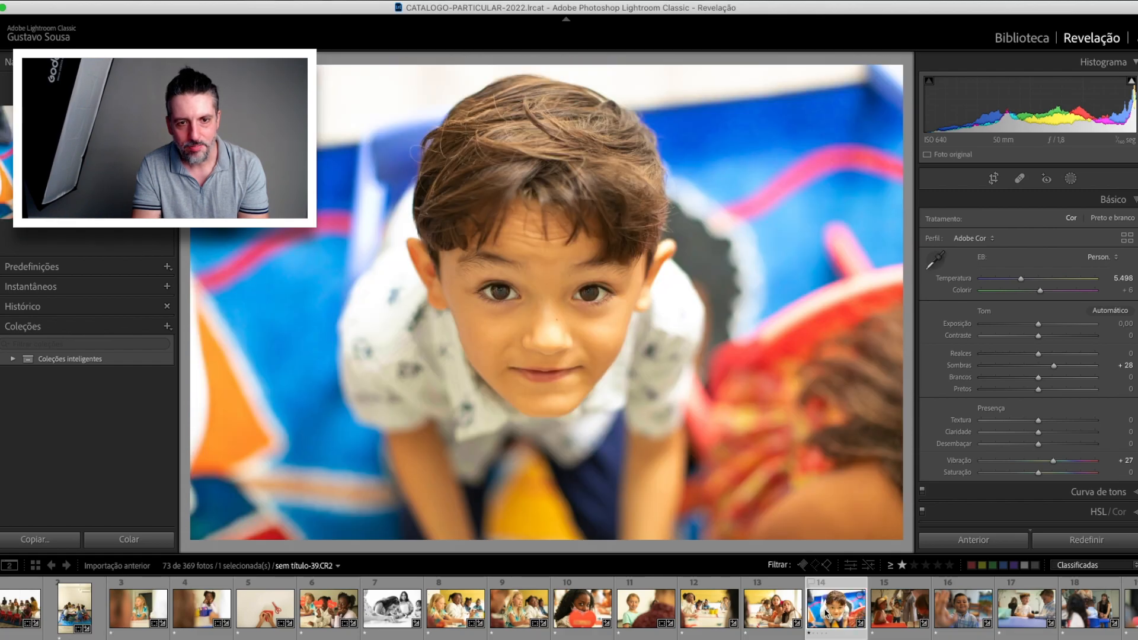
# Paint an Aprimoramento da íris brush mask at size 4,0 over both of the boy's irises in photo 14
pyautogui.click(532, 290)
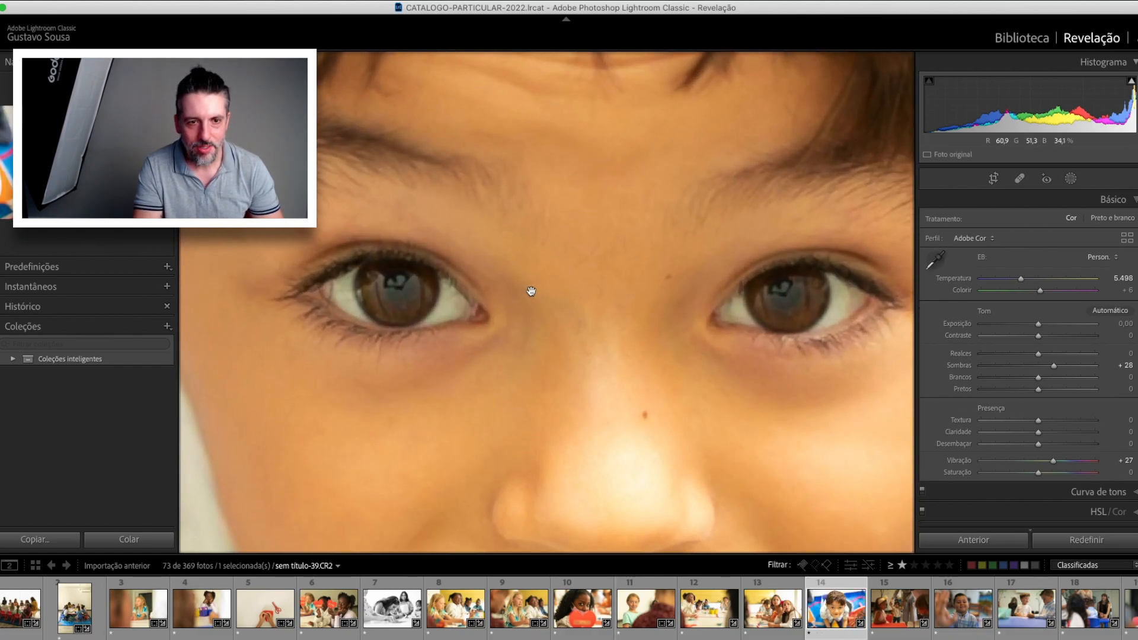
pyautogui.click(1070, 179)
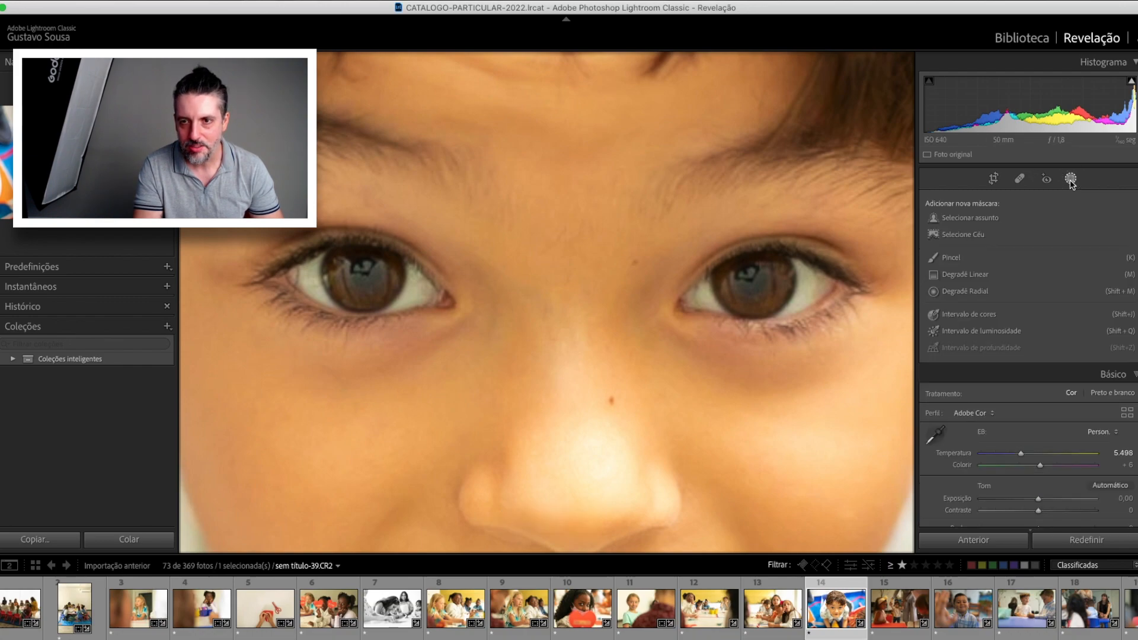
pyautogui.click(950, 258)
pyautogui.press('[')
pyautogui.moveTo(774, 269)
pyautogui.mouseDown()
pyautogui.moveTo(750, 300)
pyautogui.moveTo(713, 279)
pyautogui.moveTo(740, 299)
pyautogui.moveTo(770, 292)
pyautogui.mouseUp()
pyautogui.moveTo(343, 263)
pyautogui.mouseDown()
pyautogui.moveTo(388, 292)
pyautogui.moveTo(396, 265)
pyautogui.moveTo(384, 288)
pyautogui.moveTo(355, 296)
pyautogui.moveTo(338, 260)
pyautogui.mouseUp()
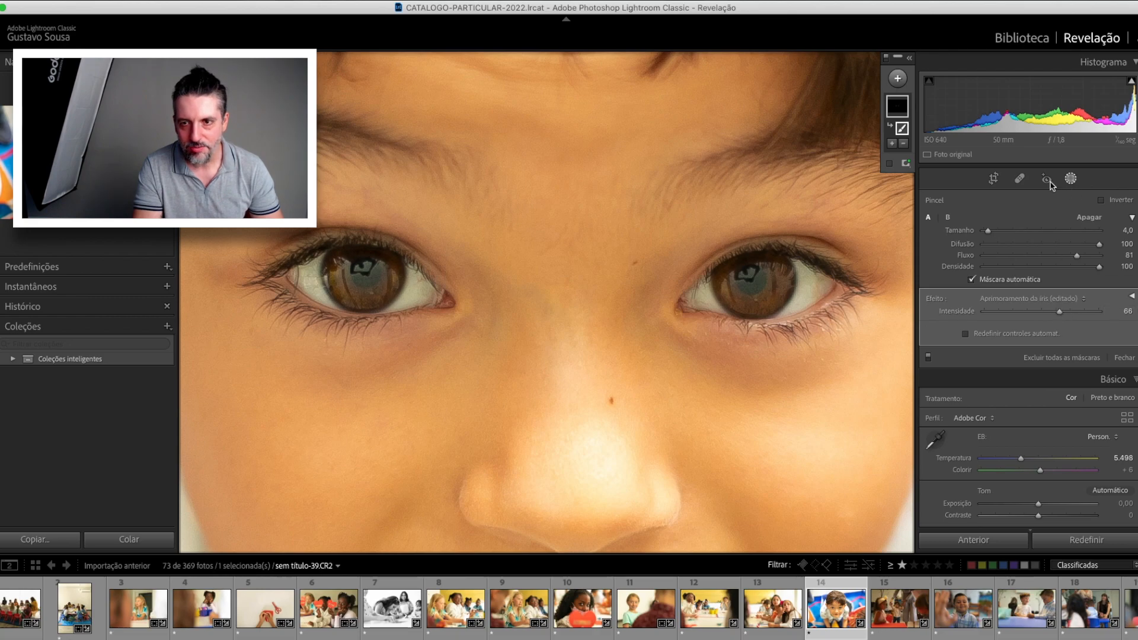
# Add a second brush mask with the Clareador de Dentes_GS effect at size 6,0 over the whites of both eyes
pyautogui.click(898, 79)
pyautogui.click(907, 142)
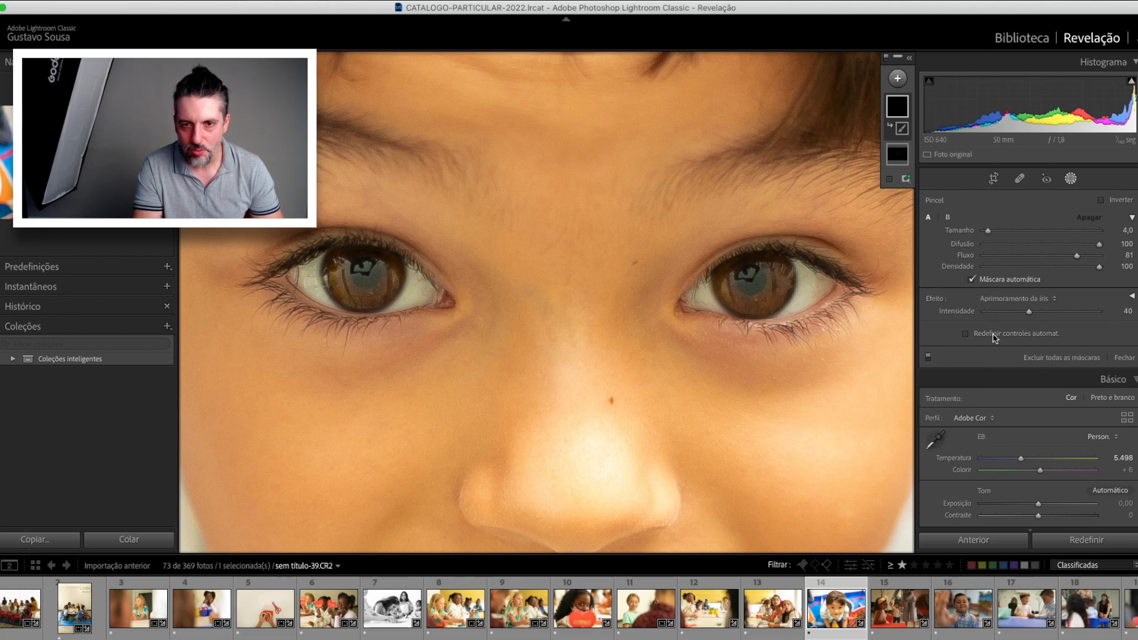
pyautogui.click(1038, 301)
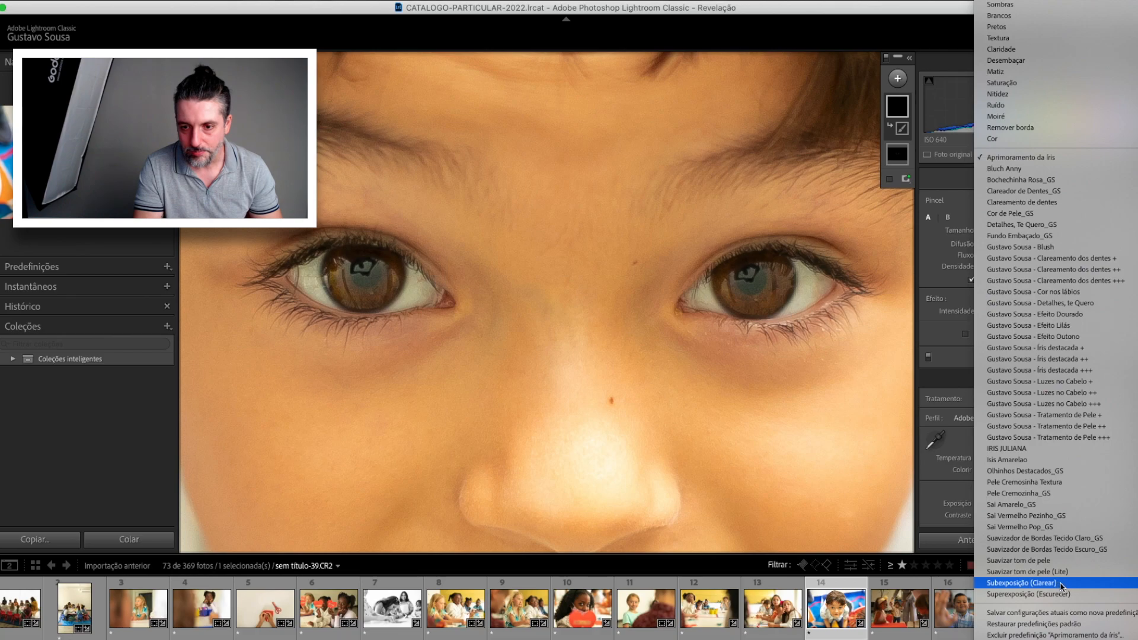
pyautogui.scroll(3, 1055, 474)
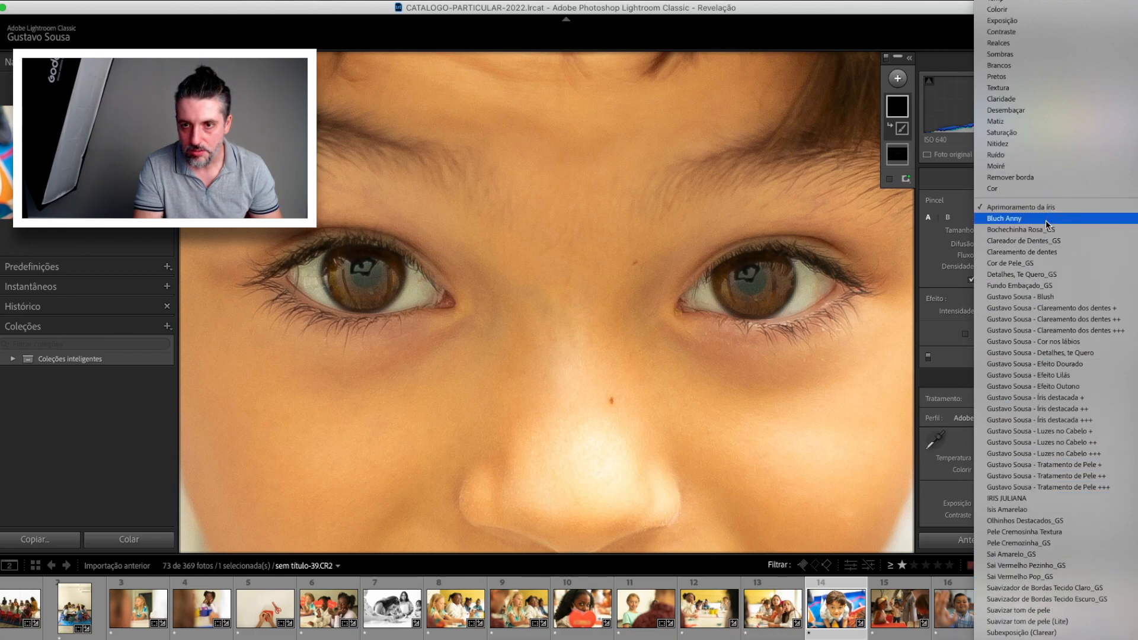
pyautogui.click(1046, 241)
pyautogui.scroll(1, 809, 289)
pyautogui.moveTo(809, 290)
pyautogui.mouseDown()
pyautogui.moveTo(804, 260)
pyautogui.moveTo(806, 301)
pyautogui.moveTo(775, 312)
pyautogui.mouseUp()
pyautogui.moveTo(695, 291); pyautogui.dragTo(705, 301)
pyautogui.moveTo(400, 302)
pyautogui.mouseDown()
pyautogui.moveTo(412, 274)
pyautogui.moveTo(401, 309)
pyautogui.moveTo(316, 295)
pyautogui.moveTo(320, 277)
pyautogui.moveTo(295, 281)
pyautogui.moveTo(323, 261)
pyautogui.mouseUp()
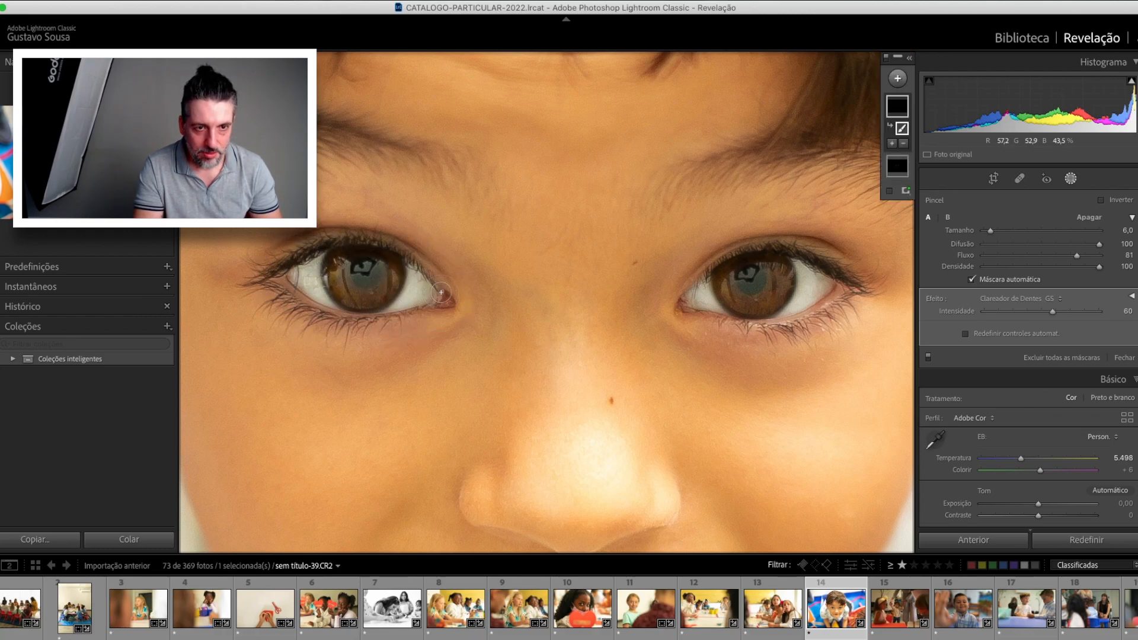
pyautogui.press('z')
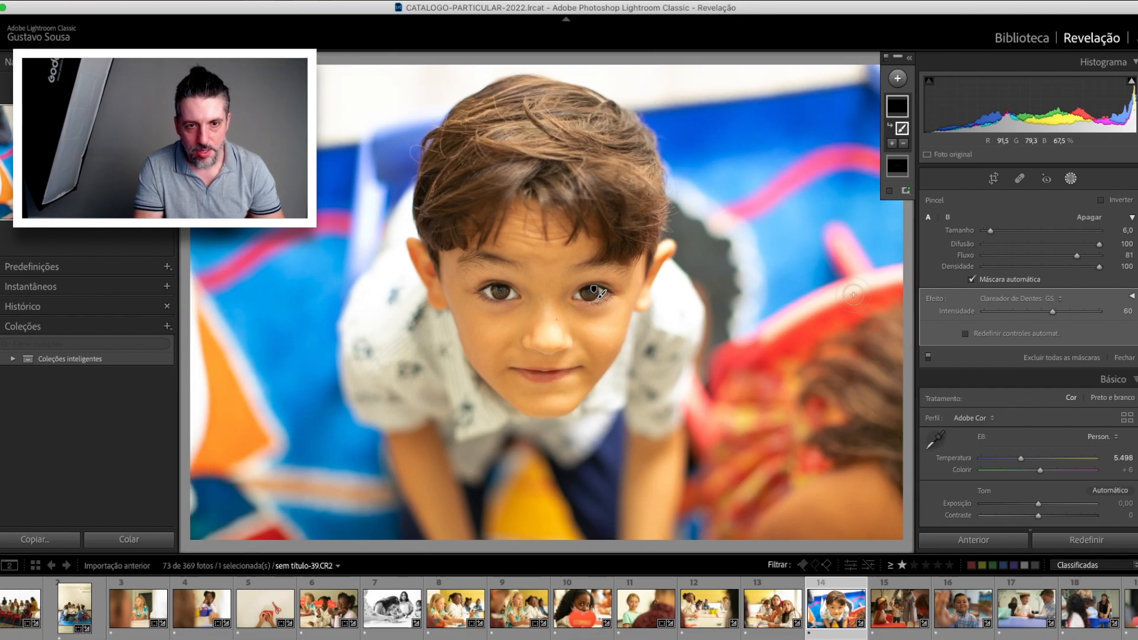
pyautogui.press('super+minus')
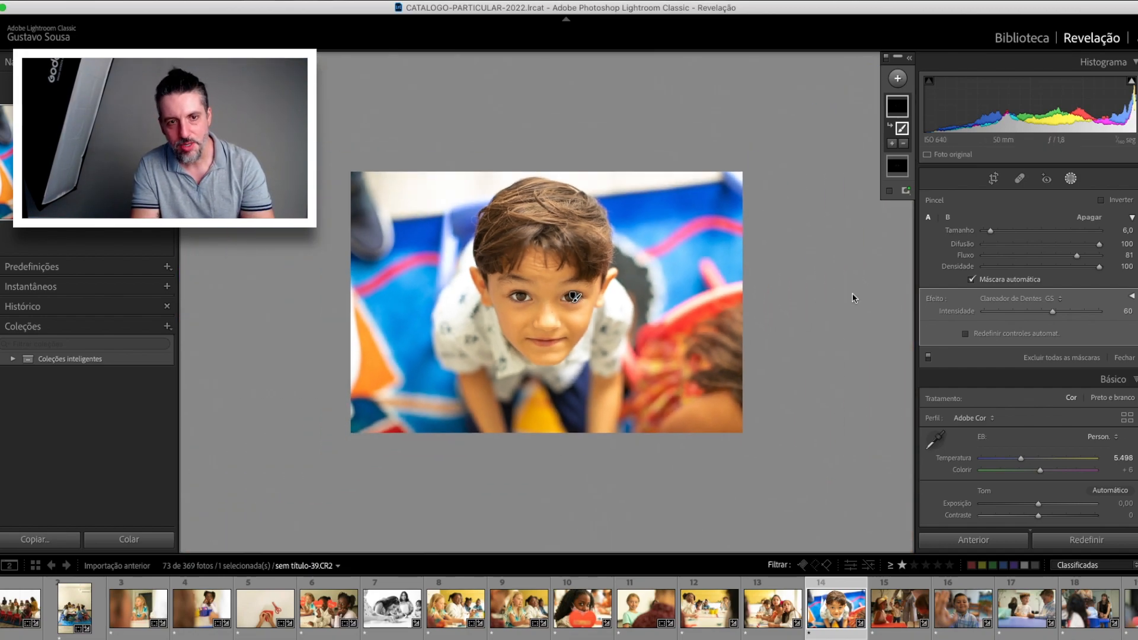
# Try rotating photo 14 repeatedly in 90-degree turns, first counterclockwise and in the opposite direction too, ending with the boy upright
pyautogui.press('super+bracketleft')
pyautogui.press('super+bracketleft')
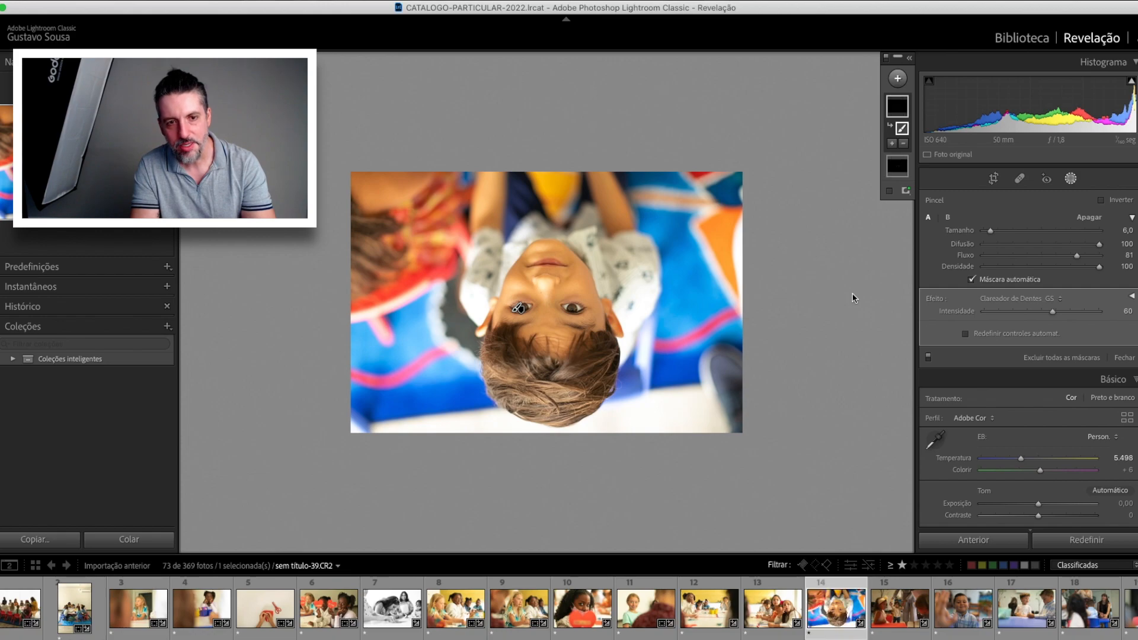
pyautogui.press('super+bracketleft')
pyautogui.press('super+bracketleft')
pyautogui.press('super+bracketleft')
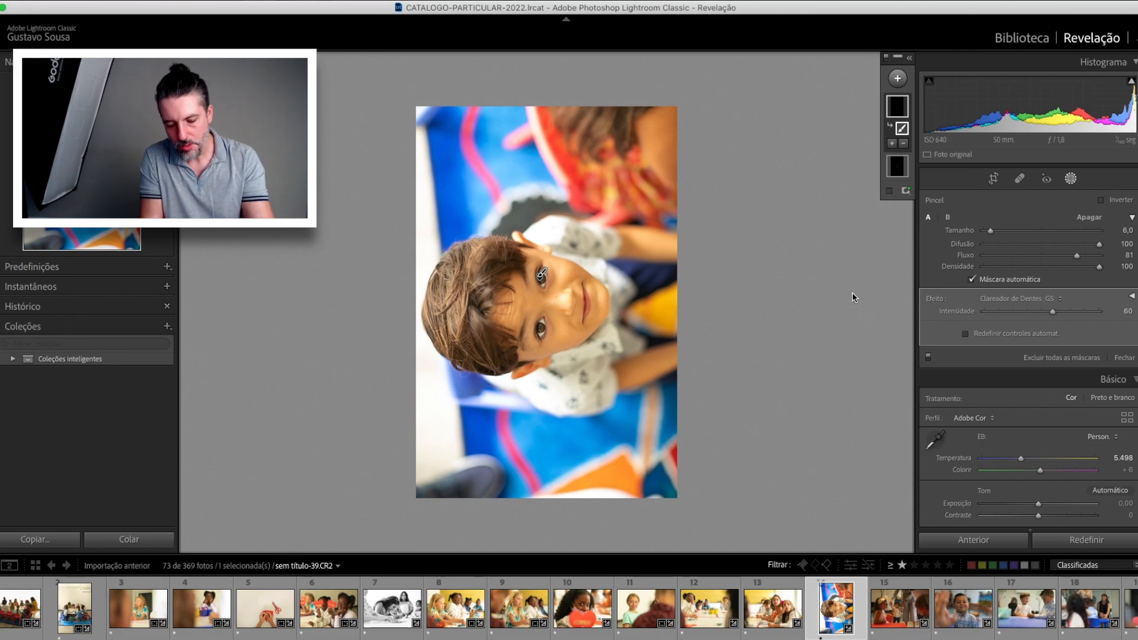
pyautogui.press('super+bracketleft')
pyautogui.press('super+bracketleft')
pyautogui.press('super+bracketleft')
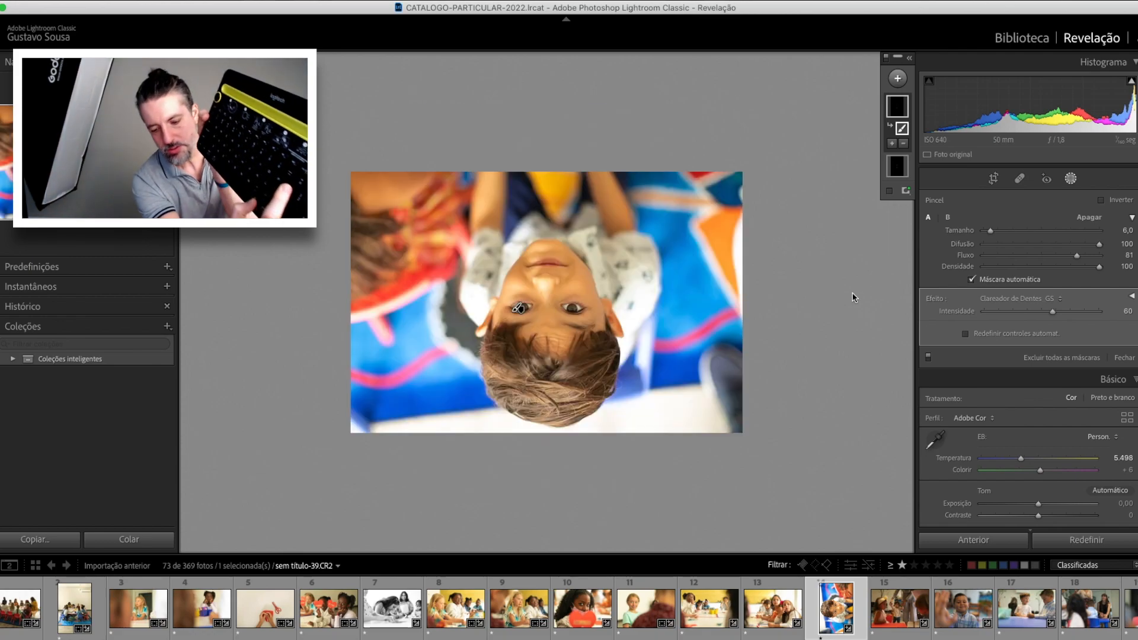
pyautogui.press('super+bracketright')
pyautogui.press('super+bracketright')
pyautogui.press('super+bracketright')
pyautogui.press('super+bracketright')
pyautogui.press('super+bracketright')
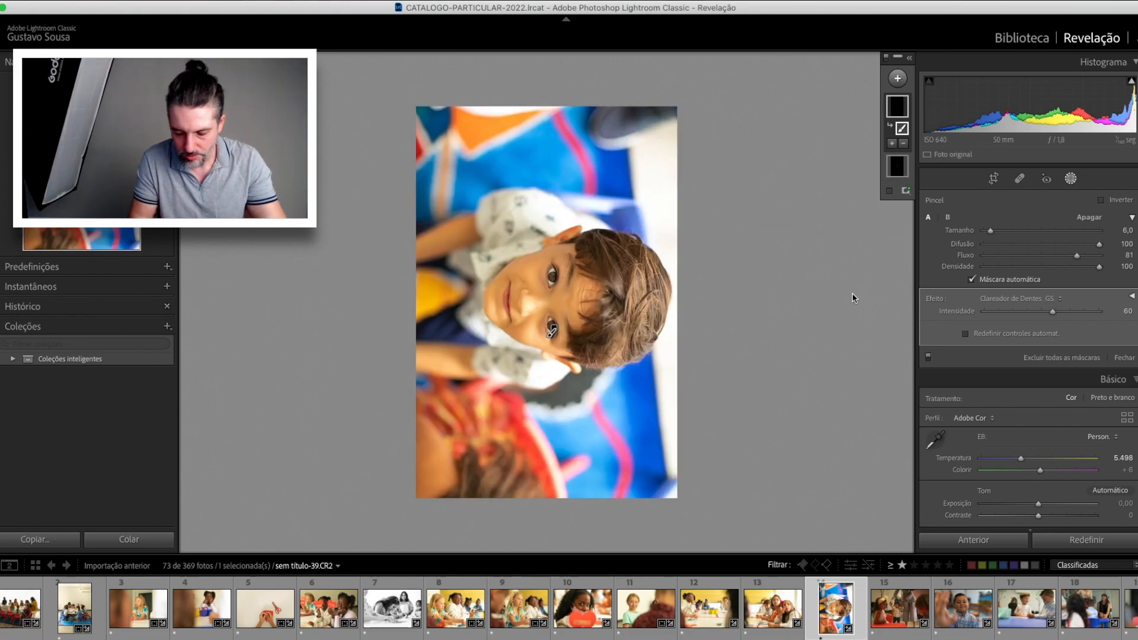
pyautogui.press('super+bracketleft')
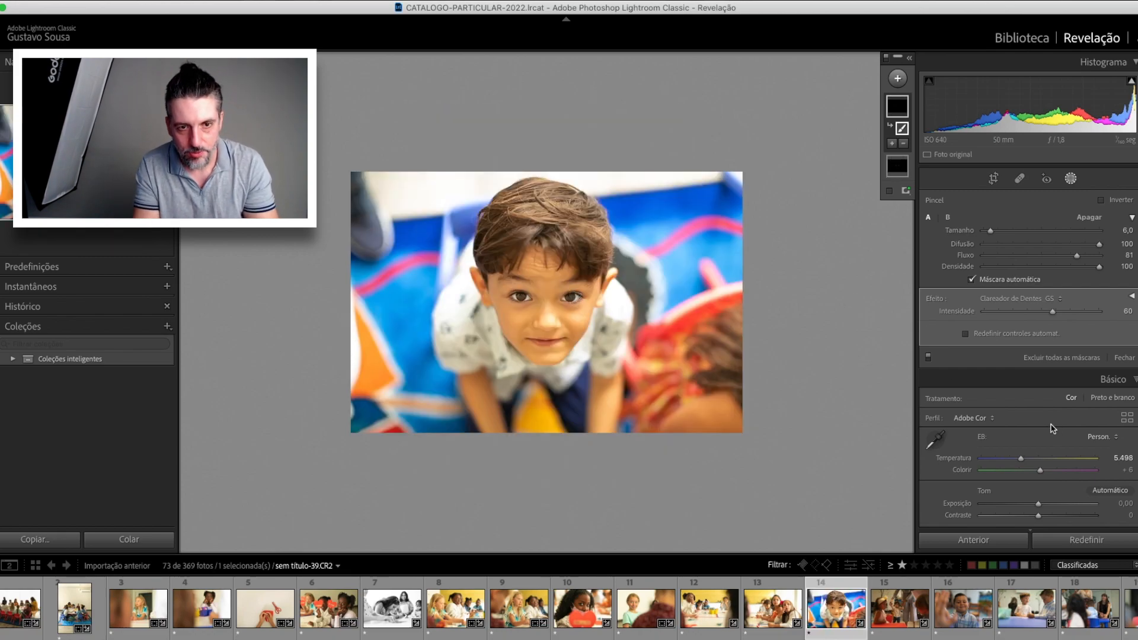
# Rotate photo 14 by 180 degrees so the boy's head points downward
pyautogui.press('super+bracketleft')
pyautogui.press('super+bracketleft')
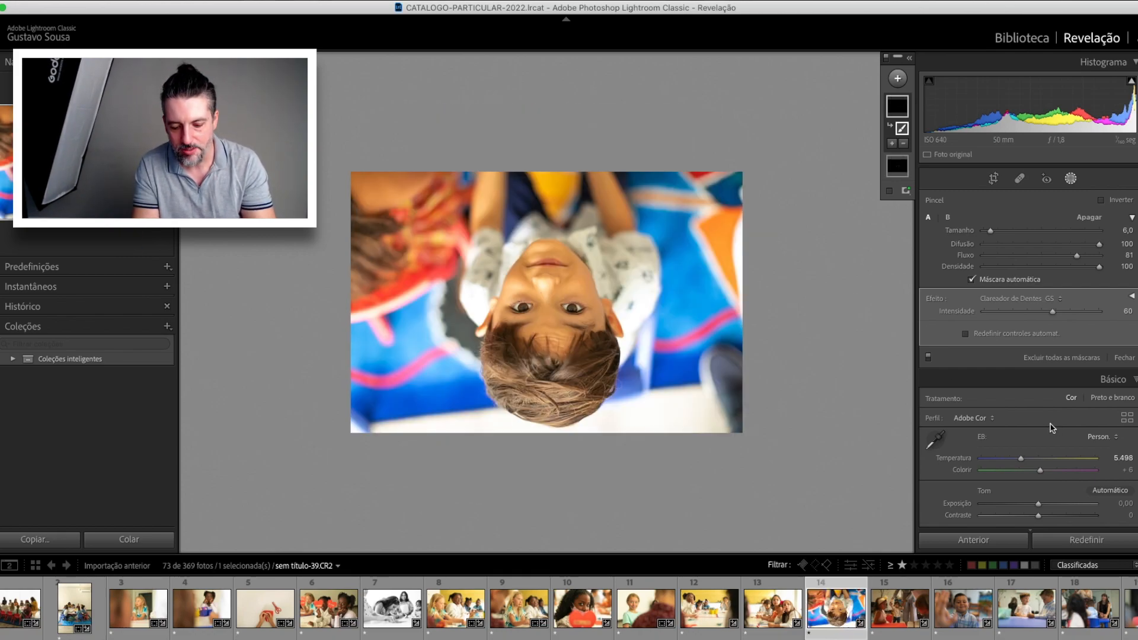
pyautogui.press('r')
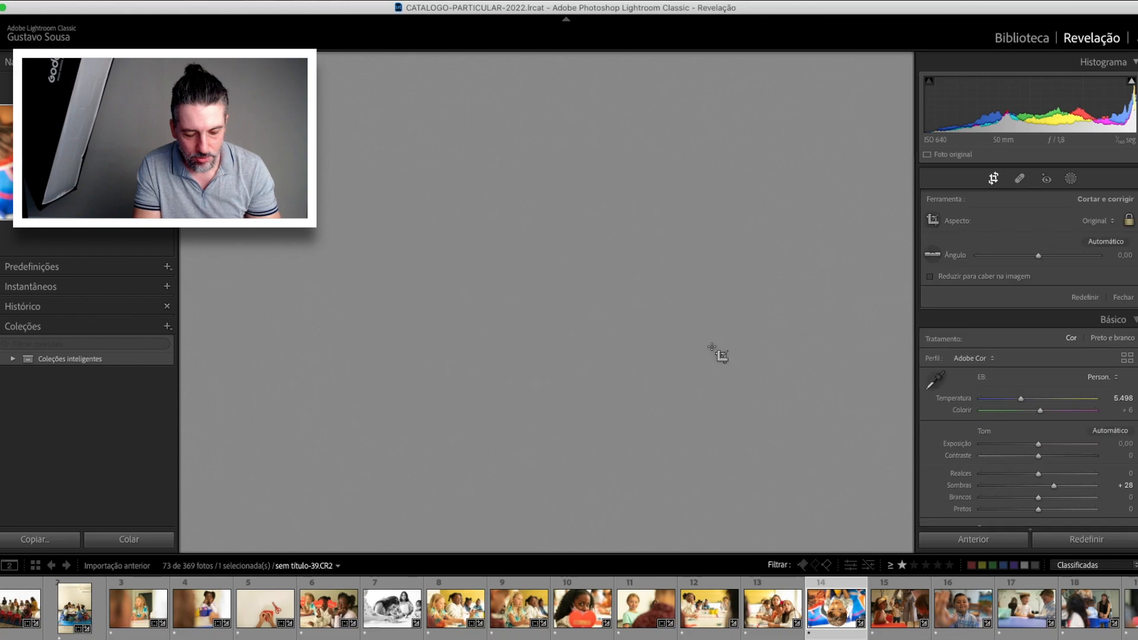
pyautogui.press('r')
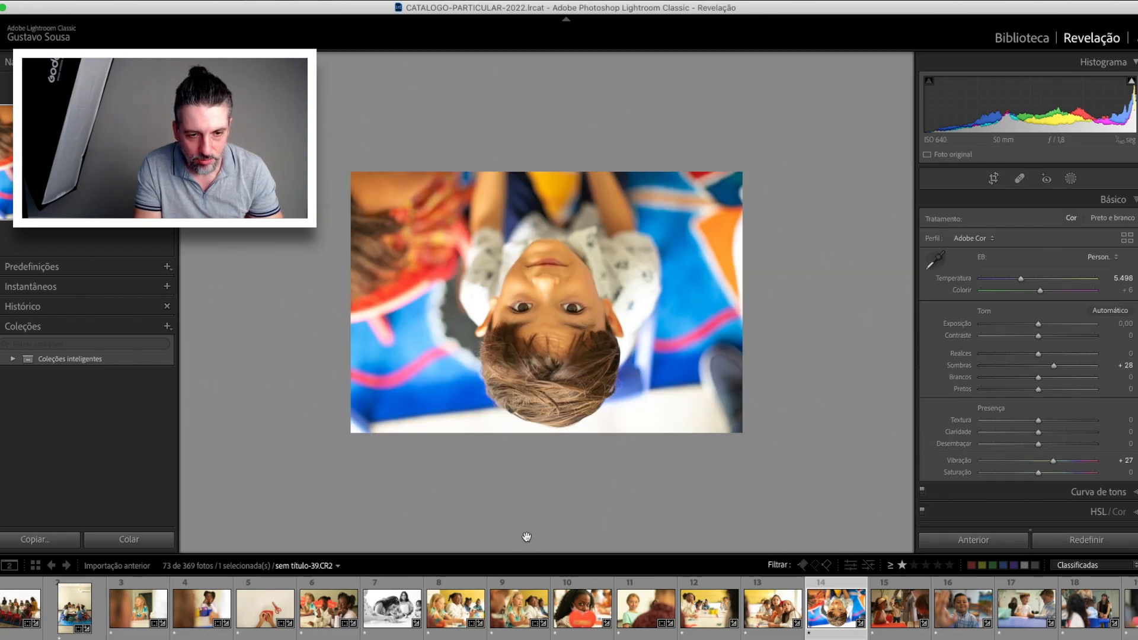
# Select photos 15 to 28 and set Temperatura to 4.488 on all of them, using photo 27 as the reference
pyautogui.click(899, 605)
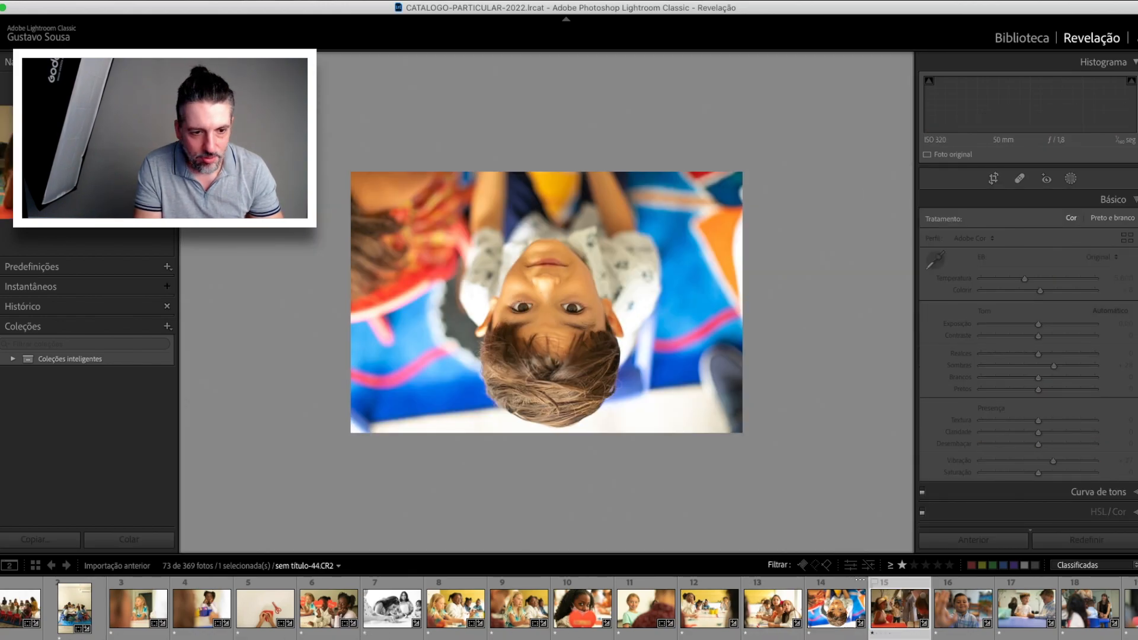
pyautogui.hscroll(10, 913, 606)
pyautogui.hscroll(3, 913, 606)
pyautogui.hscroll(2, 912, 606)
pyautogui.hscroll(1, 709, 610)
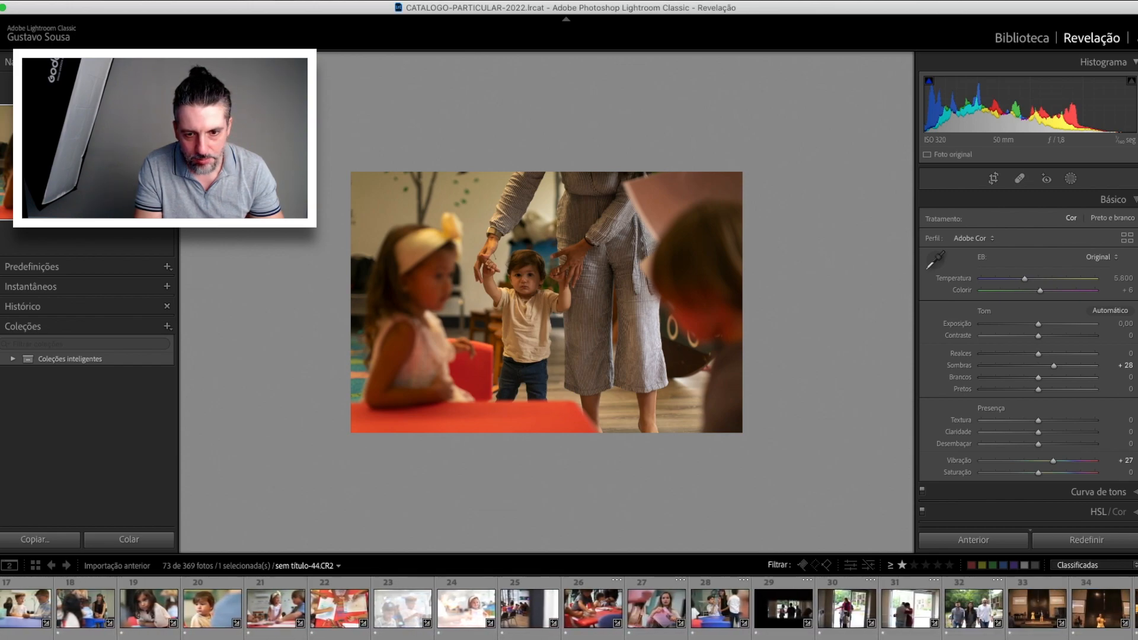
pyautogui.keyDown('shift'); pyautogui.click(709, 610); pyautogui.keyUp('shift')
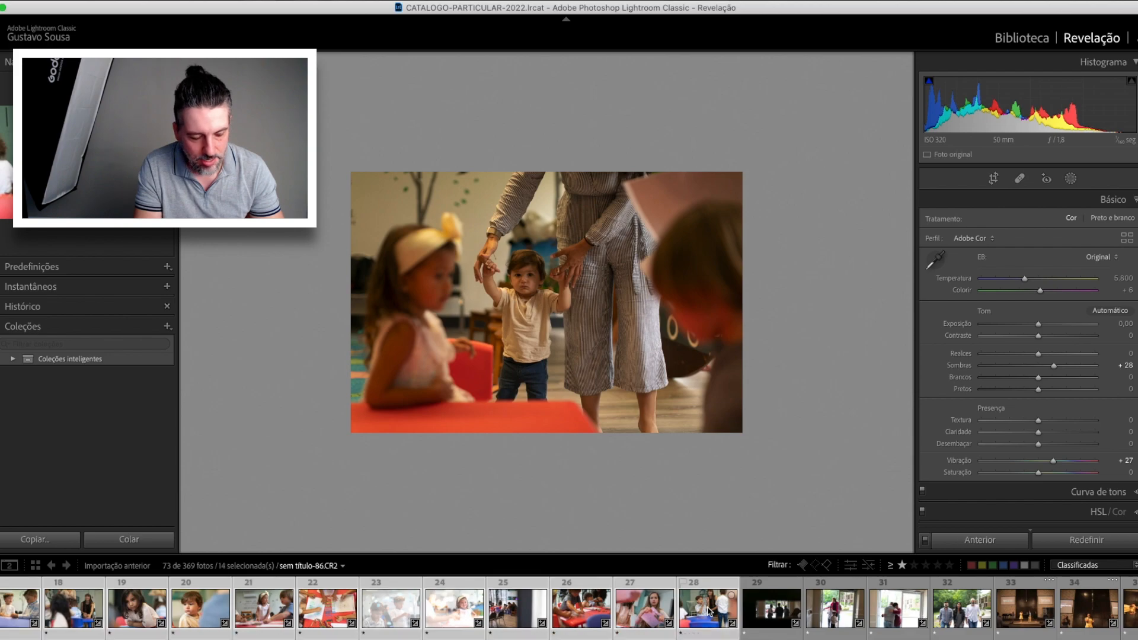
pyautogui.click(655, 617)
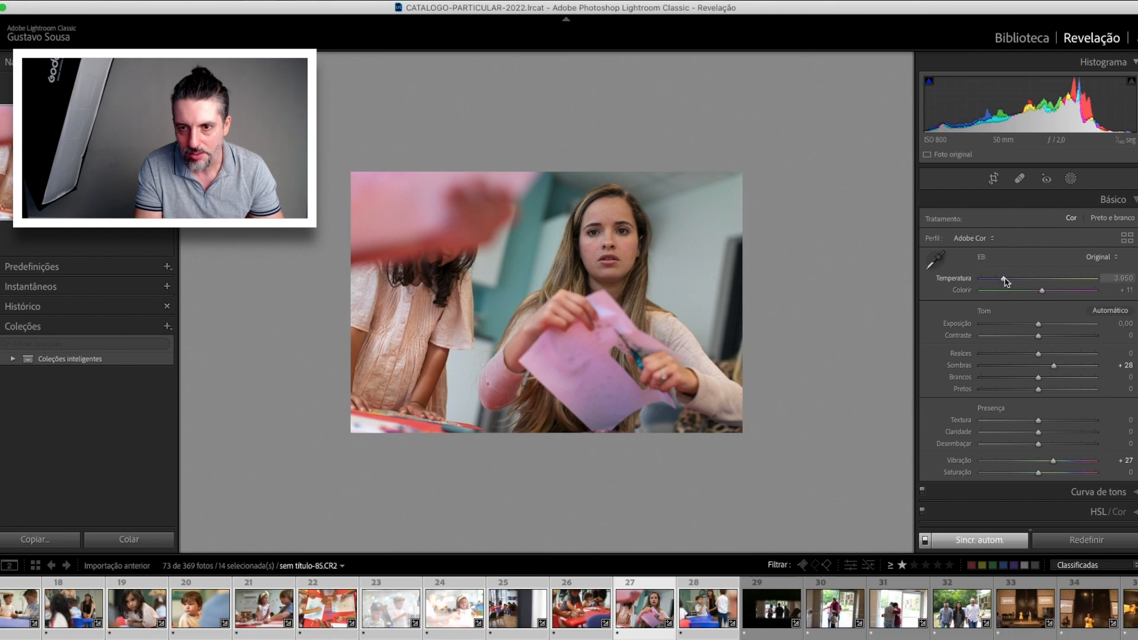
pyautogui.moveTo(1003, 281); pyautogui.dragTo(1010, 280)
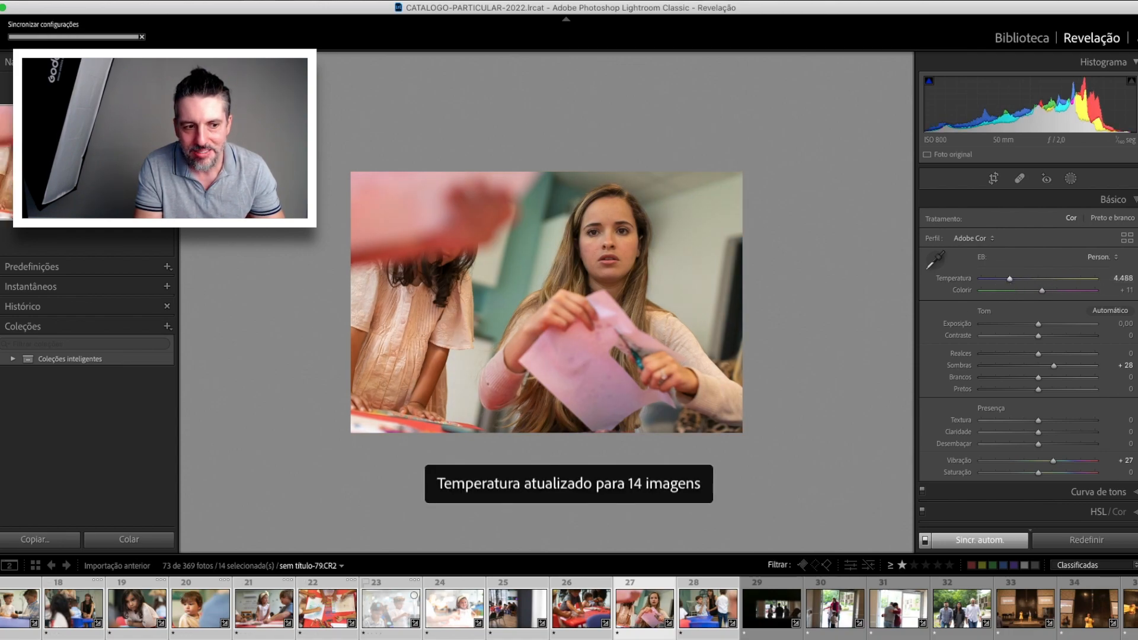
# Select only photo 15, with the toddler held by both hands, and raise its Exposição to +1,40
pyautogui.hscroll(-8, 389, 638)
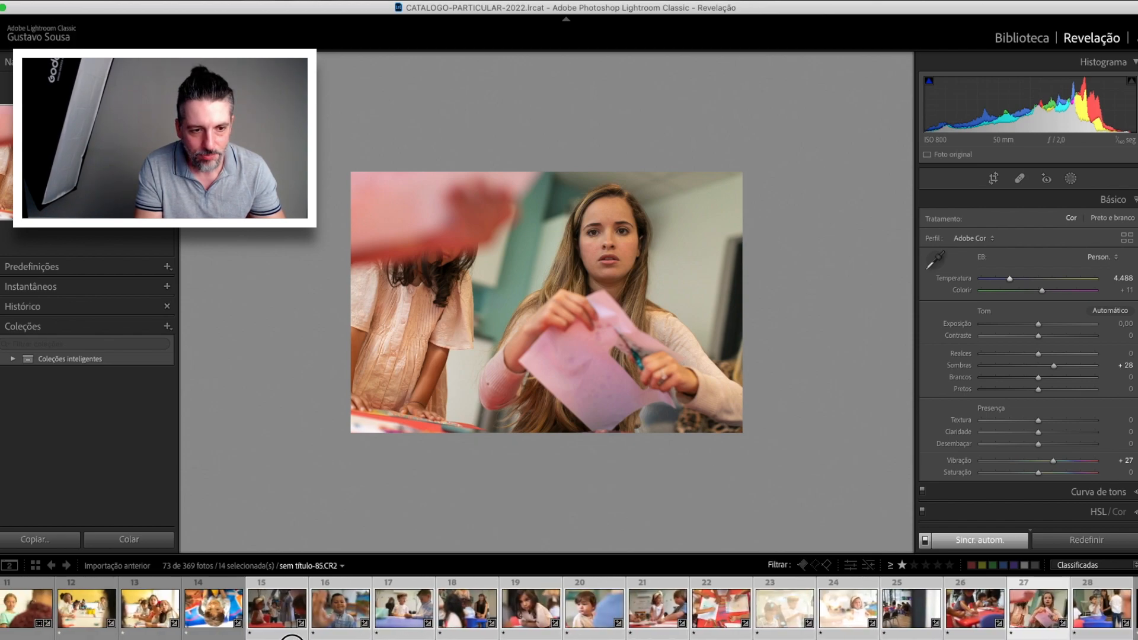
pyautogui.click(465, 617)
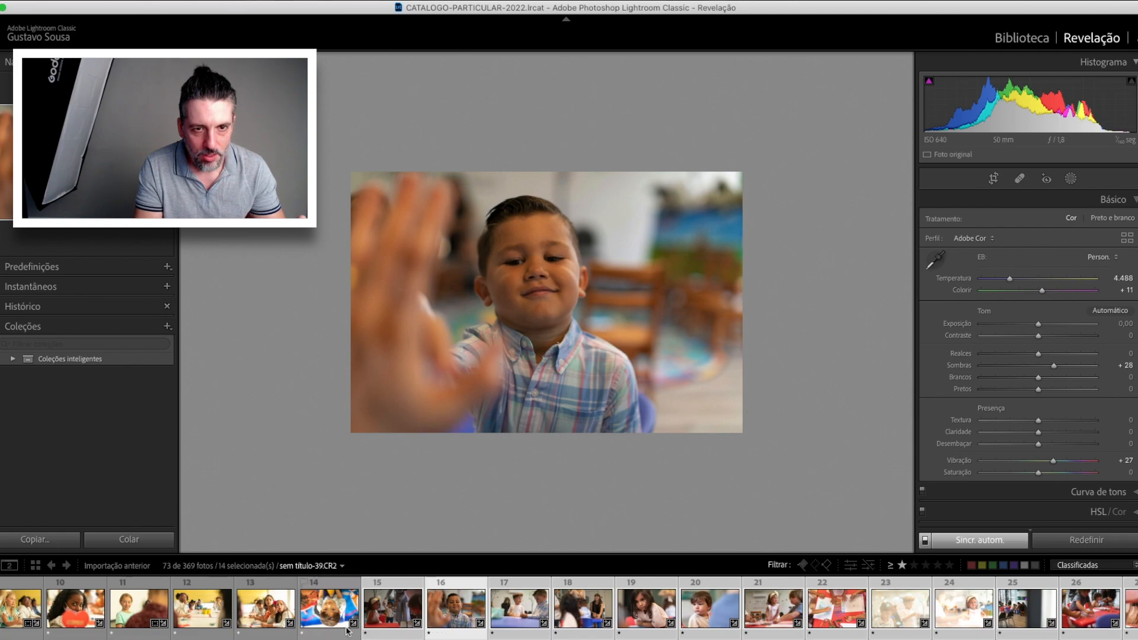
pyautogui.click(332, 625)
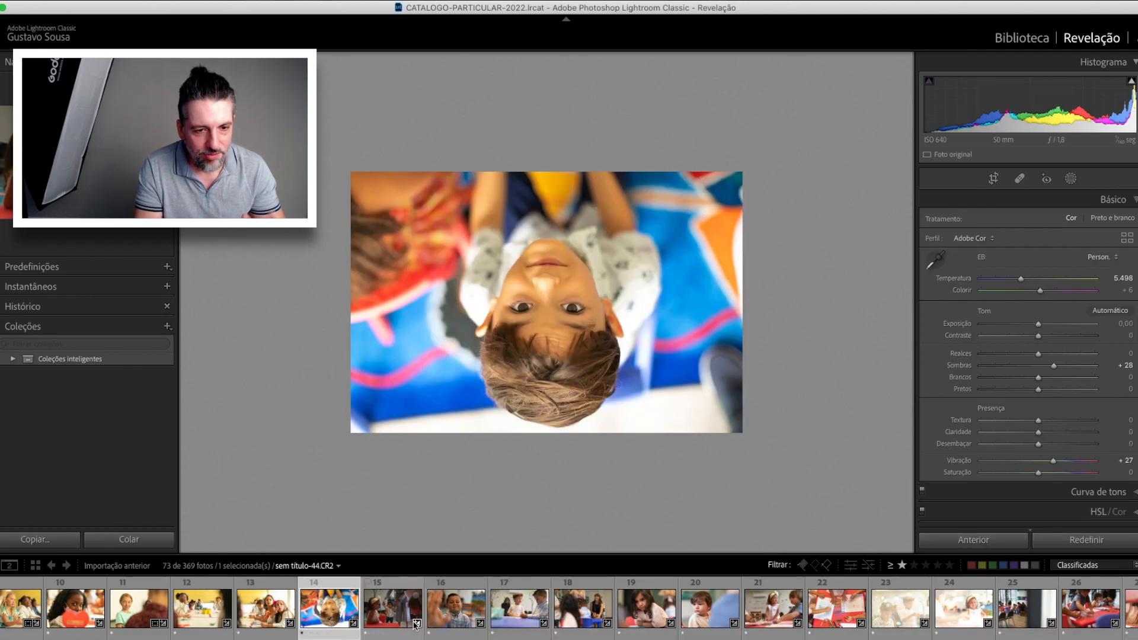
pyautogui.click(437, 613)
pyautogui.click(418, 613)
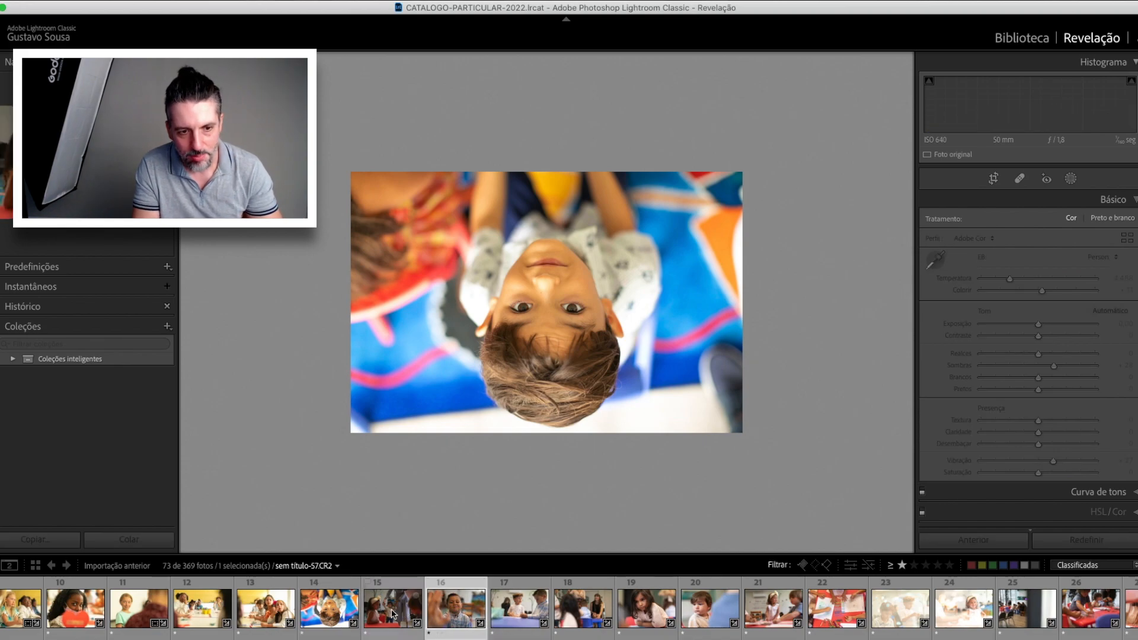
pyautogui.press('+')
pyautogui.press('+')
pyautogui.press('+')
pyautogui.press('+')
pyautogui.press('+')
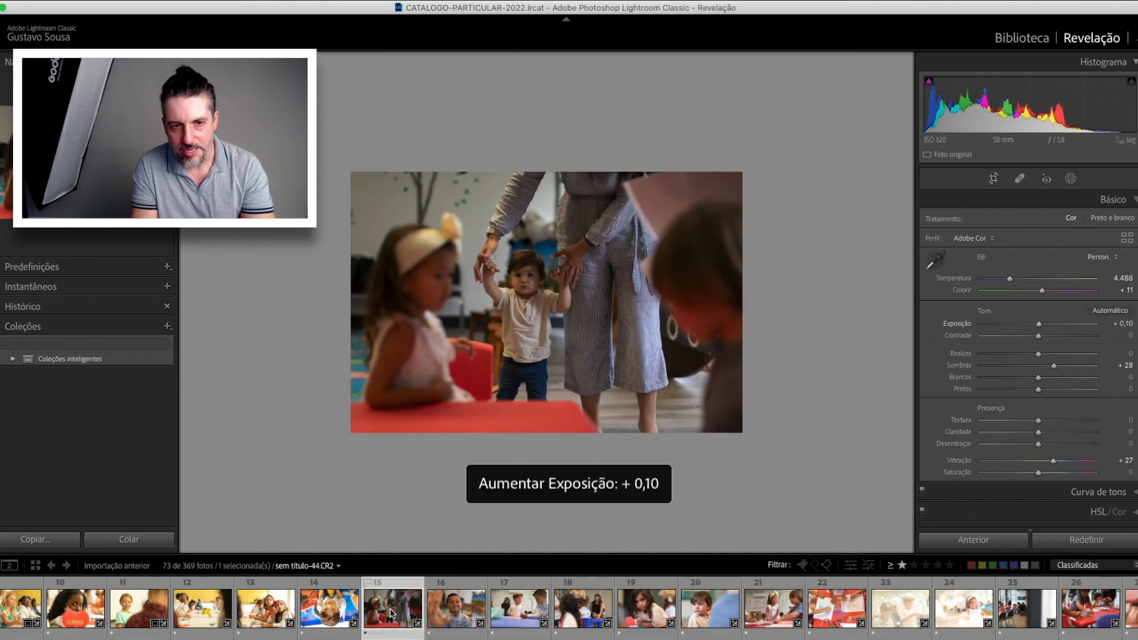
pyautogui.press('z')
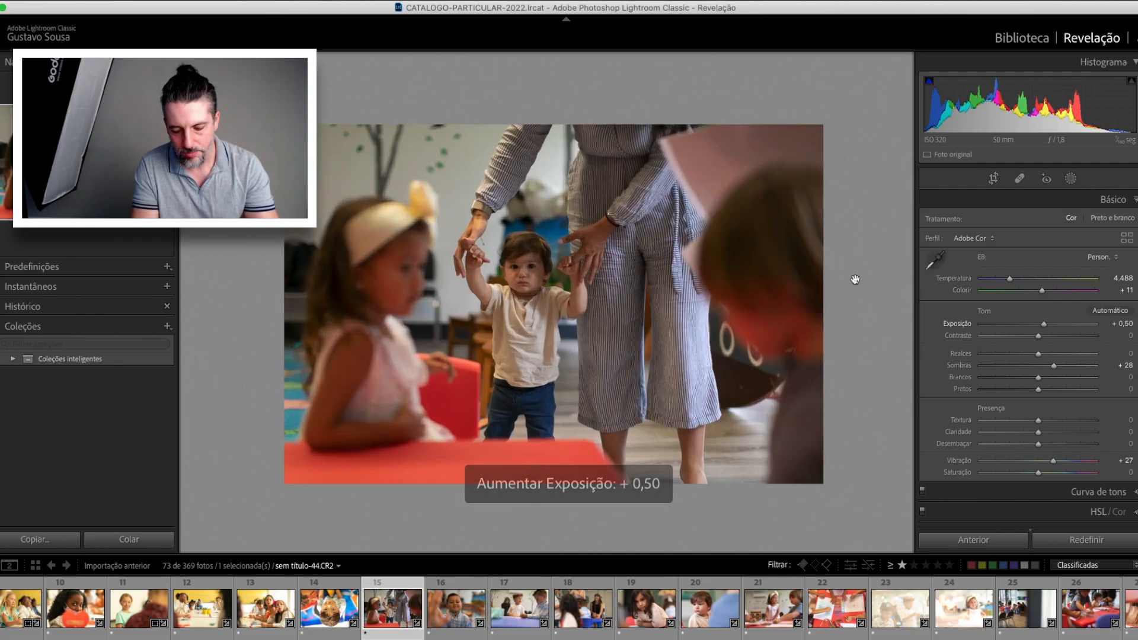
pyautogui.press('+')
pyautogui.press('+')
pyautogui.press('+')
pyautogui.press('+')
pyautogui.press('+')
pyautogui.press('+')
pyautogui.press('+')
pyautogui.press('+')
pyautogui.press('-')
pyautogui.press('+')
pyautogui.press('+')
pyautogui.press('-')
pyautogui.press('+')
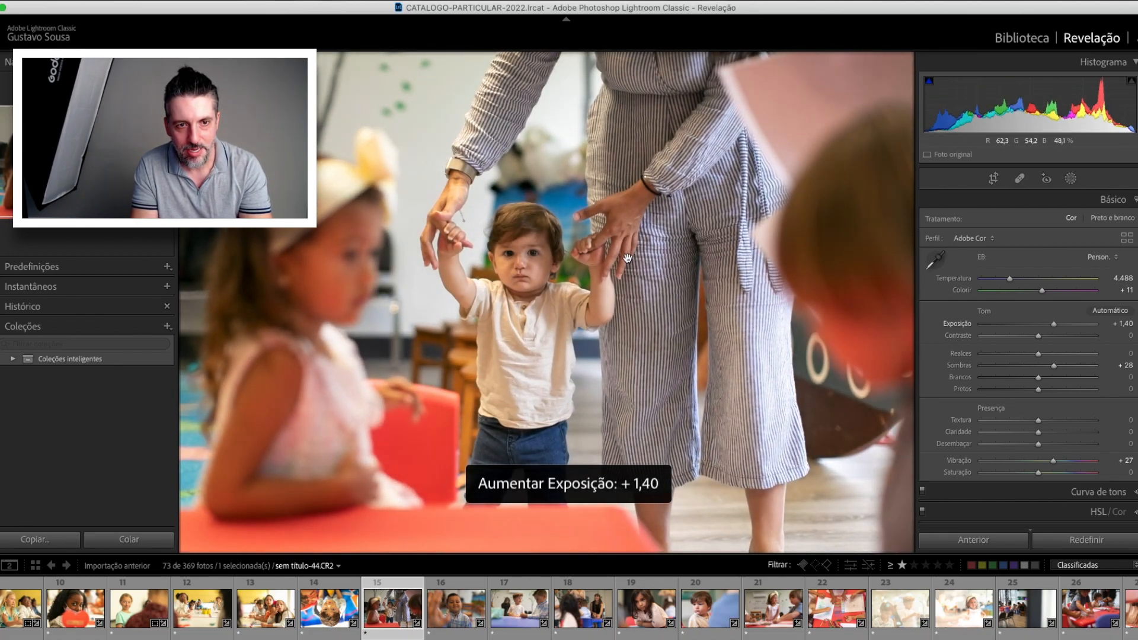
pyautogui.press('z')
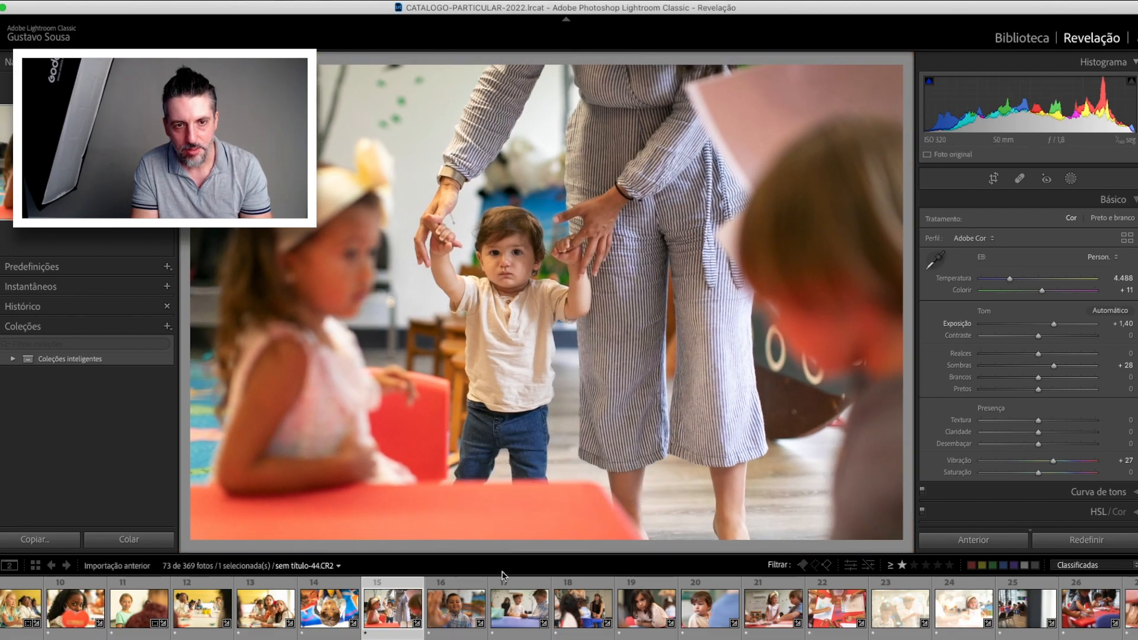
# Raise Exposição to +1,10 on photo 16 of the boy holding out his hand
pyautogui.click(444, 616)
pyautogui.press('=')
pyautogui.press('=')
pyautogui.press('=')
pyautogui.press('=')
pyautogui.press('=')
pyautogui.press('=')
pyautogui.press('=')
pyautogui.press('=')
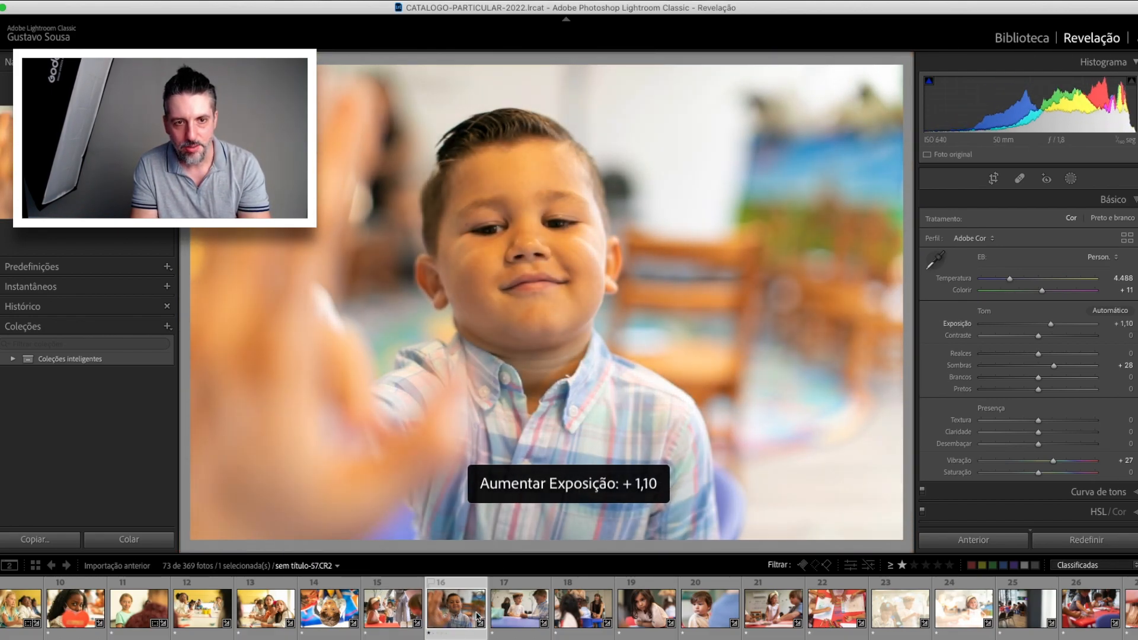
# Raise Exposição to +0,50 on photo 17 of the two boys at the table
pyautogui.click(536, 617)
pyautogui.press('=')
pyautogui.press('=')
pyautogui.press('=')
pyautogui.press('=')
pyautogui.press('=')
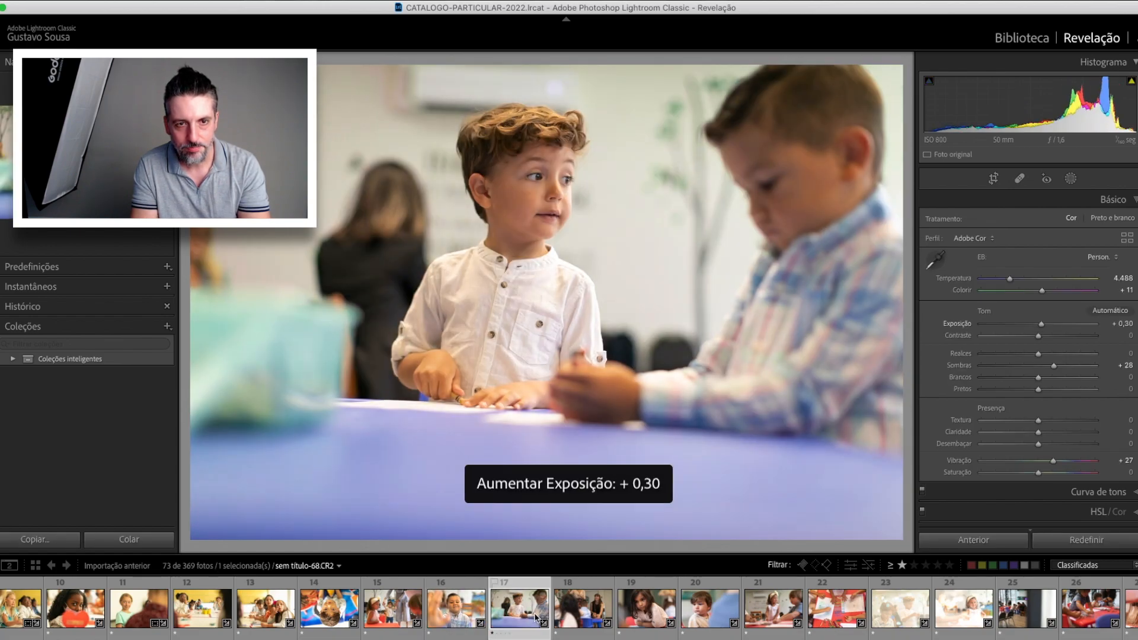
# Crop photo 17 slightly tighter around the two boys at the original aspect ratio, with Exposição kept at +0,50
pyautogui.press('r')
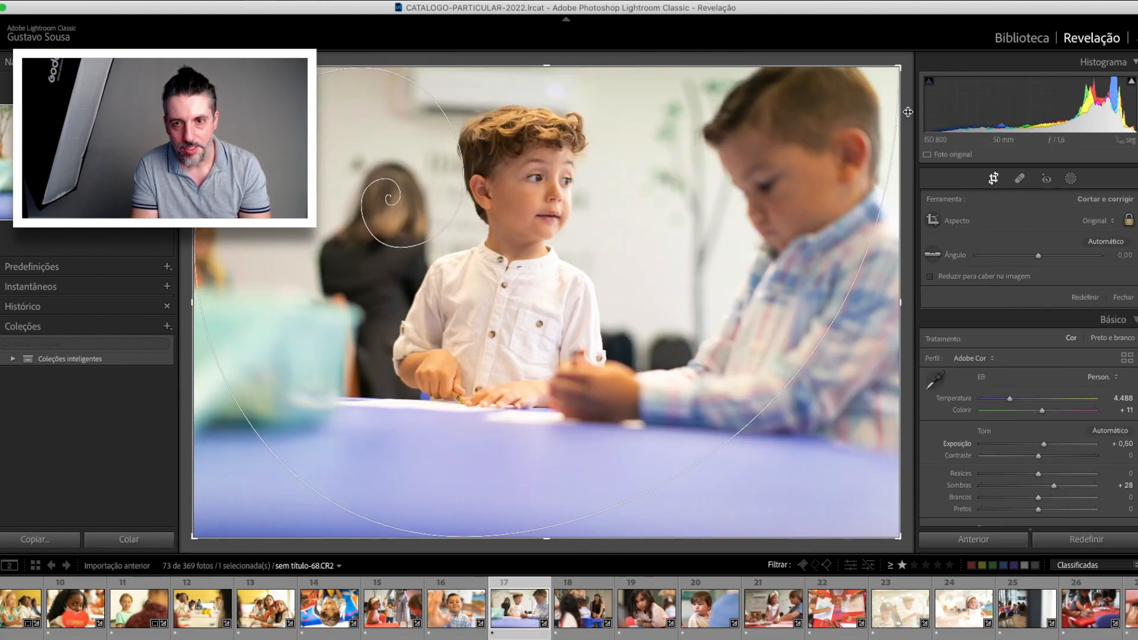
pyautogui.moveTo(910, 109); pyautogui.dragTo(916, 75)
pyautogui.press('r')
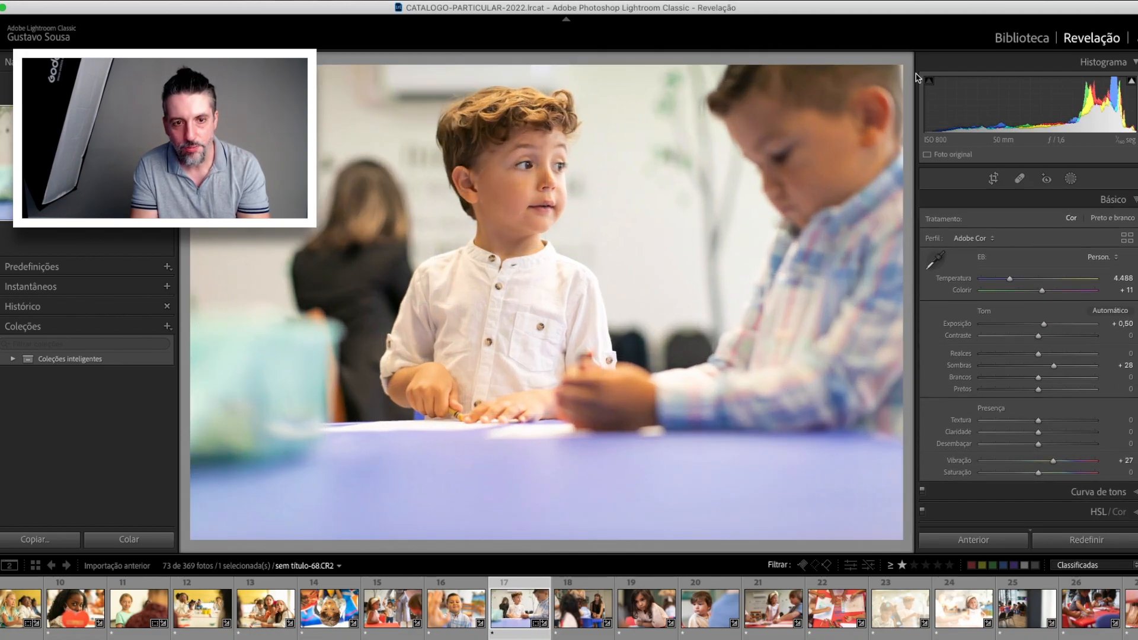
pyautogui.press('r')
pyautogui.moveTo(905, 70); pyautogui.dragTo(905, 73)
pyautogui.press('r')
pyautogui.press('-')
pyautogui.press('=')
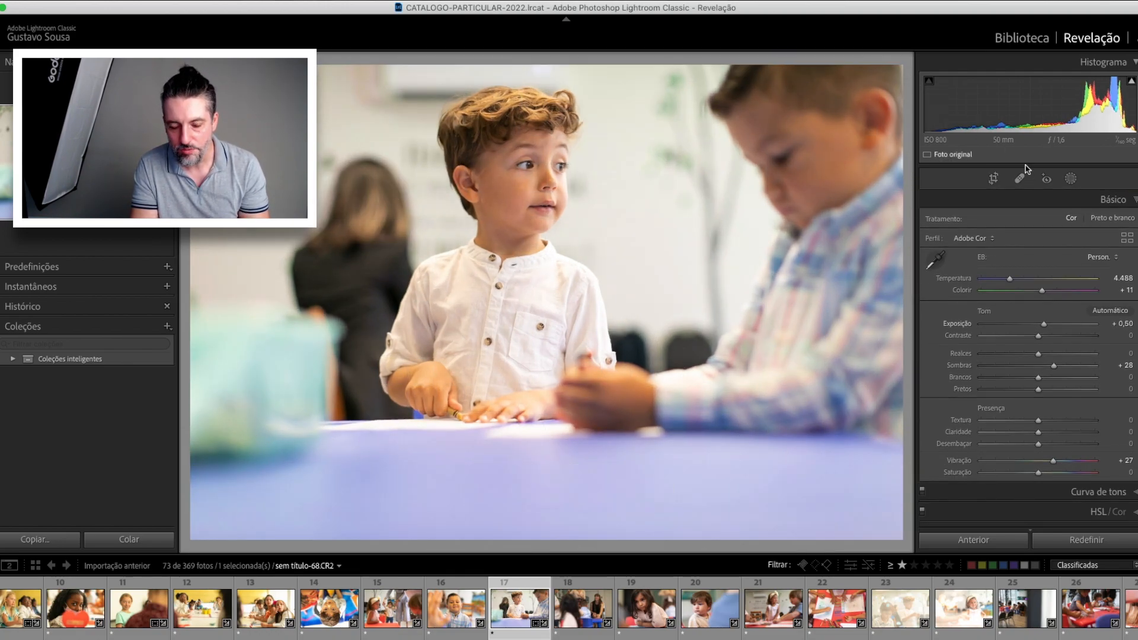
# Add a linear gradient over the blue table in photo 17's lower area, using the Saturação effect with Saturação 8 and Temp −53
pyautogui.press('m')
pyautogui.moveTo(517, 500); pyautogui.dragTo(519, 269)
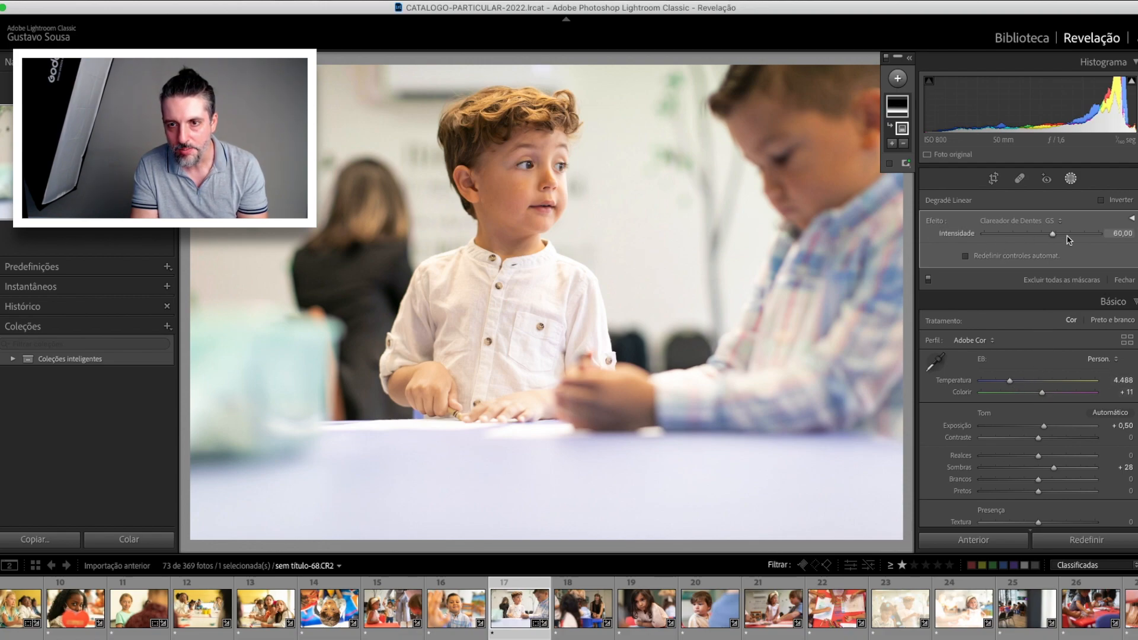
pyautogui.click(1132, 220)
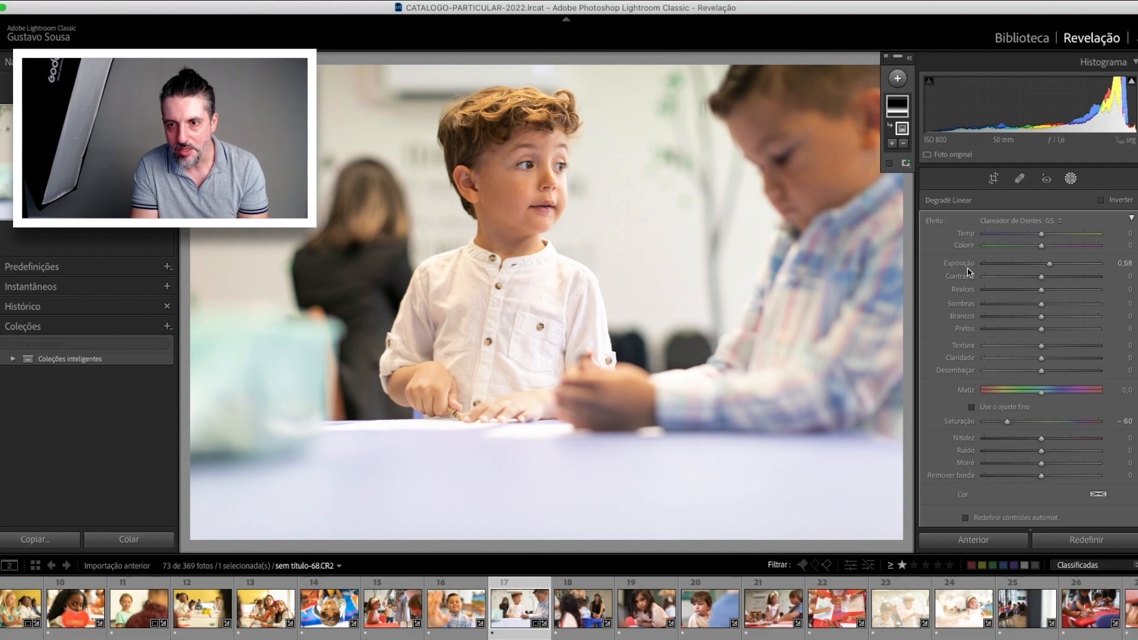
pyautogui.scroll(-5, 1025, 424)
pyautogui.scroll(5, 1036, 447)
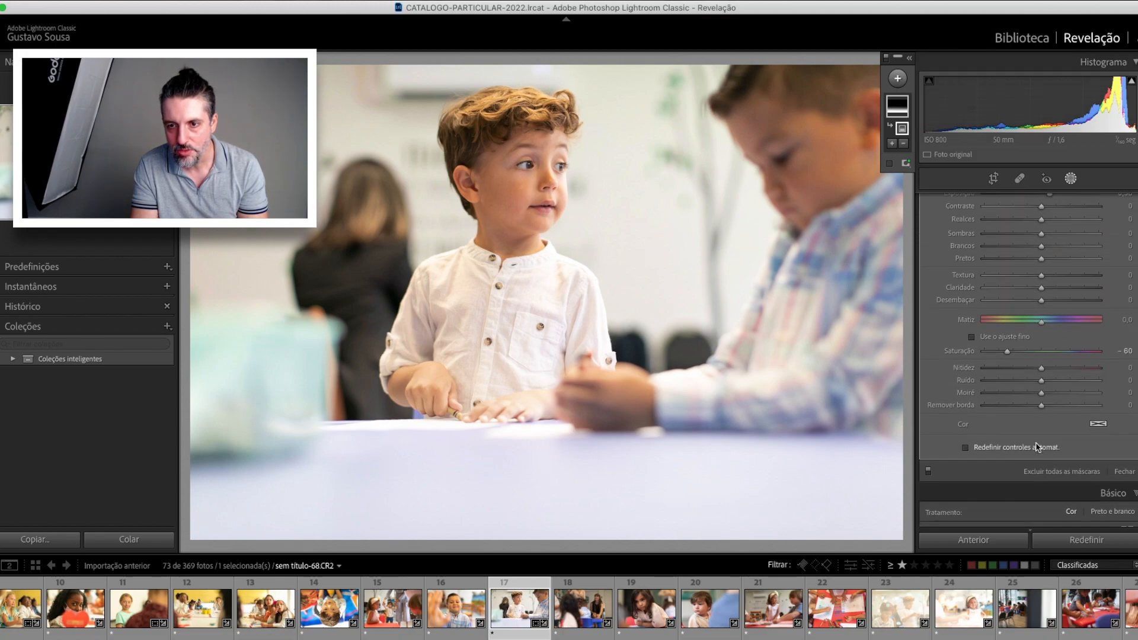
pyautogui.click(1008, 221)
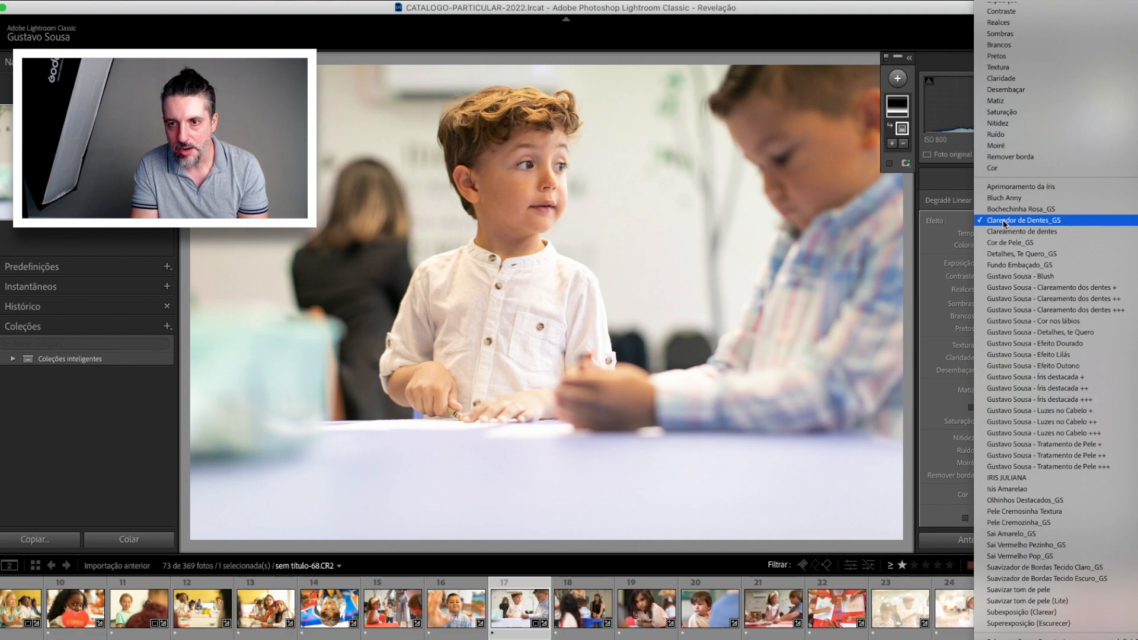
pyautogui.scroll(2, 1054, 513)
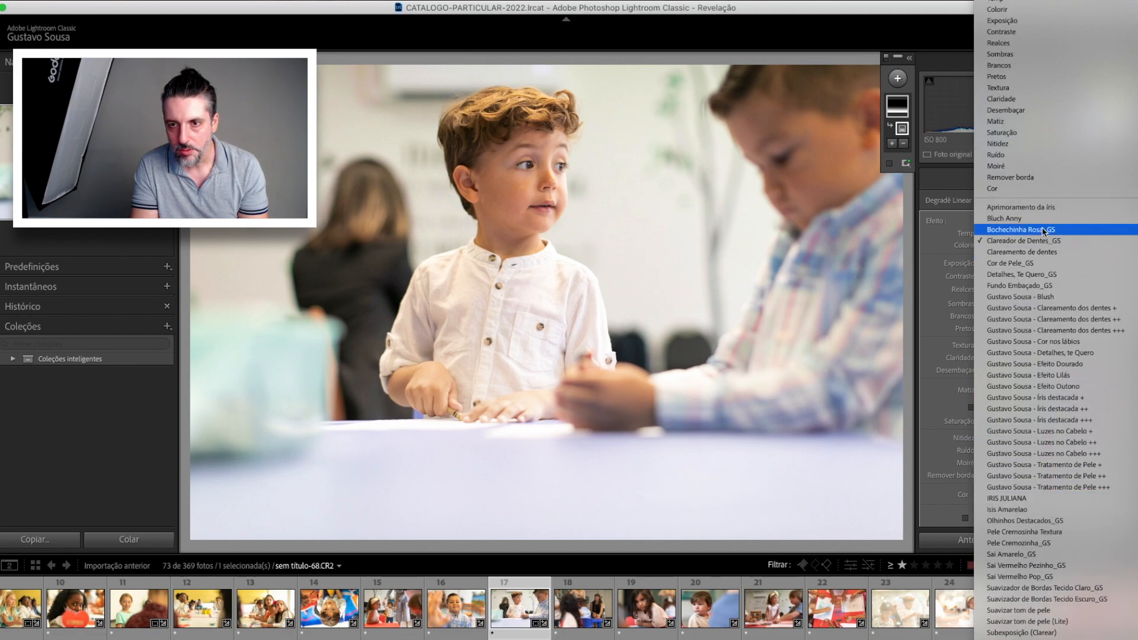
pyautogui.click(1034, 134)
pyautogui.moveTo(1011, 422); pyautogui.dragTo(1046, 422)
pyautogui.moveTo(1041, 233); pyautogui.dragTo(1013, 238)
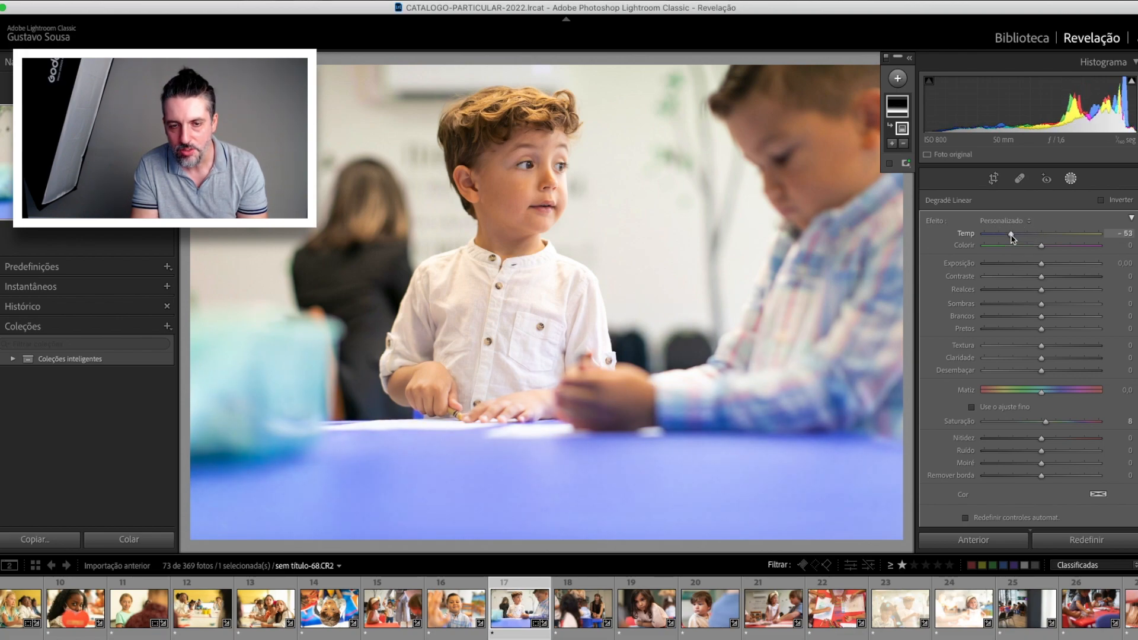
# Add a second linear gradient from photo 17's upper-left corner toward the boy, using the Cor effect with Temp 69
pyautogui.press('m')
pyautogui.moveTo(259, 112); pyautogui.dragTo(483, 255)
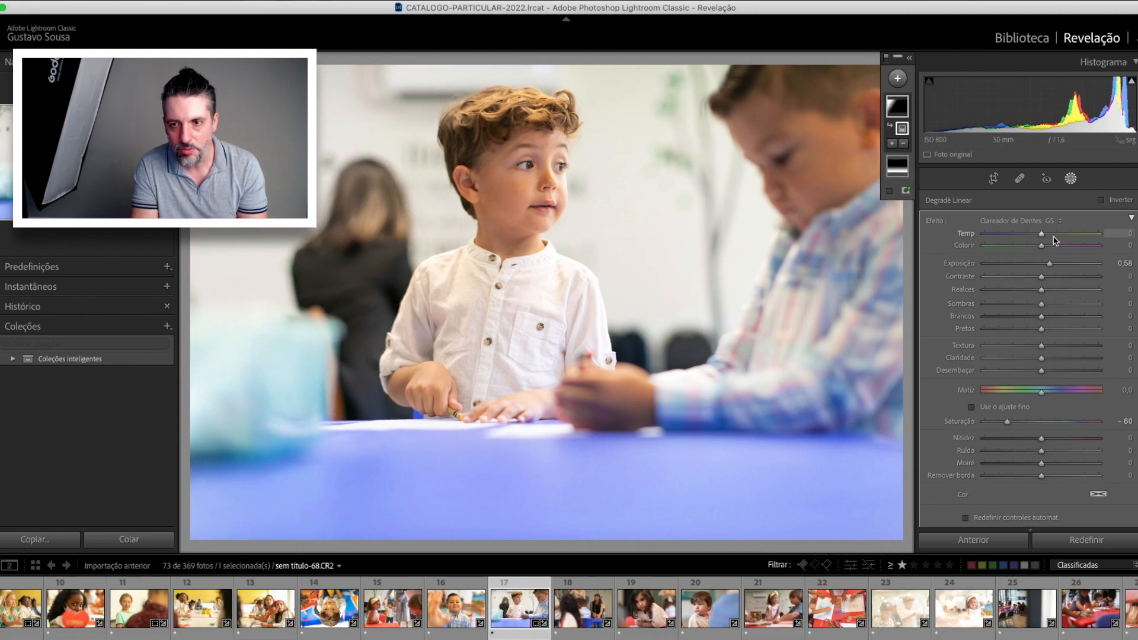
pyautogui.moveTo(1063, 236); pyautogui.dragTo(1132, 234)
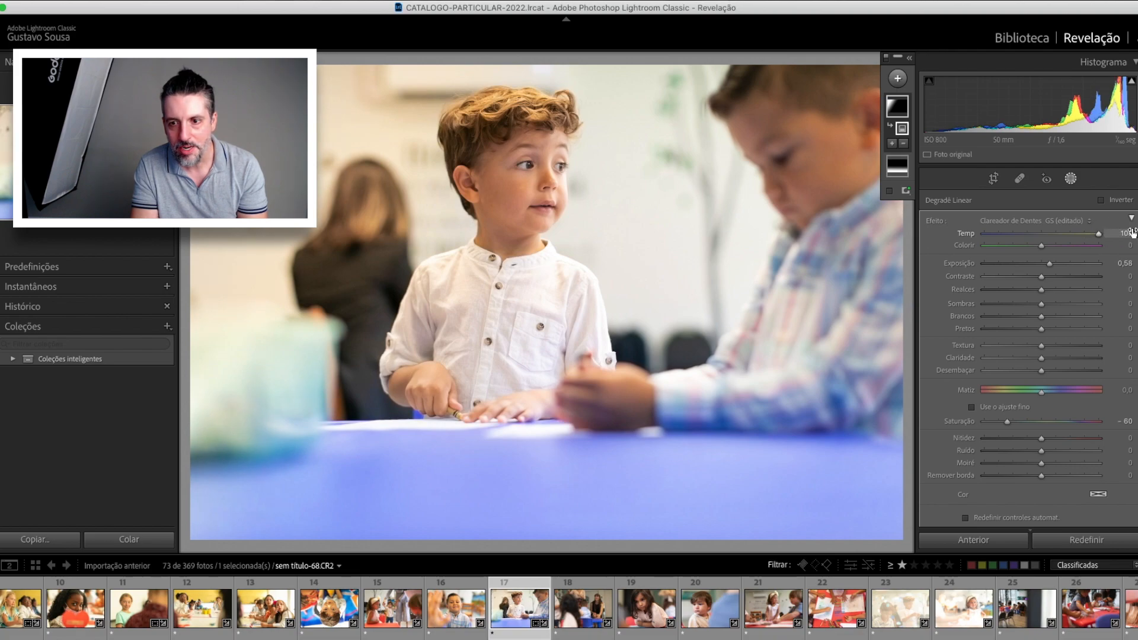
pyautogui.click(1031, 222)
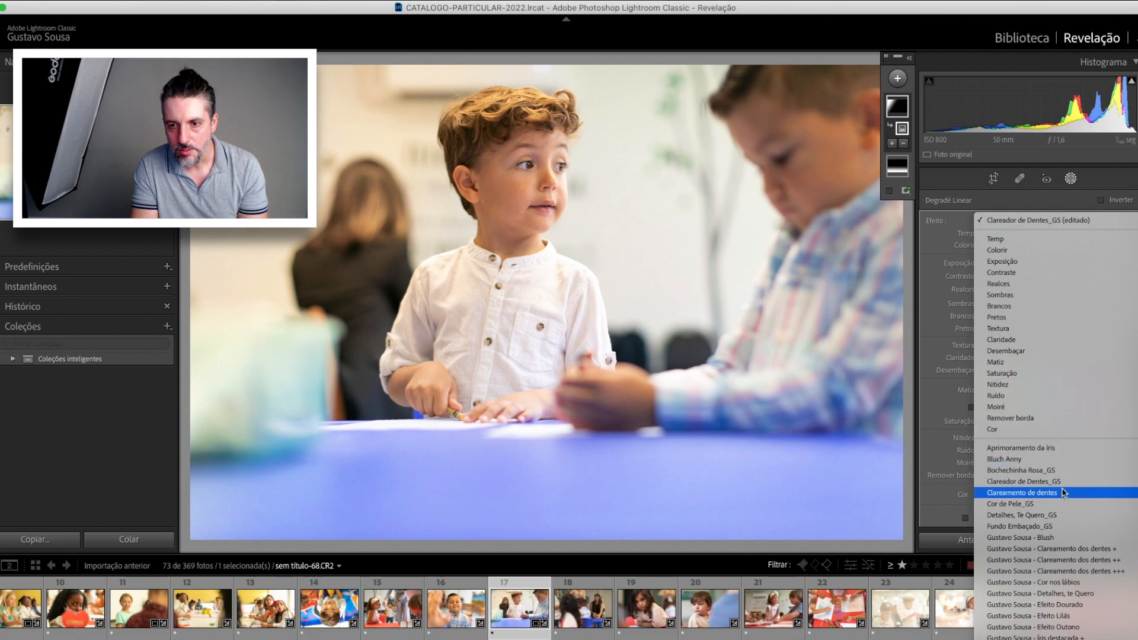
pyautogui.click(1061, 429)
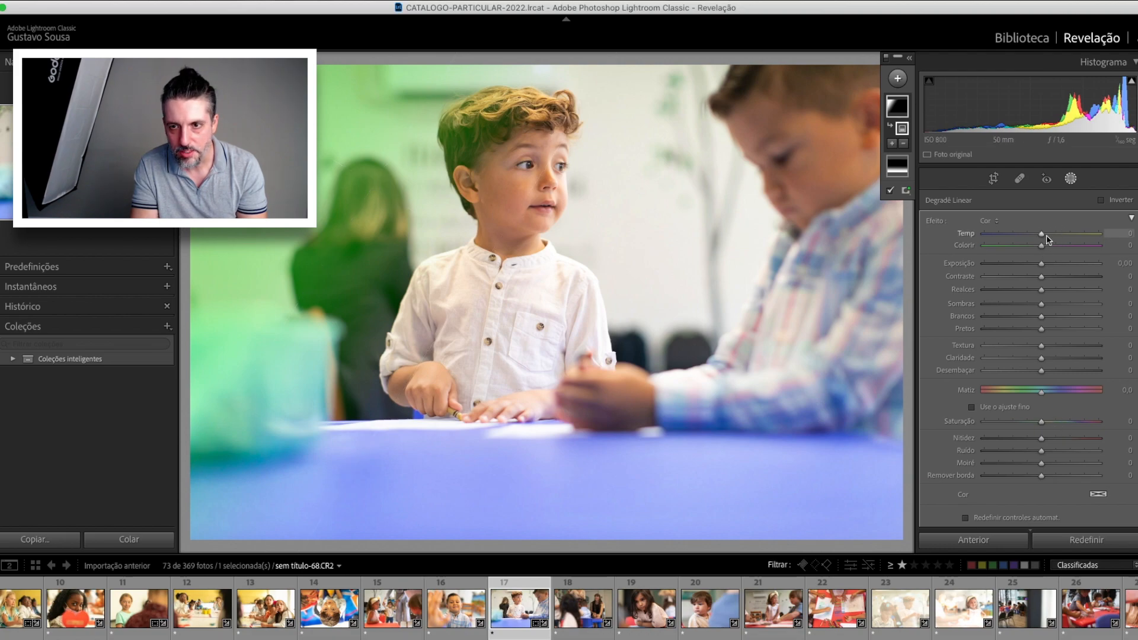
pyautogui.moveTo(1039, 235); pyautogui.dragTo(1084, 238)
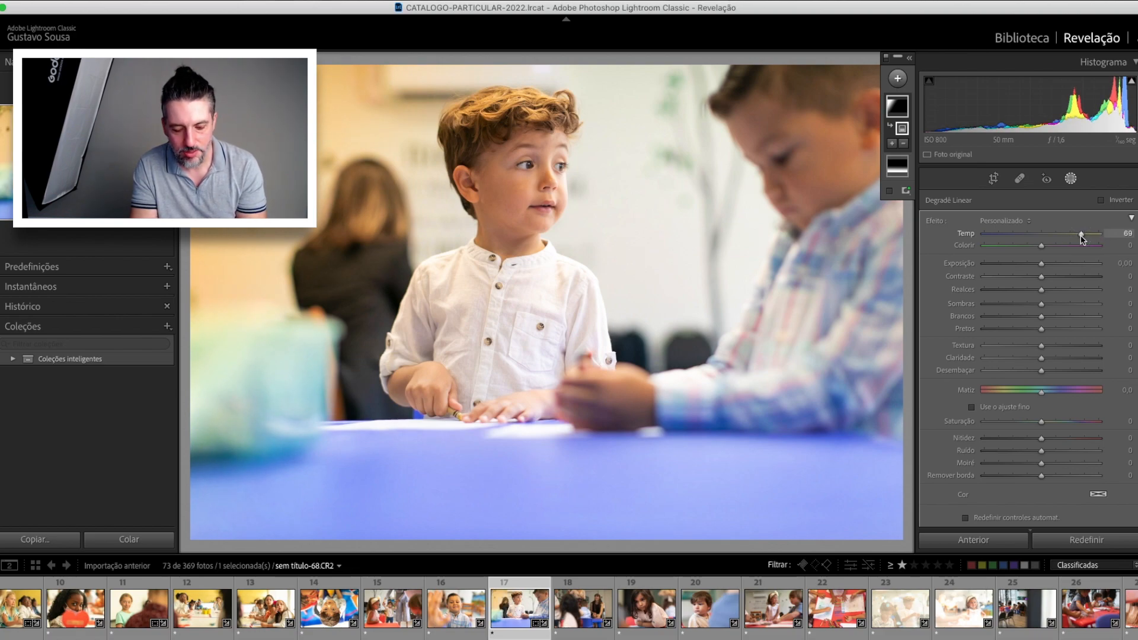
# Review photo 17 full screen and compare the edited version with the unedited one
pyautogui.press('f')
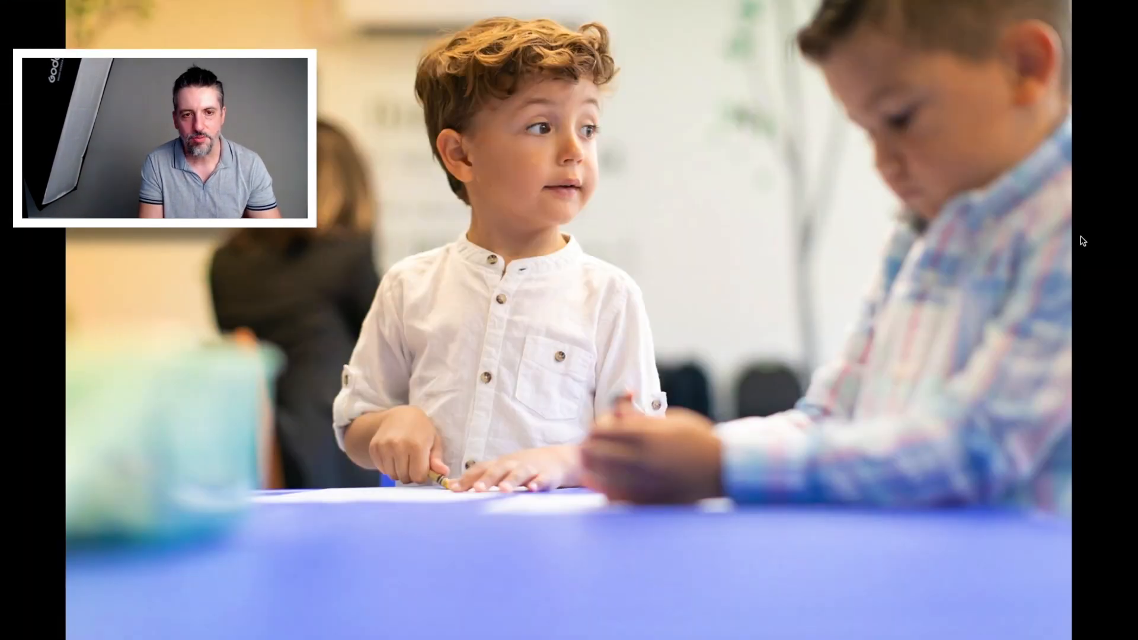
pyautogui.press('f')
pyautogui.press('\\')
pyautogui.press('\\')
pyautogui.press('\\')
pyautogui.press('\\')
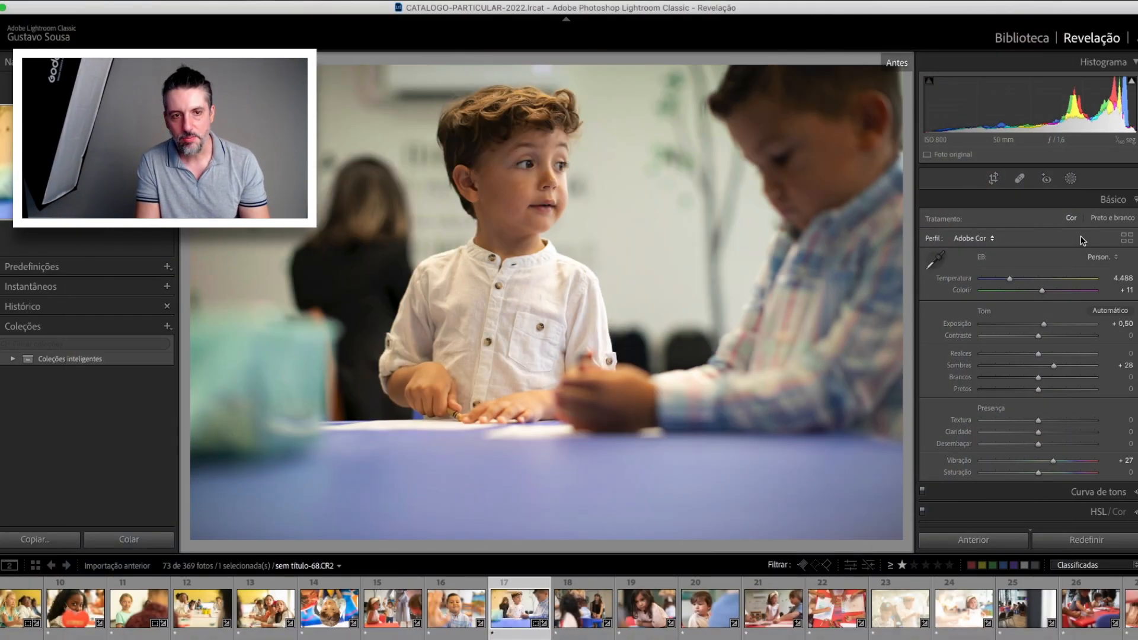
pyautogui.press('\\')
pyautogui.press('\\')
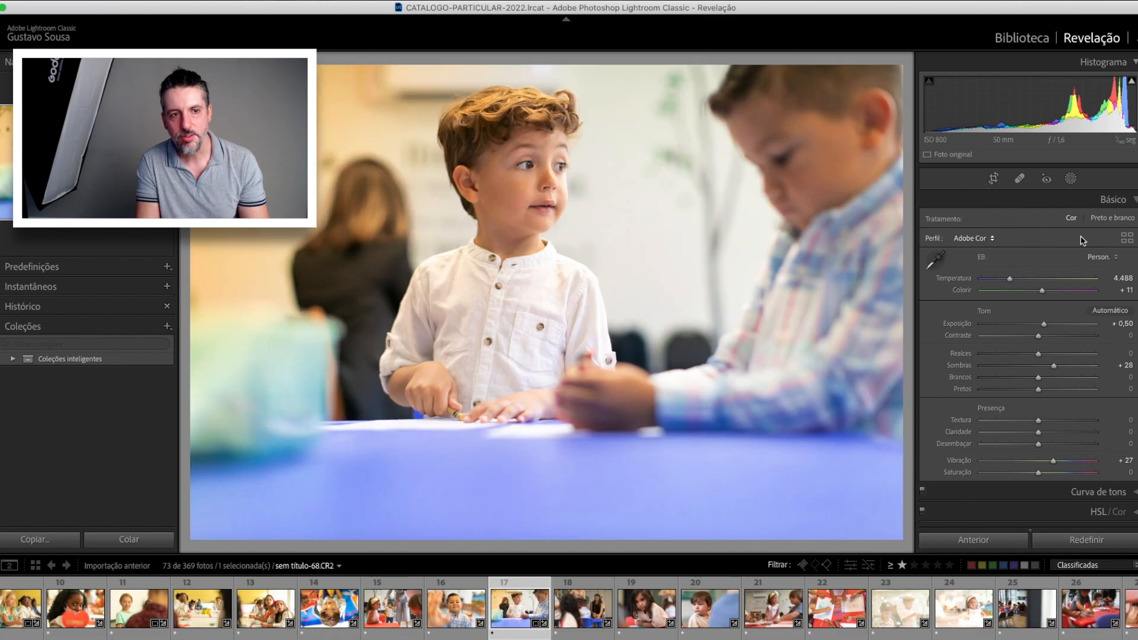
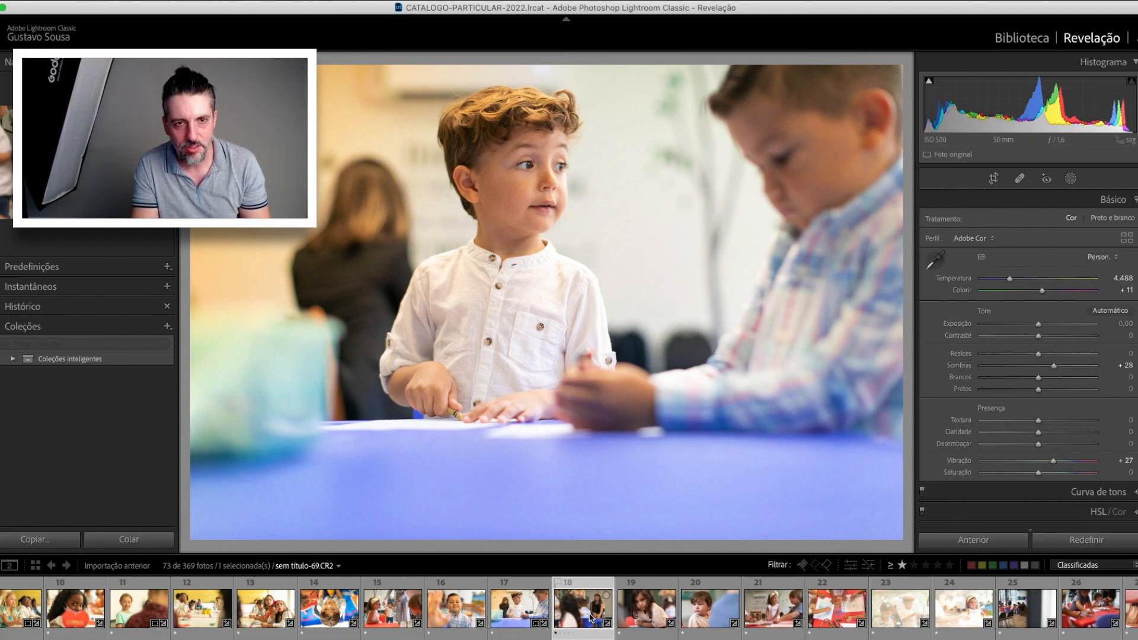
# Set Exposição to +0,60 on photo 18 of the seated woman in the black dress
pyautogui.press('=')
pyautogui.press('=')
pyautogui.press('=')
pyautogui.press('=')
pyautogui.press('=')
pyautogui.press('=')
pyautogui.press('=')
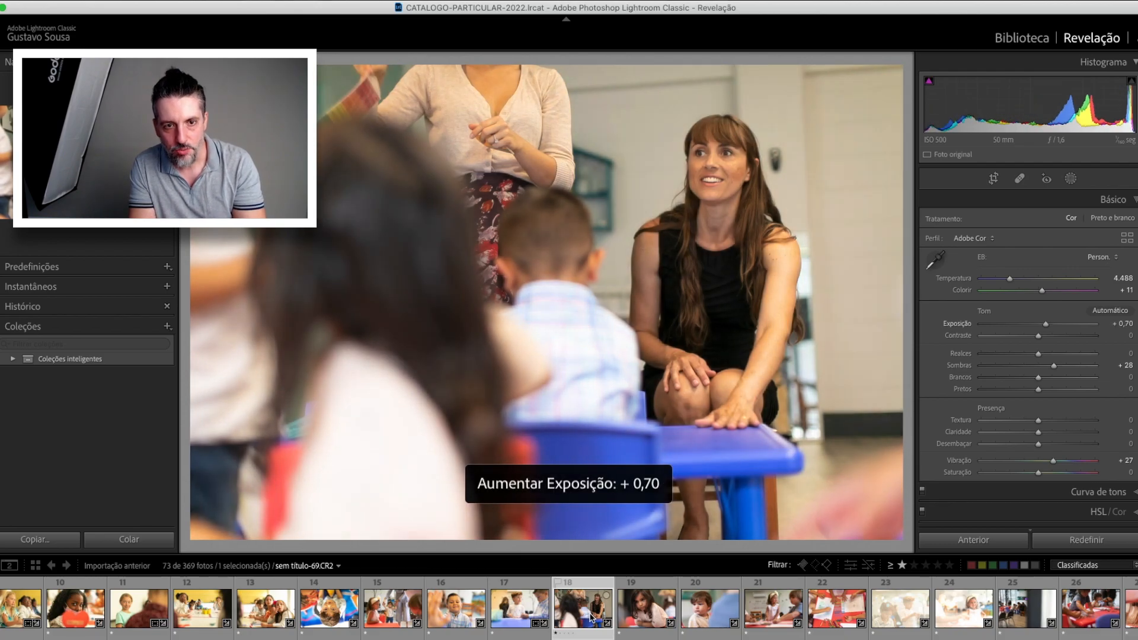
pyautogui.press('-')
pyautogui.press('-')
pyautogui.press('=')
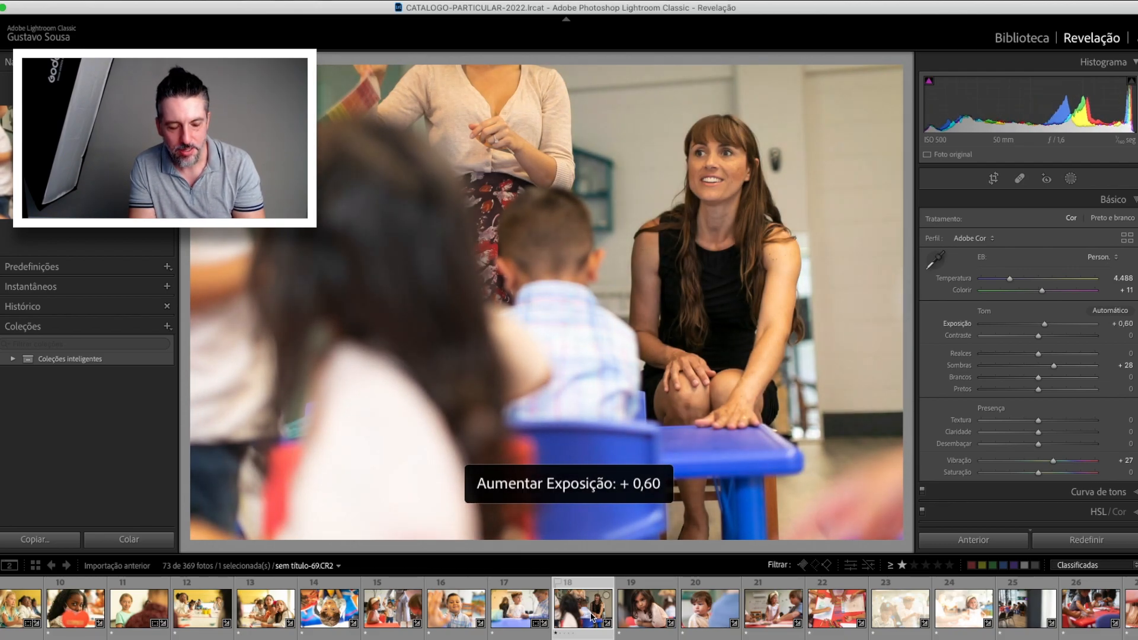
# Convert photo 18 to black and white with Contraste +24 and Textura +27
pyautogui.press('v')
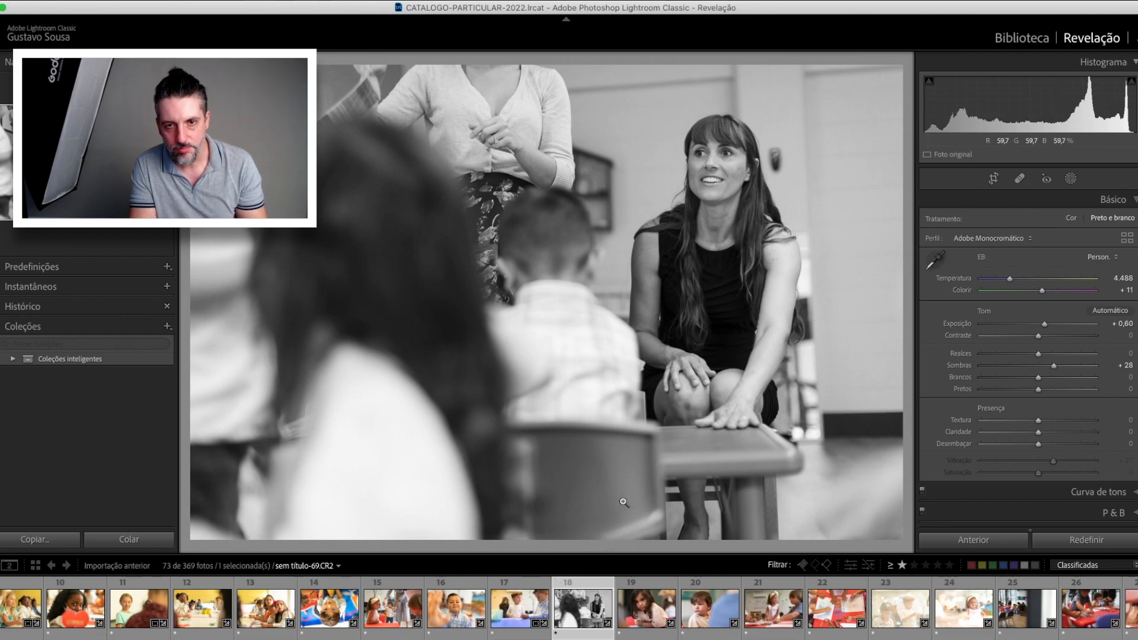
pyautogui.click(696, 412)
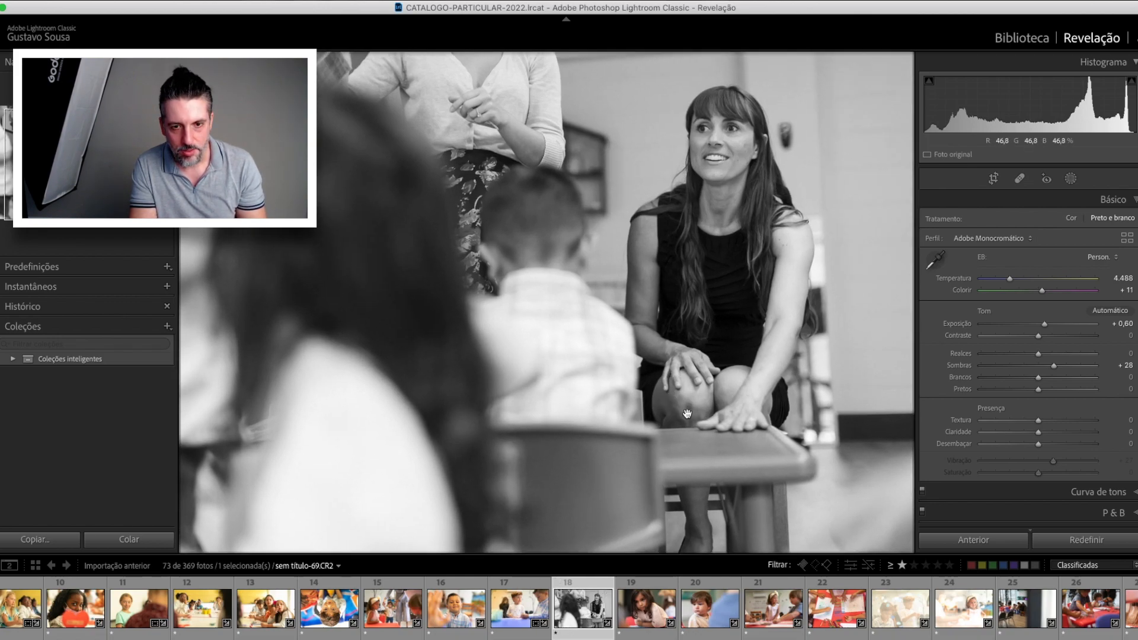
pyautogui.click(686, 414)
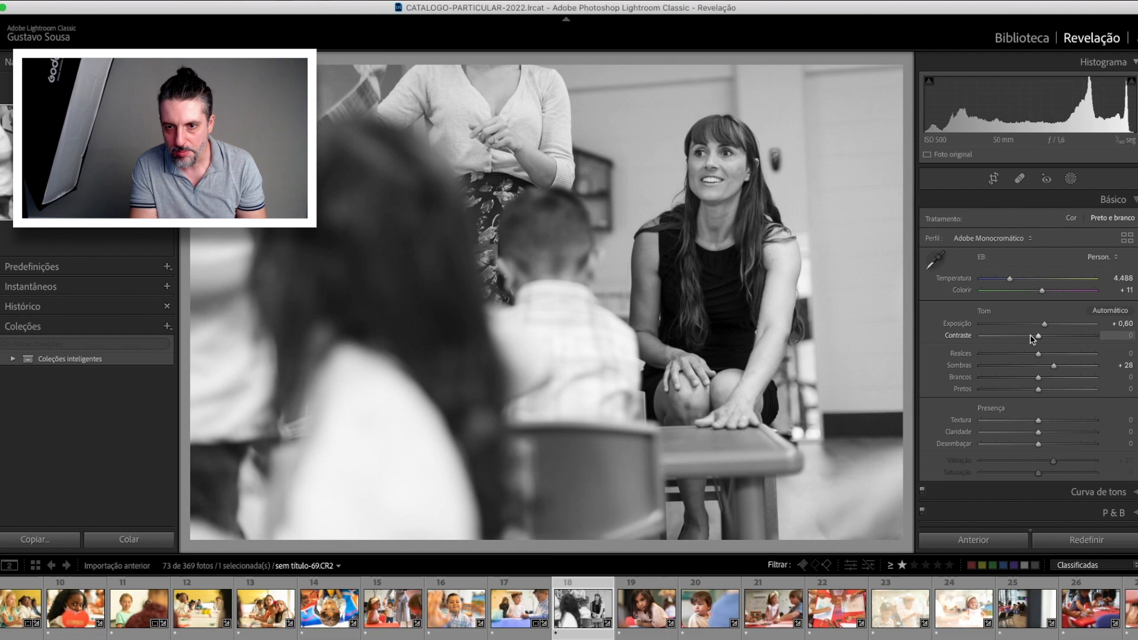
pyautogui.moveTo(1047, 338); pyautogui.dragTo(1052, 337)
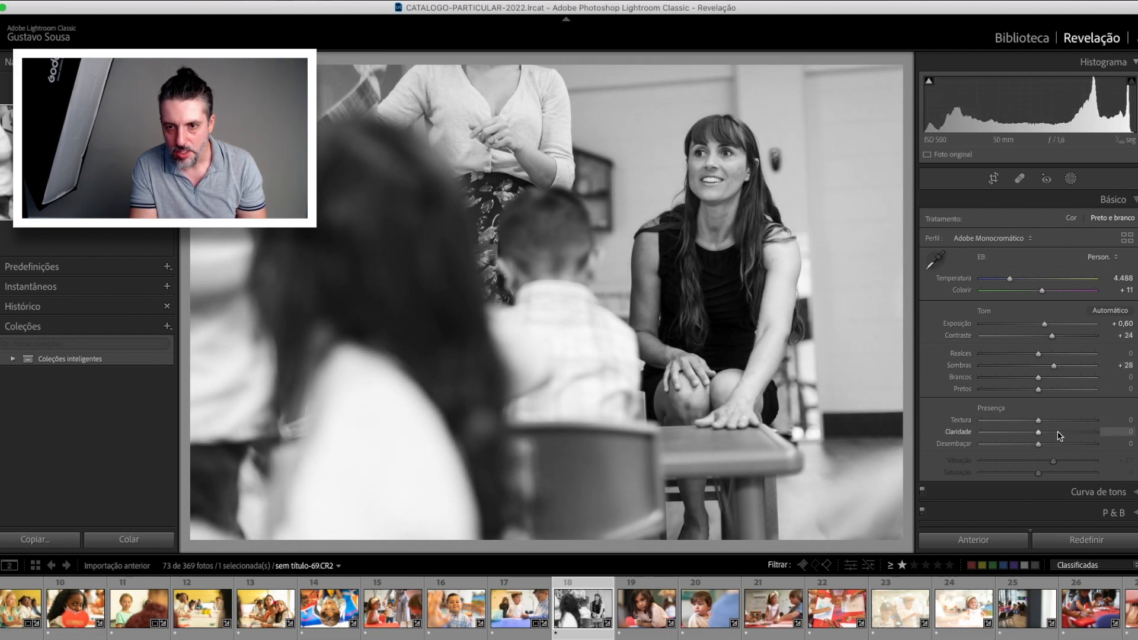
pyautogui.moveTo(1046, 423); pyautogui.dragTo(1054, 422)
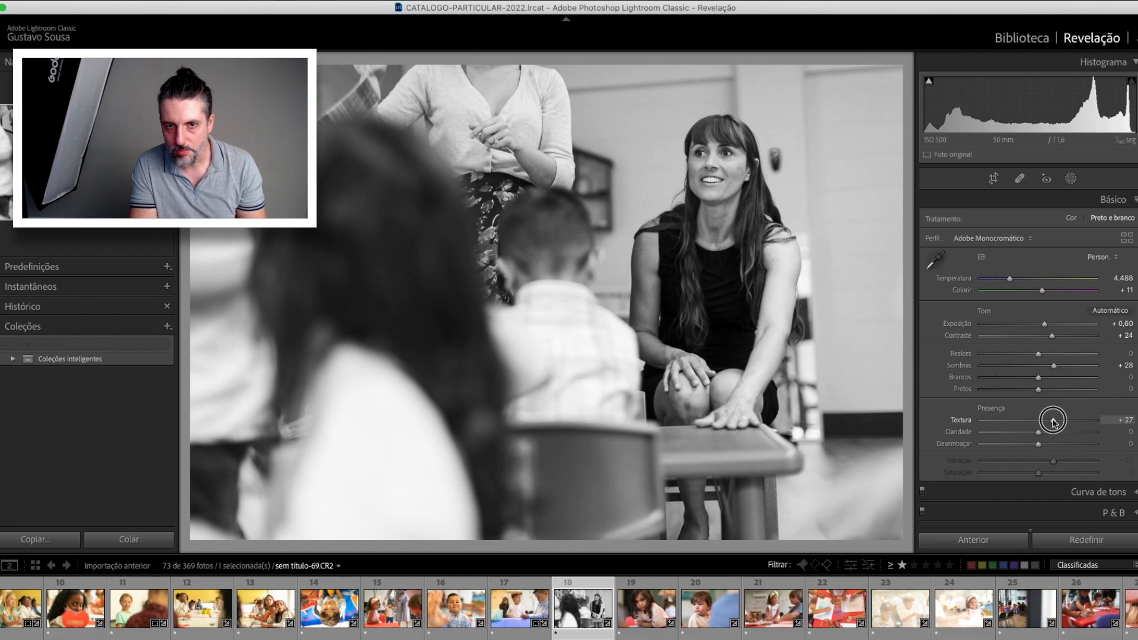
# Raise Exposição to +0,50 on photo 19 of the girl leaning on the table
pyautogui.click(637, 612)
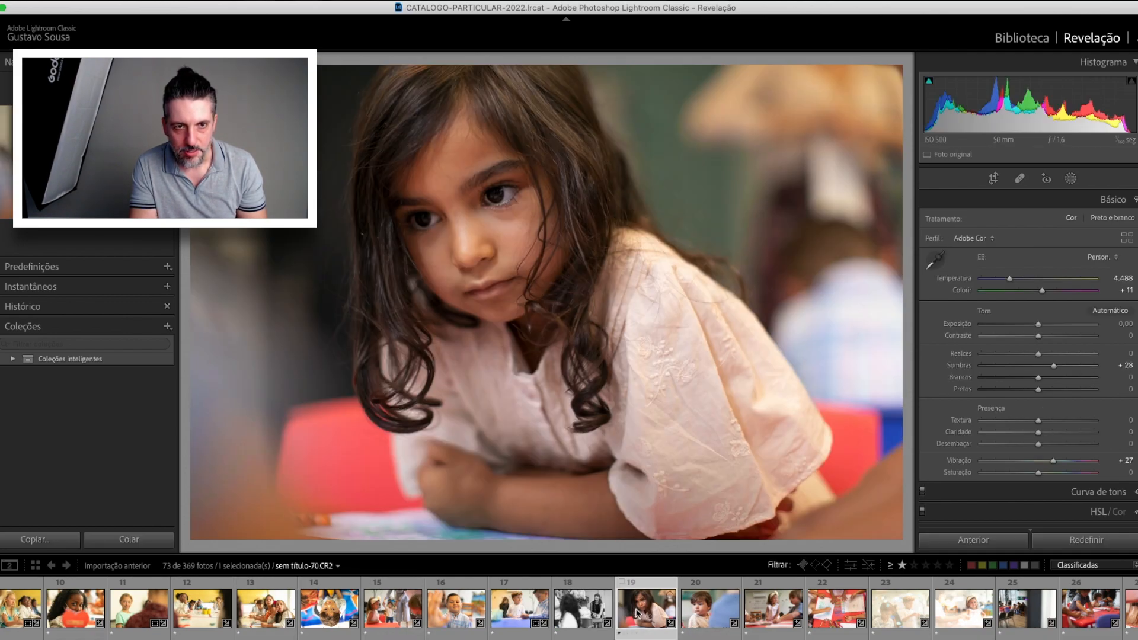
pyautogui.press('=')
pyautogui.press('=')
pyautogui.press('=')
pyautogui.press('=')
pyautogui.press('=')
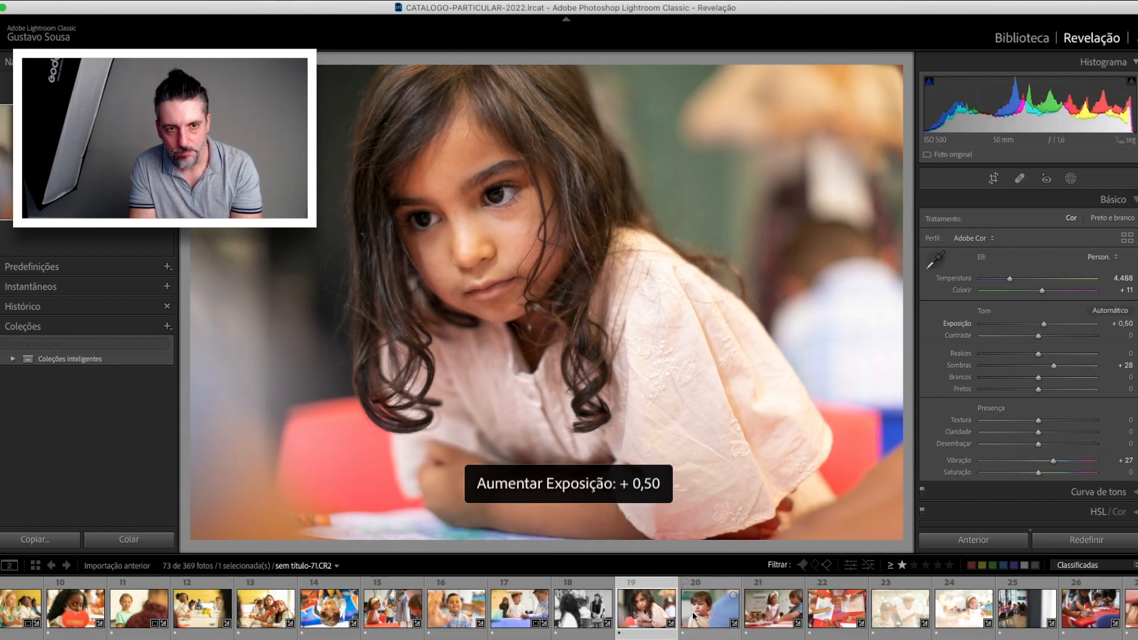
# Set Exposição to +0,30 on photo 20 of the toddler beside the blurred blue shirt
pyautogui.click(705, 614)
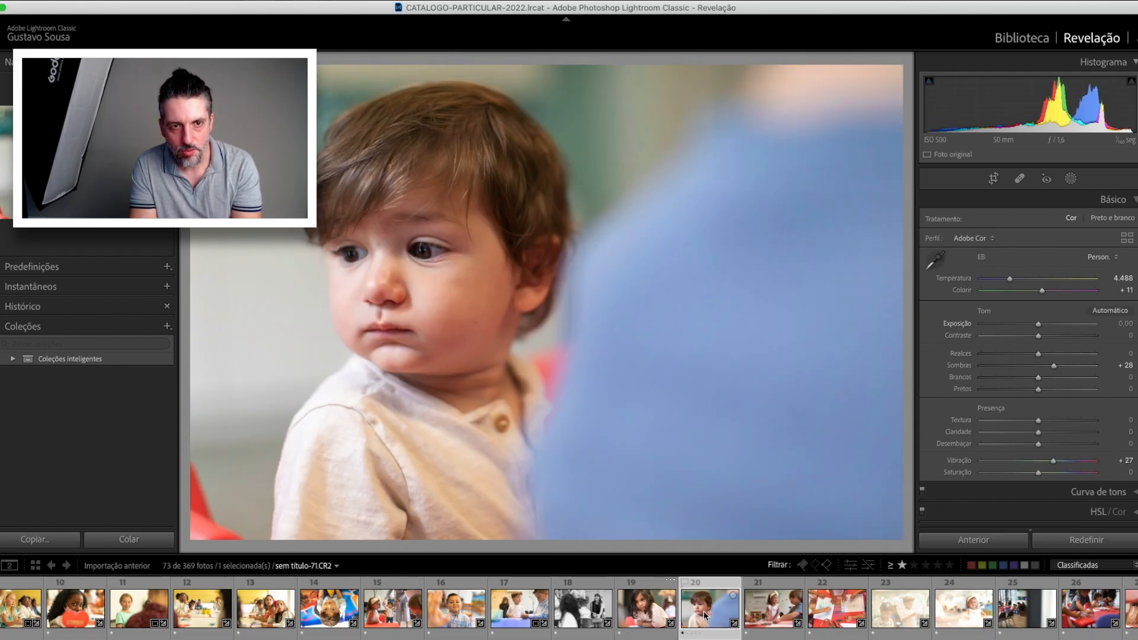
pyautogui.press('=')
pyautogui.press('=')
pyautogui.press('=')
pyautogui.press('=')
pyautogui.press('=')
pyautogui.press('-')
pyautogui.press('=')
pyautogui.press('-')
pyautogui.press('-')
# Brush the whites of the toddler's eyes in photo 20 with the Clareador de Dentes_GS effect at brush size 4,0
pyautogui.click(420, 255)
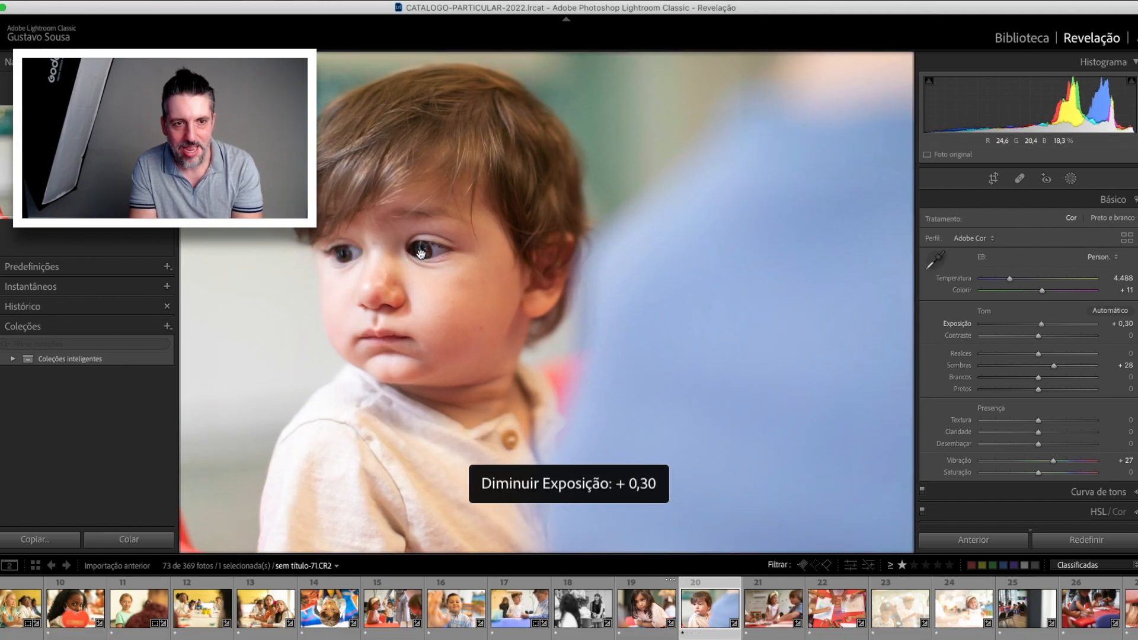
pyautogui.click(1070, 179)
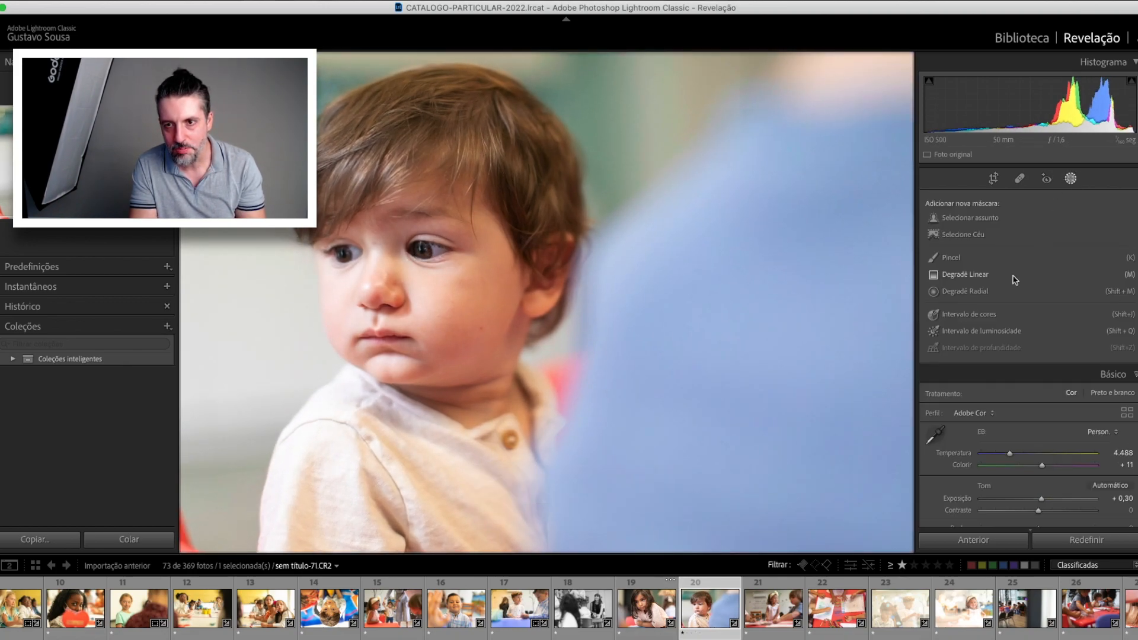
pyautogui.click(961, 258)
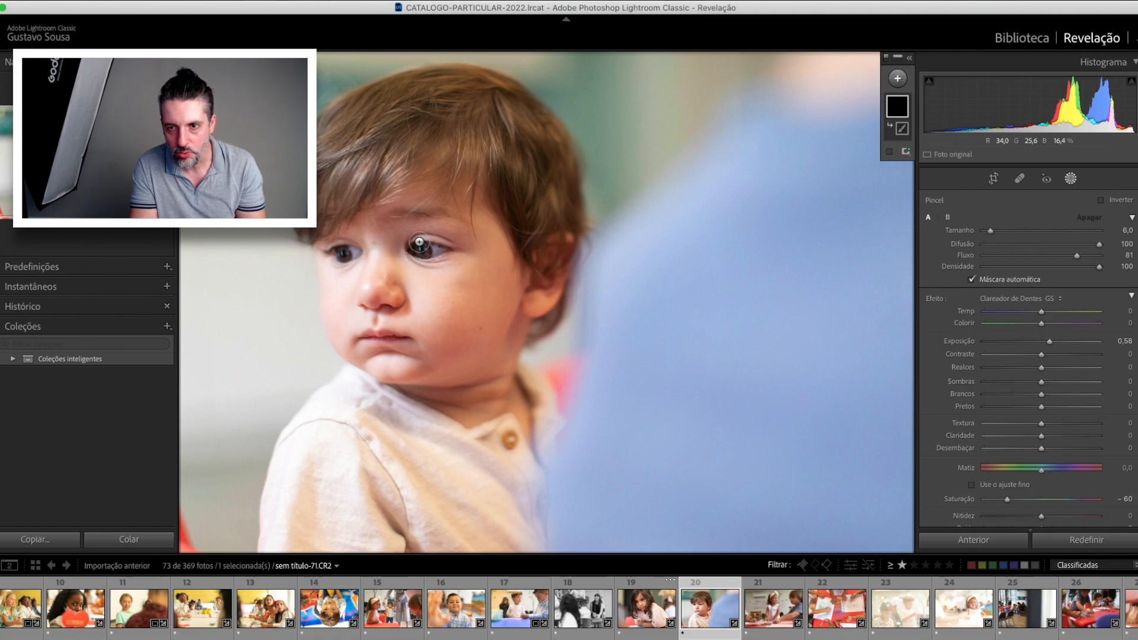
pyautogui.press('super+equal')
pyautogui.press('super+equal')
pyautogui.moveTo(282, 153)
pyautogui.mouseDown()
pyautogui.moveTo(539, 346)
pyautogui.moveTo(586, 366)
pyautogui.moveTo(536, 381)
pyautogui.moveTo(532, 358)
pyautogui.moveTo(563, 380)
pyautogui.moveTo(537, 384)
pyautogui.moveTo(542, 371)
pyautogui.moveTo(513, 370)
pyautogui.moveTo(532, 359)
pyautogui.moveTo(519, 366)
pyautogui.mouseUp()
pyautogui.press('[')
pyautogui.moveTo(318, 386)
pyautogui.mouseDown()
pyautogui.moveTo(325, 363)
pyautogui.moveTo(314, 391)
pyautogui.mouseUp()
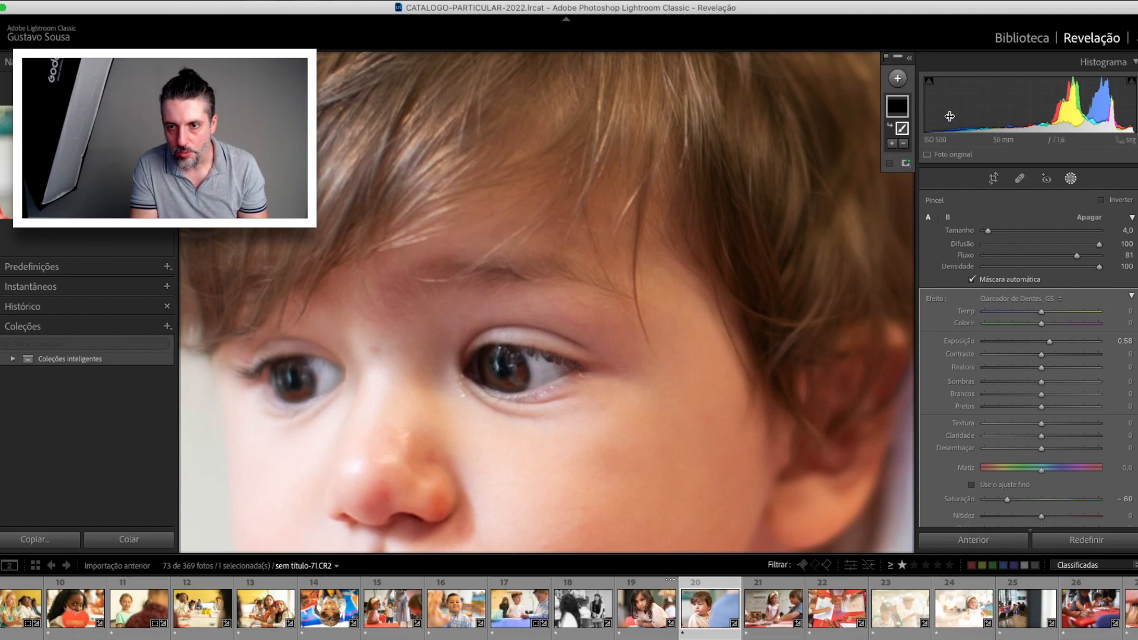
# Paint both of the toddler's irises with a separate brush mask using the Aprimoramento da íris effect
pyautogui.click(1030, 298)
pyautogui.click(1030, 265)
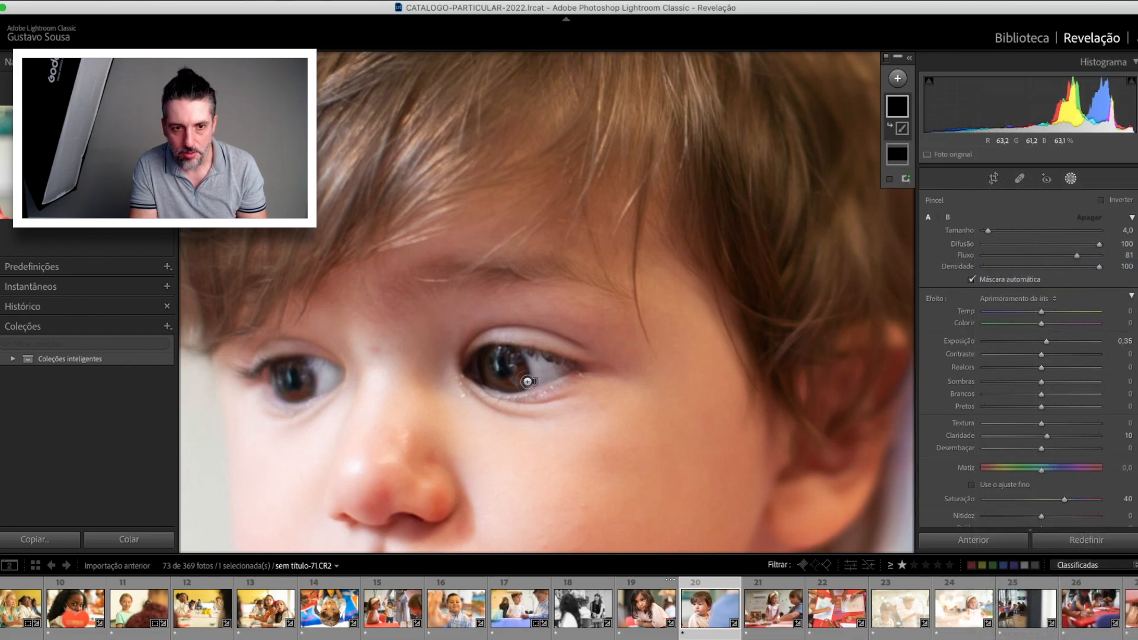
pyautogui.moveTo(516, 368)
pyautogui.mouseDown()
pyautogui.moveTo(489, 367)
pyautogui.moveTo(509, 360)
pyautogui.mouseUp()
pyautogui.moveTo(288, 369)
pyautogui.mouseDown()
pyautogui.moveTo(277, 376)
pyautogui.moveTo(289, 378)
pyautogui.mouseUp()
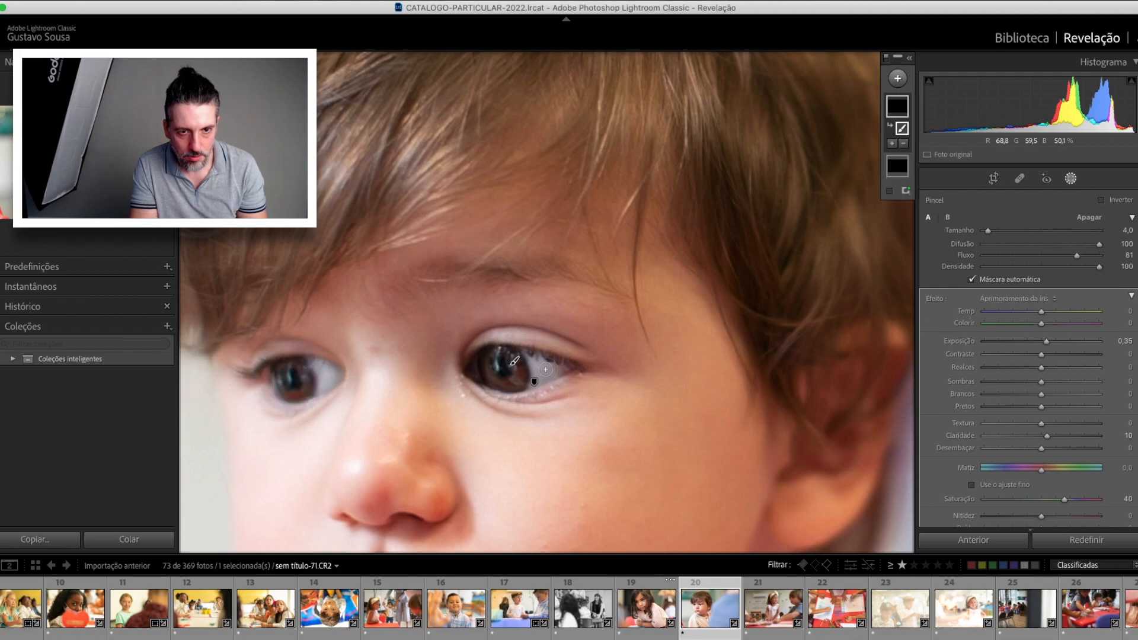
# Raise Exposição to 1,06 on the brush mask covering the whites of the toddler's eyes
pyautogui.click(535, 384)
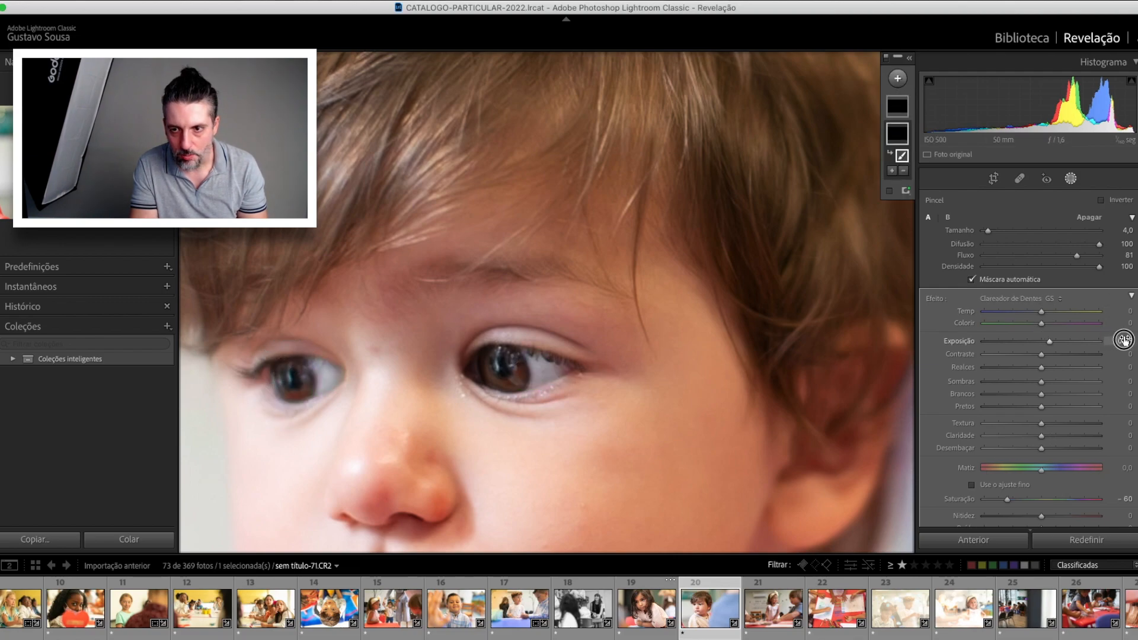
pyautogui.moveTo(1050, 341); pyautogui.dragTo(1058, 342)
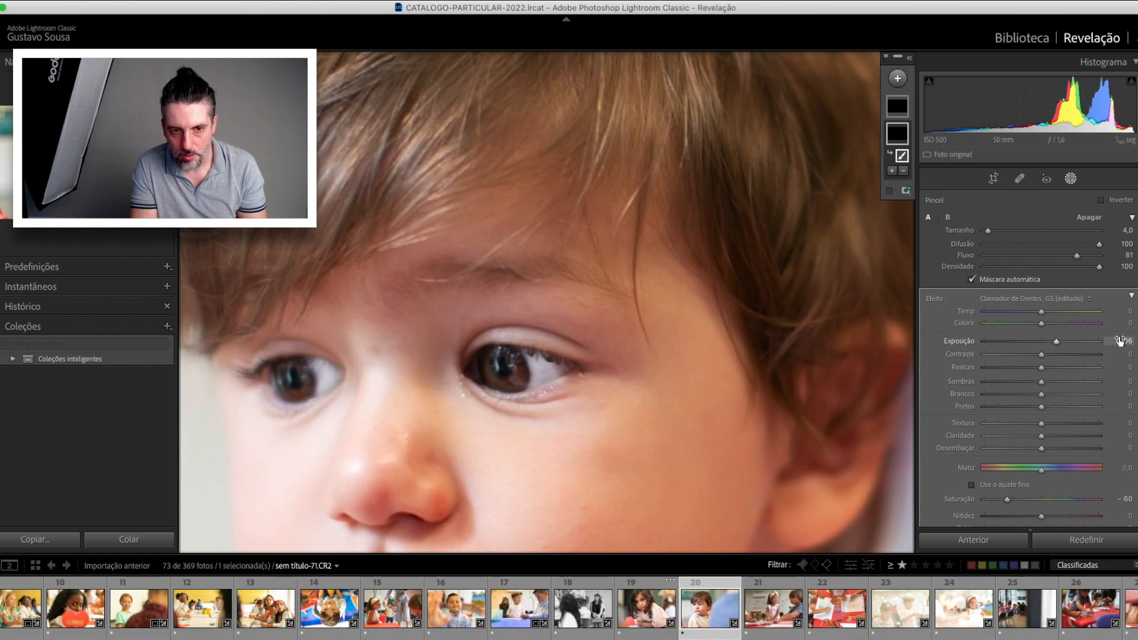
pyautogui.press('z')
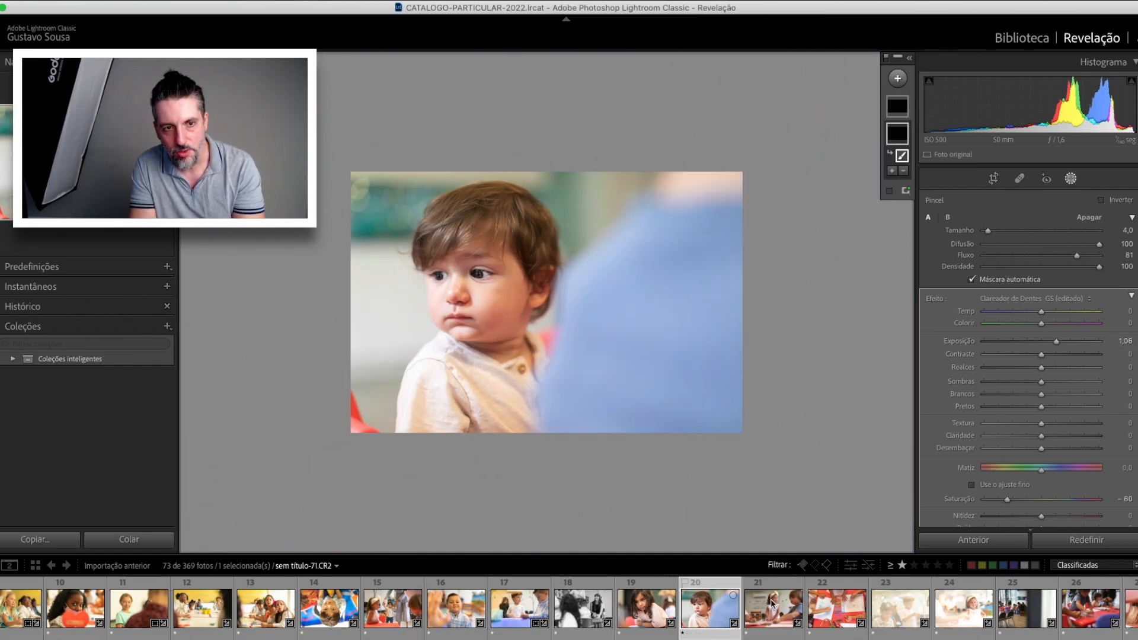
# Set Exposição to +0,50 on photo 21 of the girl with the yellow headband at the table
pyautogui.click(772, 616)
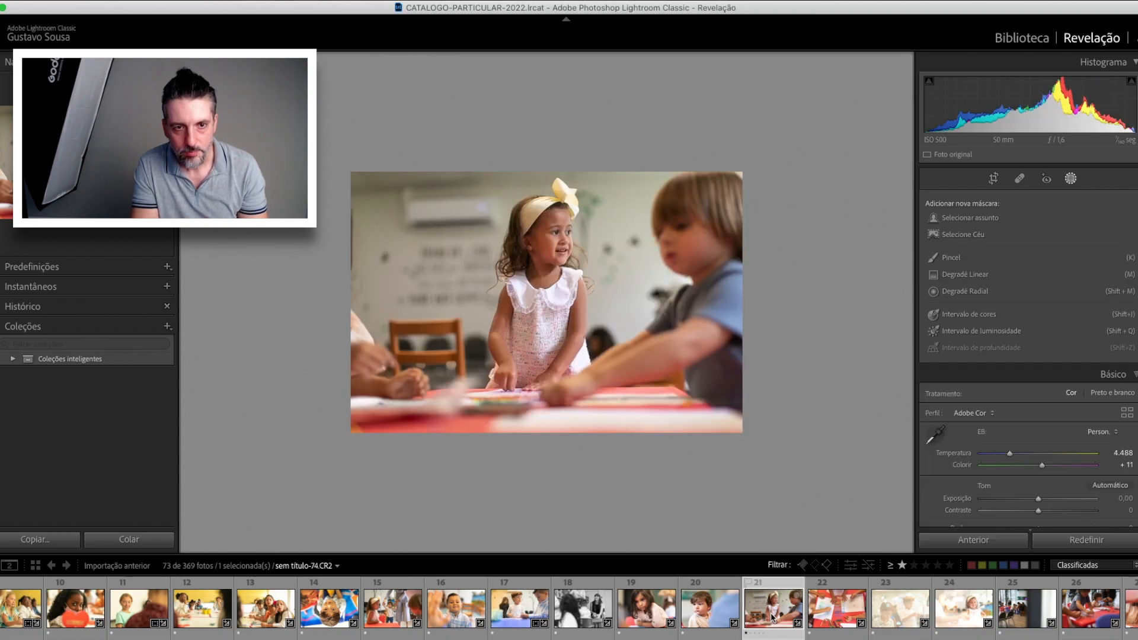
pyautogui.press('=')
pyautogui.press('=')
pyautogui.press('=')
pyautogui.press('=')
pyautogui.press('=')
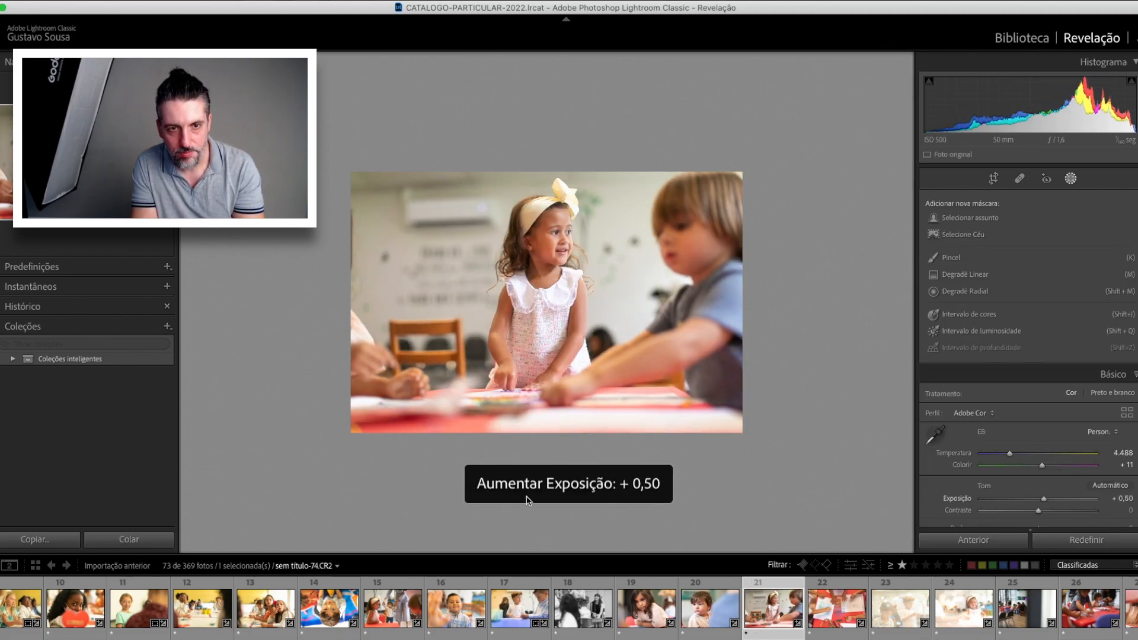
# Crop photo 21 slightly tighter from its lower-left corner at the original aspect ratio
pyautogui.press('r')
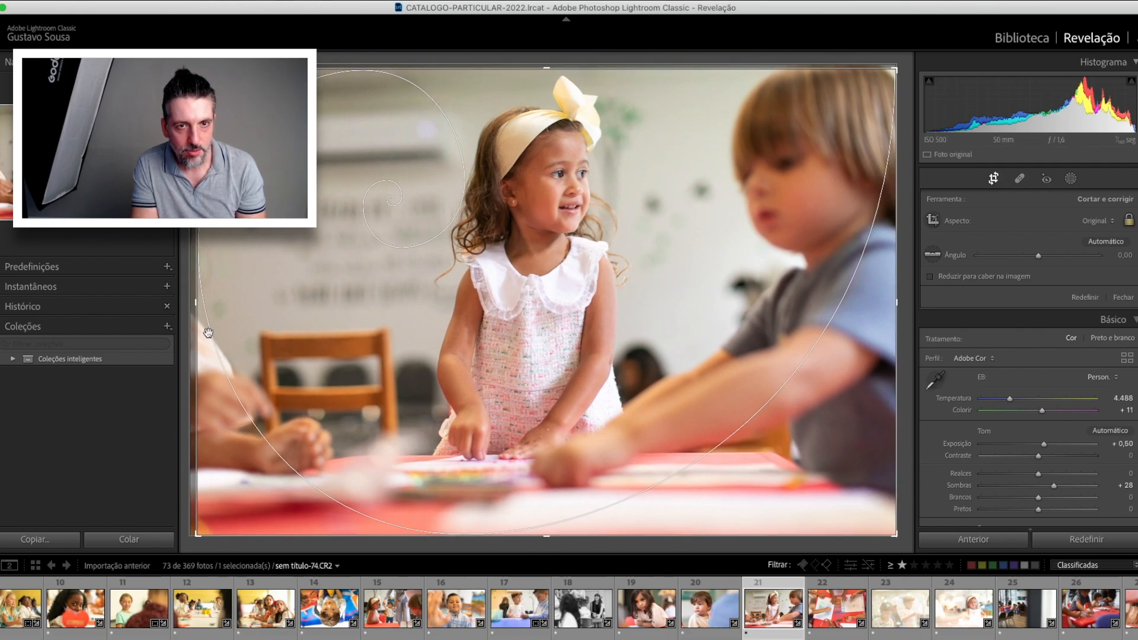
pyautogui.moveTo(193, 540); pyautogui.dragTo(225, 530)
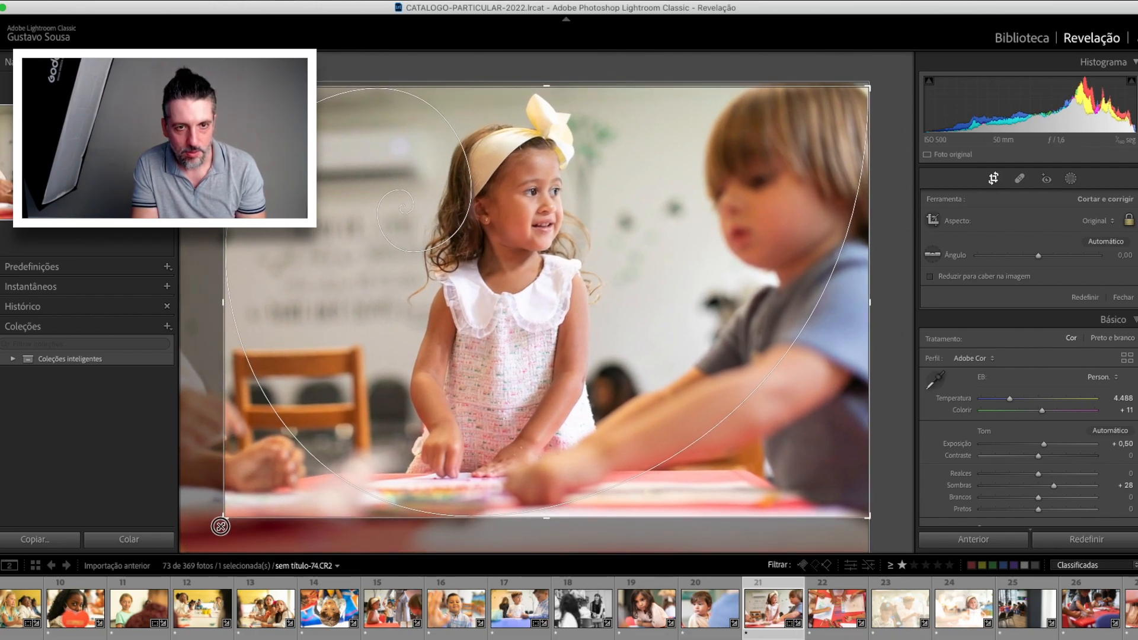
pyautogui.press('Return')
# Rotate the crop of photo 22, the children's hands over the drawings, to about −5,89 and reposition the image within it
pyautogui.click(836, 612)
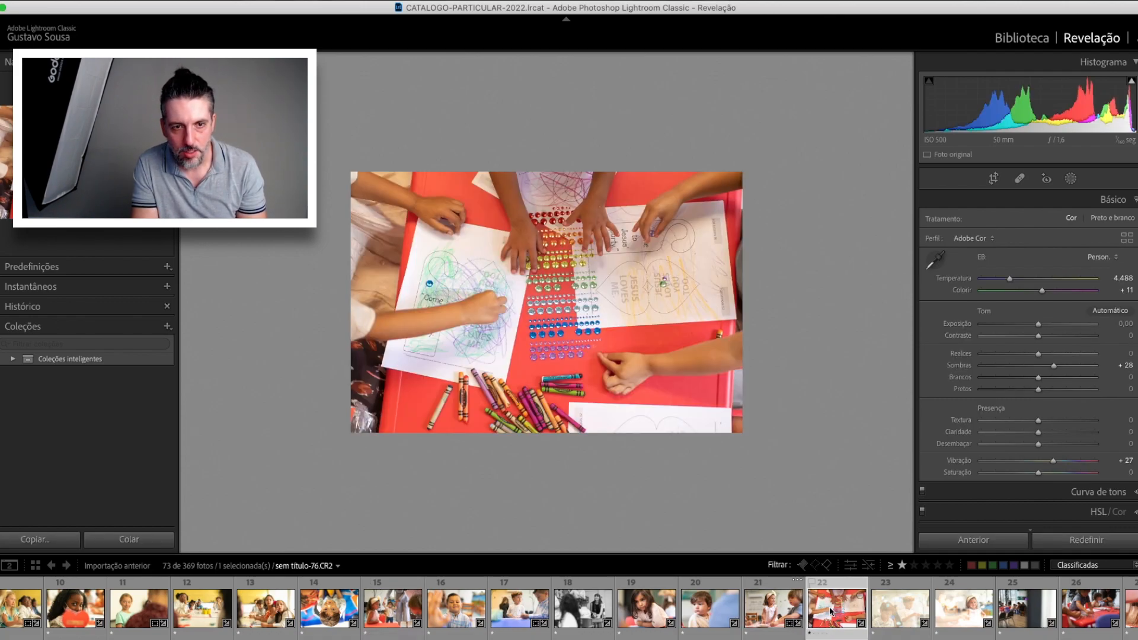
pyautogui.press('r')
pyautogui.moveTo(911, 209); pyautogui.dragTo(915, 173)
pyautogui.moveTo(614, 356); pyautogui.dragTo(610, 386)
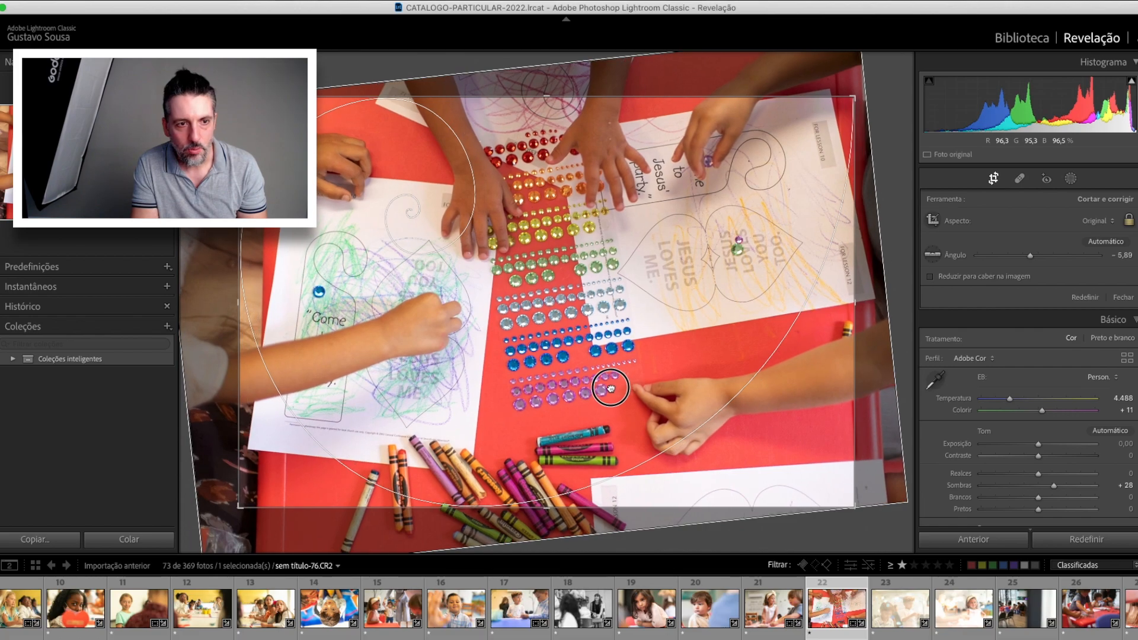
pyautogui.press('Return')
pyautogui.click(611, 387)
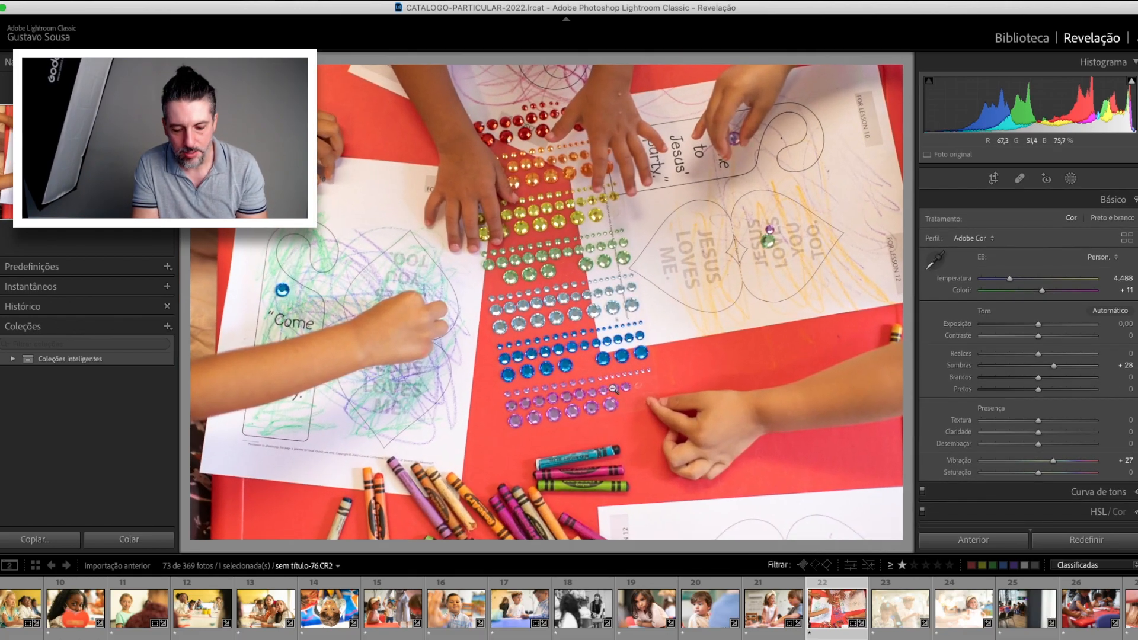
# Check photo 22 against its before view and refine the crop angle to about −6,57
pyautogui.press('\\')
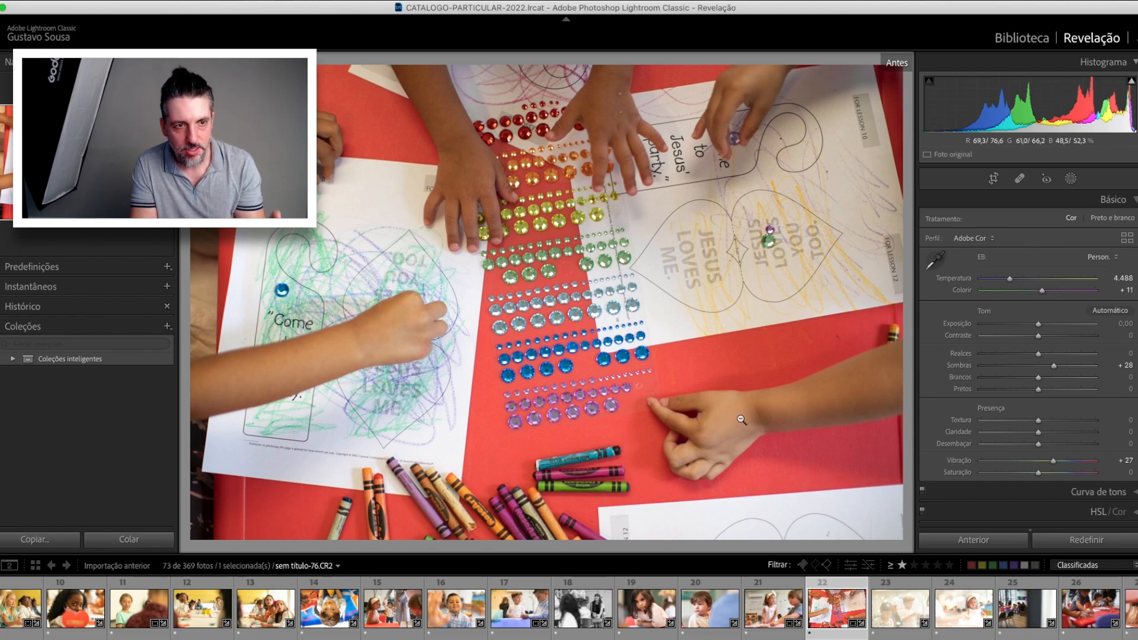
pyautogui.press('r')
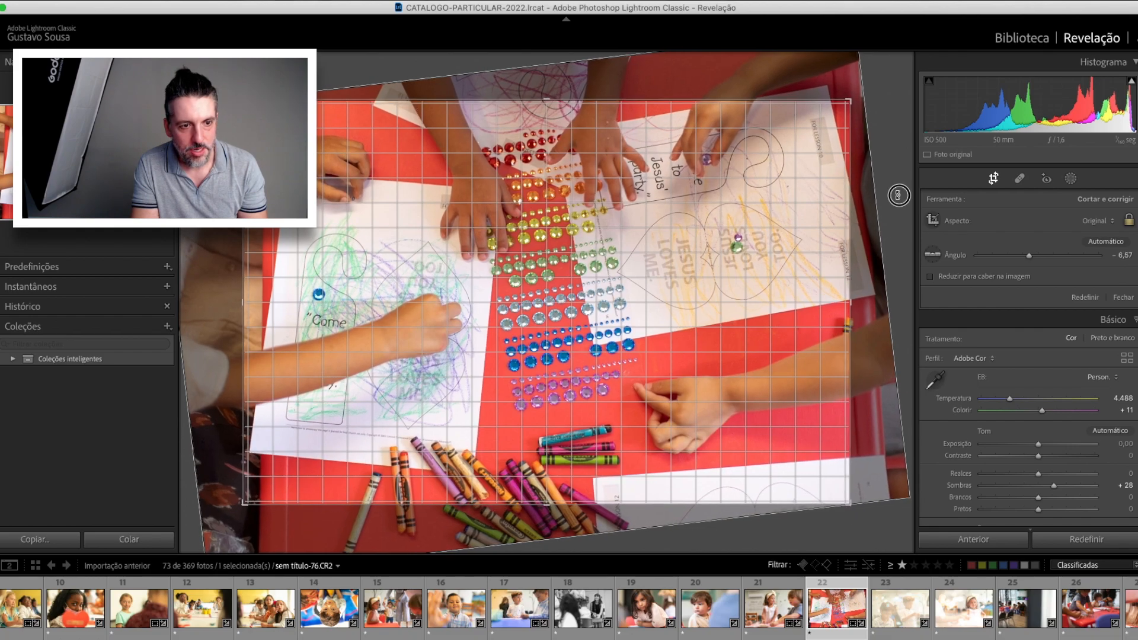
pyautogui.press('r')
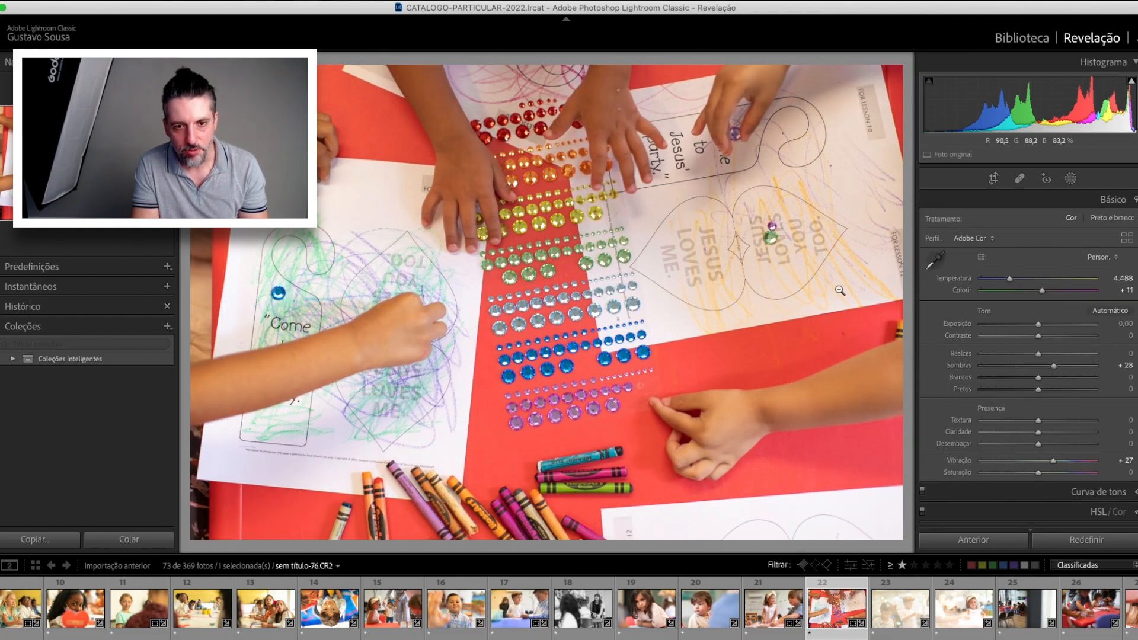
# Set Vibração to +63 and the HSL saturation of Amarelo to −28 on photo 22
pyautogui.moveTo(1052, 460); pyautogui.dragTo(1074, 461)
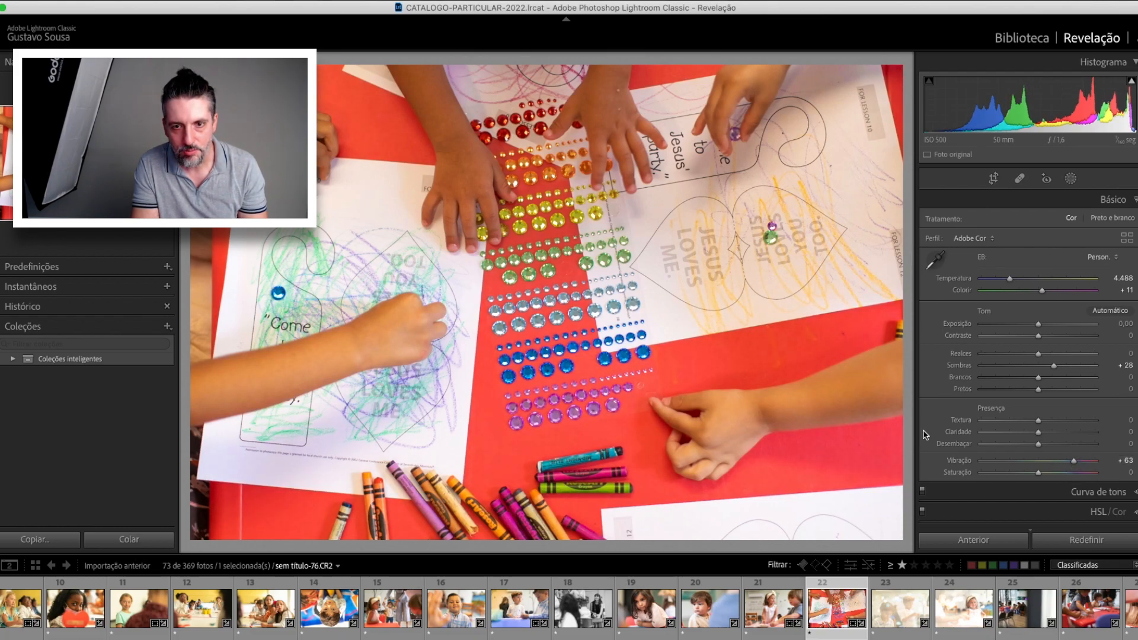
pyautogui.click(1086, 513)
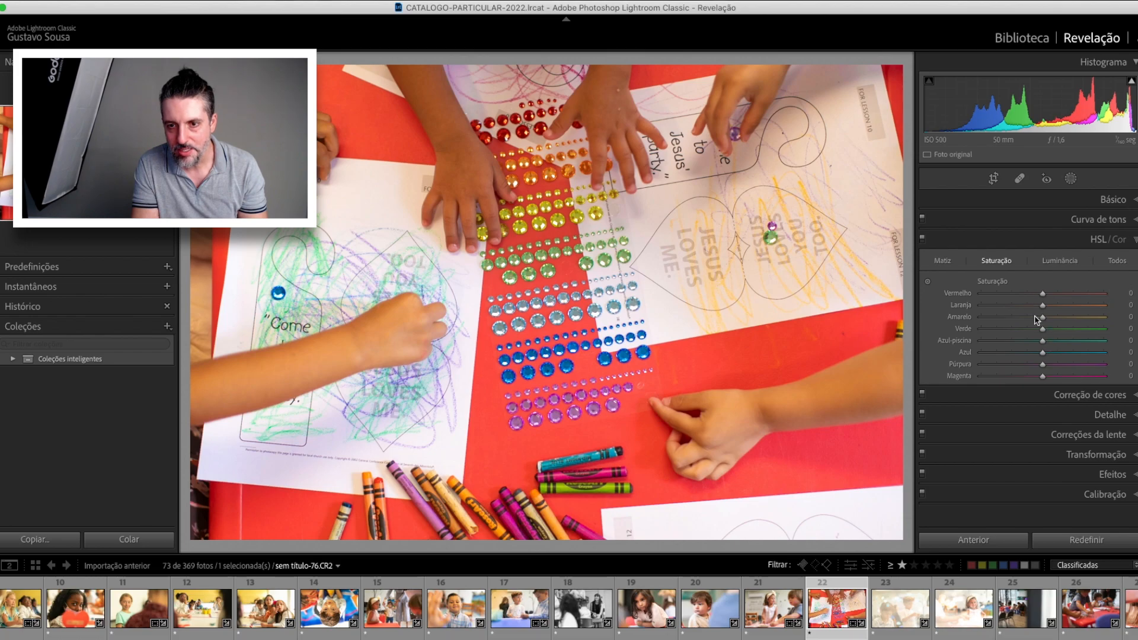
pyautogui.moveTo(1043, 322); pyautogui.dragTo(1029, 319)
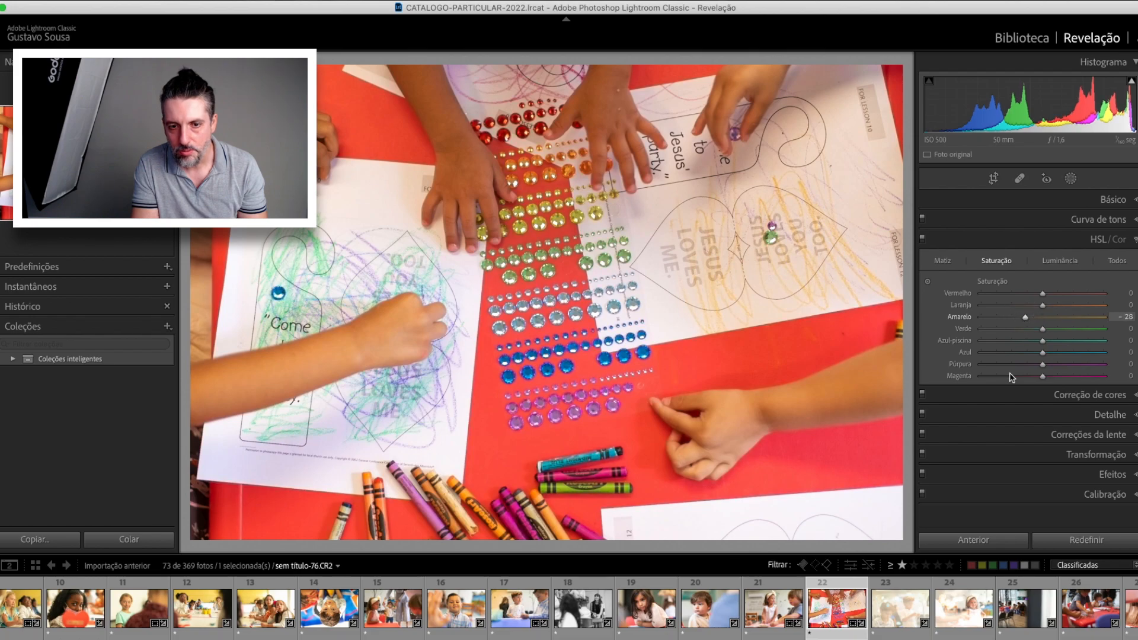
# Compare the hazy photos 23 and 24, and set Desembaçar to +51 on photo 23 of the two boys
pyautogui.click(906, 610)
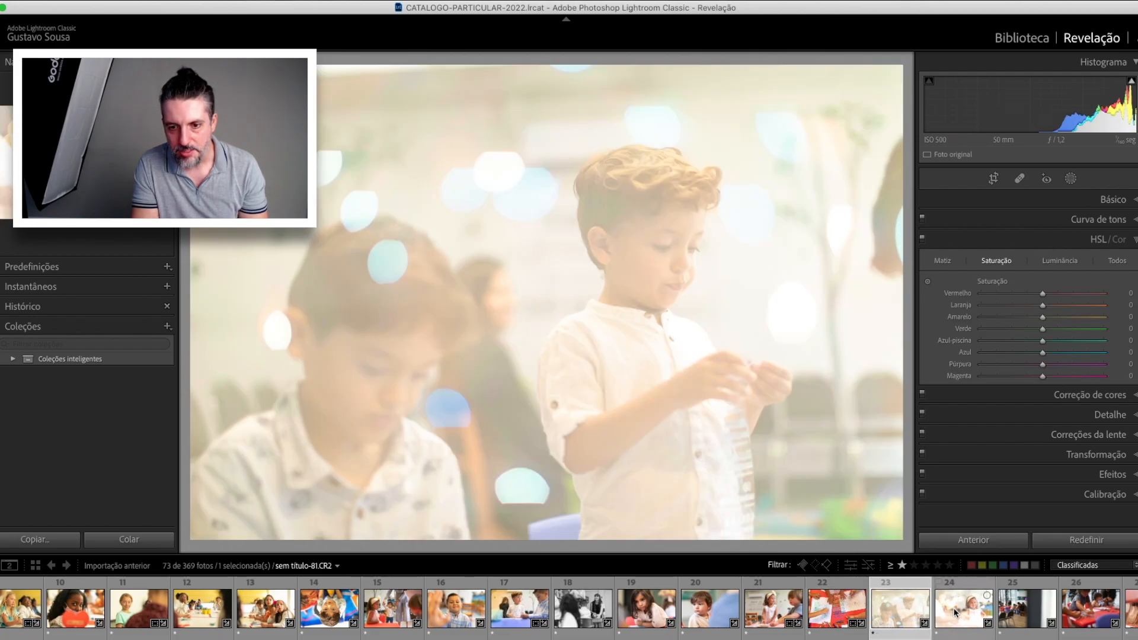
pyautogui.click(972, 610)
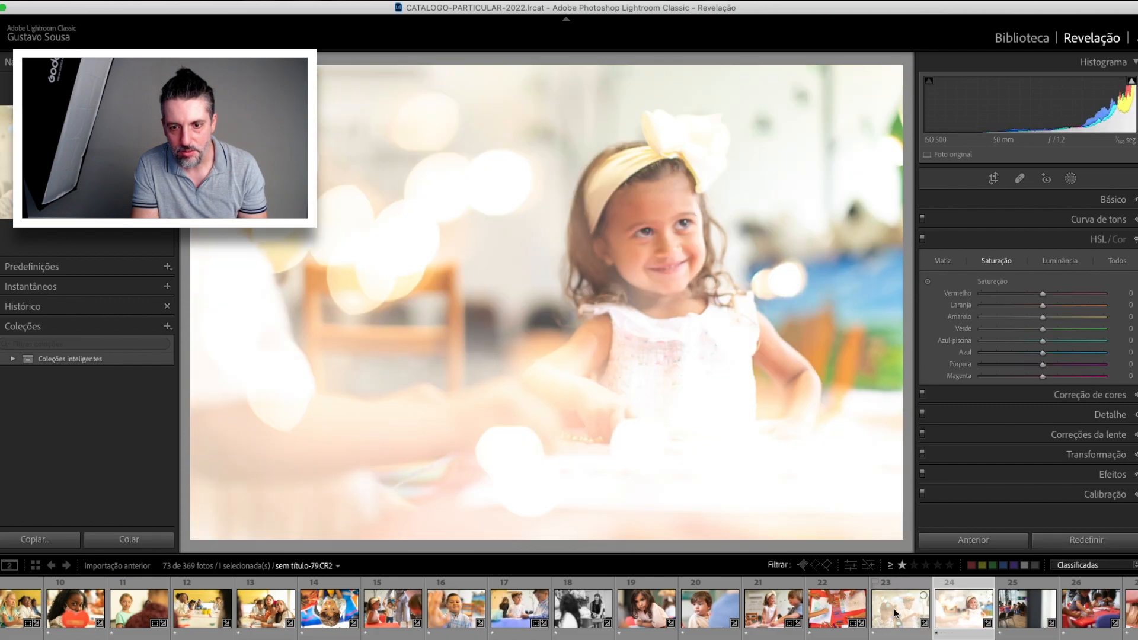
pyautogui.click(657, 250)
pyautogui.click(657, 250)
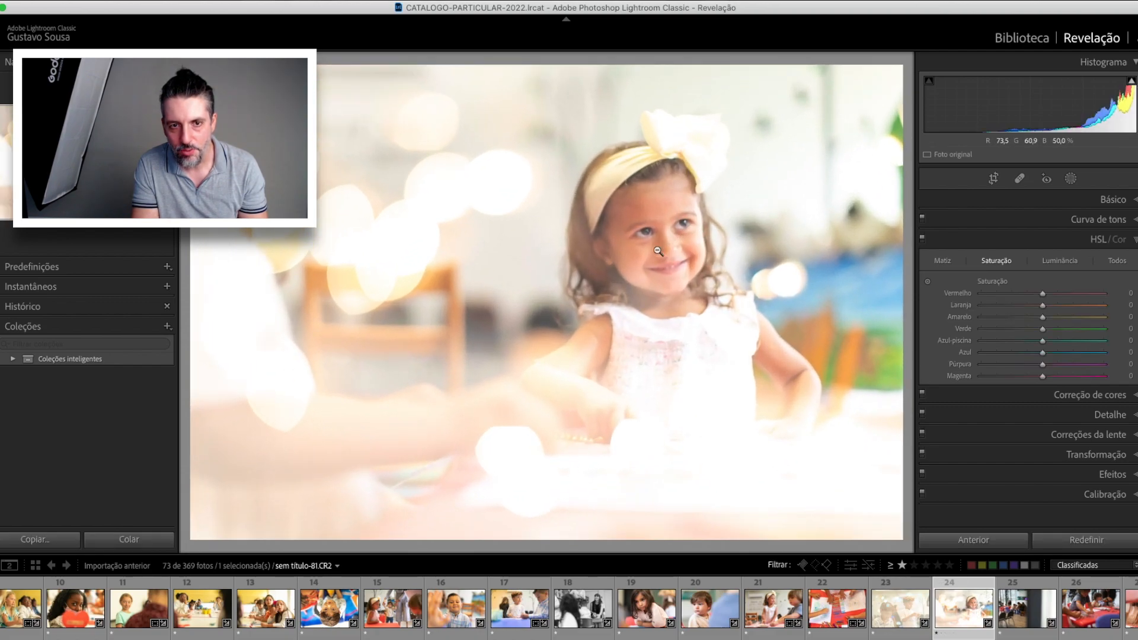
pyautogui.click(902, 598)
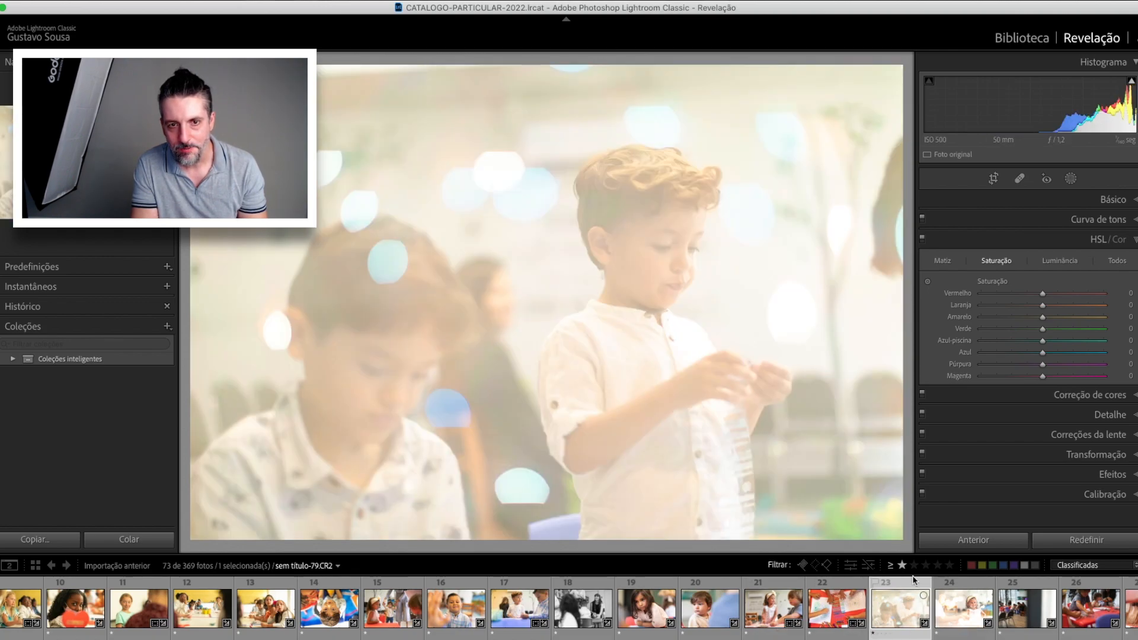
pyautogui.click(1135, 240)
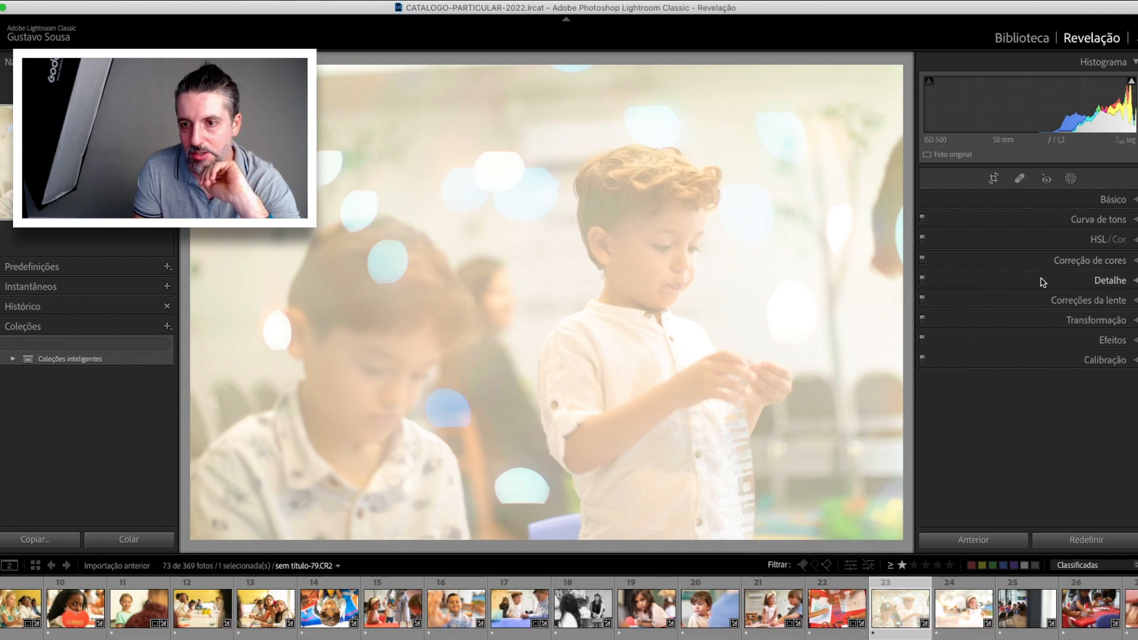
pyautogui.click(1044, 201)
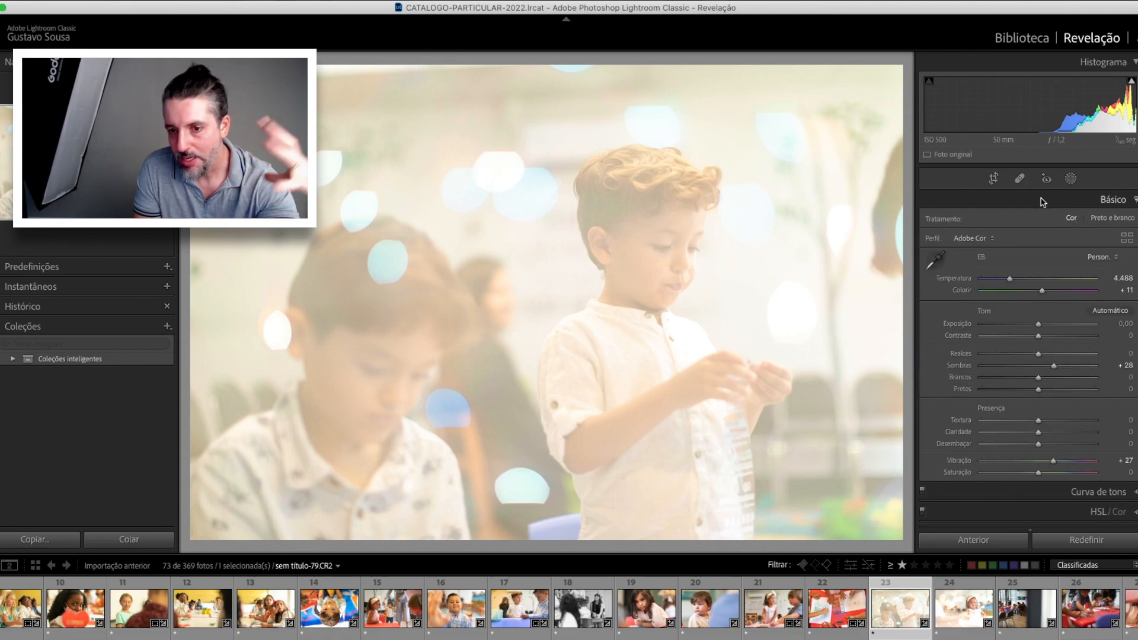
pyautogui.moveTo(1039, 444); pyautogui.dragTo(1067, 444)
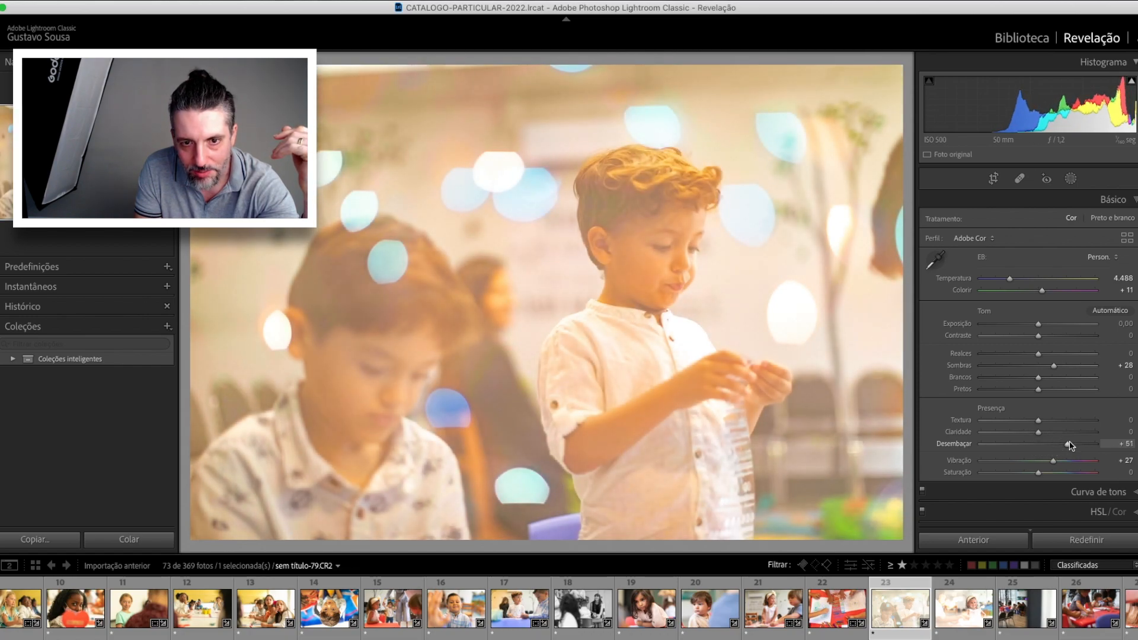
# Set the HSL saturation of Amarelo to −60 and Laranja to −12 on photo 23, and crop it slightly tighter
pyautogui.click(1088, 513)
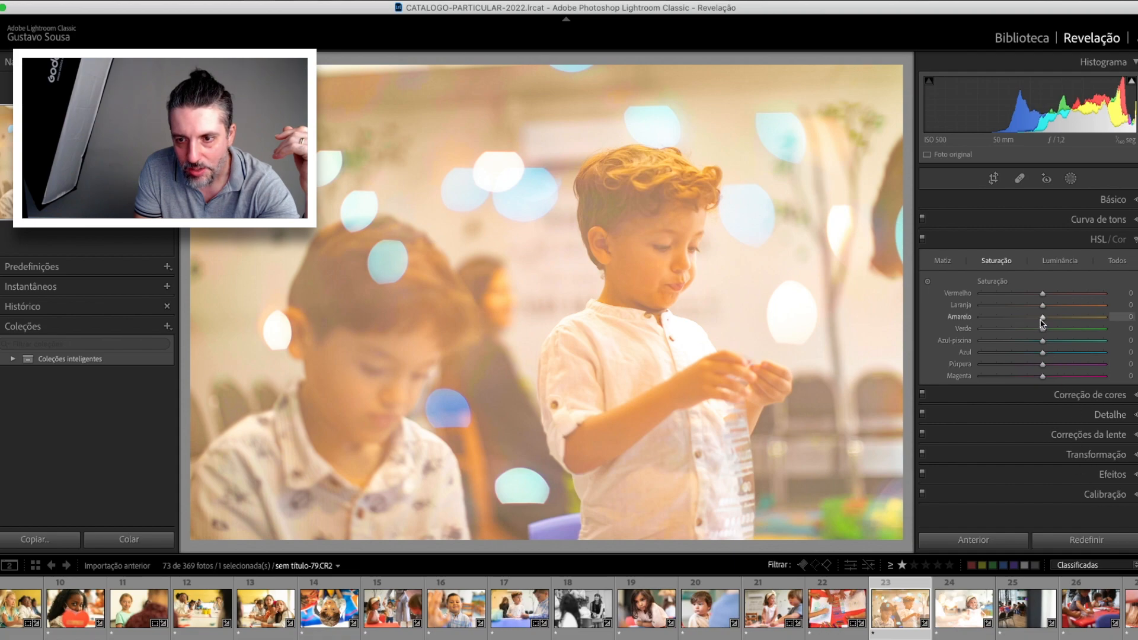
pyautogui.moveTo(1043, 320)
pyautogui.mouseDown()
pyautogui.moveTo(1006, 321)
pyautogui.moveTo(1036, 307)
pyautogui.mouseUp()
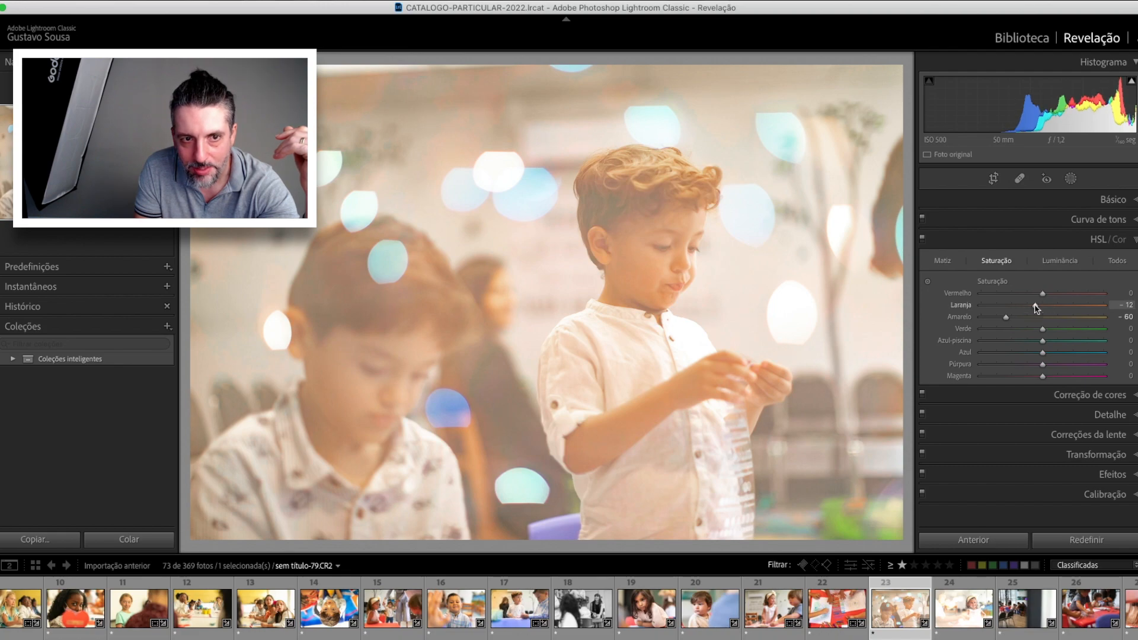
pyautogui.press('r')
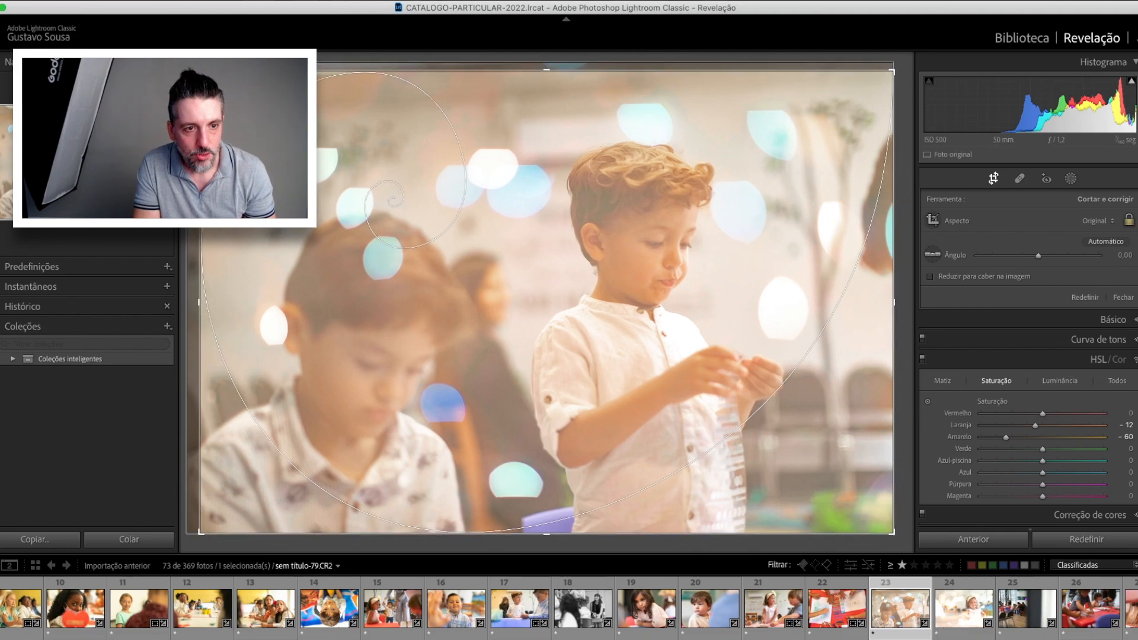
pyautogui.press('r')
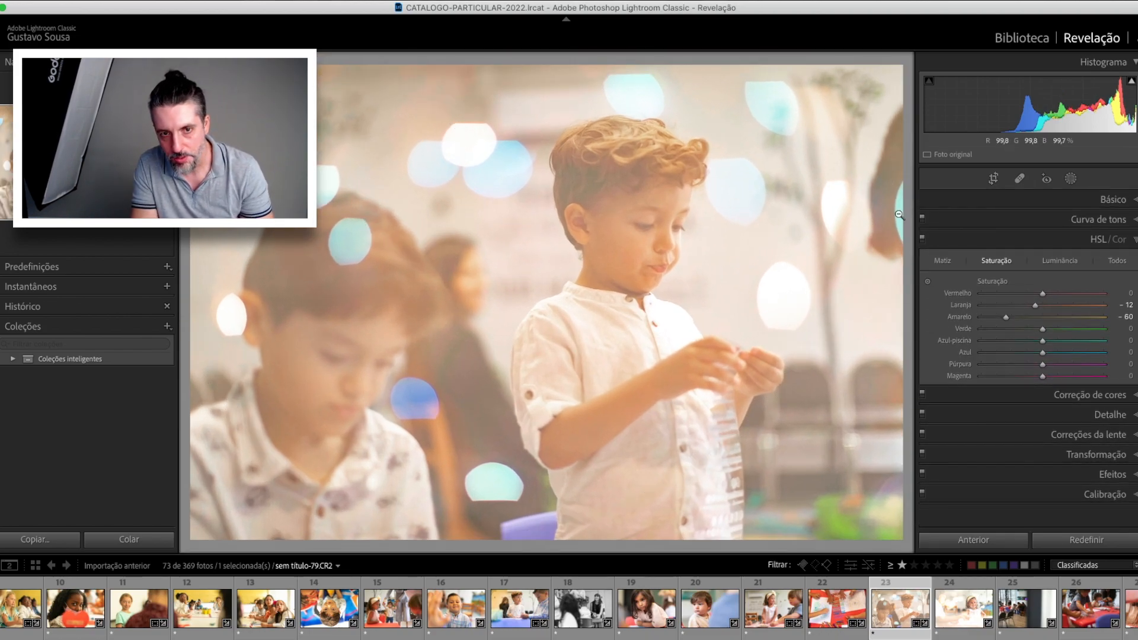
# Set Textura to +22 and Vibração to +75 on photo 23
pyautogui.click(1123, 200)
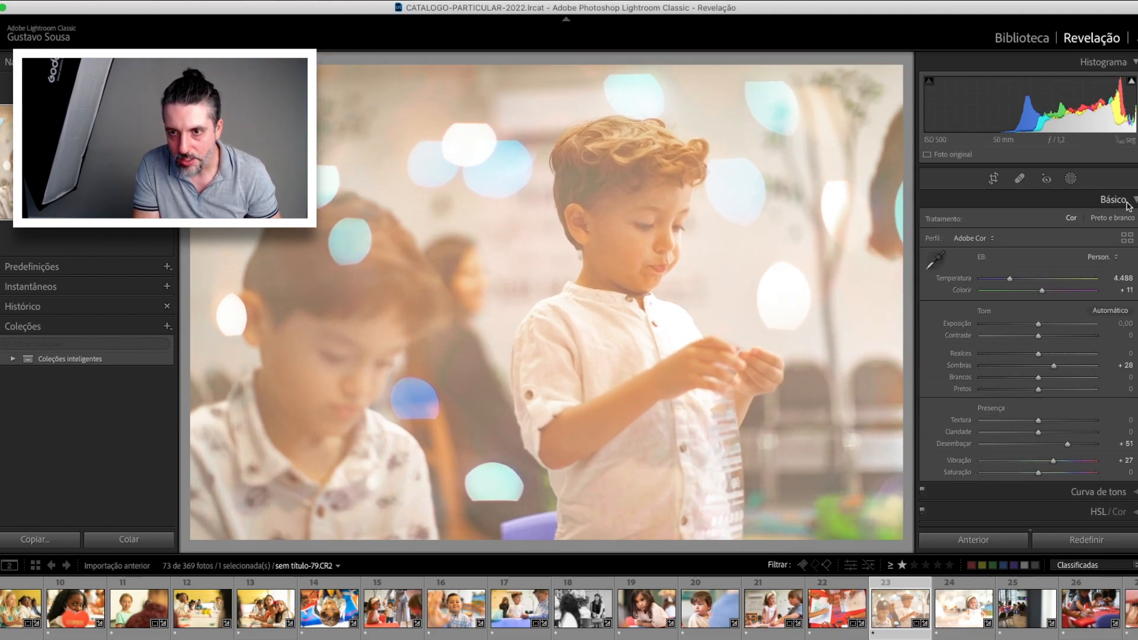
pyautogui.moveTo(1045, 420)
pyautogui.mouseDown()
pyautogui.moveTo(1076, 420)
pyautogui.moveTo(1050, 420)
pyautogui.mouseUp()
pyautogui.moveTo(1063, 463); pyautogui.dragTo(1080, 462)
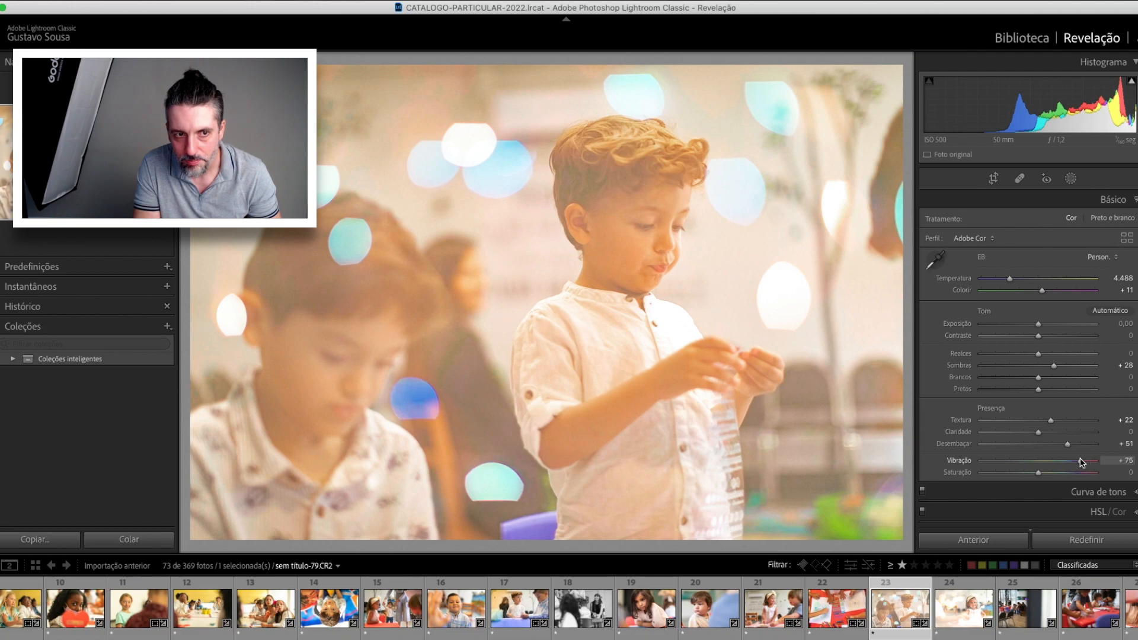
# Add a linear gradient mask from the upper-left corner of photo 23 and warm its Temp
pyautogui.press('m')
pyautogui.moveTo(319, 140); pyautogui.dragTo(531, 255)
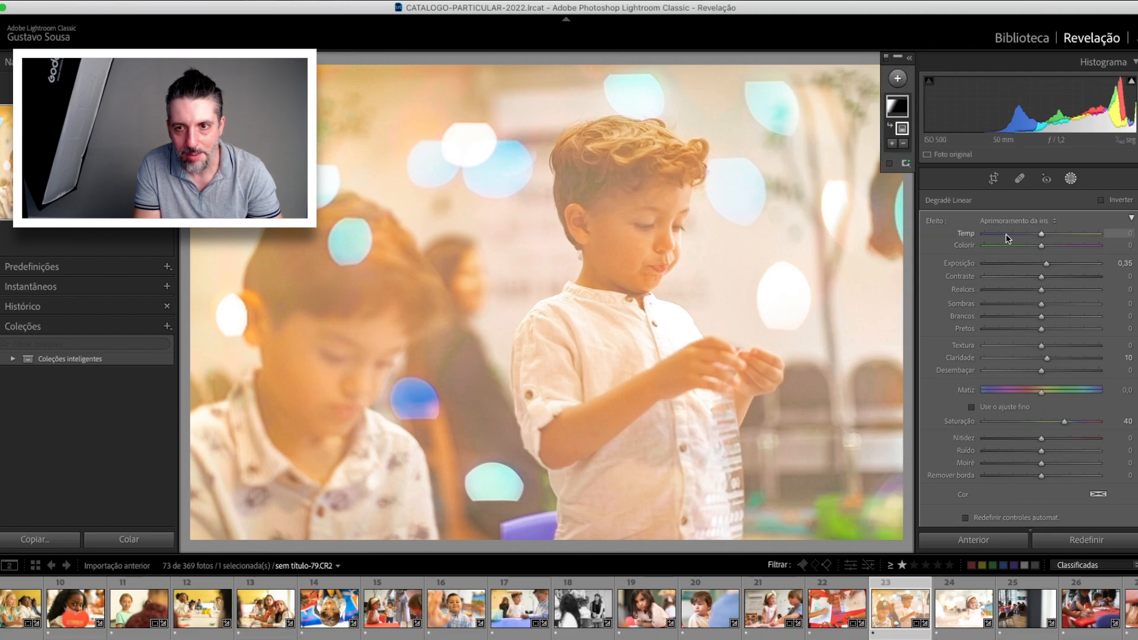
pyautogui.moveTo(1043, 236); pyautogui.dragTo(1044, 235)
# Add a second linear gradient from photo 23's lower-right corner with Saturação 2 and Colorir 65, and preview the photo full screen
pyautogui.press('m')
pyautogui.moveTo(864, 437); pyautogui.dragTo(666, 321)
pyautogui.moveTo(1080, 424); pyautogui.dragTo(1043, 422)
pyautogui.moveTo(1042, 246); pyautogui.dragTo(1083, 249)
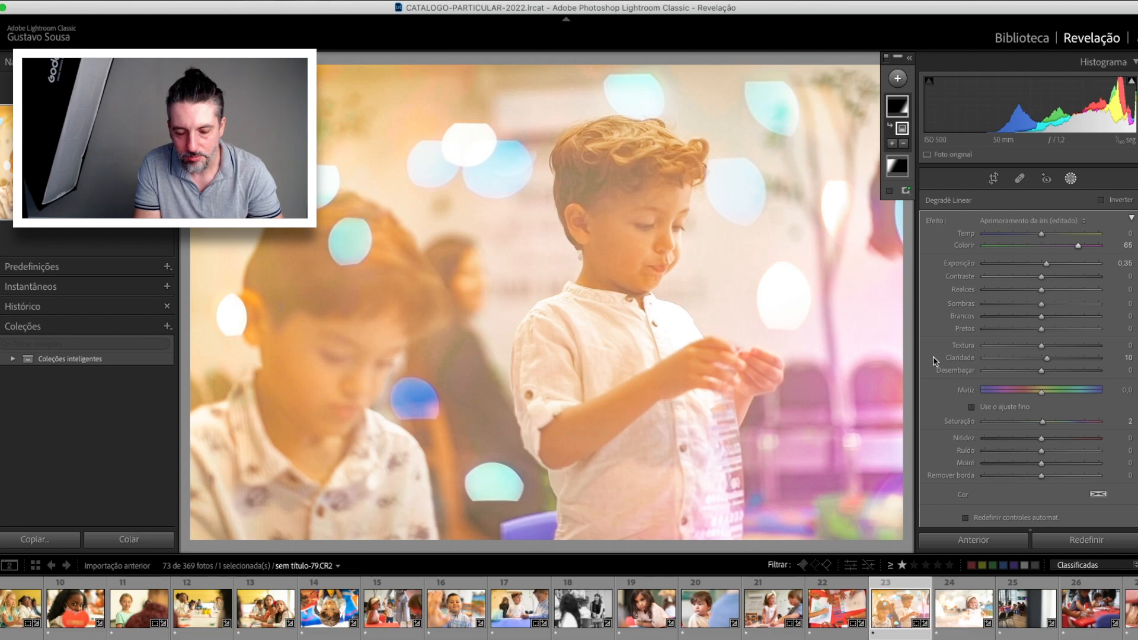
pyautogui.press('f')
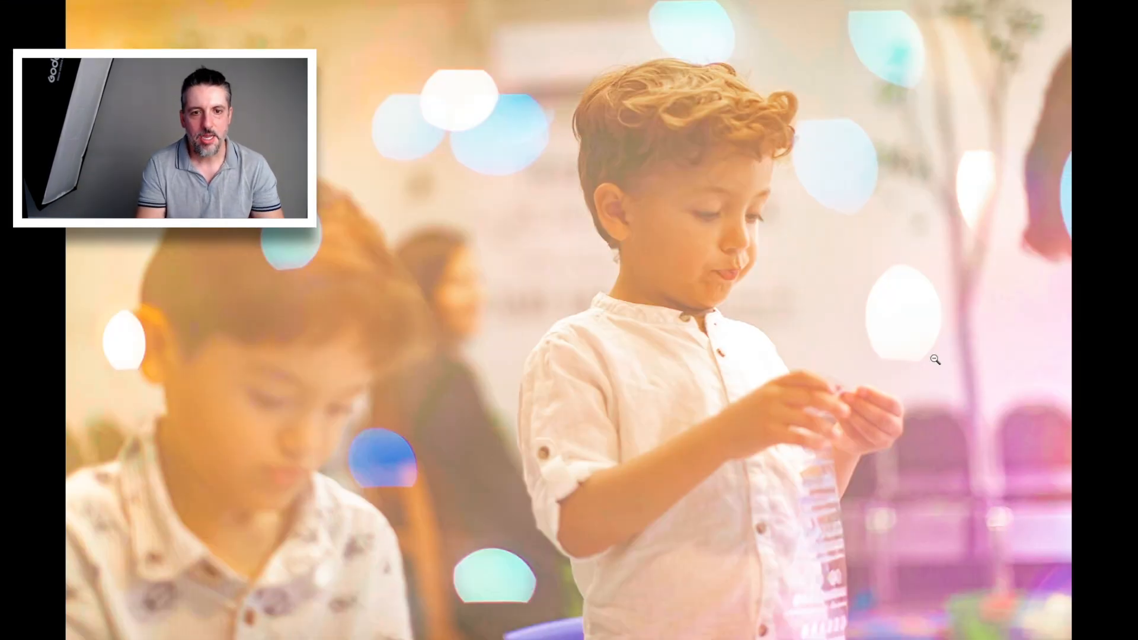
pyautogui.press('f')
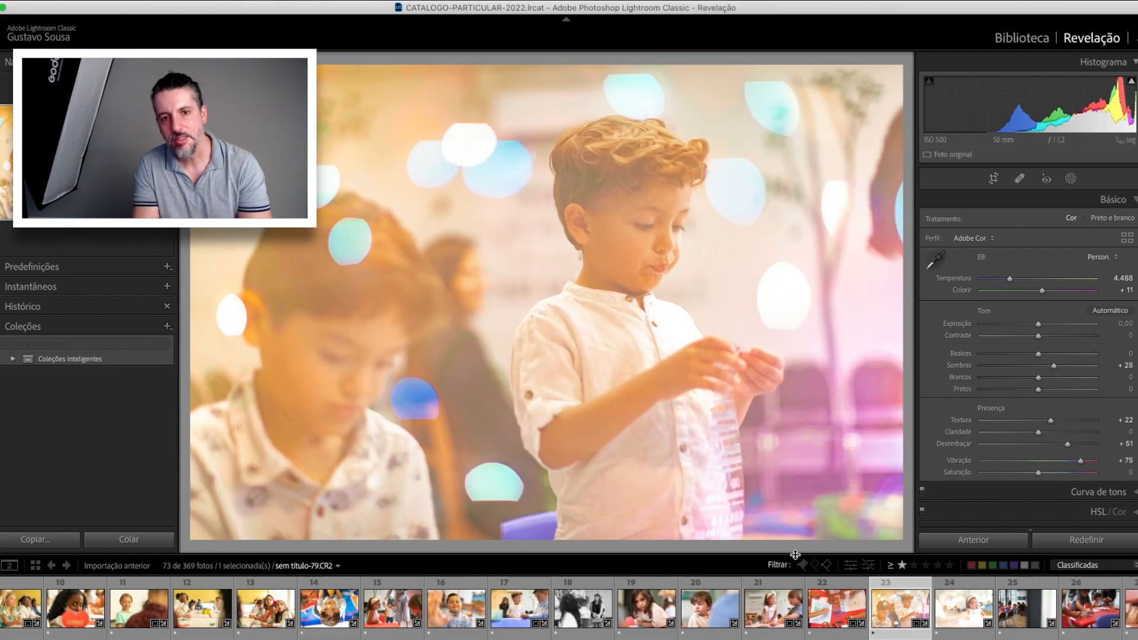
# Remove the star rating from photo 24 of the smiling girl with the yellow headband
pyautogui.click(963, 617)
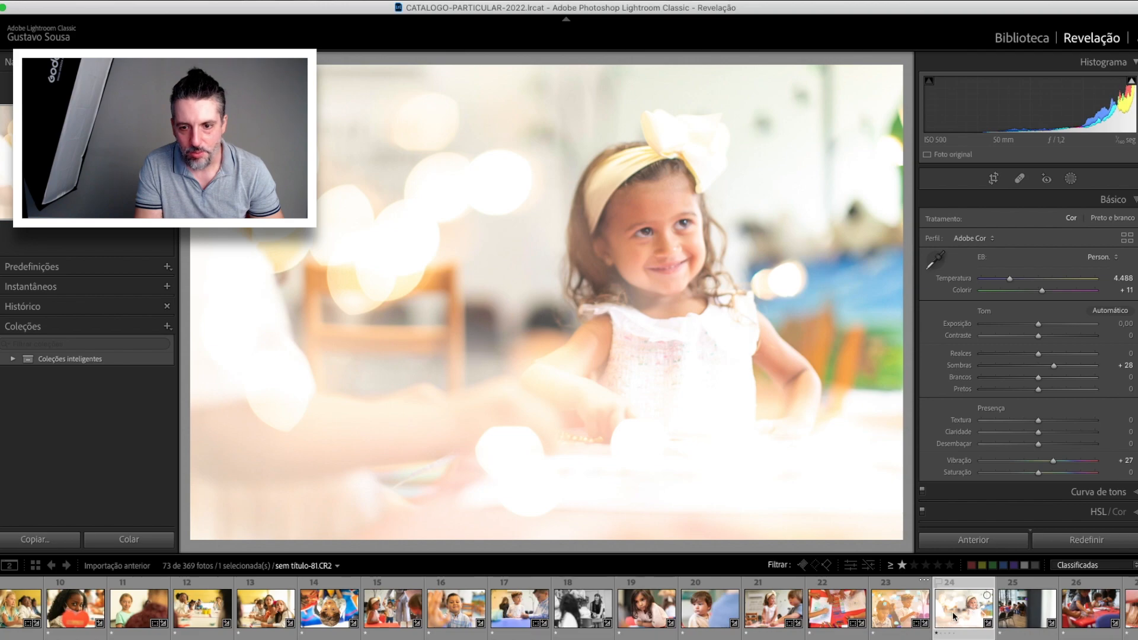
pyautogui.press('0')
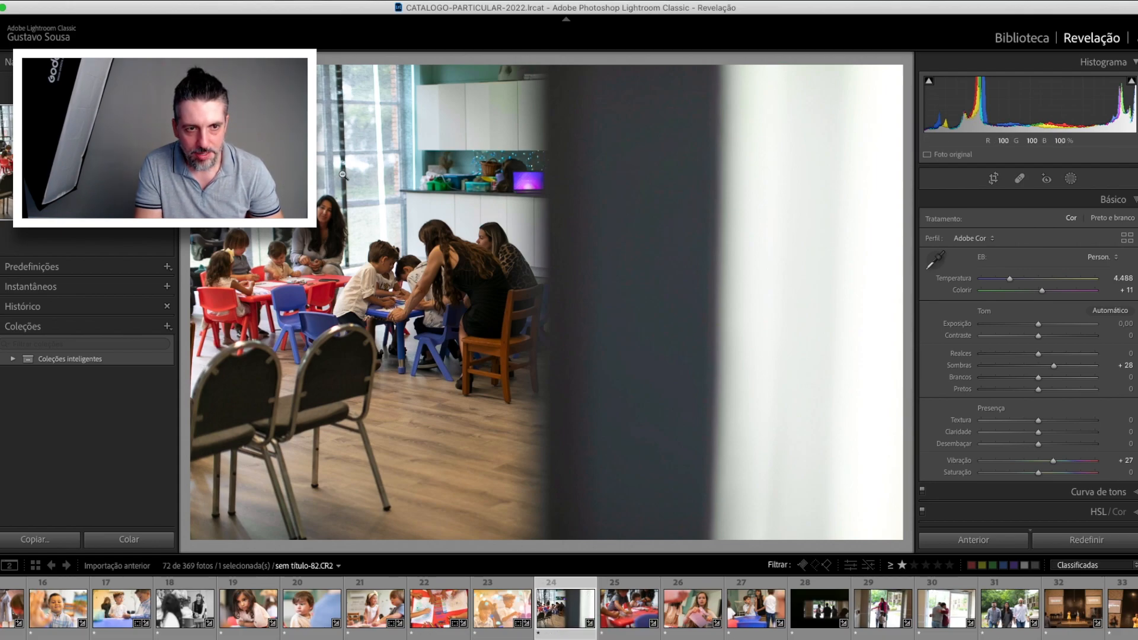
# Adjust the crop rotation of the classroom photo with the dark pillar very slightly and convert the photo to black and white
pyautogui.press('r')
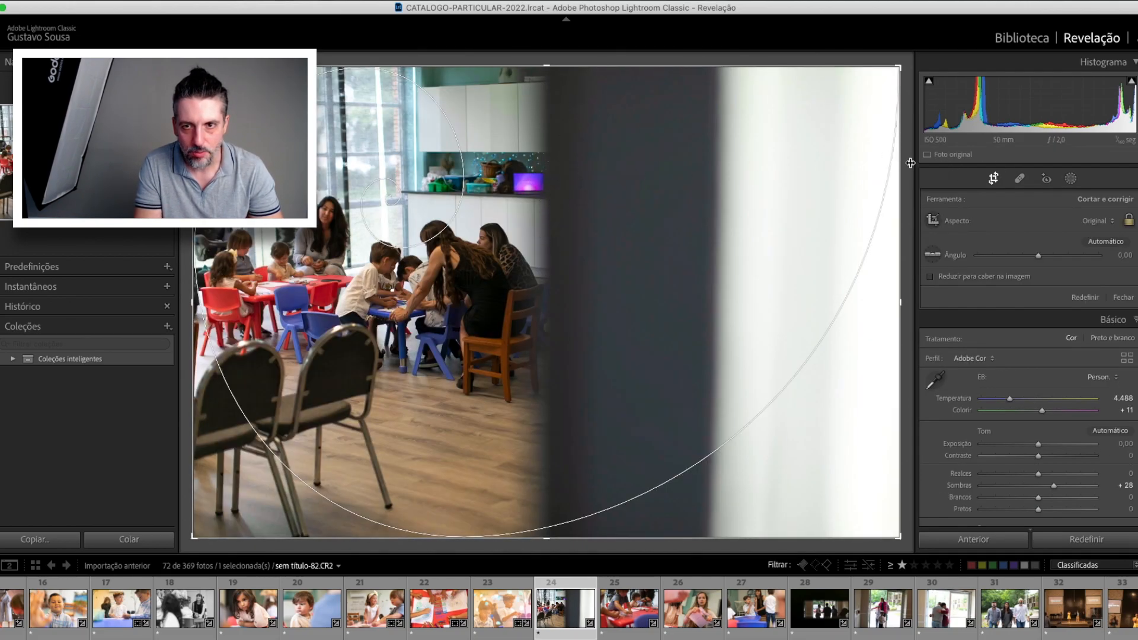
pyautogui.moveTo(908, 162); pyautogui.dragTo(907, 160)
pyautogui.press('Return')
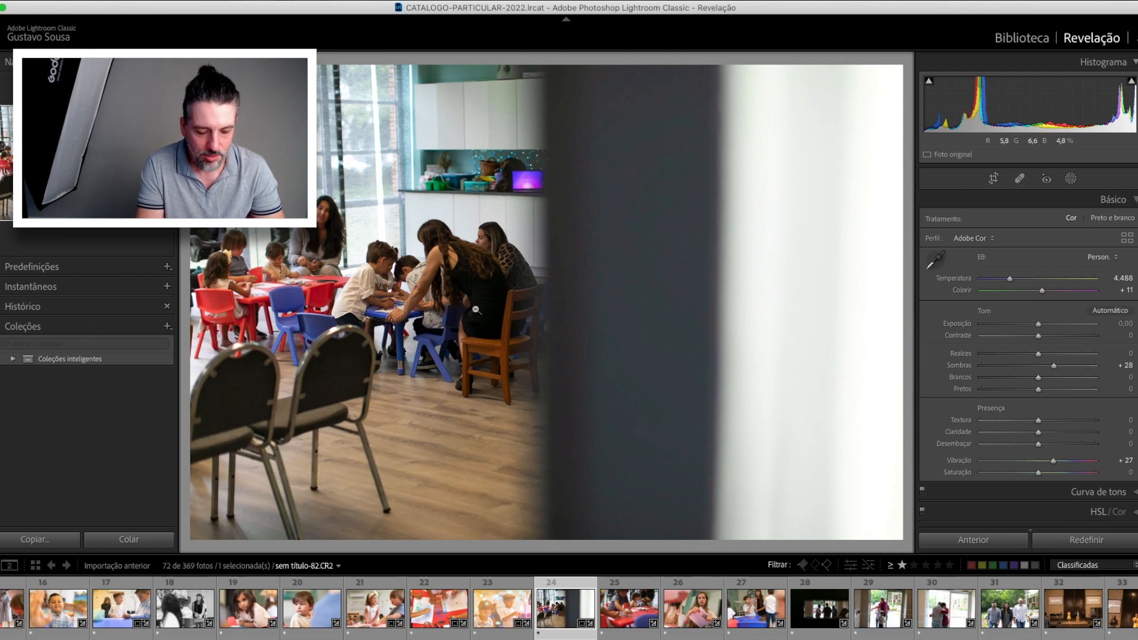
pyautogui.press('v')
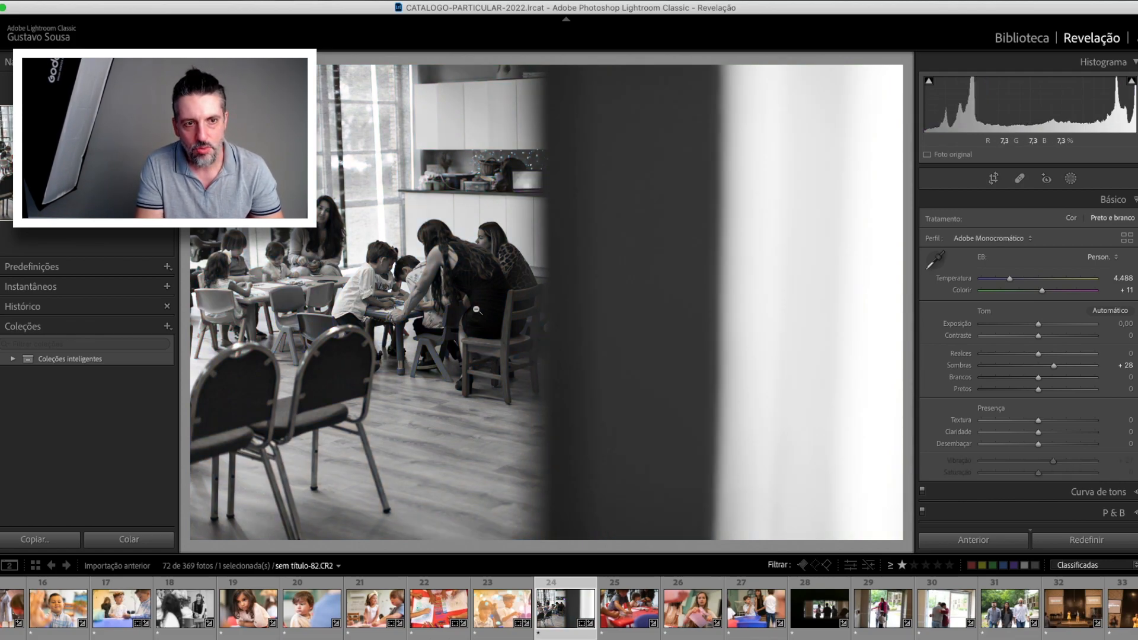
# Compare photo 24 in colour and black and white, keep it monochrome, and set Textura to +22, Contraste to +25 and Sombras to +70
pyautogui.press('v')
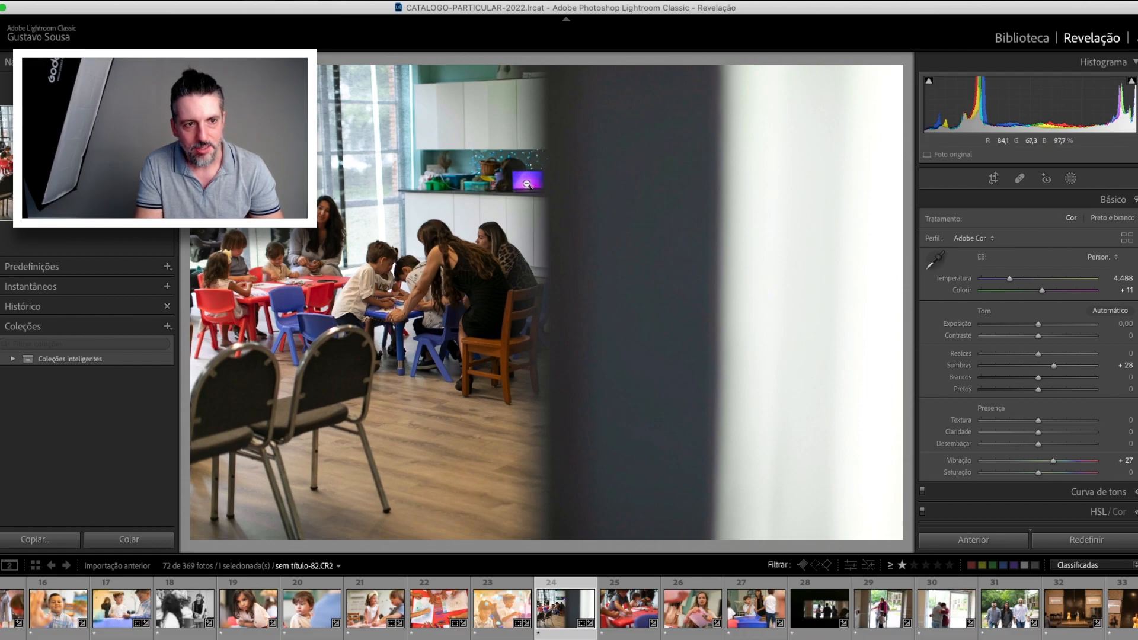
pyautogui.press('v')
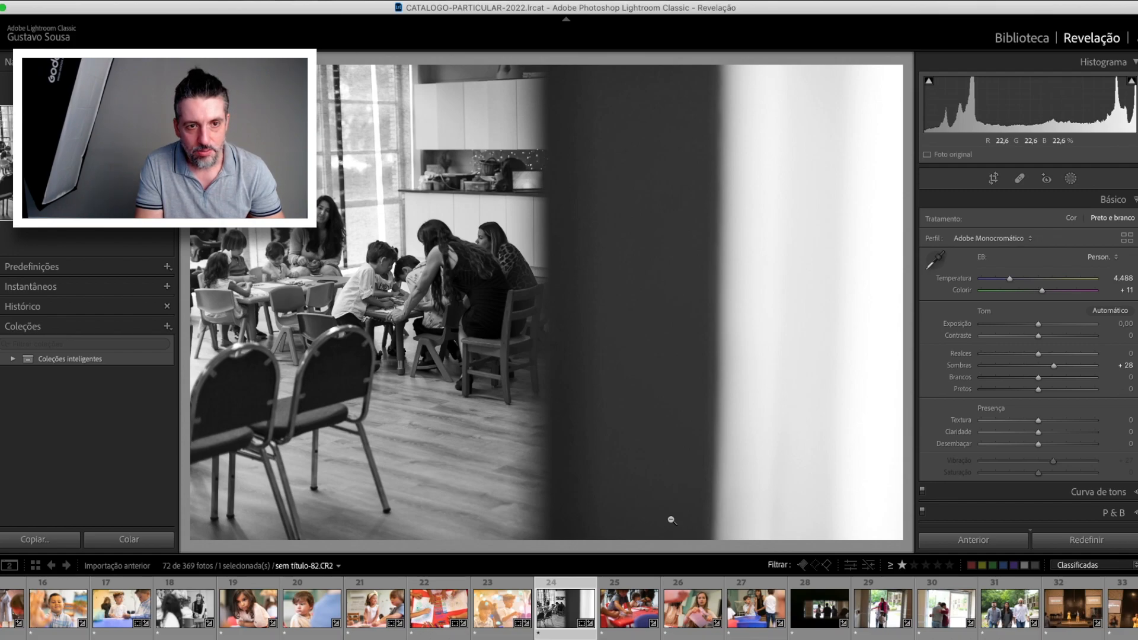
pyautogui.click(1050, 420)
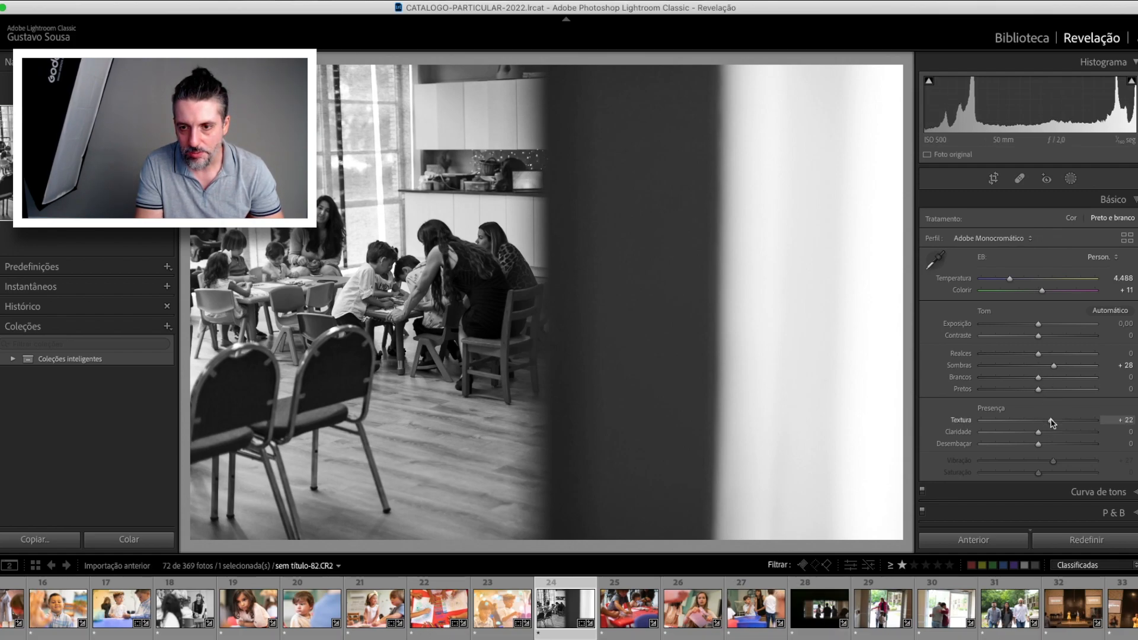
pyautogui.click(1053, 337)
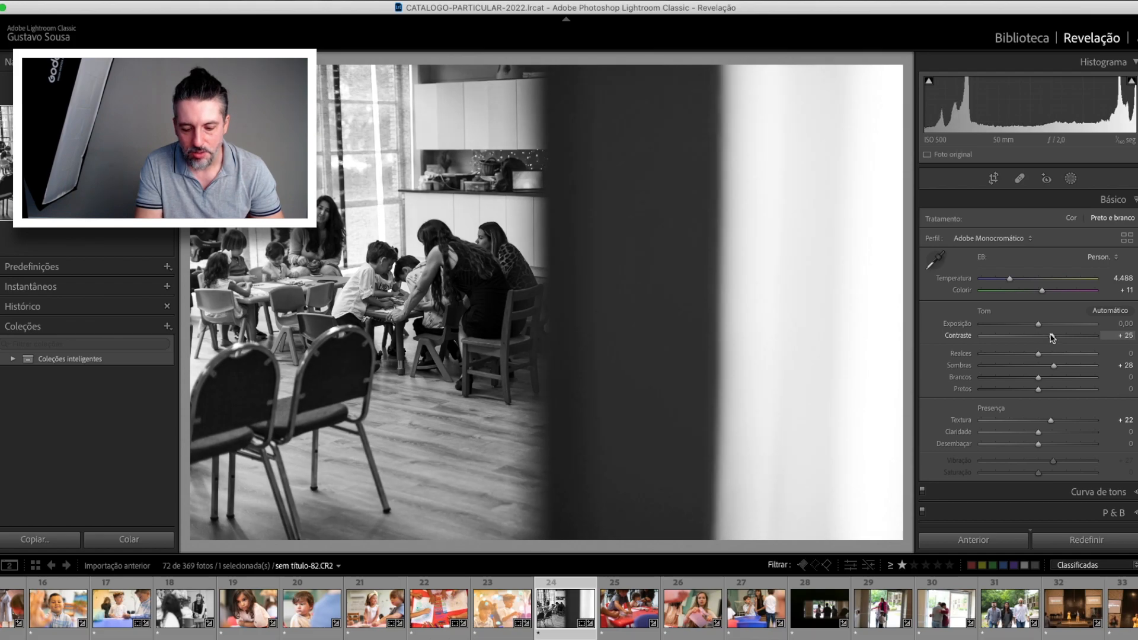
pyautogui.click(1078, 366)
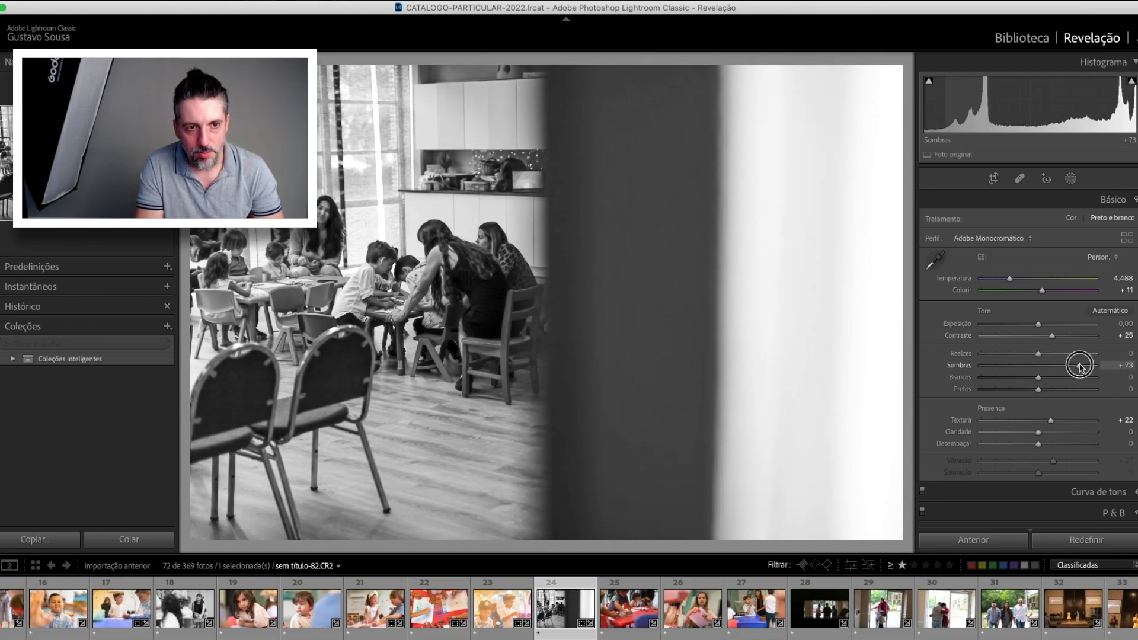
pyautogui.moveTo(1080, 367); pyautogui.dragTo(1078, 366)
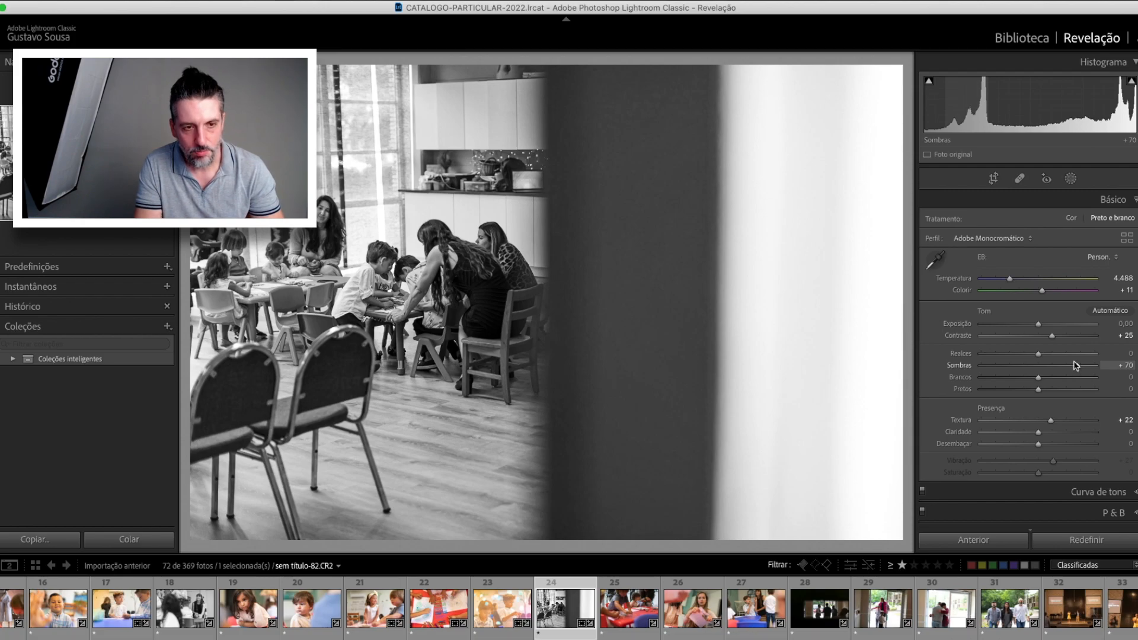
pyautogui.press('f')
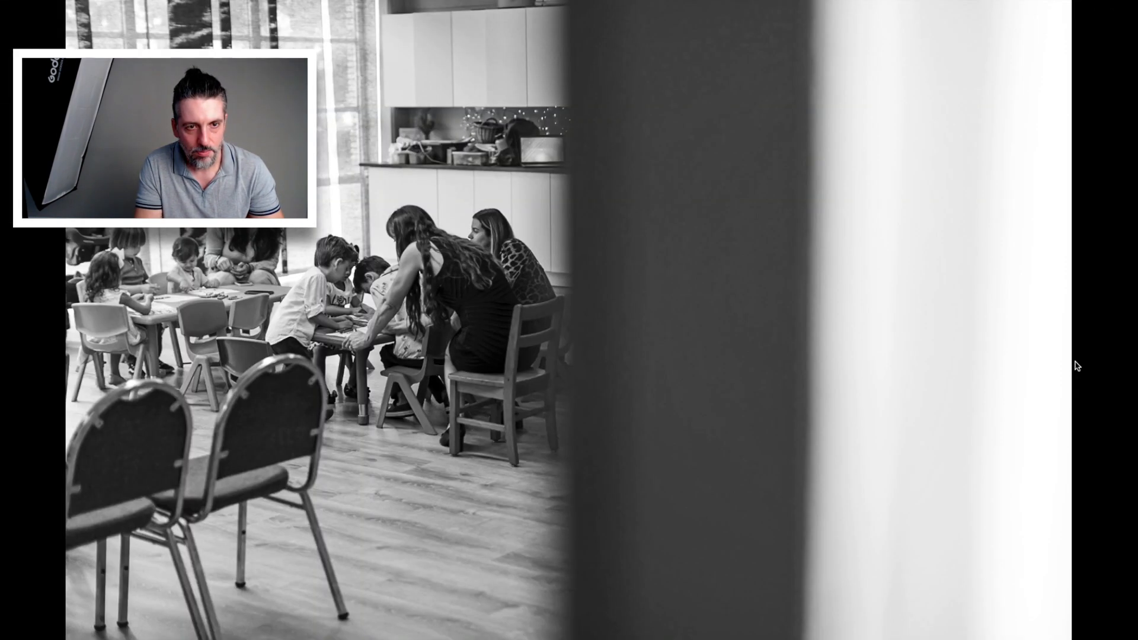
pyautogui.press('f')
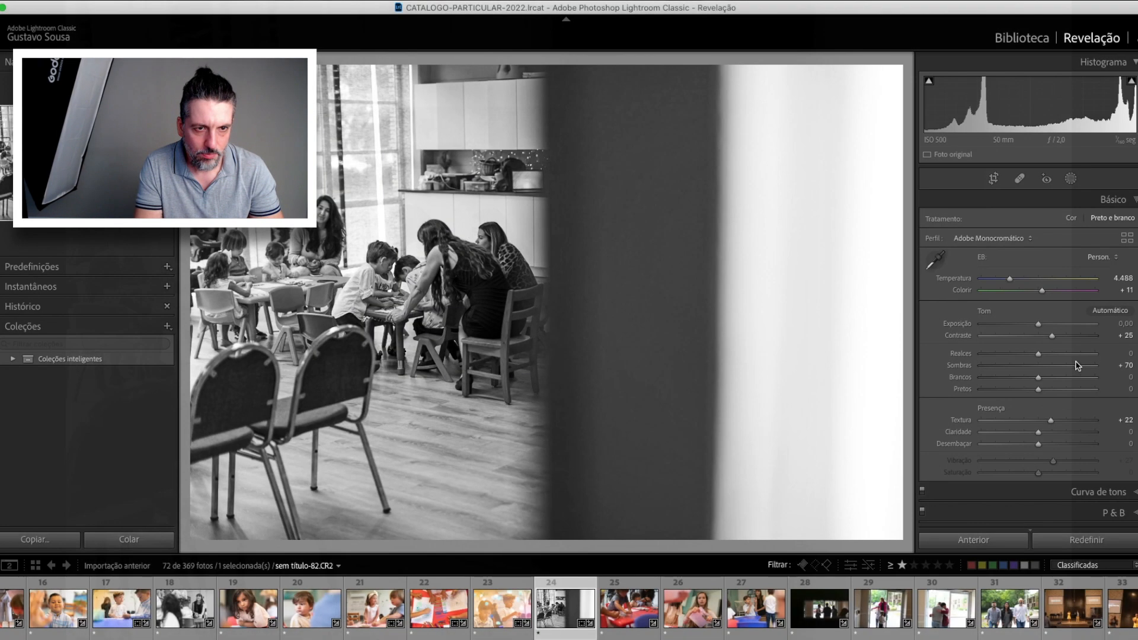
# Add a radial gradient mask around the toddler eating at the red table in photo 25 and set its Exposição to 1,35
pyautogui.click(640, 616)
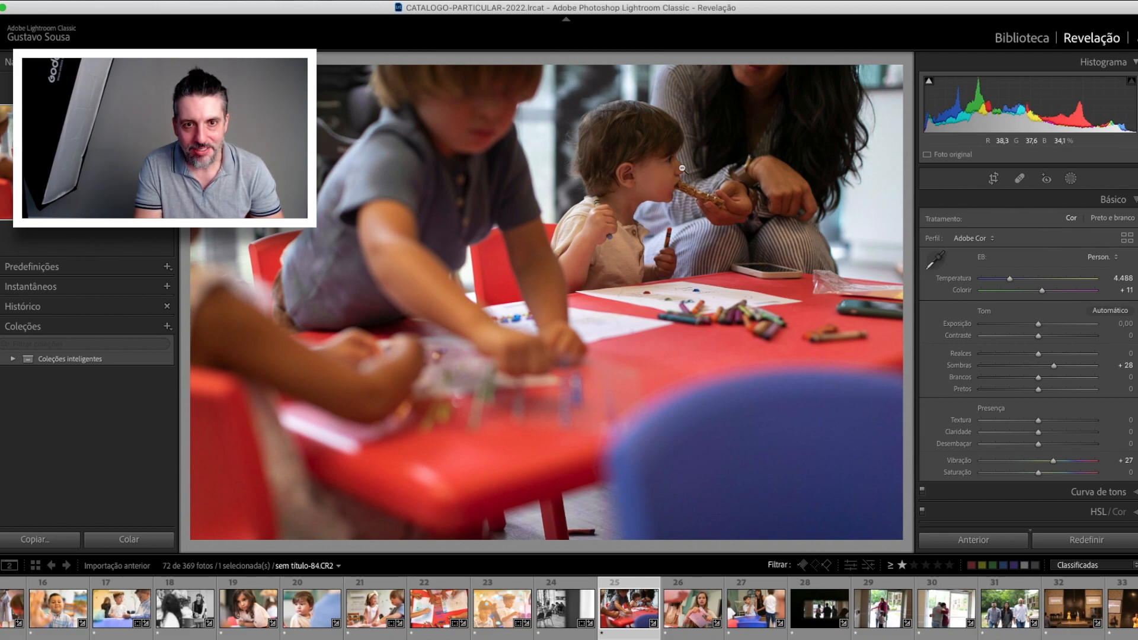
pyautogui.click(699, 160)
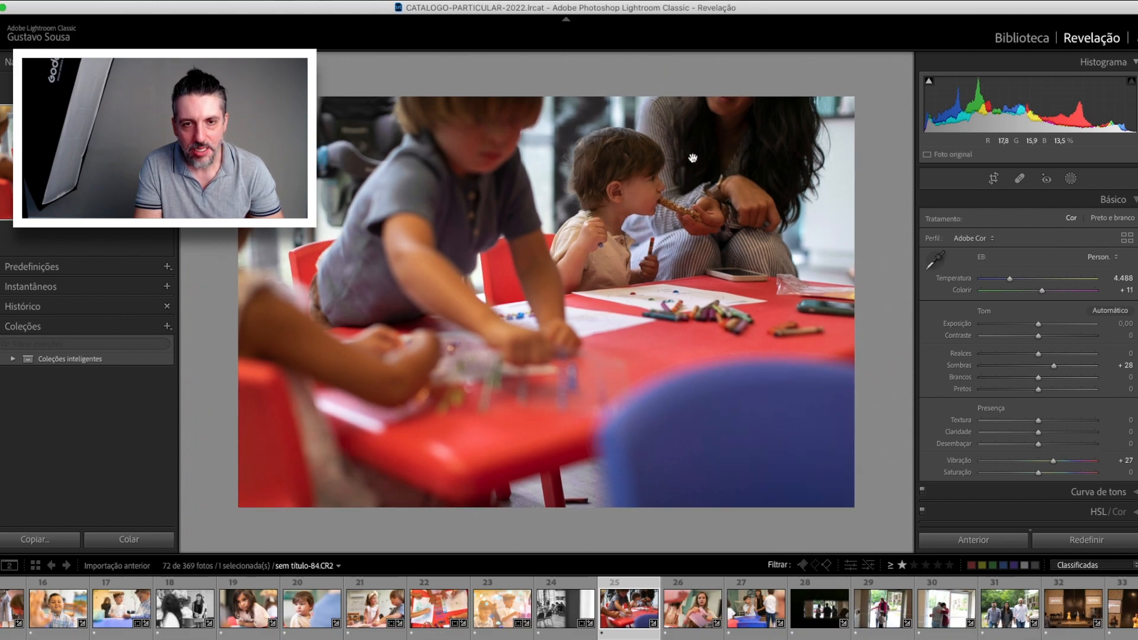
pyautogui.click(617, 230)
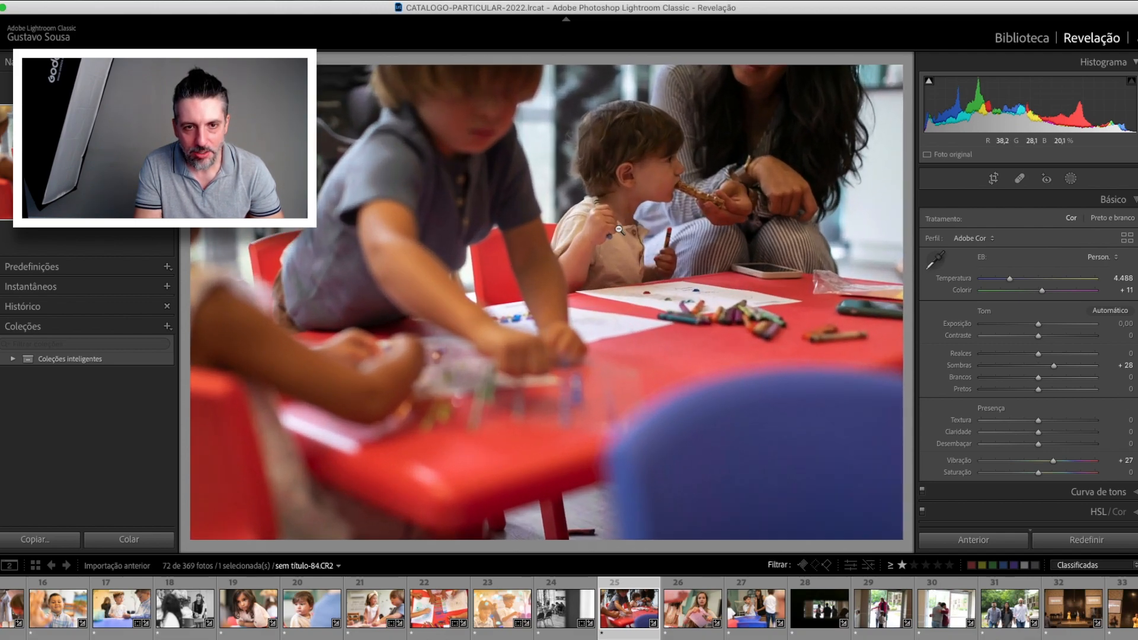
pyautogui.click(1070, 179)
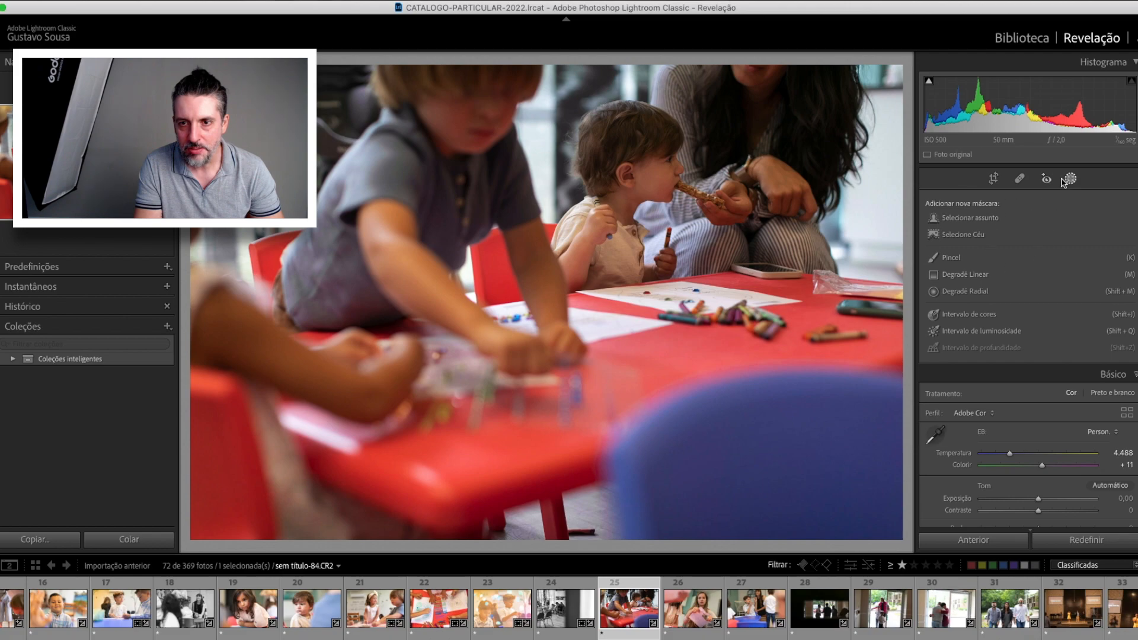
pyautogui.click(965, 291)
pyautogui.moveTo(636, 138); pyautogui.dragTo(842, 285)
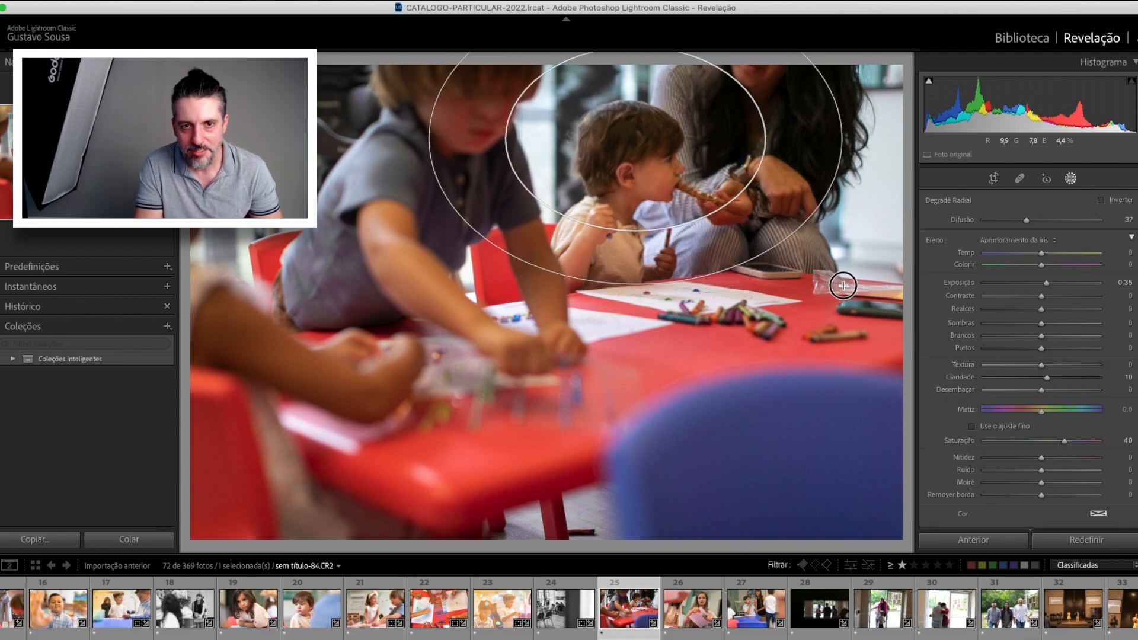
pyautogui.moveTo(699, 170); pyautogui.dragTo(752, 190)
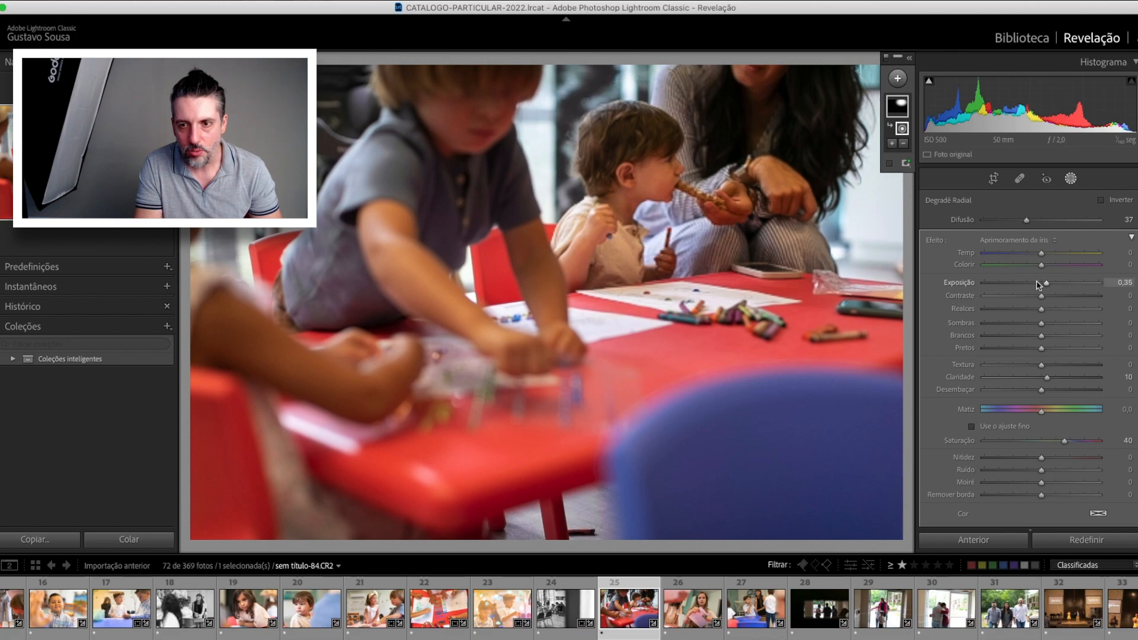
pyautogui.moveTo(1047, 286); pyautogui.dragTo(1059, 285)
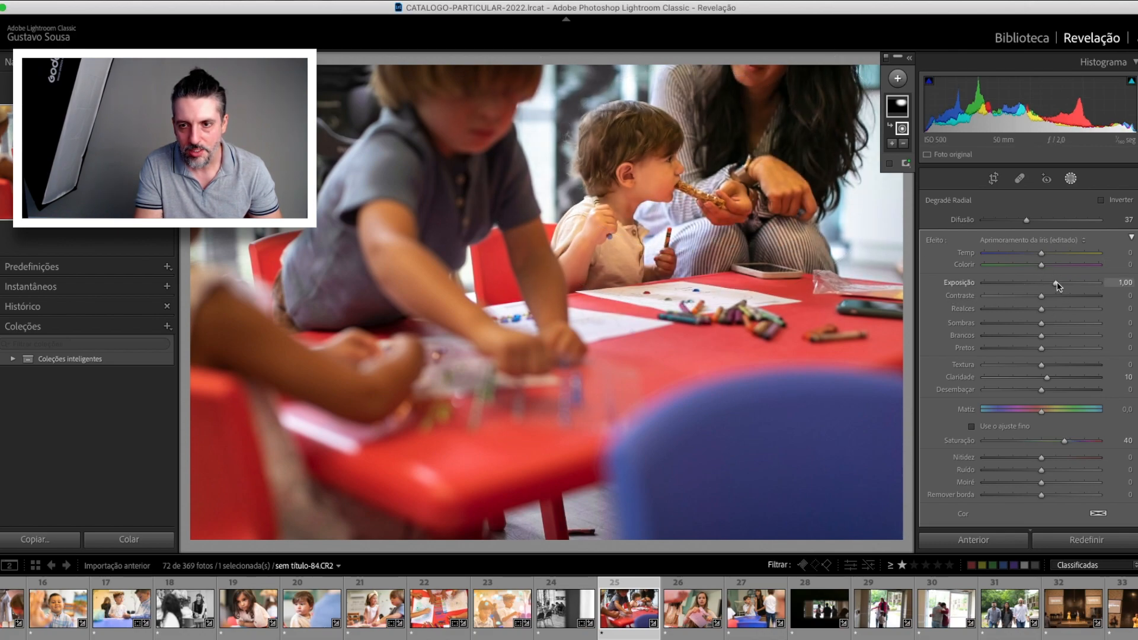
pyautogui.moveTo(1057, 285); pyautogui.dragTo(1063, 286)
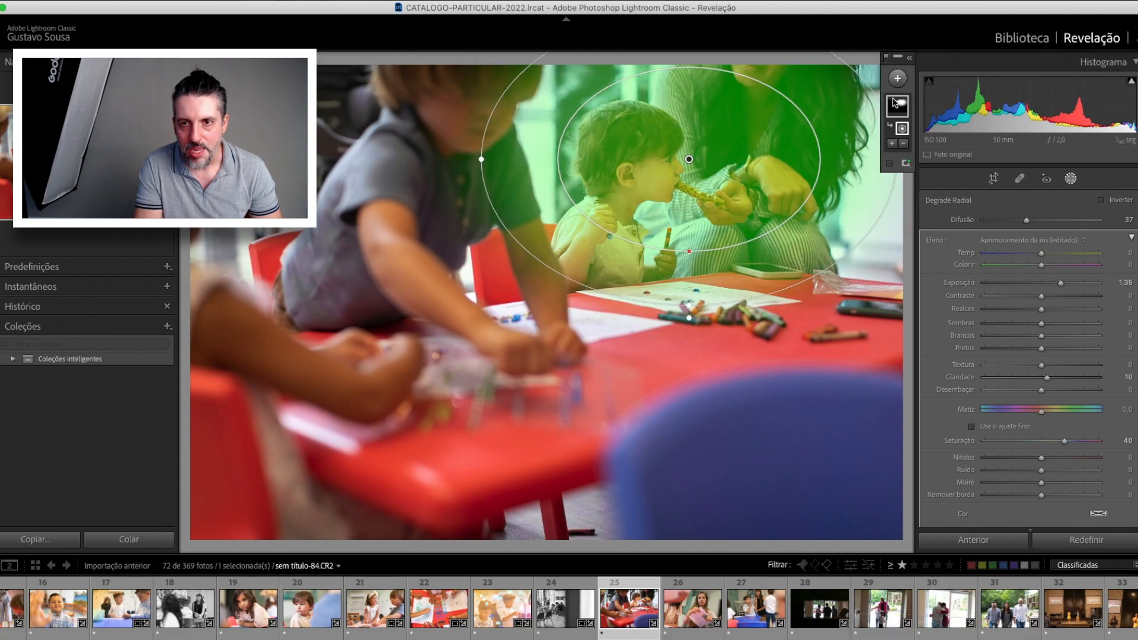
# Add a linear gradient rising from photo 25's lower foreground with Exposição −0,31, and compare the edit with the original
pyautogui.click(898, 79)
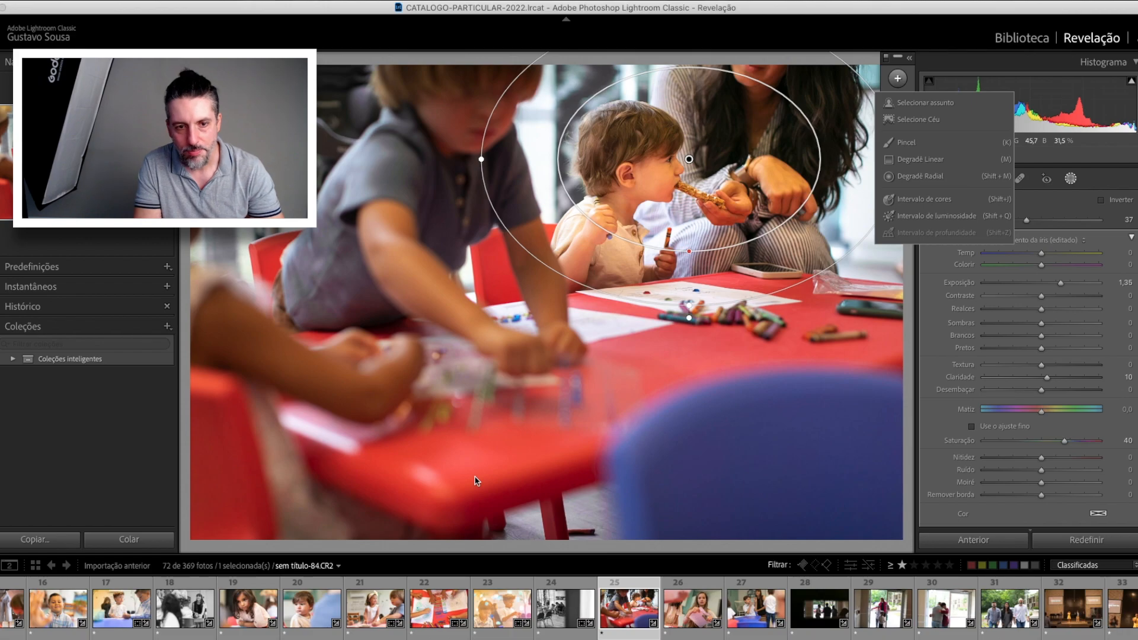
pyautogui.click(920, 159)
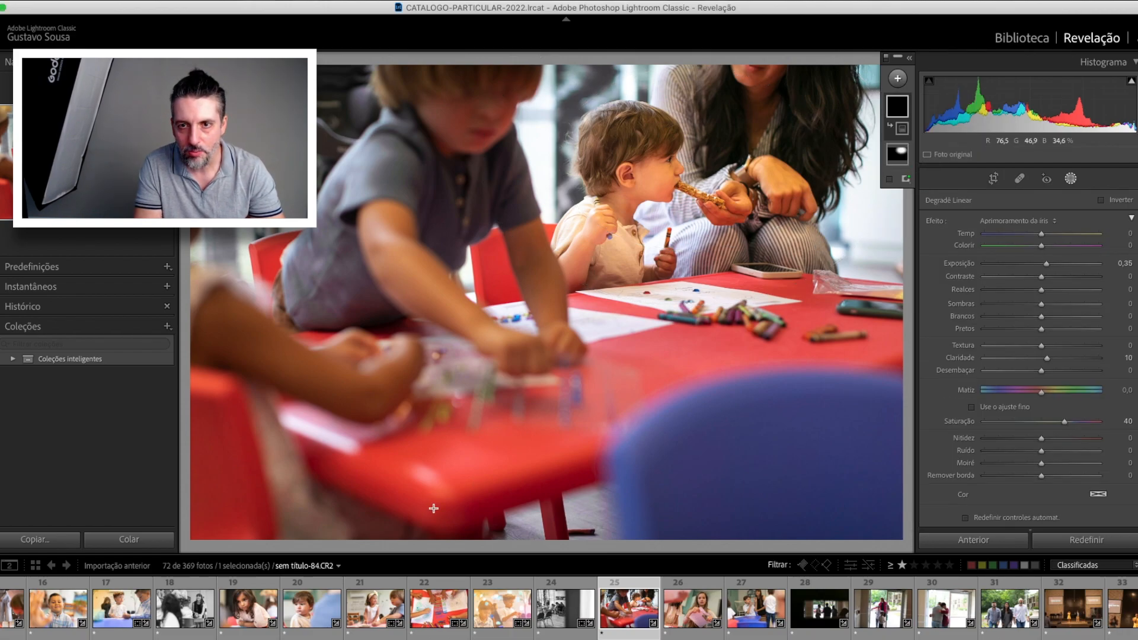
pyautogui.moveTo(444, 472); pyautogui.dragTo(521, 169)
pyautogui.moveTo(1047, 263); pyautogui.dragTo(1037, 267)
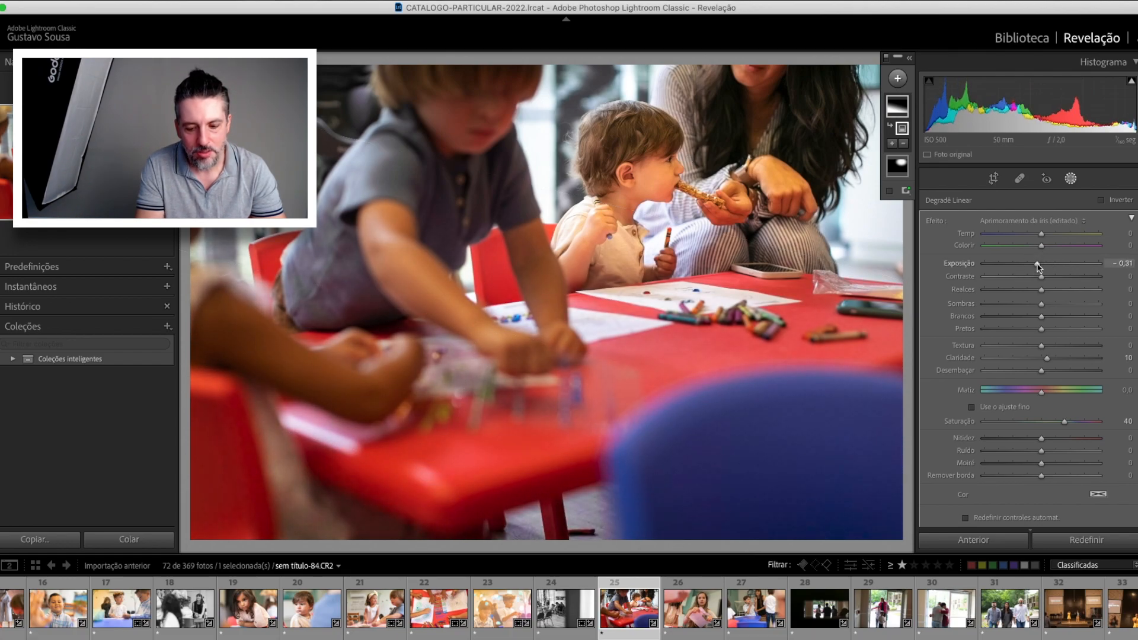
pyautogui.press('\\')
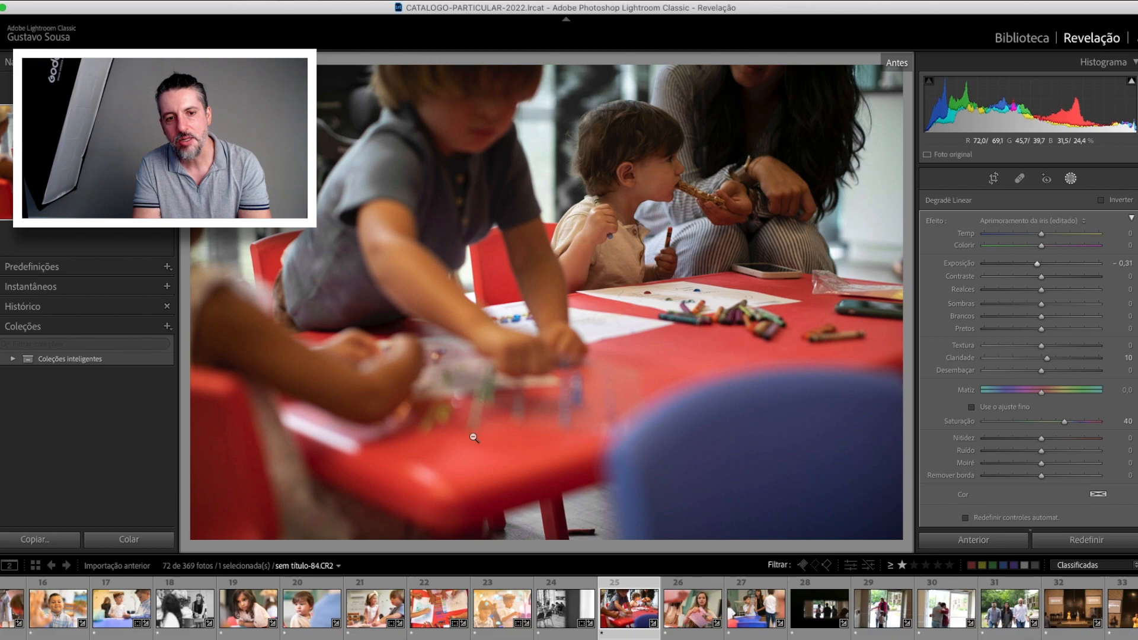
pyautogui.press('\\')
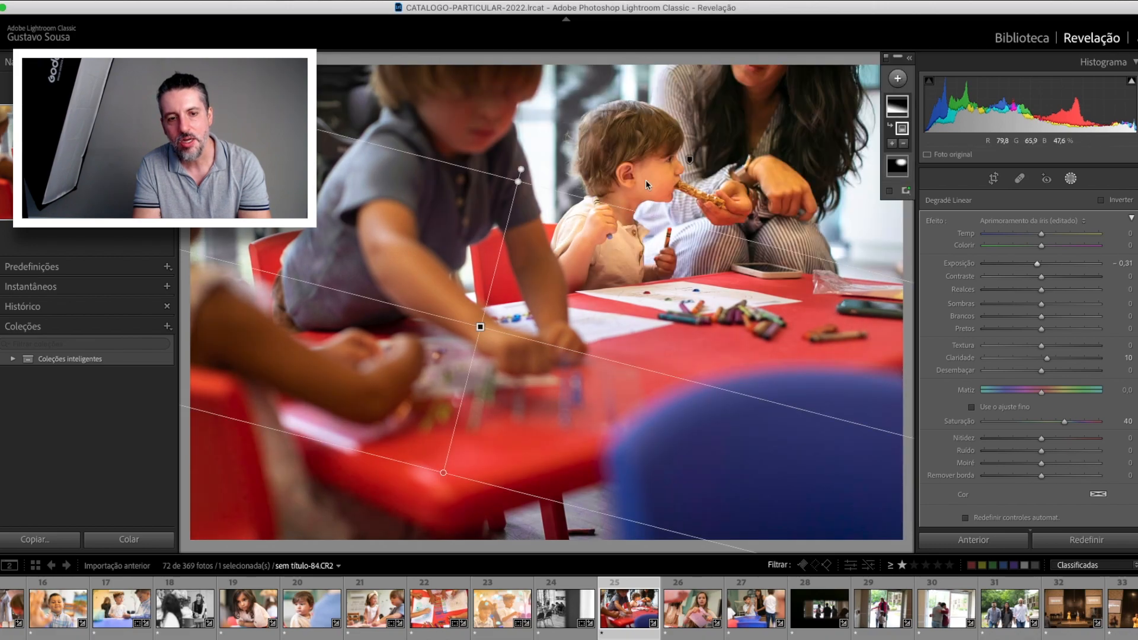
pyautogui.click(1070, 179)
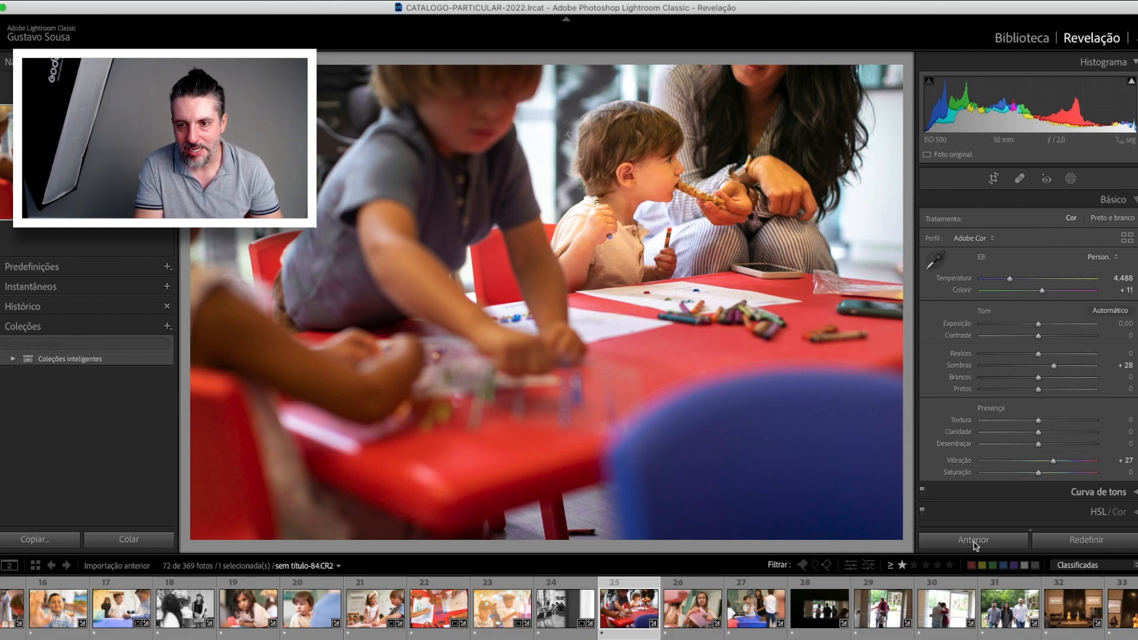
# Zoom in on the long-haired woman's face in photo 26 and heal the blemishes beside her nose and on her forehead
pyautogui.click(691, 613)
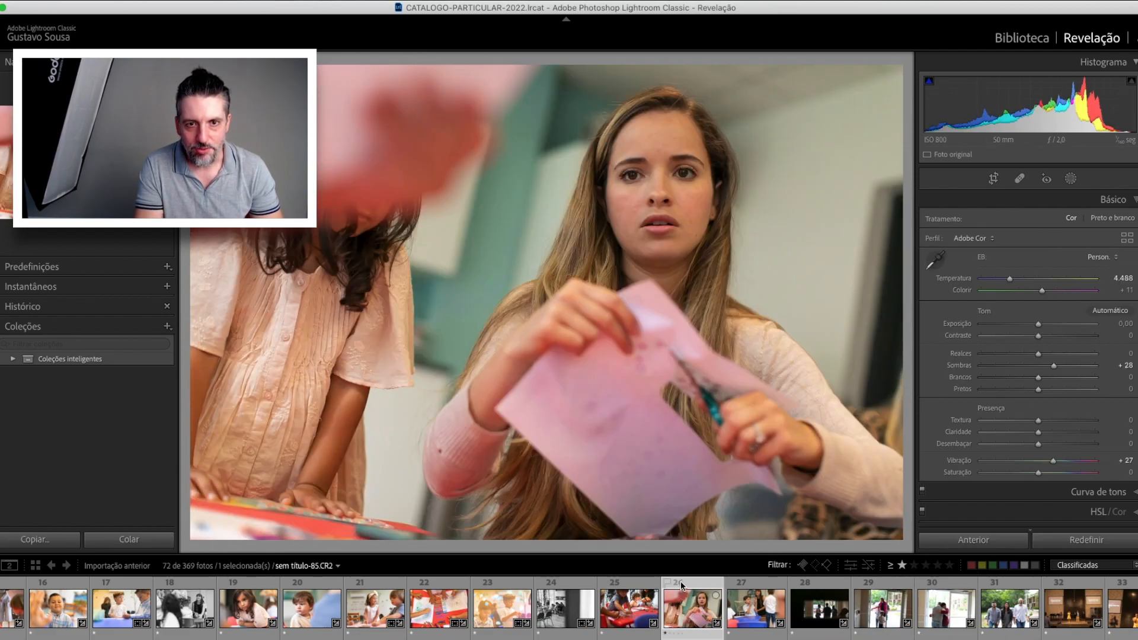
pyautogui.click(668, 172)
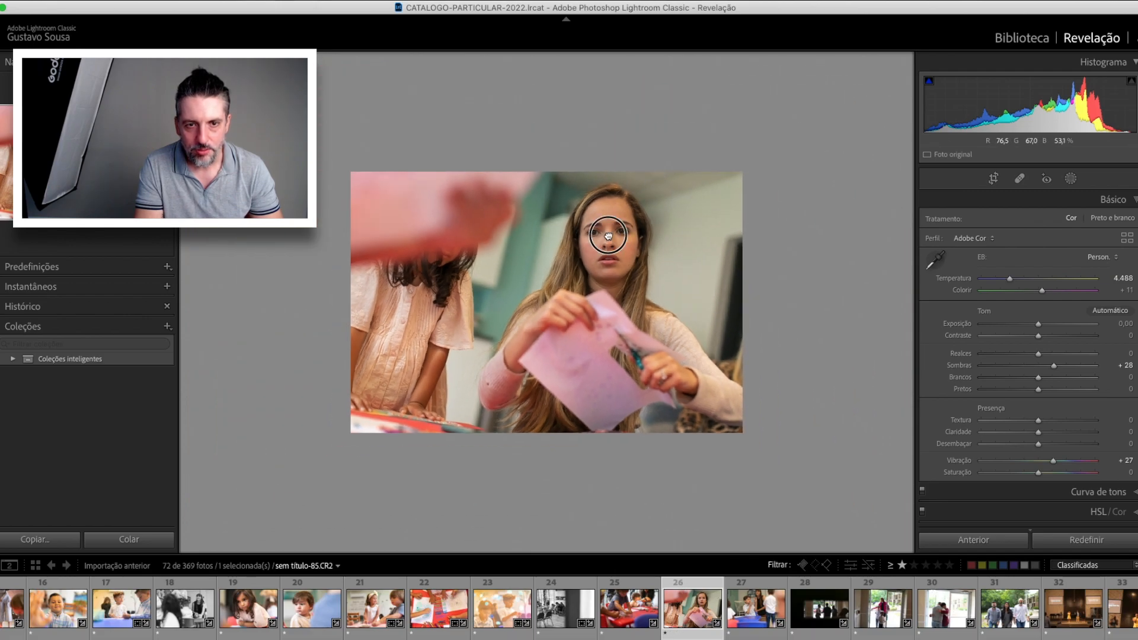
pyautogui.click(609, 236)
pyautogui.click(608, 236)
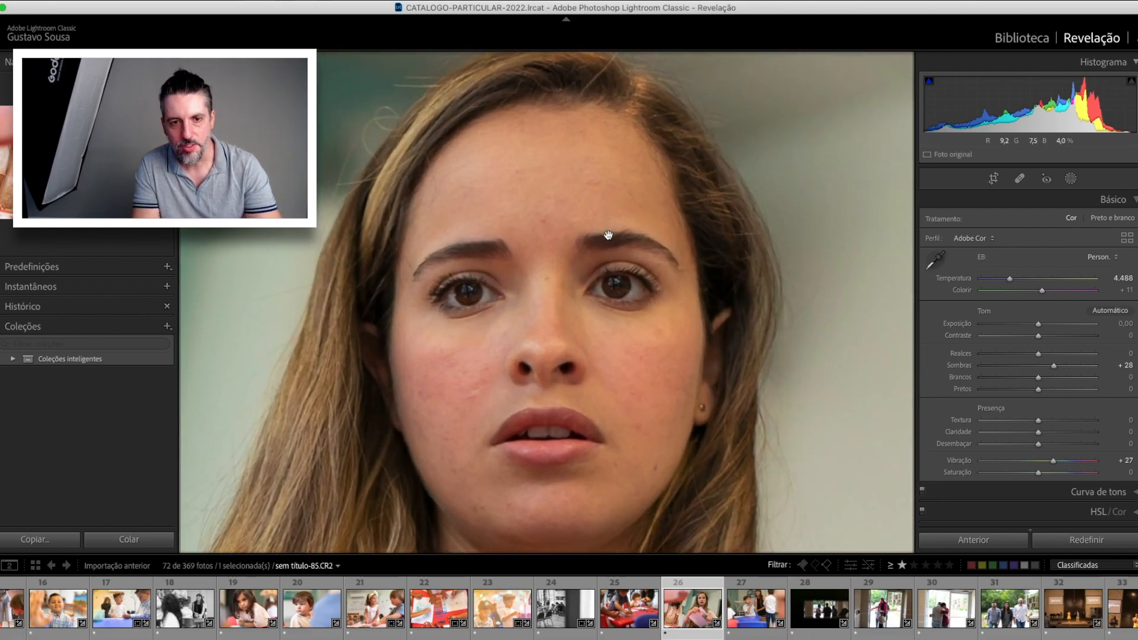
pyautogui.press('q')
pyautogui.moveTo(471, 394); pyautogui.dragTo(487, 366)
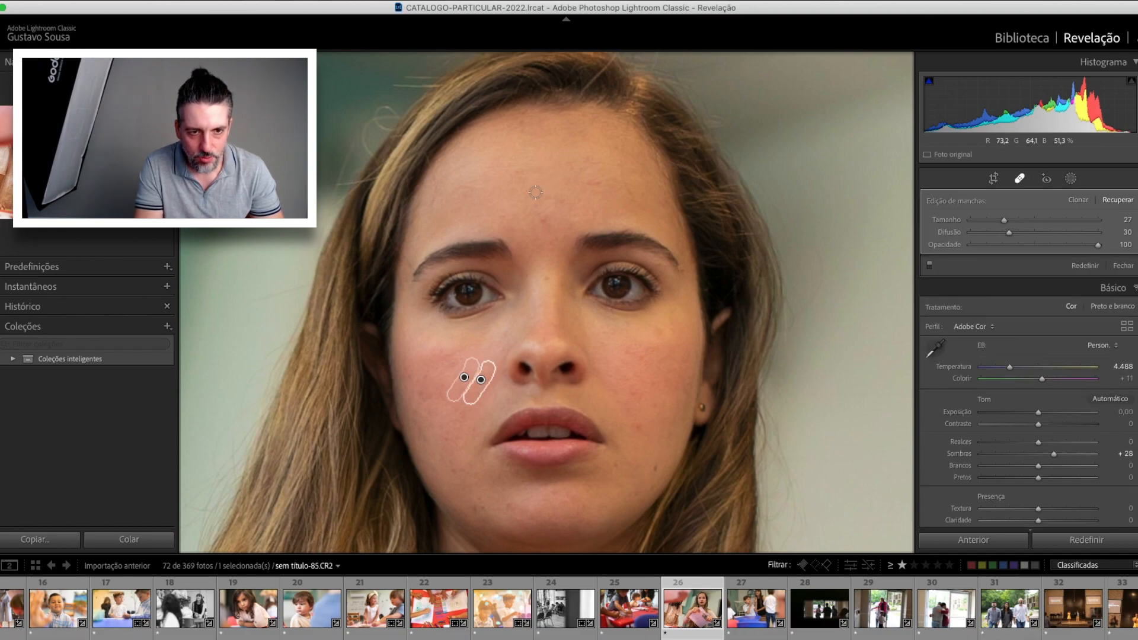
pyautogui.click(518, 178)
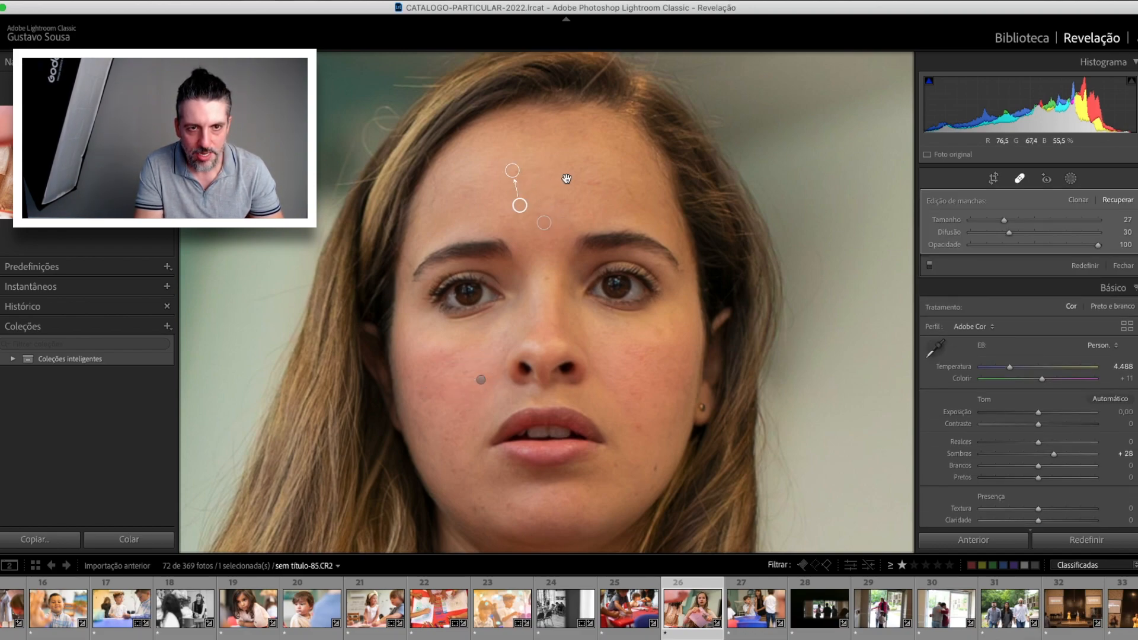
pyautogui.click(591, 182)
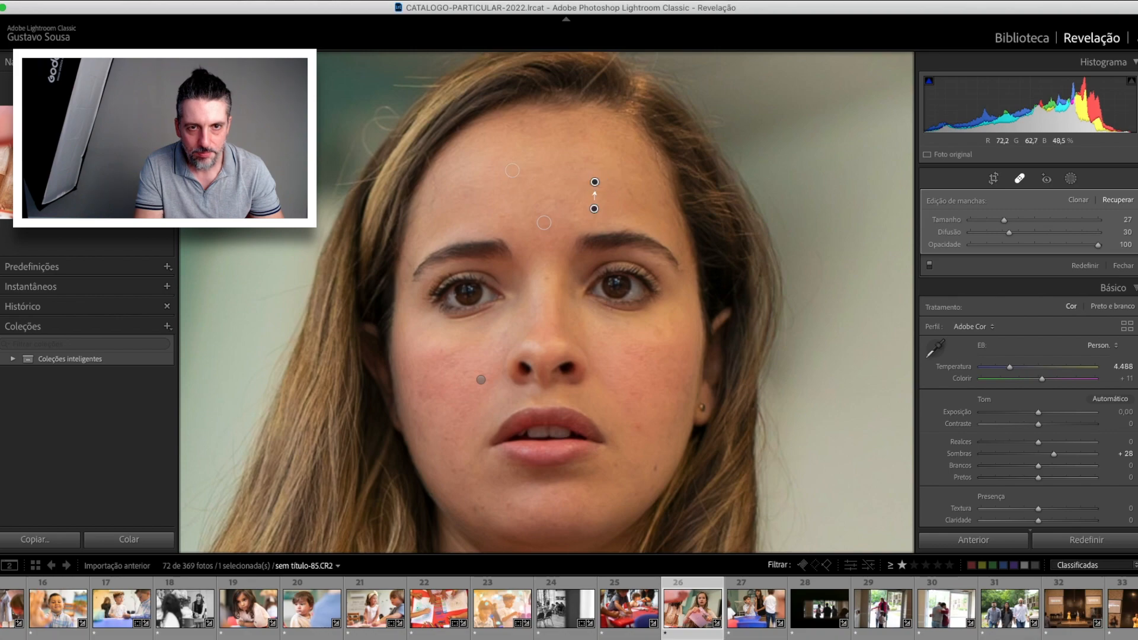
# Heal the remaining blemishes on the woman's cheeks, jaw, chin and between her eyebrows
pyautogui.click(635, 422)
pyautogui.click(509, 504)
pyautogui.moveTo(406, 393); pyautogui.dragTo(430, 396)
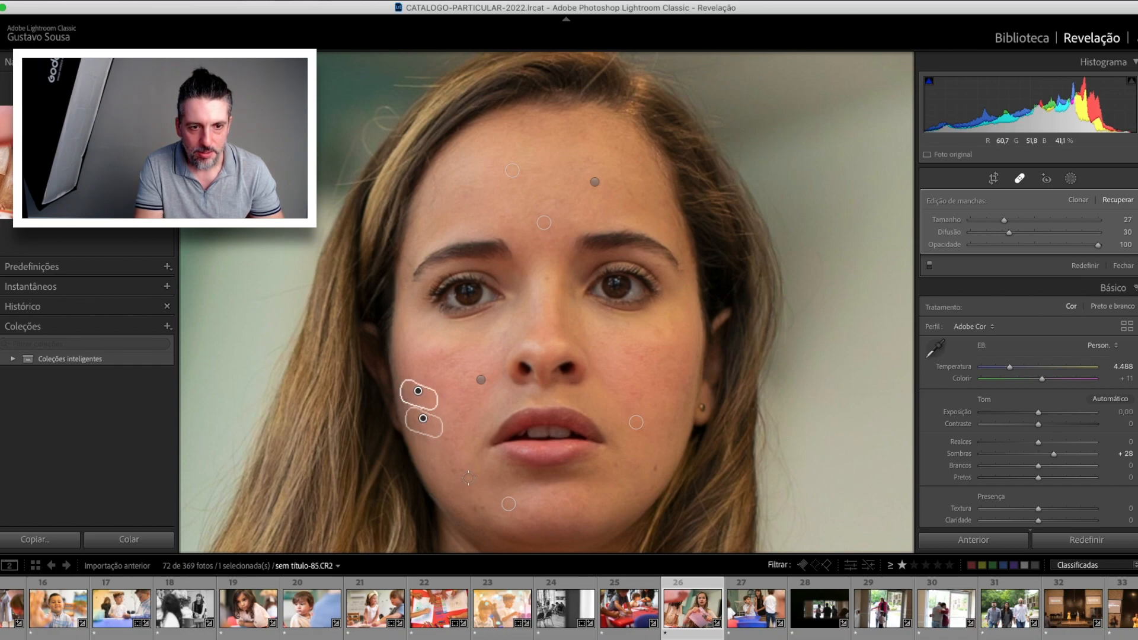
pyautogui.moveTo(454, 469); pyautogui.dragTo(450, 459)
pyautogui.moveTo(467, 502); pyautogui.dragTo(481, 503)
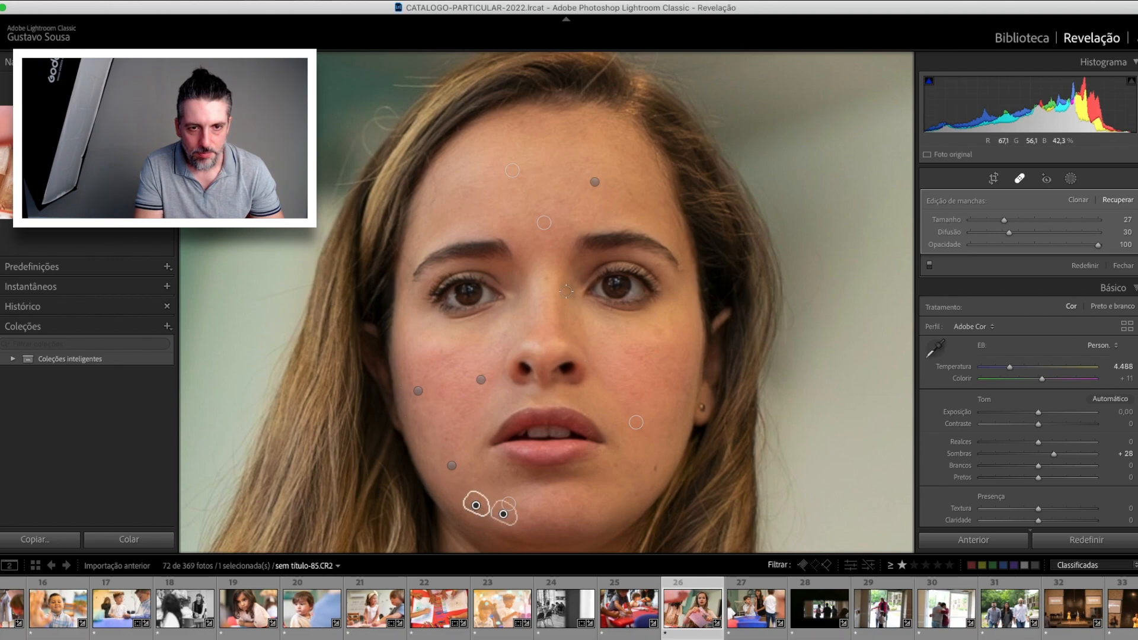
pyautogui.click(548, 278)
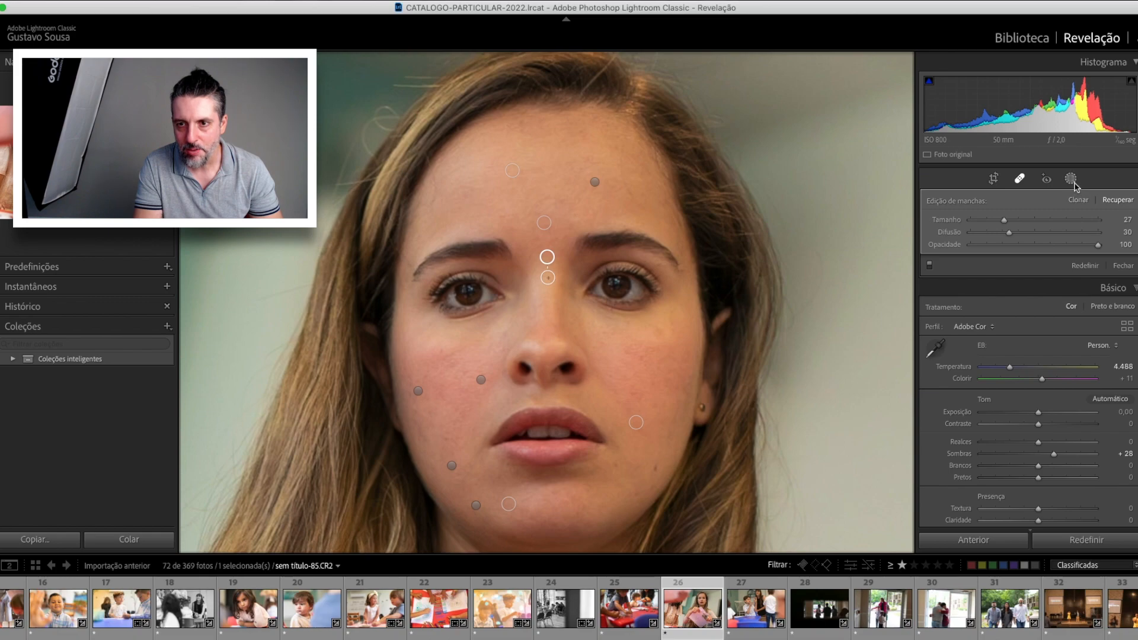
# Paint a brush mask with the Aprimoramento da íris effect over both of the woman's eyes and set its Exposição to 1,31
pyautogui.press('z')
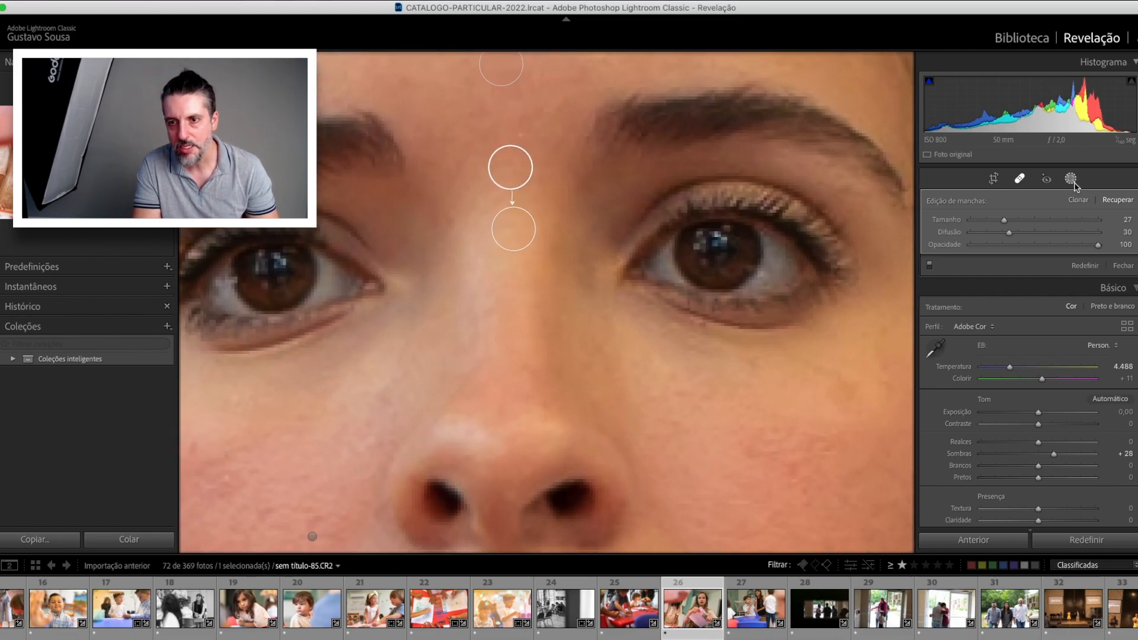
pyautogui.click(1073, 181)
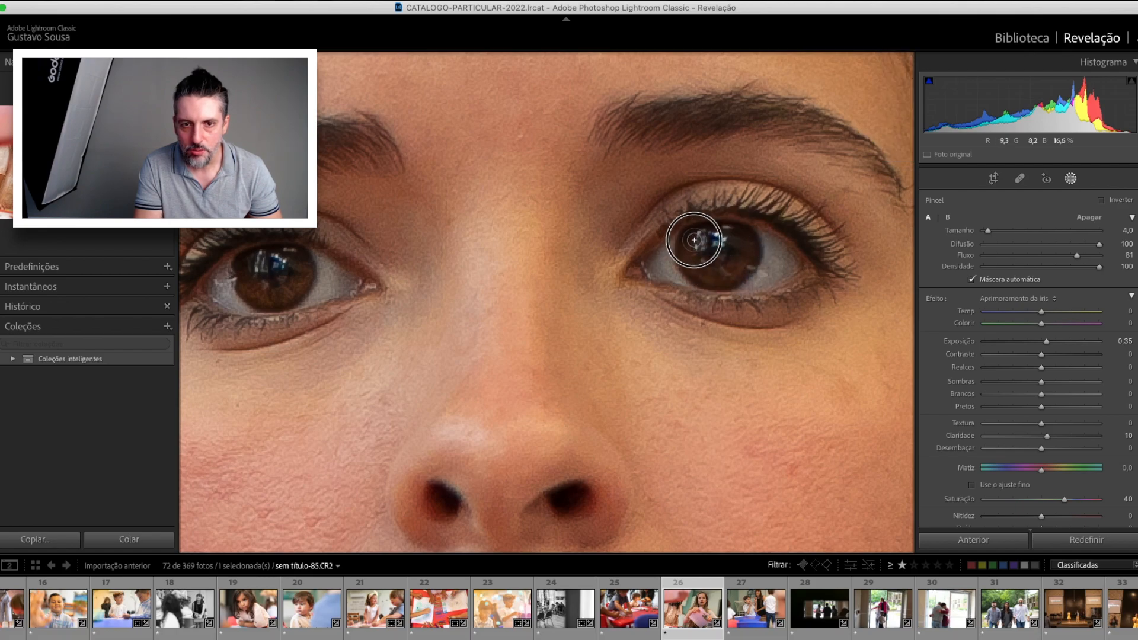
pyautogui.moveTo(689, 244); pyautogui.dragTo(677, 245)
pyautogui.moveTo(556, 277); pyautogui.dragTo(628, 291)
pyautogui.moveTo(350, 276)
pyautogui.mouseDown()
pyautogui.moveTo(330, 284)
pyautogui.moveTo(334, 299)
pyautogui.moveTo(351, 270)
pyautogui.moveTo(336, 290)
pyautogui.mouseUp()
pyautogui.moveTo(1047, 343); pyautogui.dragTo(1057, 344)
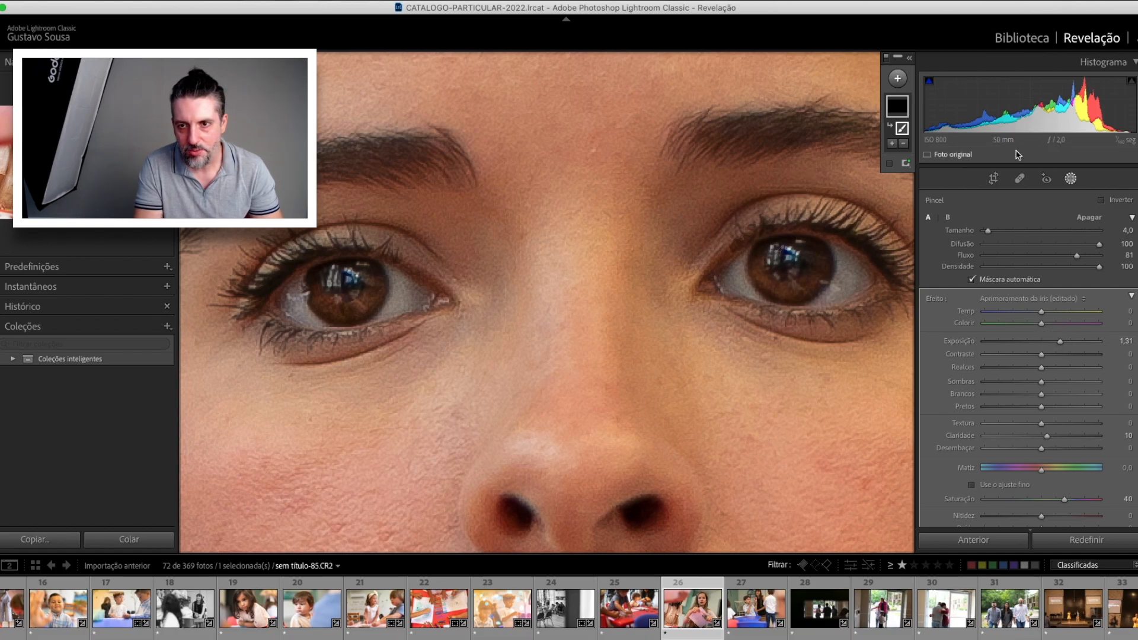
# Paint a new brush mask with the Clareador de Dentes_GS effect over the whites of both of the woman's eyes
pyautogui.click(898, 79)
pyautogui.click(906, 145)
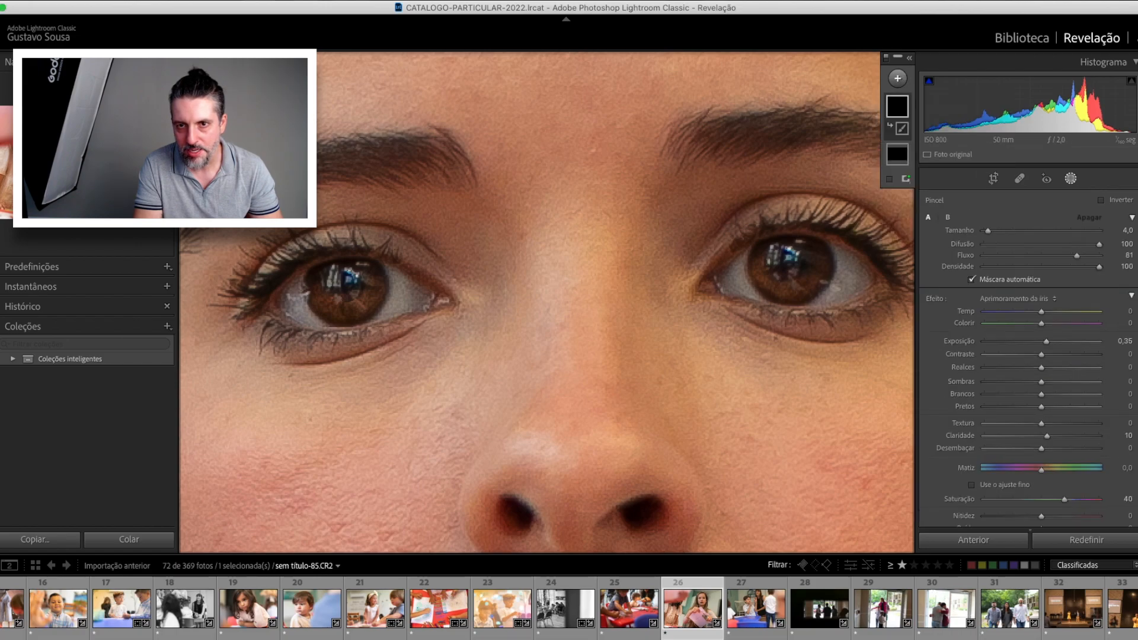
pyautogui.click(1032, 298)
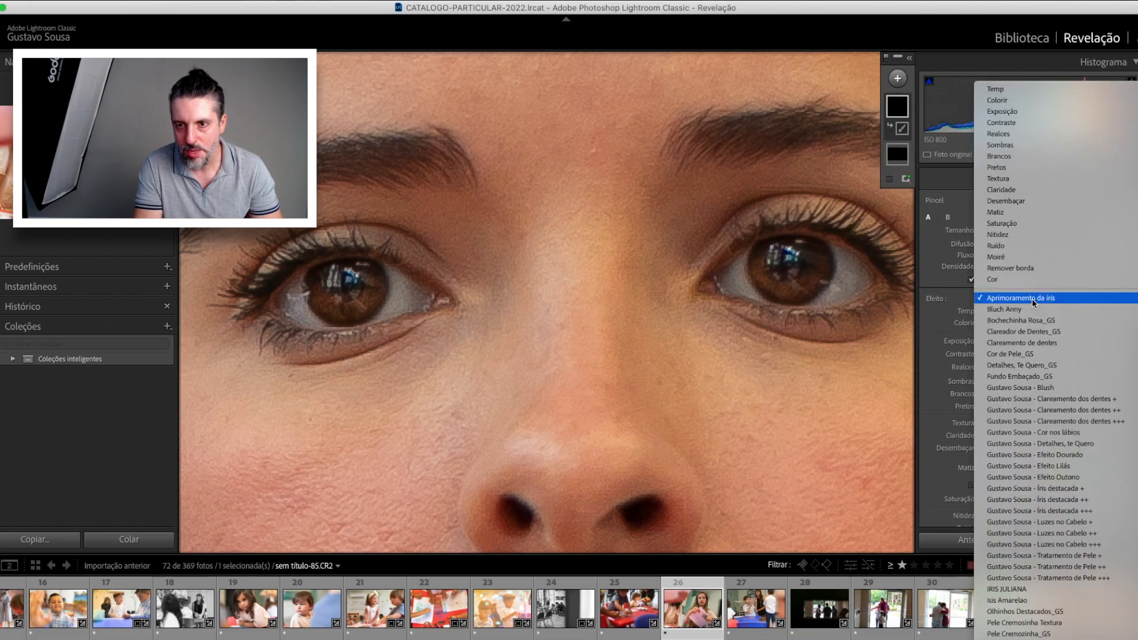
pyautogui.click(1034, 332)
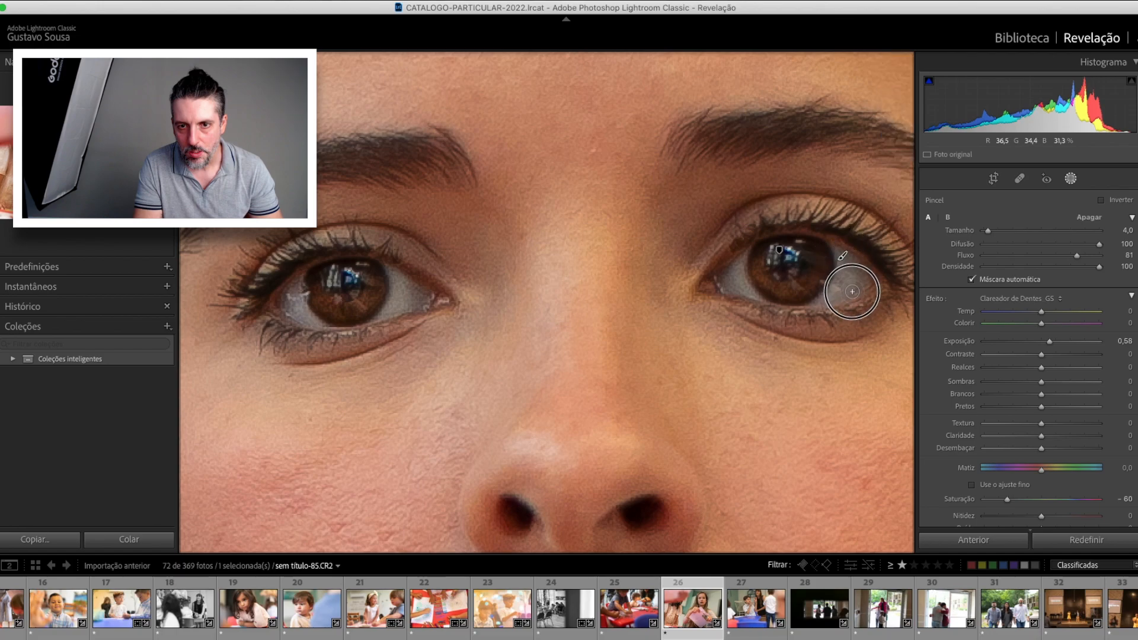
pyautogui.moveTo(810, 299)
pyautogui.mouseDown()
pyautogui.moveTo(854, 283)
pyautogui.moveTo(841, 256)
pyautogui.moveTo(860, 263)
pyautogui.moveTo(855, 286)
pyautogui.moveTo(870, 272)
pyautogui.mouseUp()
pyautogui.moveTo(742, 285)
pyautogui.mouseDown()
pyautogui.moveTo(739, 266)
pyautogui.moveTo(748, 290)
pyautogui.mouseUp()
pyautogui.moveTo(379, 310)
pyautogui.mouseDown()
pyautogui.moveTo(402, 272)
pyautogui.moveTo(426, 291)
pyautogui.moveTo(397, 304)
pyautogui.moveTo(401, 287)
pyautogui.moveTo(422, 294)
pyautogui.moveTo(398, 301)
pyautogui.moveTo(408, 303)
pyautogui.moveTo(412, 289)
pyautogui.moveTo(297, 301)
pyautogui.moveTo(314, 330)
pyautogui.moveTo(286, 284)
pyautogui.moveTo(302, 314)
pyautogui.mouseUp()
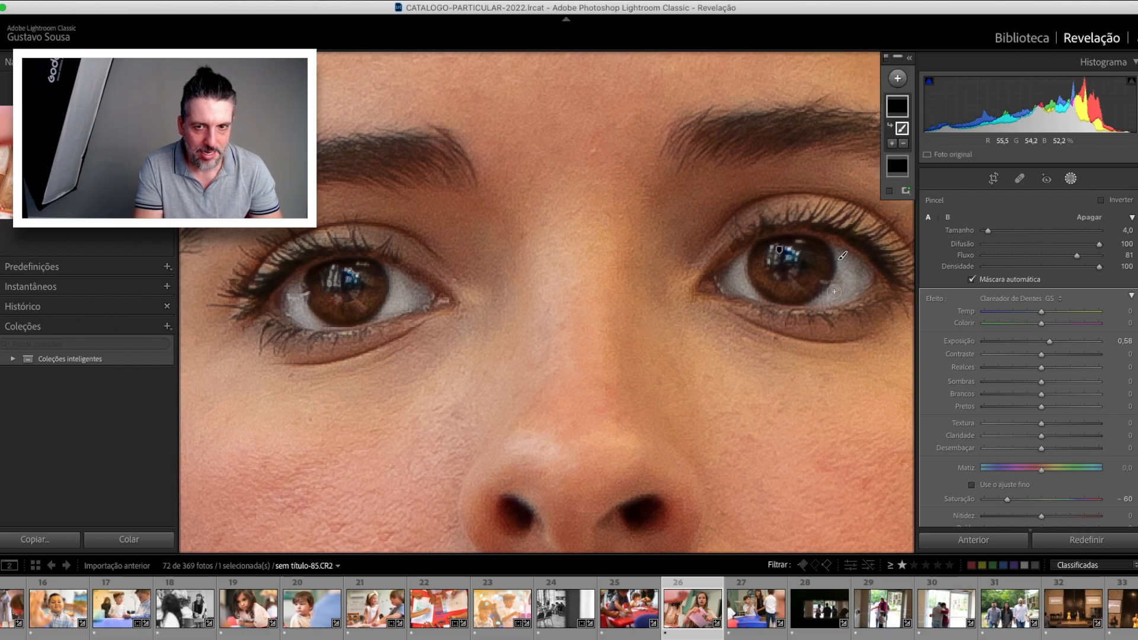
# Paint a new size 6,0 brush mask with Suavizar tom de pele (Lite) on the woman's facial skin, and raise the photo's Exposição to +0,20
pyautogui.press('z')
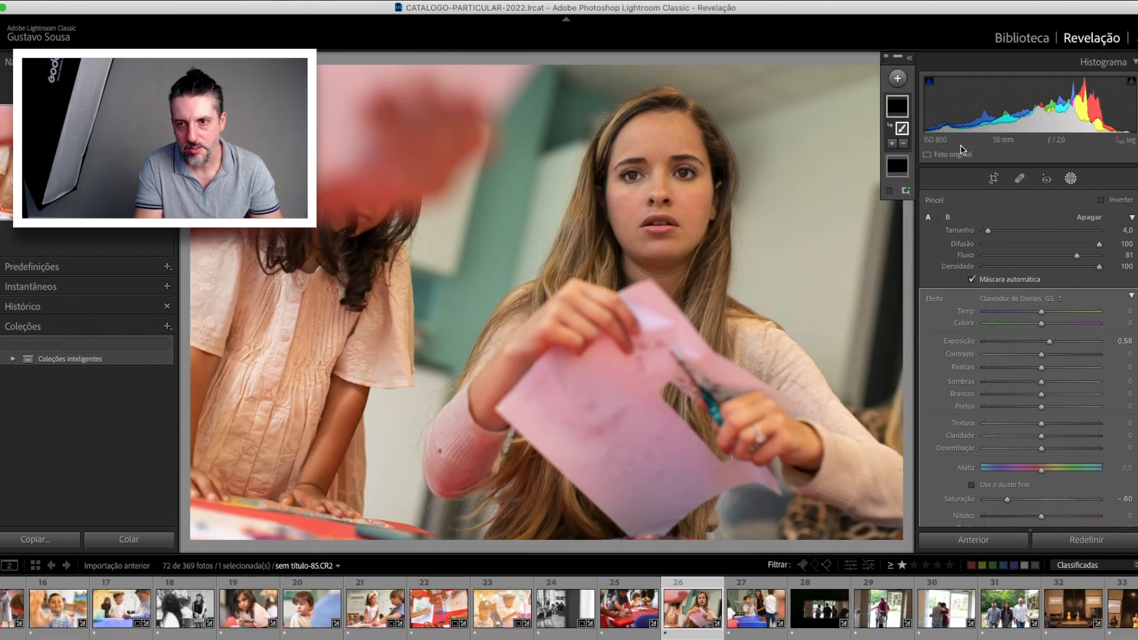
pyautogui.click(897, 79)
pyautogui.click(905, 143)
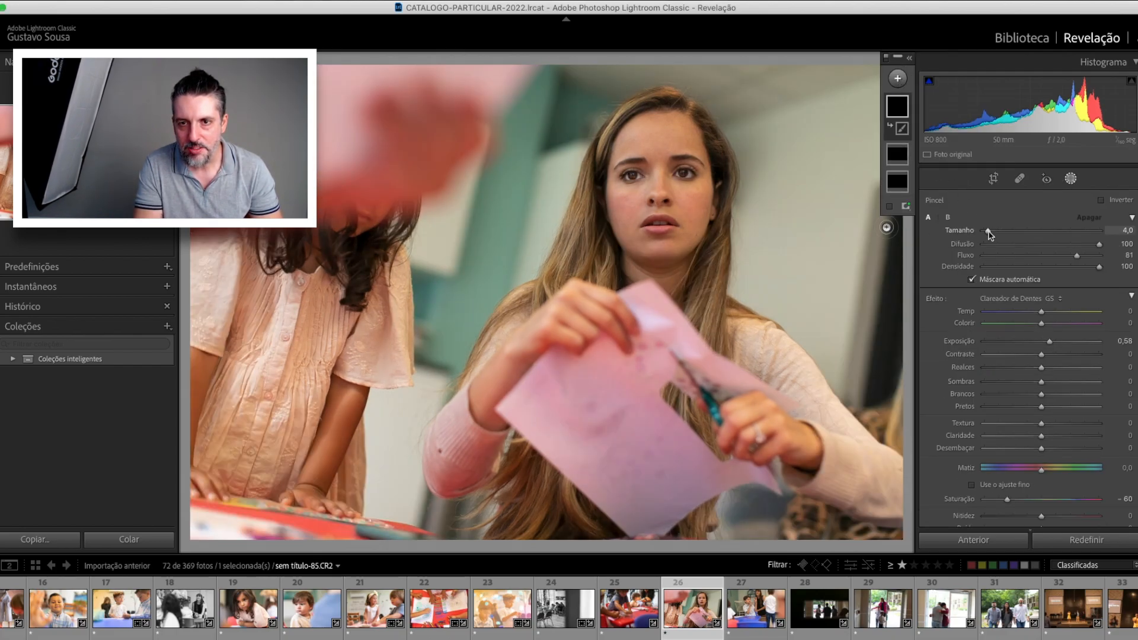
pyautogui.click(1008, 298)
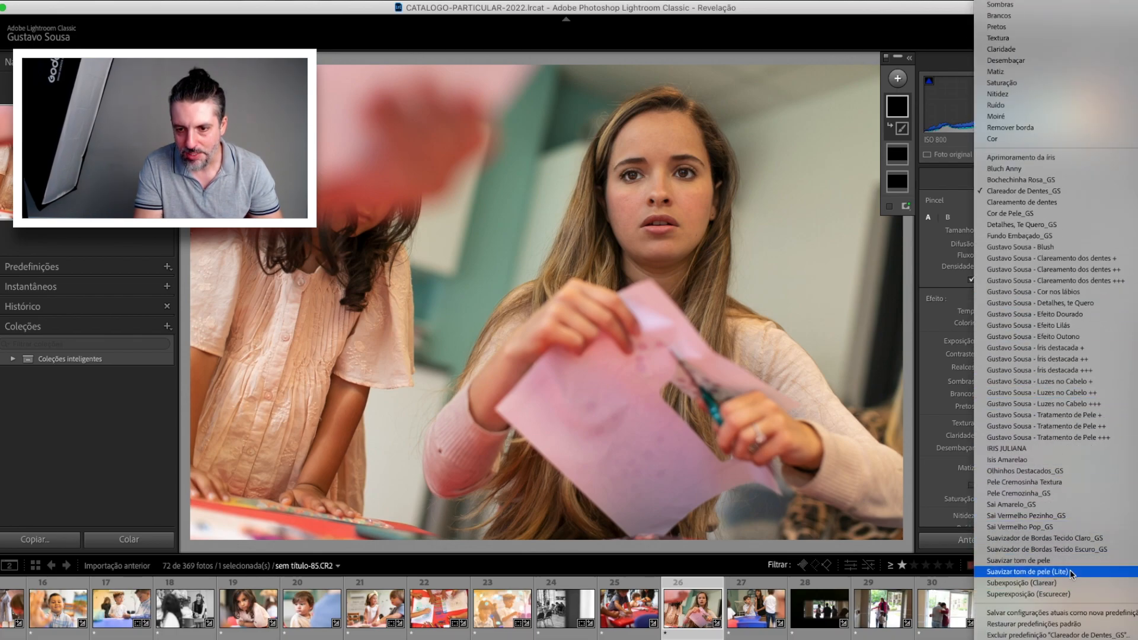
pyautogui.click(633, 213)
pyautogui.scroll(2, 638, 203)
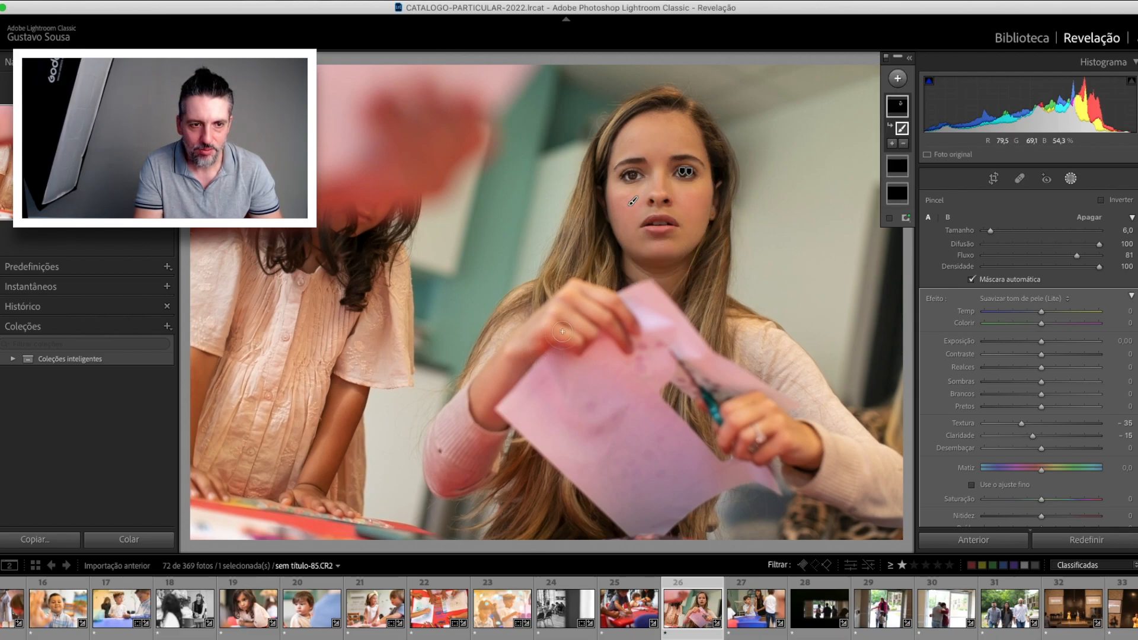
pyautogui.press('=')
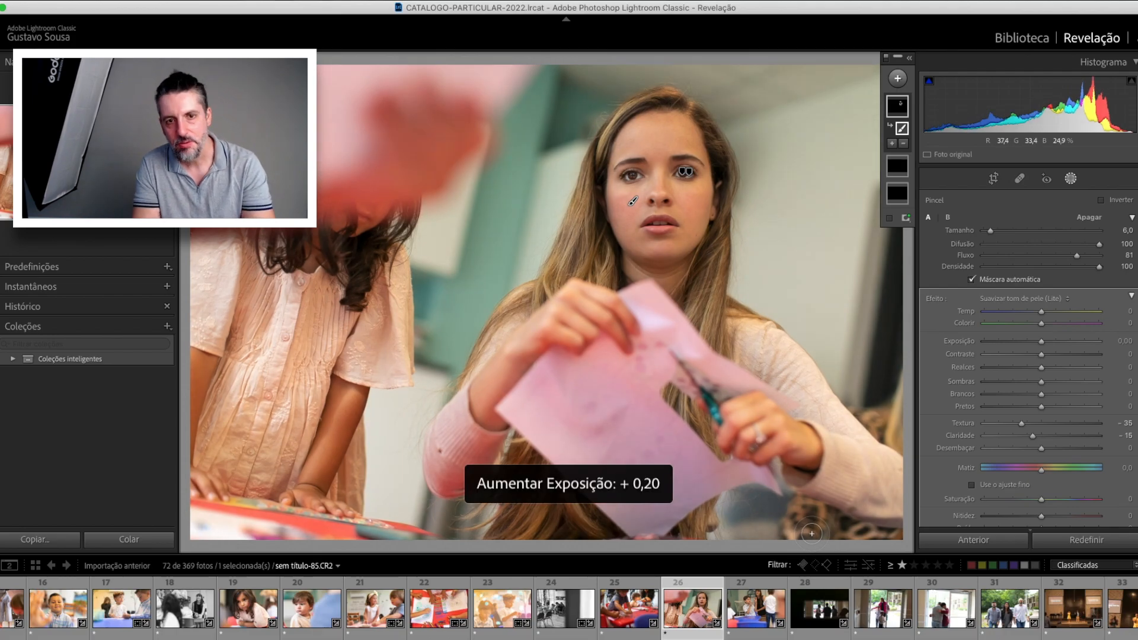
# Examine the photo of the young woman cutting paper full screen and compare it with its unedited version
pyautogui.press('f')
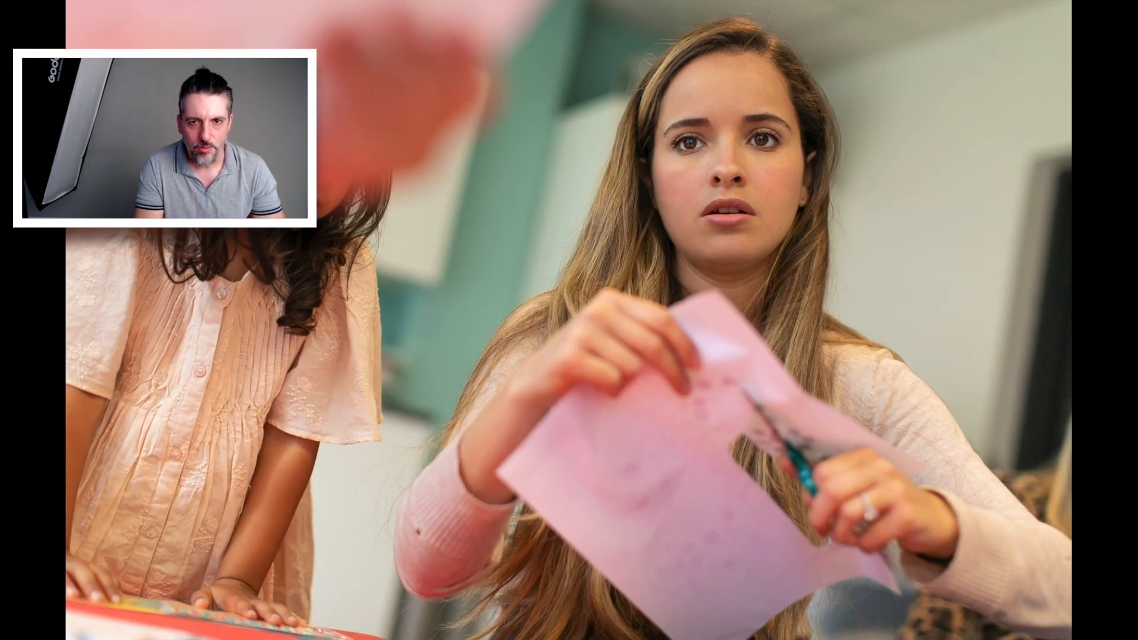
pyautogui.press('f')
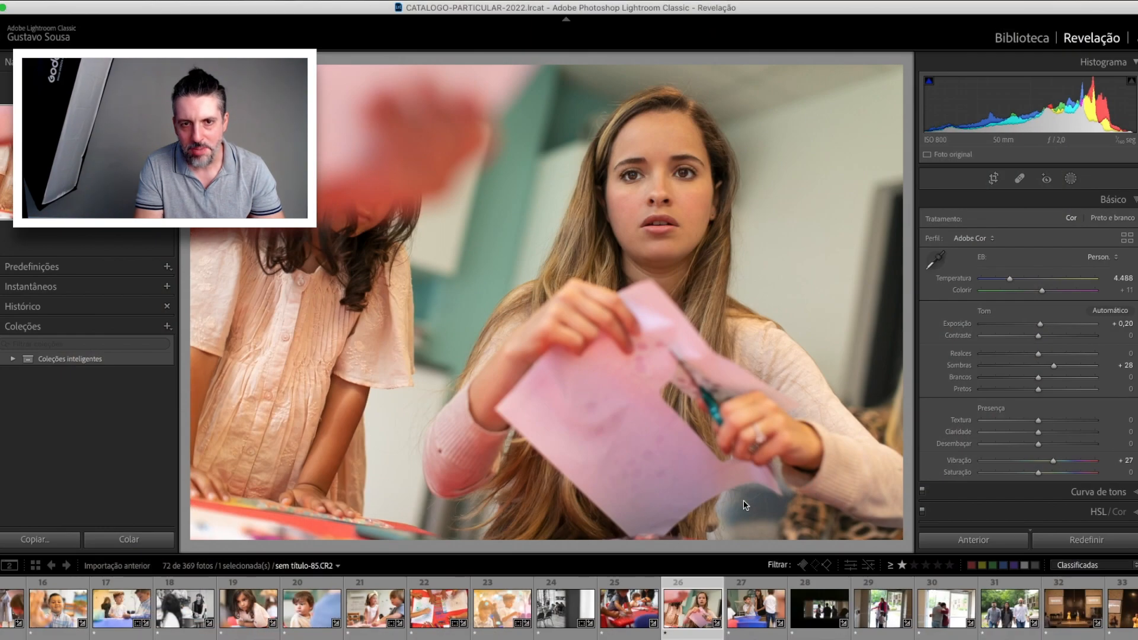
pyautogui.press('\\')
pyautogui.press('\\')
pyautogui.press('\\')
pyautogui.press('\\')
pyautogui.press('\\')
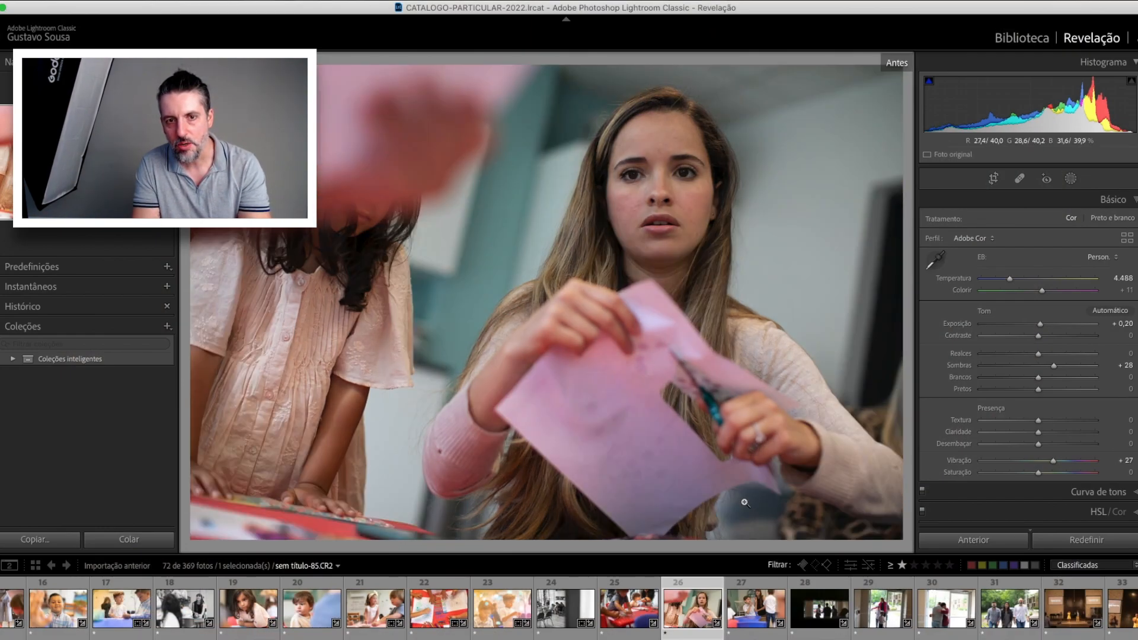
pyautogui.press('\\')
# Crop photo 27 tighter around the boy with the stickers, the seated woman and the standing boy, keeping the original aspect
pyautogui.click(754, 616)
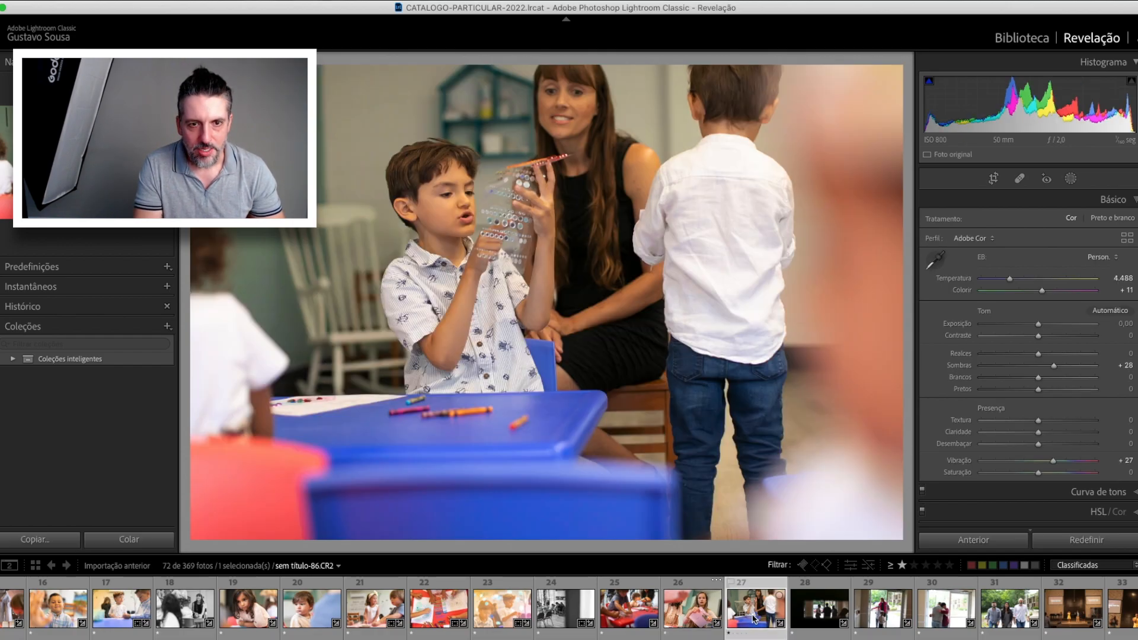
pyautogui.press('r')
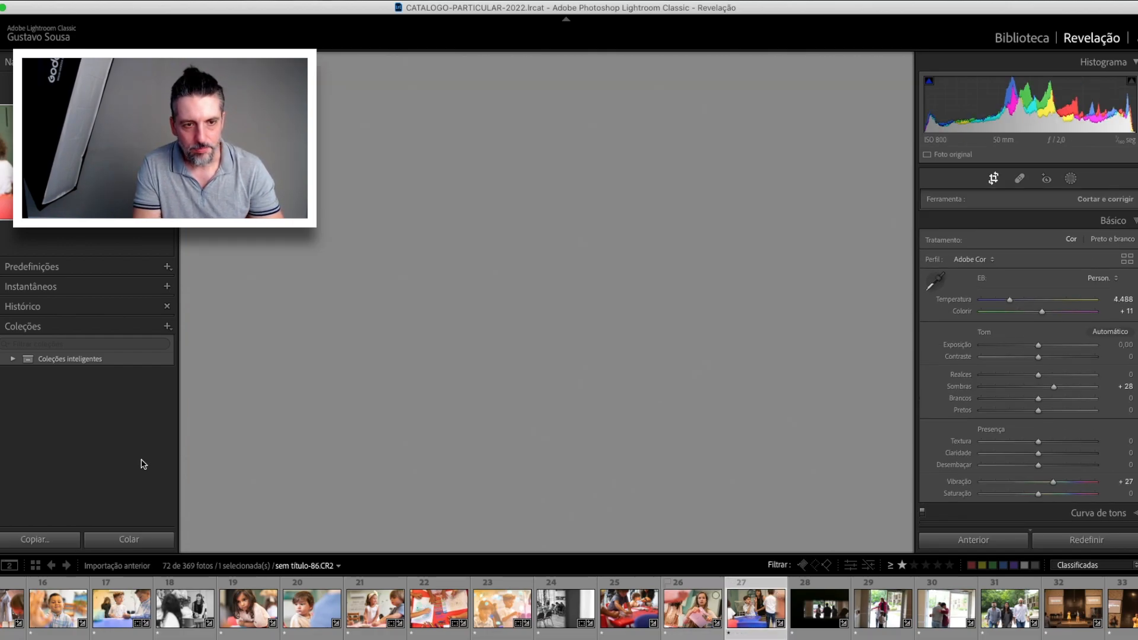
pyautogui.moveTo(191, 536); pyautogui.dragTo(314, 449)
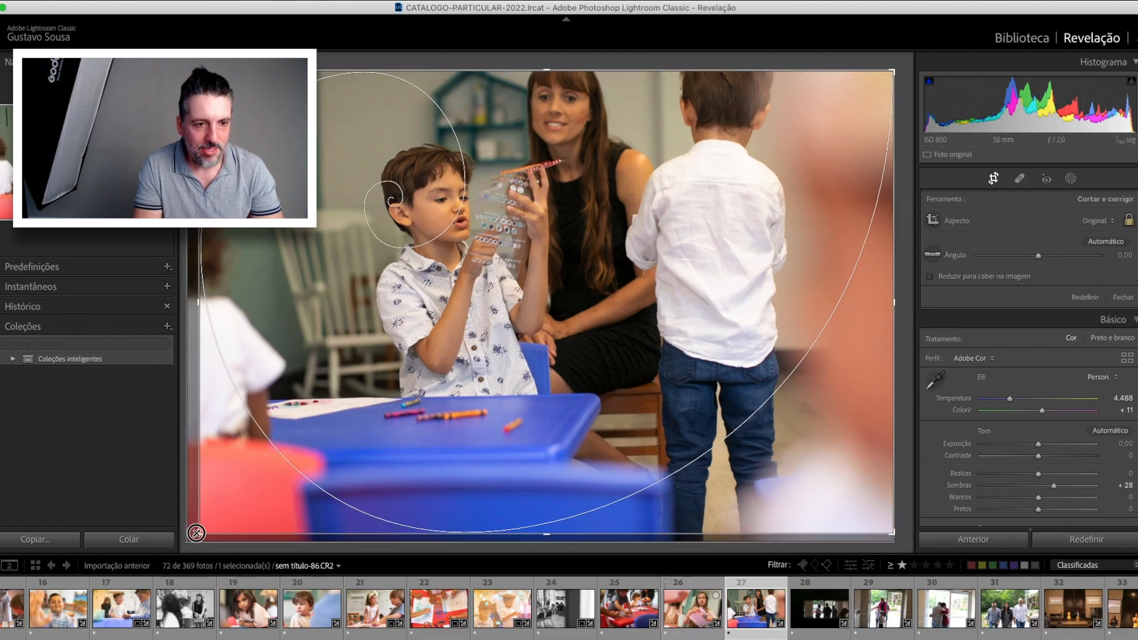
pyautogui.moveTo(889, 286); pyautogui.dragTo(892, 292)
pyautogui.press('Return')
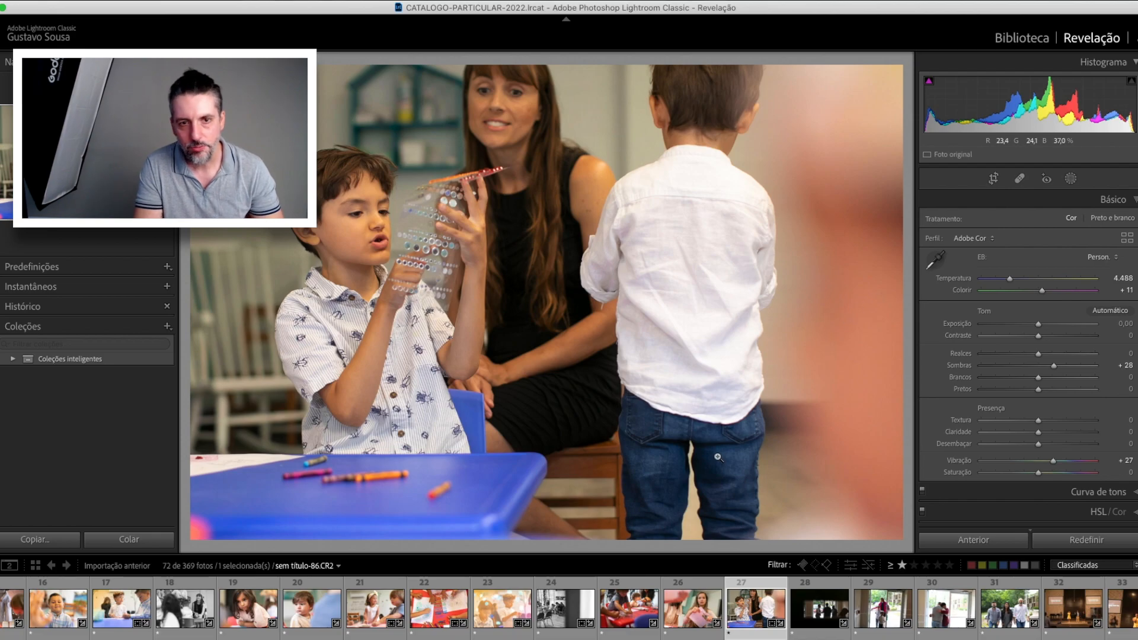
# Raise the exposure of the cropped classroom photo to +0,10
pyautogui.press('+')
pyautogui.press('+')
pyautogui.press('+')
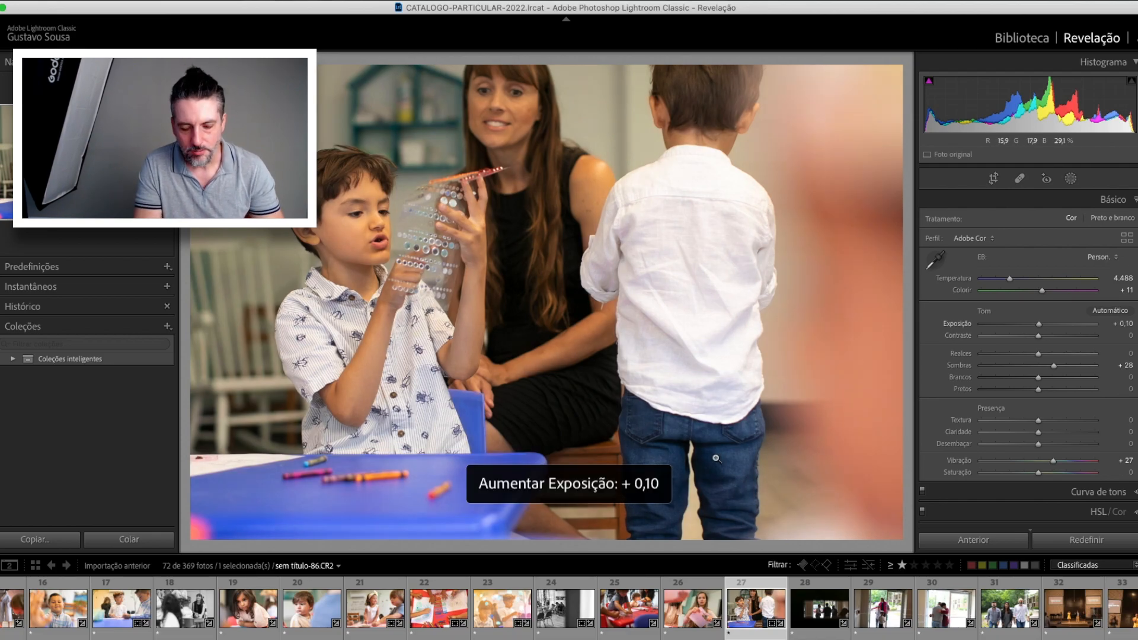
# Set the white balance temperature of photos 28 to 31 together to 4.685
pyautogui.click(830, 617)
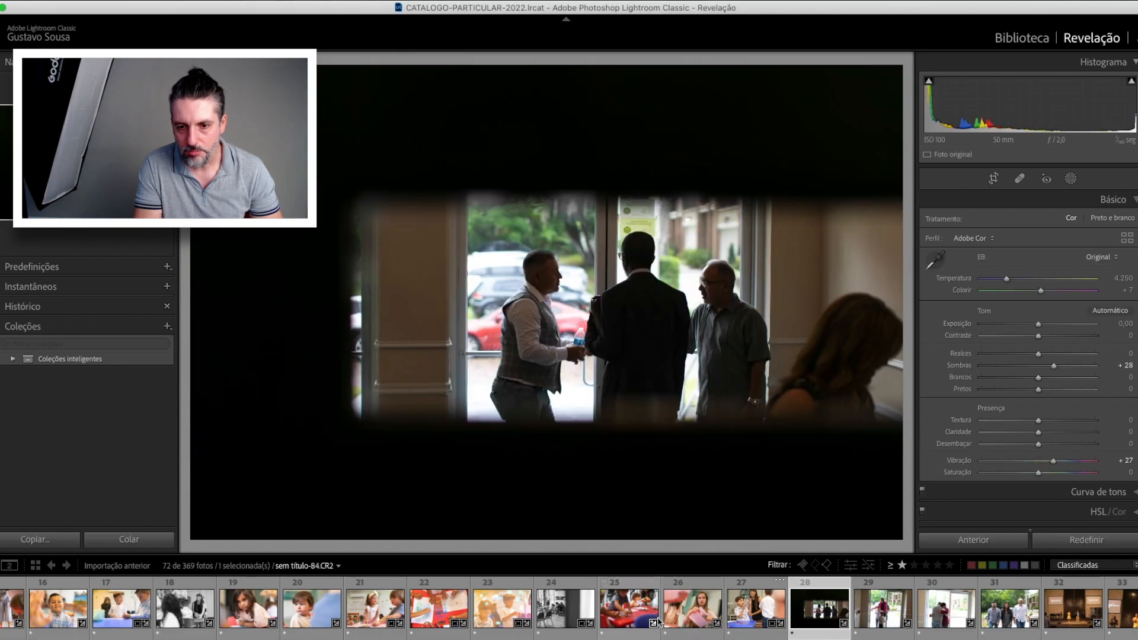
pyautogui.hscroll(7, 569, 608)
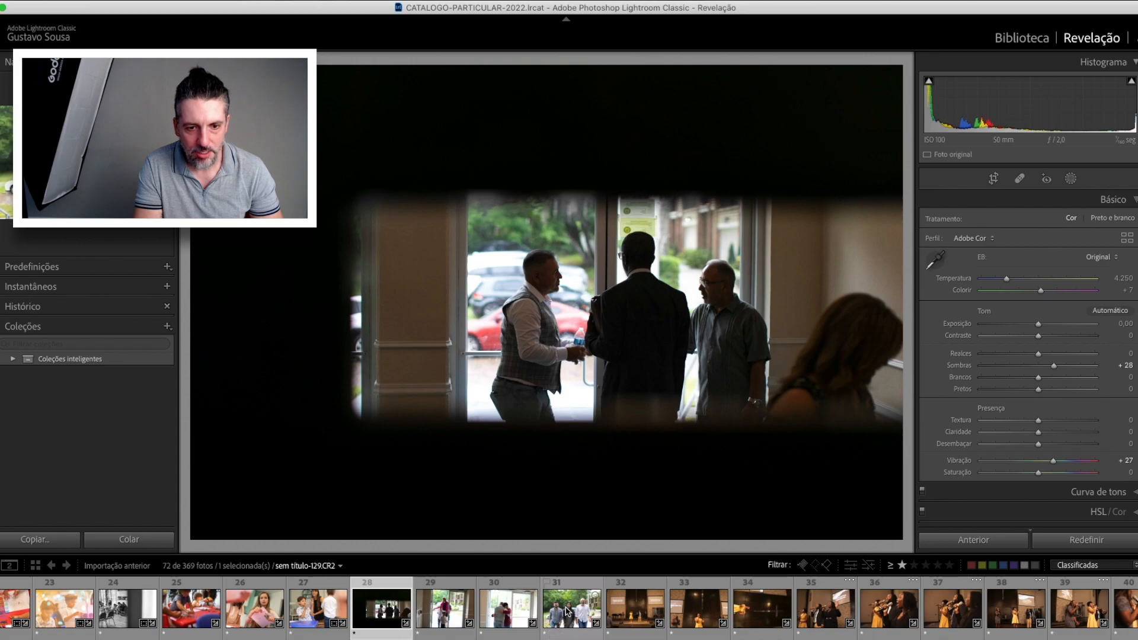
pyautogui.keyDown('shift'); pyautogui.click(573, 608); pyautogui.keyUp('shift')
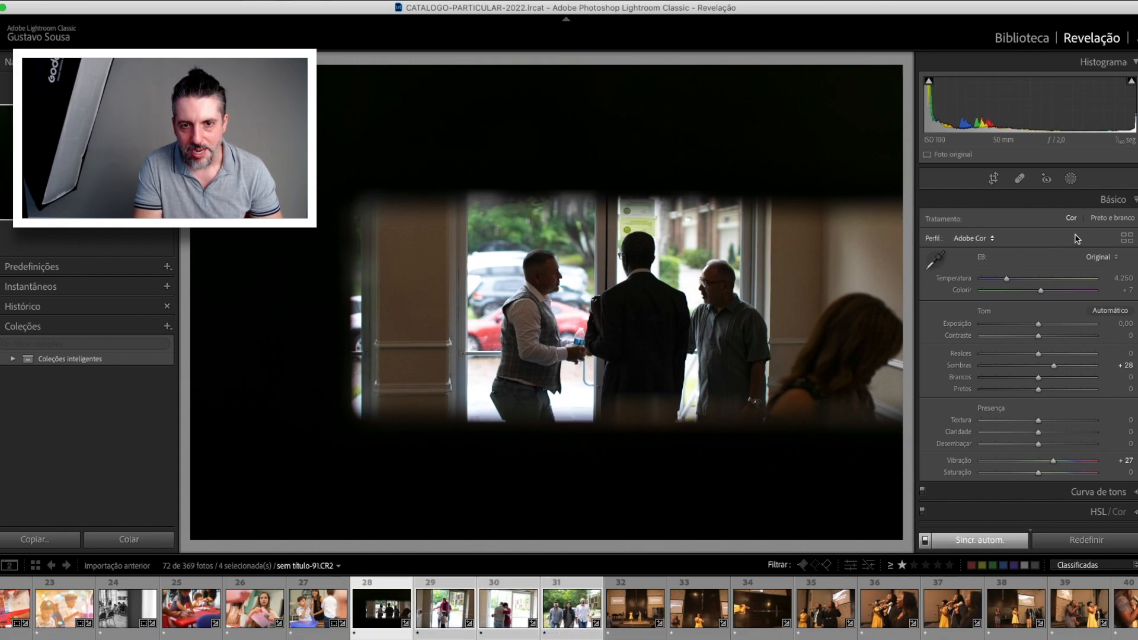
pyautogui.moveTo(1008, 283); pyautogui.dragTo(1013, 281)
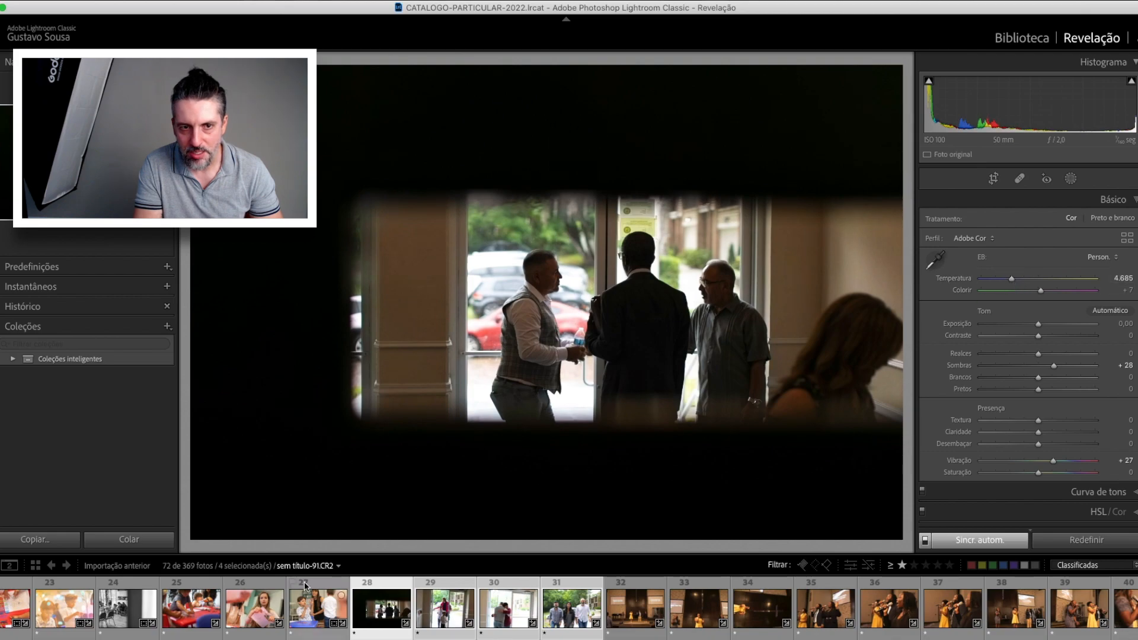
# Straighten photo 29 of the woman and two boys at the door and set its highlights to -100
pyautogui.click(323, 622)
pyautogui.click(438, 616)
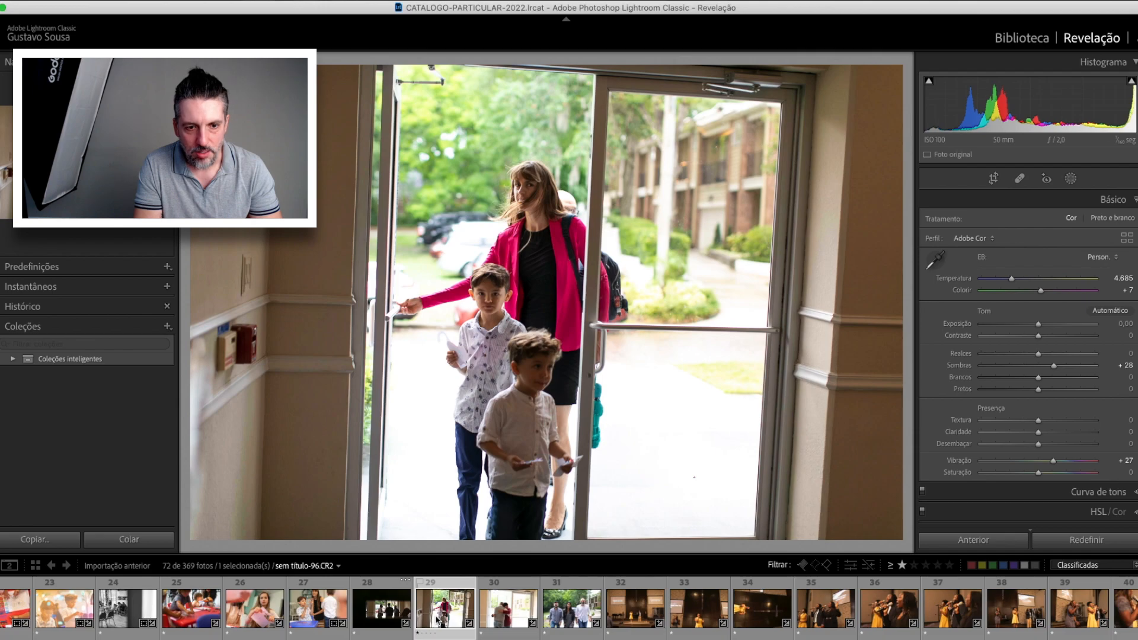
pyautogui.press('r')
pyautogui.moveTo(907, 204); pyautogui.dragTo(911, 183)
pyautogui.press('Return')
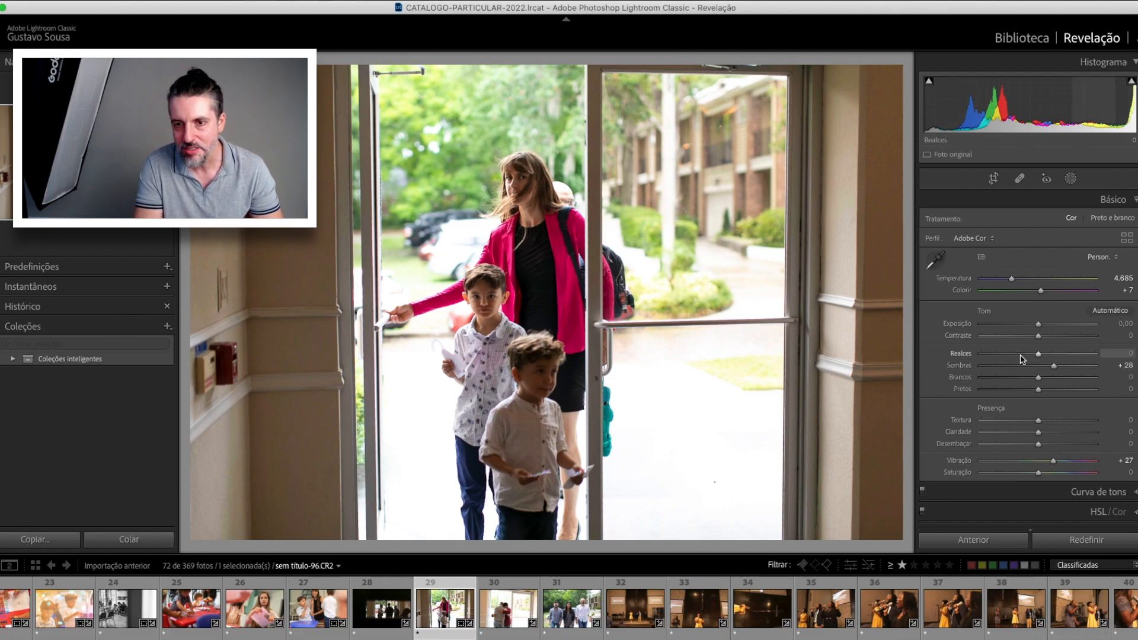
pyautogui.moveTo(1022, 356); pyautogui.dragTo(955, 351)
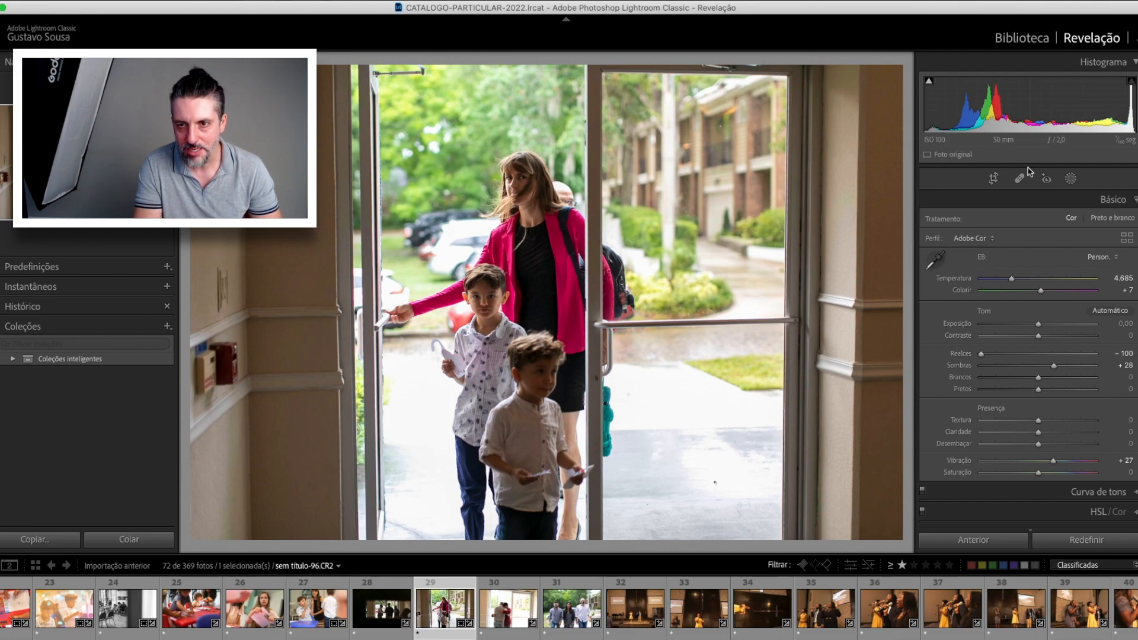
# Add a subject mask over the people in the doorway and set the mask's exposure to 0,92
pyautogui.click(1071, 179)
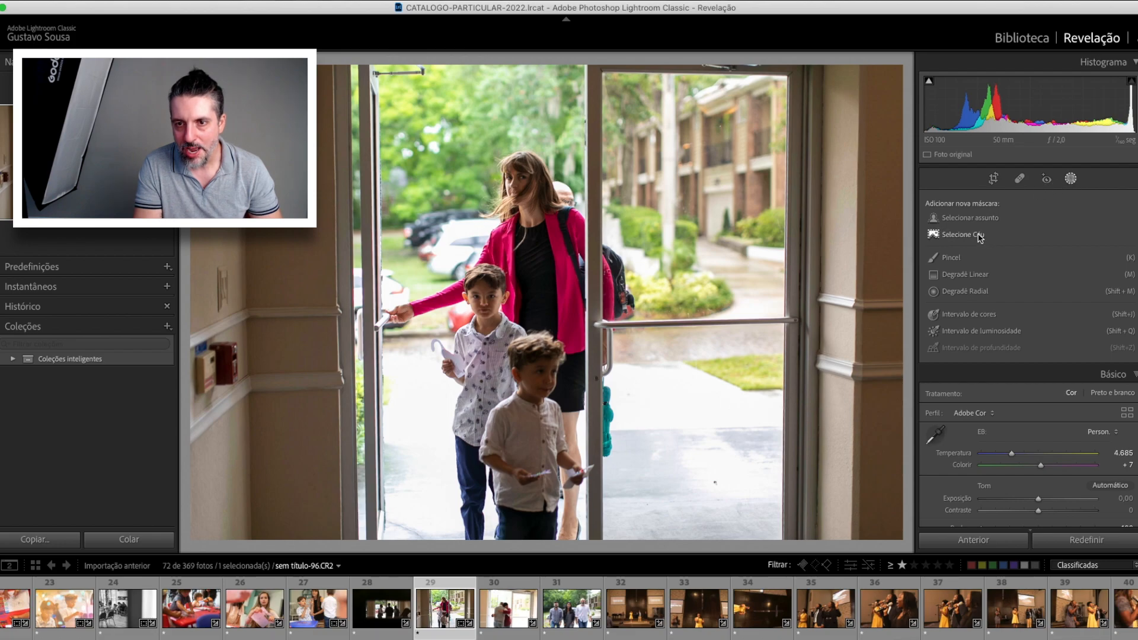
pyautogui.click(1071, 179)
pyautogui.click(1071, 179)
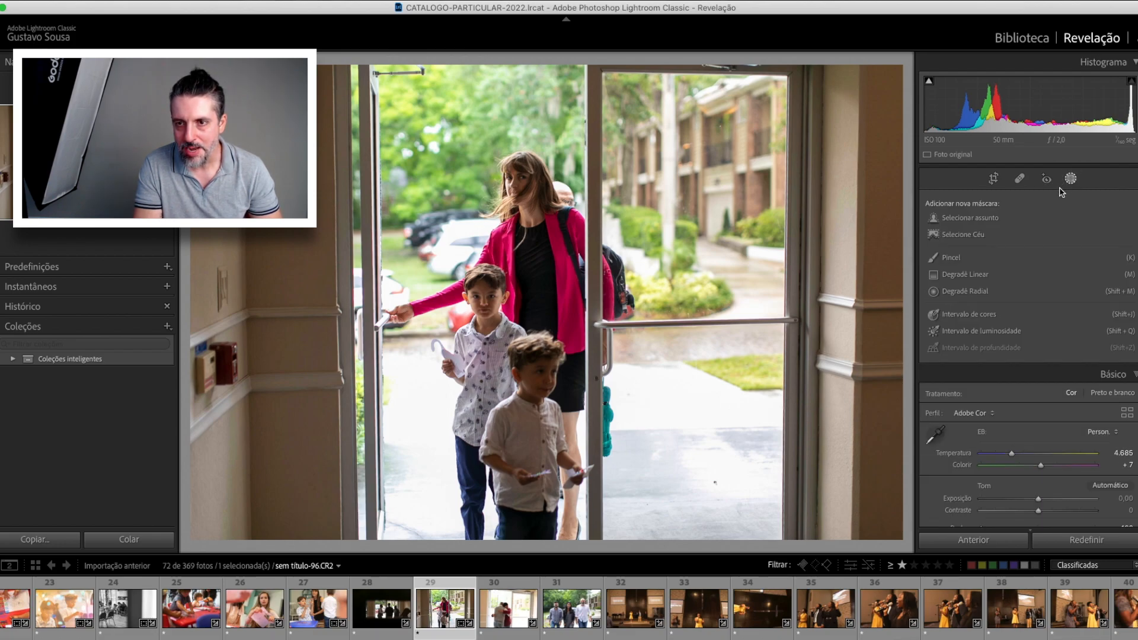
pyautogui.click(969, 220)
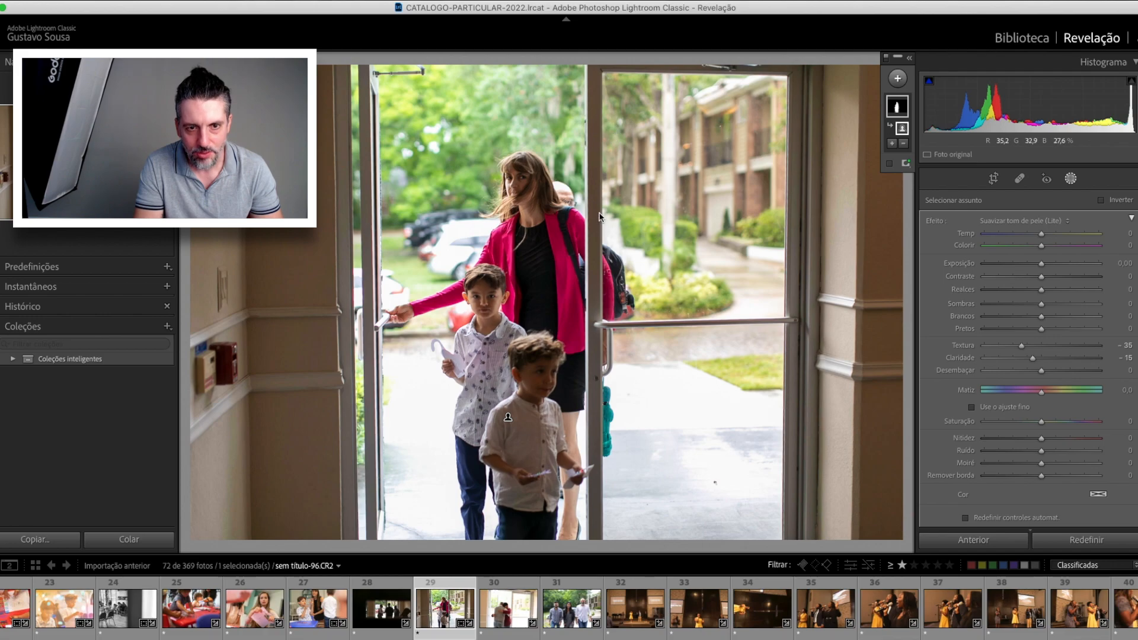
pyautogui.moveTo(507, 419)
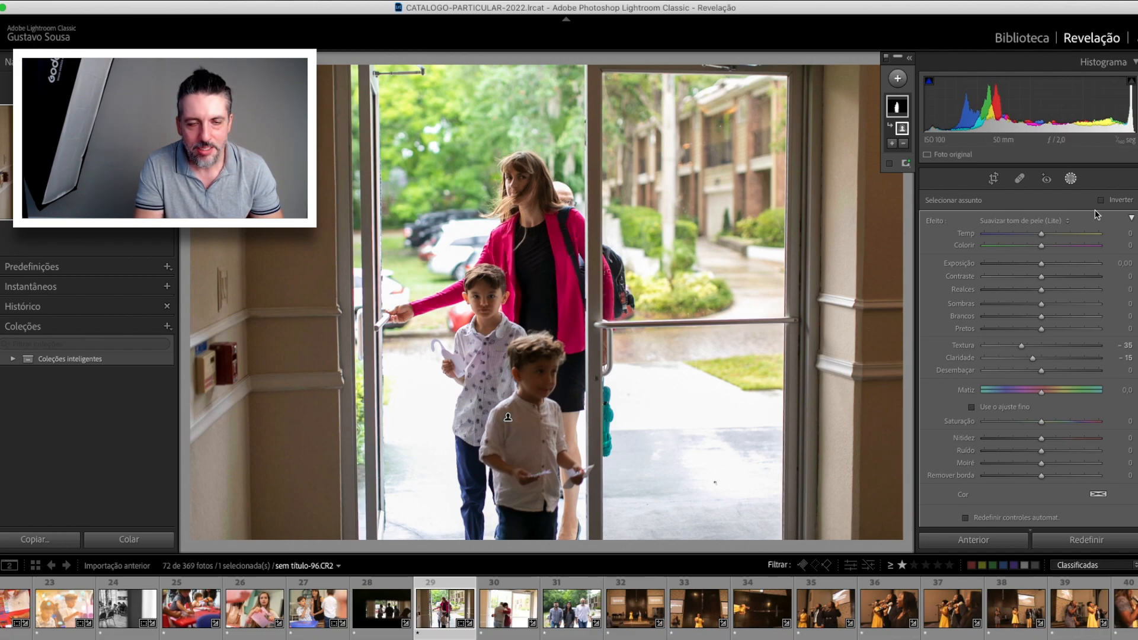
pyautogui.moveTo(1042, 269); pyautogui.dragTo(1057, 265)
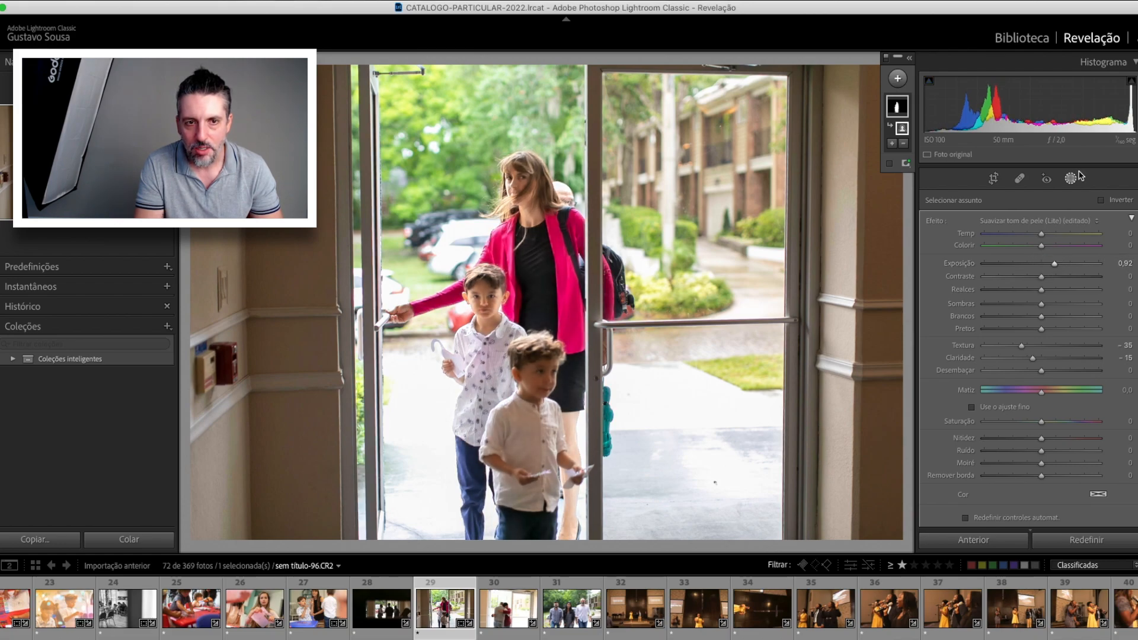
pyautogui.click(1070, 178)
# Lower the doorway photo's overall exposure to -0,30 and compare the edit with the unedited version
pyautogui.press('-')
pyautogui.press('-')
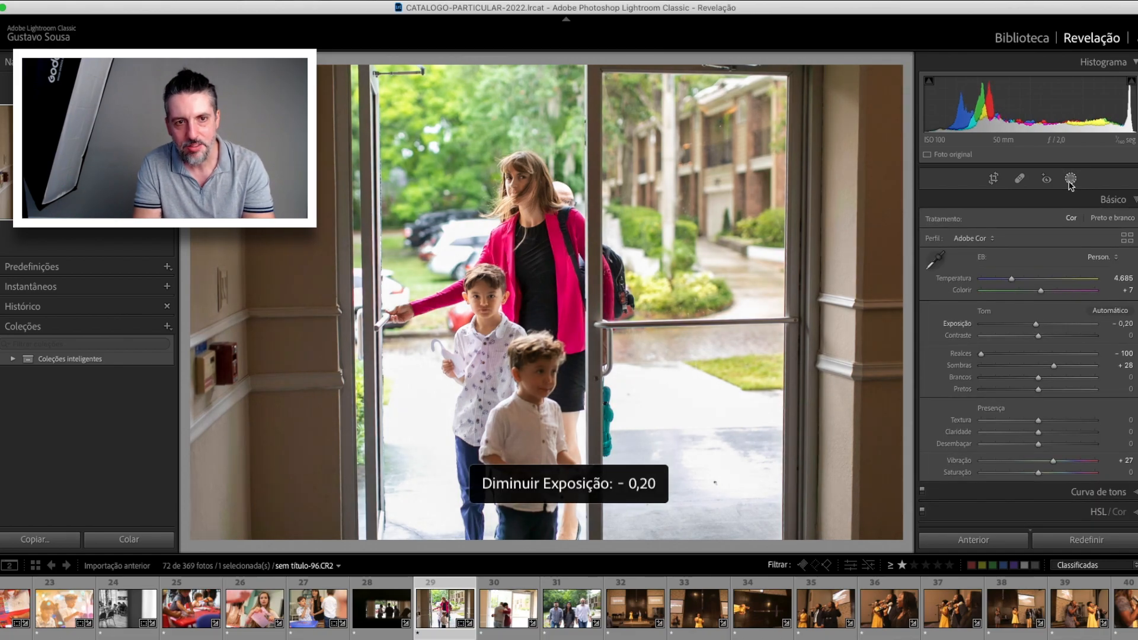
pyautogui.press('\\')
pyautogui.press('\\')
pyautogui.press('\\')
pyautogui.press('\\')
pyautogui.press('\\')
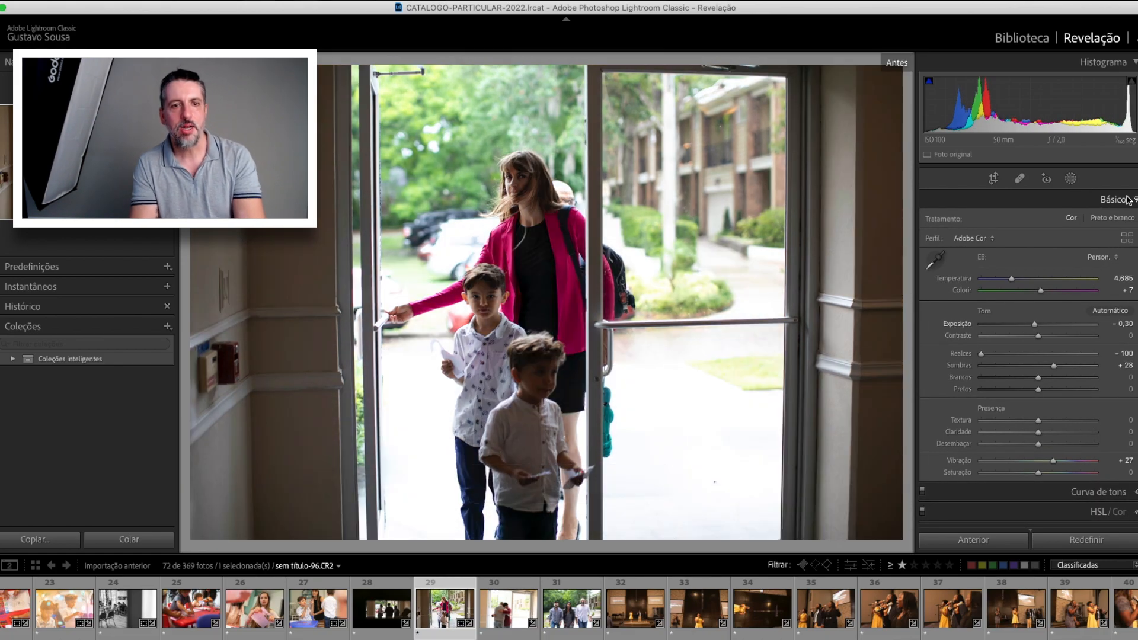
pyautogui.press('\\')
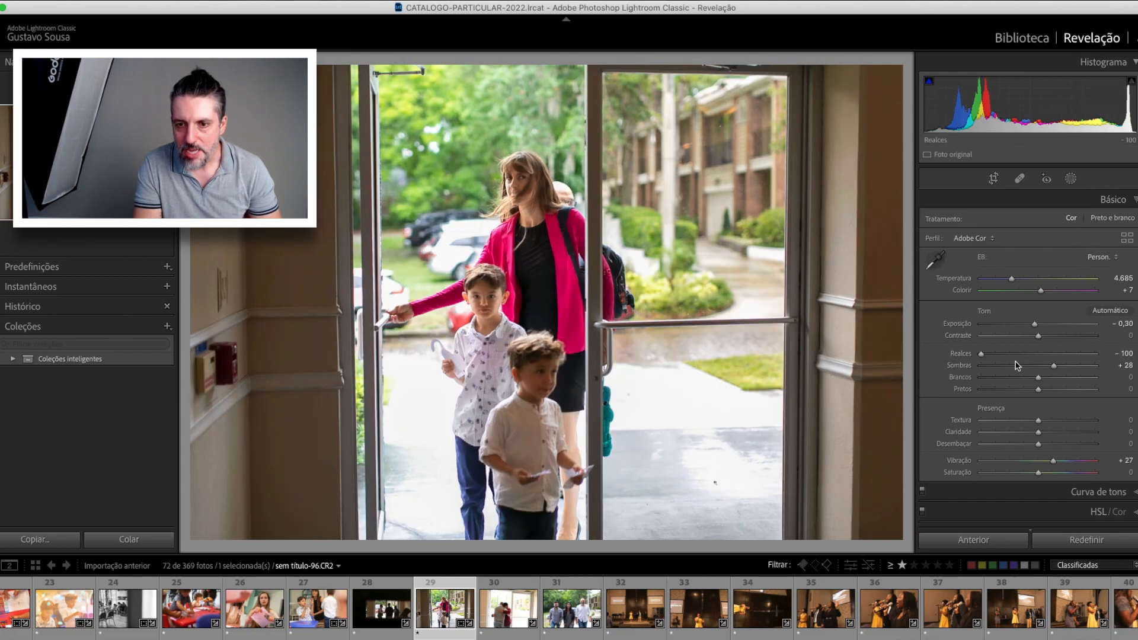
# Set the doorway photo's shadows to +51 and its overall exposure to -0,50
pyautogui.moveTo(1054, 365); pyautogui.dragTo(1068, 367)
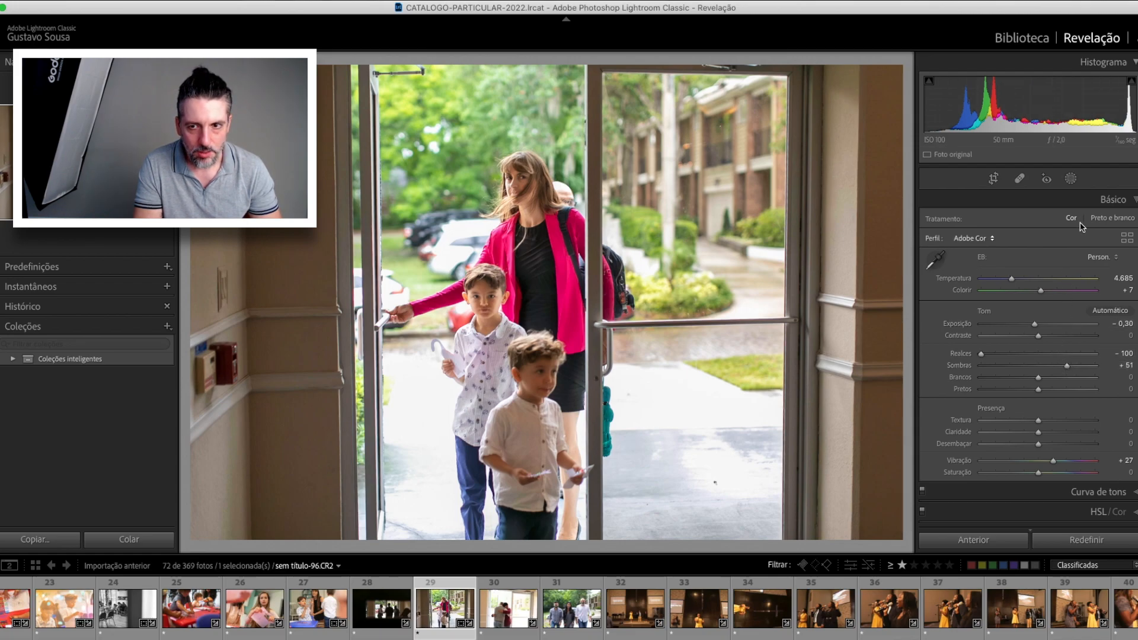
pyautogui.press('-')
pyautogui.press('-')
pyautogui.press('-')
pyautogui.press('=')
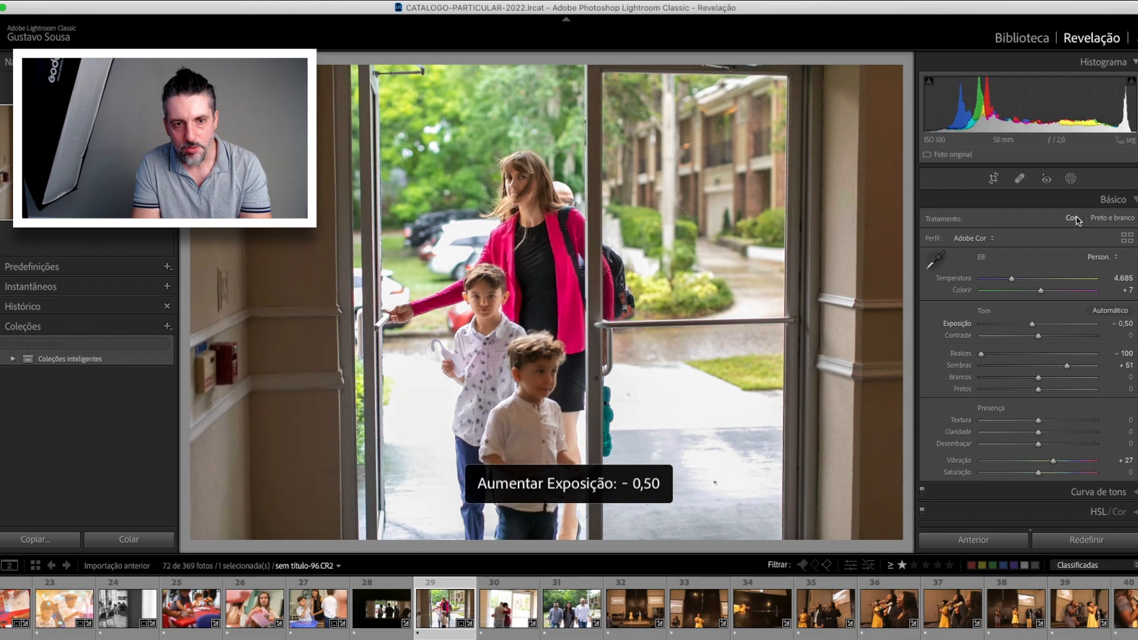
# Straighten photo 30 of the two hugging men so that the door frame stands upright, refining the crop angle once more
pyautogui.click(512, 609)
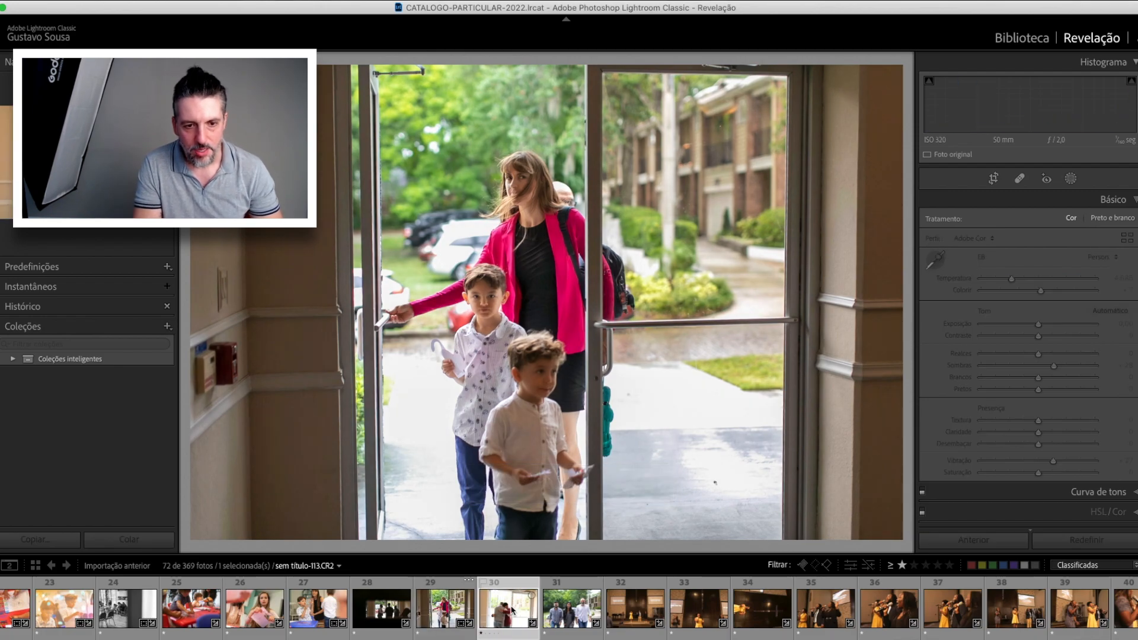
pyautogui.press('r')
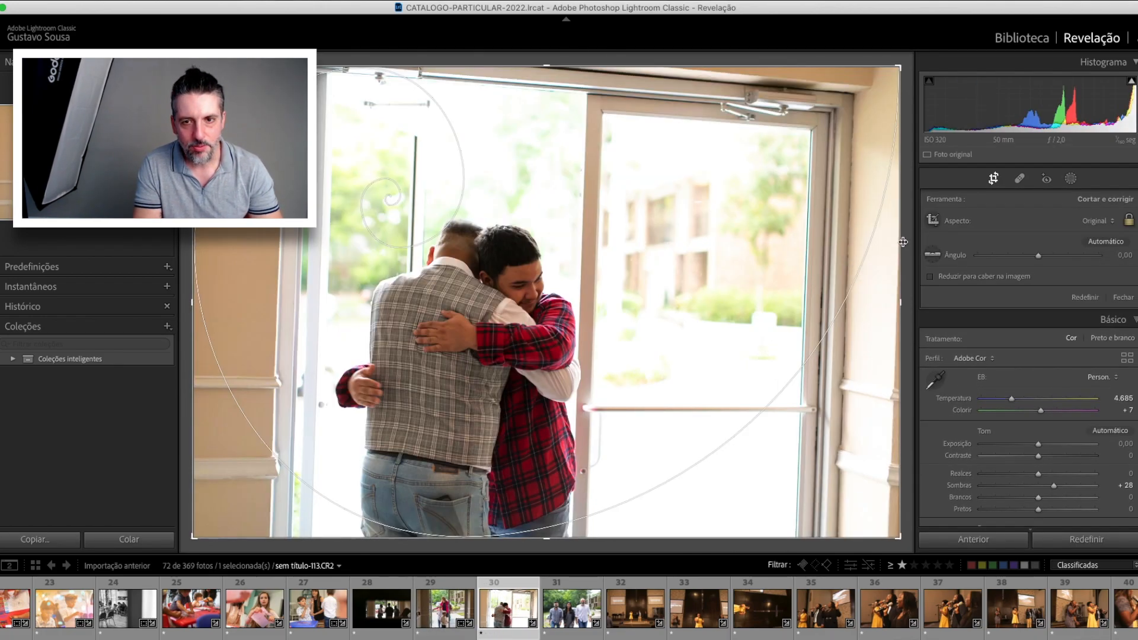
pyautogui.moveTo(909, 235); pyautogui.dragTo(910, 216)
pyautogui.press('Return')
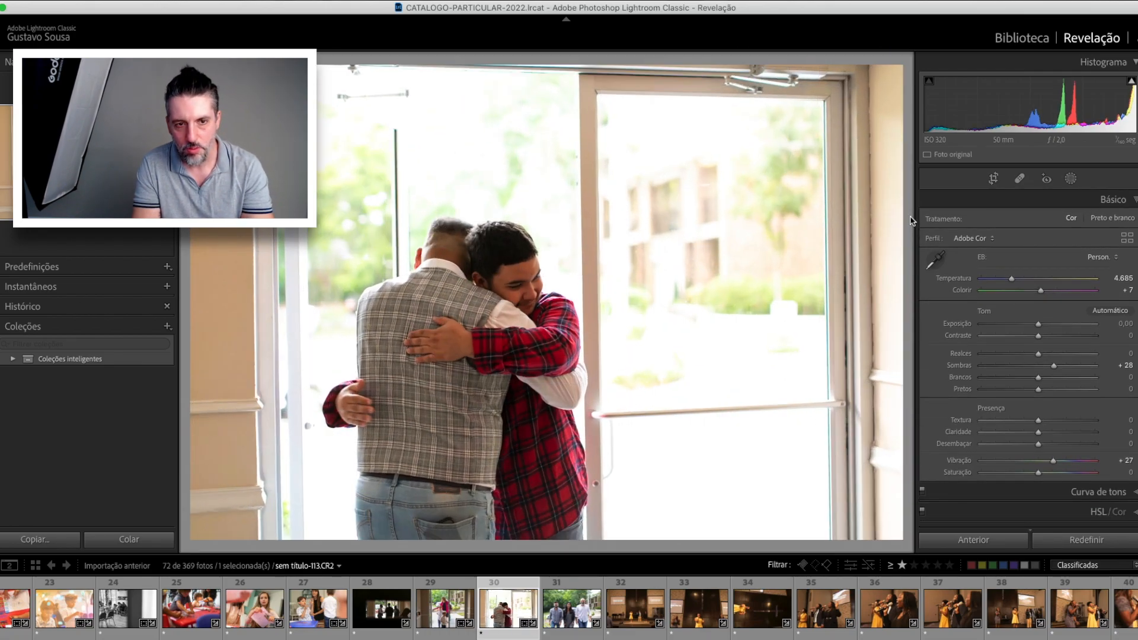
pyautogui.press('r')
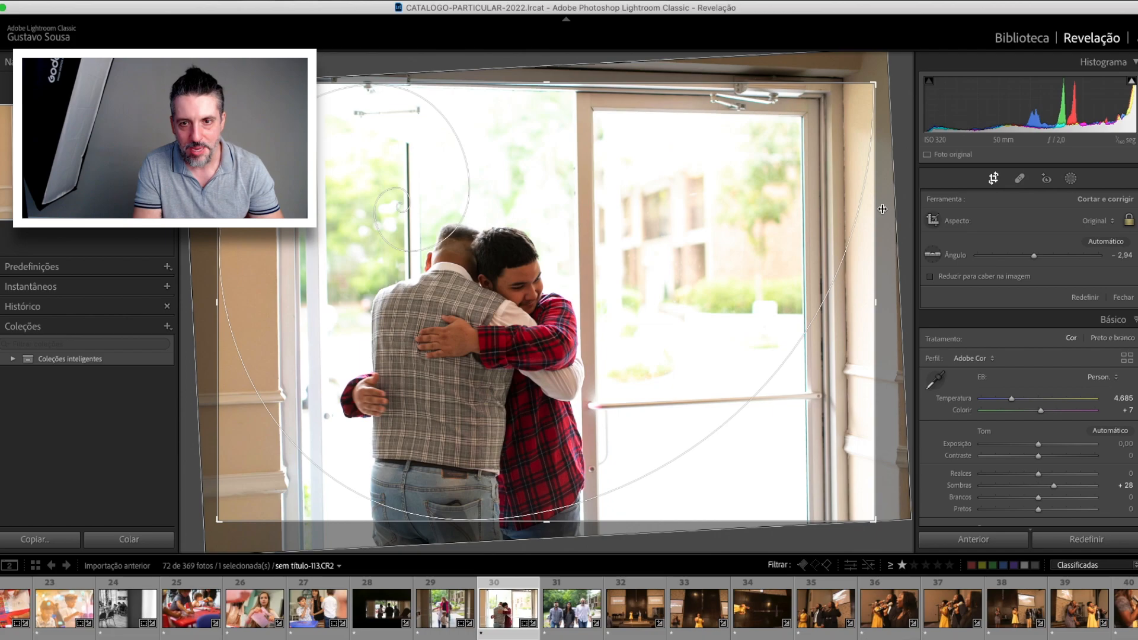
pyautogui.moveTo(907, 199); pyautogui.dragTo(909, 200)
pyautogui.press('Return')
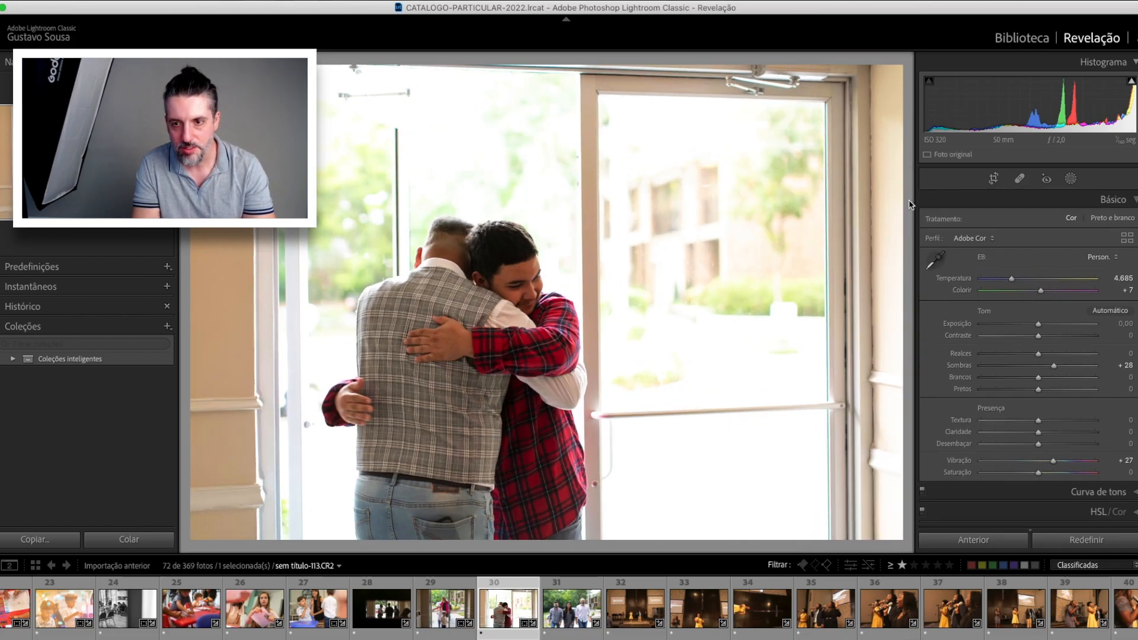
# Add a subject mask over the two hugging men and set the mask's exposure to 0,97
pyautogui.click(1071, 179)
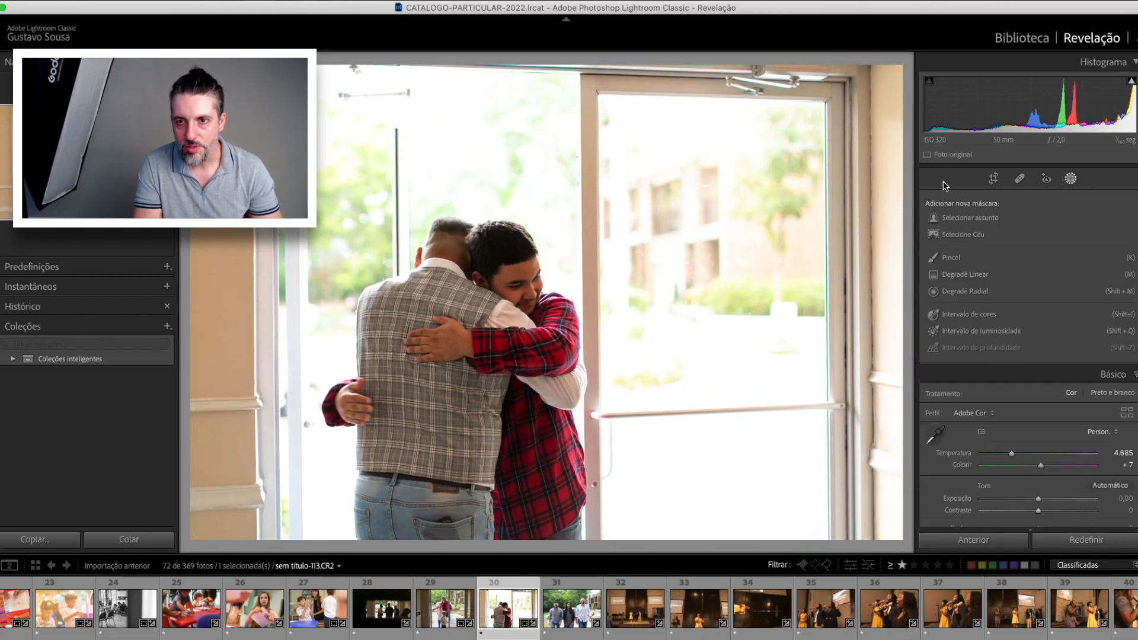
pyautogui.click(959, 219)
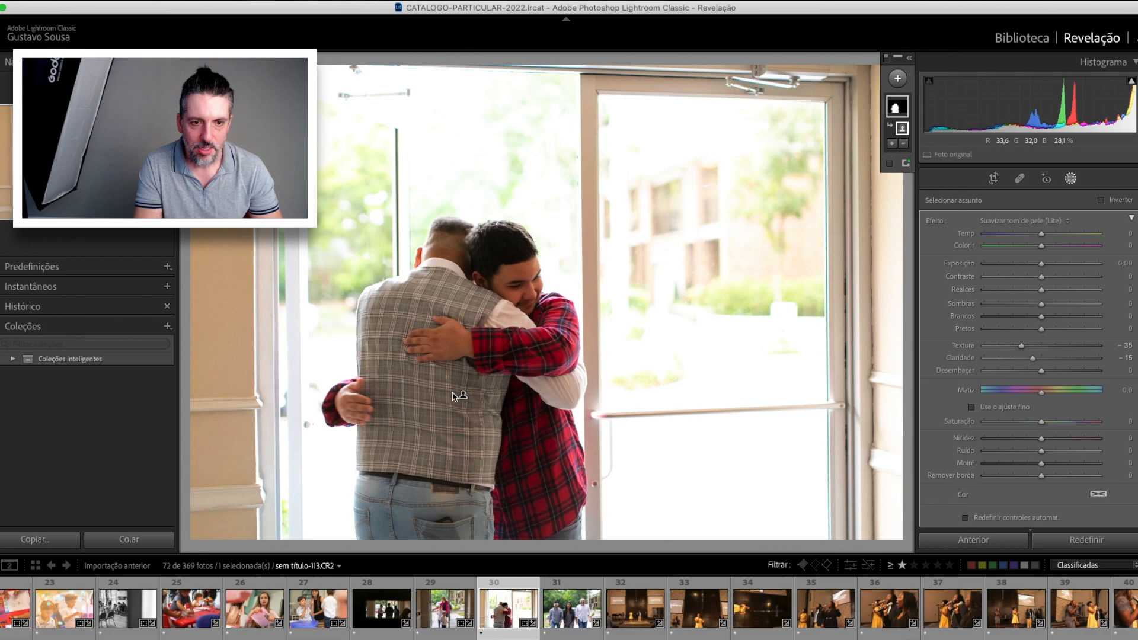
pyautogui.moveTo(464, 397)
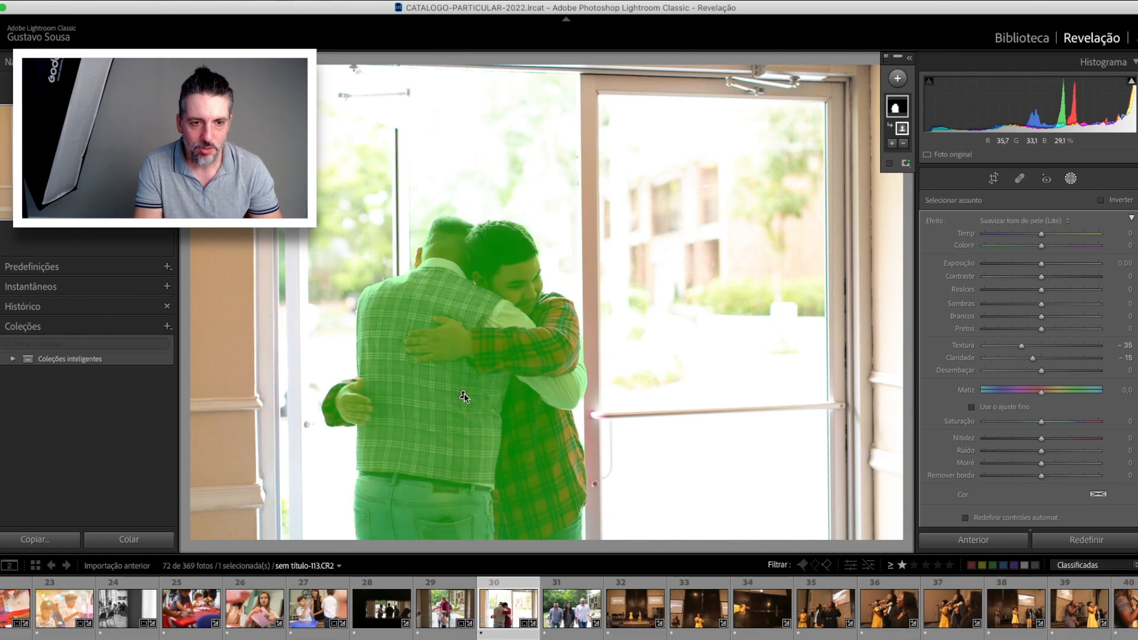
pyautogui.moveTo(1045, 266); pyautogui.dragTo(1058, 266)
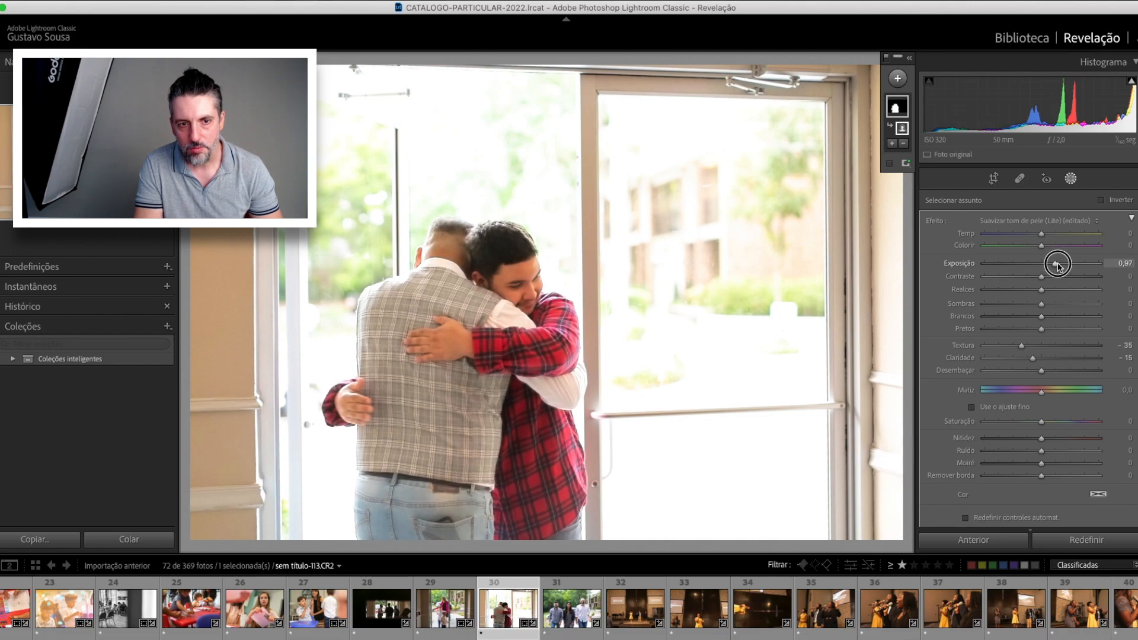
pyautogui.click(1070, 179)
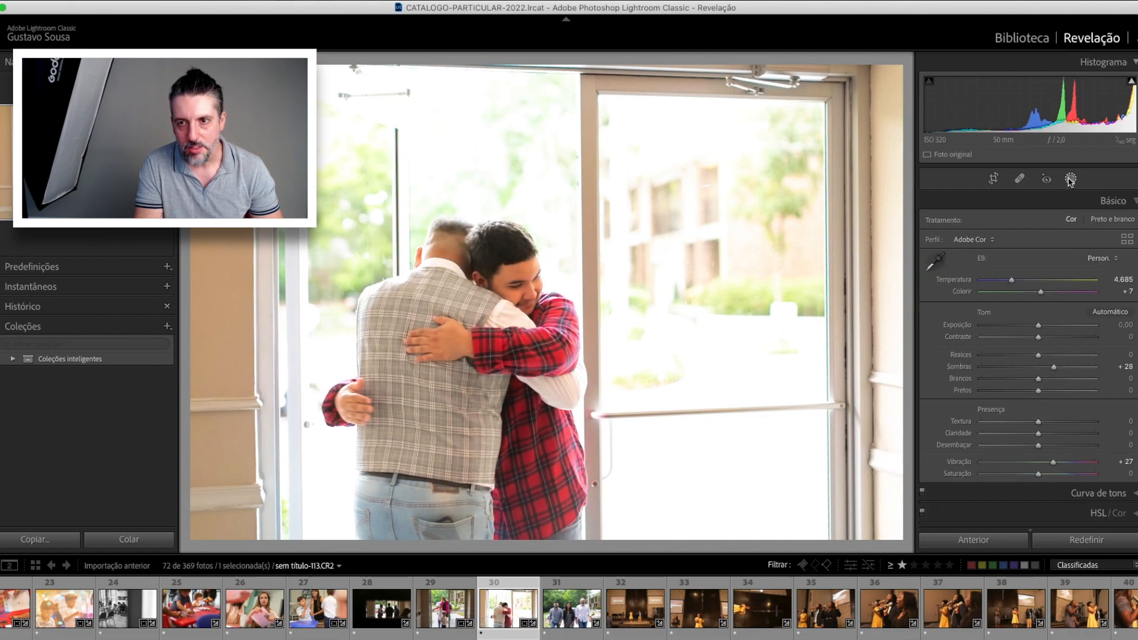
# Lower the overall exposure of photo 30 of the two hugging men to -0,60
pyautogui.press('-')
pyautogui.press('-')
pyautogui.press('-')
pyautogui.press('-')
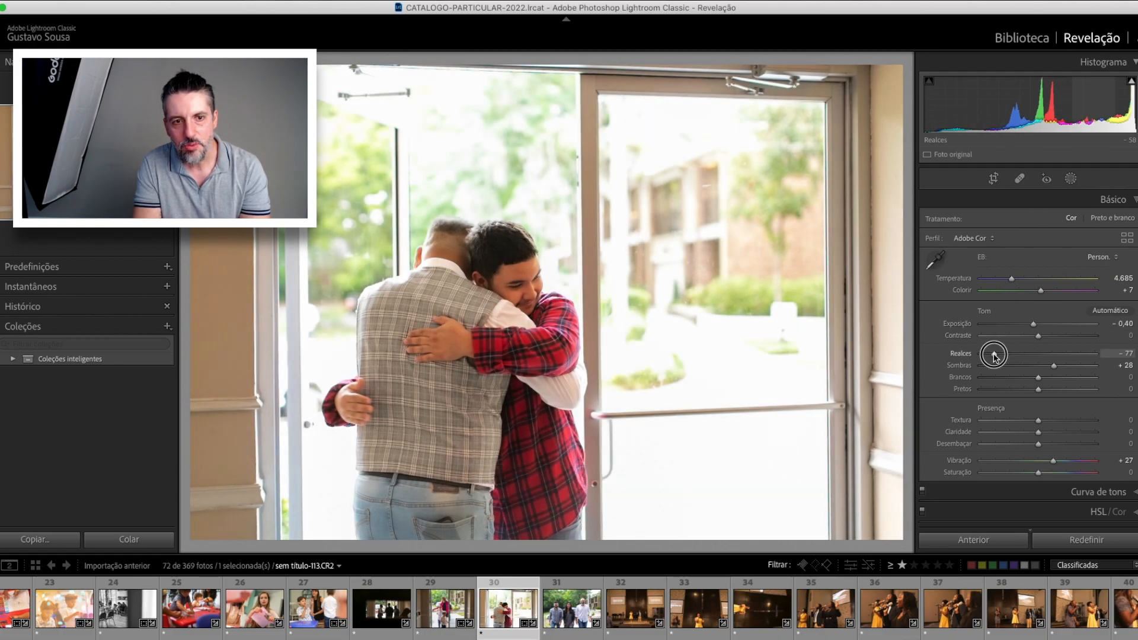
pyautogui.press('-')
pyautogui.press('-')
# Compare the edited photo of the two hugging men with its unedited version several times
pyautogui.press('\\')
pyautogui.press('\\')
pyautogui.press('\\')
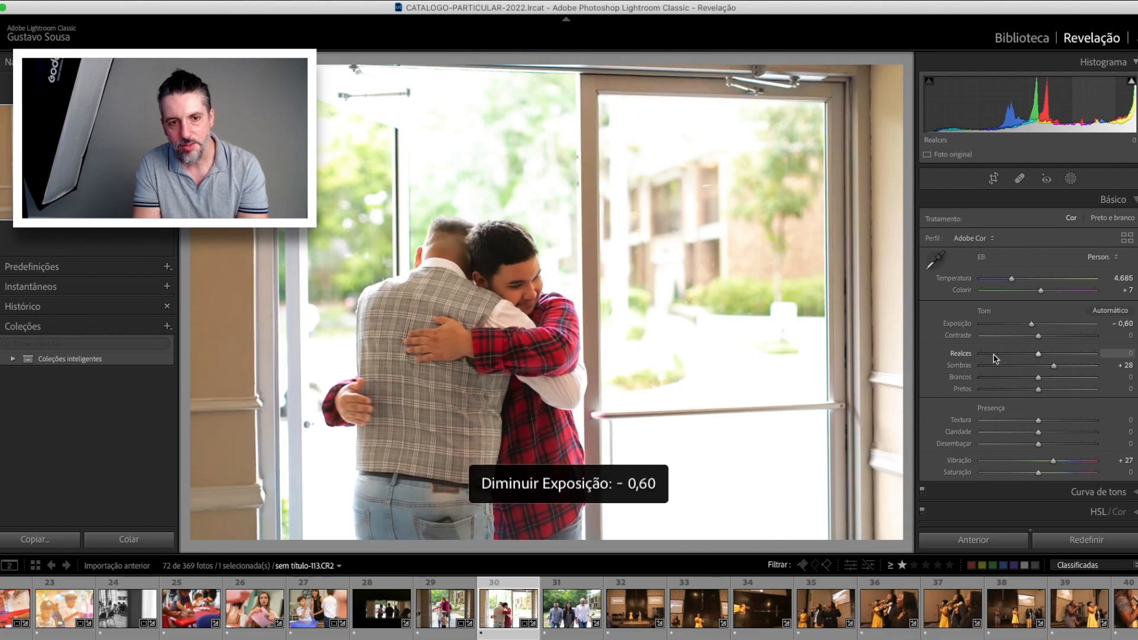
pyautogui.press('\\')
pyautogui.press('\\')
pyautogui.press('\\')
pyautogui.press('\\')
pyautogui.press('\\')
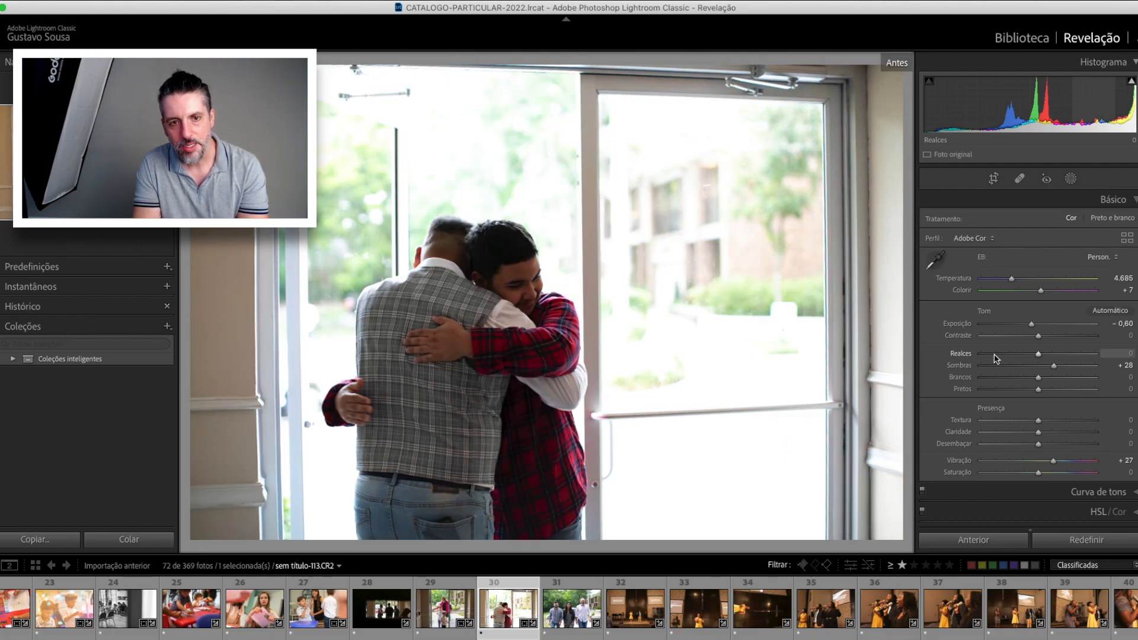
# Convert the photo of the two hugging men to black and white with texture +52 and contrast +33
pyautogui.press('v')
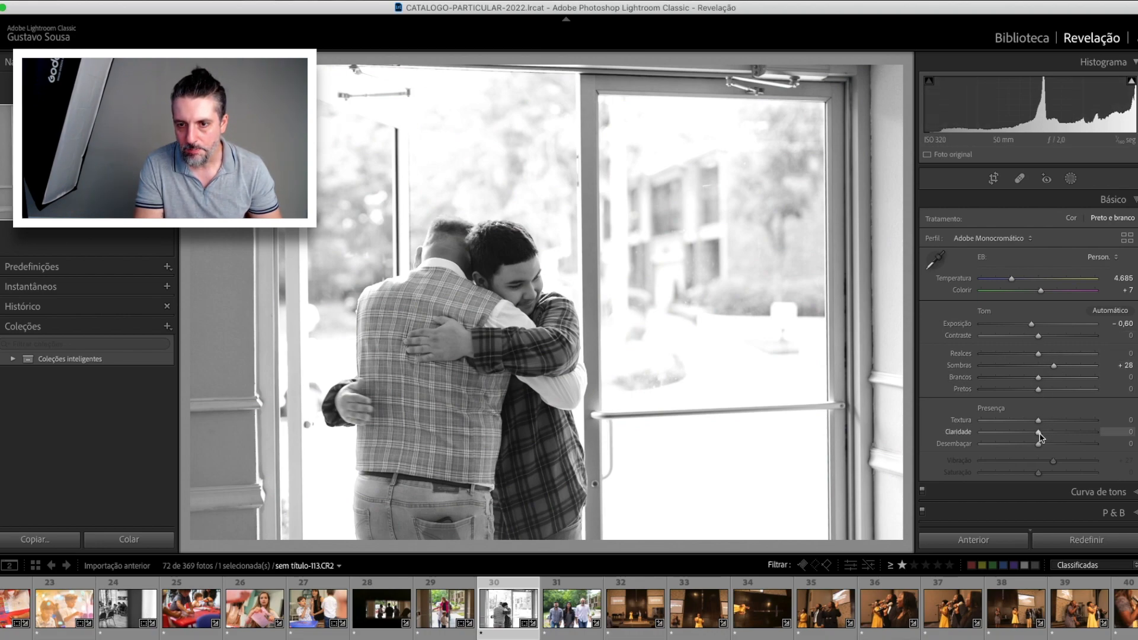
pyautogui.click(1068, 420)
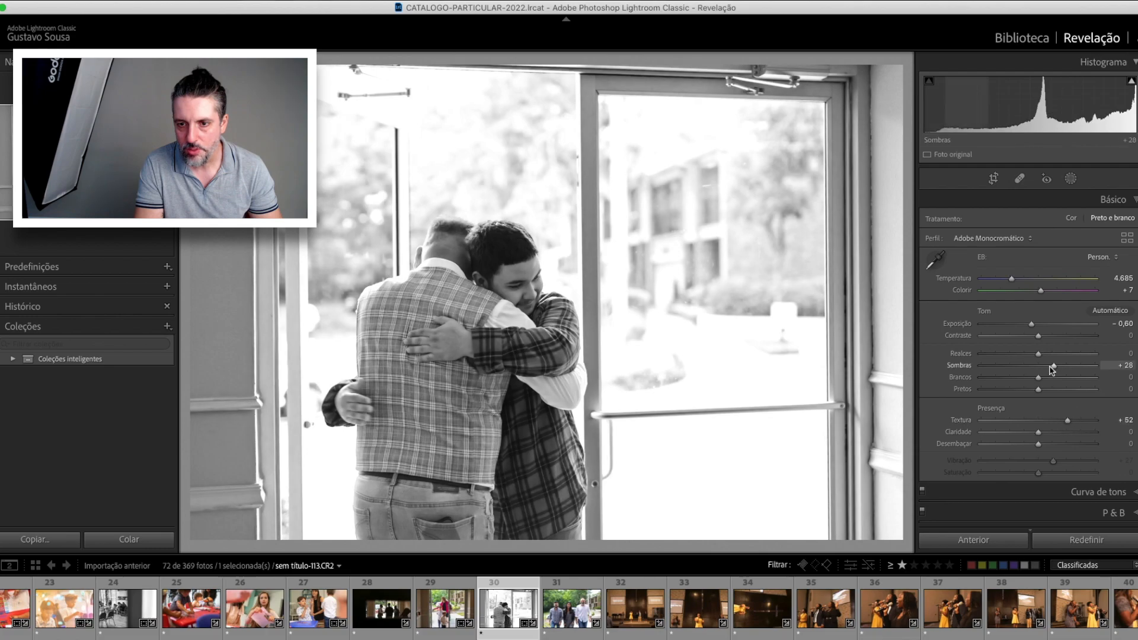
pyautogui.press('super+z')
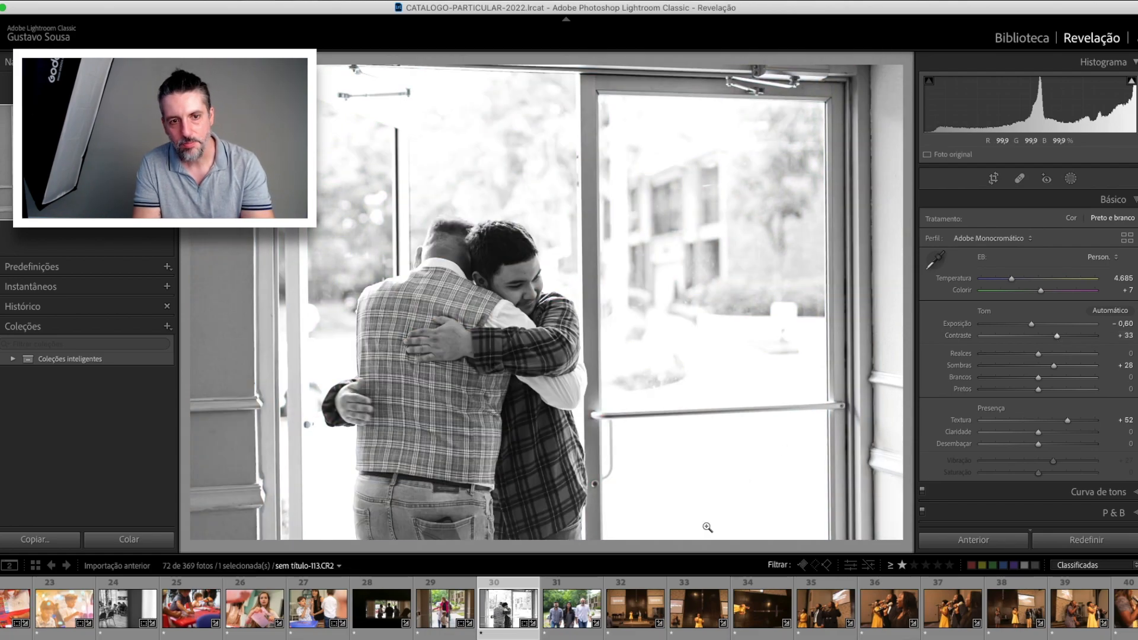
# Warm photo 31 of the three people walking outdoors by setting its temperature to 5.312
pyautogui.click(553, 612)
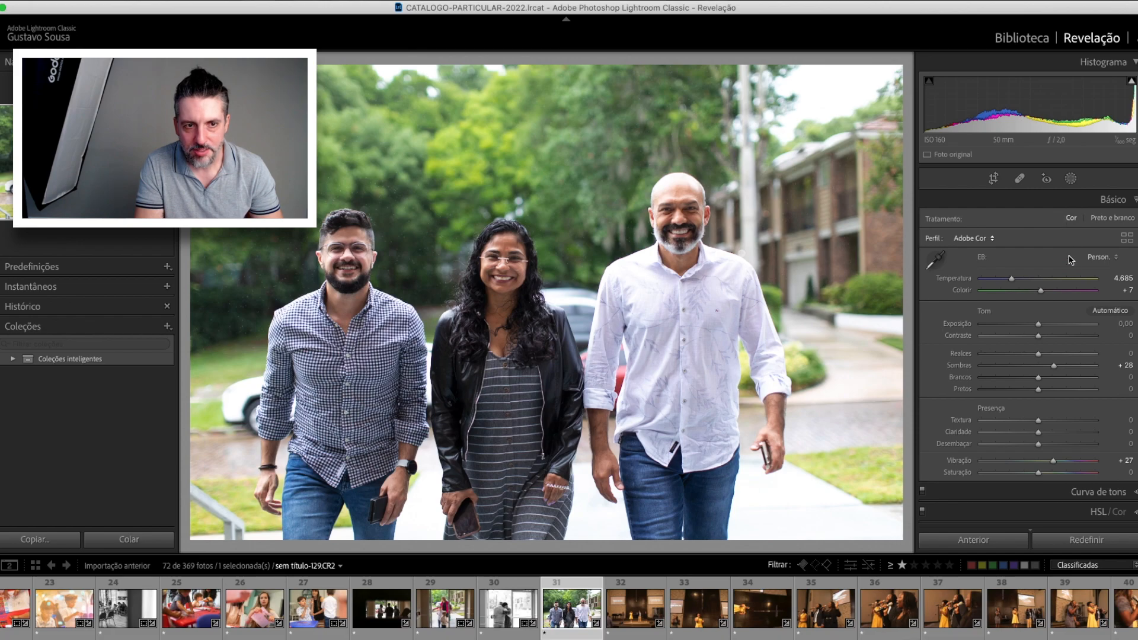
pyautogui.moveTo(1012, 280); pyautogui.dragTo(1018, 280)
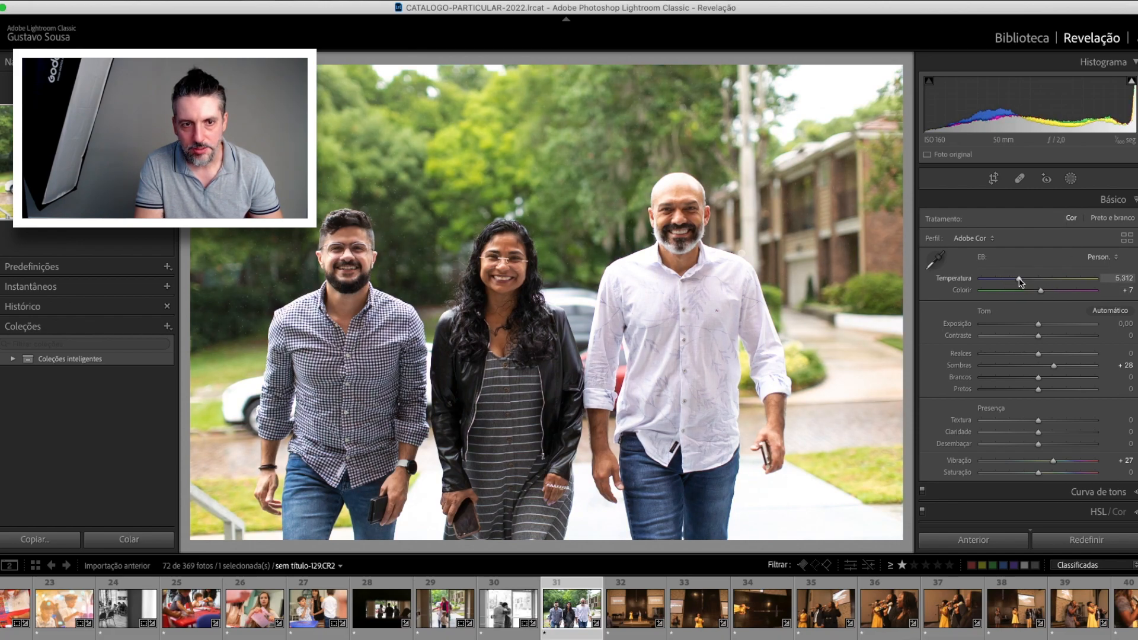
# Brush the Efeito Outono mask effect over the trees and building behind the three people, using brush size 37
pyautogui.click(1071, 179)
pyautogui.click(950, 257)
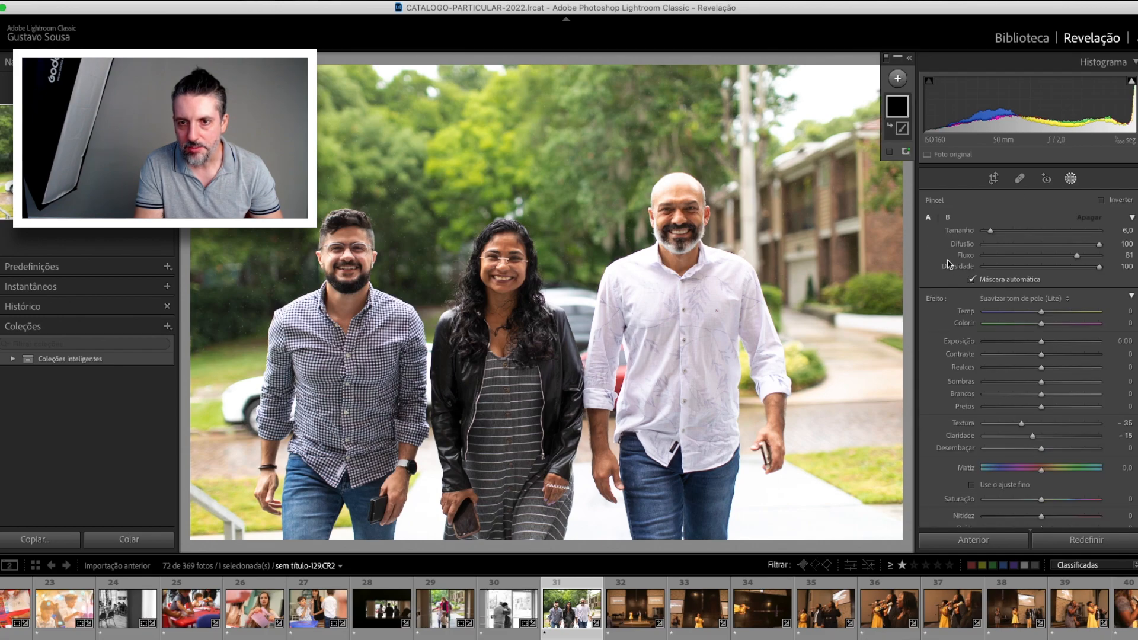
pyautogui.click(1032, 298)
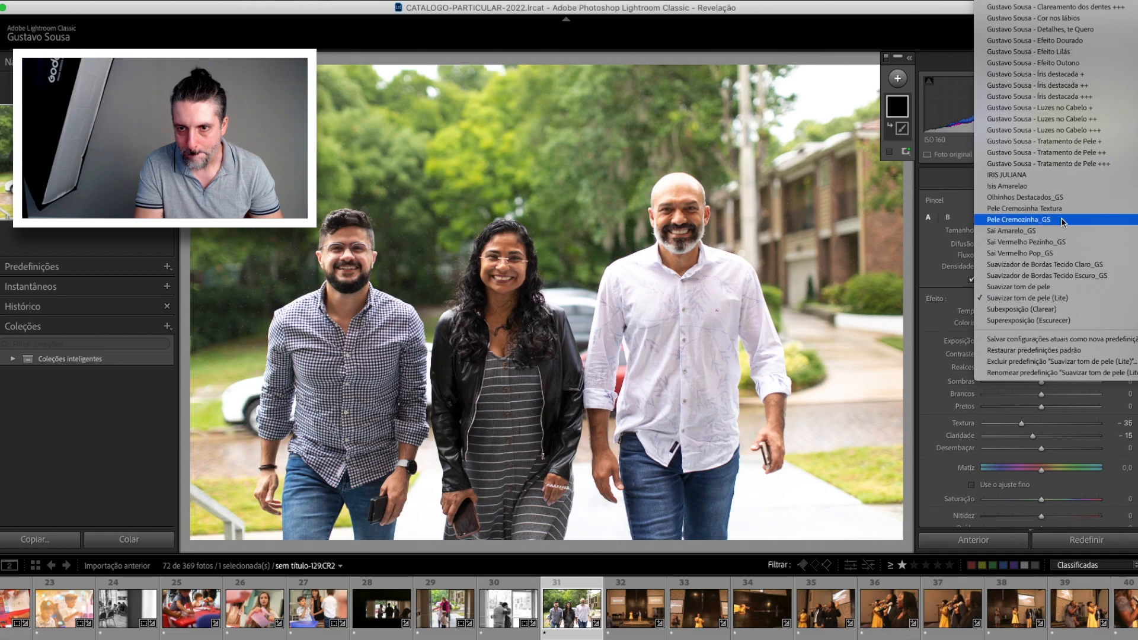
pyautogui.scroll(4, 1066, 231)
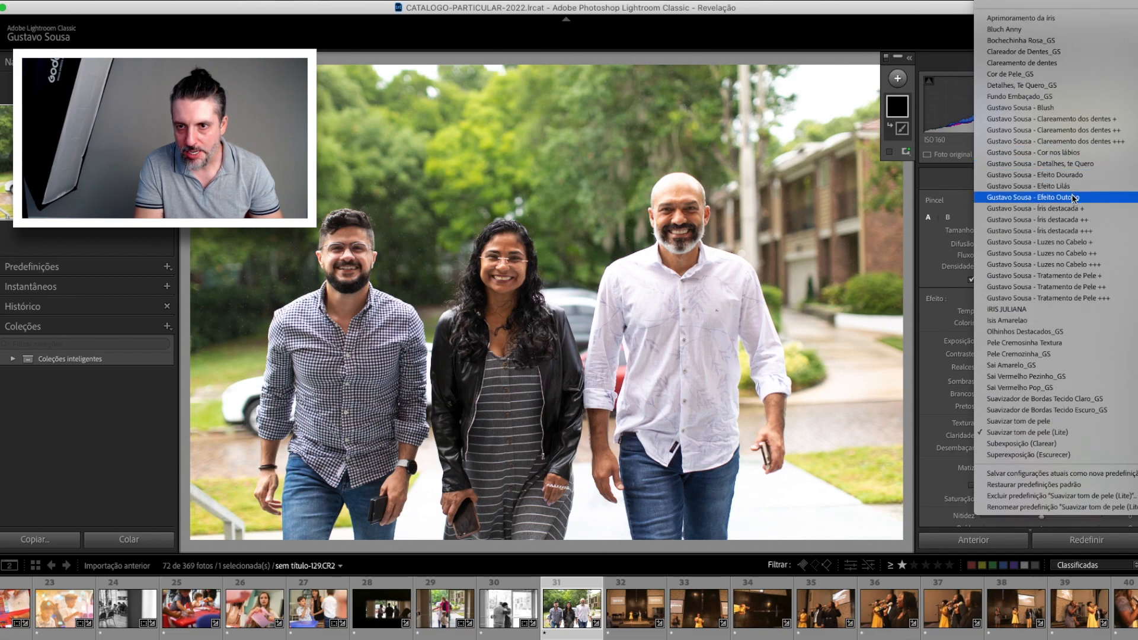
pyautogui.click(1071, 196)
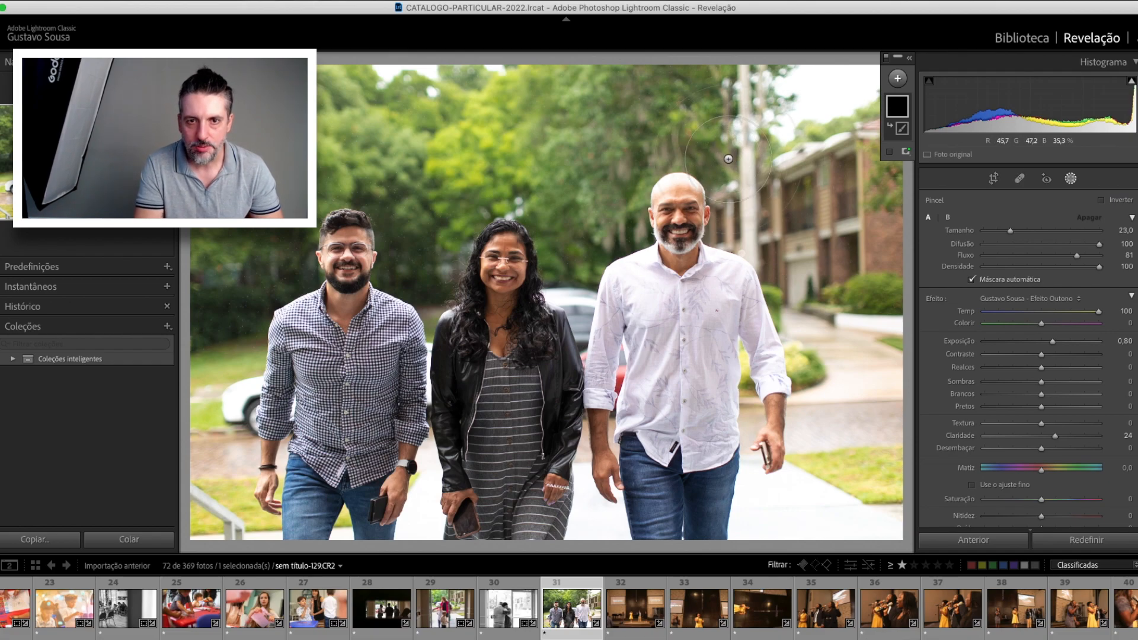
pyautogui.scroll(5, 729, 159)
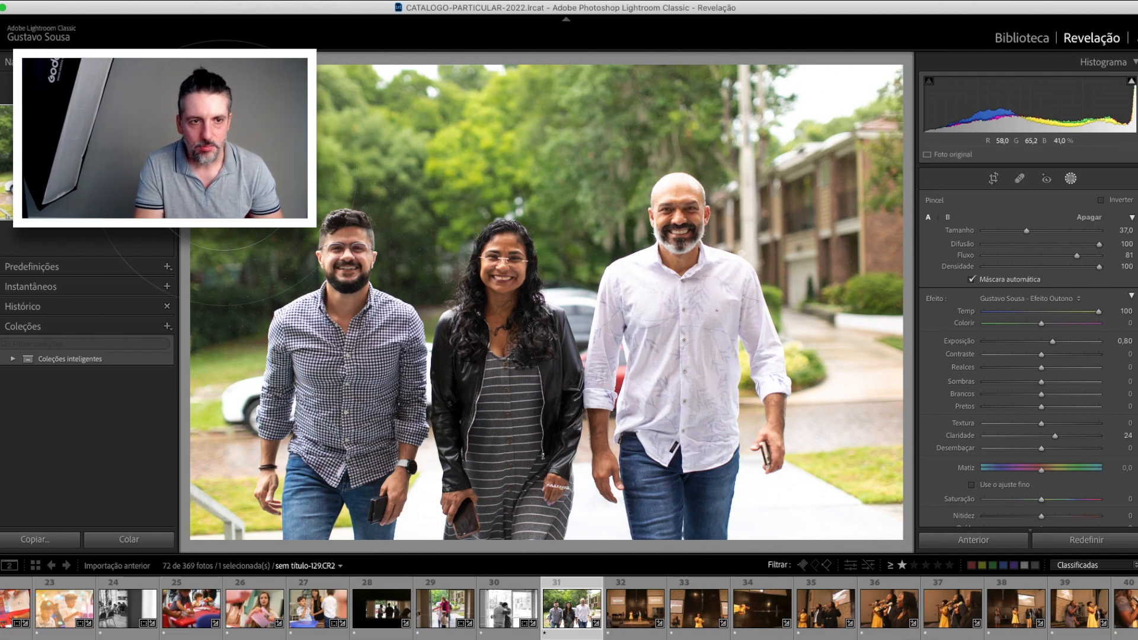
pyautogui.moveTo(533, 77)
pyautogui.mouseDown()
pyautogui.moveTo(829, 64)
pyautogui.moveTo(883, 110)
pyautogui.moveTo(866, 227)
pyautogui.moveTo(855, 121)
pyautogui.mouseUp()
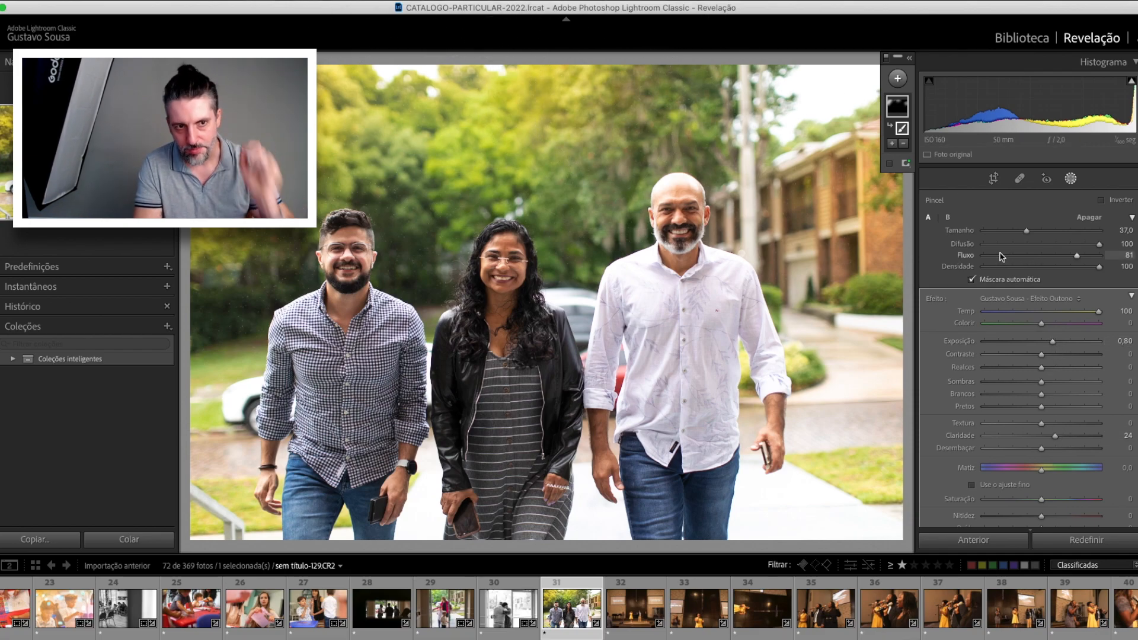
pyautogui.click(1070, 179)
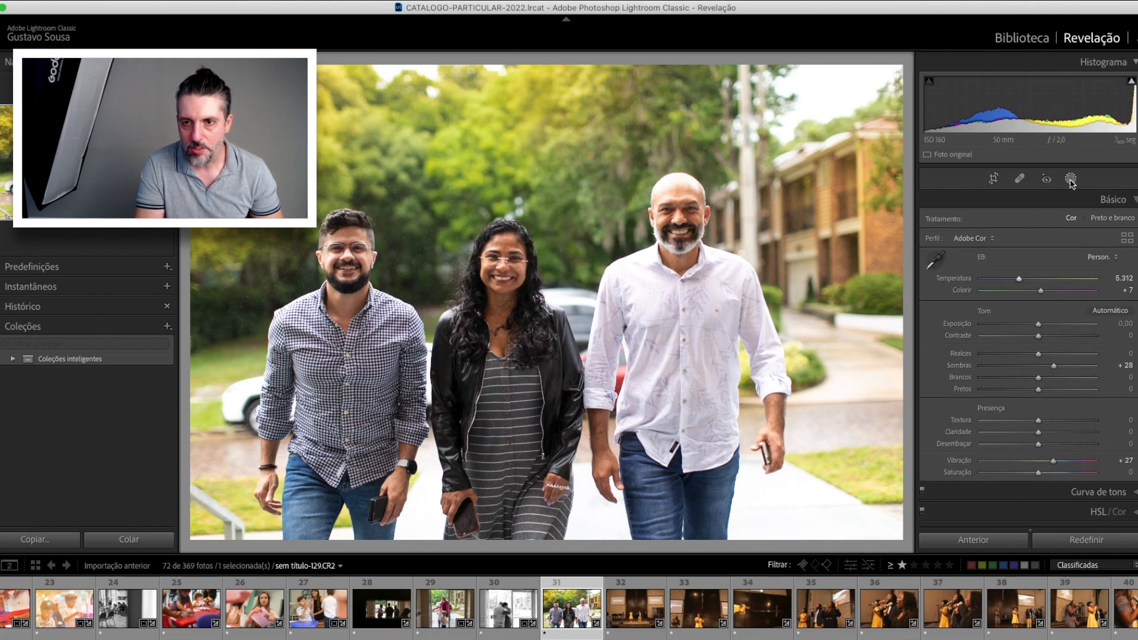
# Add a subject mask over the three people with the Subexposição (Clarear) effect and raise the mask's shadows
pyautogui.click(1070, 179)
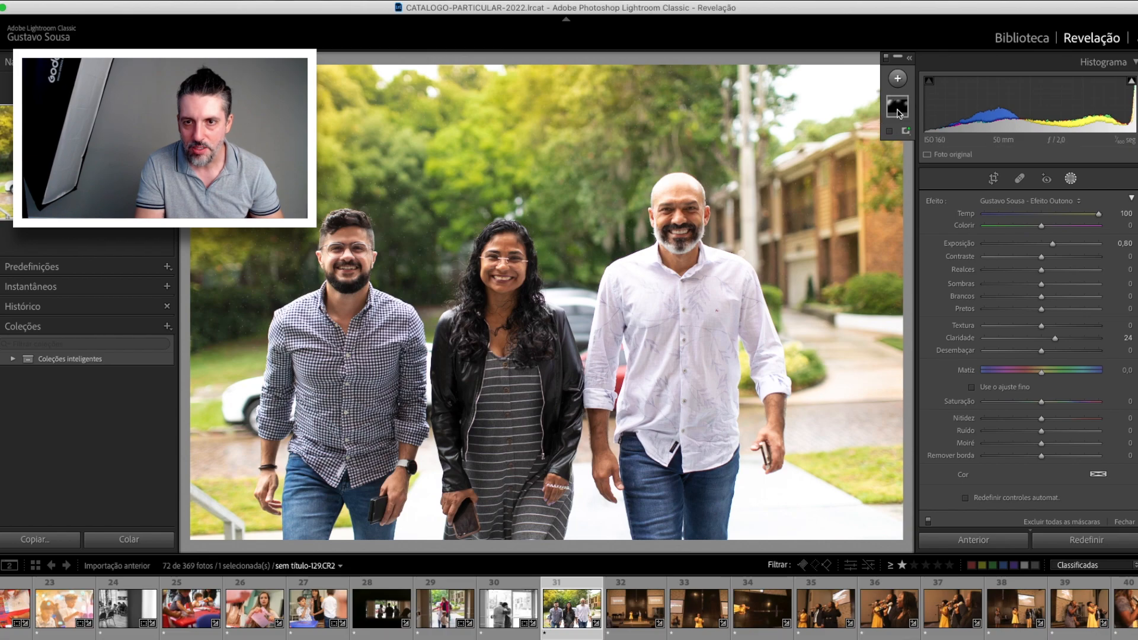
pyautogui.click(898, 78)
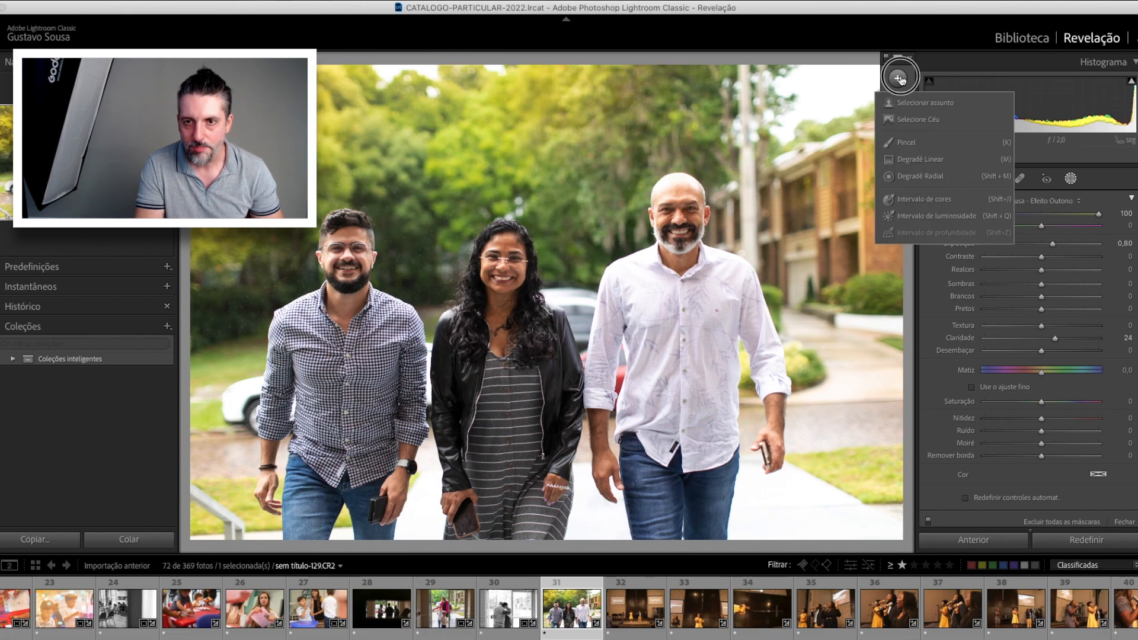
pyautogui.click(924, 102)
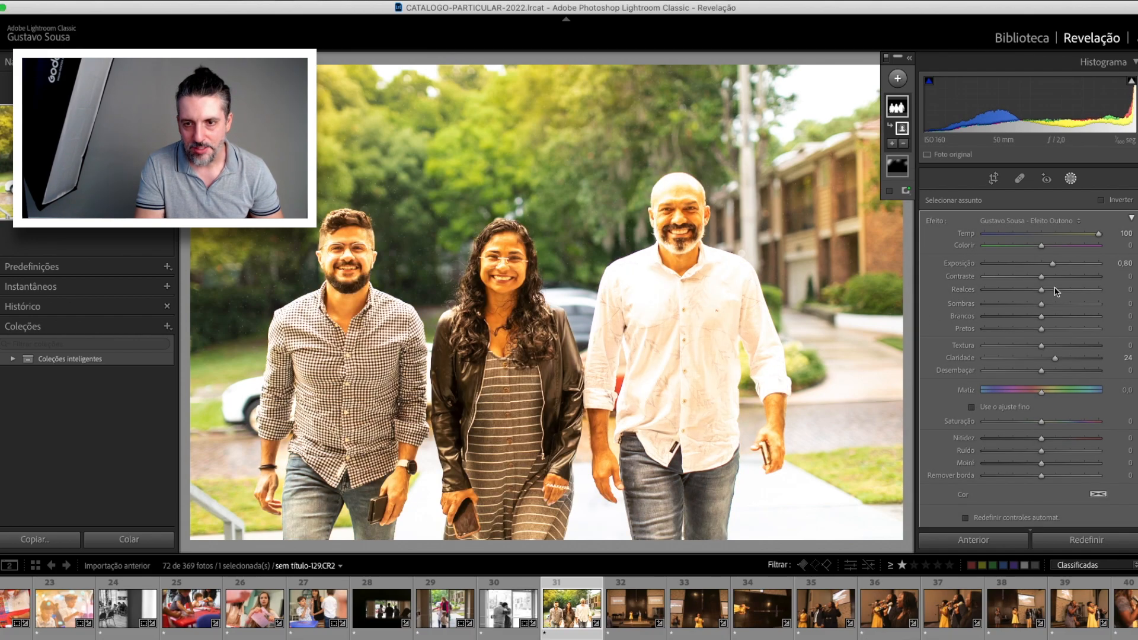
pyautogui.click(1019, 220)
pyautogui.click(1011, 467)
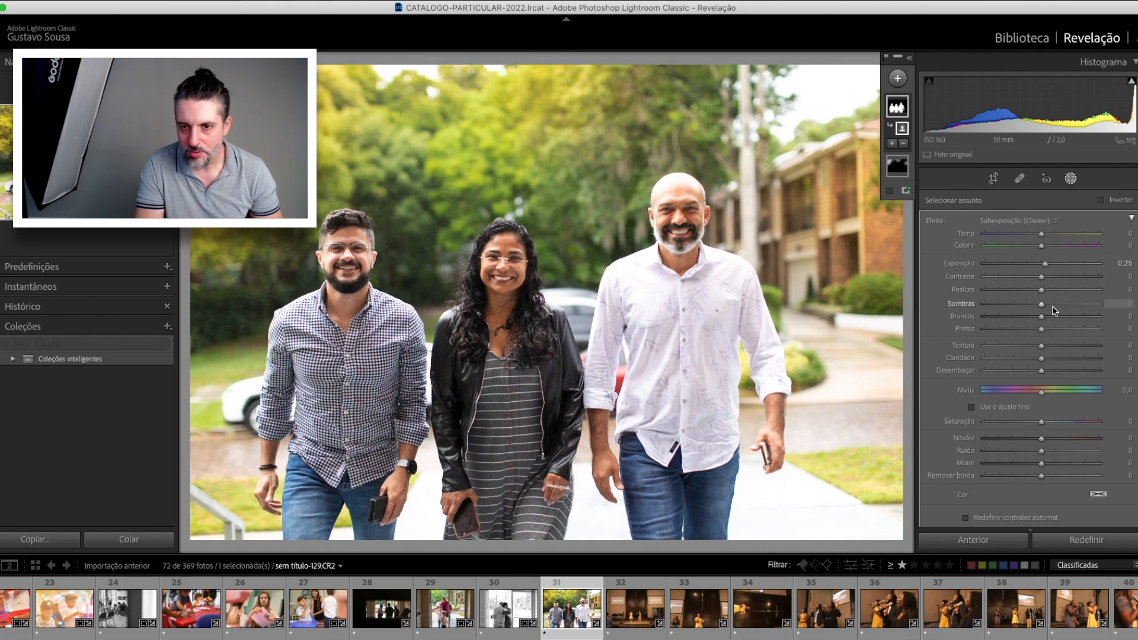
pyautogui.moveTo(1054, 308); pyautogui.dragTo(1060, 307)
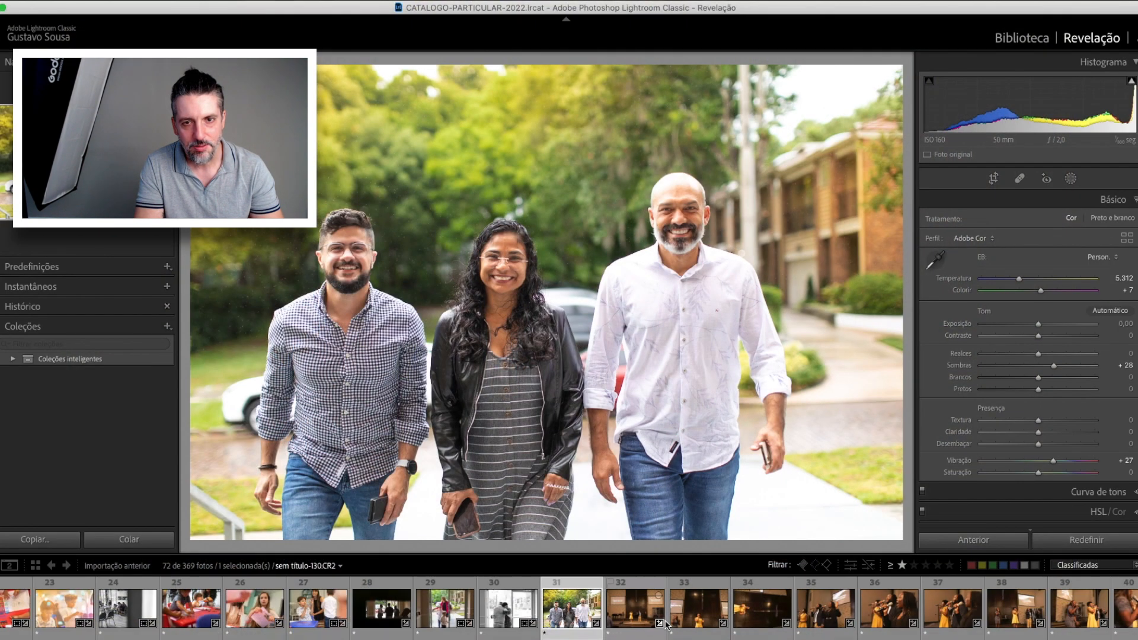
# Look through the filmstrip around stage photo 32 and the following photos, checking photo 31 again before returning to photo 32
pyautogui.click(641, 616)
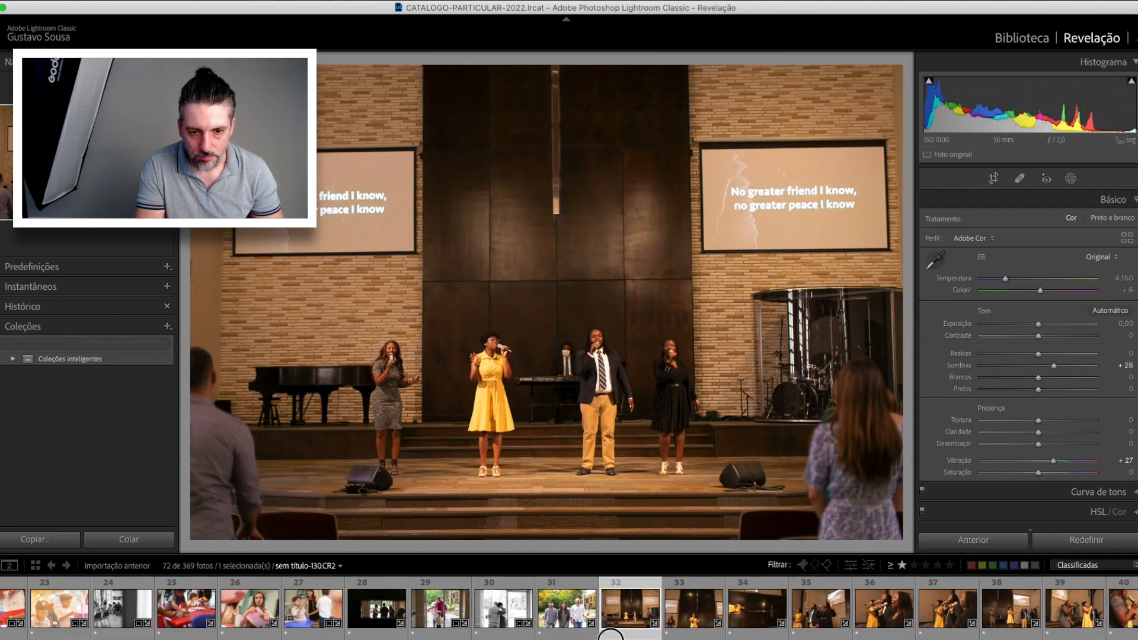
pyautogui.hscroll(9, 613, 632)
pyautogui.hscroll(12, 569, 608)
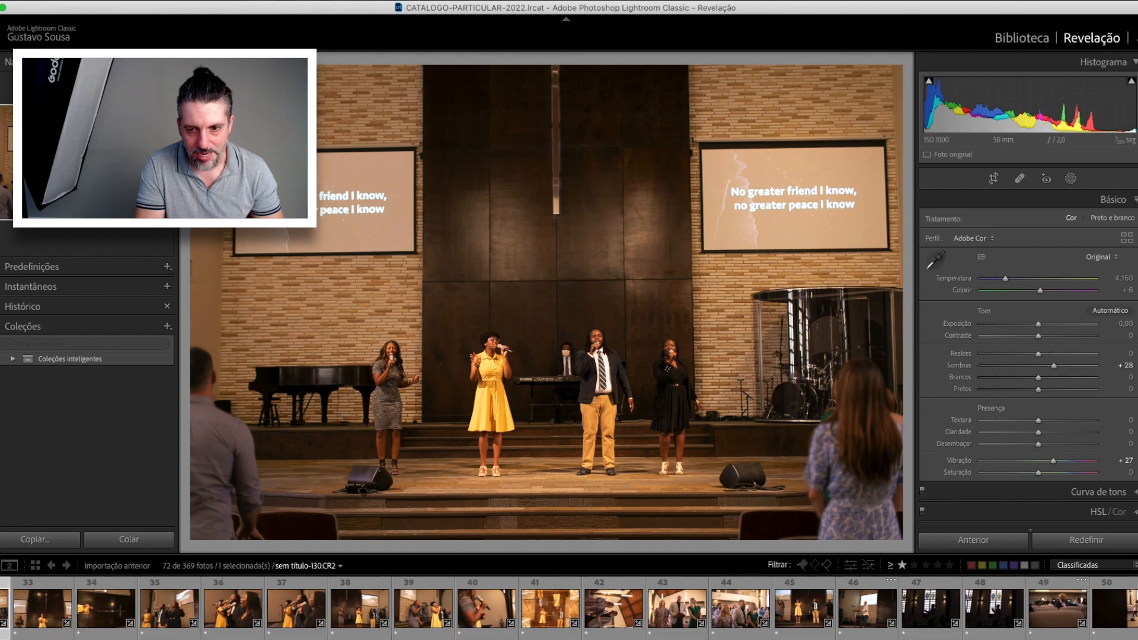
pyautogui.hscroll(-15, 845, 637)
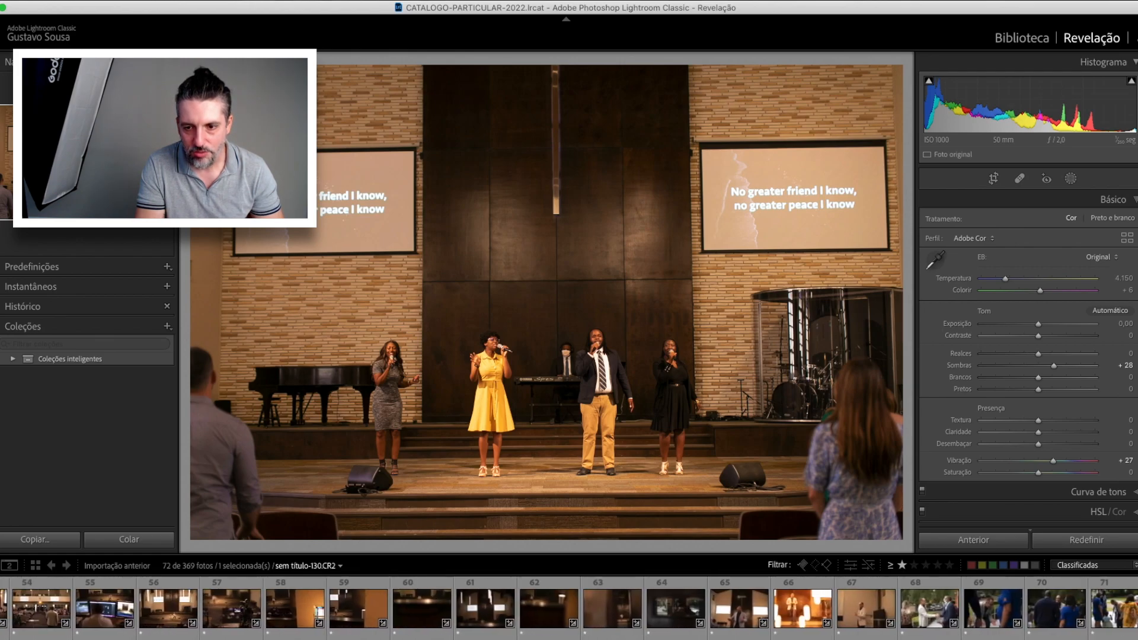
pyautogui.hscroll(-10, 436, 606)
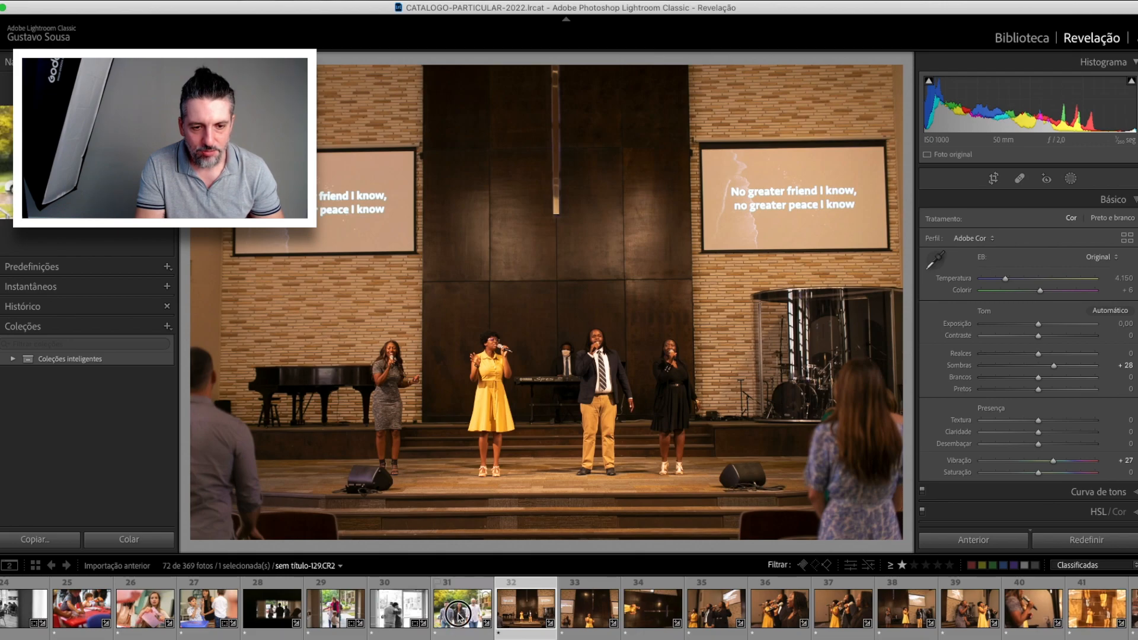
pyautogui.click(460, 616)
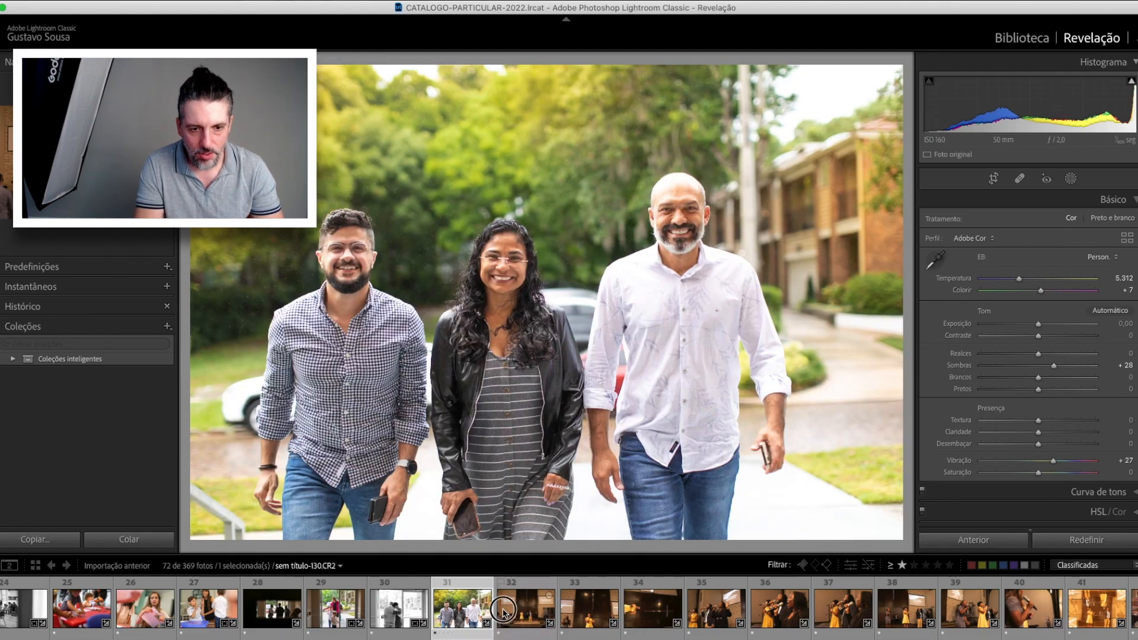
pyautogui.click(505, 613)
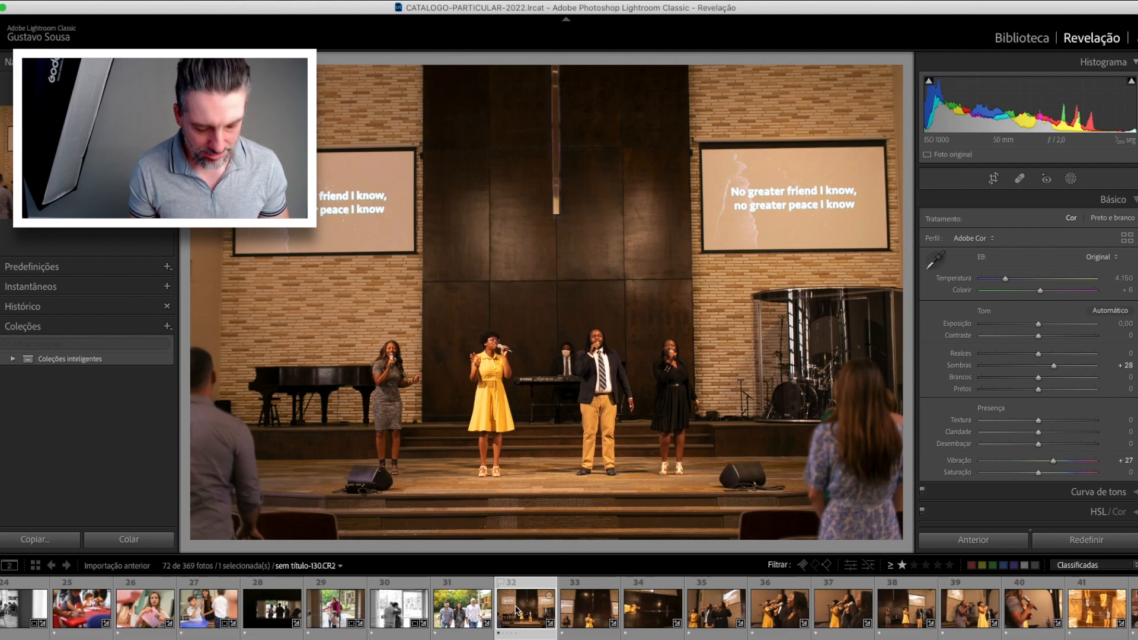
# Convert stage photo 32 to black and white and apply the develop settings copied from black-and-white photo 24
pyautogui.press('v')
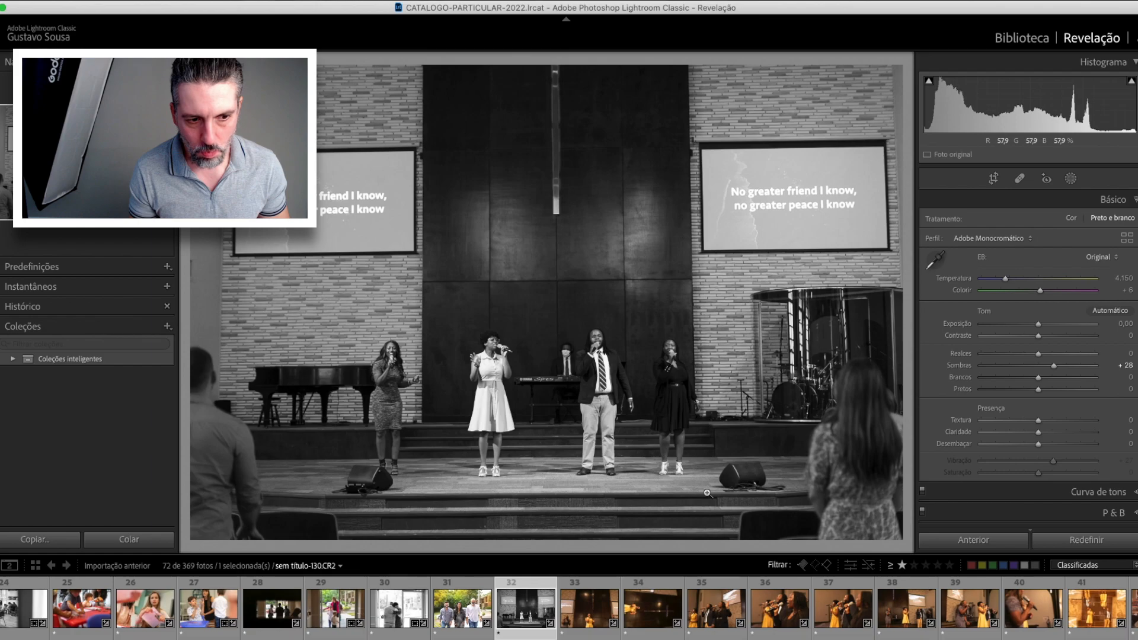
pyautogui.click(12, 609)
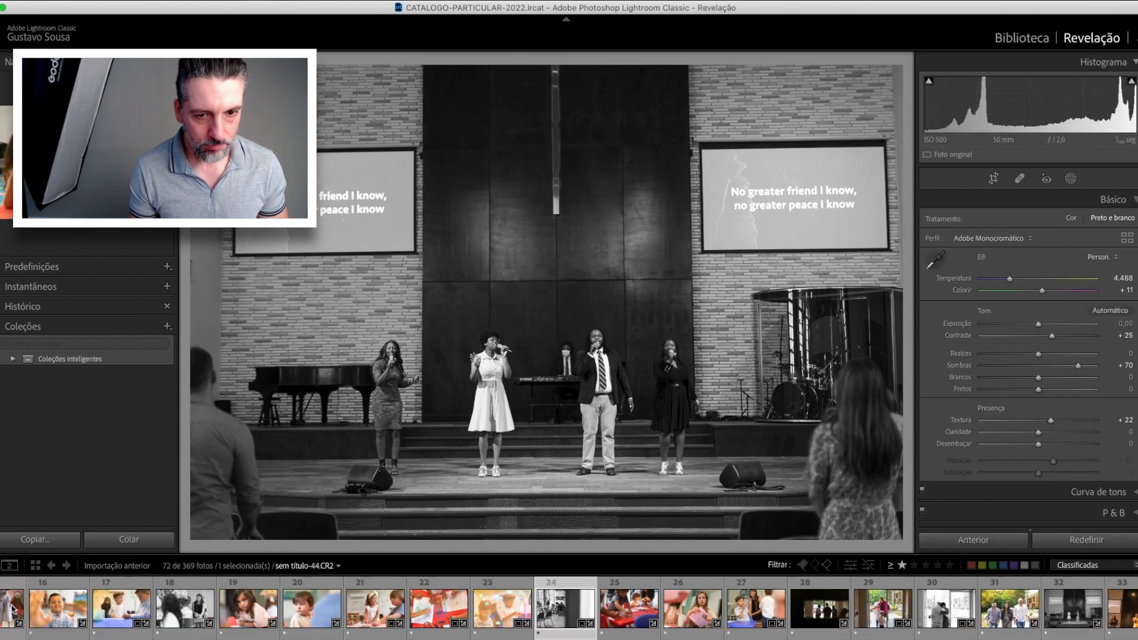
pyautogui.press('super+shift+c')
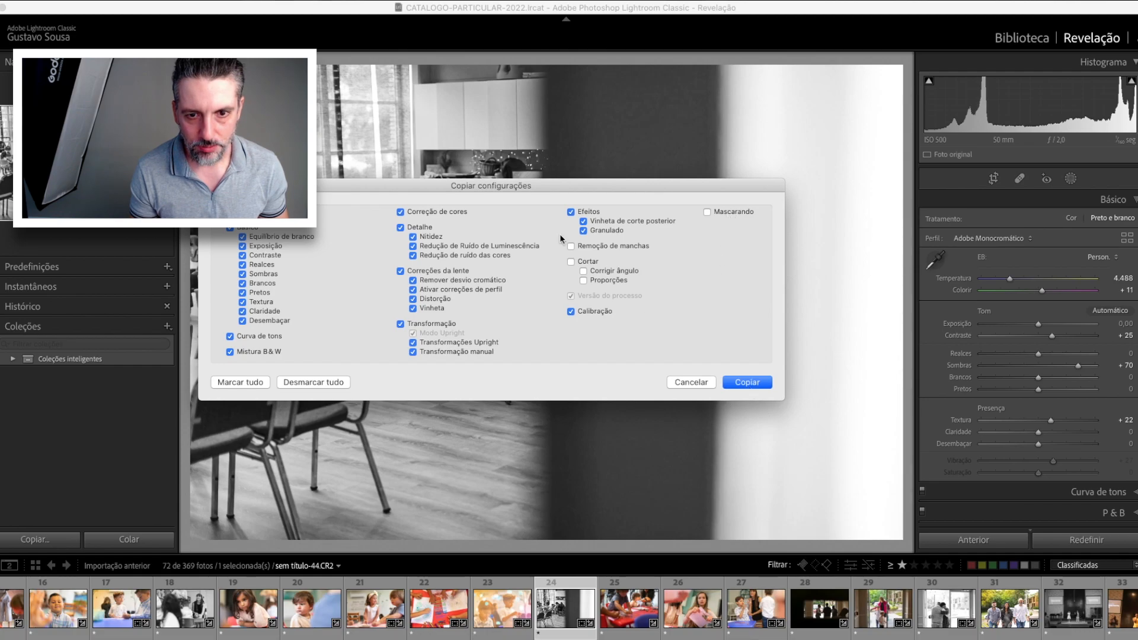
pyautogui.click(748, 383)
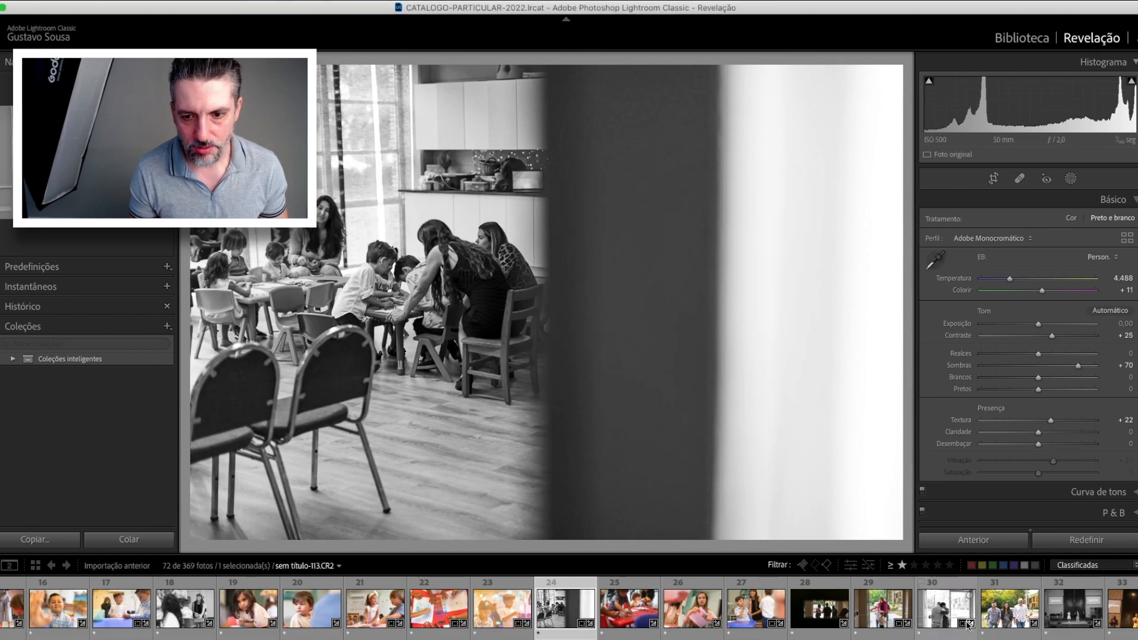
pyautogui.click(1075, 615)
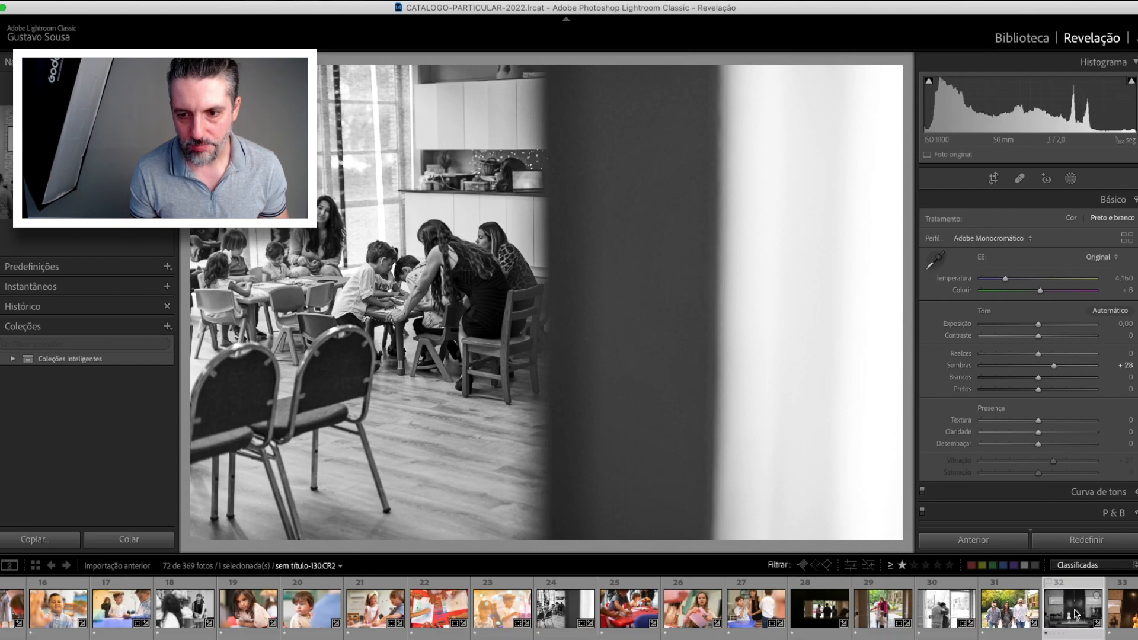
pyautogui.press('super+shift+v')
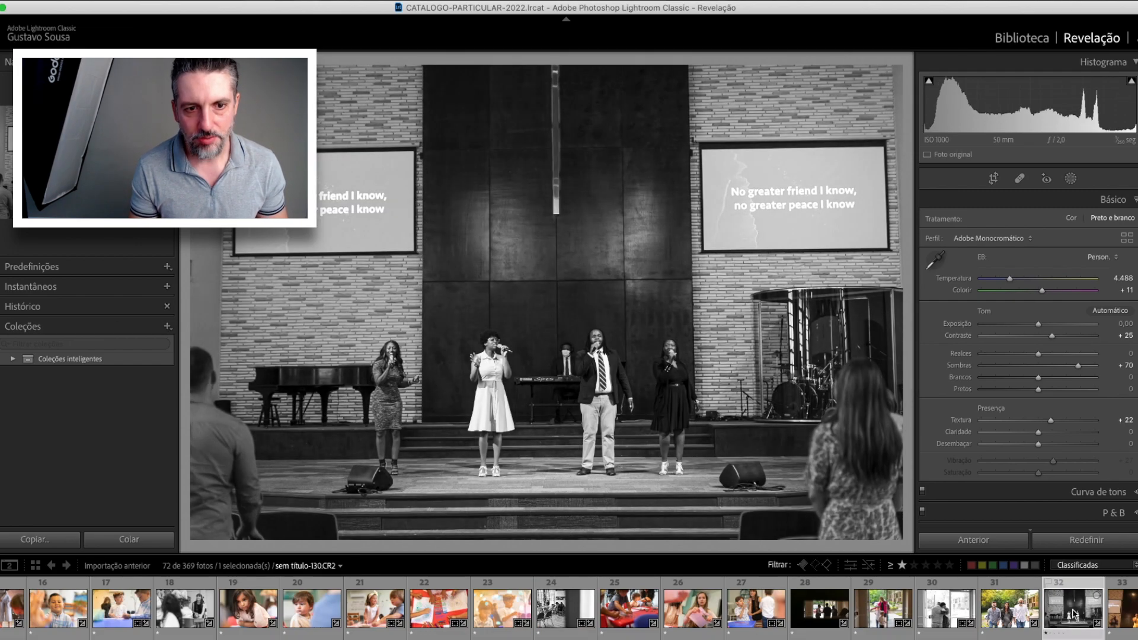
pyautogui.press('r')
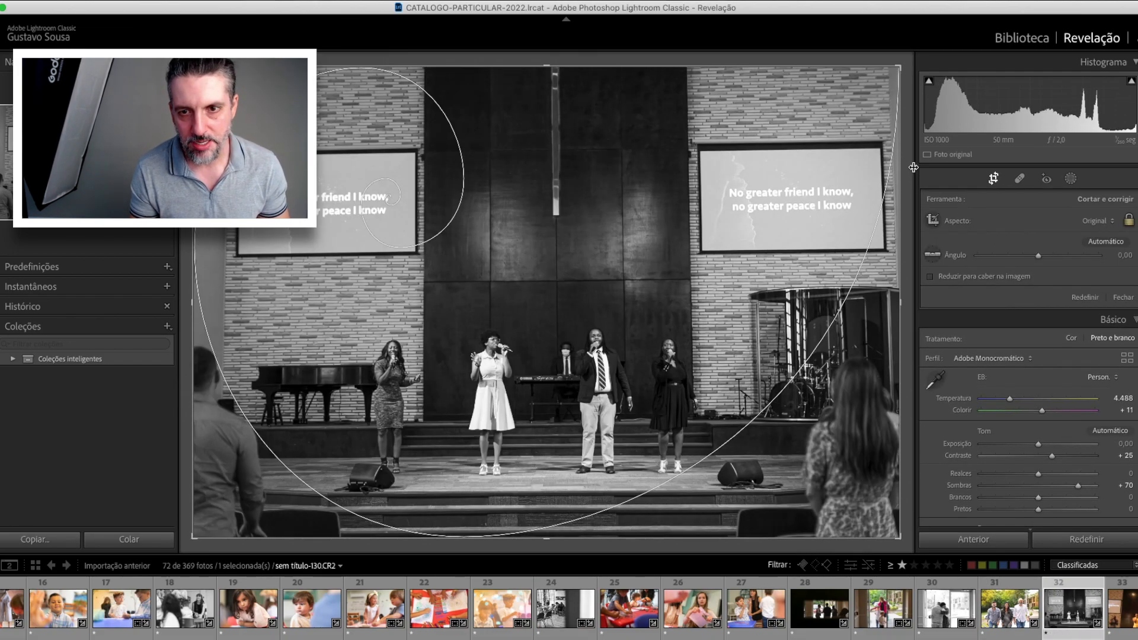
pyautogui.moveTo(913, 167); pyautogui.dragTo(914, 171)
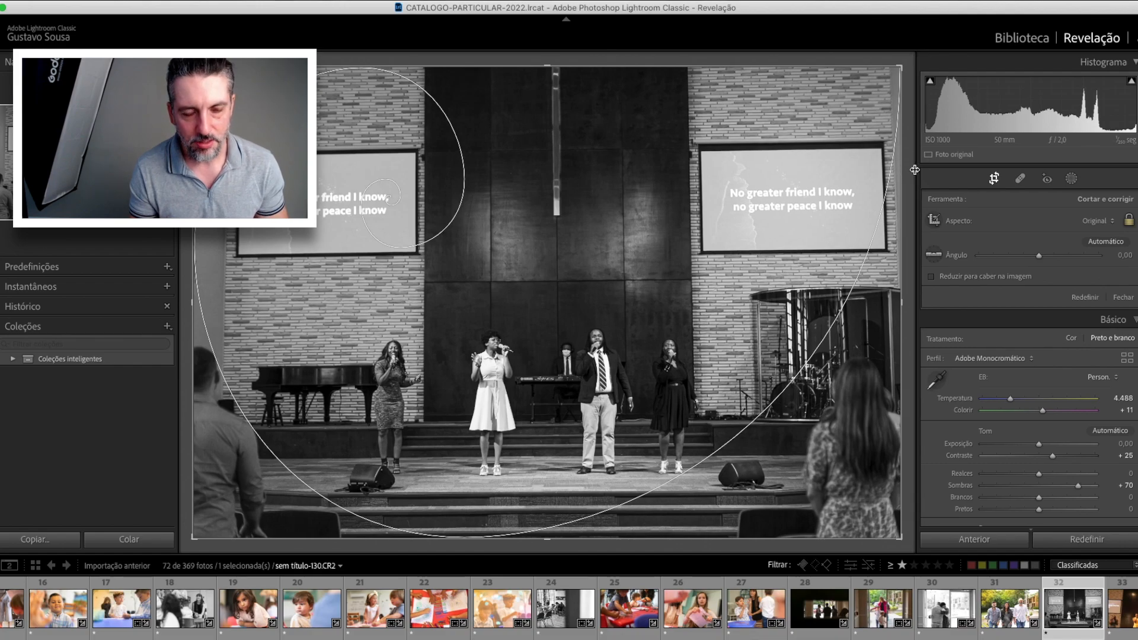
pyautogui.press('r')
pyautogui.hscroll(10, 403, 632)
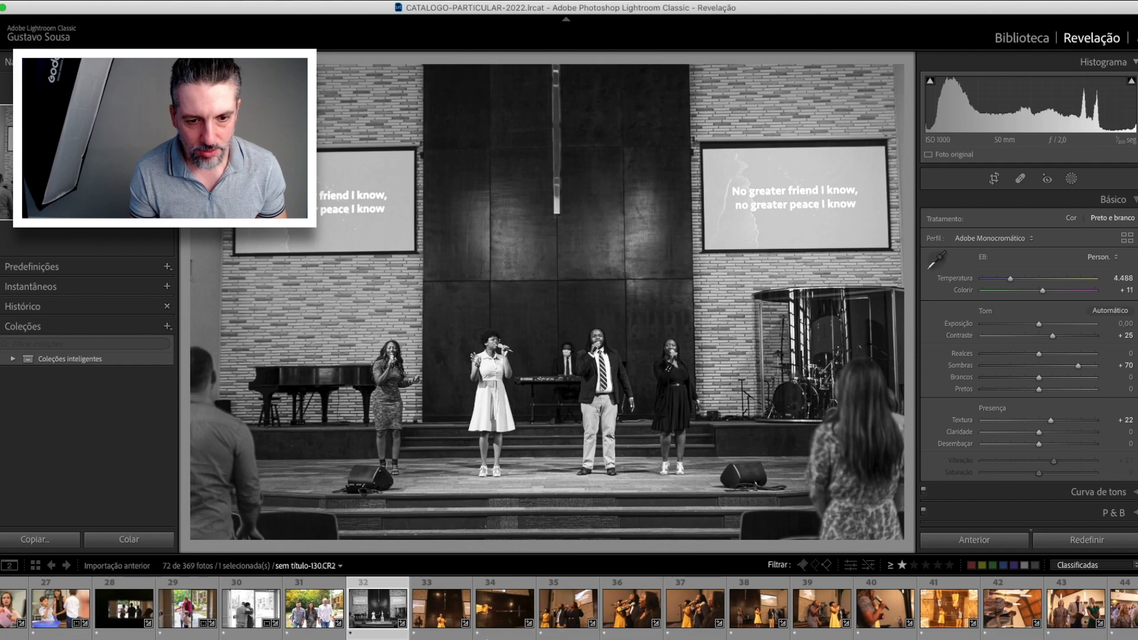
# Select the continuous range of stage and interior photos from 33 through 67 in the filmstrip
pyautogui.click(446, 618)
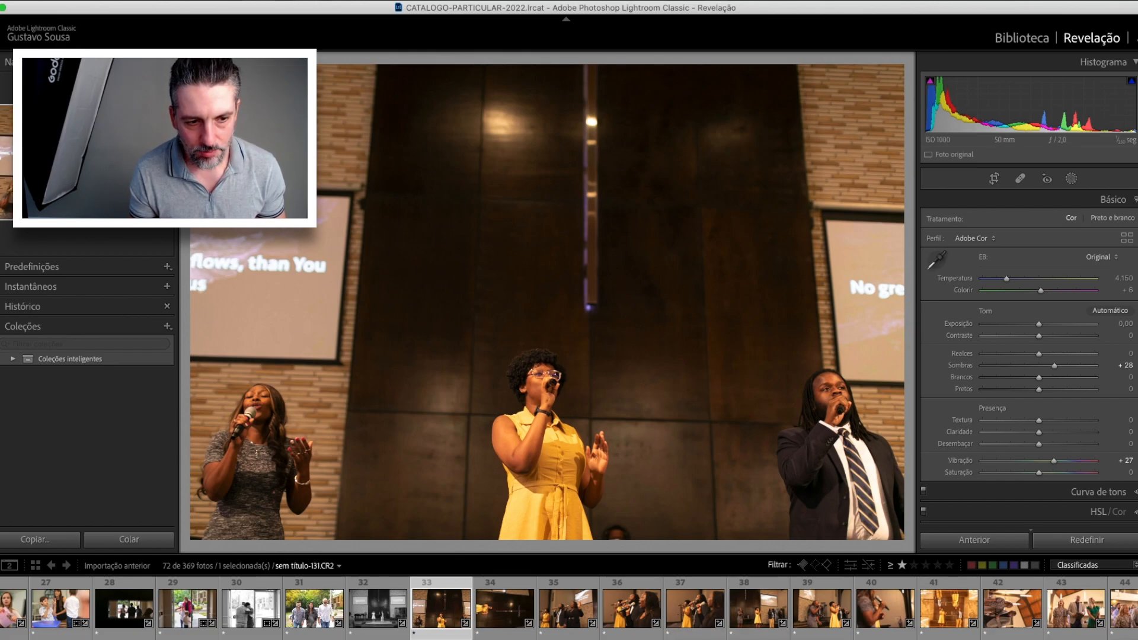
pyautogui.scroll(-3, 676, 635)
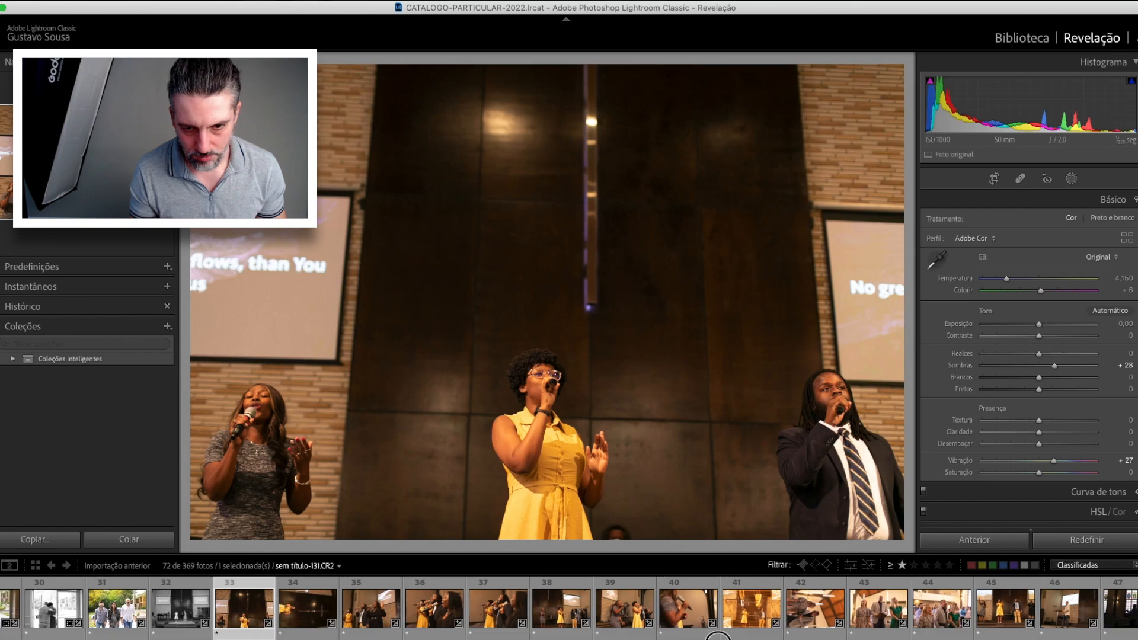
pyautogui.scroll(-1, 706, 622)
pyautogui.scroll(-10, 715, 638)
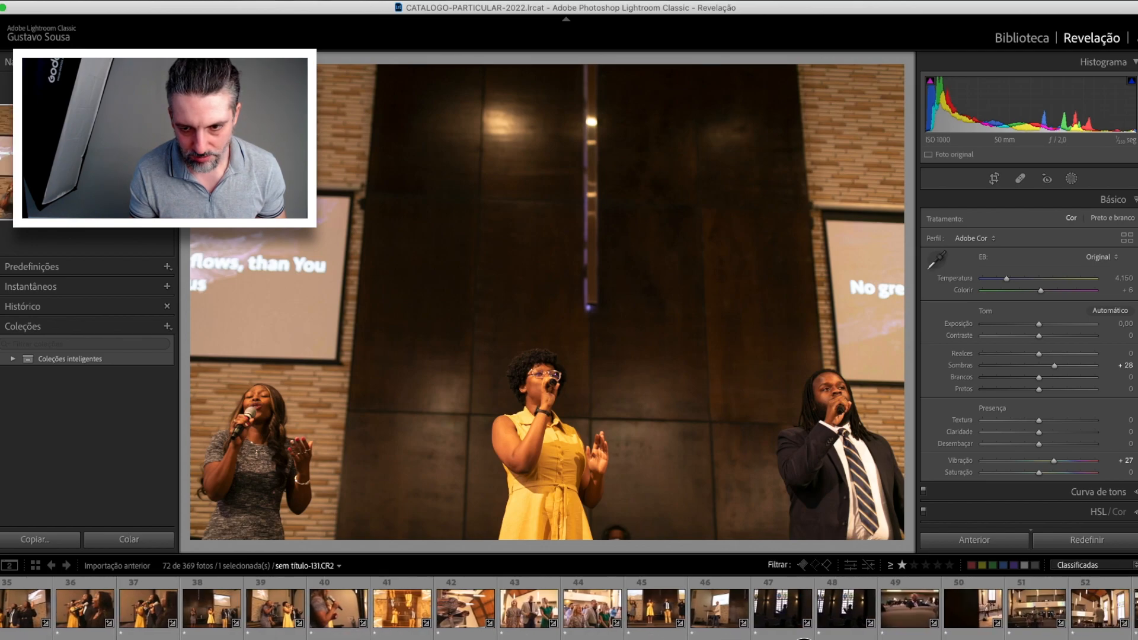
pyautogui.scroll(-13, 569, 608)
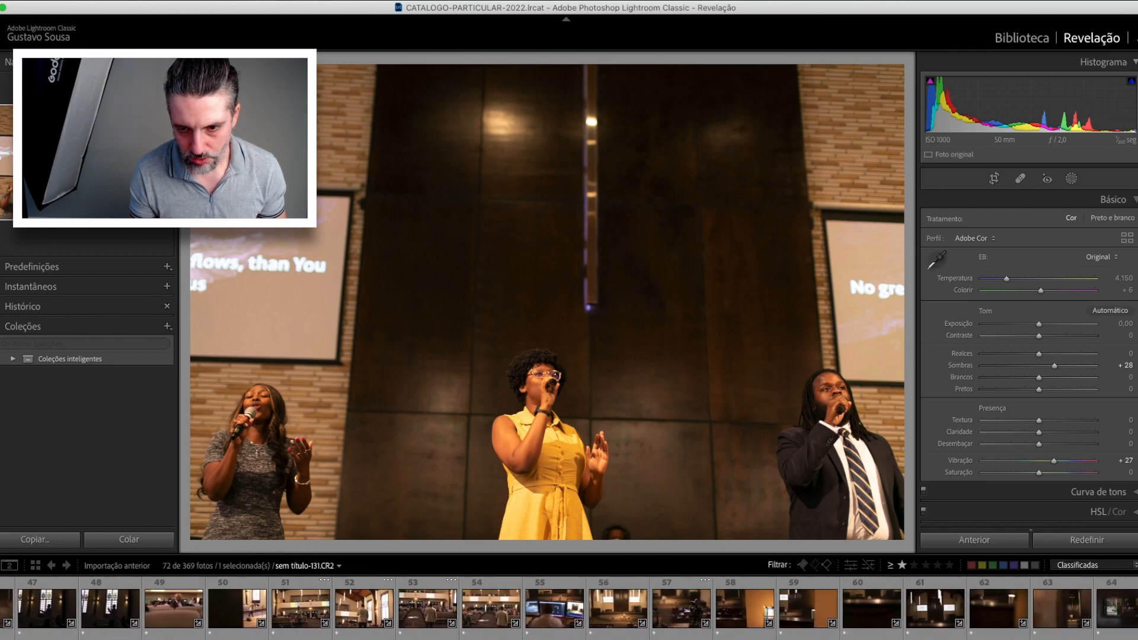
pyautogui.keyDown('shift'); pyautogui.click(944, 607); pyautogui.keyUp('shift')
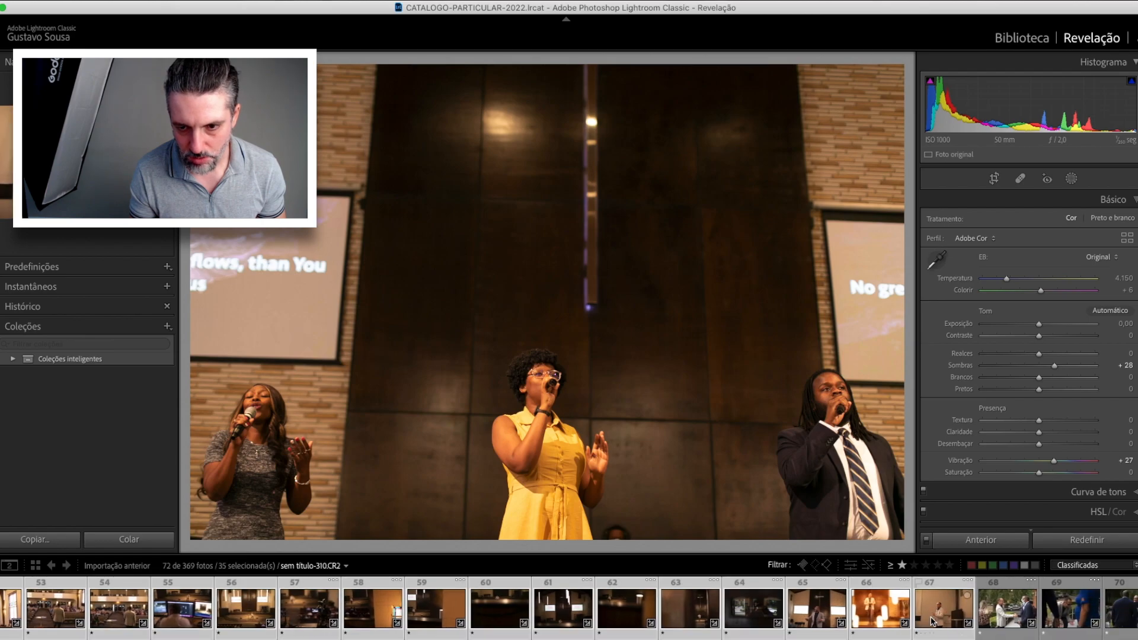
# Set the white balance of all the selected photos to temperature 3.704 and tint (Colorir) +14
pyautogui.moveTo(1006, 279); pyautogui.dragTo(1005, 280)
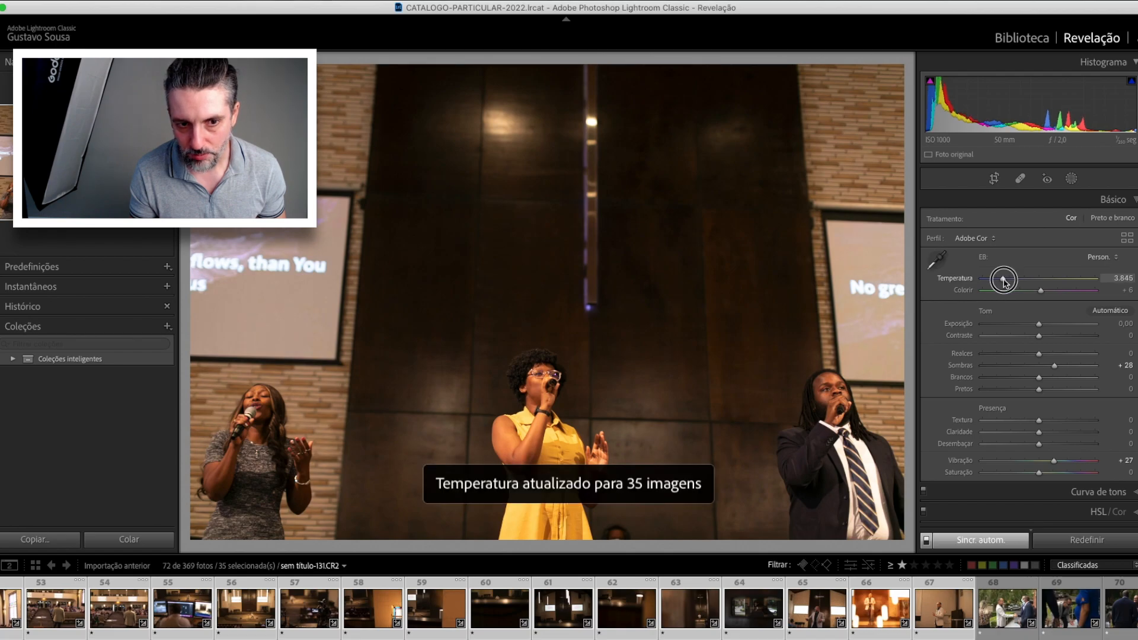
pyautogui.moveTo(1004, 281); pyautogui.dragTo(1048, 294)
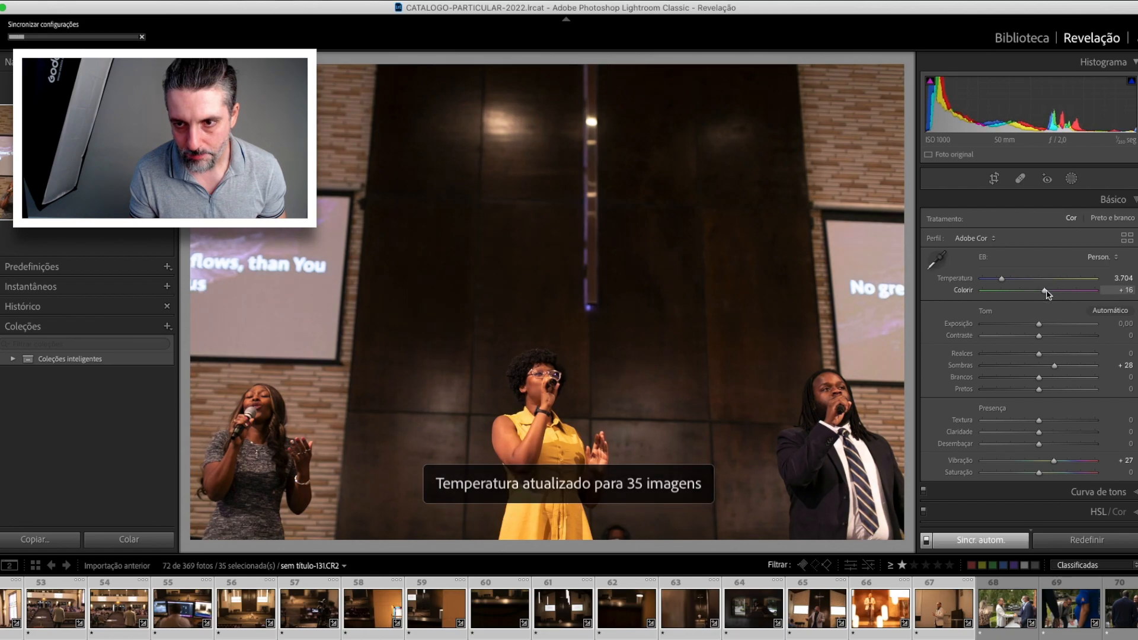
pyautogui.moveTo(1048, 294); pyautogui.dragTo(1043, 295)
# Select only photo 33 and draw a linear gradient mask from its upper-right brick wall diagonally down toward the middle singer
pyautogui.scroll(10, 522, 610)
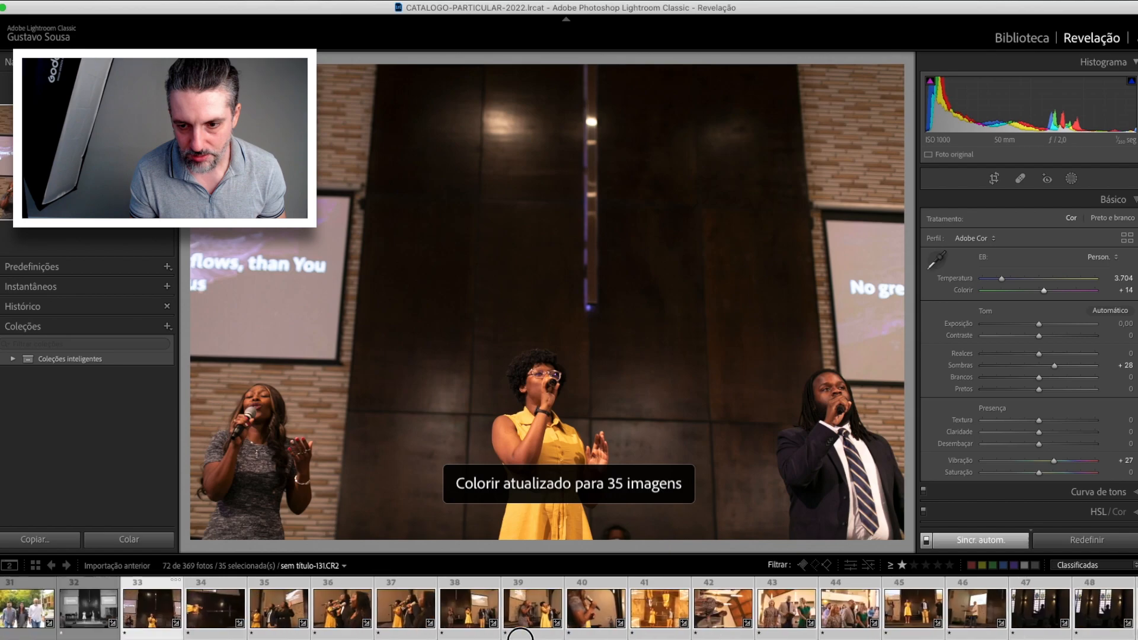
pyautogui.click(527, 617)
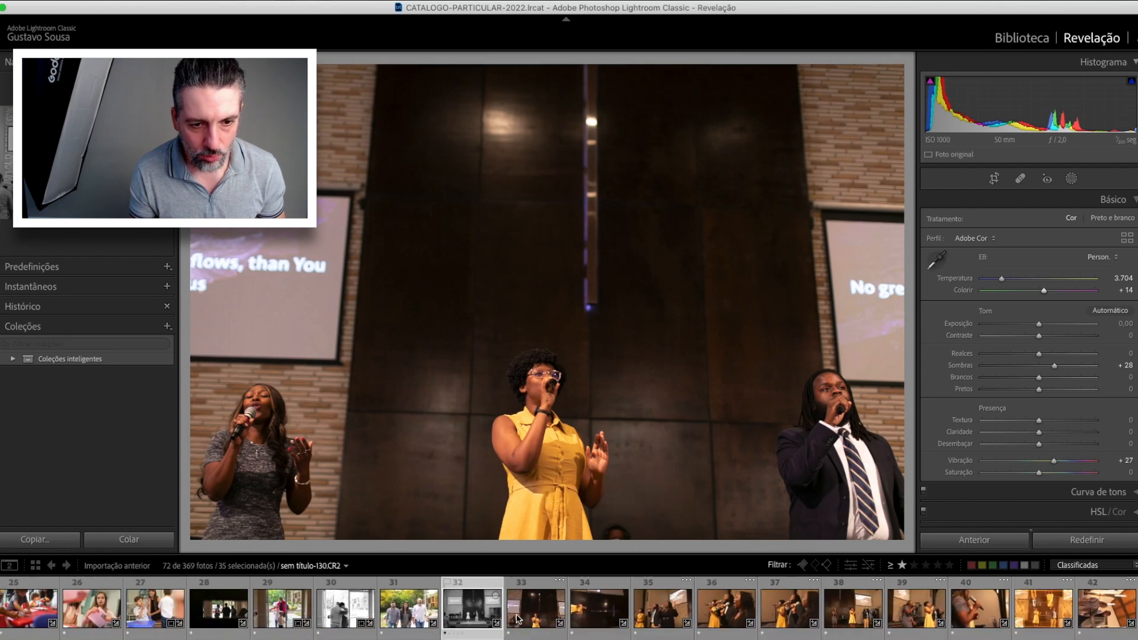
pyautogui.click(524, 613)
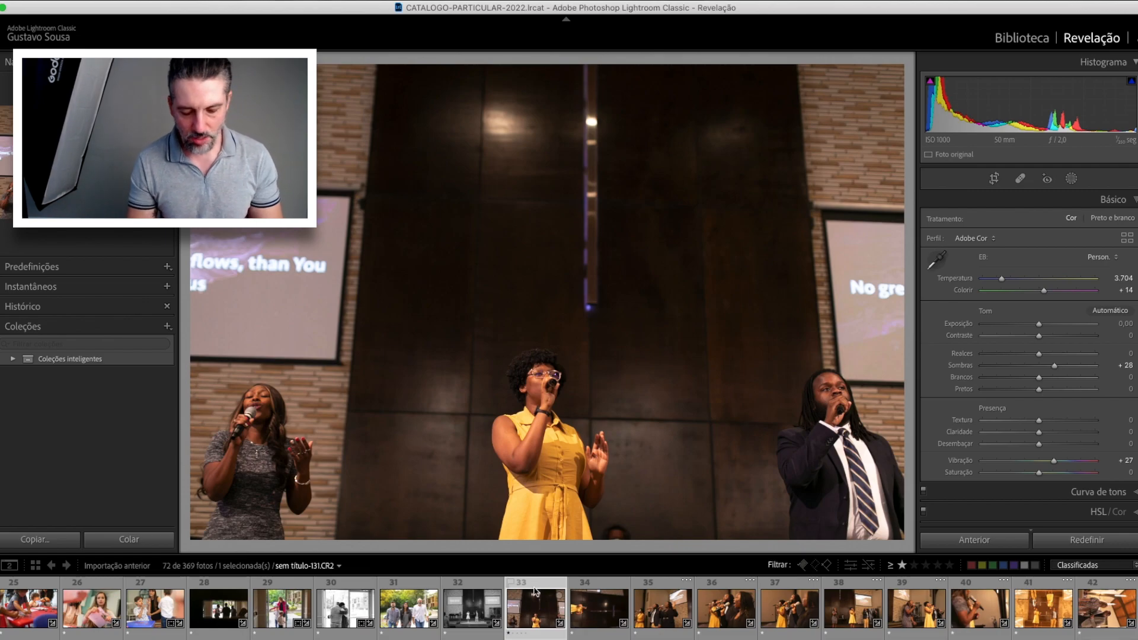
pyautogui.press('m')
pyautogui.moveTo(830, 139); pyautogui.dragTo(667, 369)
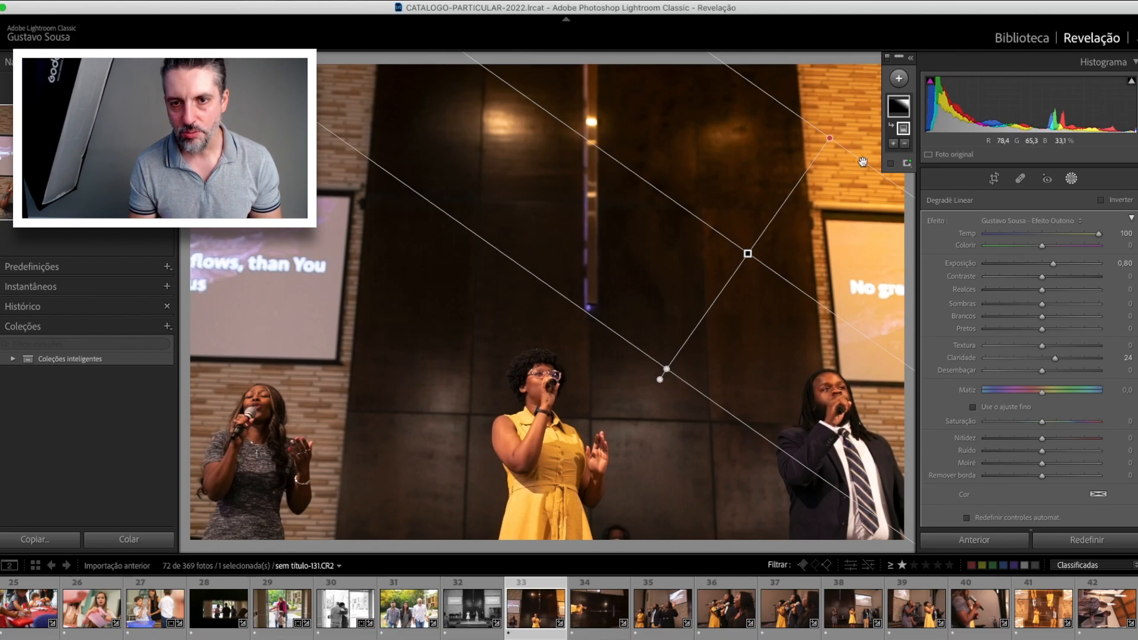
# Switch the linear gradient's effect from Efeito Outono to Temp and raise its temperature to the maximum
pyautogui.click(1009, 222)
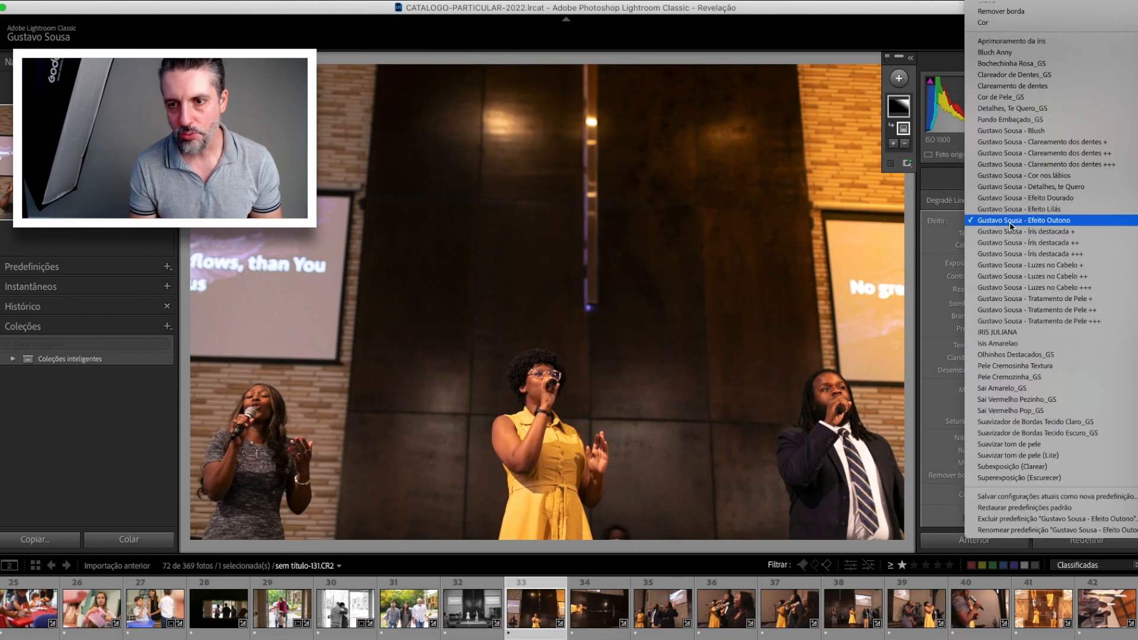
pyautogui.scroll(5, 998, 177)
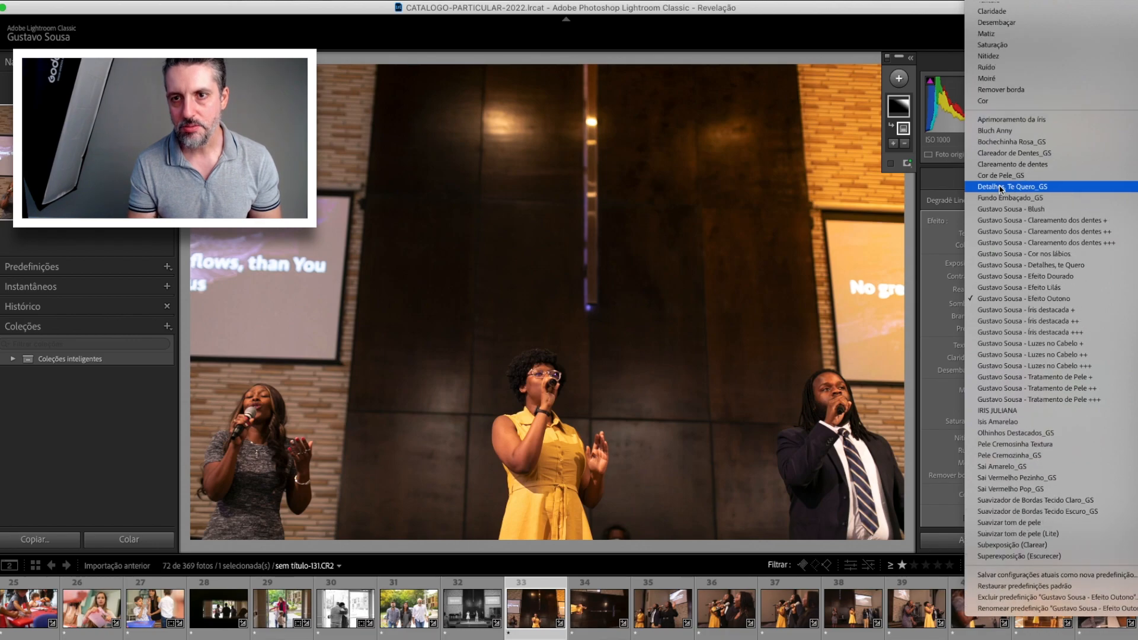
pyautogui.scroll(2, 996, 97)
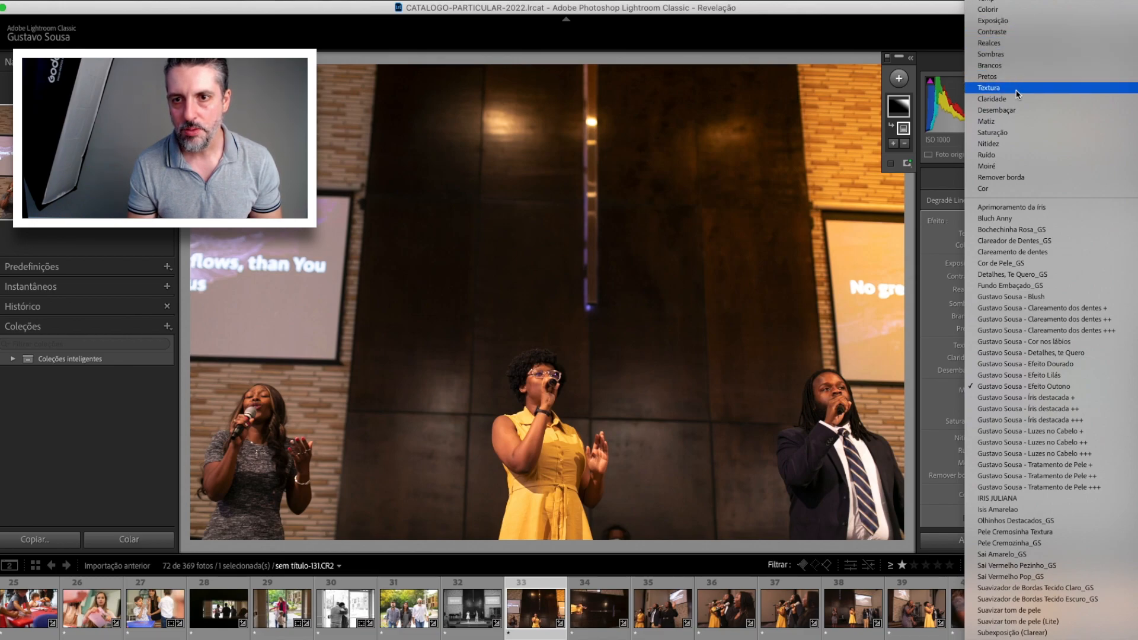
pyautogui.click(1047, 2)
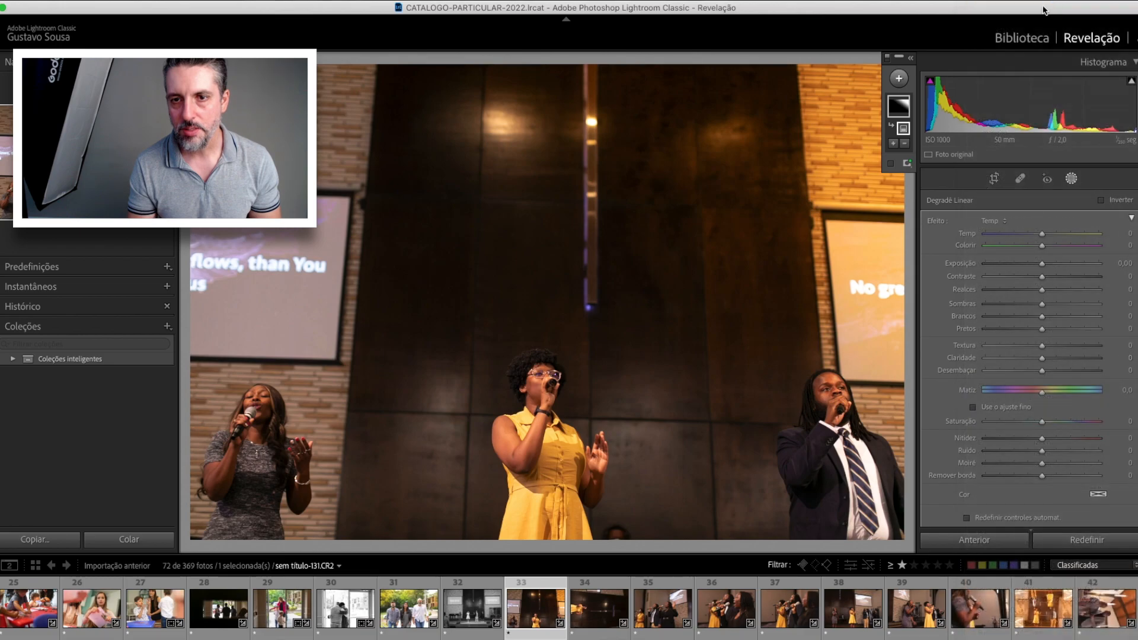
pyautogui.moveTo(1042, 233); pyautogui.dragTo(1111, 233)
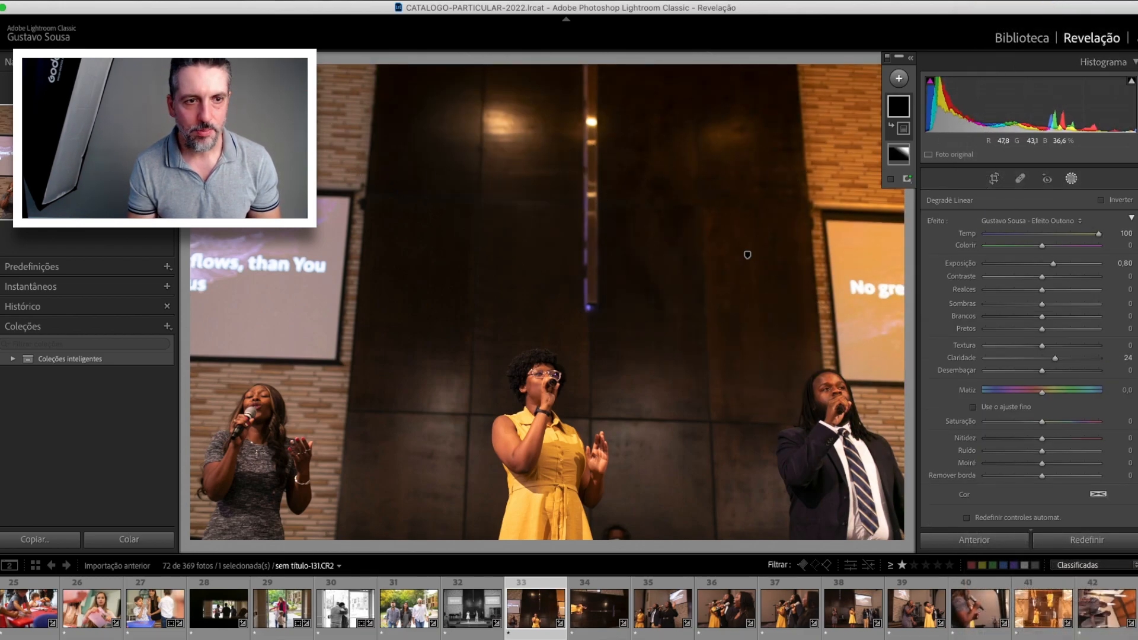
# Add a second linear gradient from the upper-left wall of photo 33 toward its center, with Temp 12 and Colorir 100
pyautogui.moveTo(378, 213); pyautogui.dragTo(517, 324)
pyautogui.moveTo(1042, 245); pyautogui.dragTo(1120, 245)
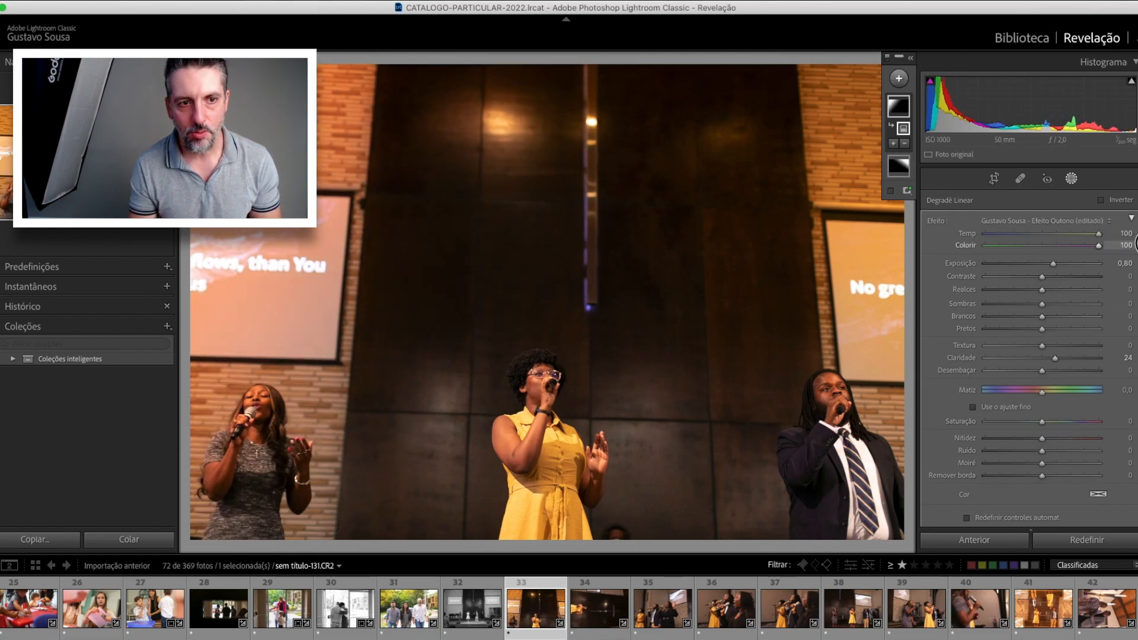
pyautogui.moveTo(1097, 235); pyautogui.dragTo(1046, 233)
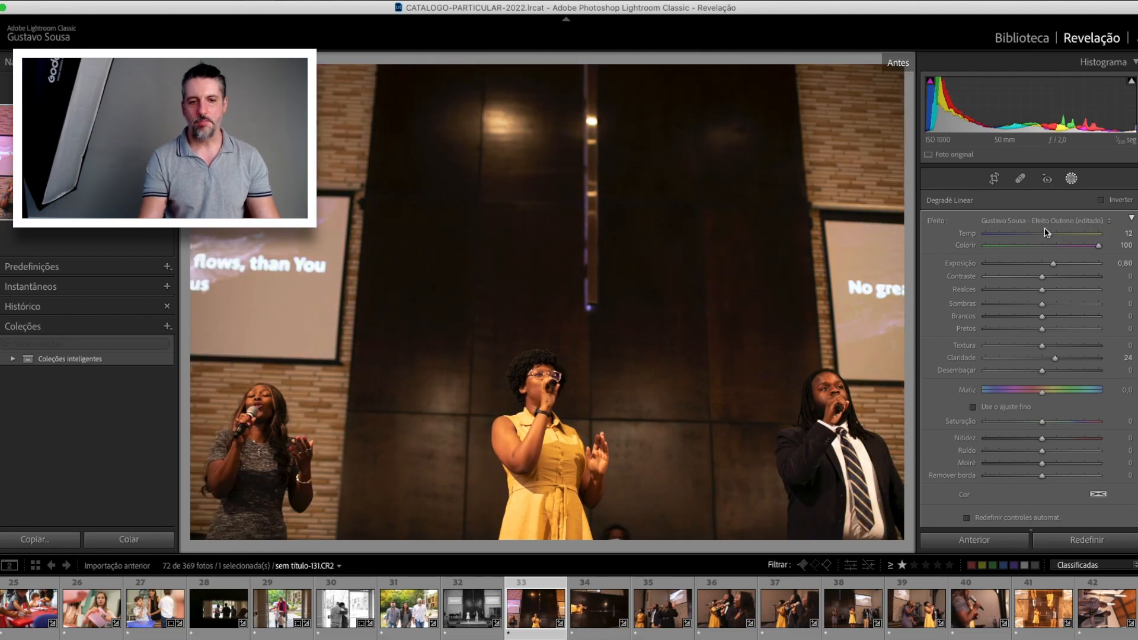
# Rotate the crop of photo 33 slightly to straighten the stage scene and apply it
pyautogui.press('r')
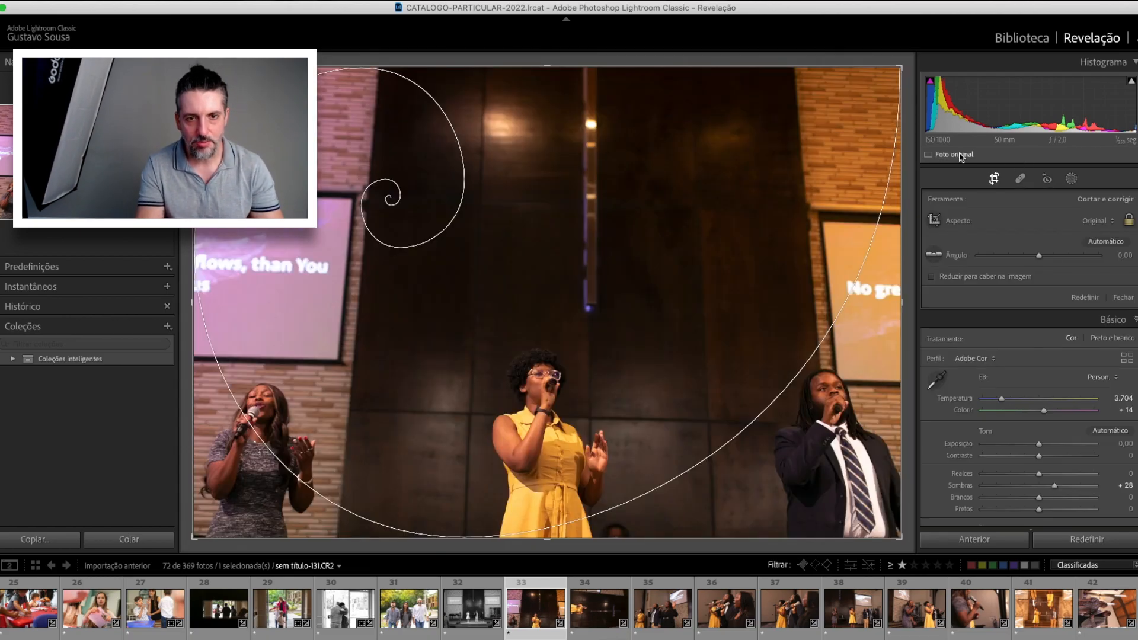
pyautogui.moveTo(909, 140); pyautogui.dragTo(912, 122)
pyautogui.press('Return')
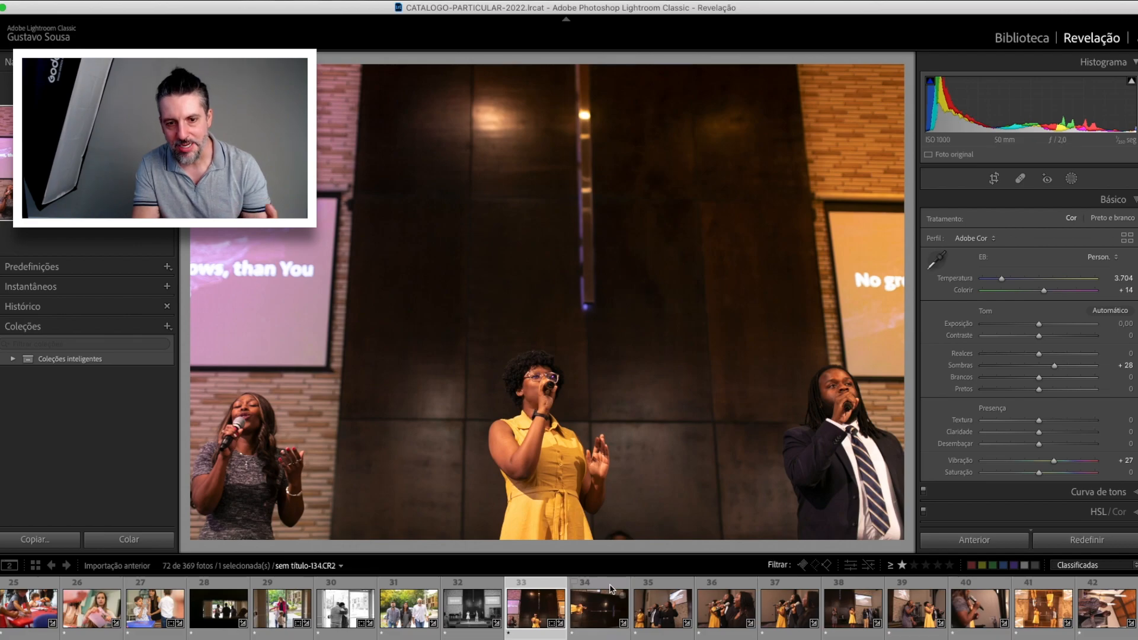
# Rotate photo 34 to portrait orientation and straighten its crop by an angle of -2.13
pyautogui.click(602, 617)
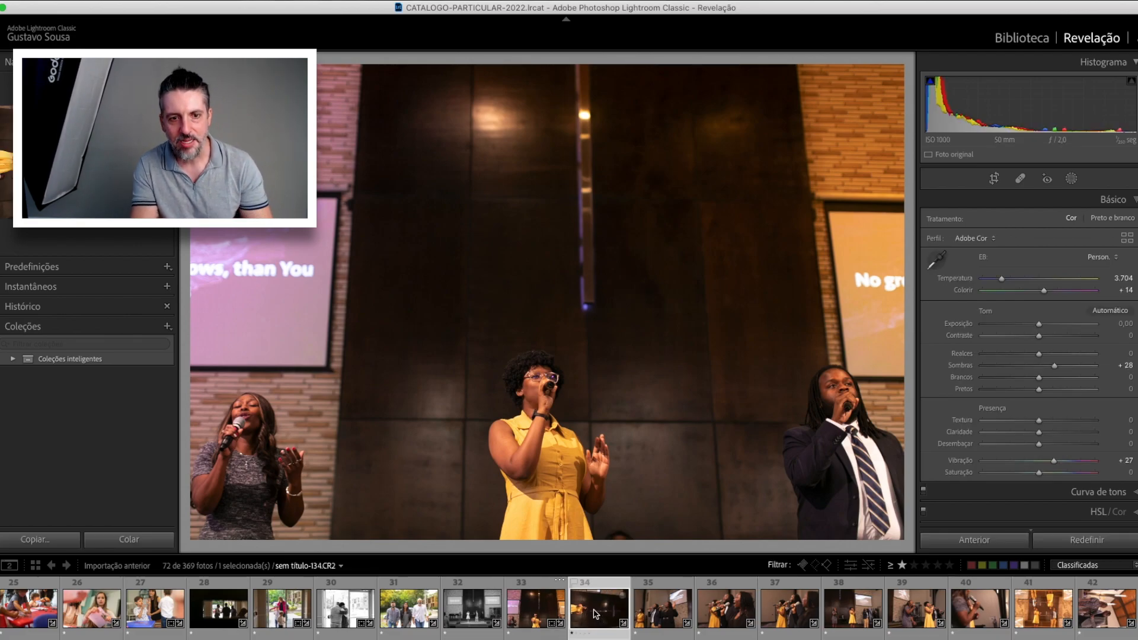
pyautogui.press('super+bracketleft')
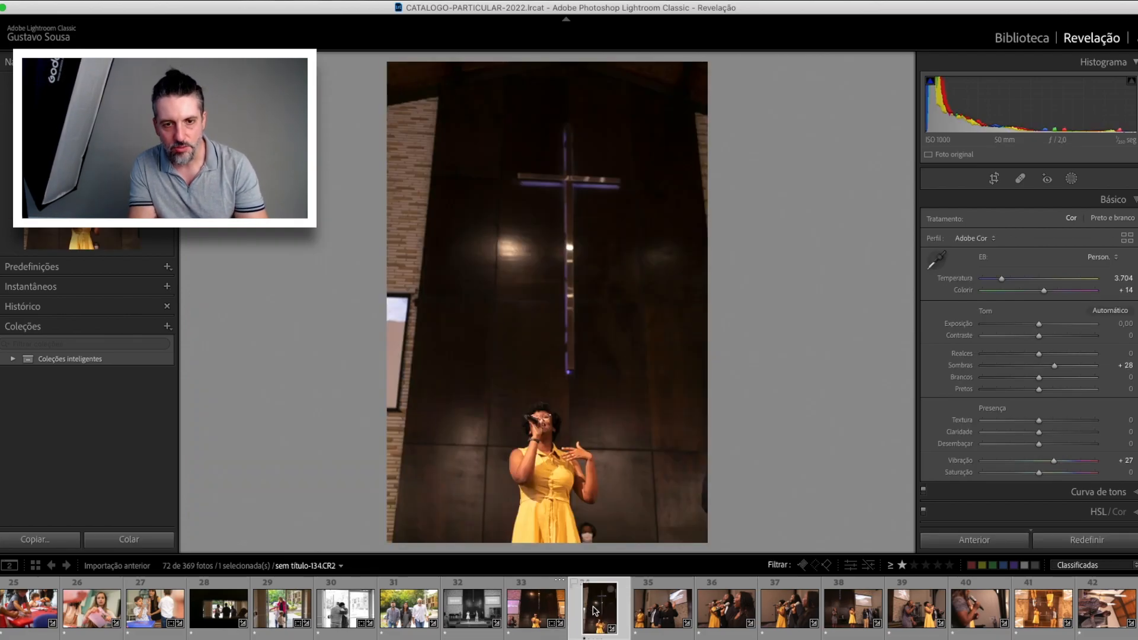
pyautogui.press('r')
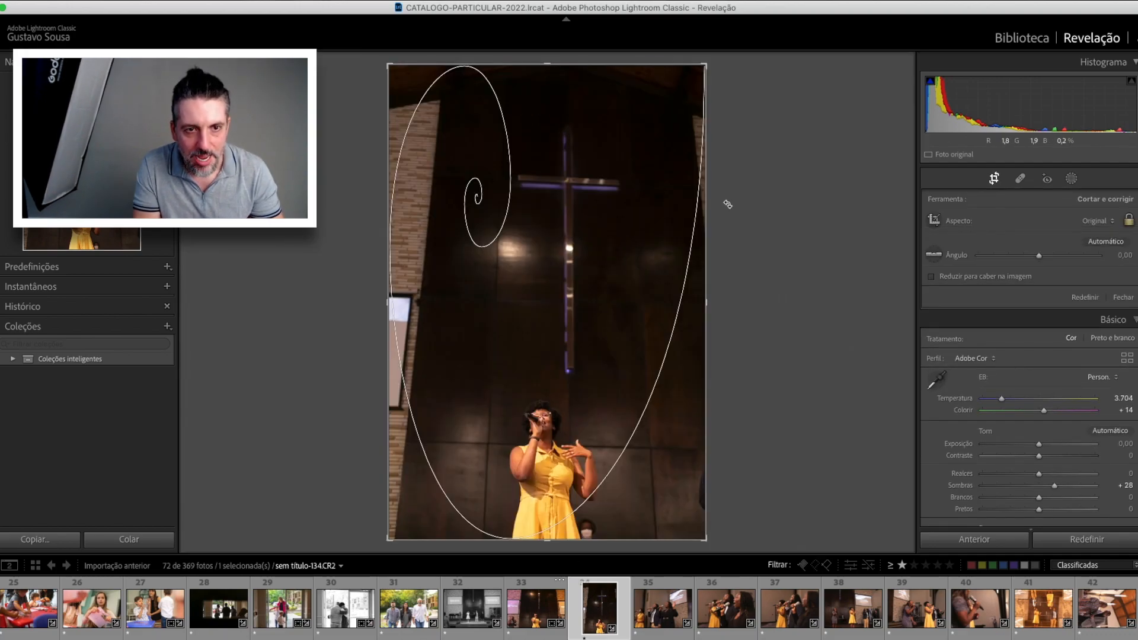
pyautogui.moveTo(773, 211); pyautogui.dragTo(775, 198)
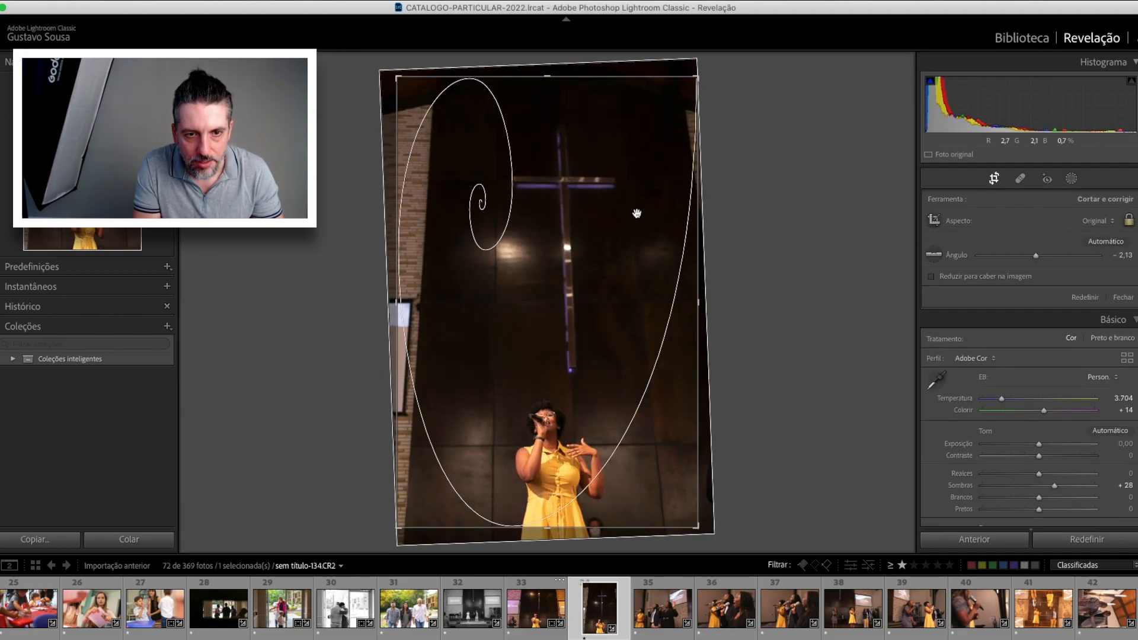
pyautogui.press('r')
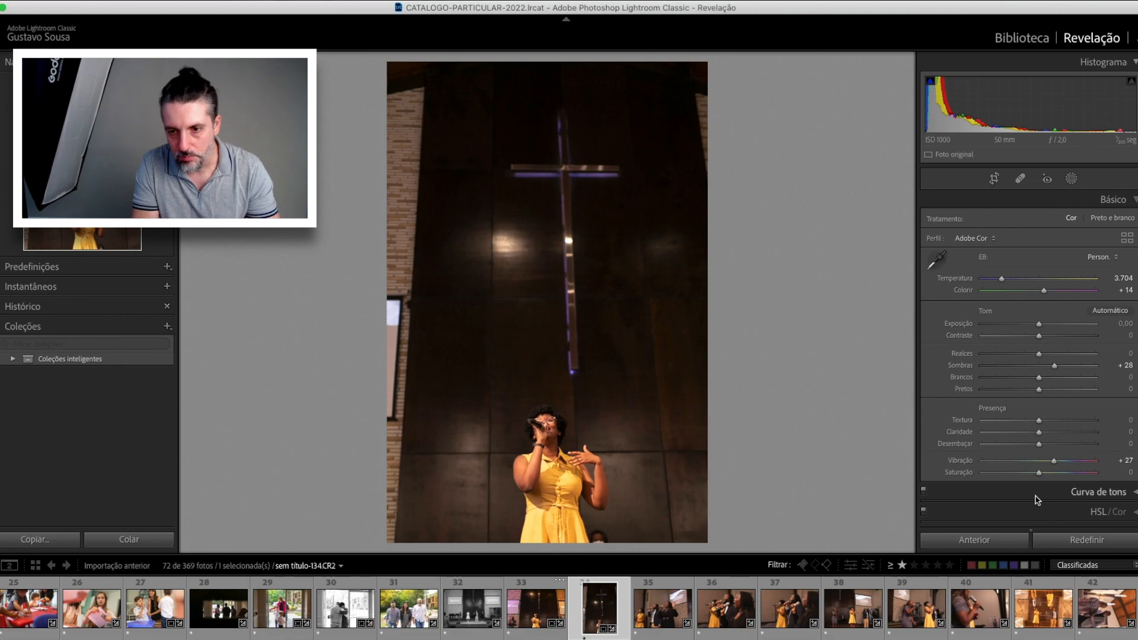
# Show the Transformação settings for photo 34
pyautogui.scroll(-1, 1044, 487)
pyautogui.scroll(-3, 1044, 486)
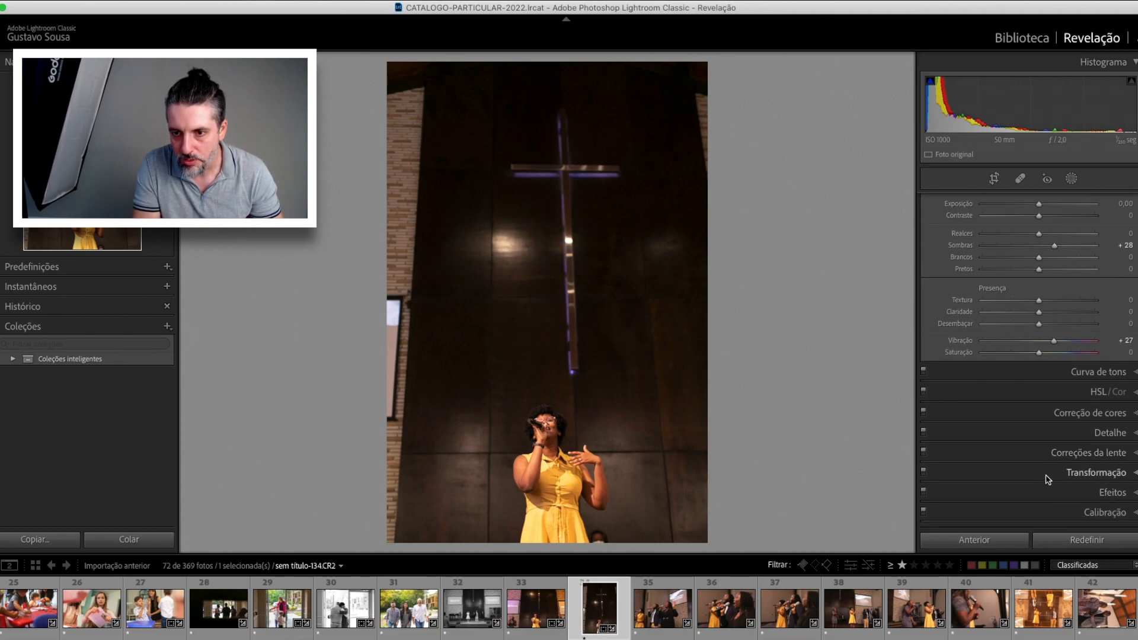
pyautogui.click(1047, 477)
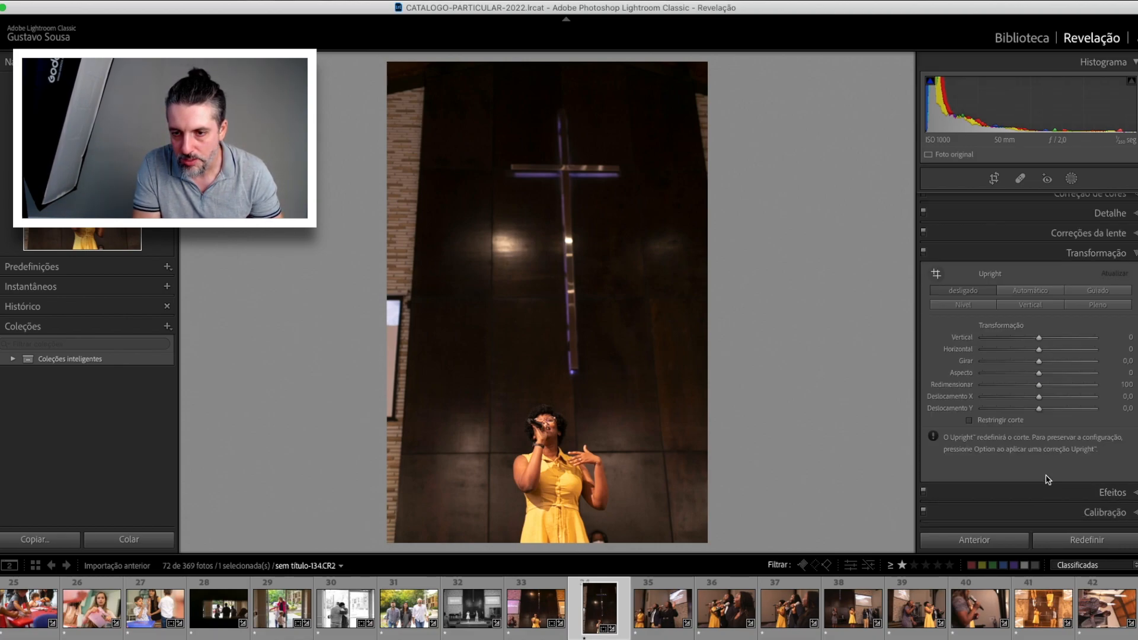
pyautogui.click(936, 276)
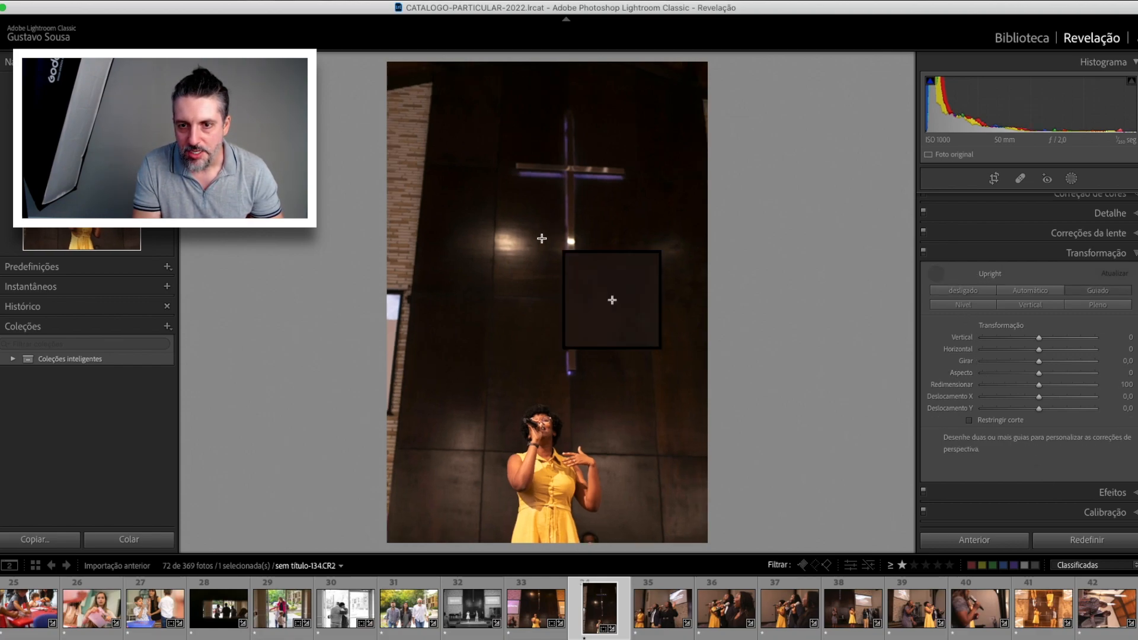
pyautogui.click(965, 291)
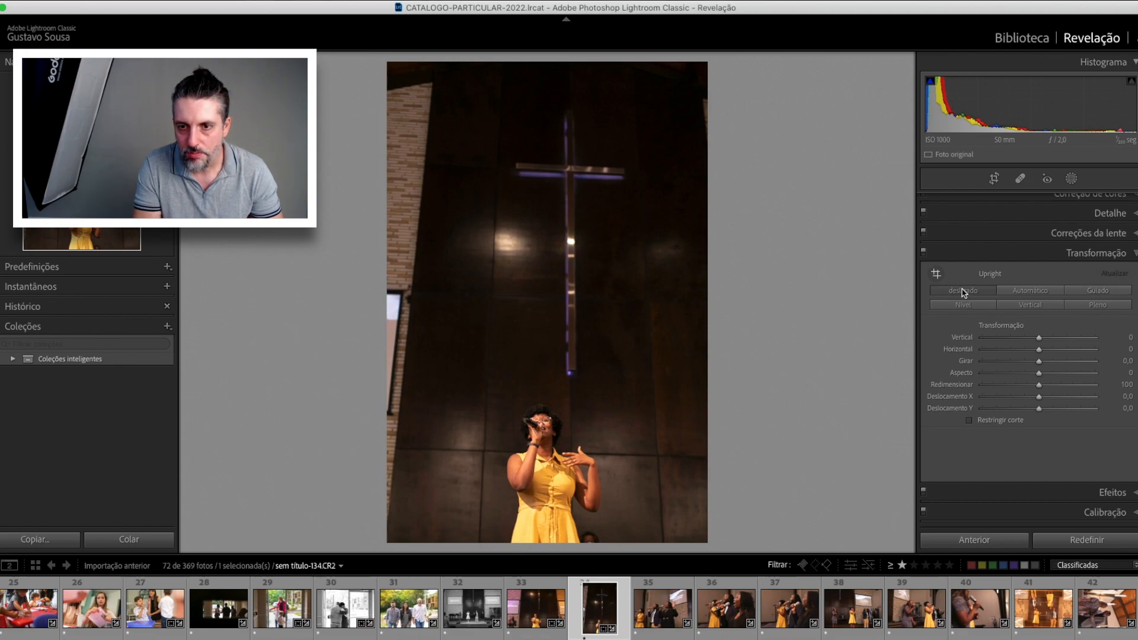
pyautogui.press('super+z')
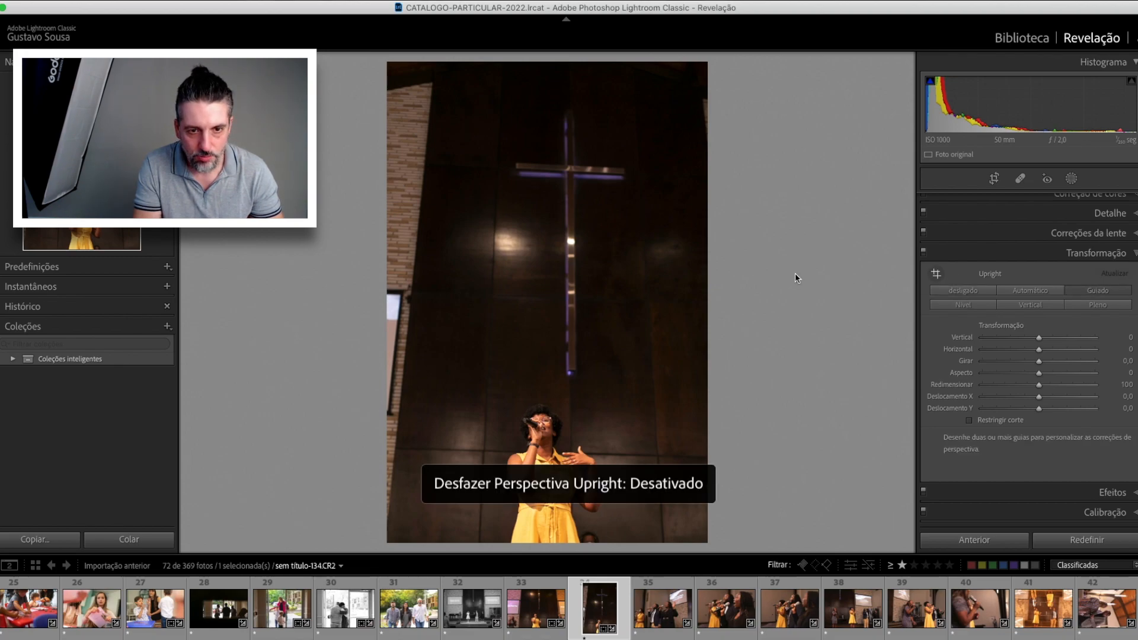
pyautogui.click(958, 292)
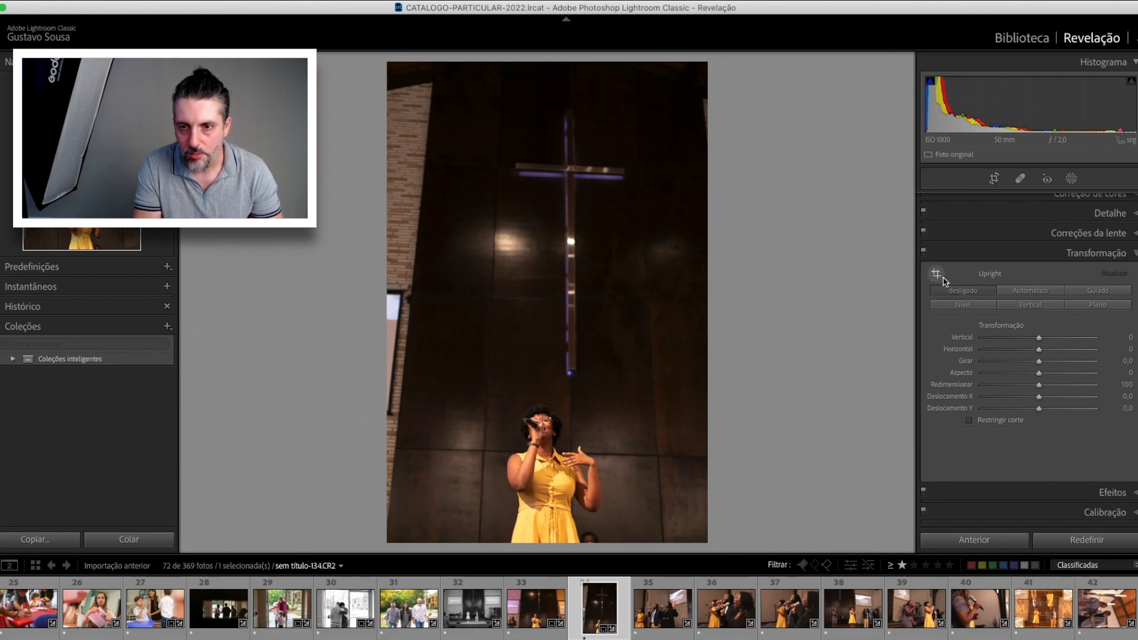
# Correct photo 34's perspective with Guided Upright, drawing a vertical guide along the brick wall's edge and a horizontal guide below the cross, with Restringir corte enabled
pyautogui.click(938, 275)
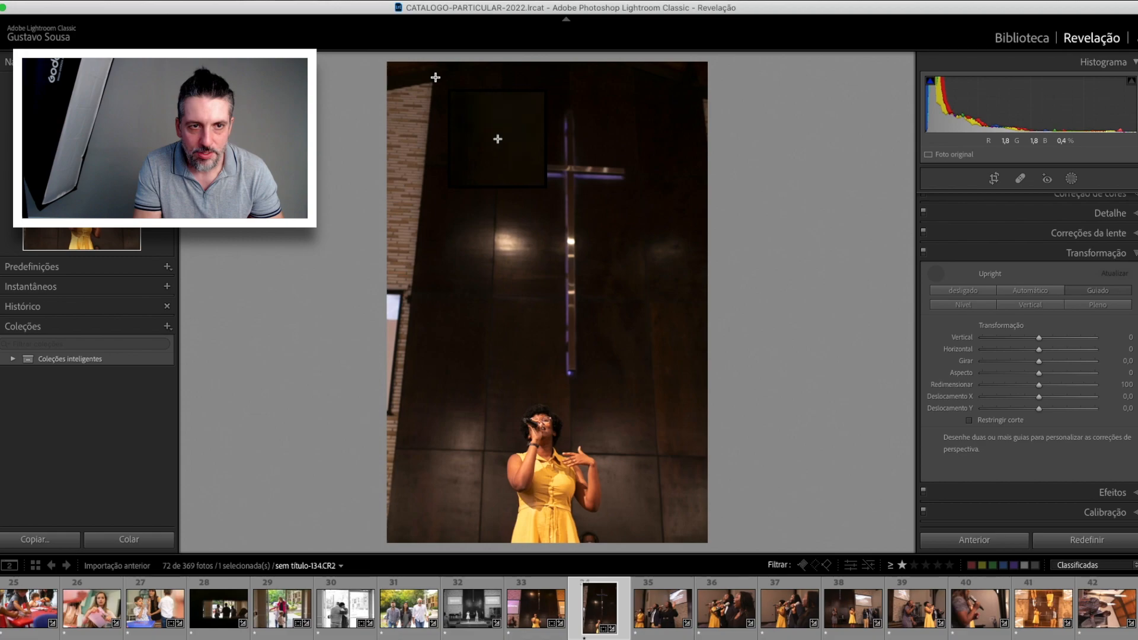
pyautogui.moveTo(436, 71); pyautogui.dragTo(400, 404)
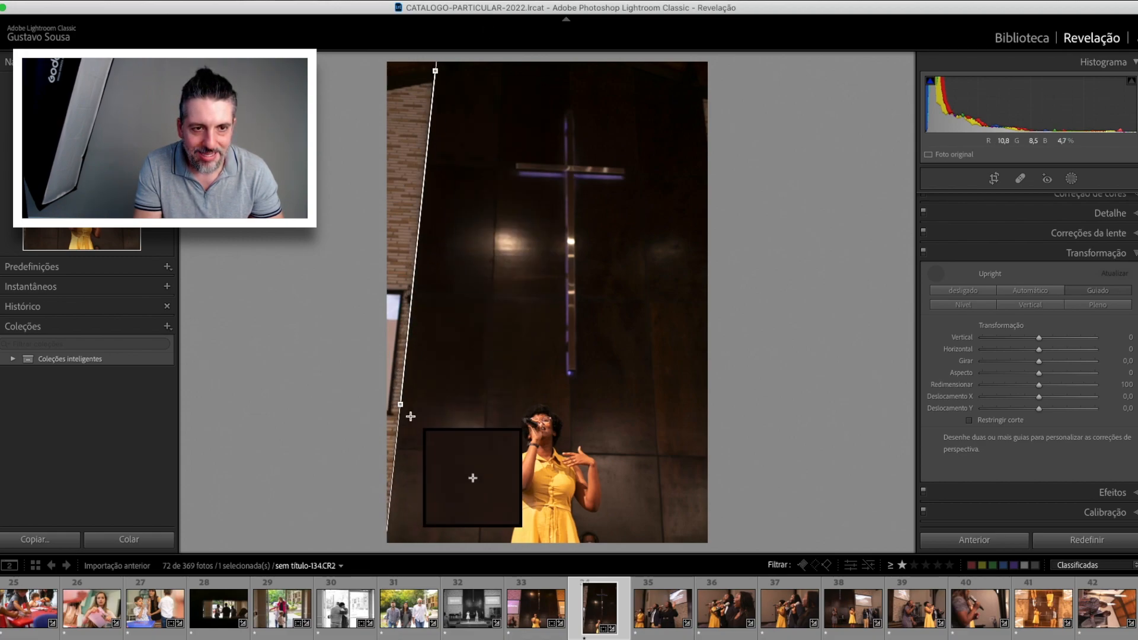
pyautogui.moveTo(359, 362); pyautogui.dragTo(656, 364)
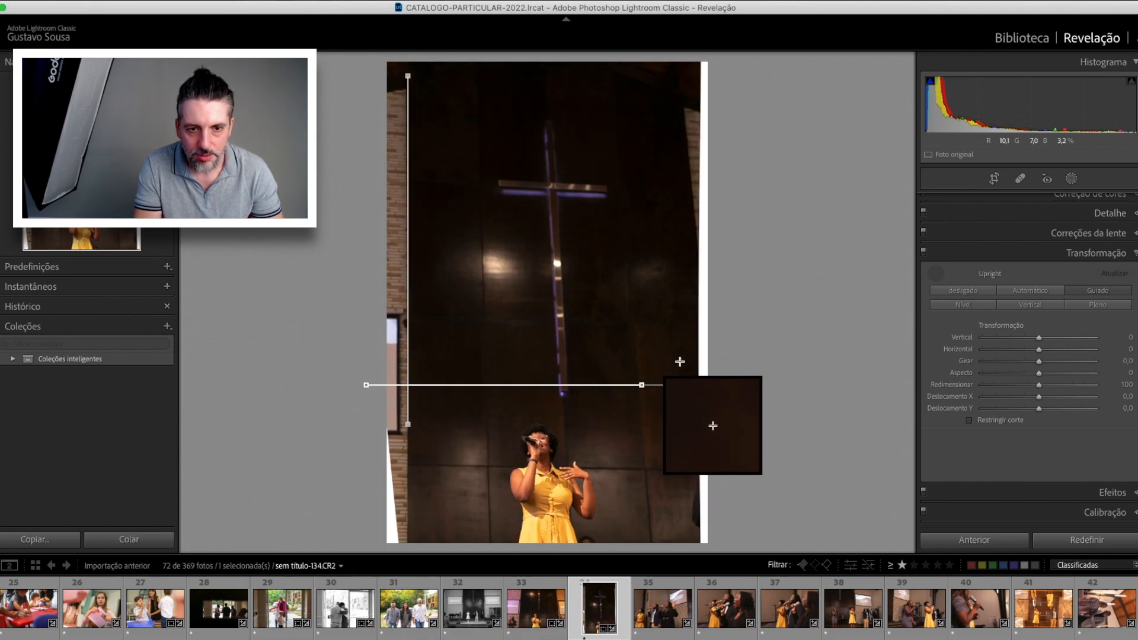
pyautogui.click(969, 421)
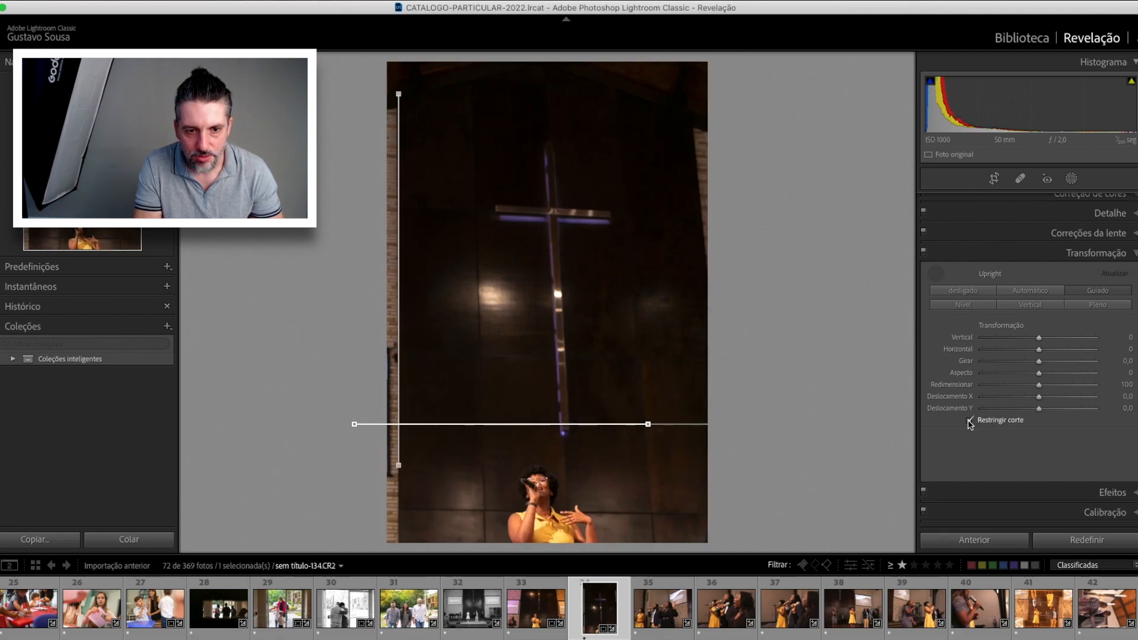
# Undo the Restringir corte change on photo 34 and crop it tighter to exclude the blank edges and brick wall
pyautogui.press('super+z')
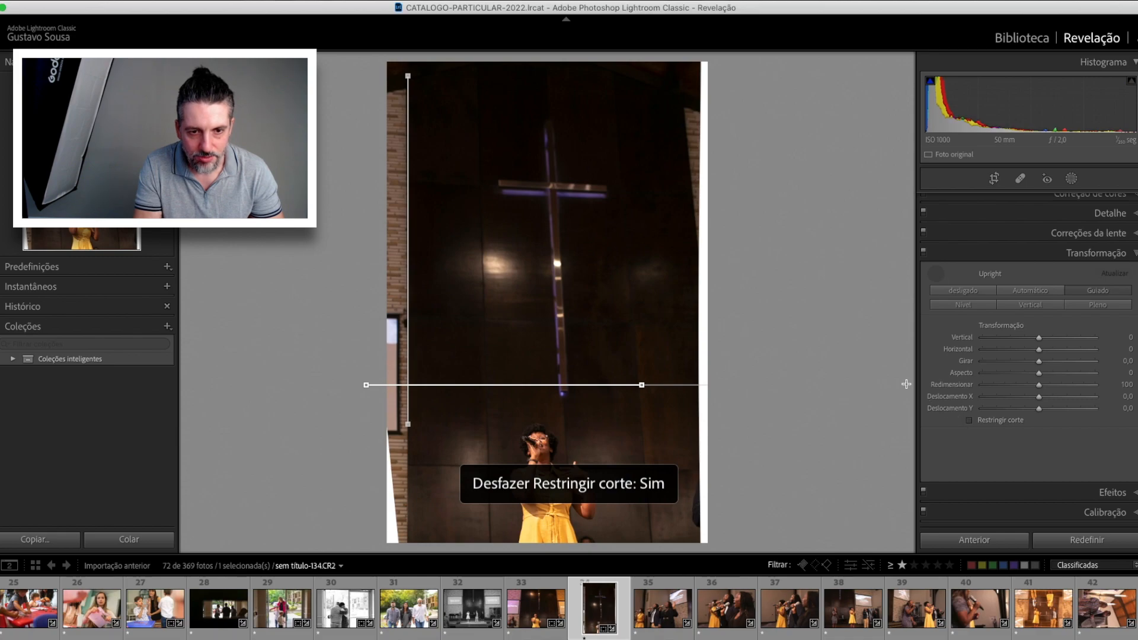
pyautogui.press('r')
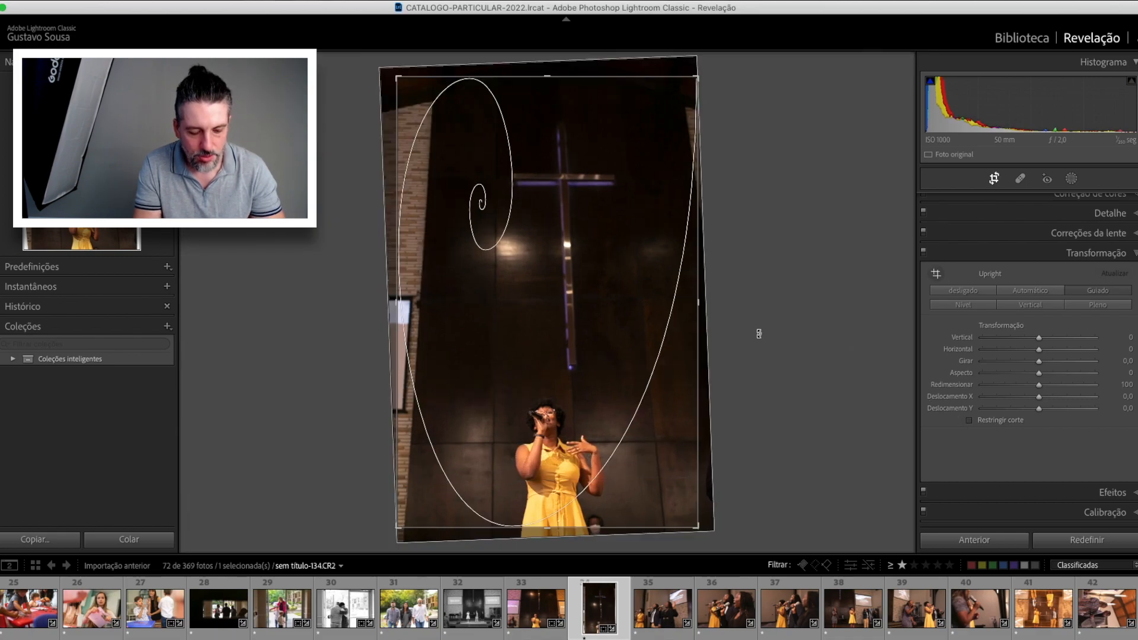
pyautogui.moveTo(545, 74); pyautogui.dragTo(543, 92)
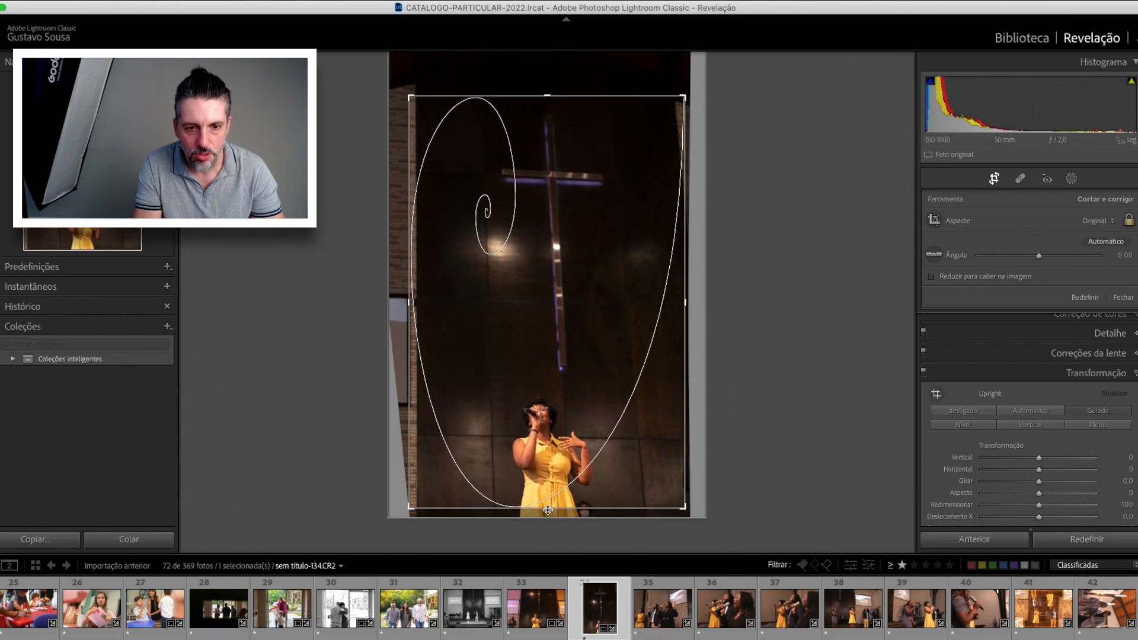
pyautogui.moveTo(410, 510); pyautogui.dragTo(414, 505)
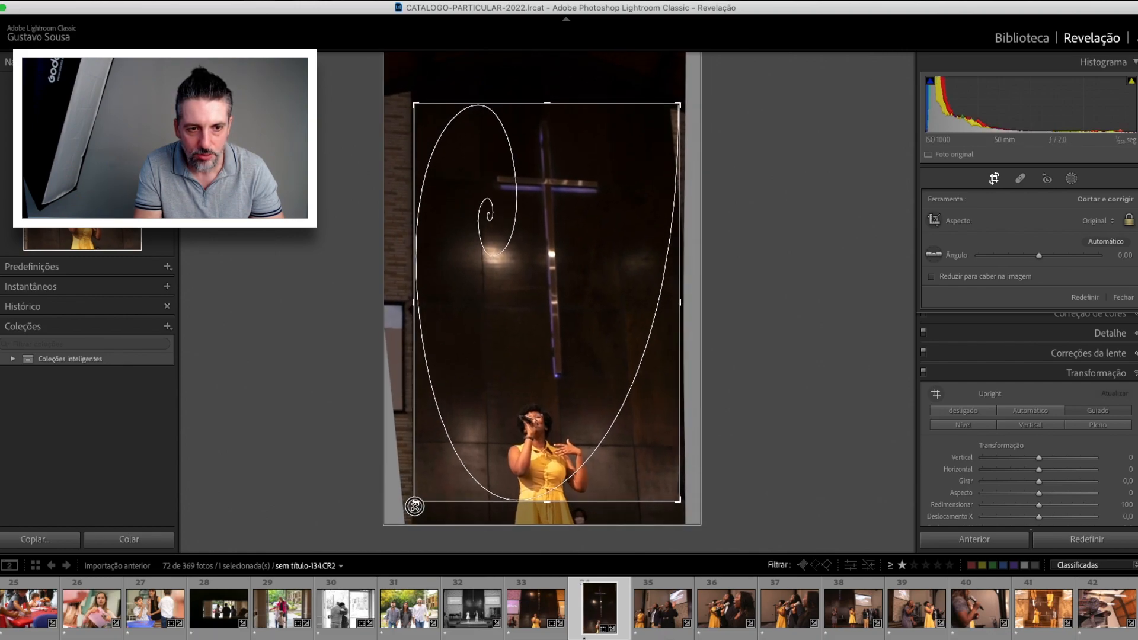
pyautogui.press('Return')
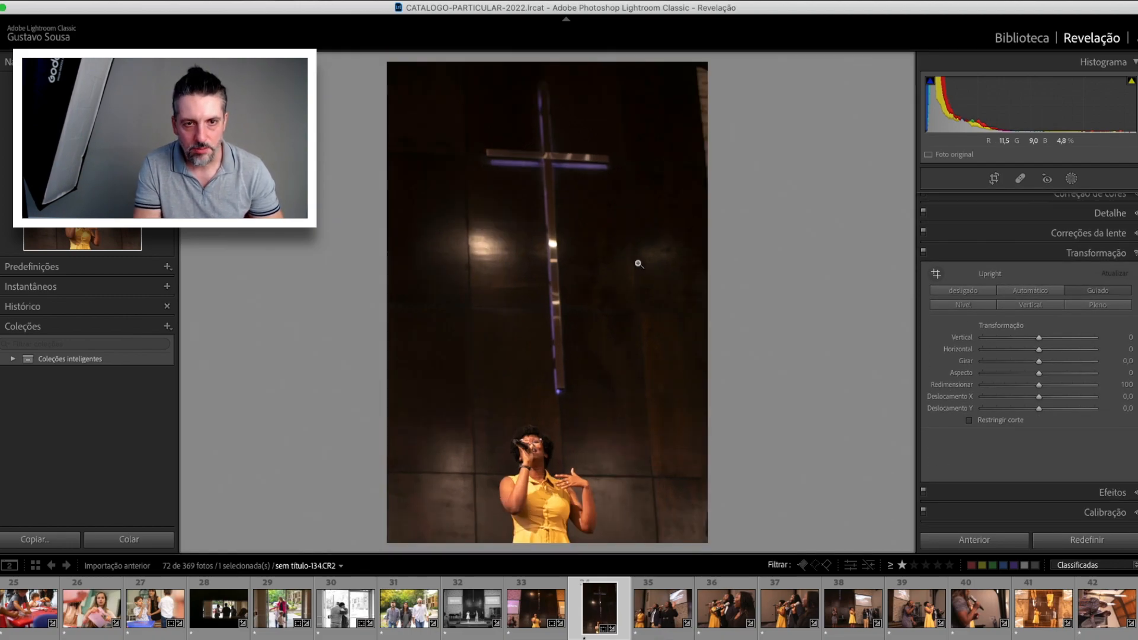
# Heal the bright strip at photo 34's upper-right edge from the dark wall beside the cross, and compare before and after
pyautogui.press('q')
pyautogui.moveTo(695, 62); pyautogui.dragTo(714, 169)
pyautogui.moveTo(543, 242)
pyautogui.mouseDown()
pyautogui.moveTo(464, 224)
pyautogui.moveTo(438, 173)
pyautogui.mouseUp()
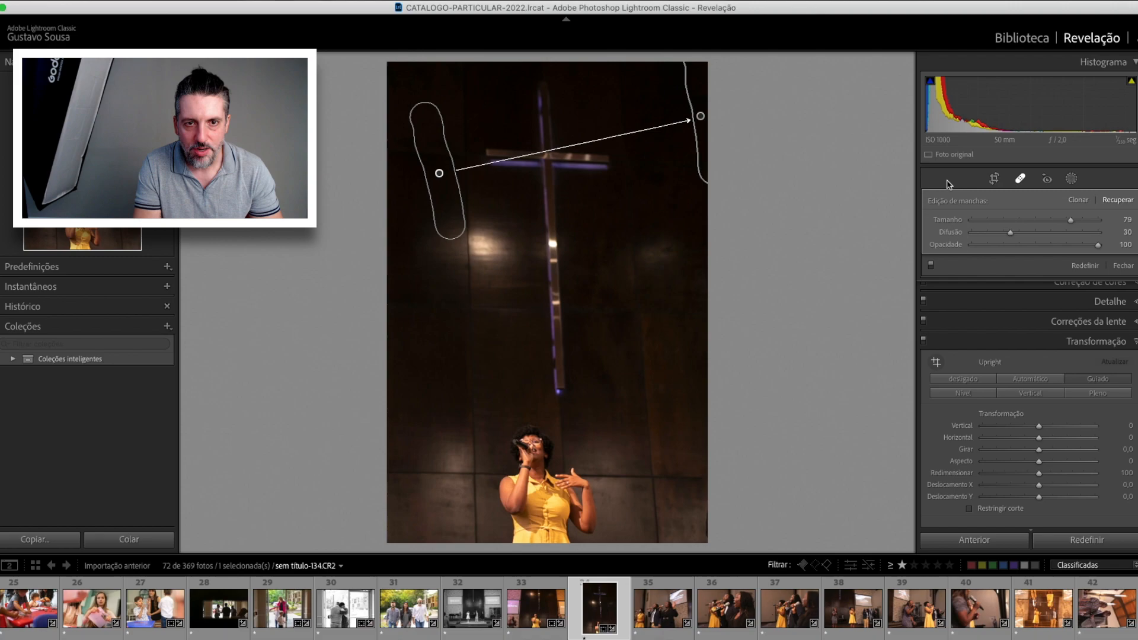
pyautogui.click(1020, 179)
pyautogui.press('\\')
pyautogui.press('\\')
pyautogui.press('\\')
pyautogui.press('\\')
pyautogui.press('\\')
pyautogui.press('\\')
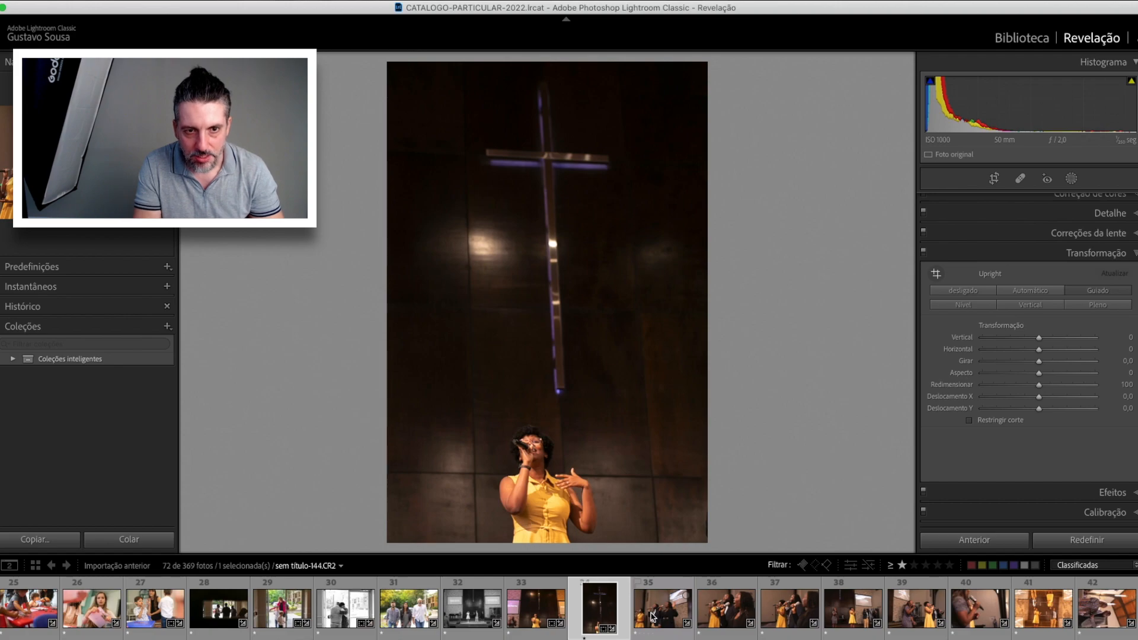
# Darken the right side of photo 34 with a linear gradient using Superexposição (Escurecer), with exposure at -1,83
pyautogui.press('m')
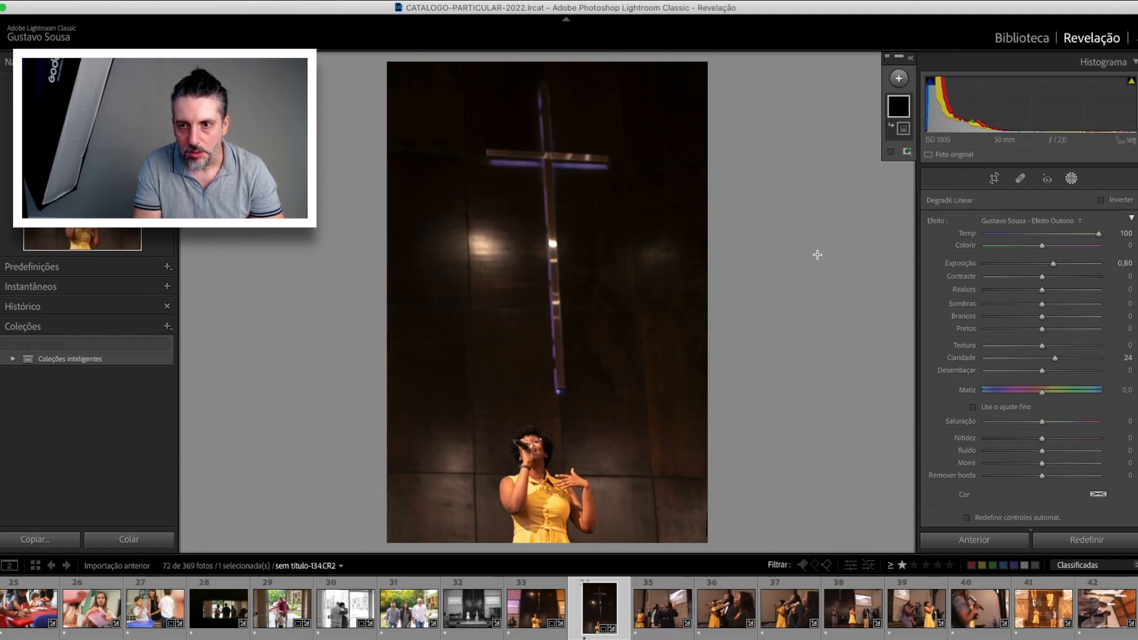
pyautogui.moveTo(702, 261); pyautogui.dragTo(574, 240)
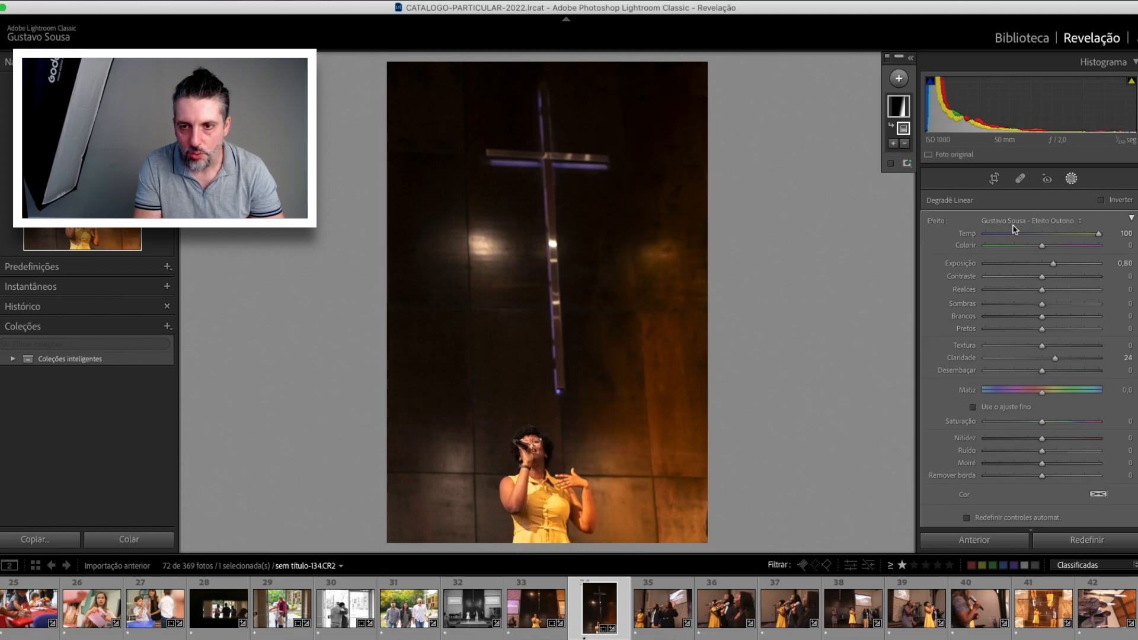
pyautogui.click(1015, 229)
pyautogui.click(1032, 478)
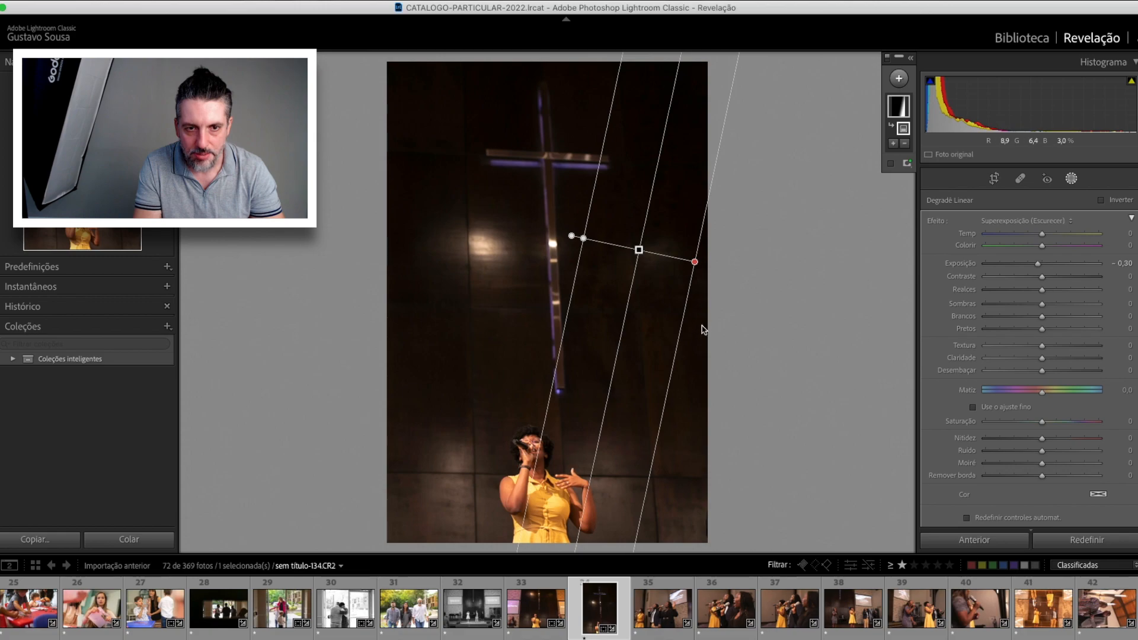
pyautogui.moveTo(637, 248); pyautogui.dragTo(676, 272)
pyautogui.moveTo(1040, 265); pyautogui.dragTo(1033, 267)
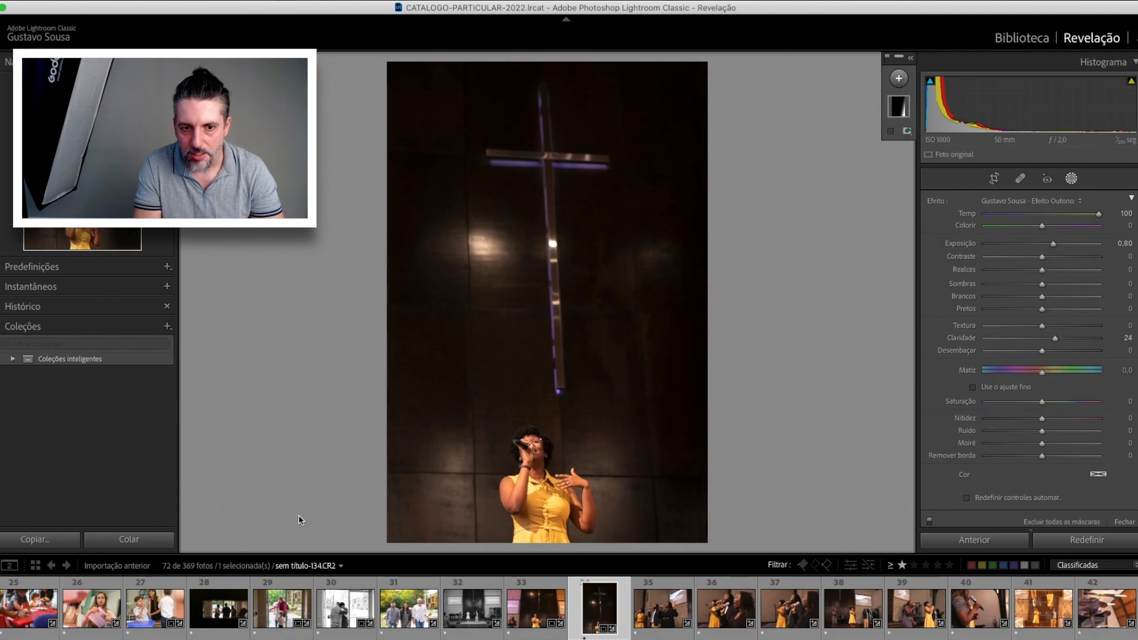
# Darken photo 34's lower-left wall with a second linear gradient using Superexposição (Escurecer), and compare the result with the original
pyautogui.moveTo(406, 443); pyautogui.dragTo(503, 391)
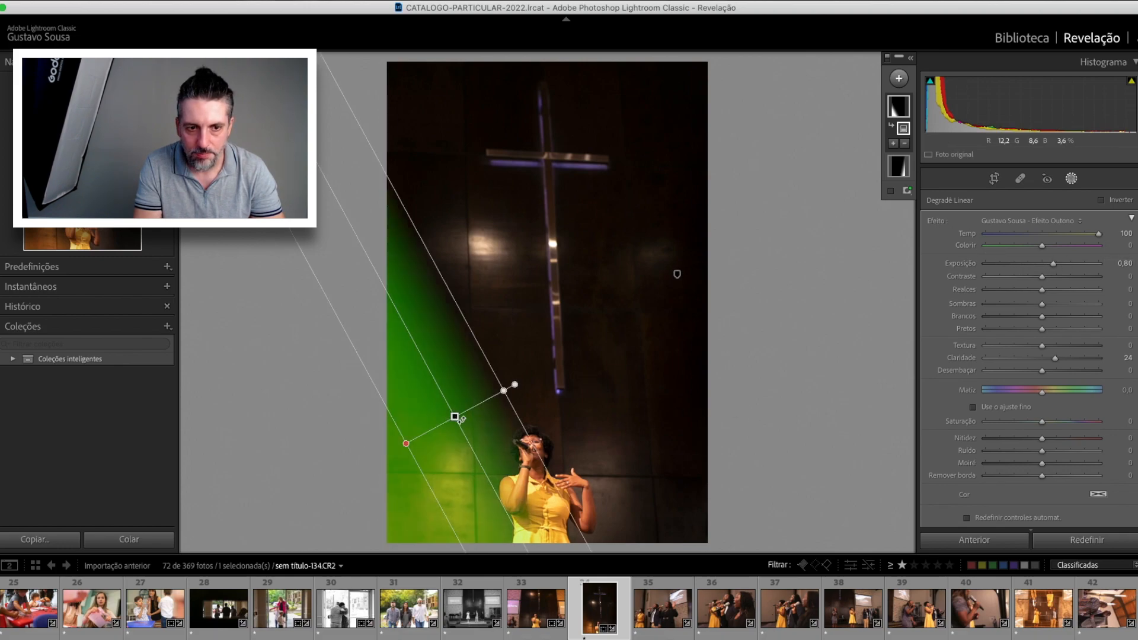
pyautogui.click(1034, 222)
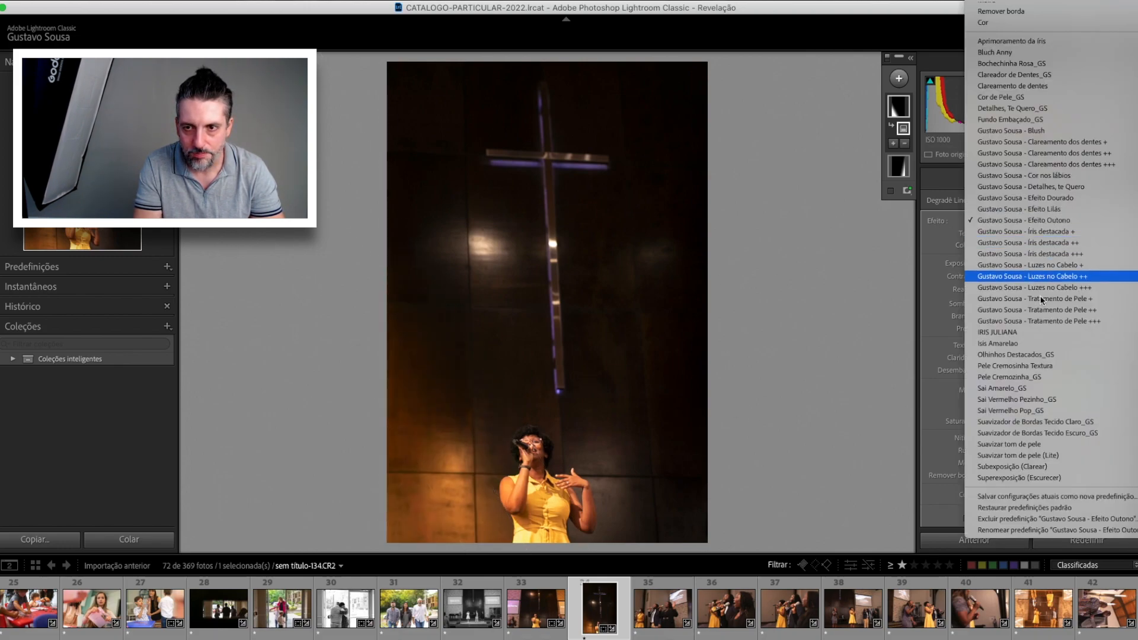
pyautogui.click(1065, 478)
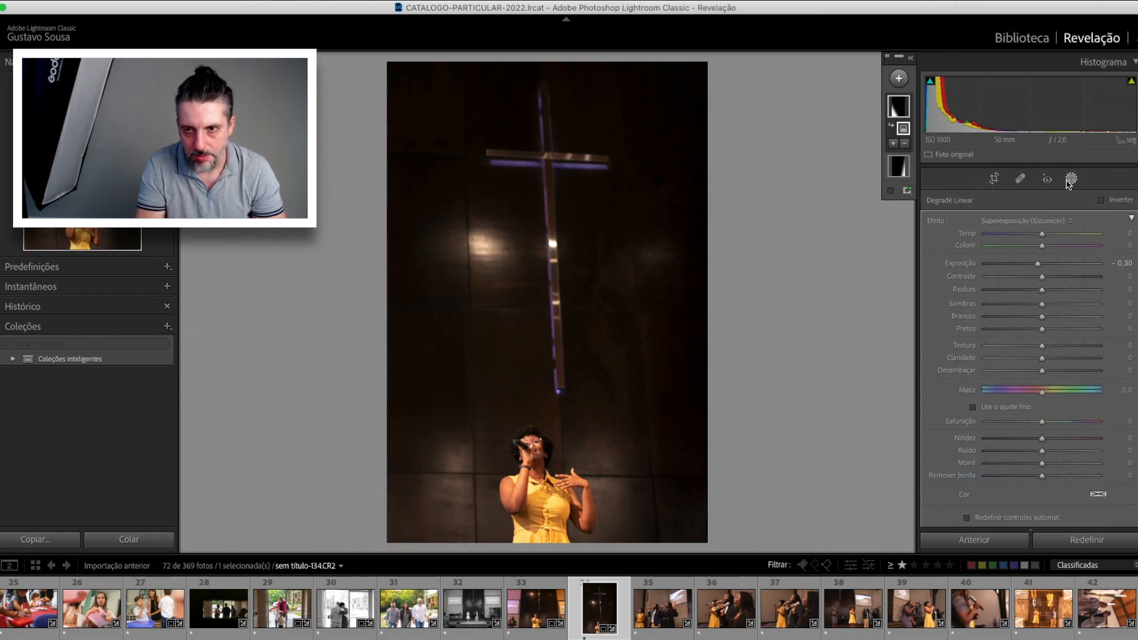
pyautogui.click(678, 274)
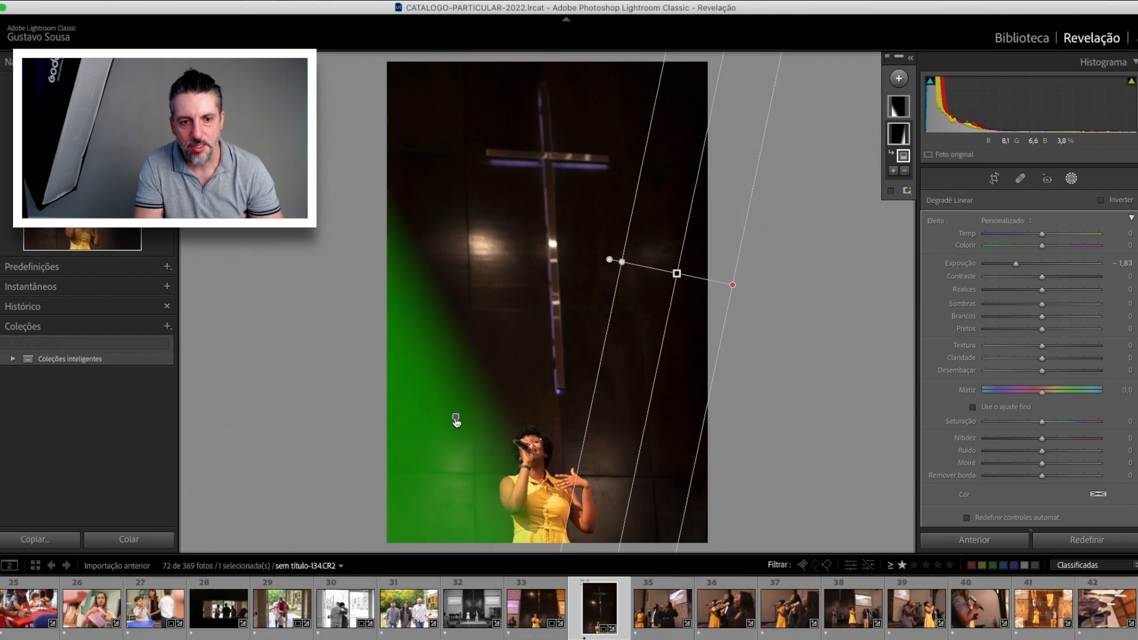
pyautogui.press('\\')
pyautogui.press('\\')
pyautogui.press('\\')
pyautogui.press('\\')
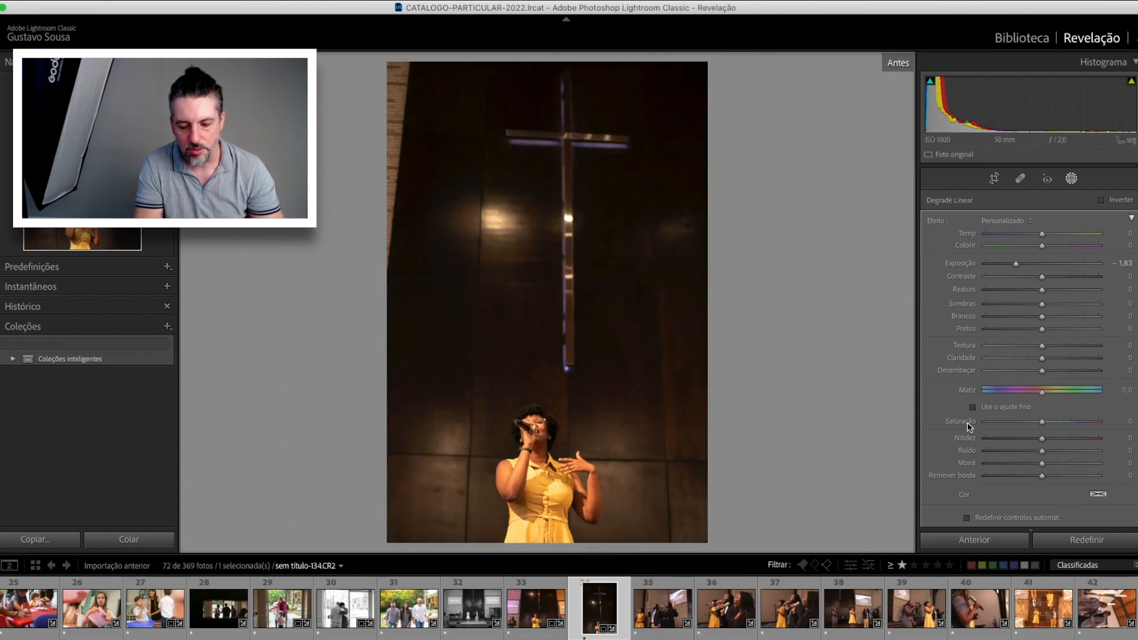
# Crop photo 35 tighter around the three singers, convert it to black and white, and check photo 32 for reference
pyautogui.click(650, 605)
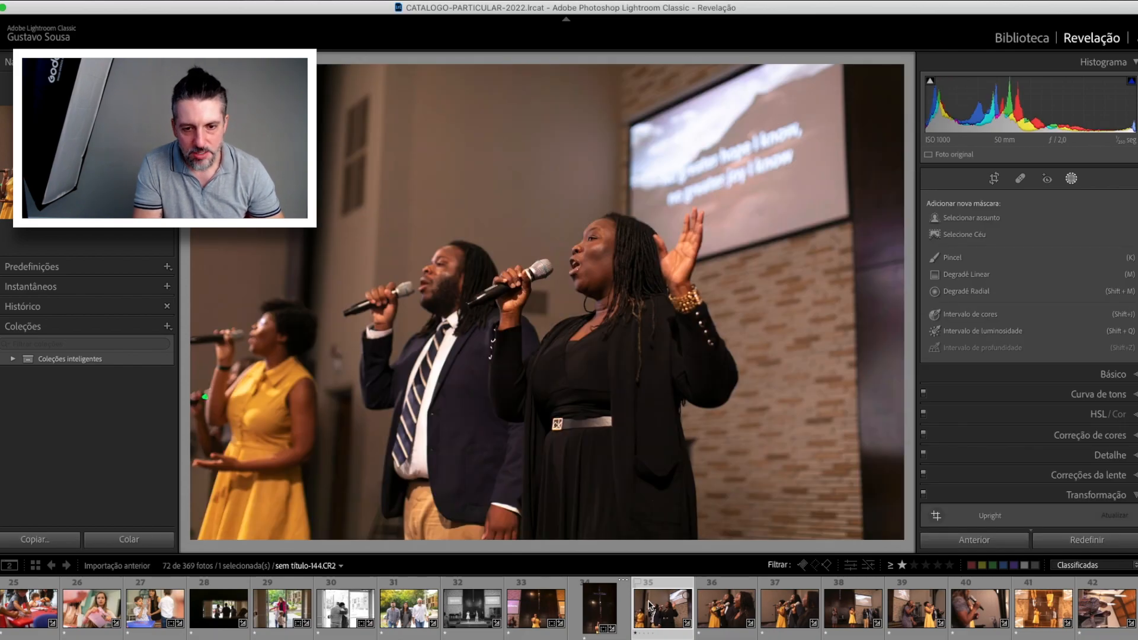
pyautogui.click(993, 179)
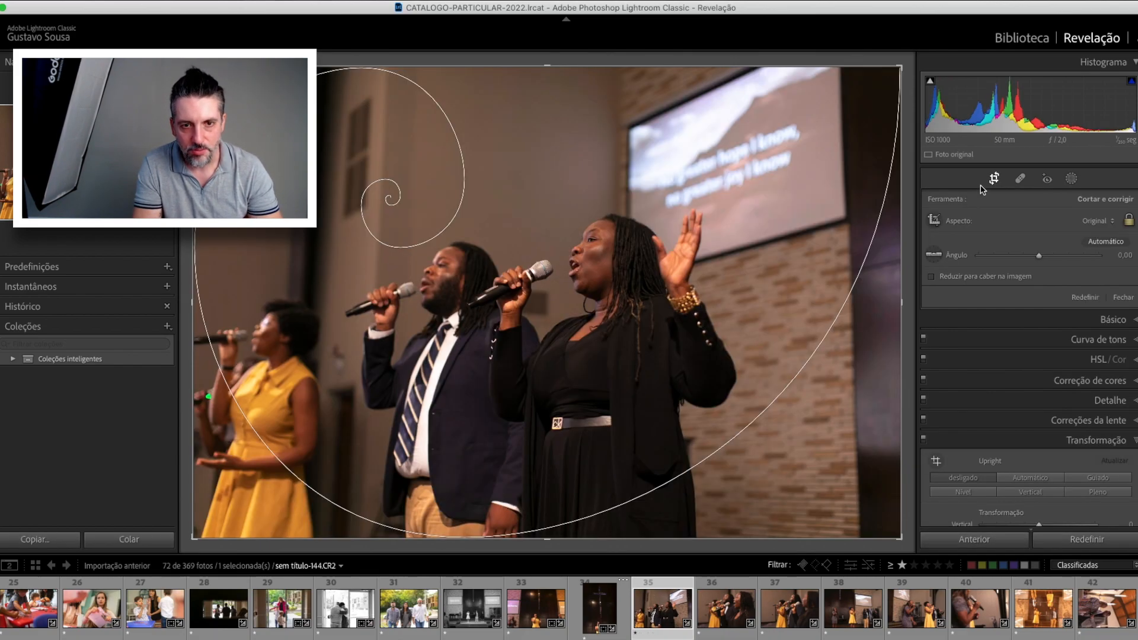
pyautogui.moveTo(902, 301); pyautogui.dragTo(826, 297)
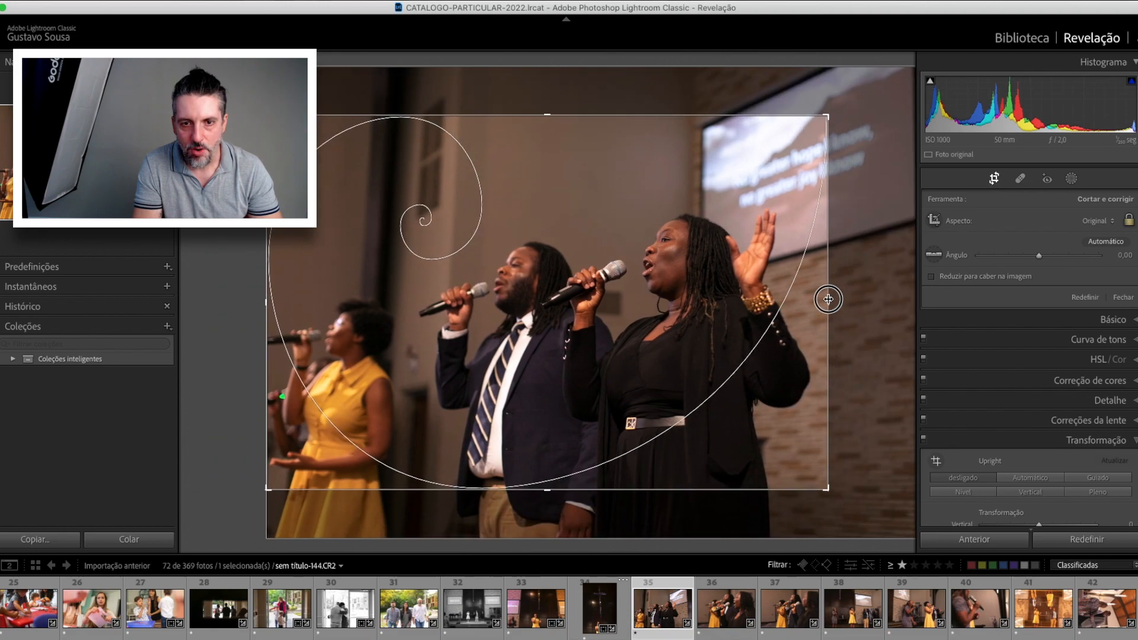
pyautogui.moveTo(751, 288); pyautogui.dragTo(751, 283)
pyautogui.press('Return')
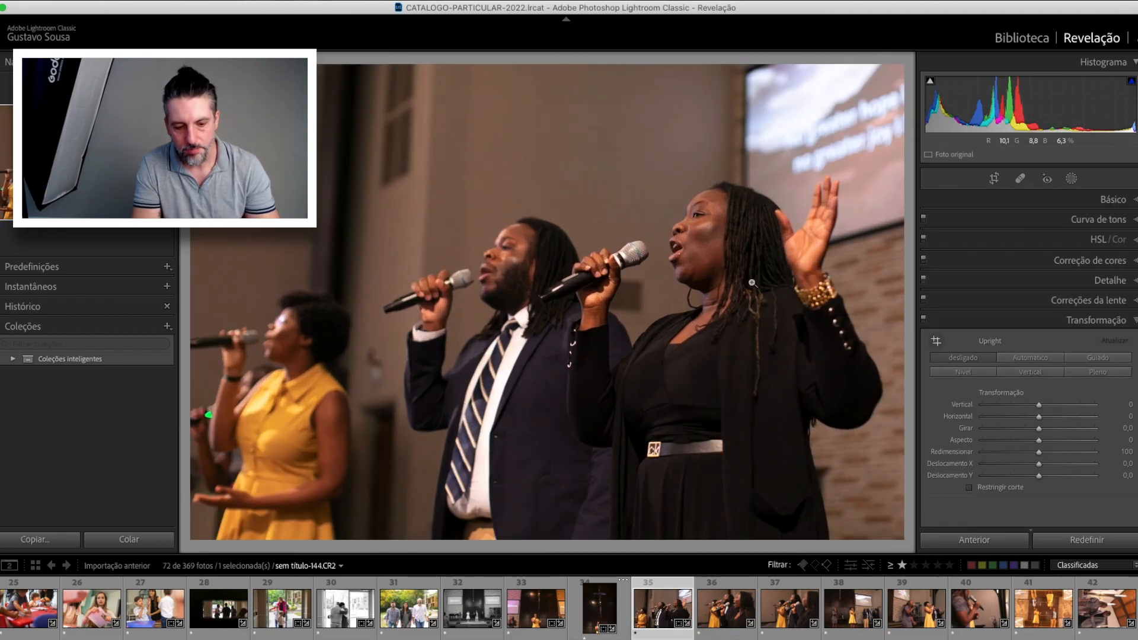
pyautogui.press('super+shift+v')
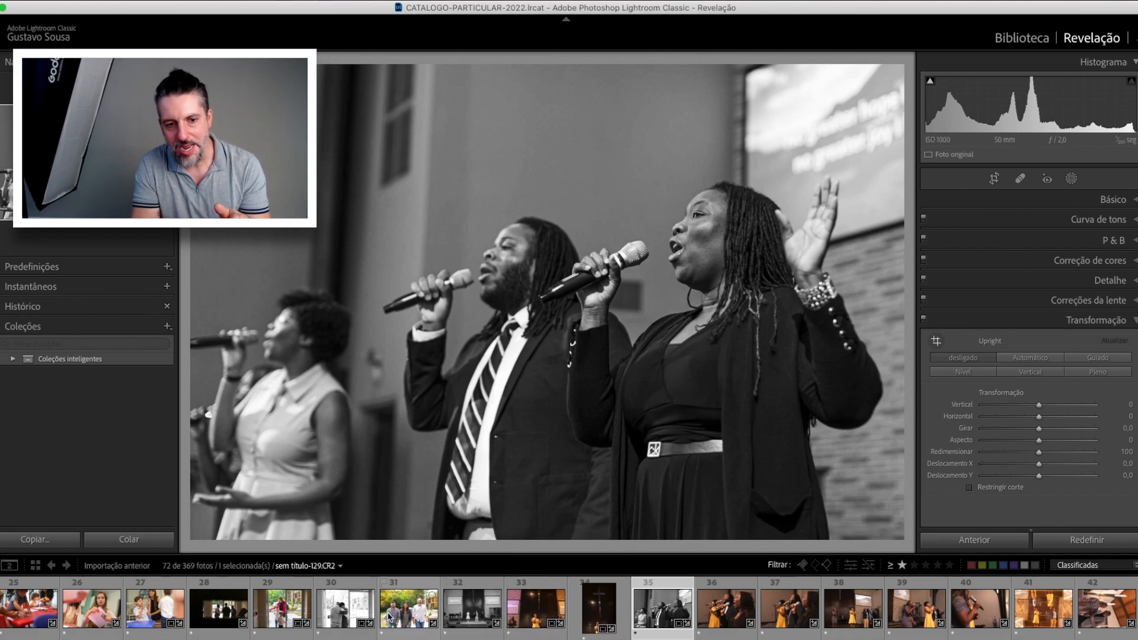
pyautogui.click(468, 616)
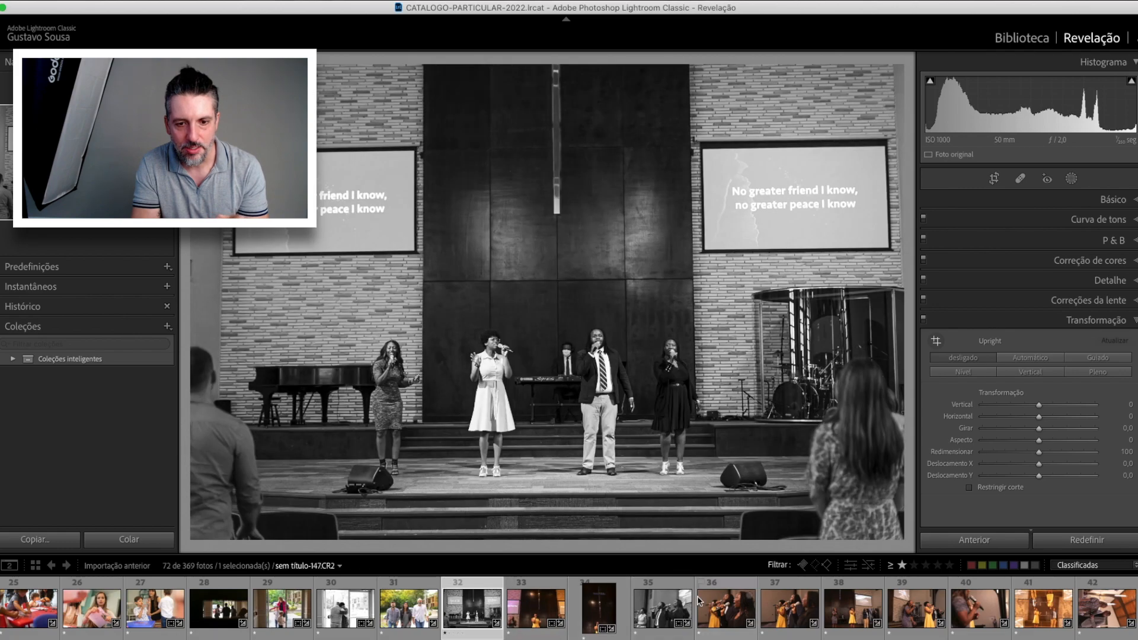
# Convert photo 36 to black and white and crop it tighter around the singer in the foreground
pyautogui.click(725, 615)
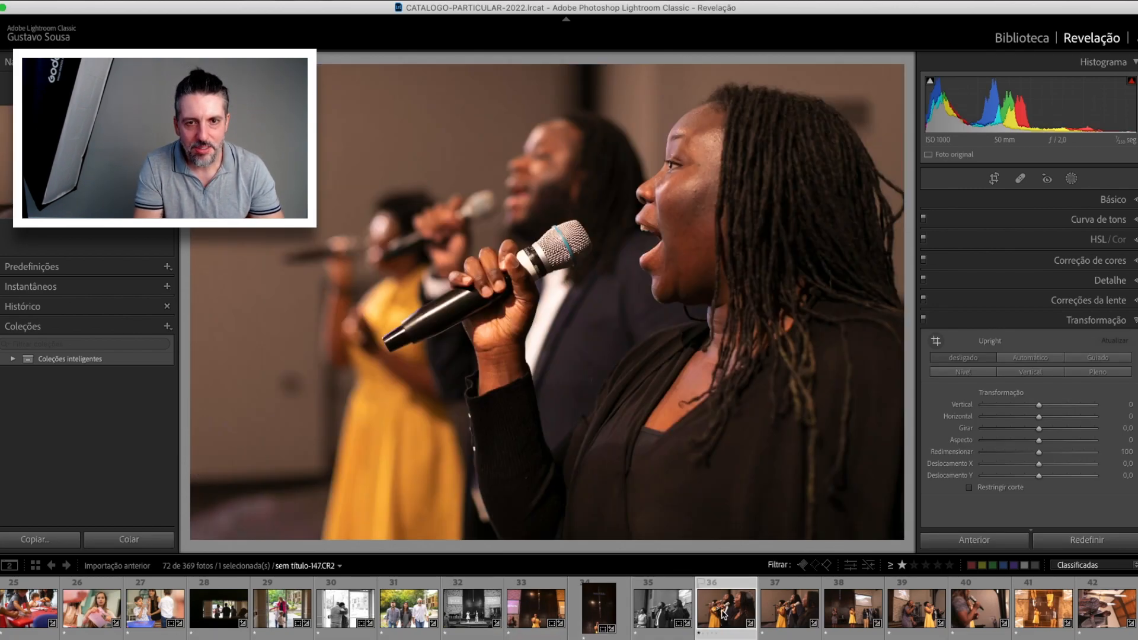
pyautogui.press('v')
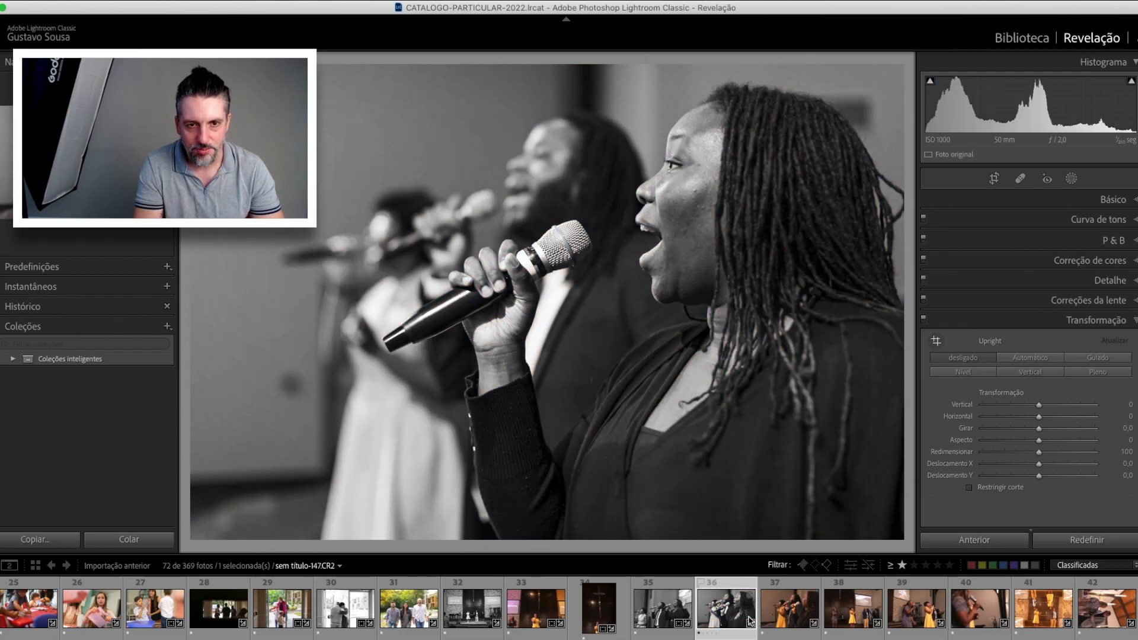
pyautogui.press('r')
pyautogui.moveTo(188, 295); pyautogui.dragTo(243, 302)
pyautogui.moveTo(338, 323); pyautogui.dragTo(336, 343)
pyautogui.press('Return')
# Crop photo 37 tighter around the three singers, trimming the empty wall beside the woman in yellow
pyautogui.click(782, 617)
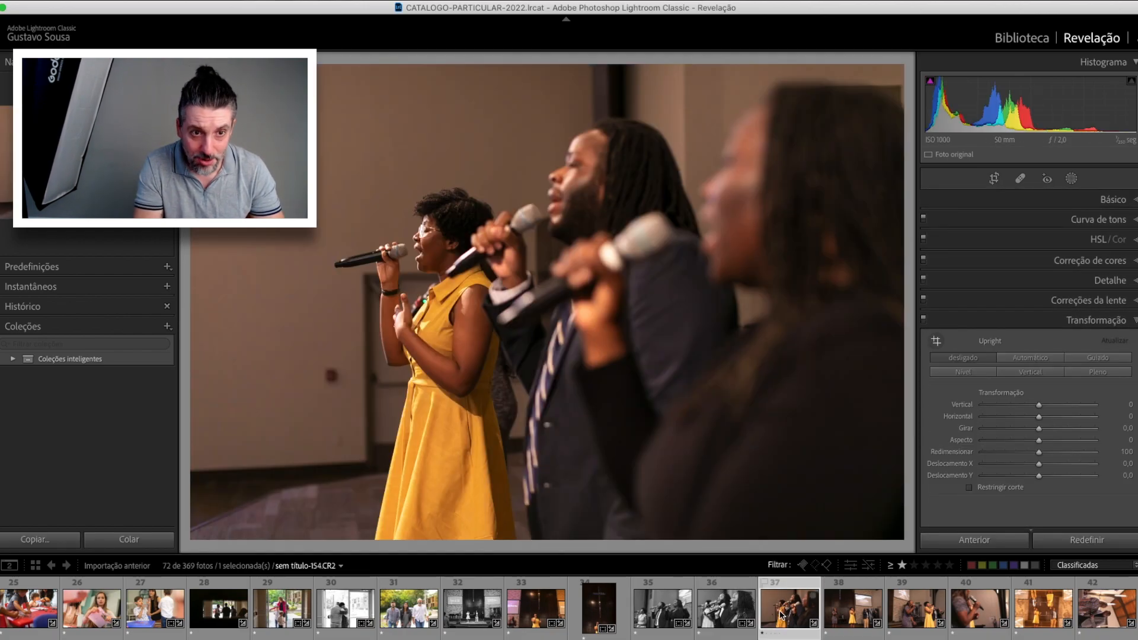
pyautogui.press('r')
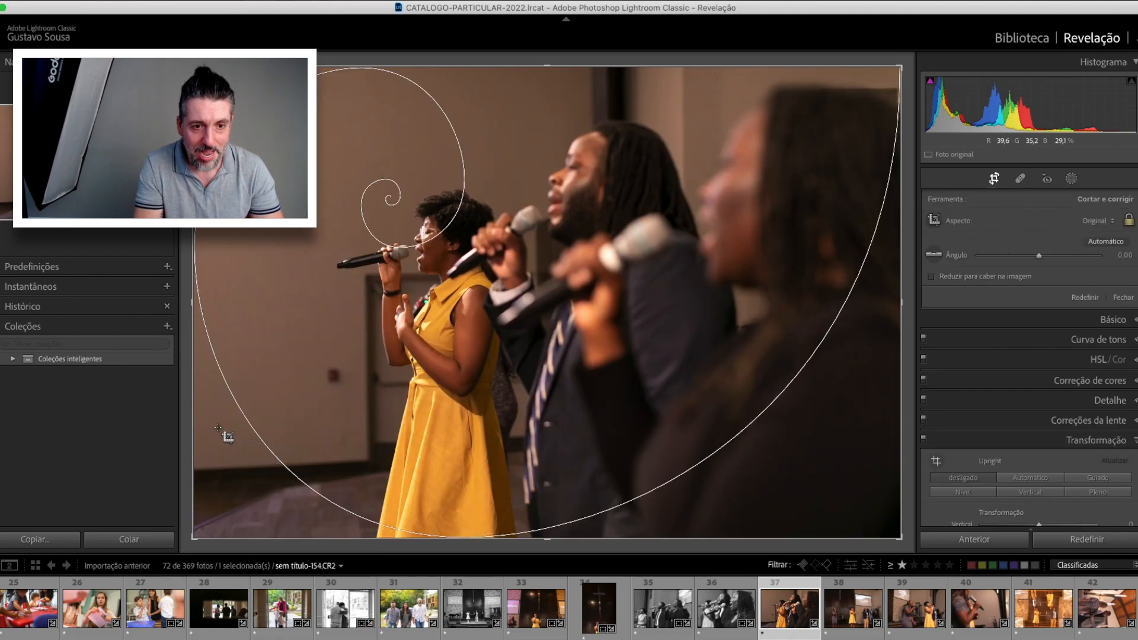
pyautogui.moveTo(191, 306); pyautogui.dragTo(247, 300)
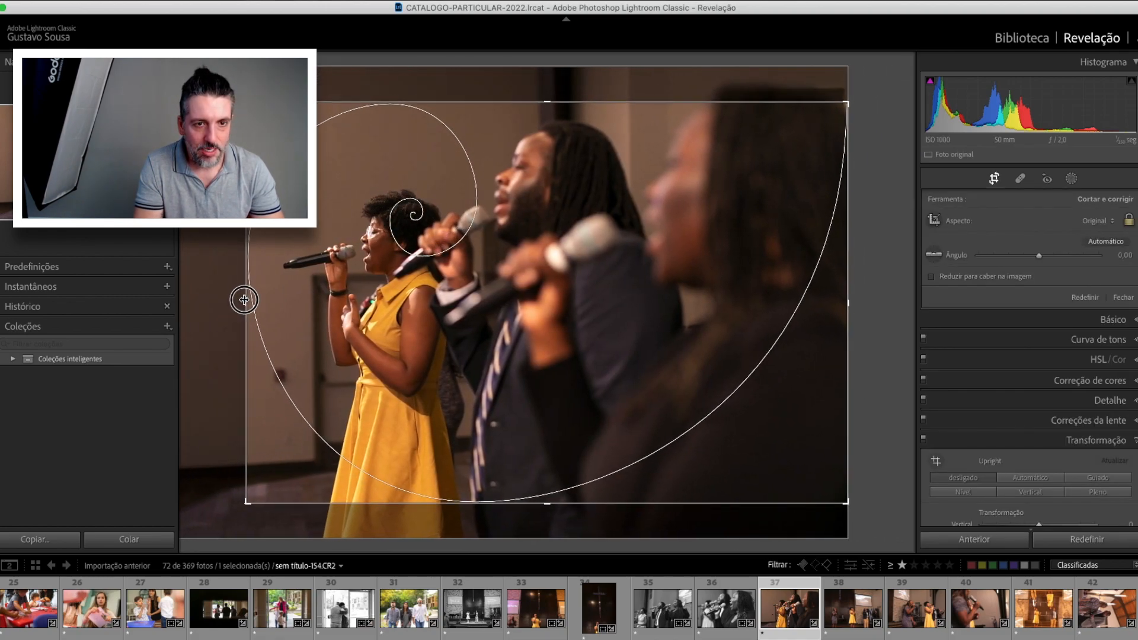
pyautogui.press('Return')
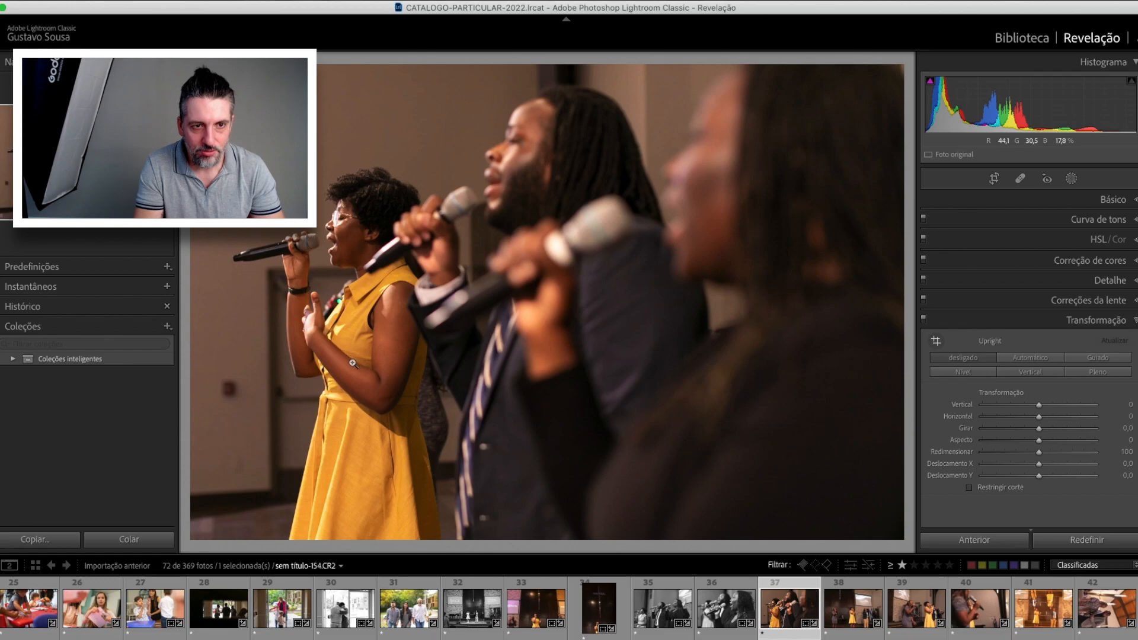
pyautogui.moveTo(346, 303); pyautogui.dragTo(380, 326)
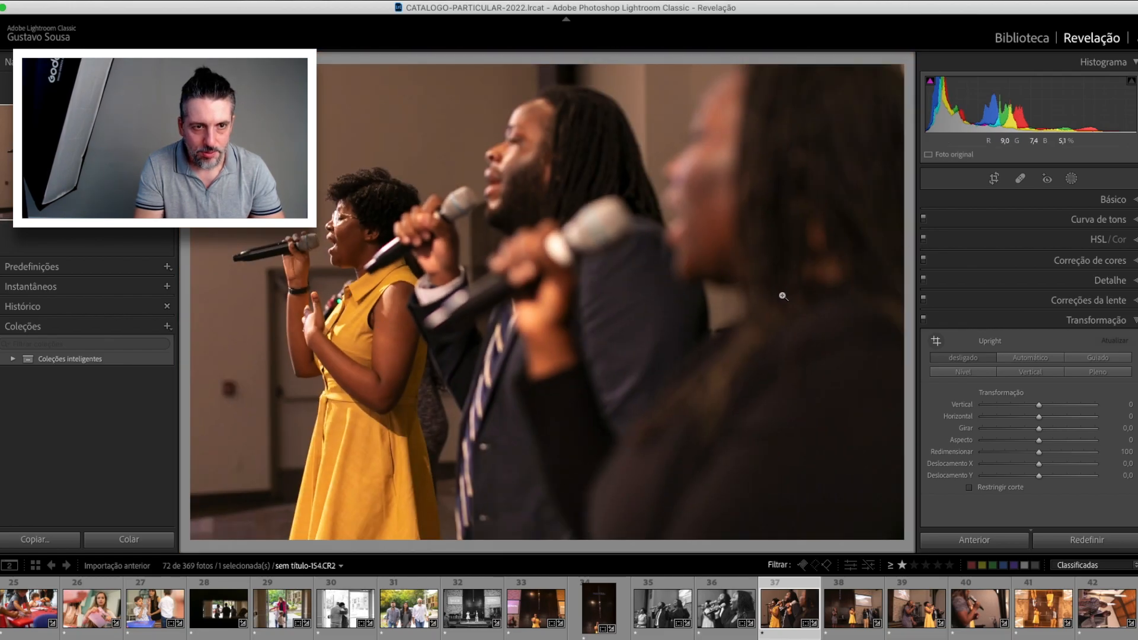
# Add an Efeito Outono linear gradient to photo 38 from the upper-right wall toward the singers, with Temp at 40
pyautogui.click(851, 612)
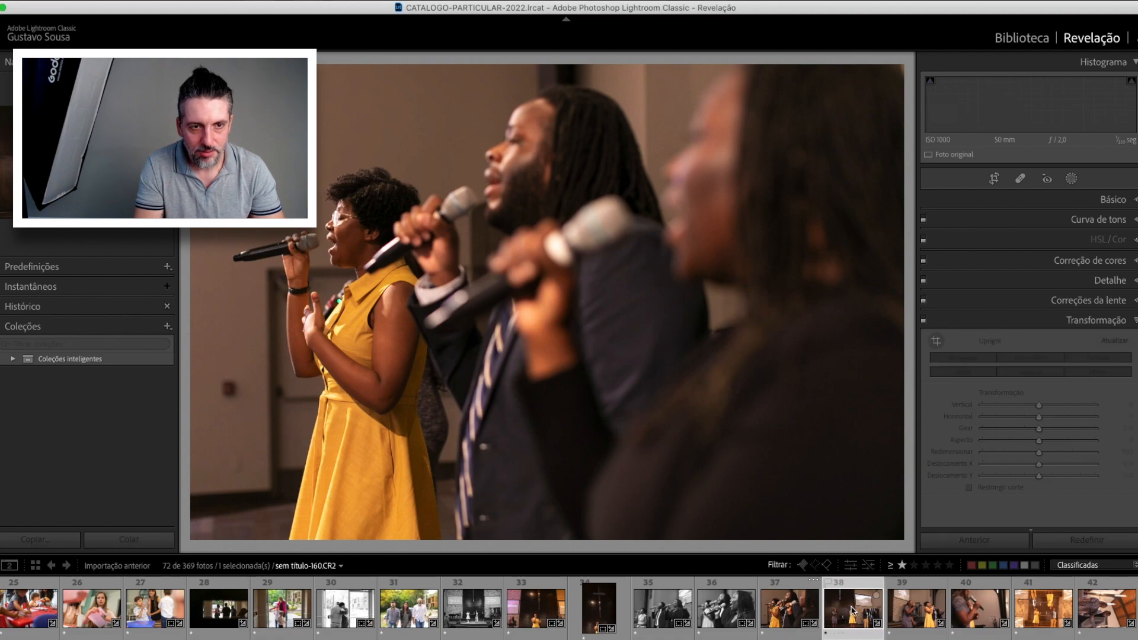
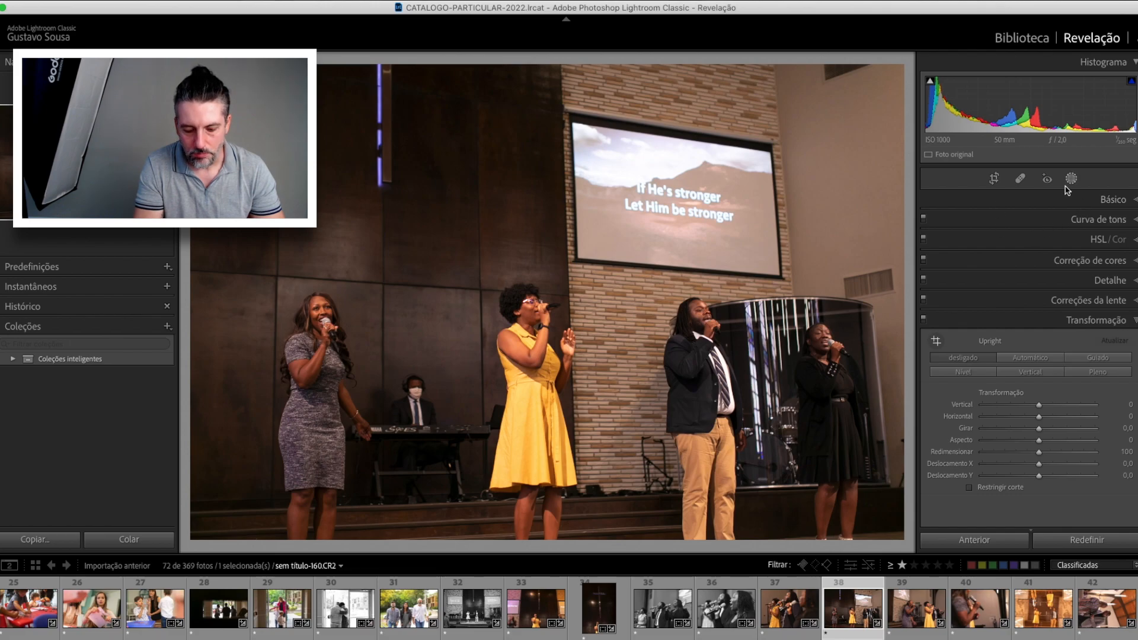
pyautogui.press('m')
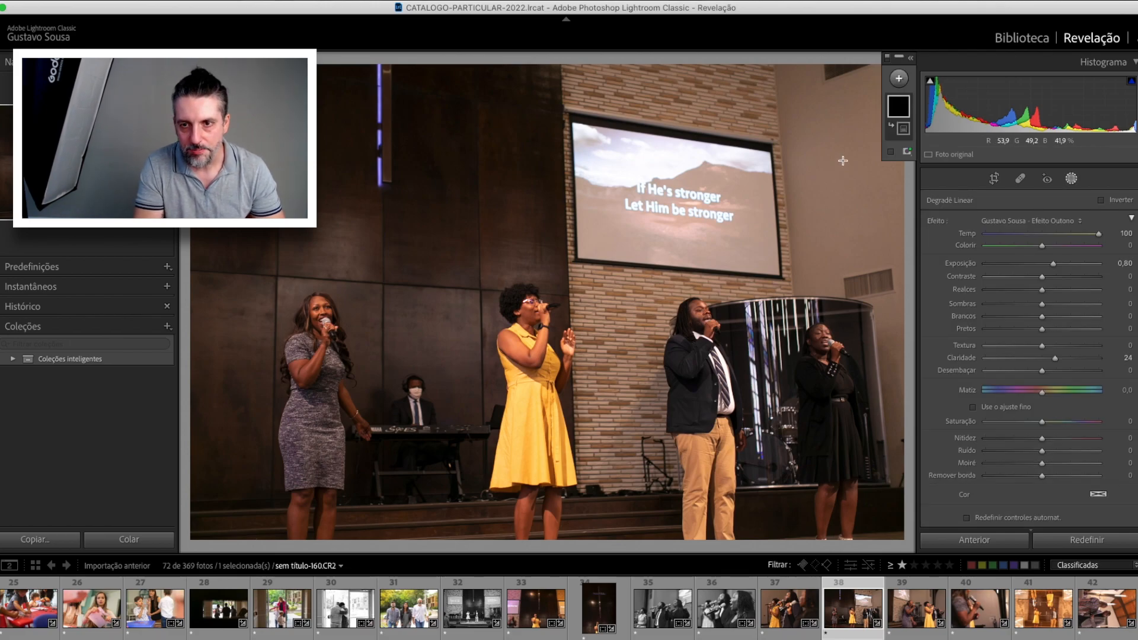
pyautogui.moveTo(769, 148); pyautogui.dragTo(688, 358)
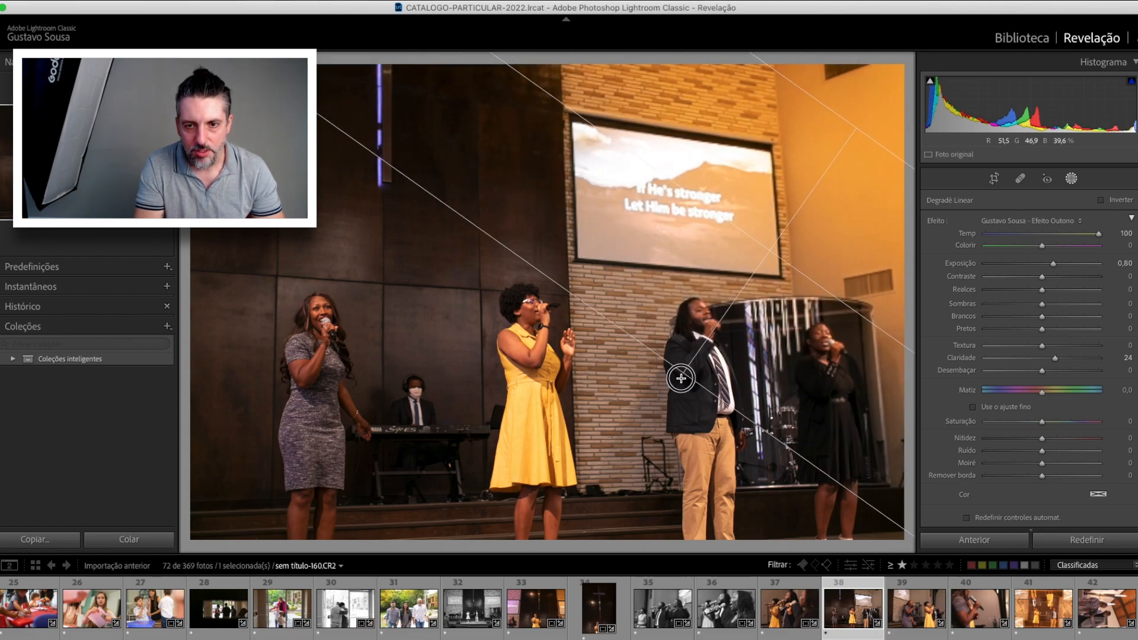
pyautogui.moveTo(1100, 235); pyautogui.dragTo(1066, 239)
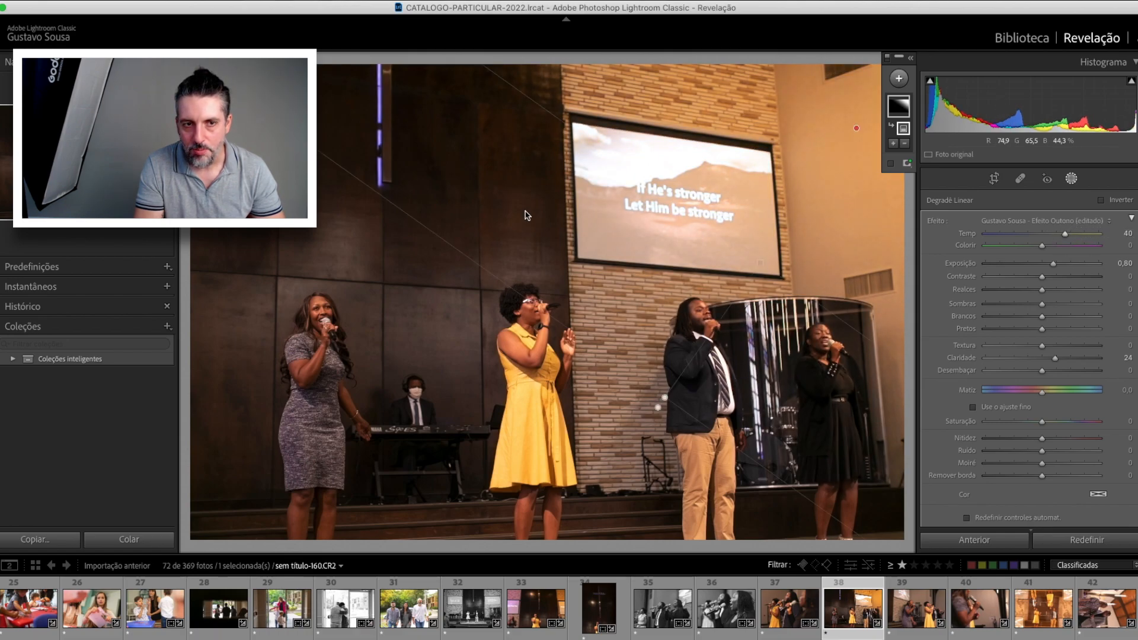
# Add a second Efeito Outono linear gradient to photo 38 from the upper-left wall toward the woman in yellow, with Temp 2 and Colorir 100
pyautogui.press('super+z')
pyautogui.moveTo(351, 191); pyautogui.dragTo(459, 281)
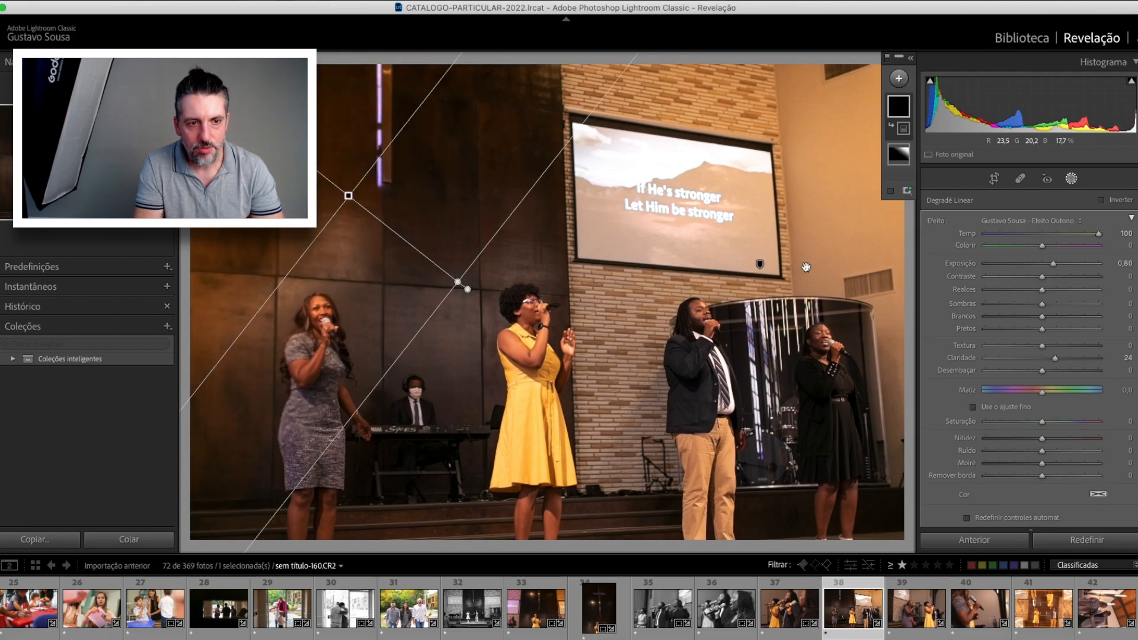
pyautogui.click(1043, 234)
pyautogui.moveTo(1079, 245); pyautogui.dragTo(1112, 247)
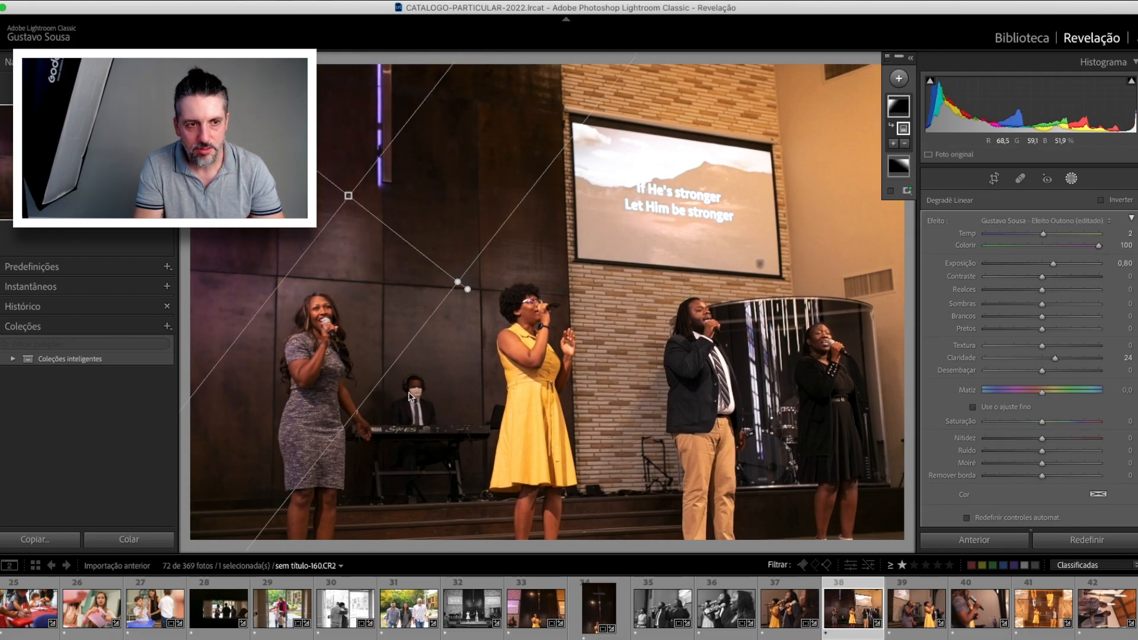
# Add an Efeito Outono linear gradient to photo 39 from the upper-right wall toward the singers, reducing its Temp
pyautogui.click(923, 620)
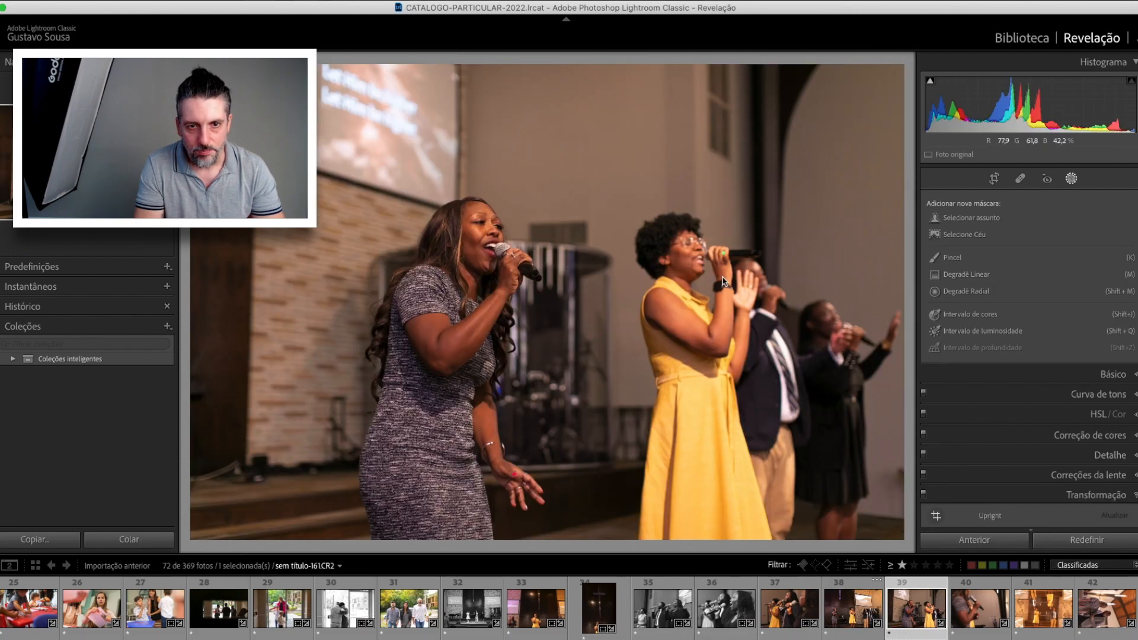
pyautogui.moveTo(829, 140)
pyautogui.mouseDown()
pyautogui.moveTo(737, 218)
pyautogui.moveTo(613, 273)
pyautogui.mouseUp()
pyautogui.moveTo(1098, 234); pyautogui.dragTo(1078, 233)
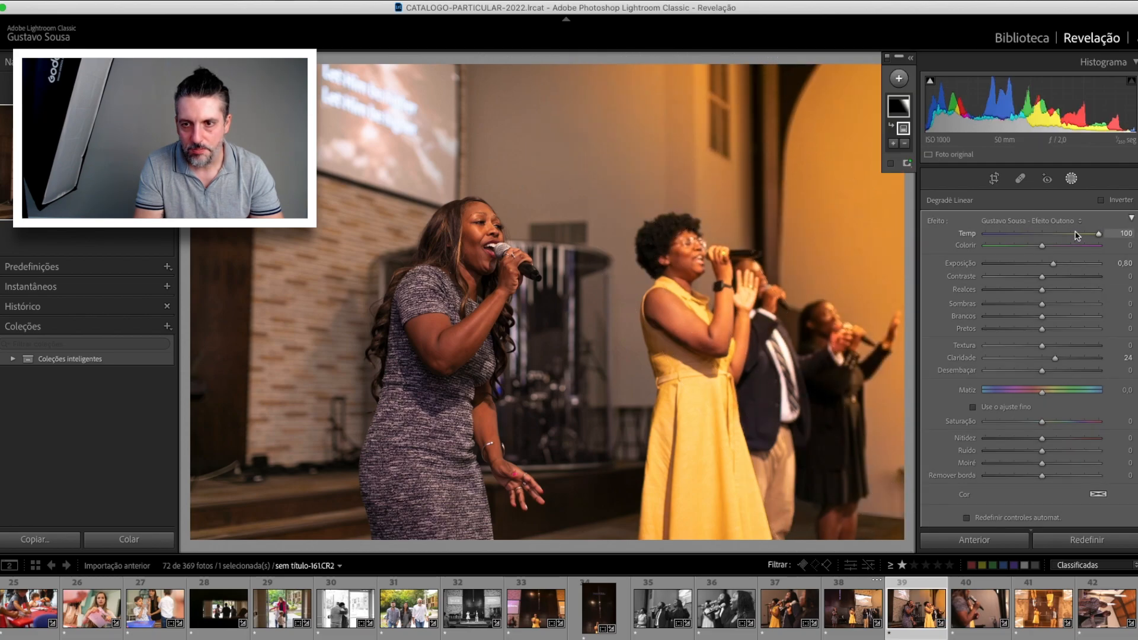
# Add a second linear gradient to photo 39 from the upper-left screen toward the front singer, with Temp 7 and Colorir 77
pyautogui.press('Right')
pyautogui.press('m')
pyautogui.moveTo(255, 145); pyautogui.dragTo(558, 271)
pyautogui.click(1046, 235)
pyautogui.click(1091, 247)
pyautogui.moveTo(1093, 247); pyautogui.dragTo(1133, 252)
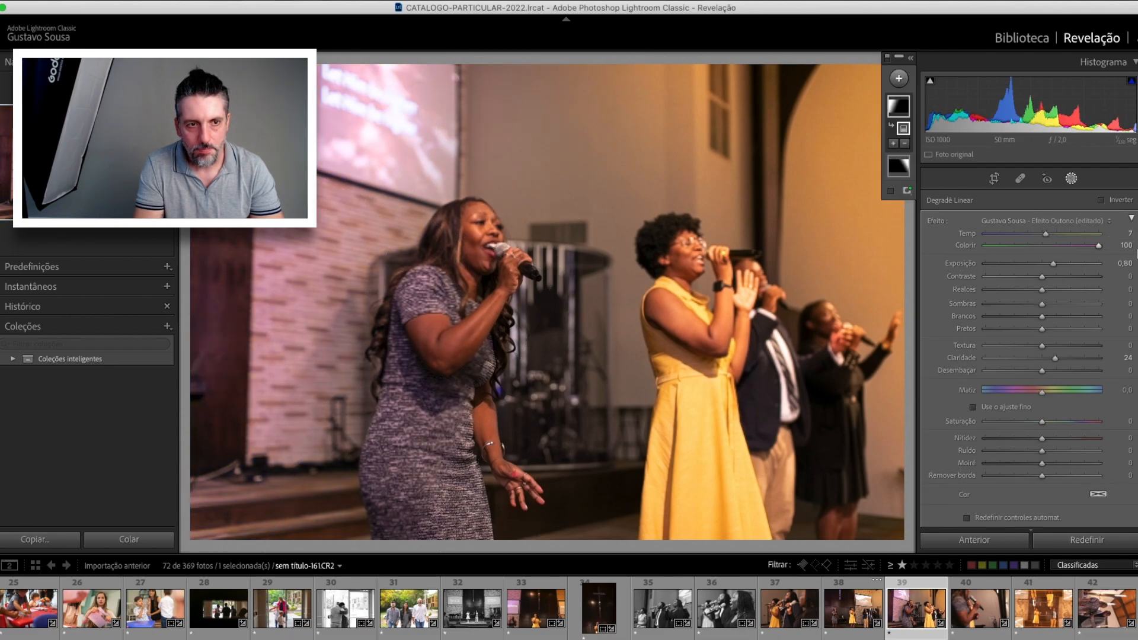
pyautogui.moveTo(1094, 248); pyautogui.dragTo(1086, 251)
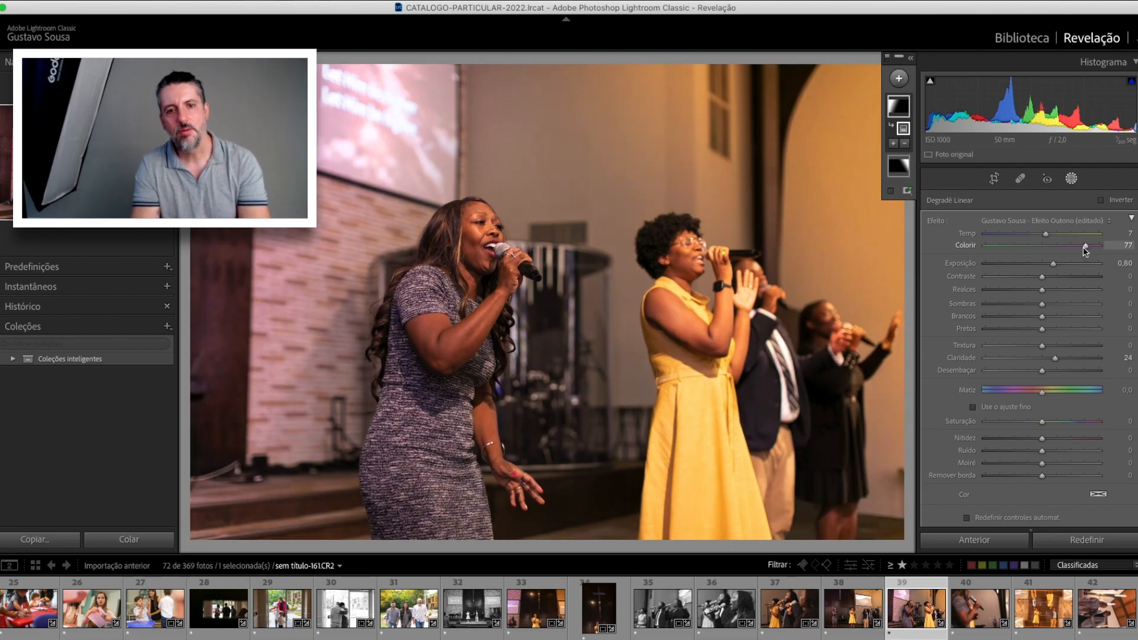
# Crop photo 40 tighter, trimming the dark edge beside the wall and keeping the smiling singer behind the microphone in frame
pyautogui.click(984, 616)
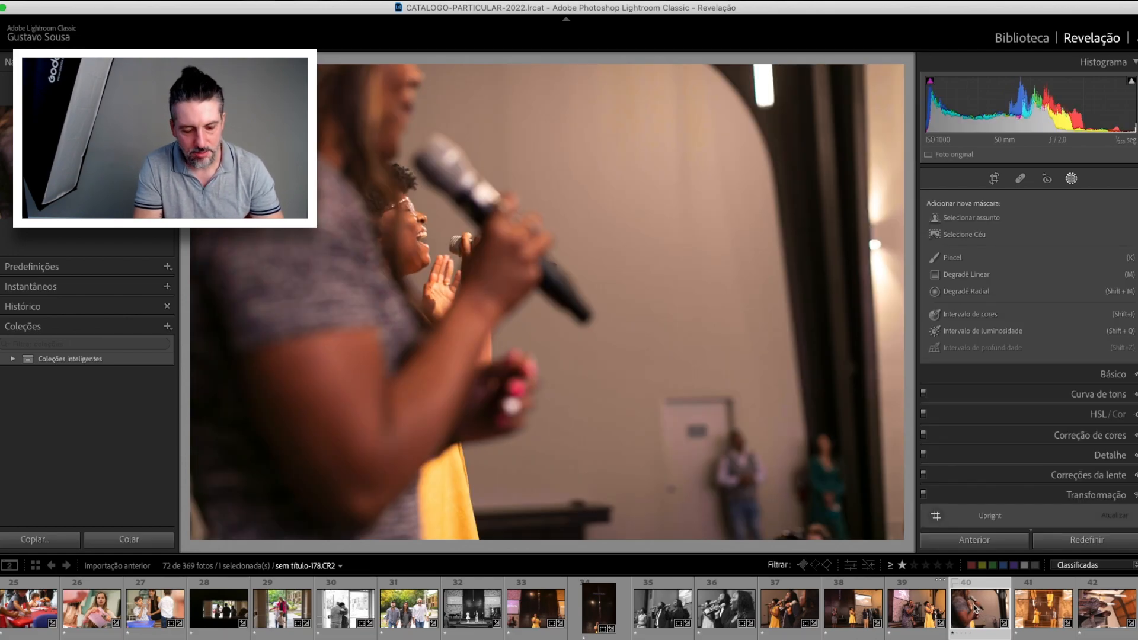
pyautogui.press('t')
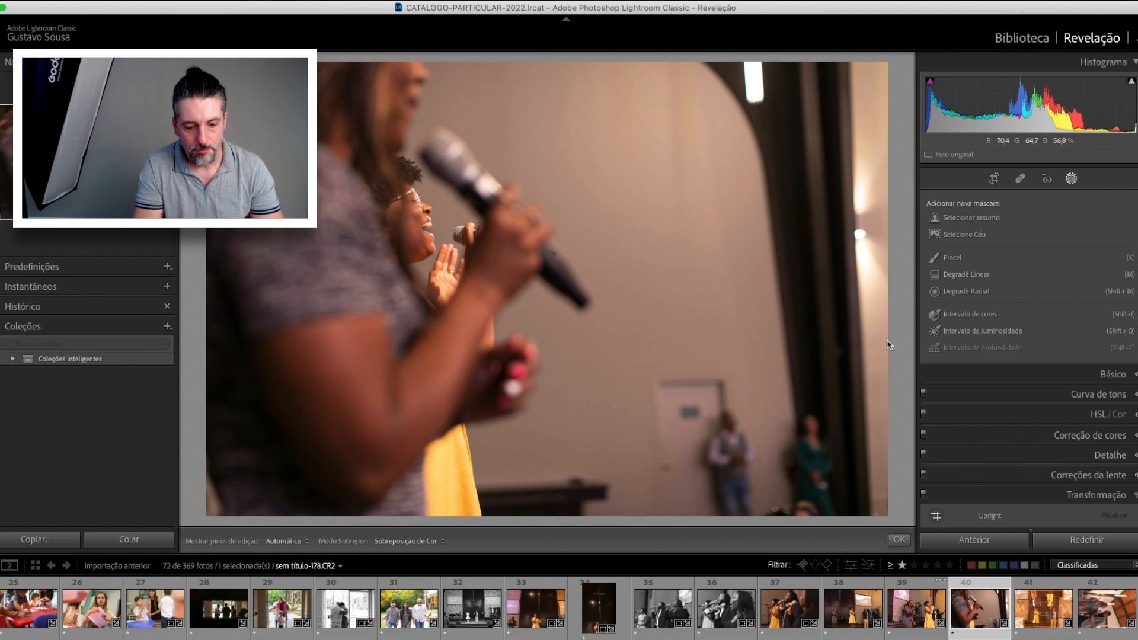
pyautogui.press('r')
pyautogui.moveTo(885, 290); pyautogui.dragTo(859, 287)
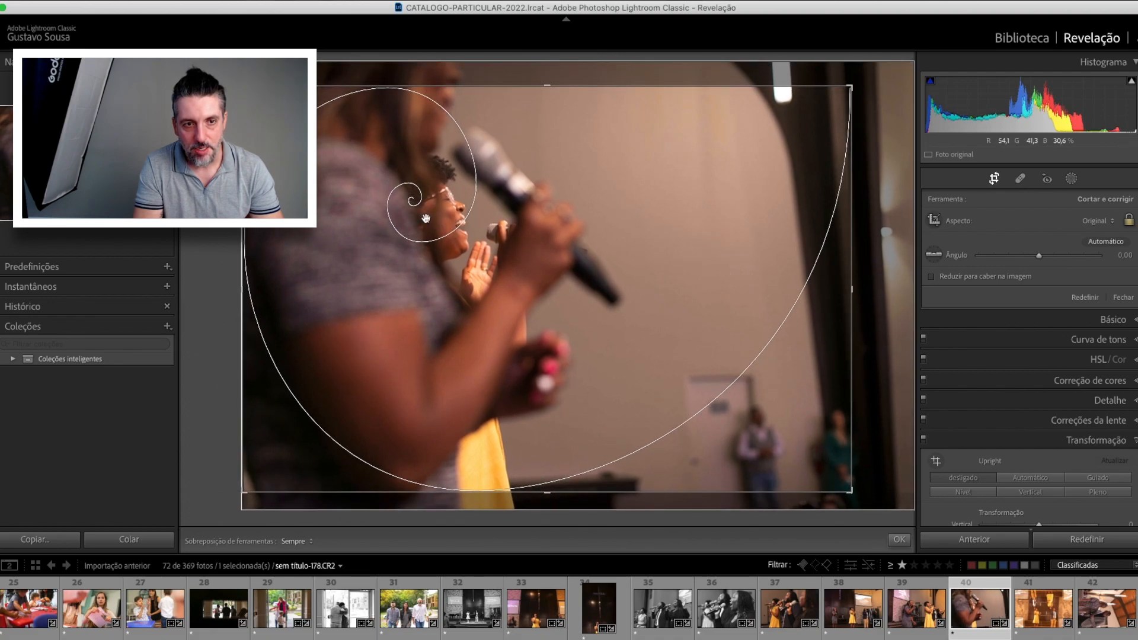
pyautogui.press('Return')
# Compare the crop guide overlays on photo 40, including aspect ratios, triangles, thirds and golden spiral orientations, against the smiling singer's face
pyautogui.press('r')
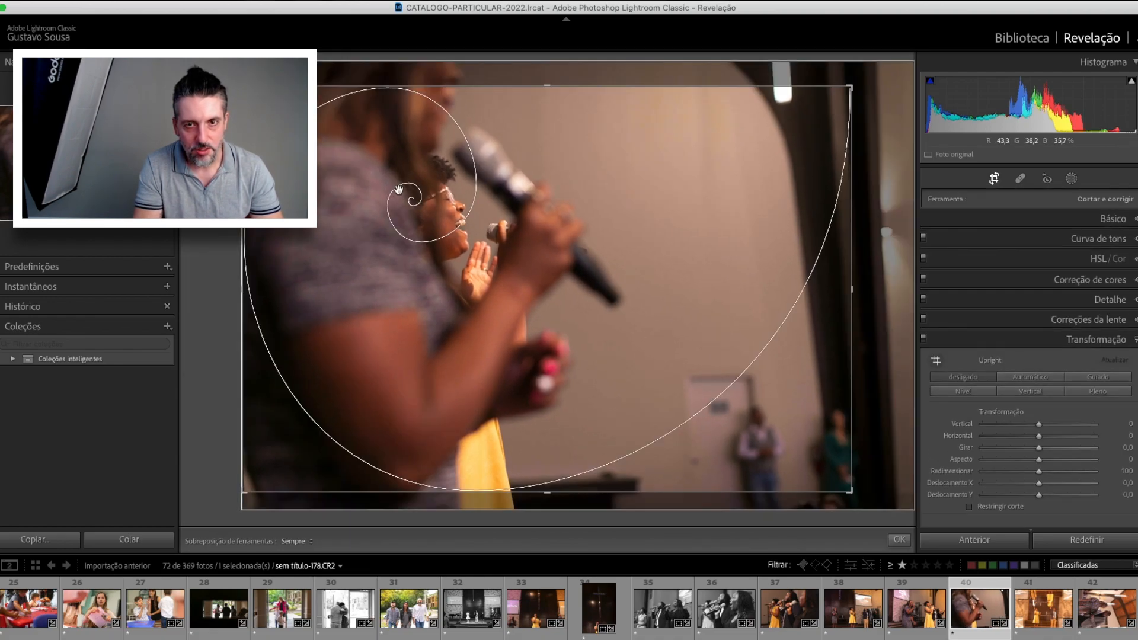
pyautogui.hotkey('shift', 'o')
pyautogui.hotkey('shift', 'o')
pyautogui.hotkey('shift', 'o')
pyautogui.hotkey('shift', 'o')
pyautogui.hotkey('shift', 'o')
pyautogui.press('o')
pyautogui.press('o')
pyautogui.press('o')
pyautogui.press('o')
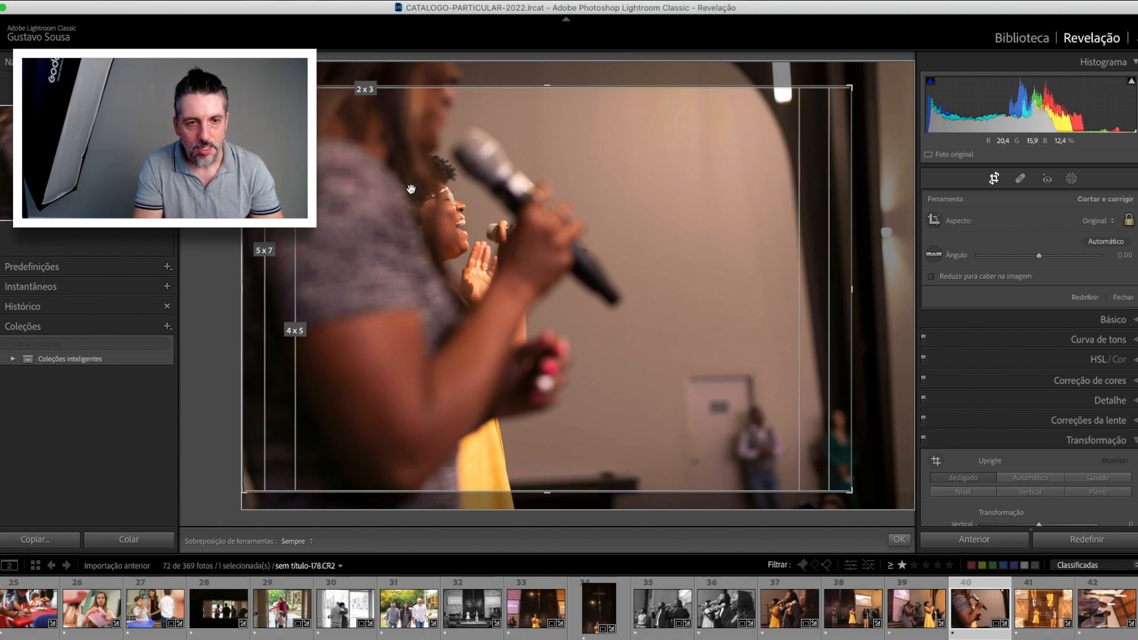
pyautogui.press('o')
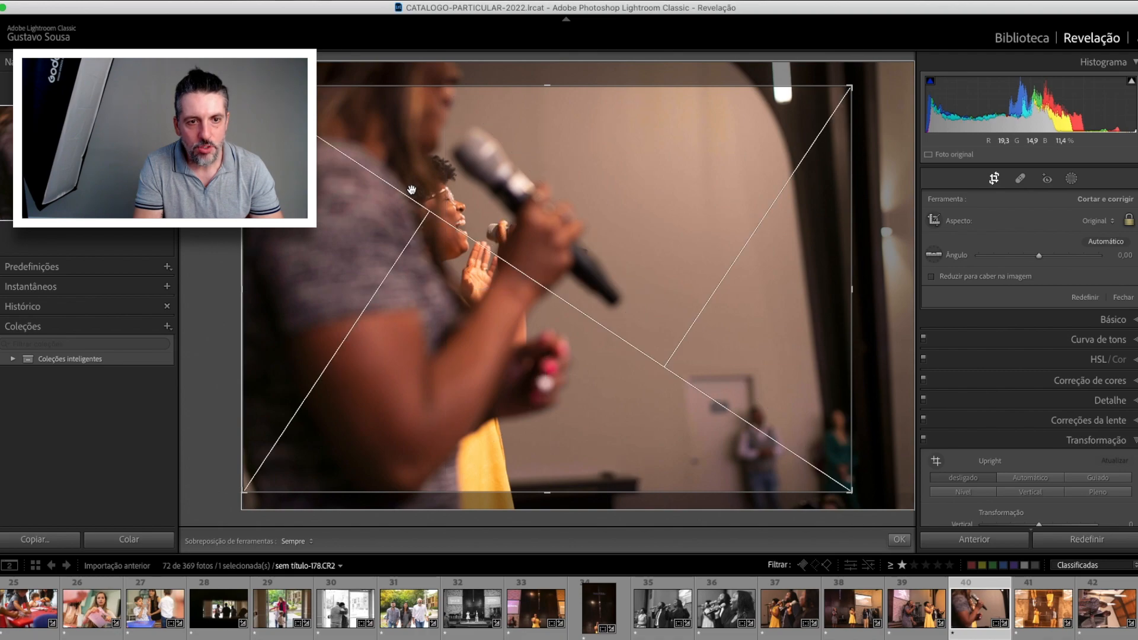
pyautogui.press('o')
pyautogui.press('o')
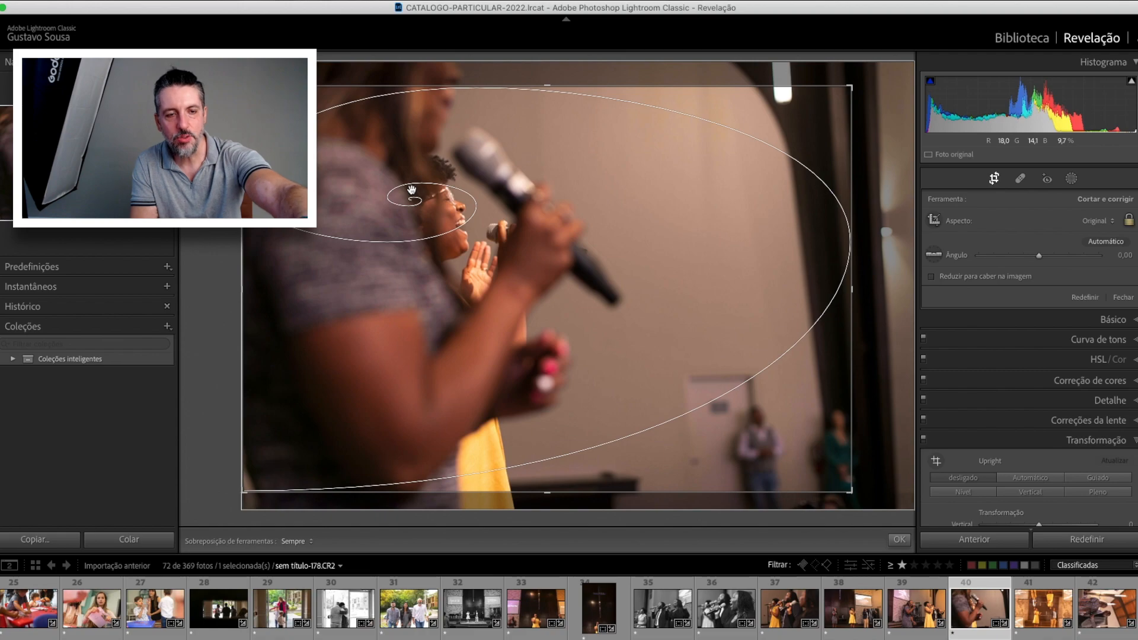
pyautogui.press('o')
pyautogui.press('o')
pyautogui.press('o')
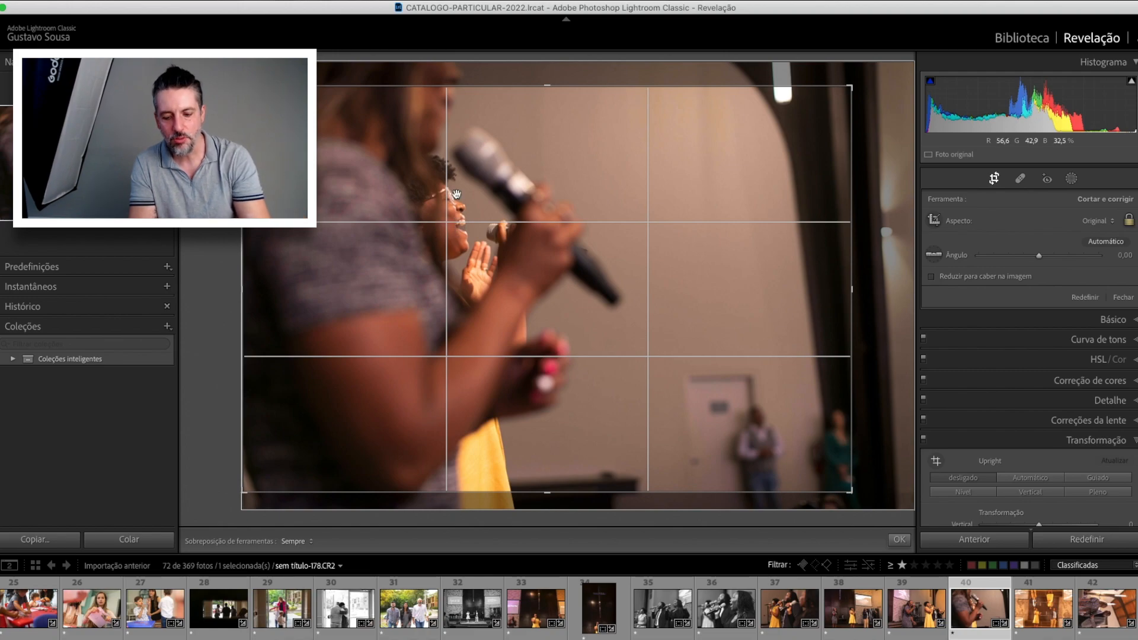
pyautogui.press('o')
pyautogui.press('o')
pyautogui.press('o')
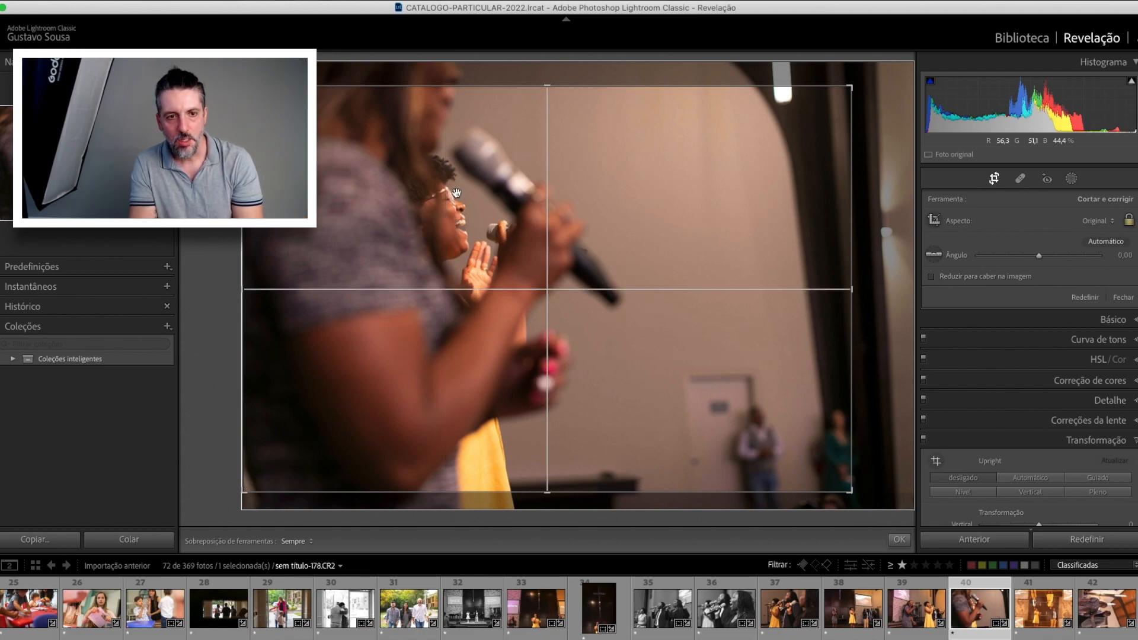
pyautogui.press('o')
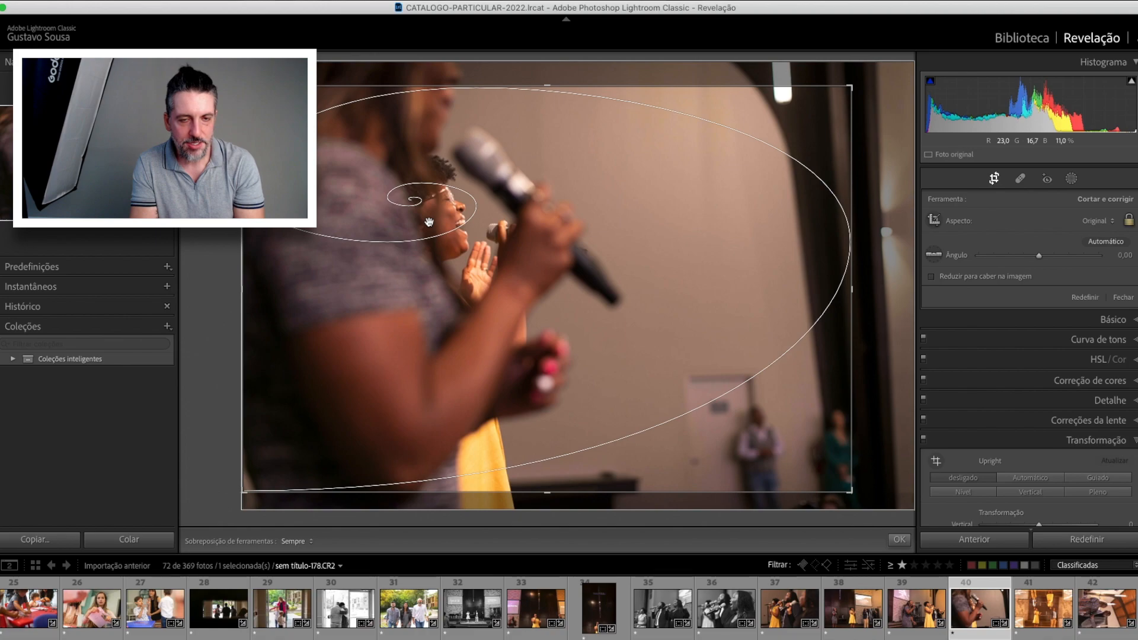
pyautogui.press('r')
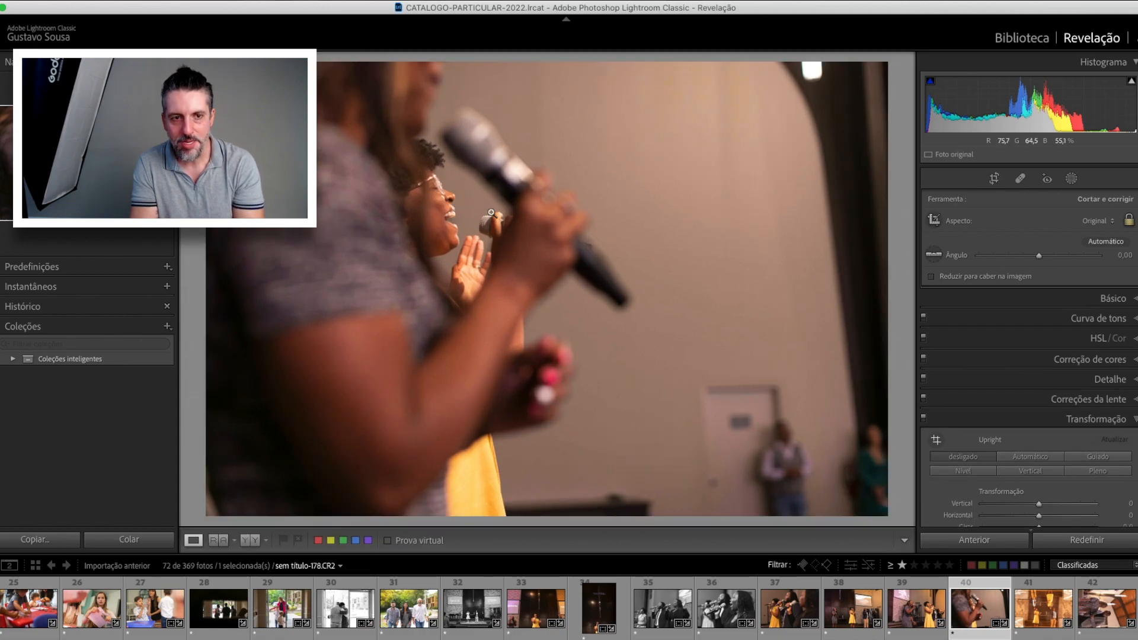
# Set photo 40's Realces to -58, then try a black-and-white conversion and undo it
pyautogui.click(1112, 199)
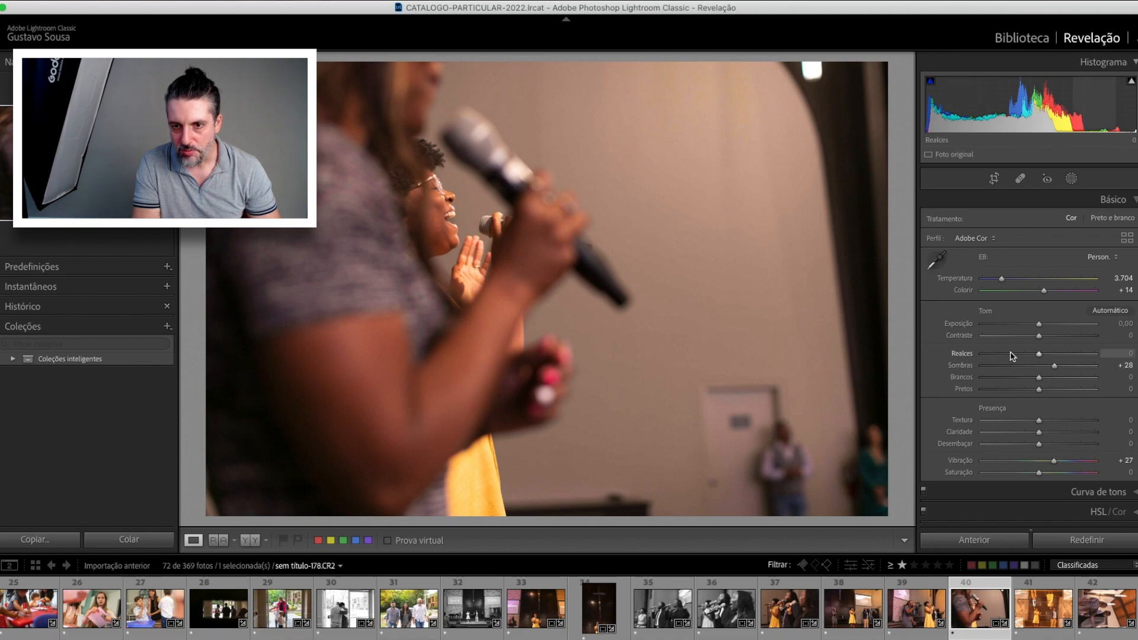
pyautogui.click(1011, 354)
pyautogui.moveTo(1011, 355); pyautogui.dragTo(1006, 357)
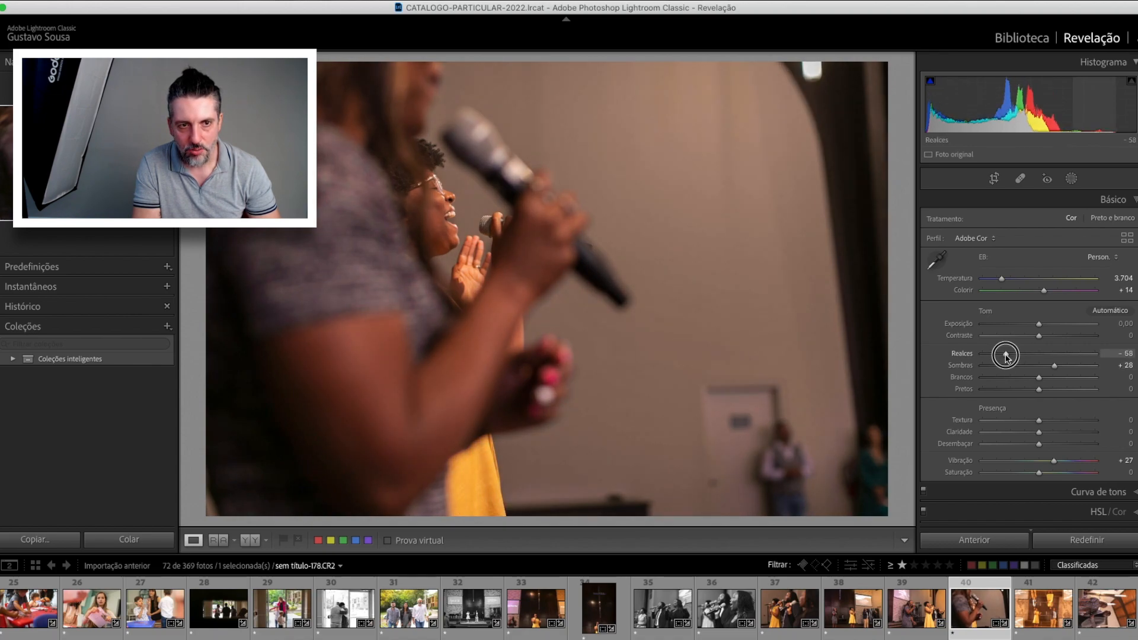
pyautogui.press('v')
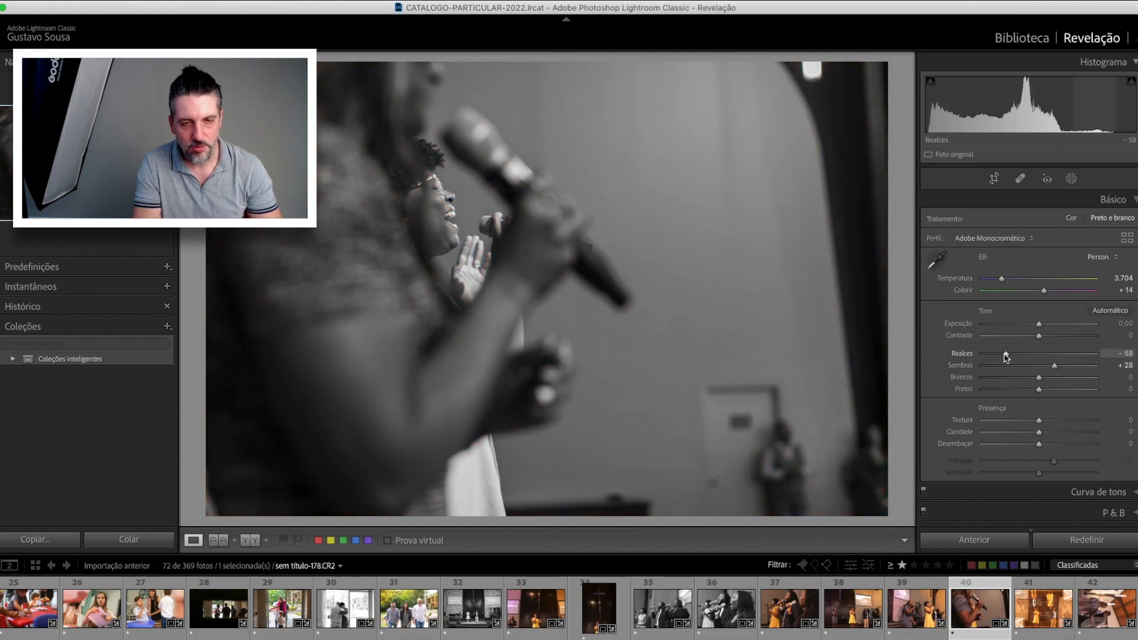
pyautogui.press('super+z')
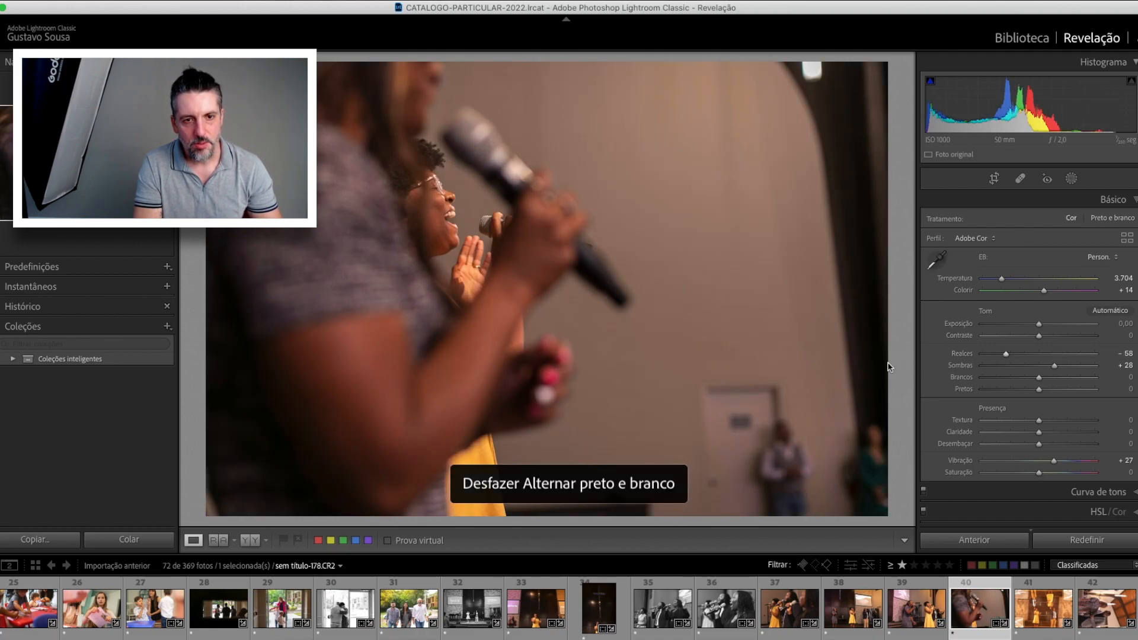
# Add an Efeito Outono linear gradient to photo 40 from the wall on the right toward the singers, reducing its Temp
pyautogui.press('m')
pyautogui.moveTo(780, 185); pyautogui.dragTo(438, 283)
pyautogui.moveTo(1098, 234); pyautogui.dragTo(1068, 234)
# Add a second linear gradient to photo 40 from the lower edge up toward the microphone hand, with Temp 10 and Colorir 48
pyautogui.press('m')
pyautogui.moveTo(449, 460)
pyautogui.mouseDown()
pyautogui.moveTo(504, 320)
pyautogui.moveTo(561, 243)
pyautogui.mouseUp()
pyautogui.click(1047, 234)
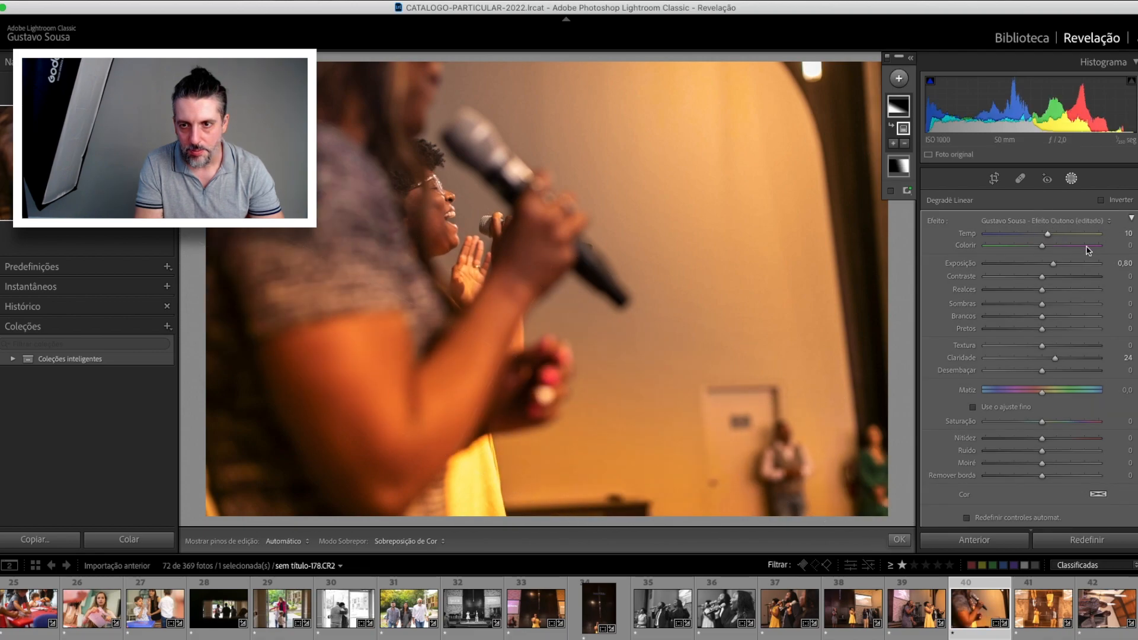
pyautogui.click(1093, 245)
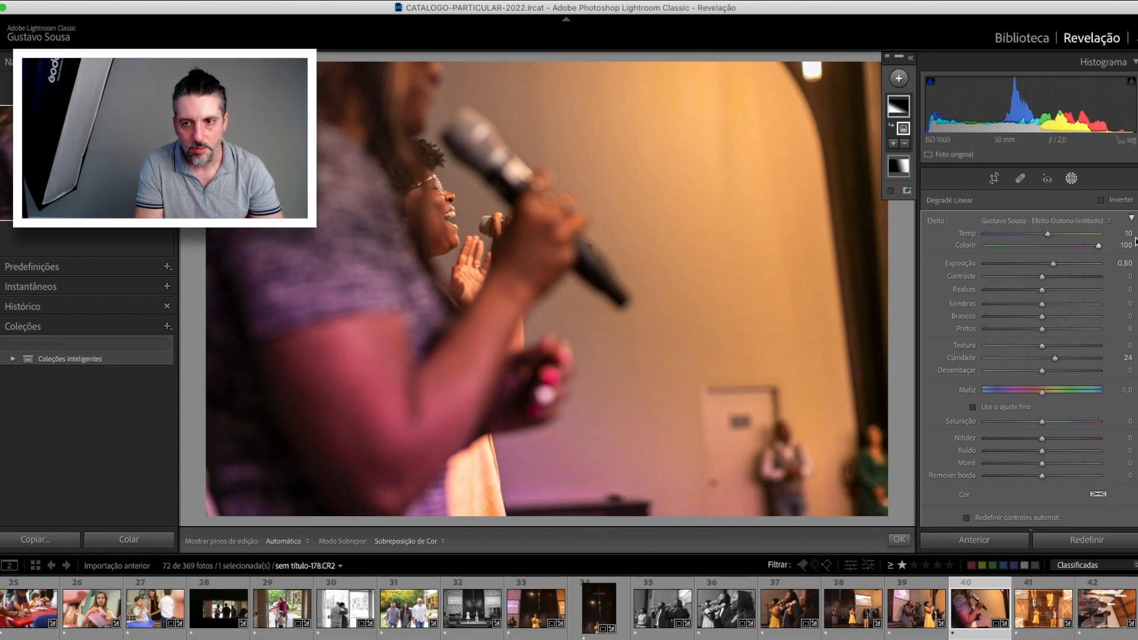
pyautogui.click(1069, 245)
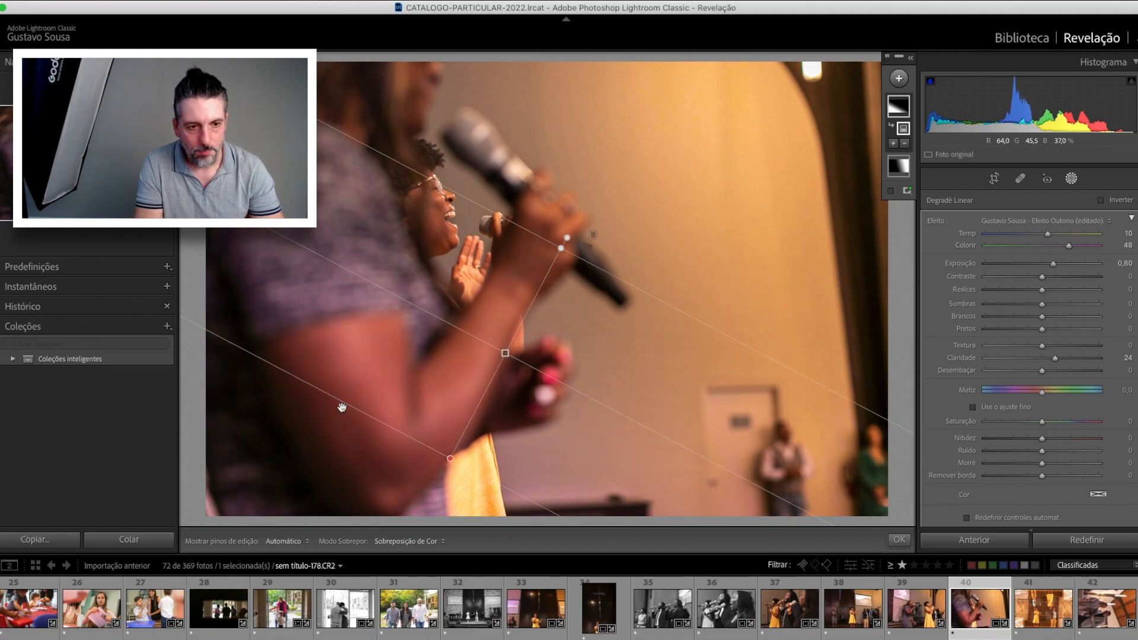
# Rotate photo 40's crop to an angle of 1.41 and tighten it to cut out the ceiling light and the person in green
pyautogui.press('r')
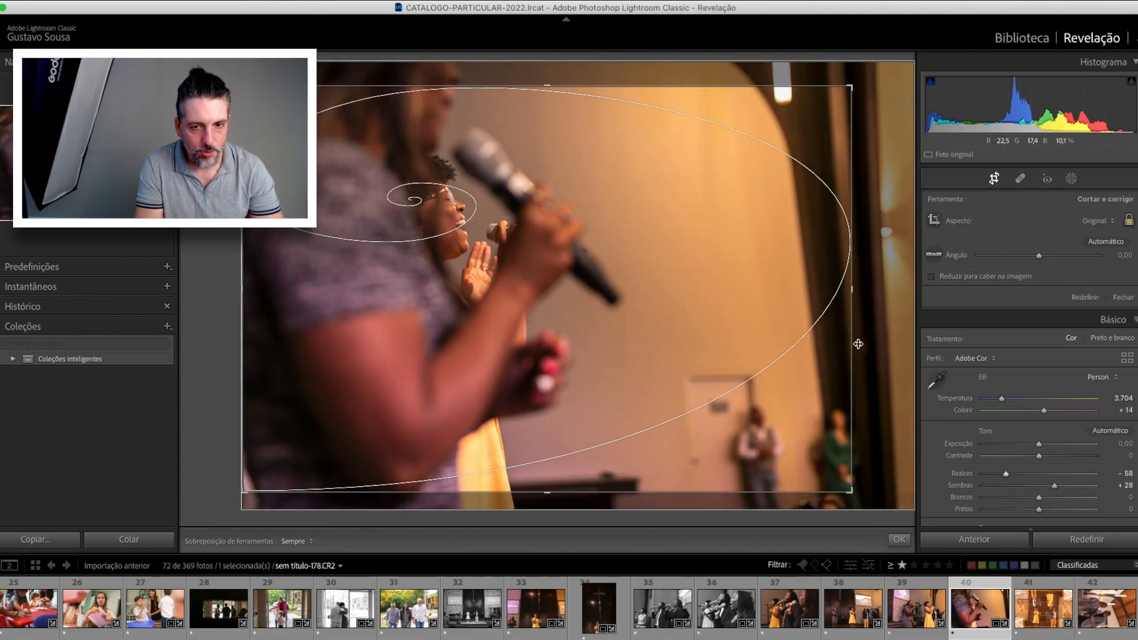
pyautogui.moveTo(893, 329); pyautogui.dragTo(894, 340)
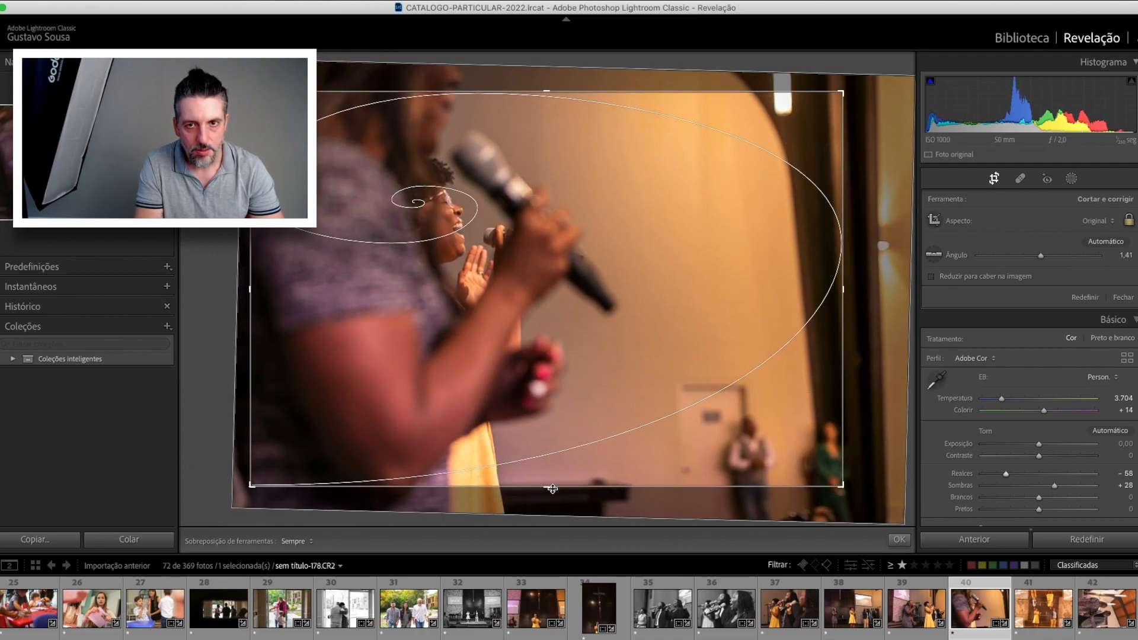
pyautogui.press('Return')
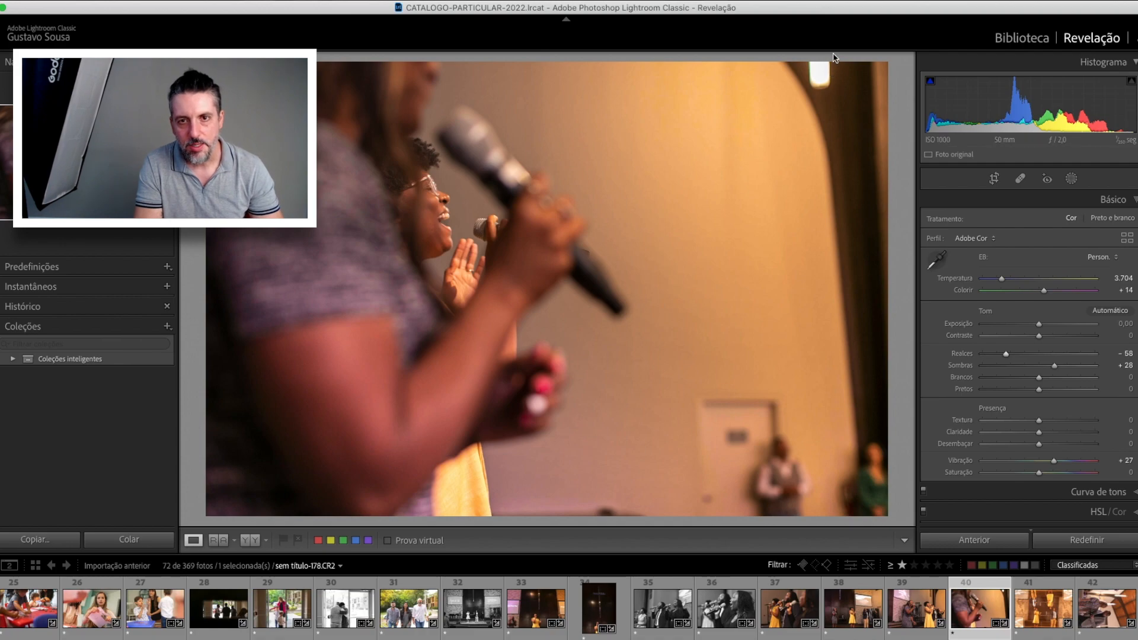
pyautogui.press('r')
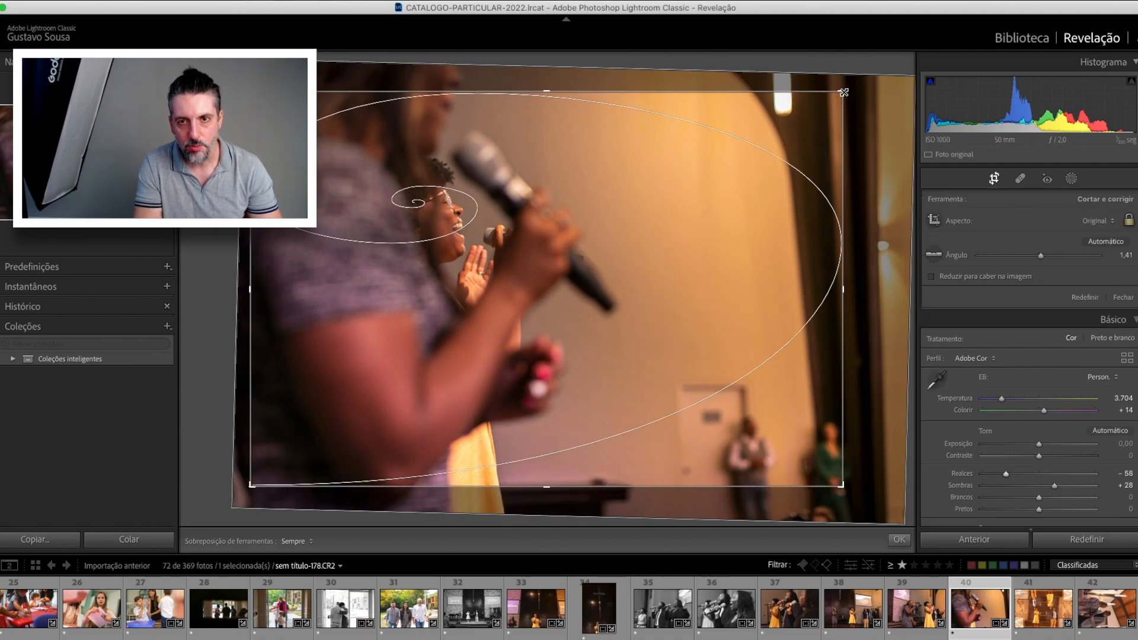
pyautogui.press('Return')
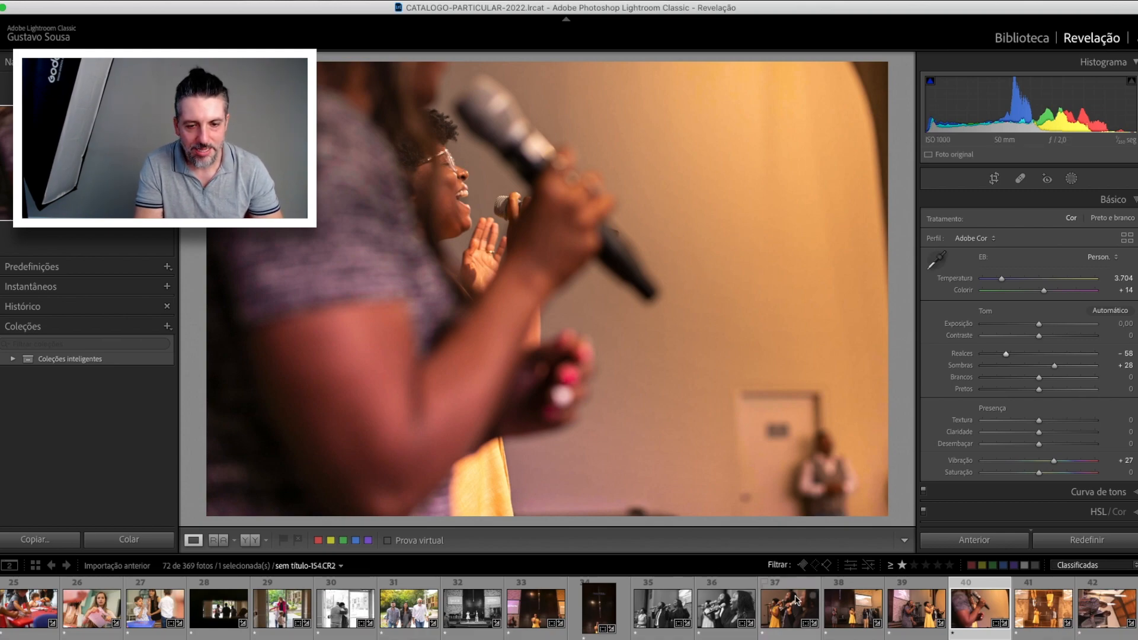
# Straighten photo 41, the mirrored double exposure of the singers, with a slight crop rotation
pyautogui.click(1030, 615)
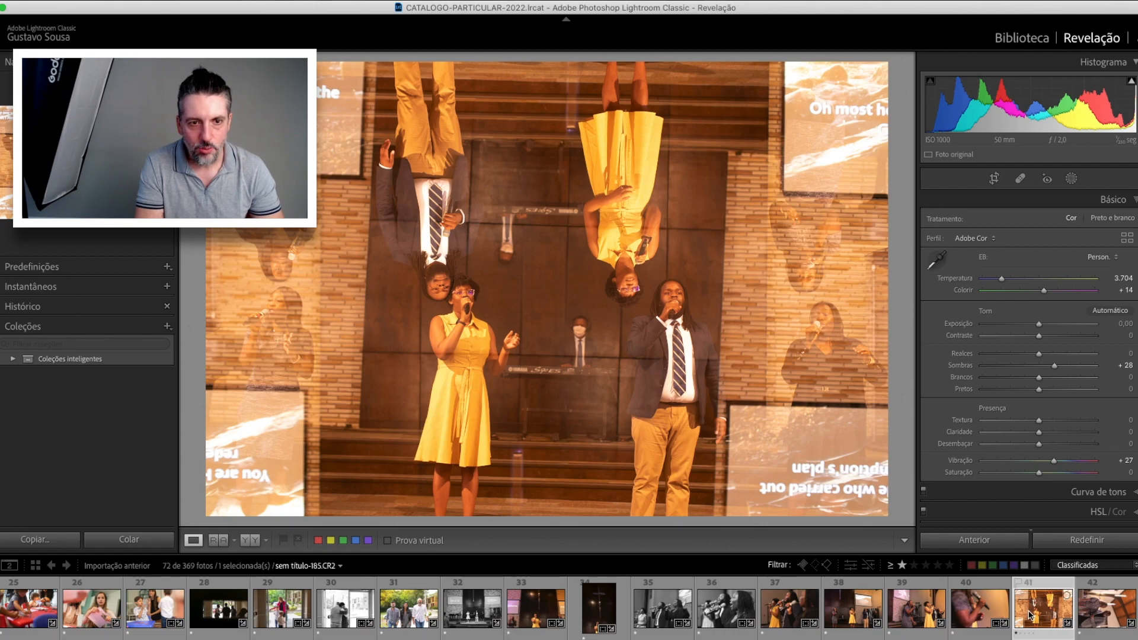
pyautogui.press('r')
pyautogui.moveTo(904, 208); pyautogui.dragTo(904, 198)
pyautogui.press('Return')
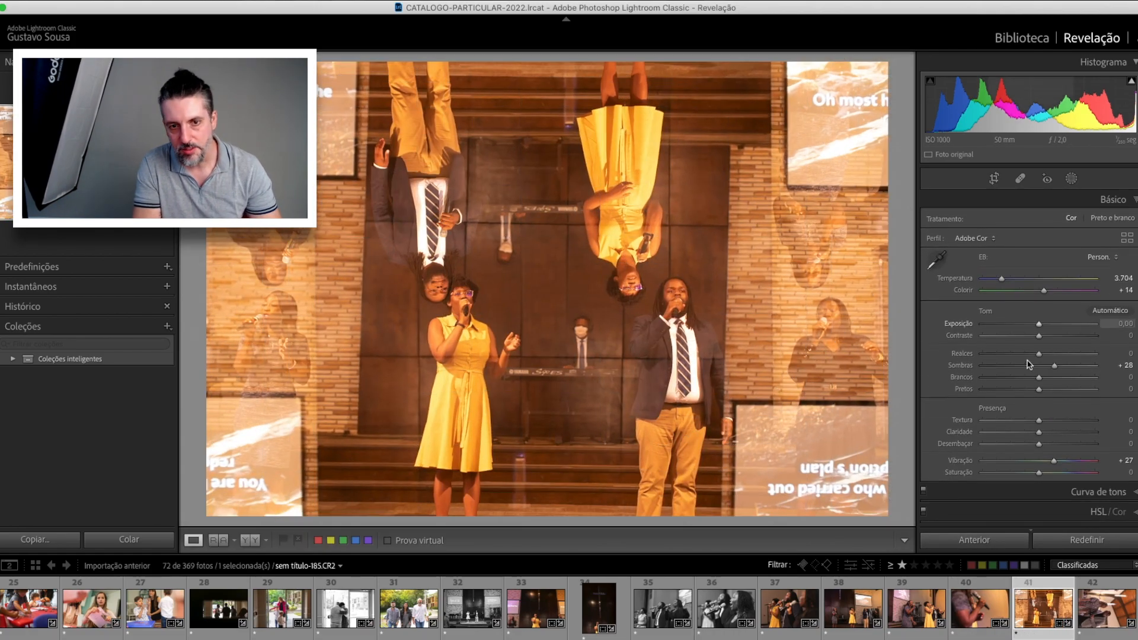
# Set photo 41's Desembaçar to +39, Colorir to +29 and Temperatura to 3.465, and move on to photo 42
pyautogui.moveTo(1038, 444); pyautogui.dragTo(1059, 443)
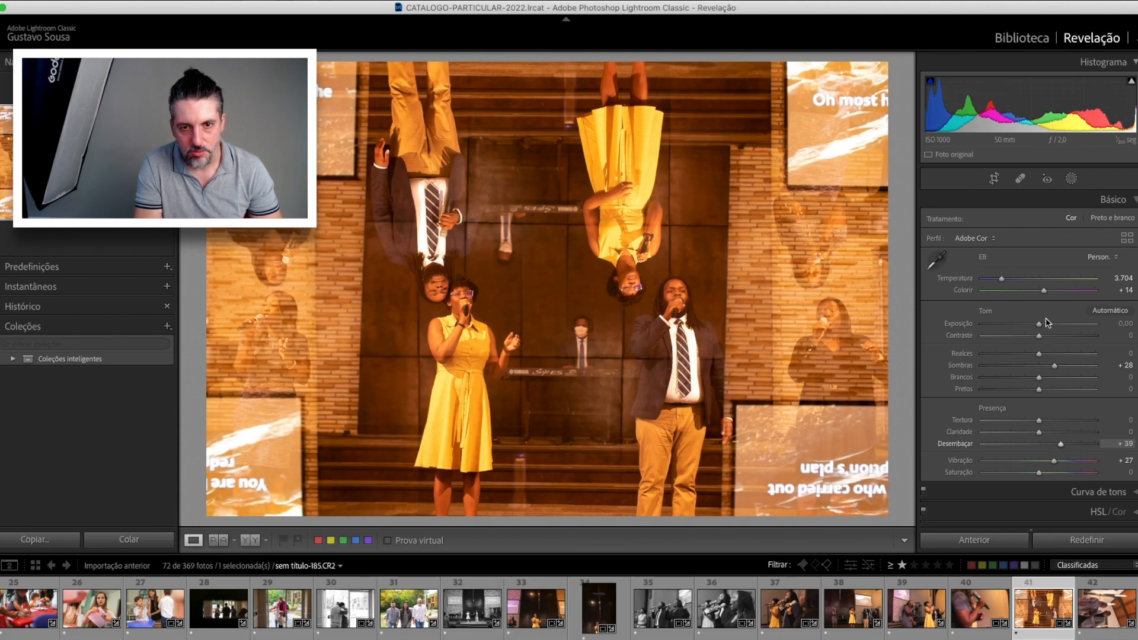
pyautogui.moveTo(1046, 293); pyautogui.dragTo(1052, 293)
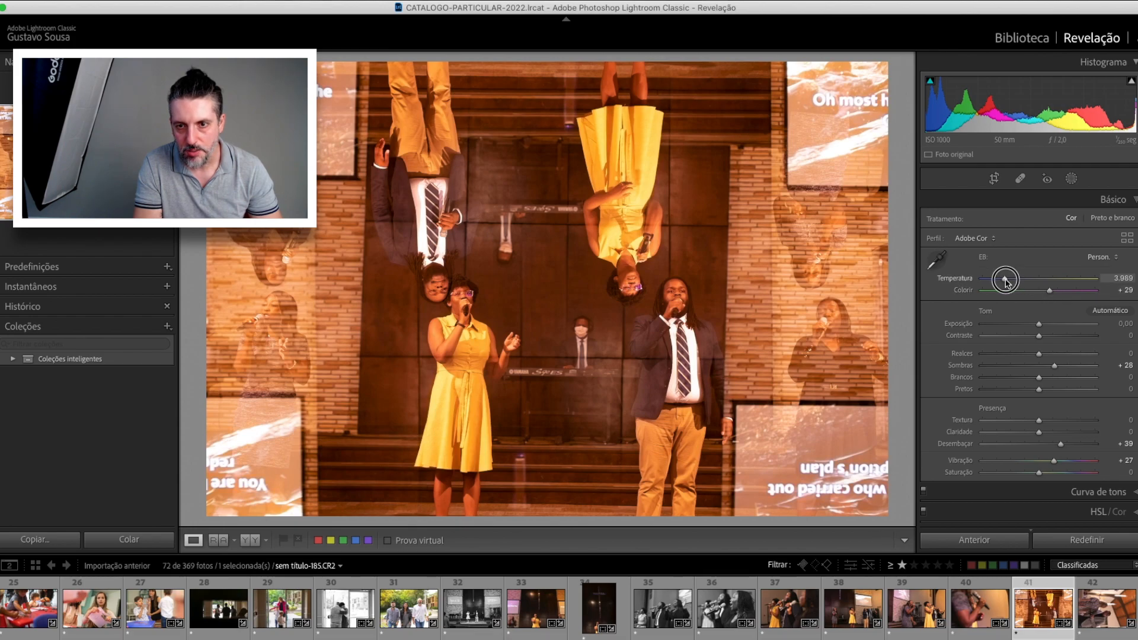
pyautogui.moveTo(1006, 281); pyautogui.dragTo(1003, 282)
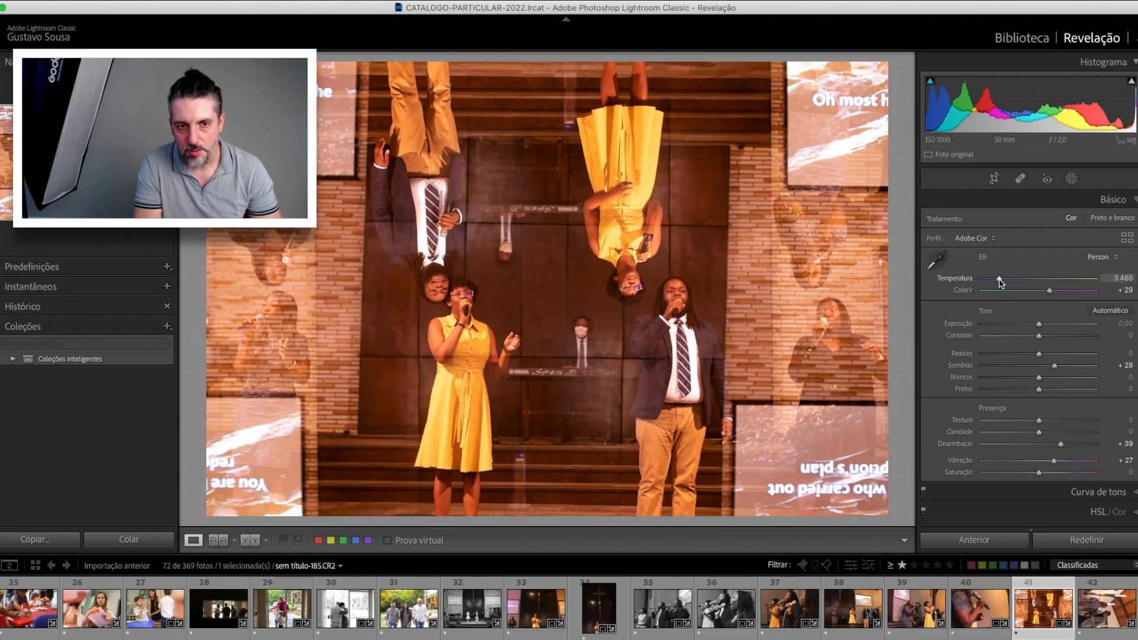
pyautogui.click(1114, 618)
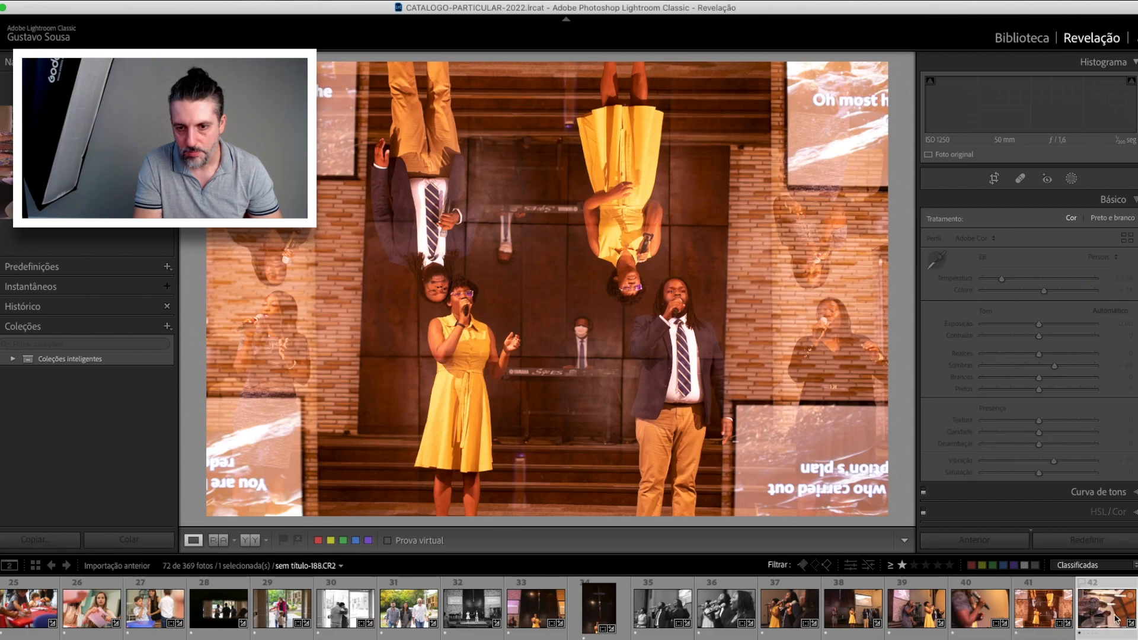
# Rotate photo 42, the man and girl under the wooden ceiling, upright and crop it in from its upper left corner
pyautogui.press('super+bracketleft')
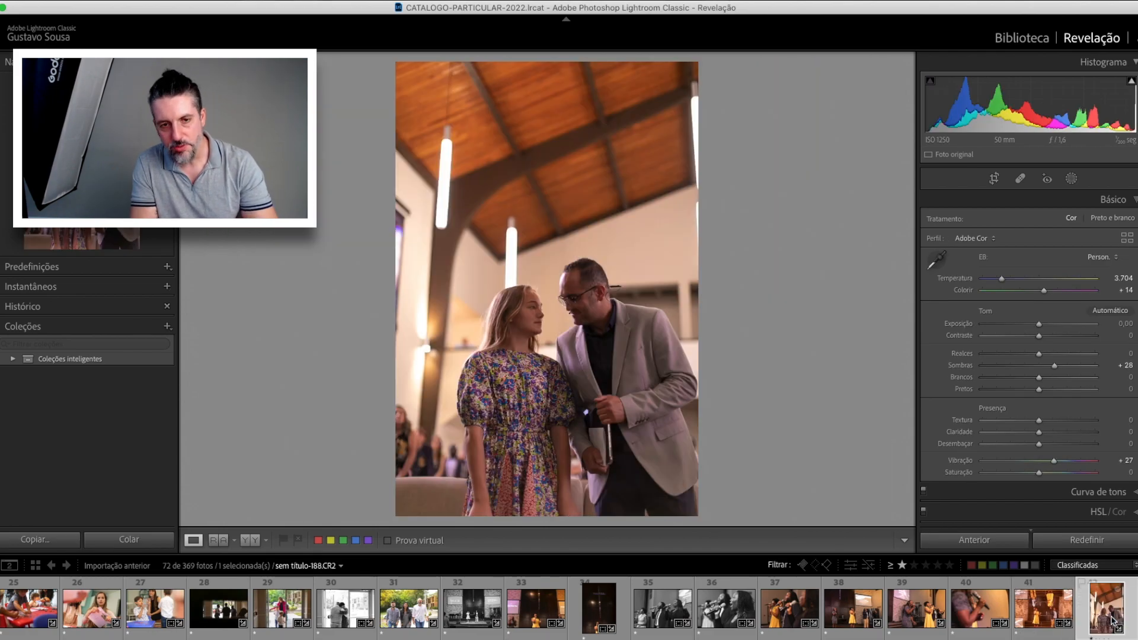
pyautogui.press('r')
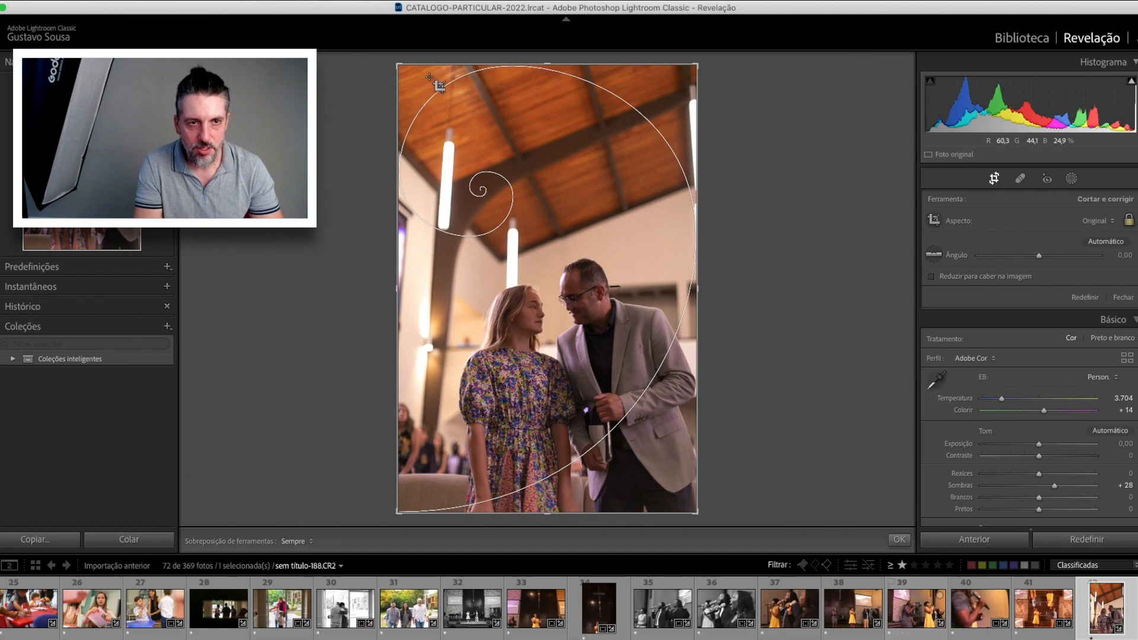
pyautogui.moveTo(395, 61); pyautogui.dragTo(409, 82)
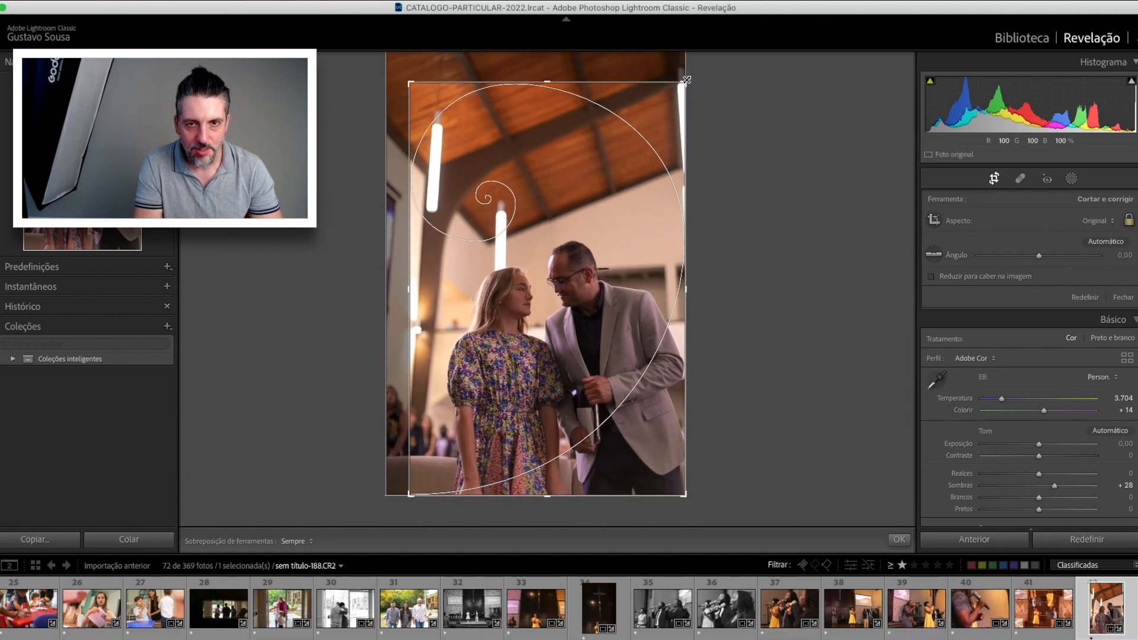
pyautogui.press('Return')
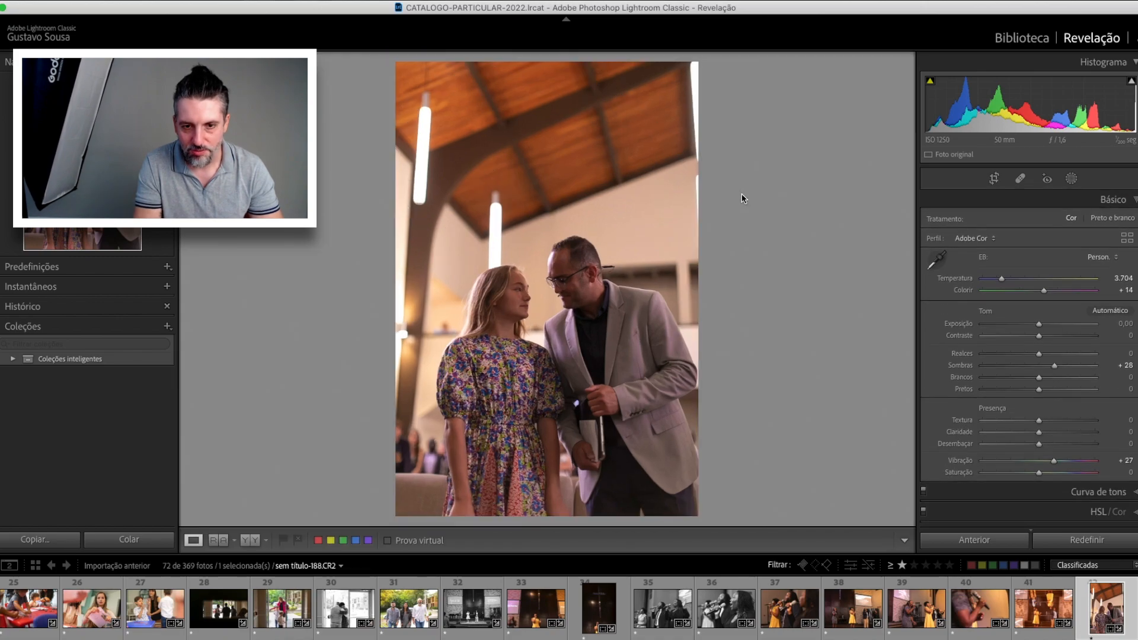
# Reset the upright photo's rating to 0, compare the next two group photos, and return to the one with the tablet
pyautogui.press('0')
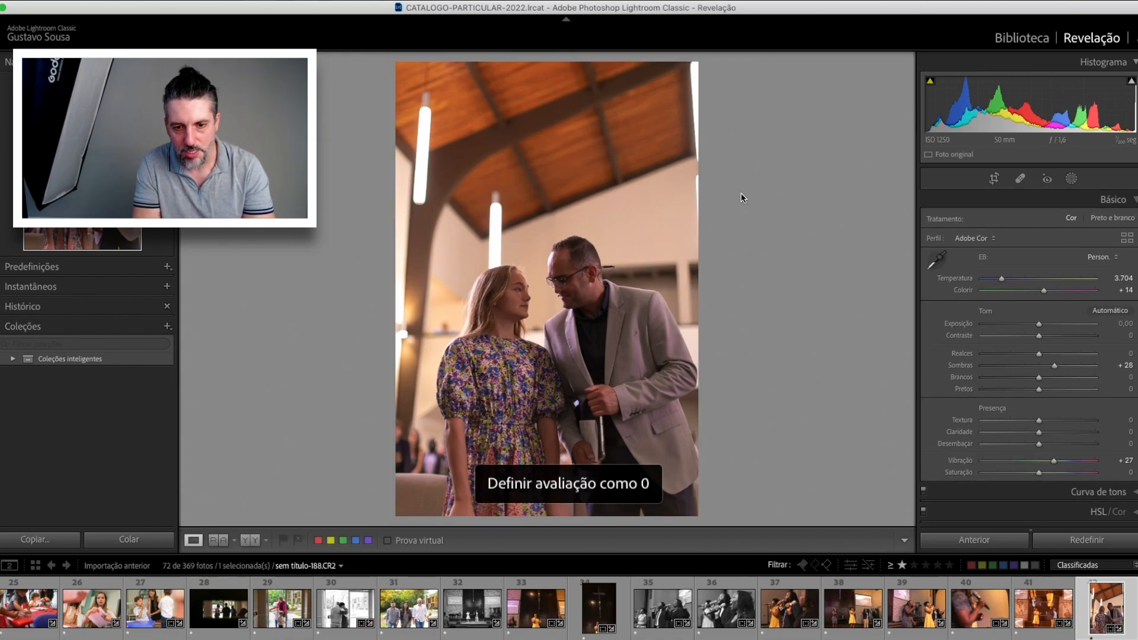
pyautogui.press('Right')
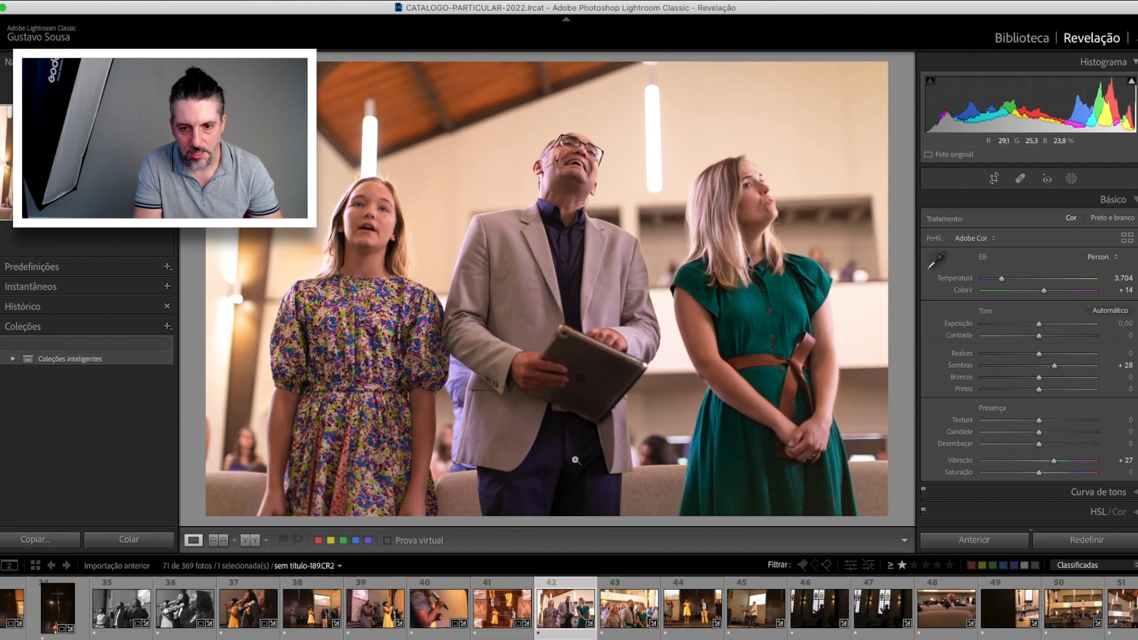
pyautogui.click(625, 615)
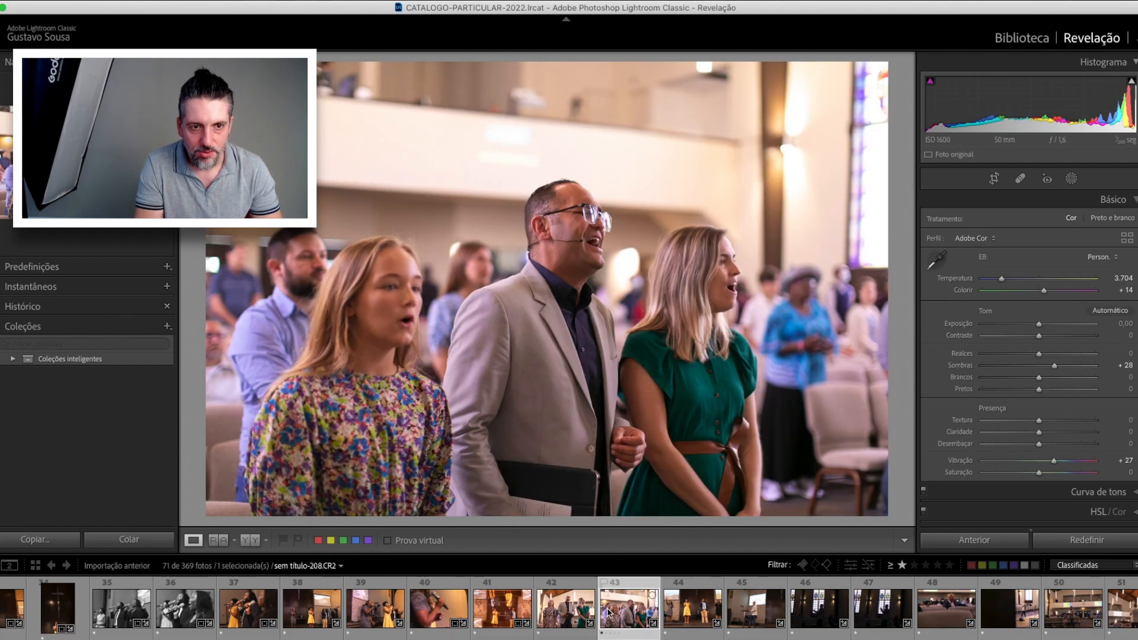
pyautogui.click(571, 620)
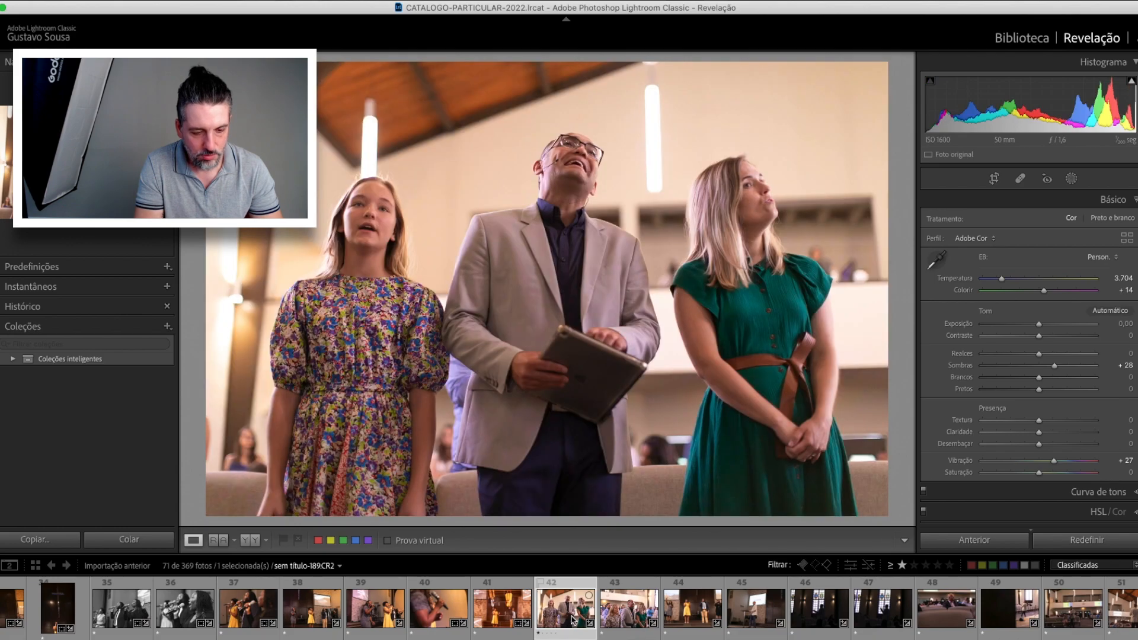
# Paste the copied black-and-white settings onto photo 42 and lower its Exposição to -0,50
pyautogui.press('super+shift+v')
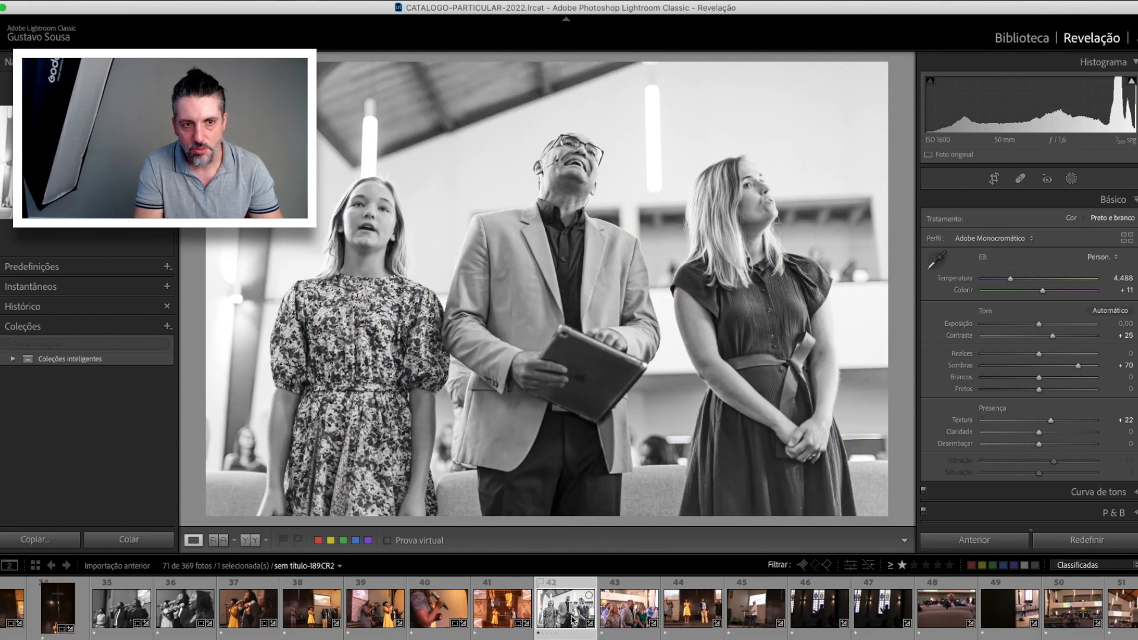
pyautogui.press('-')
pyautogui.press('-')
pyautogui.press('-')
pyautogui.press('-')
pyautogui.press('-')
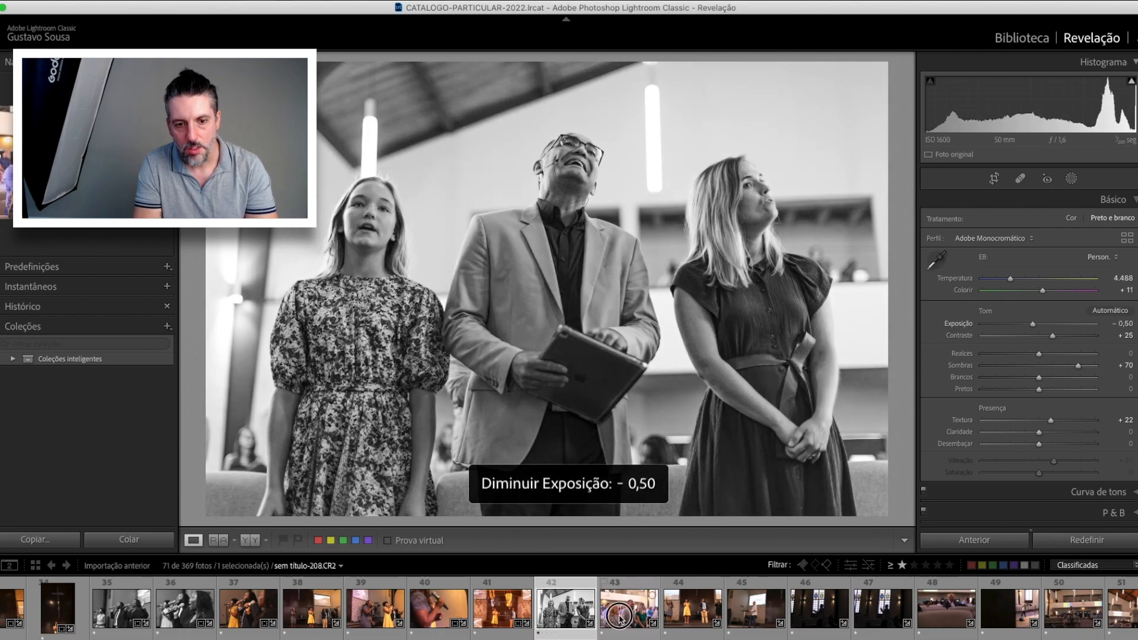
# Warm up photo 43, the singing congregation, by setting Temperatura to 4.396
pyautogui.click(620, 620)
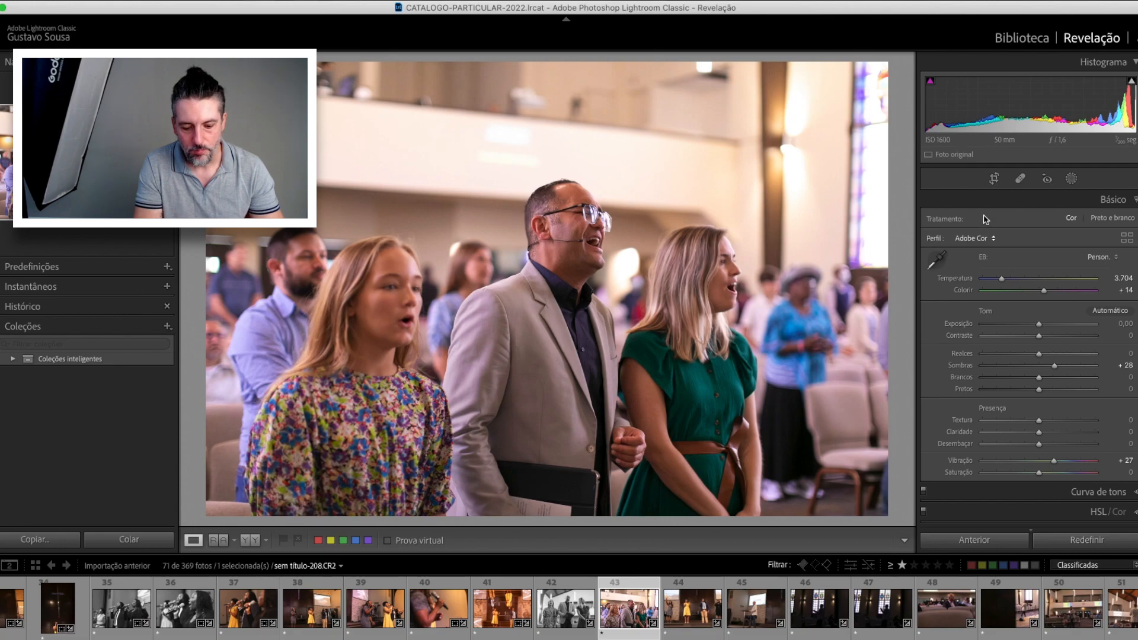
pyautogui.moveTo(1002, 278); pyautogui.dragTo(1011, 281)
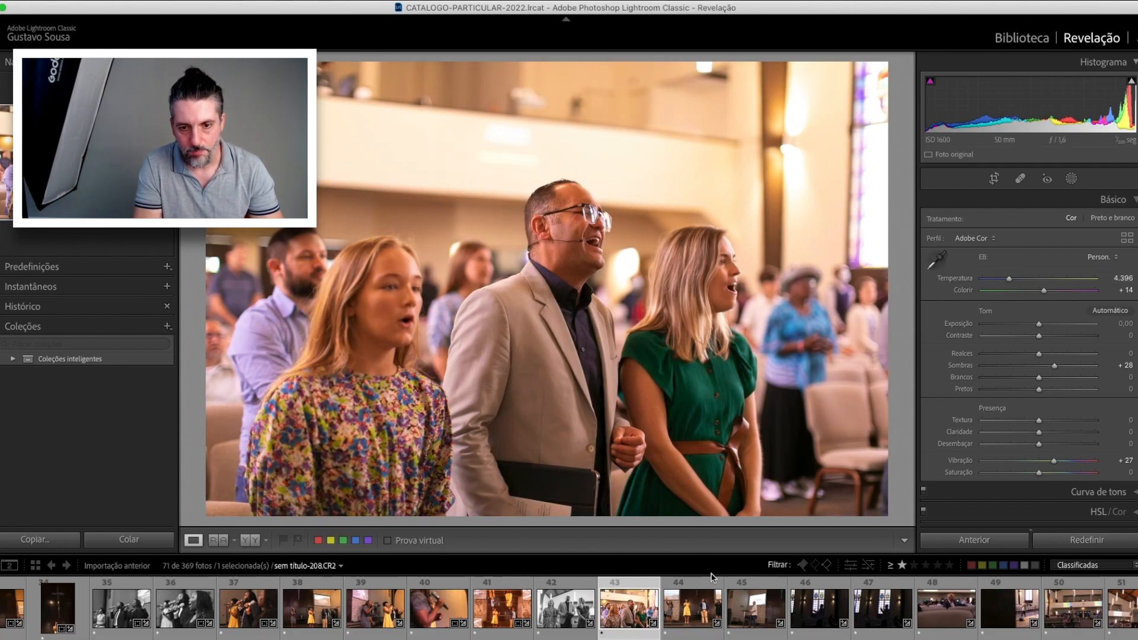
# Reset the rating of photo 44, the four singers on stage, to 0
pyautogui.click(691, 610)
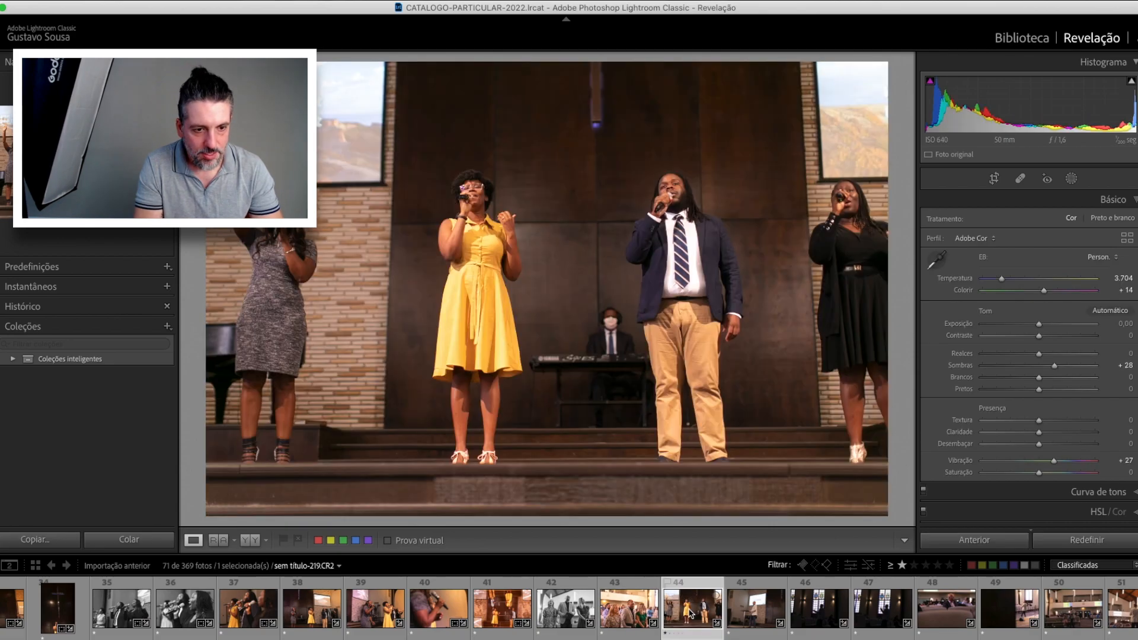
pyautogui.moveTo(652, 637)
pyautogui.mouseDown()
pyautogui.moveTo(507, 638)
pyautogui.moveTo(648, 639)
pyautogui.mouseUp()
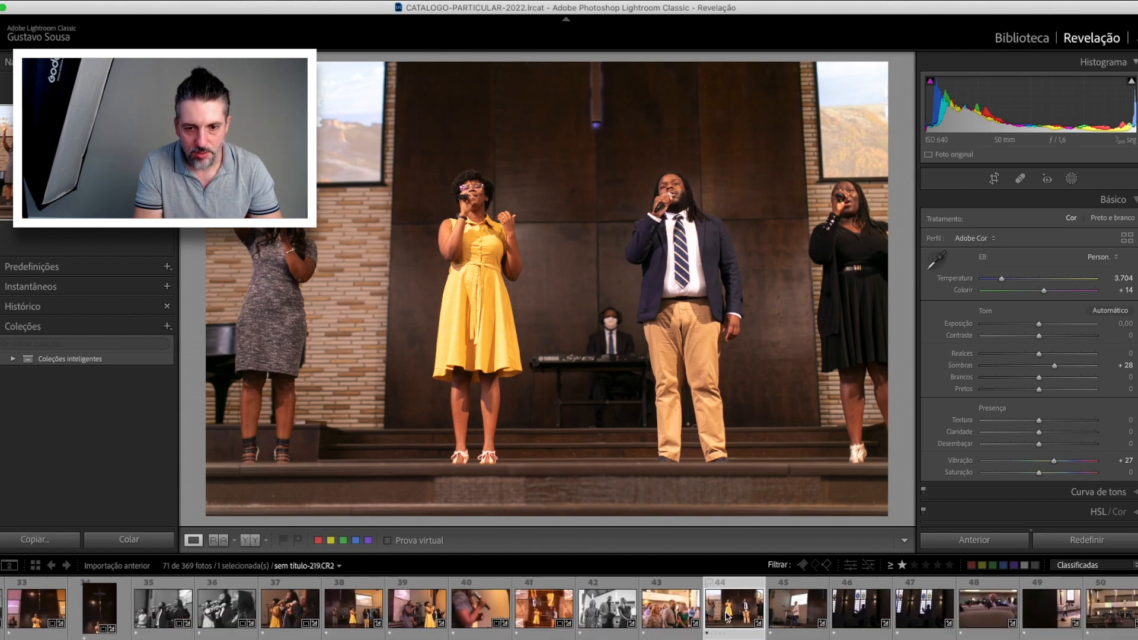
pyautogui.press('0')
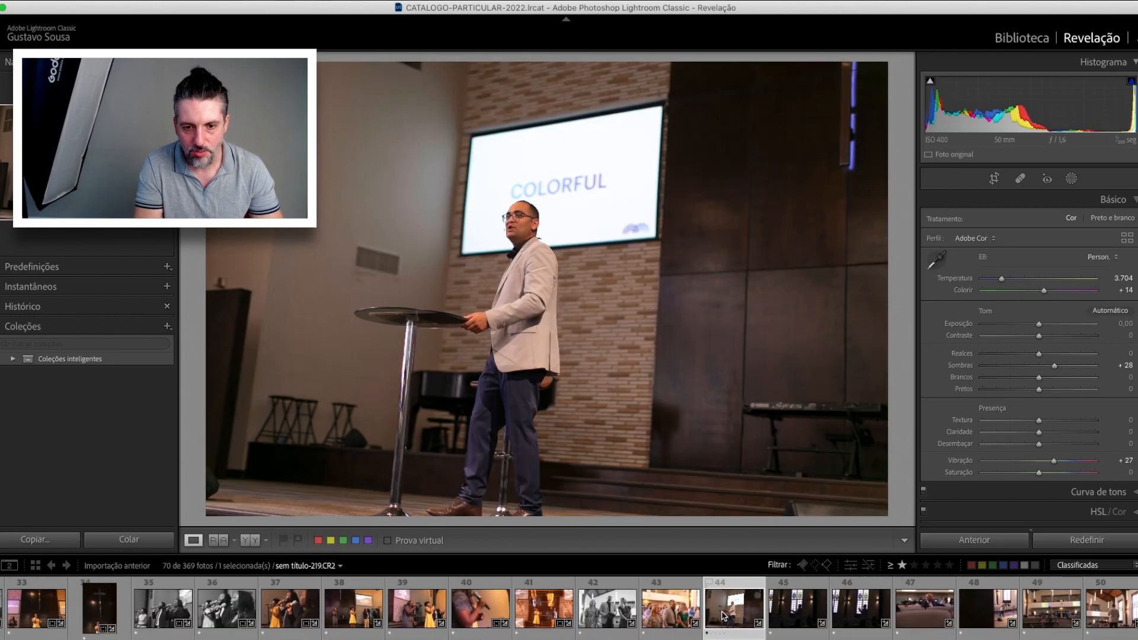
# Straighten the speaker photo with the COLORFUL screen to an angle of -3,96 and tighten its crop around the speaker
pyautogui.moveTo(900, 339); pyautogui.dragTo(901, 309)
pyautogui.press('r')
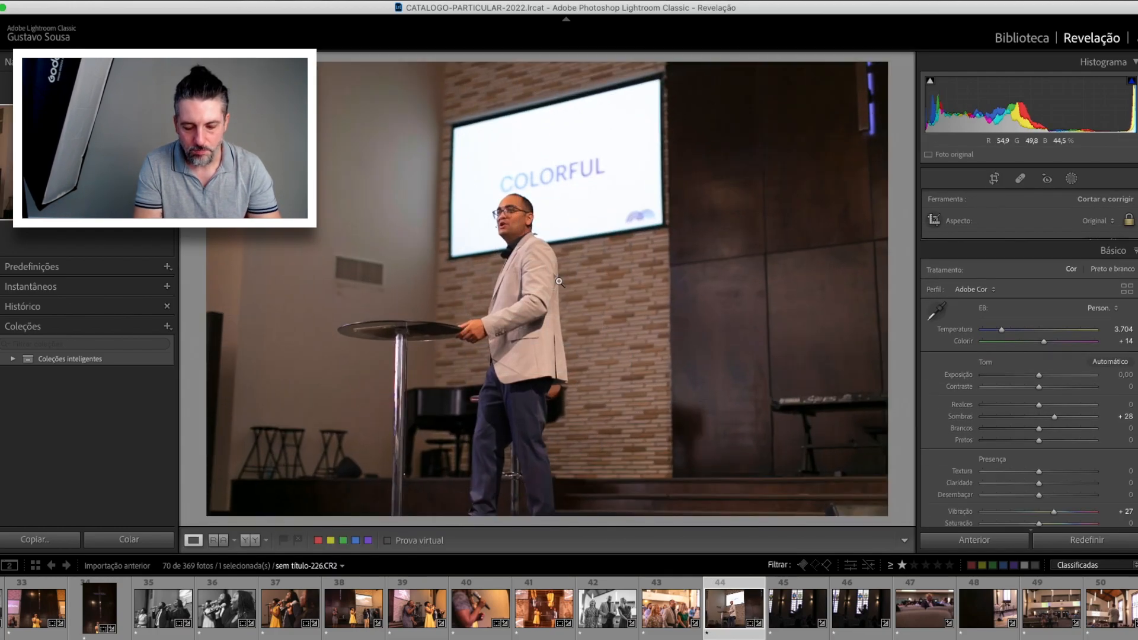
pyautogui.press('r')
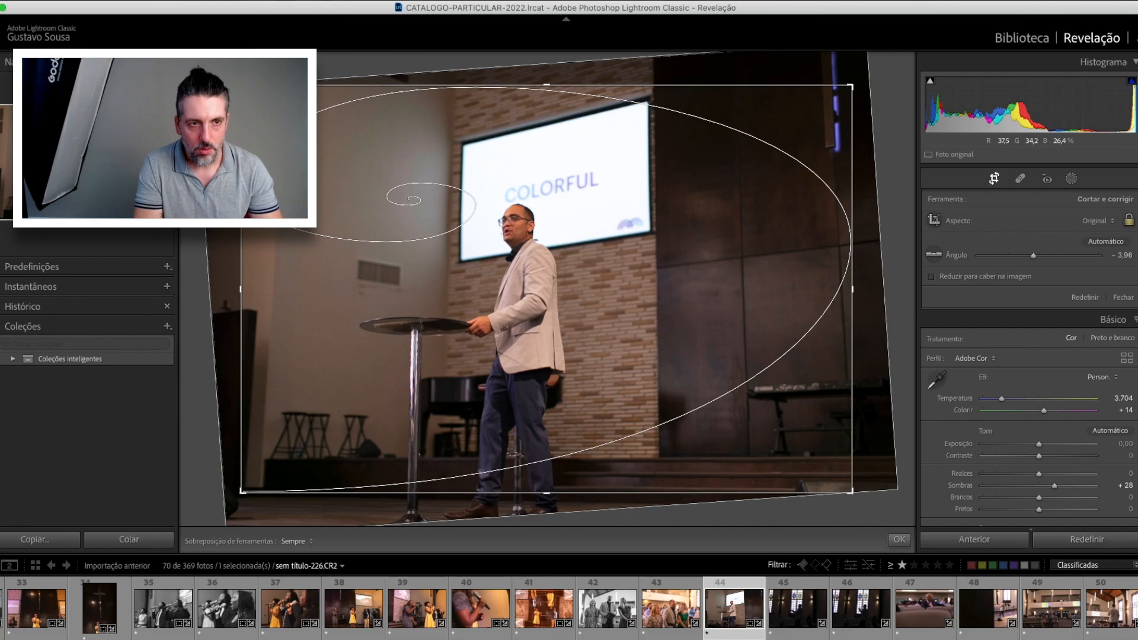
pyautogui.moveTo(241, 87); pyautogui.dragTo(272, 106)
pyautogui.moveTo(460, 222); pyautogui.dragTo(451, 241)
pyautogui.press('r')
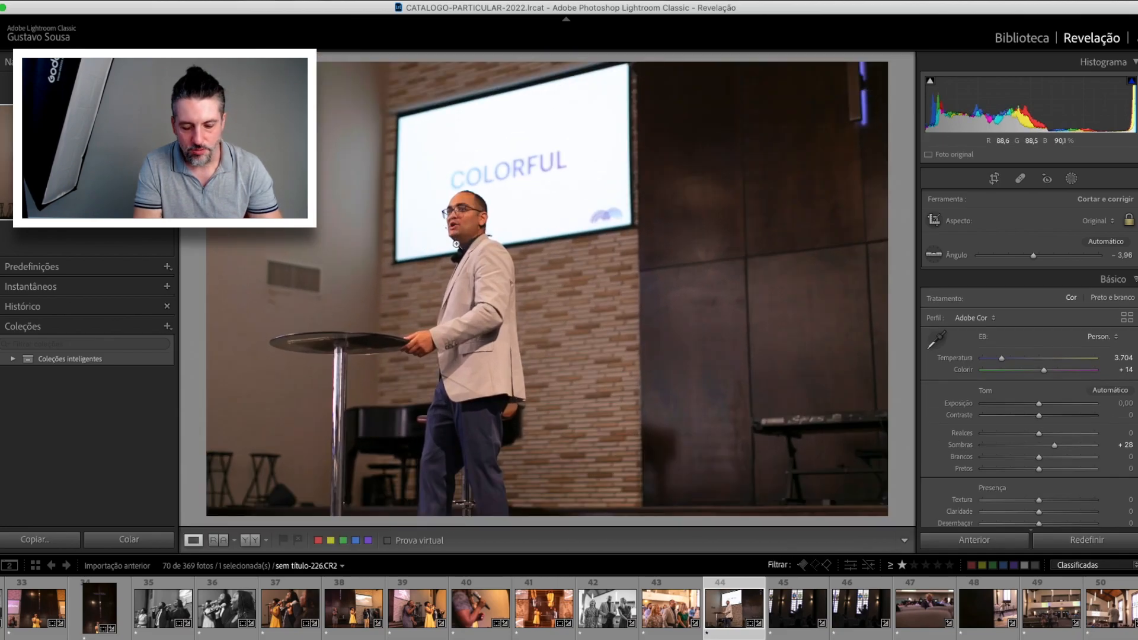
# Add a linear gradient from the dark wall panels toward the speaker in photo 44, with Temp -64 and Colorir 29
pyautogui.press('m')
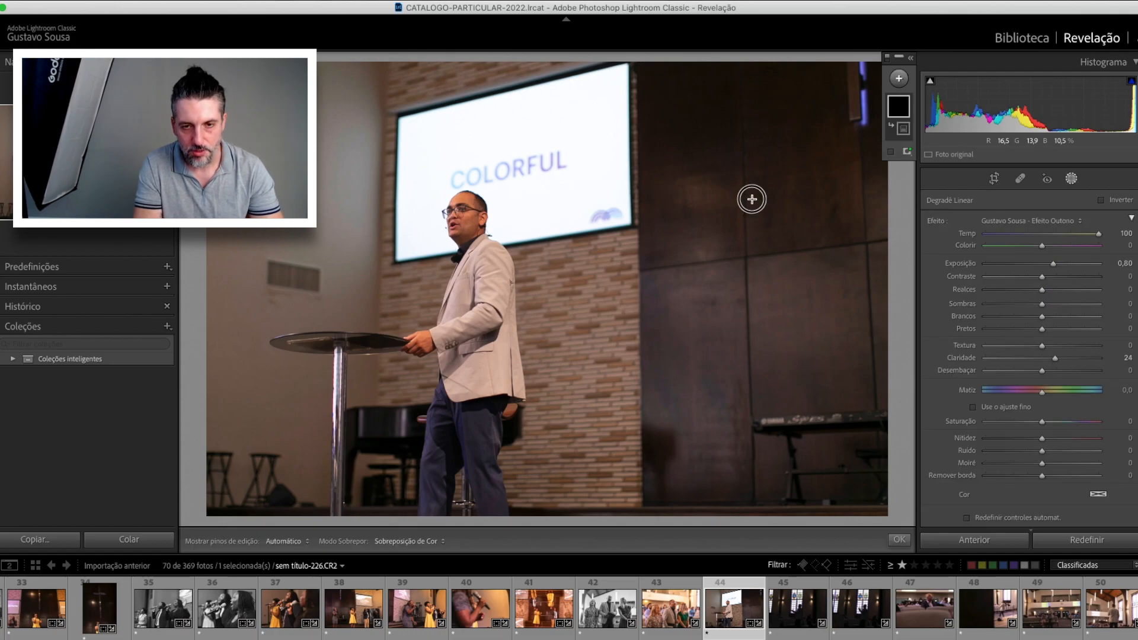
pyautogui.moveTo(751, 198); pyautogui.dragTo(560, 224)
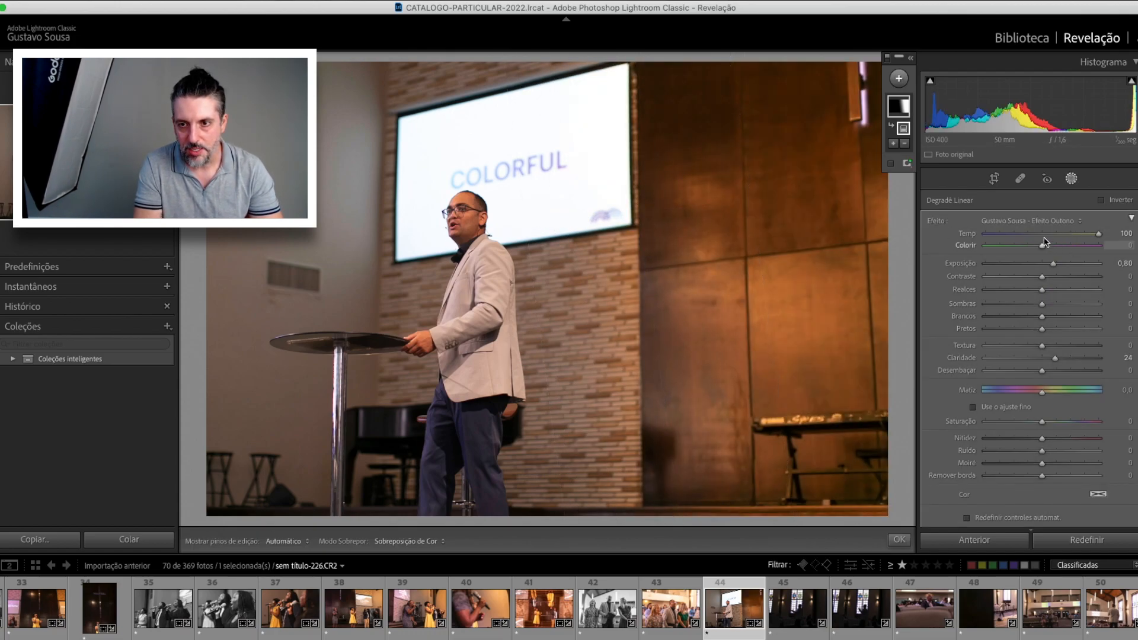
pyautogui.moveTo(1043, 245); pyautogui.dragTo(1061, 247)
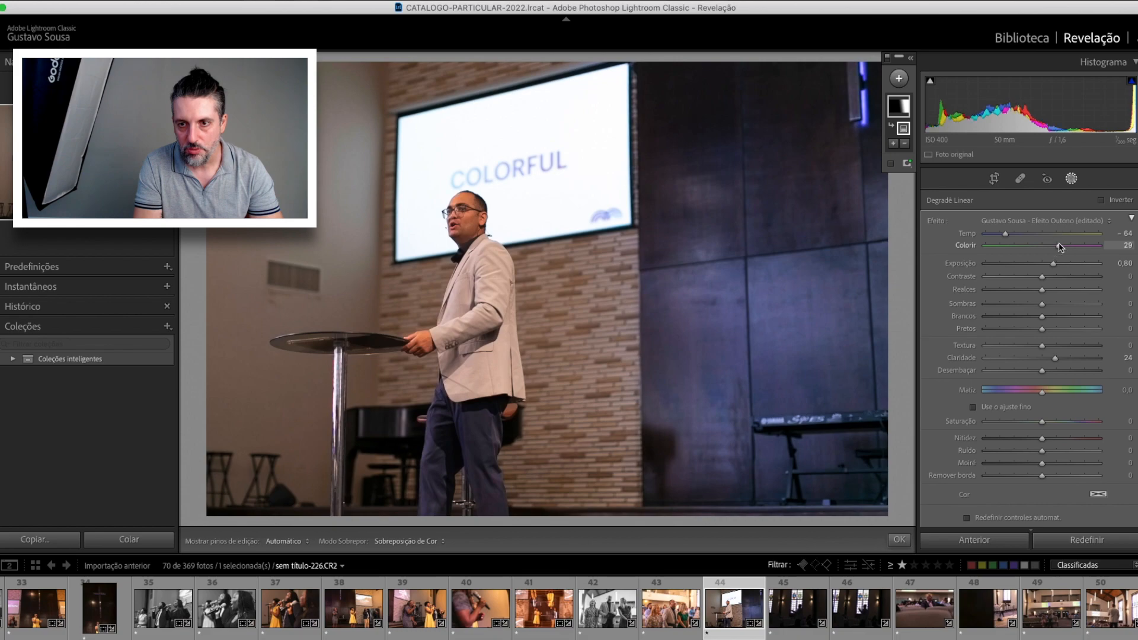
# Add a second linear gradient from the upper left of photo 44 toward the speaker, with the Efeito Outono preset at Temp 100
pyautogui.press('m')
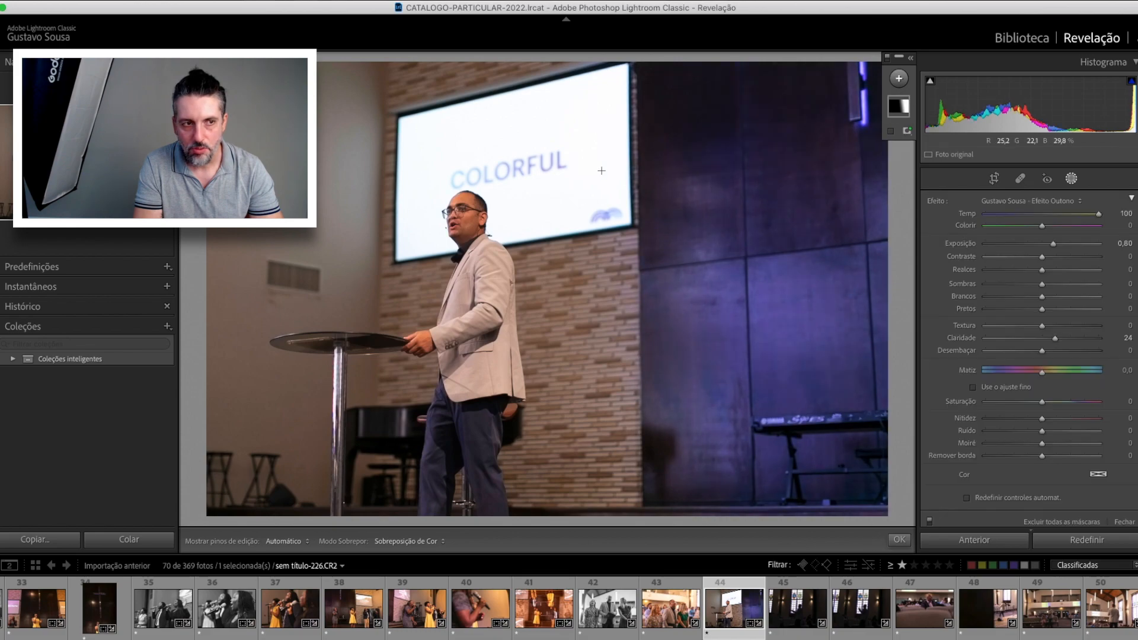
pyautogui.moveTo(307, 99); pyautogui.dragTo(502, 203)
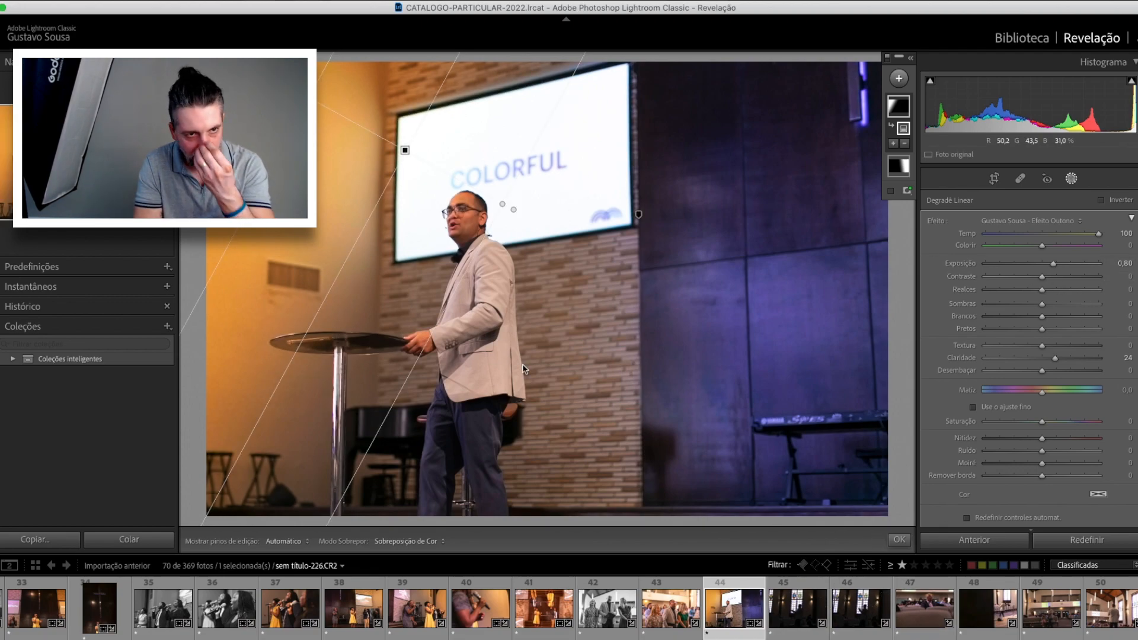
# Straighten photo 45, the speaker silhouetted against the stained-glass window, with a slight crop rotation
pyautogui.click(793, 608)
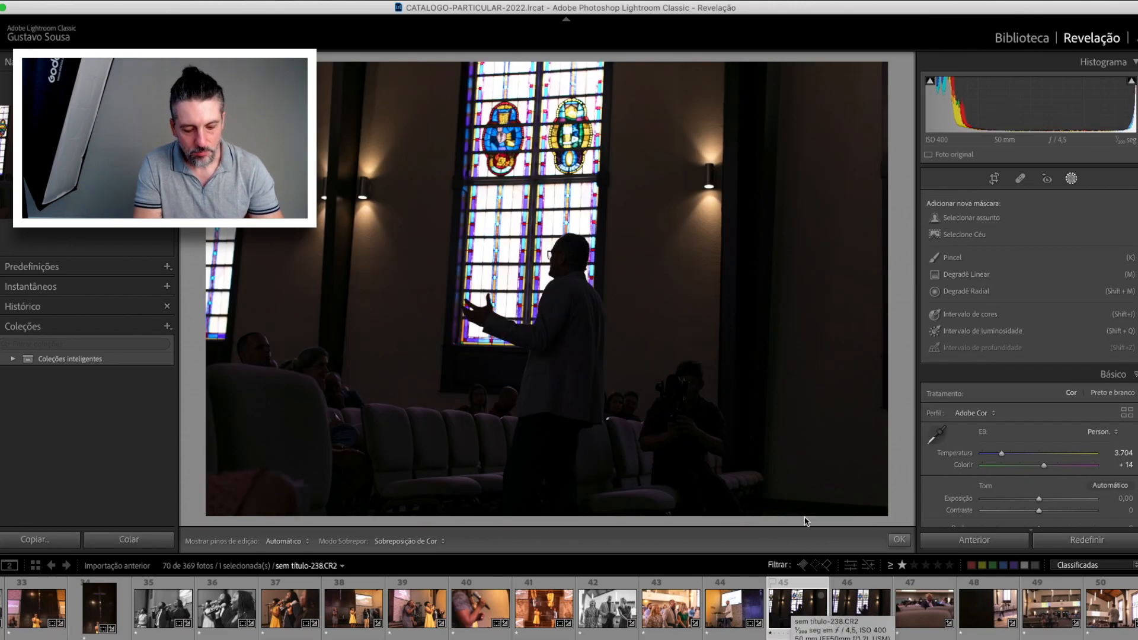
pyautogui.press('r')
pyautogui.moveTo(895, 125); pyautogui.dragTo(899, 107)
pyautogui.press('Return')
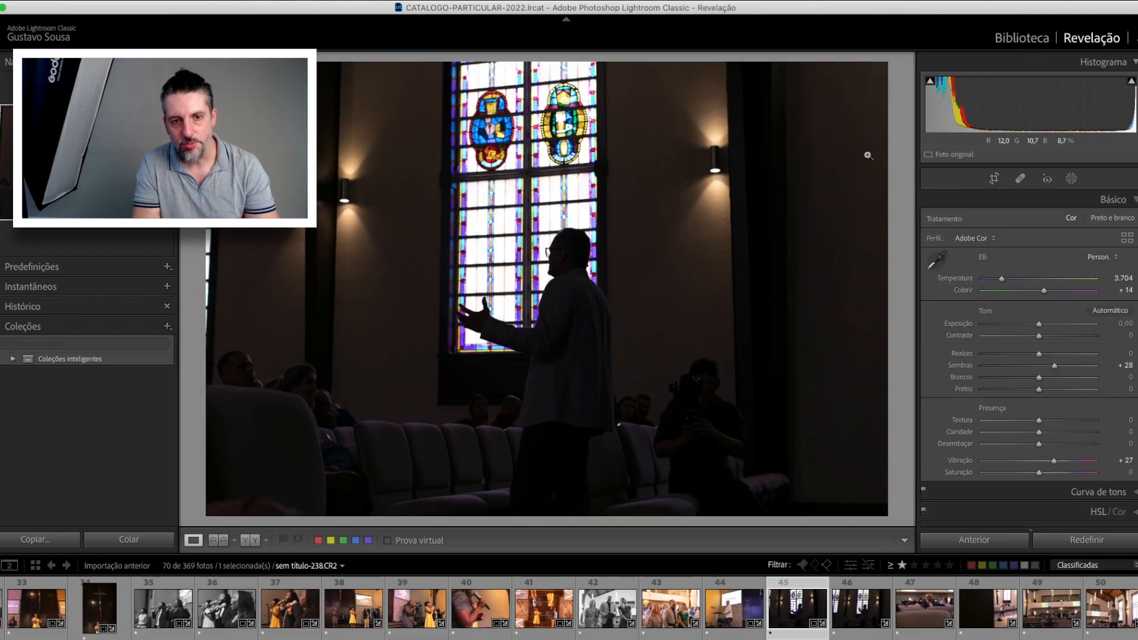
# Correct photo 45's perspective with Vertical -5 and Horizontal -22, and turn on Restringir corte
pyautogui.scroll(-3, 1047, 467)
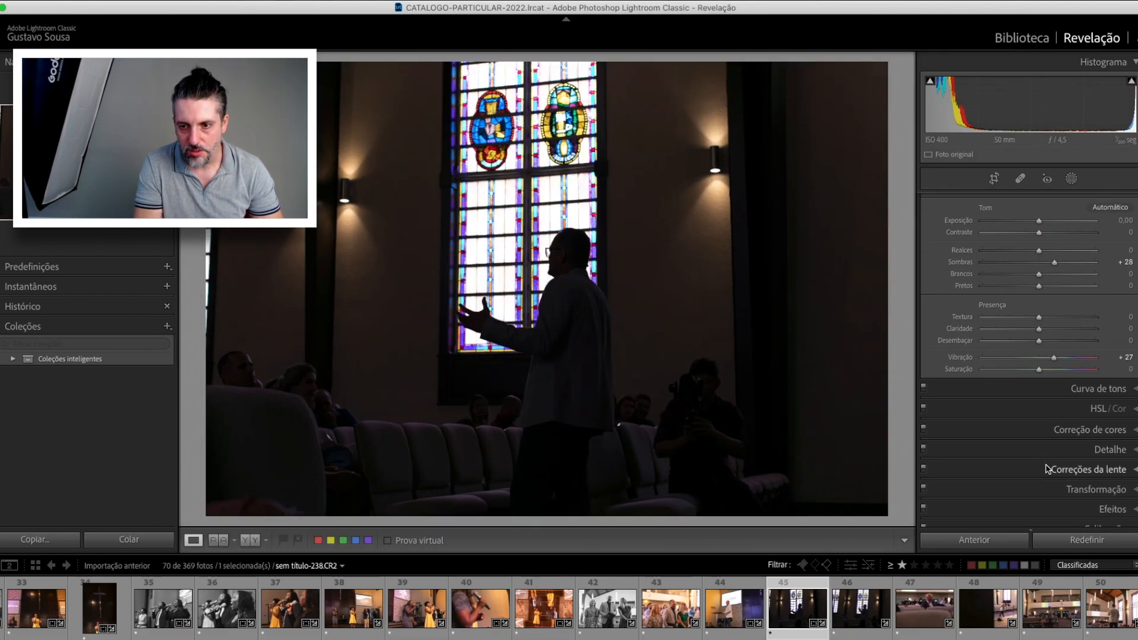
pyautogui.click(1058, 473)
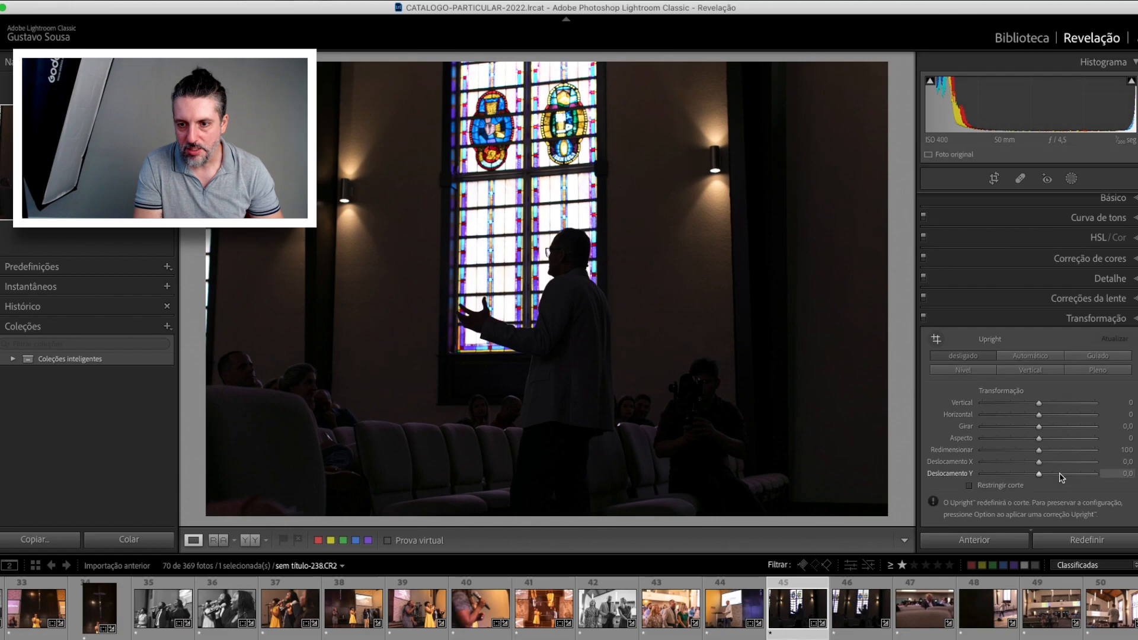
pyautogui.moveTo(1038, 382); pyautogui.dragTo(1026, 394)
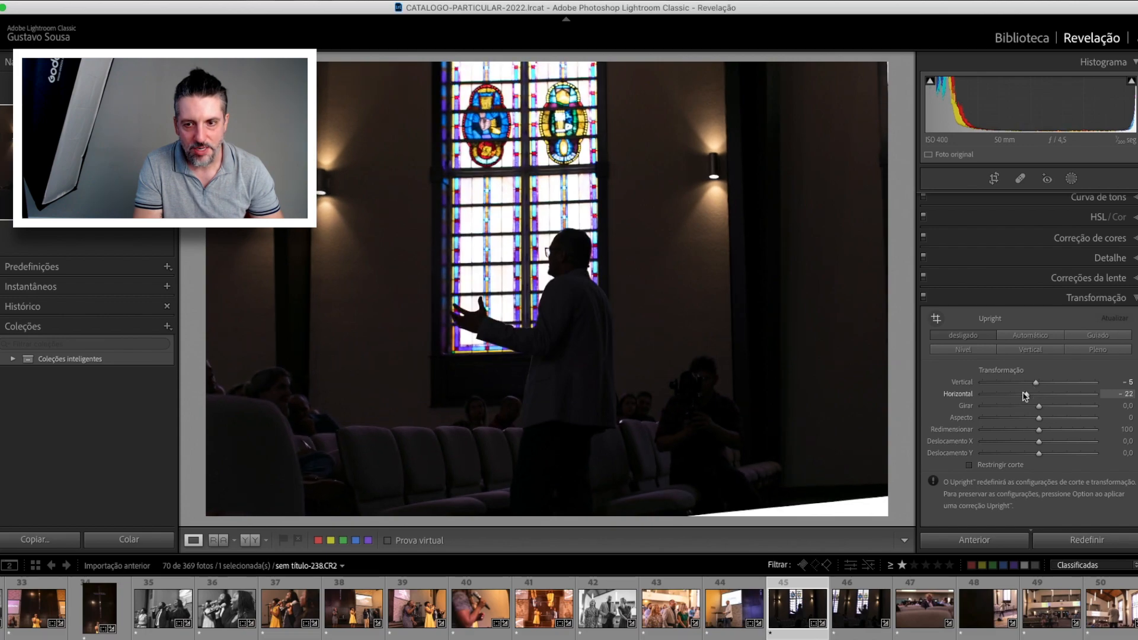
pyautogui.click(971, 465)
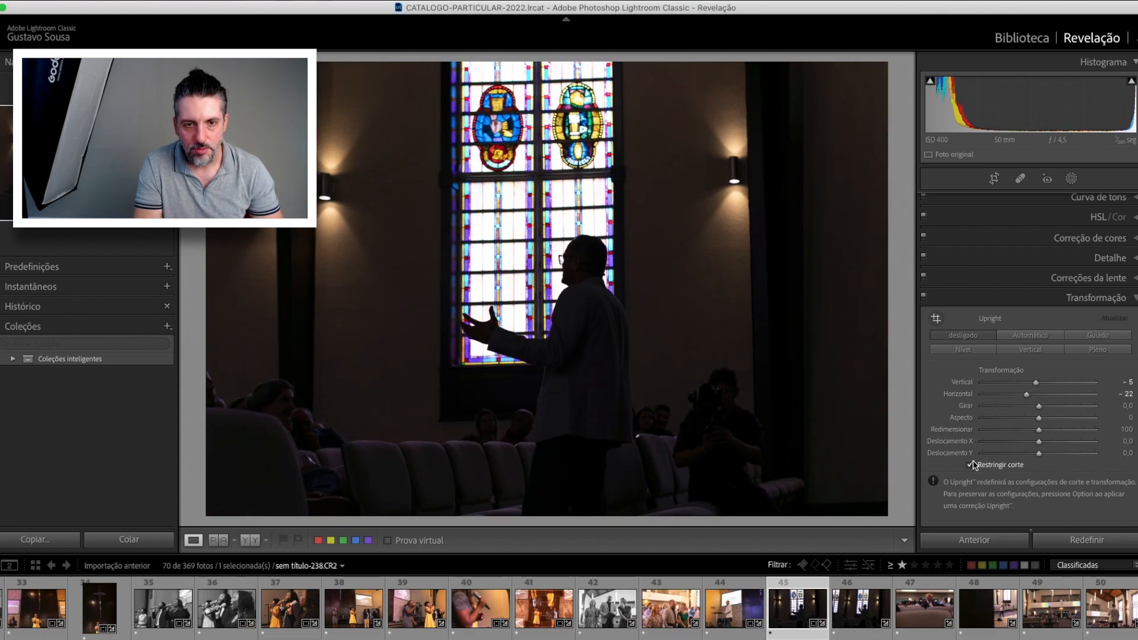
# Paste the black-and-white settings onto photo 45 and correct its perspective with Horizontal -33, Girar -0,2 and Restringir corte on
pyautogui.press('super+shift+v')
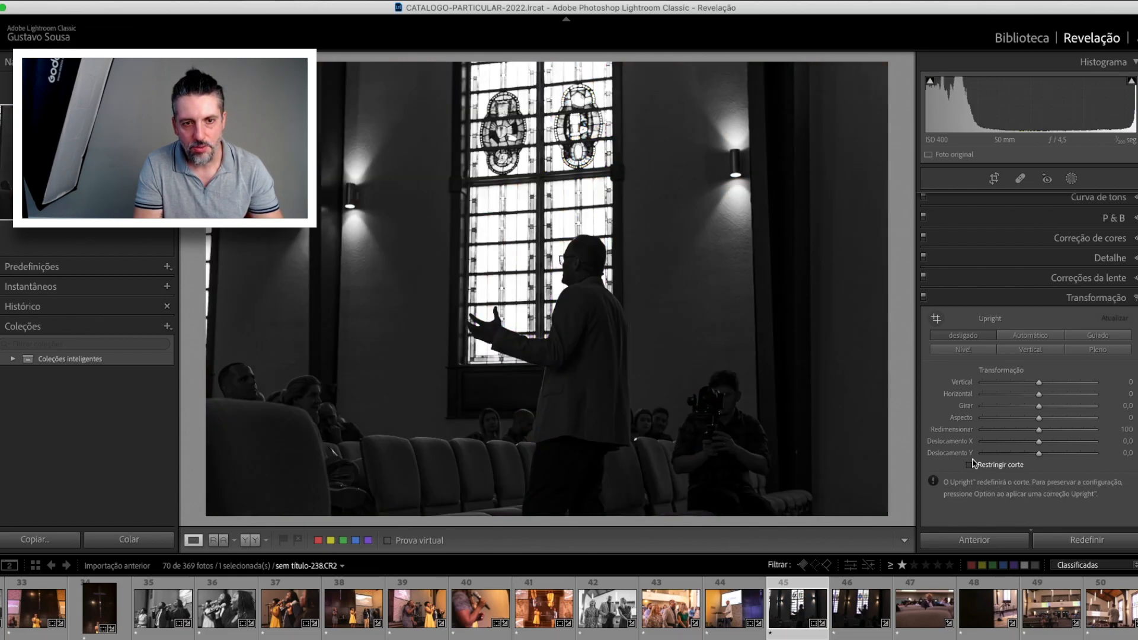
pyautogui.click(1019, 394)
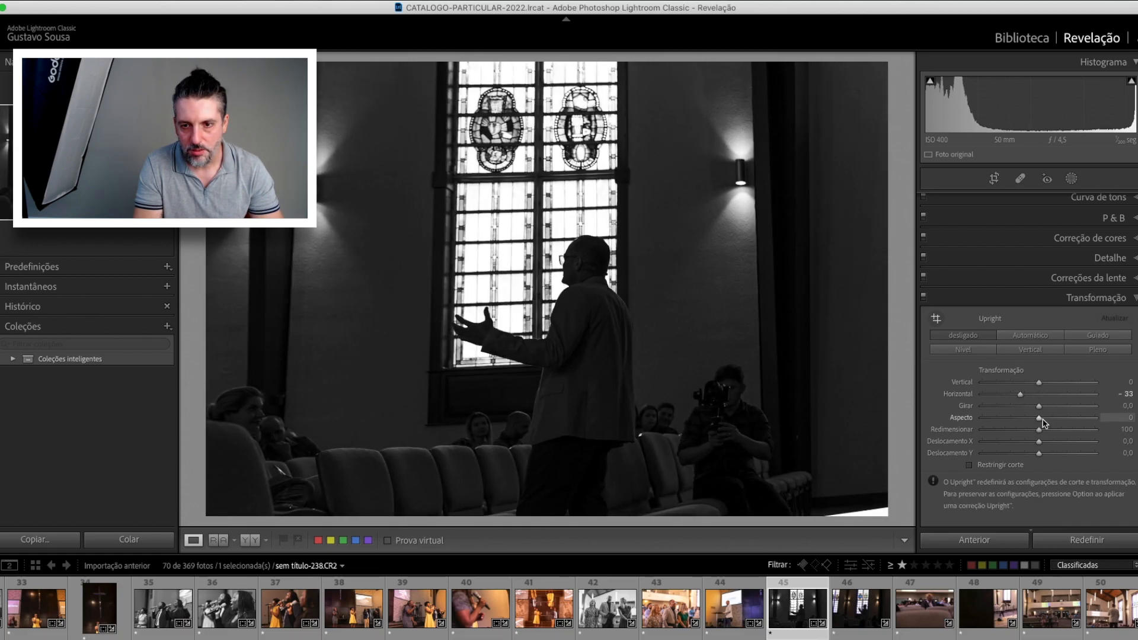
pyautogui.moveTo(1039, 406); pyautogui.dragTo(1038, 408)
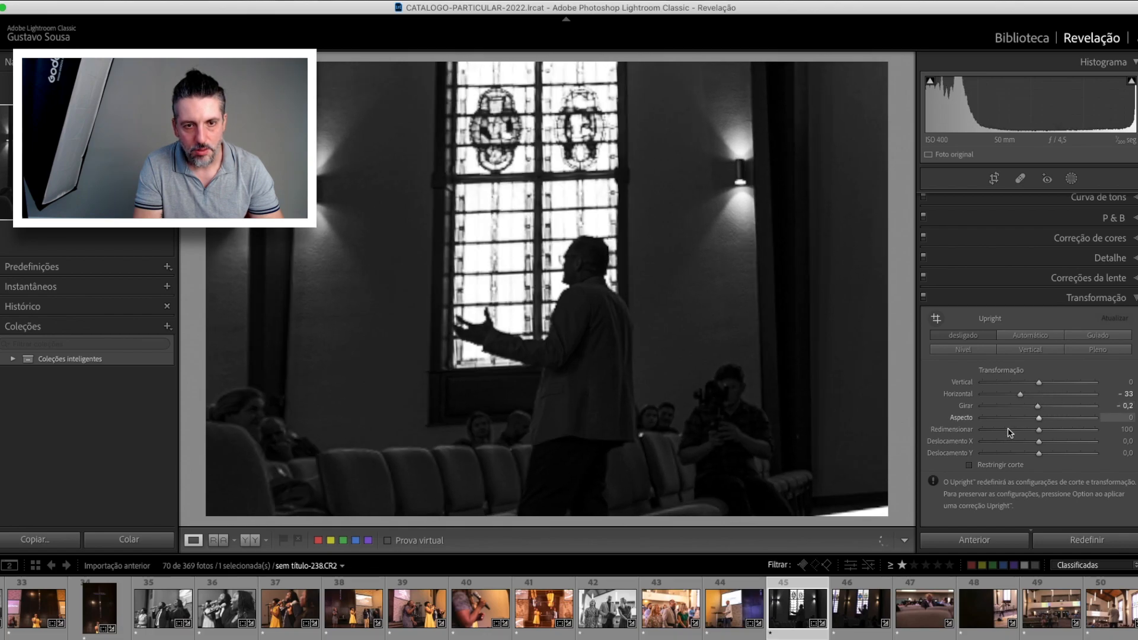
pyautogui.click(970, 464)
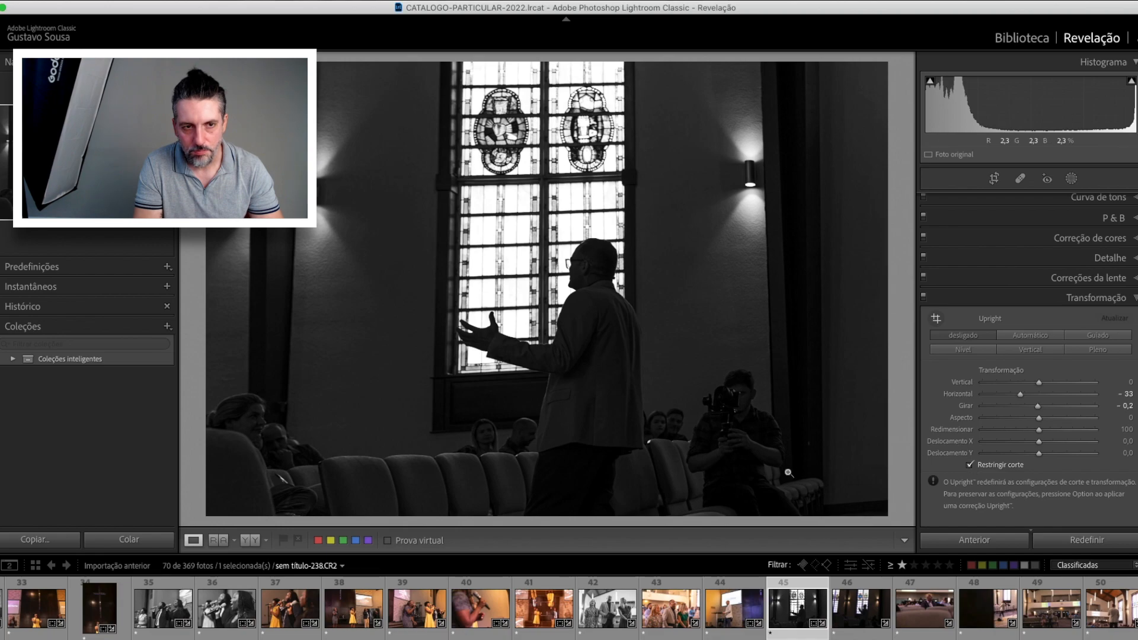
# Deepen the shadows of photo 45 in the basic tone settings with Pretos -41 and Sombras +27
pyautogui.scroll(1, 1056, 309)
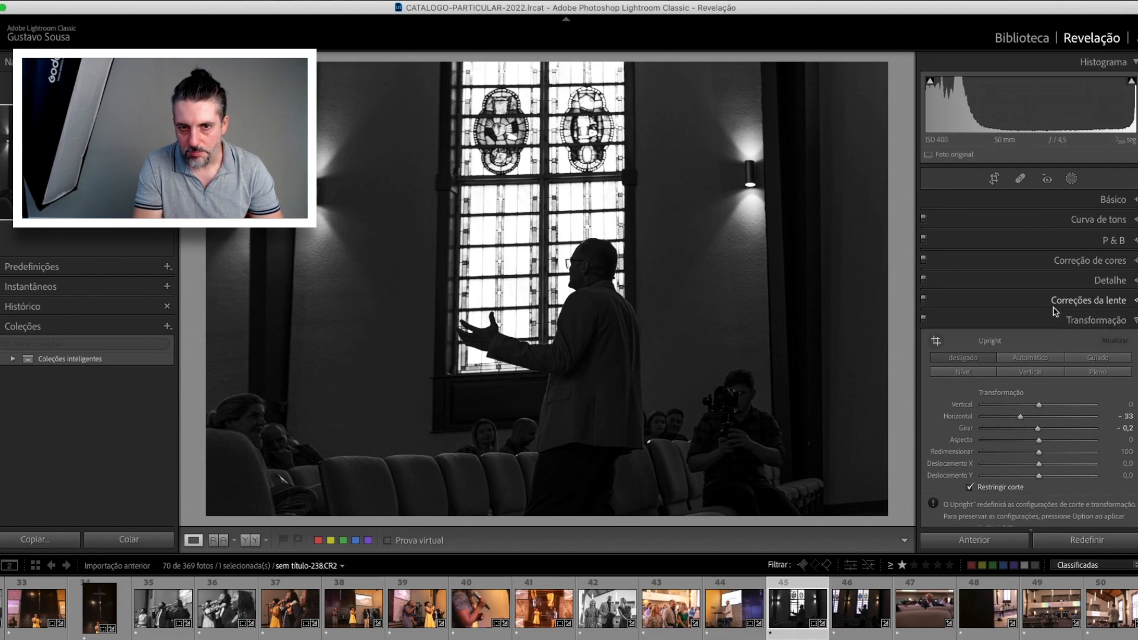
pyautogui.click(1051, 199)
pyautogui.scroll(-2, 1018, 450)
pyautogui.scroll(2, 1017, 440)
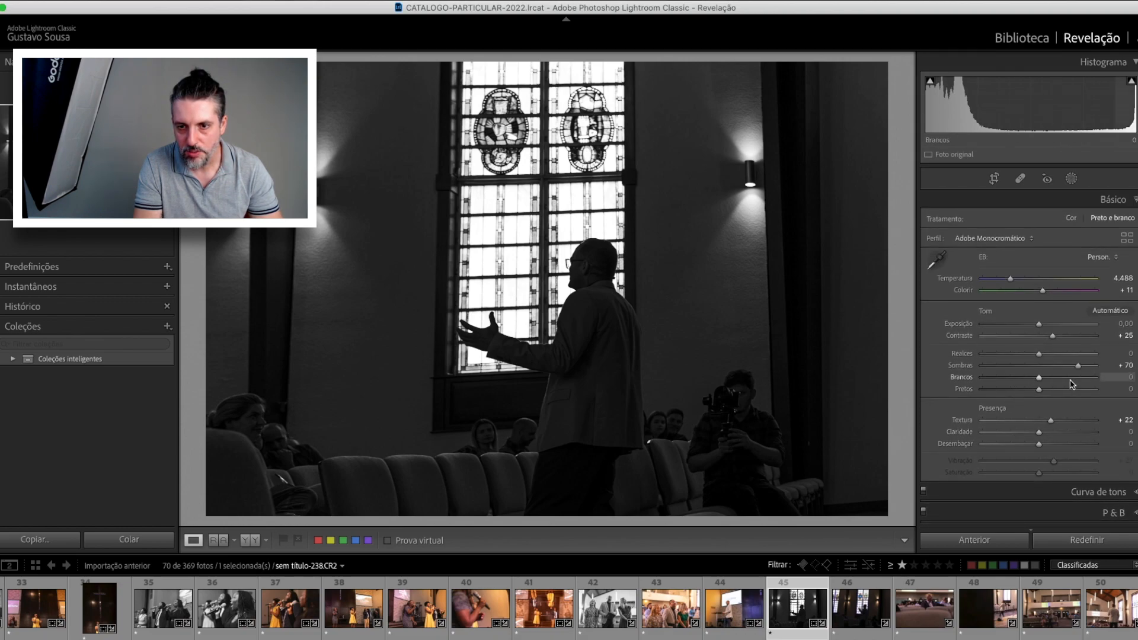
pyautogui.moveTo(1041, 391); pyautogui.dragTo(1015, 389)
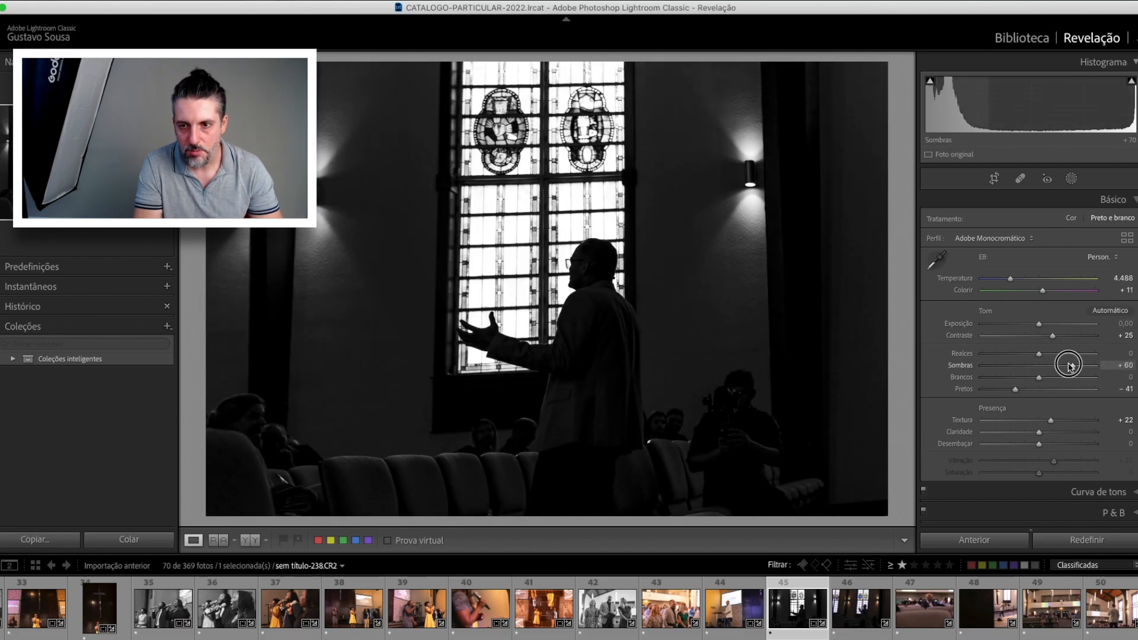
pyautogui.moveTo(1054, 366); pyautogui.dragTo(1051, 365)
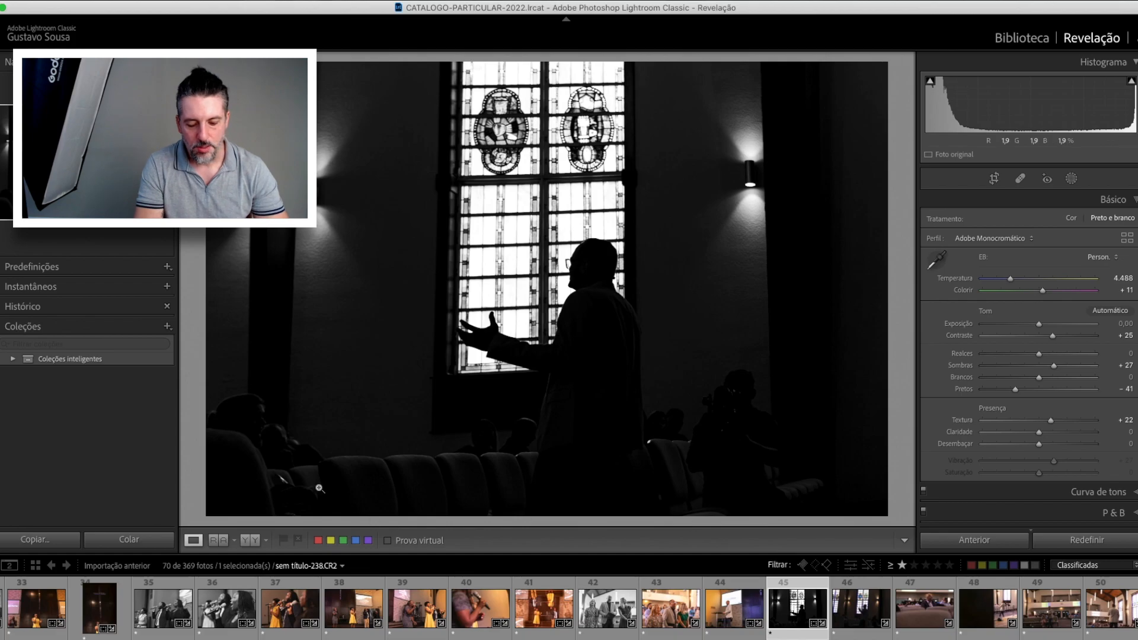
# Add a linear gradient from the lower-left seats of photo 45 with the Superexposição (Escurecer) preset, and lower its exposure further
pyautogui.press('m')
pyautogui.moveTo(280, 466); pyautogui.dragTo(373, 269)
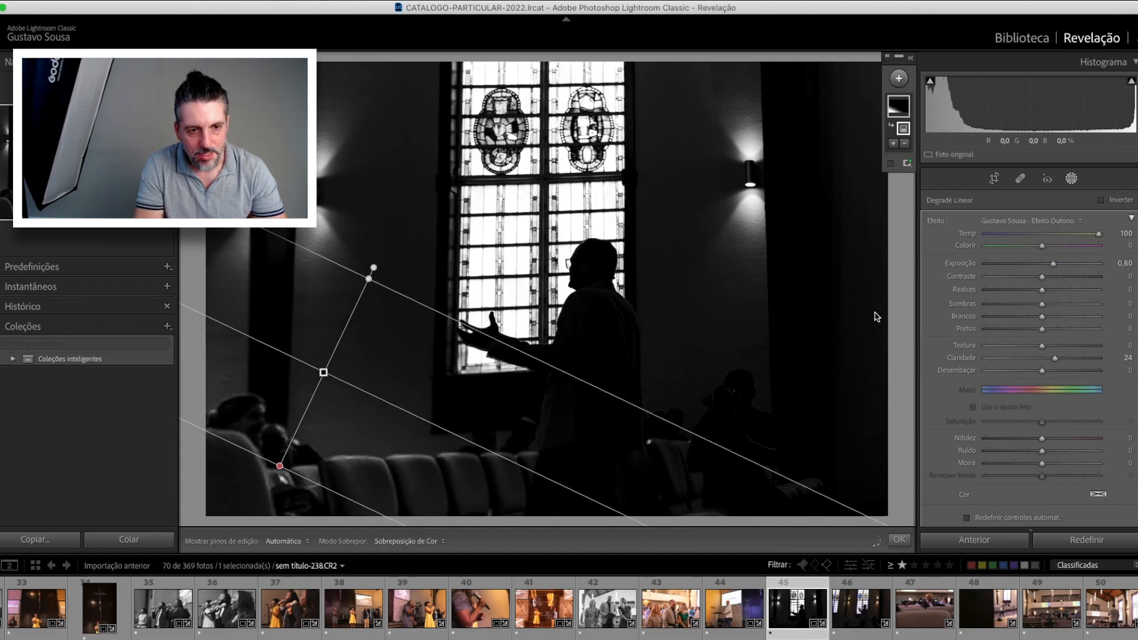
pyautogui.click(1017, 223)
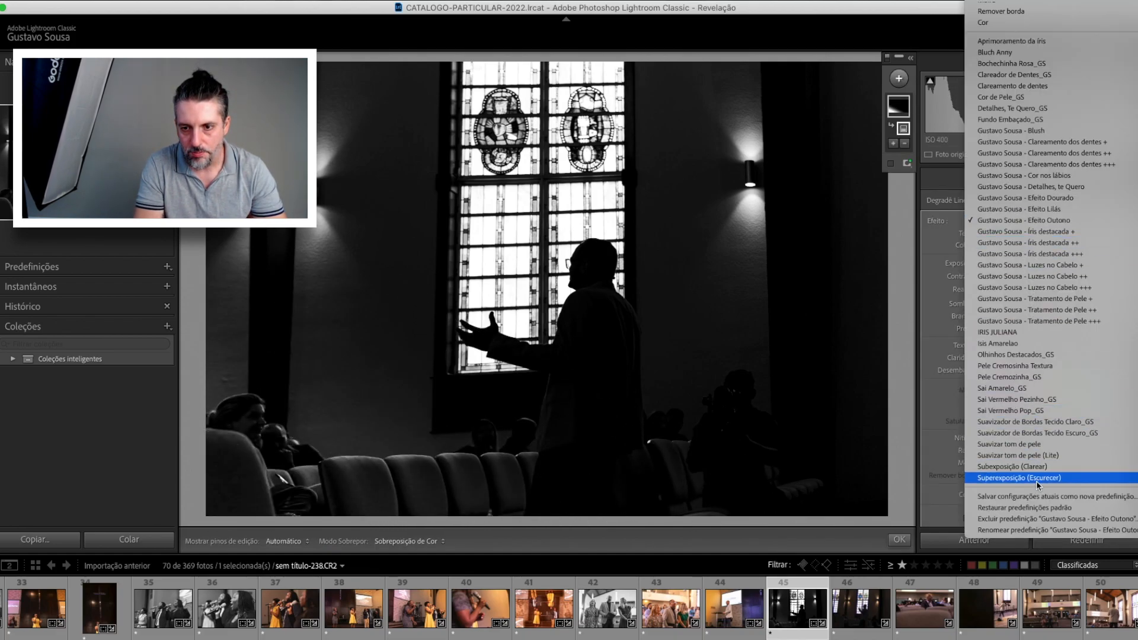
pyautogui.click(943, 444)
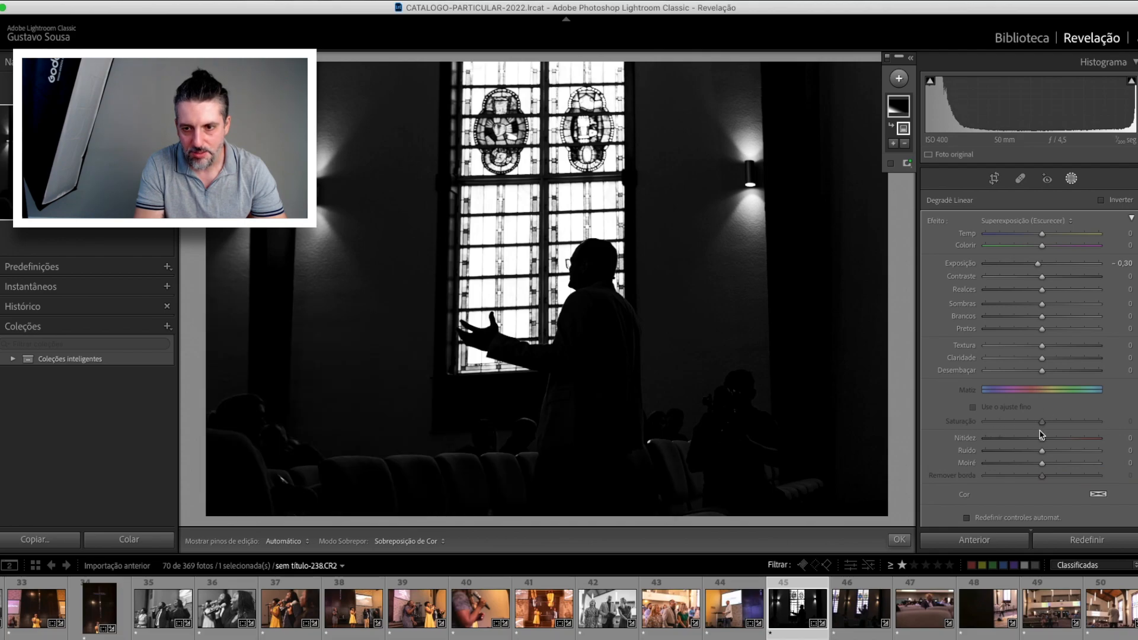
pyautogui.moveTo(1040, 268); pyautogui.dragTo(1027, 267)
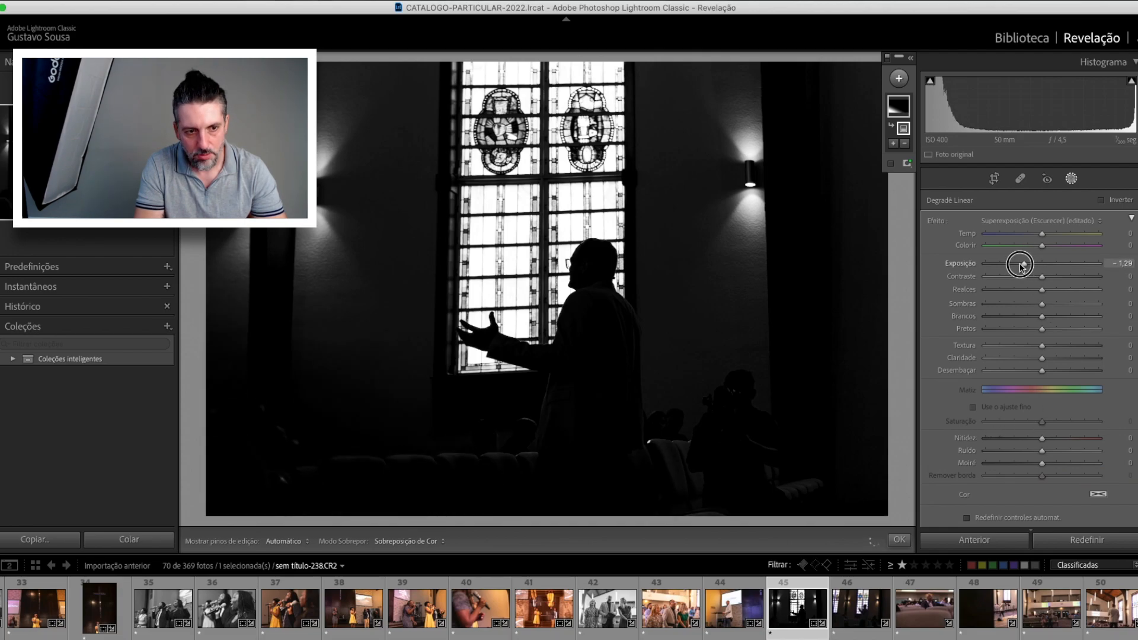
# Add a second linear gradient from the lower-right corner over the photographer, using Superexposição (Escurecer) with Exposição -1,80
pyautogui.moveTo(798, 467); pyautogui.dragTo(707, 340)
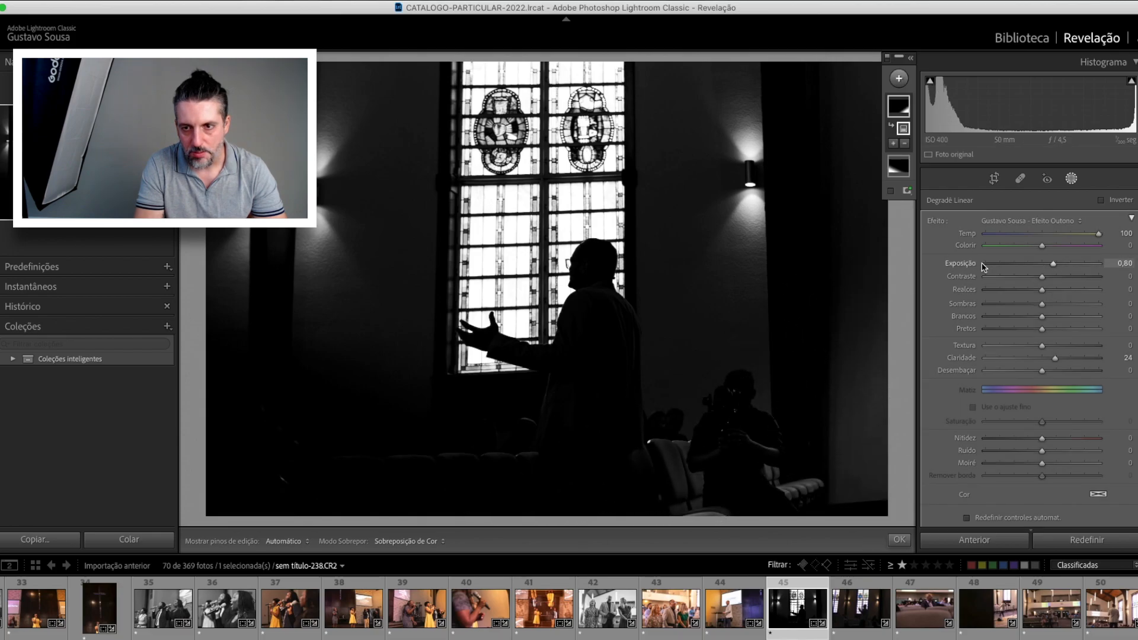
pyautogui.click(1010, 221)
pyautogui.click(1011, 466)
pyautogui.click(1017, 221)
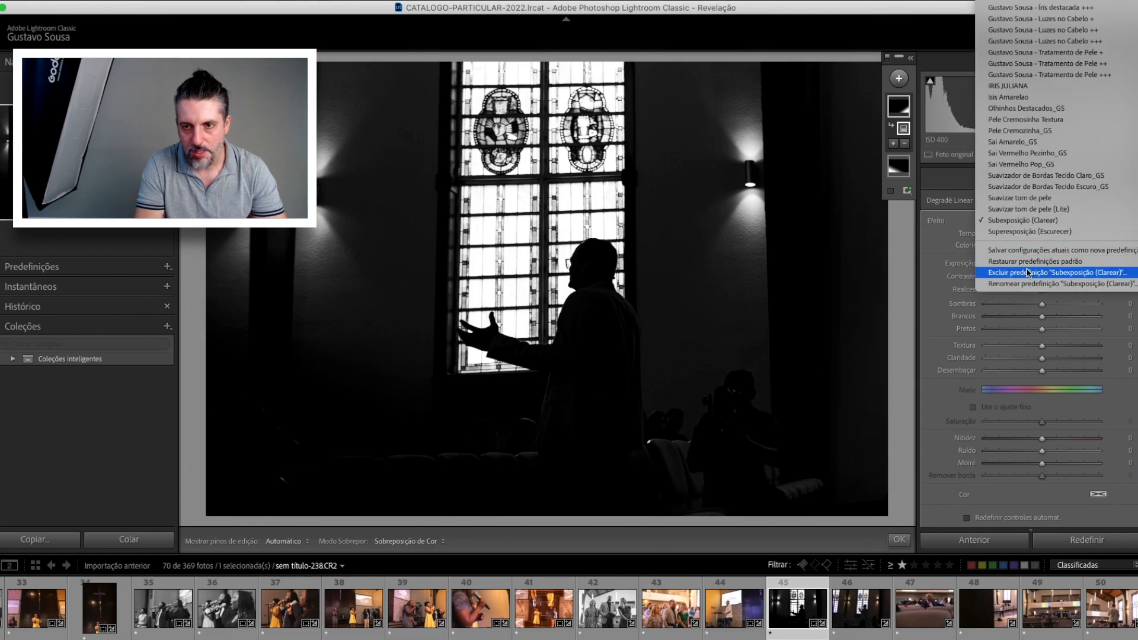
pyautogui.click(1023, 232)
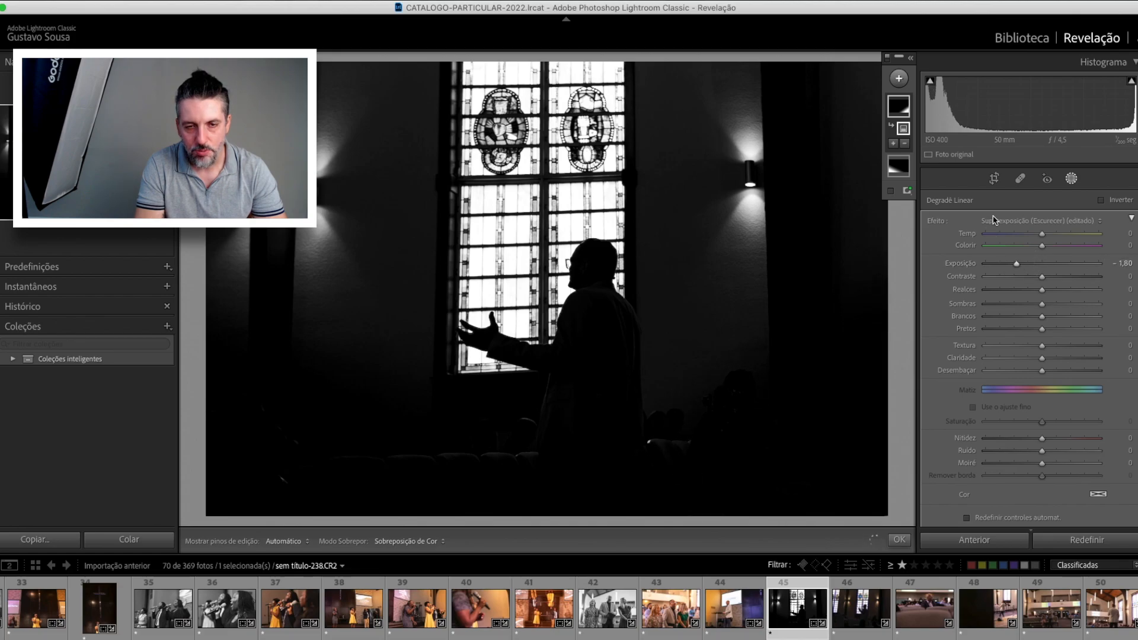
pyautogui.click(1072, 179)
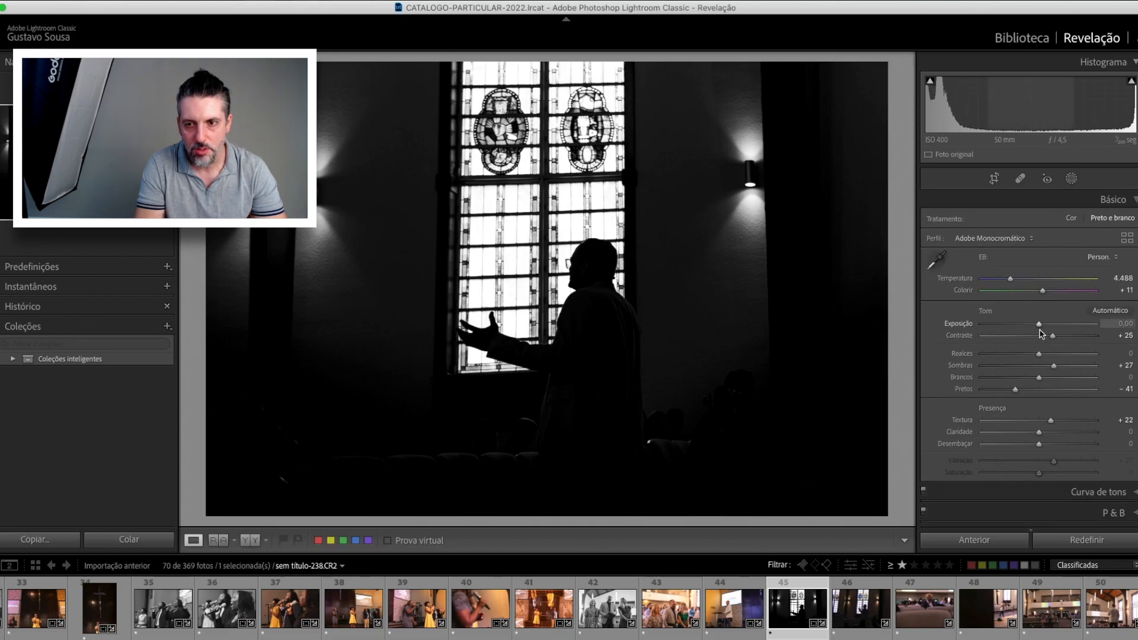
# Set photo 45's Realces to +56 and heal the leftover bright spots beside the speaker and among the lower-left seats
pyautogui.moveTo(1042, 355); pyautogui.dragTo(1073, 355)
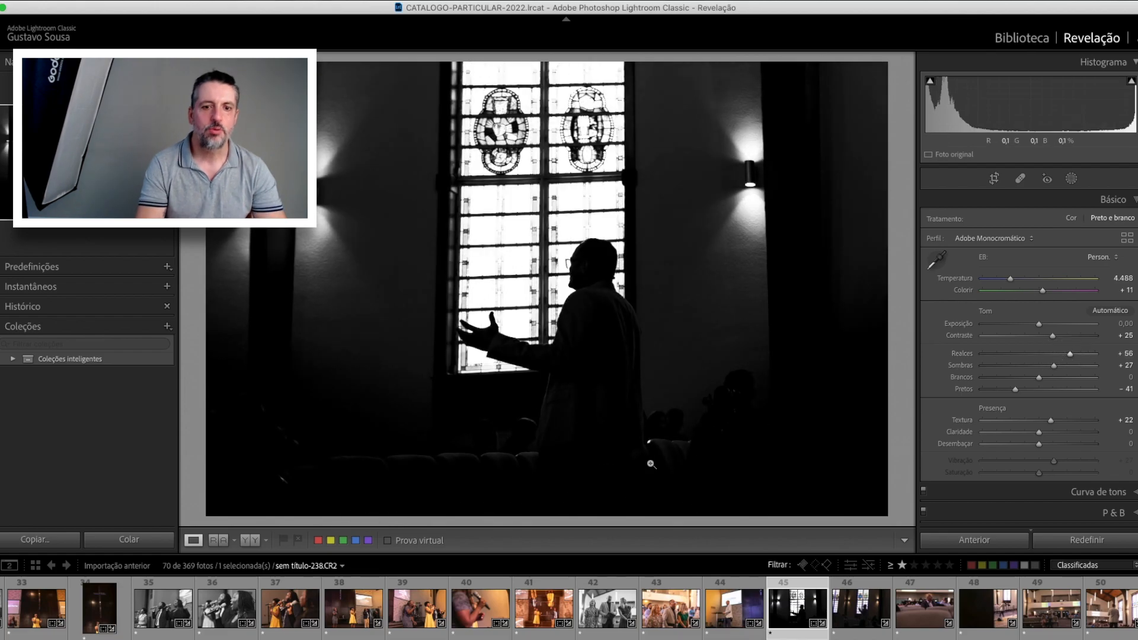
pyautogui.press('q')
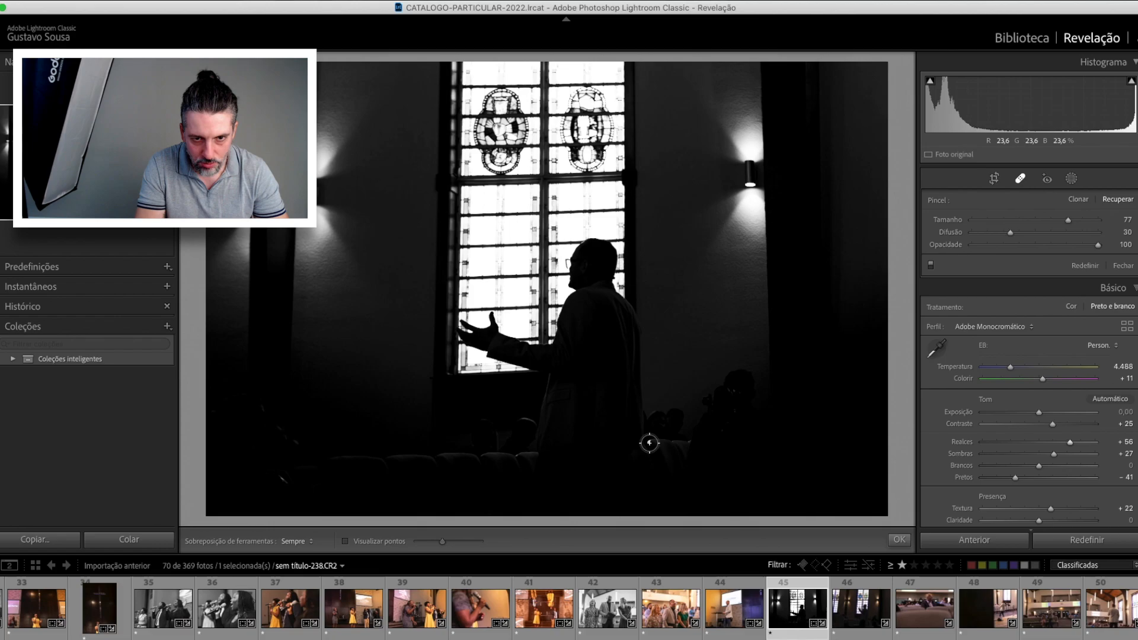
pyautogui.click(650, 442)
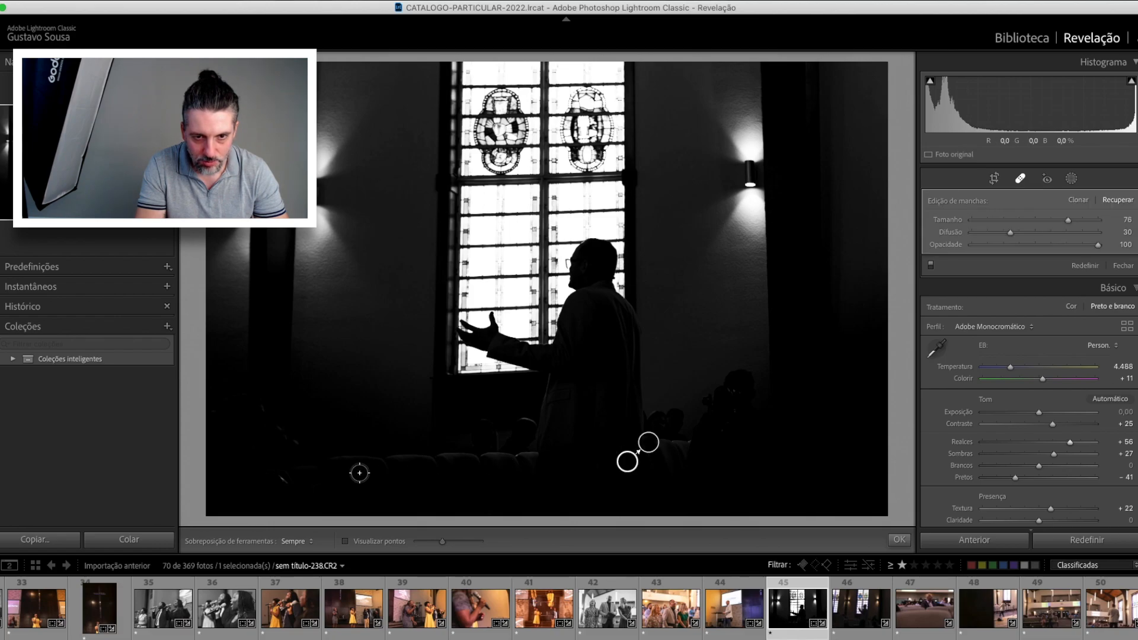
pyautogui.moveTo(267, 481); pyautogui.dragTo(330, 497)
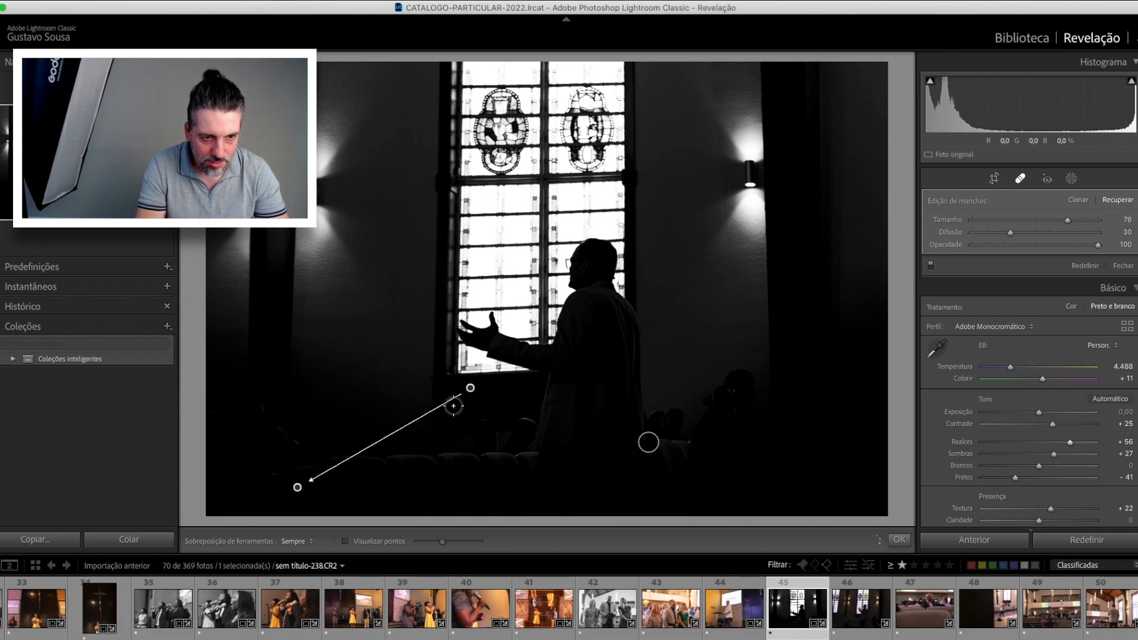
pyautogui.moveTo(468, 387); pyautogui.dragTo(356, 408)
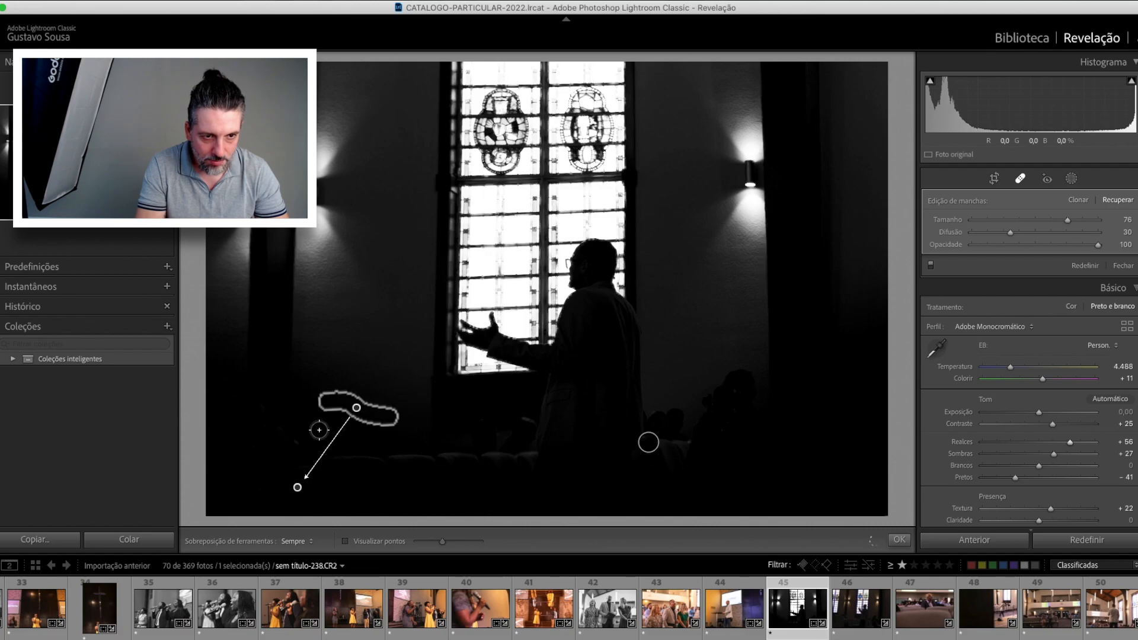
pyautogui.click(1022, 179)
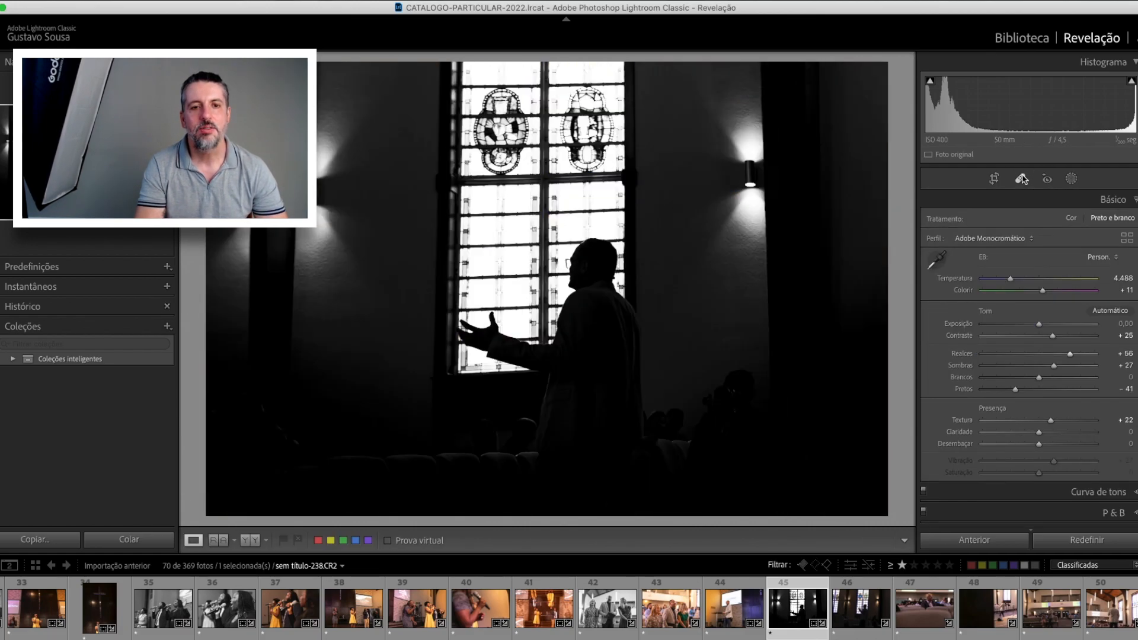
# Copy all of photo 45's settings, including masks, spot removal and crop, and paste them onto photo 46
pyautogui.click(852, 616)
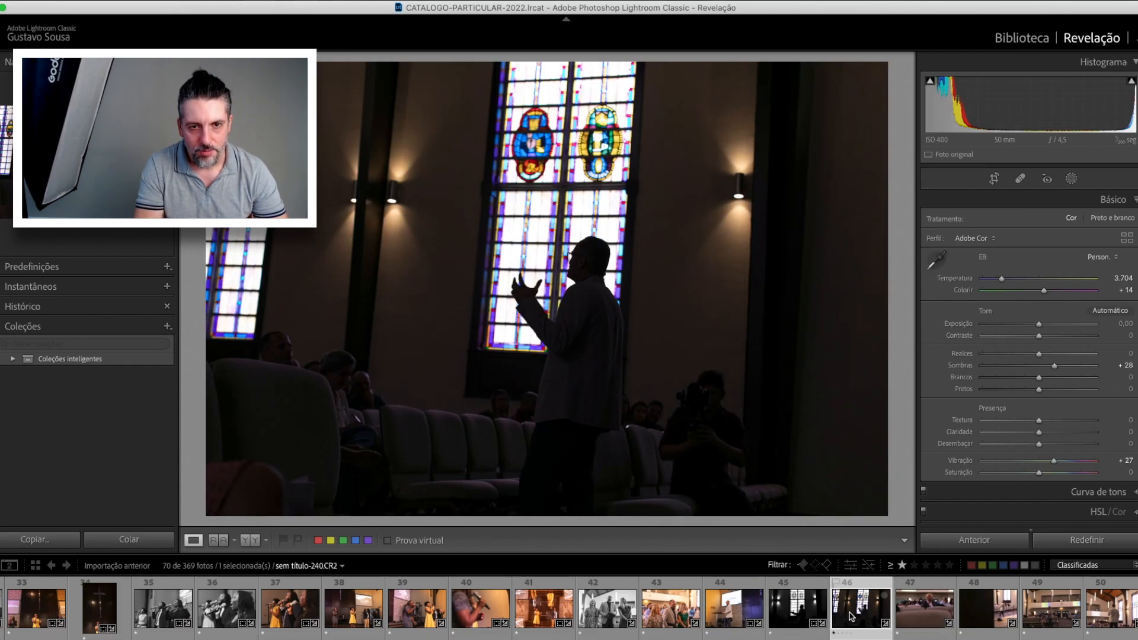
pyautogui.press('r')
pyautogui.click(800, 617)
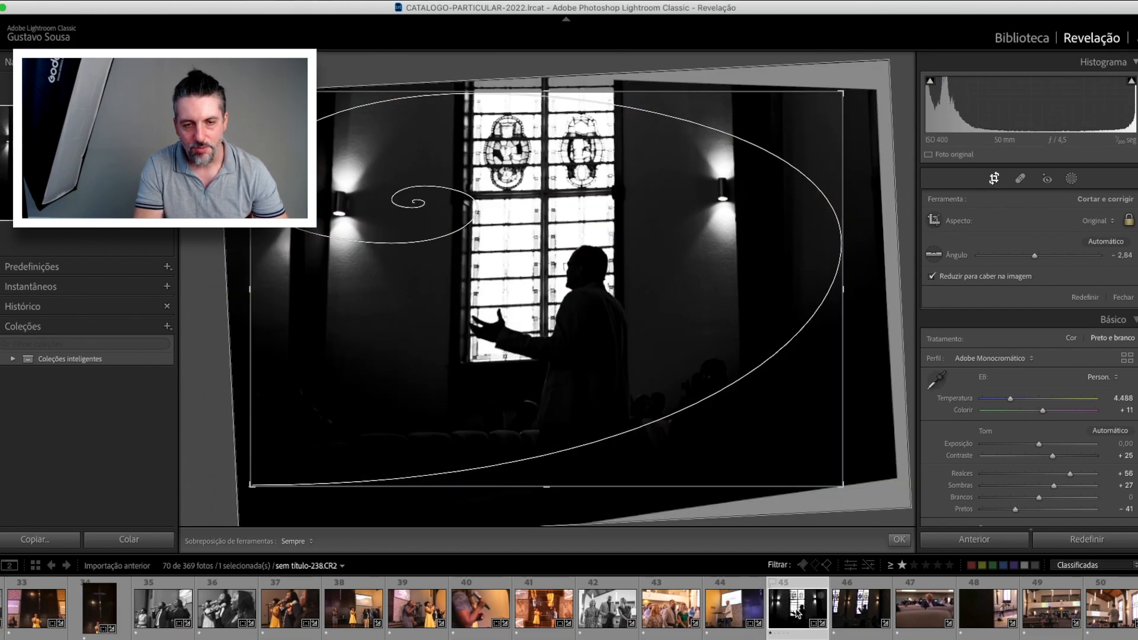
pyautogui.press('super+shift+c')
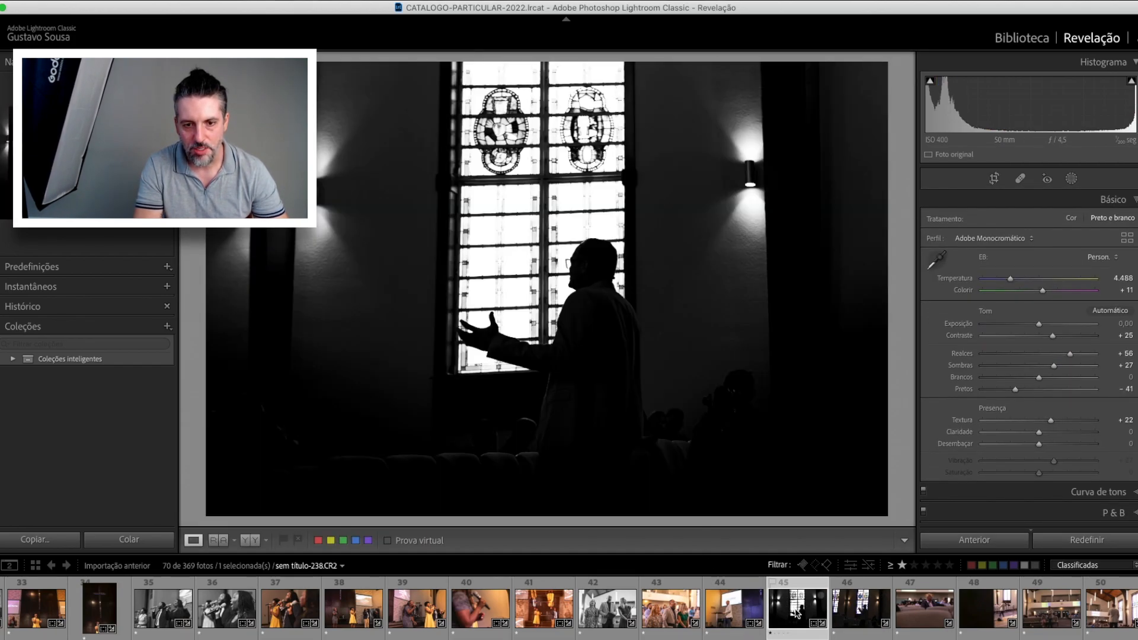
pyautogui.click(244, 383)
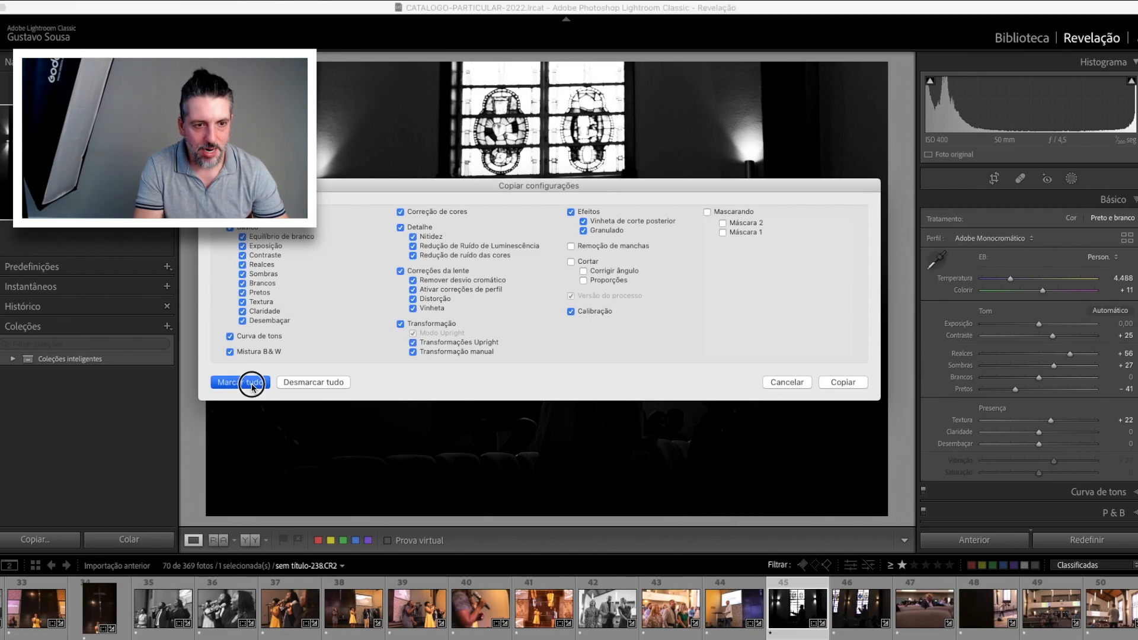
pyautogui.click(843, 383)
pyautogui.click(864, 606)
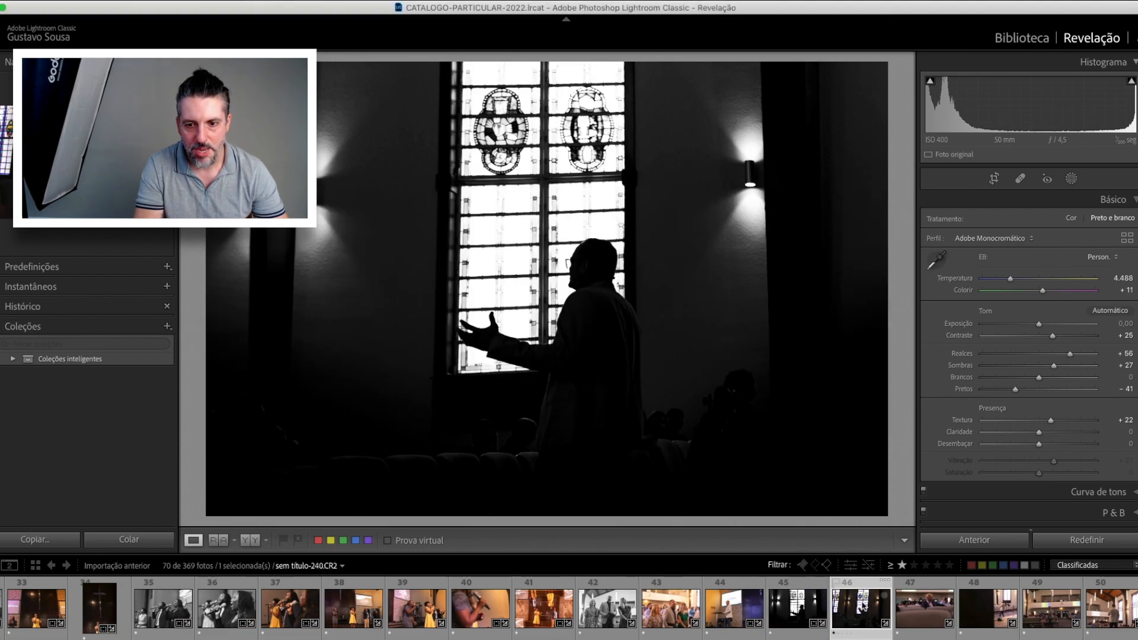
pyautogui.press('super+shift+v')
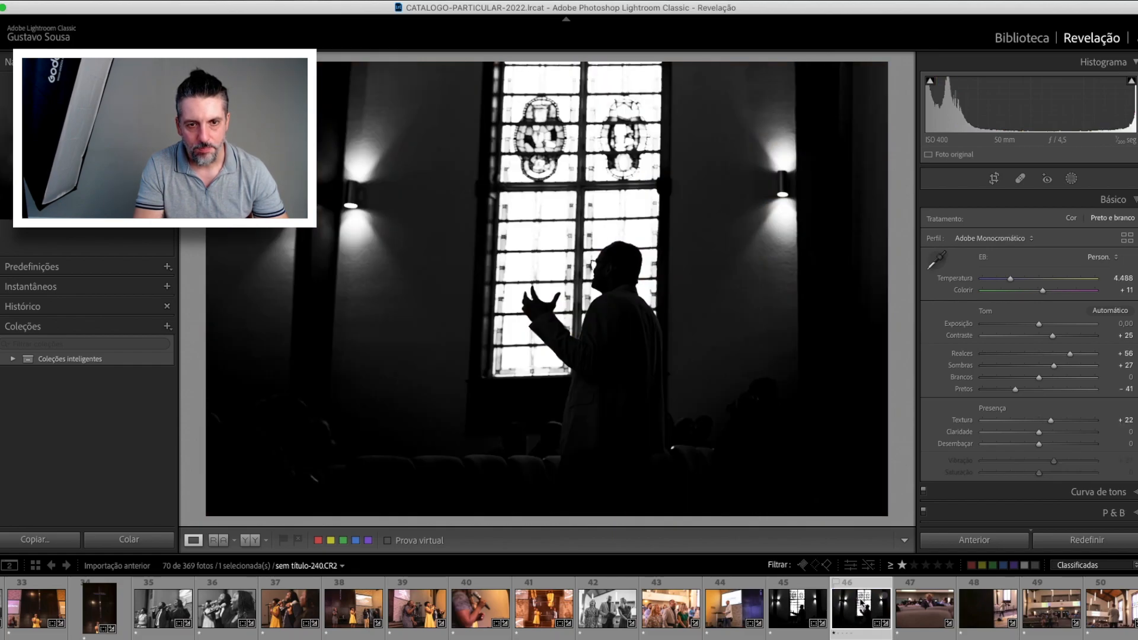
# Compare the silhouette photos 45 and 46, and set photo 45's rating to 0
pyautogui.click(792, 608)
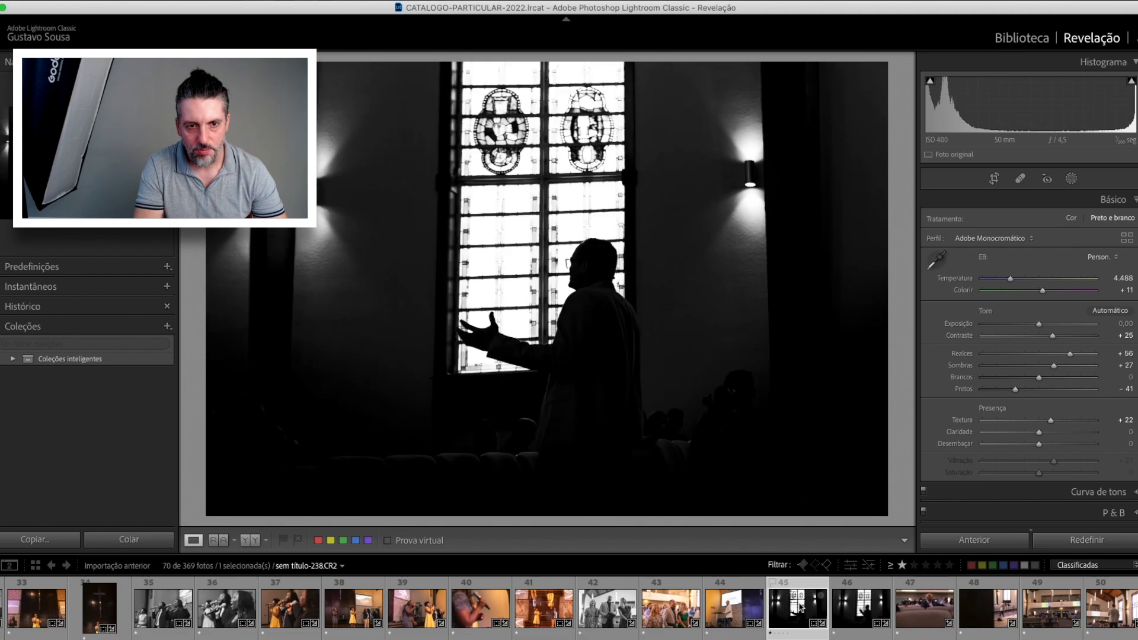
pyautogui.click(851, 608)
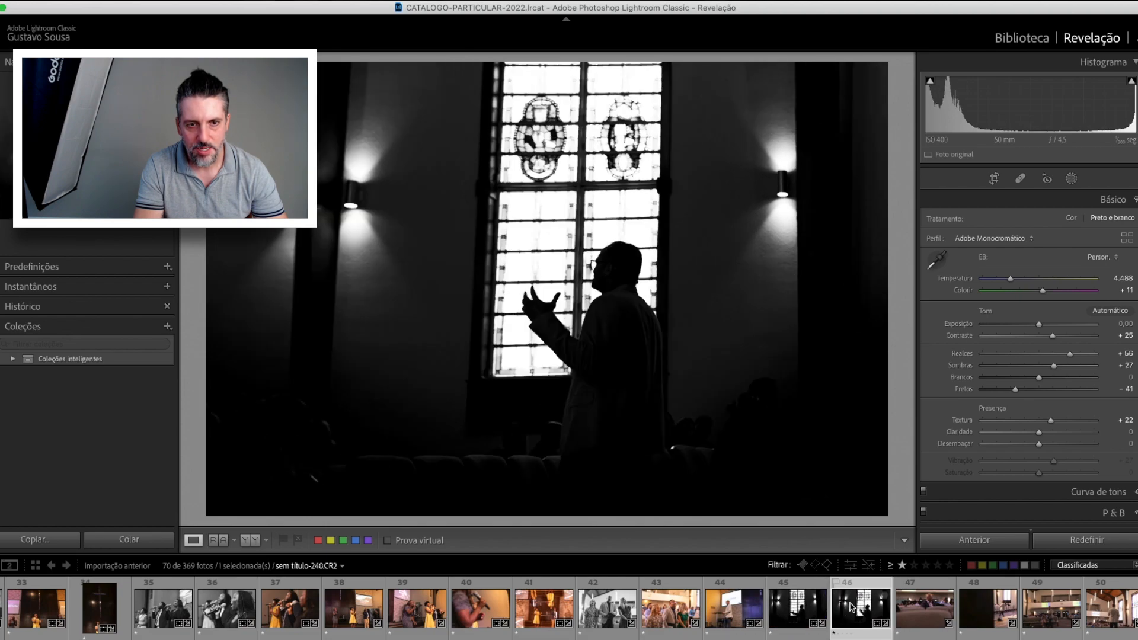
pyautogui.click(800, 611)
pyautogui.press('0')
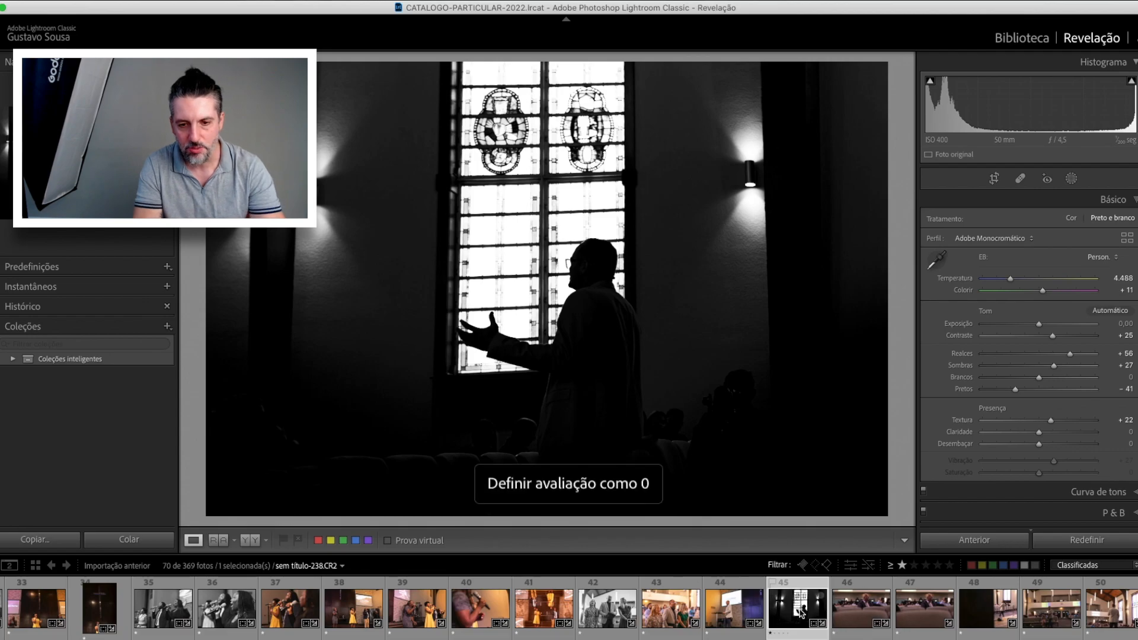
# Straighten the remaining silhouette photo, sem título-240.CR2, with a crop angle of -3,52
pyautogui.press('r')
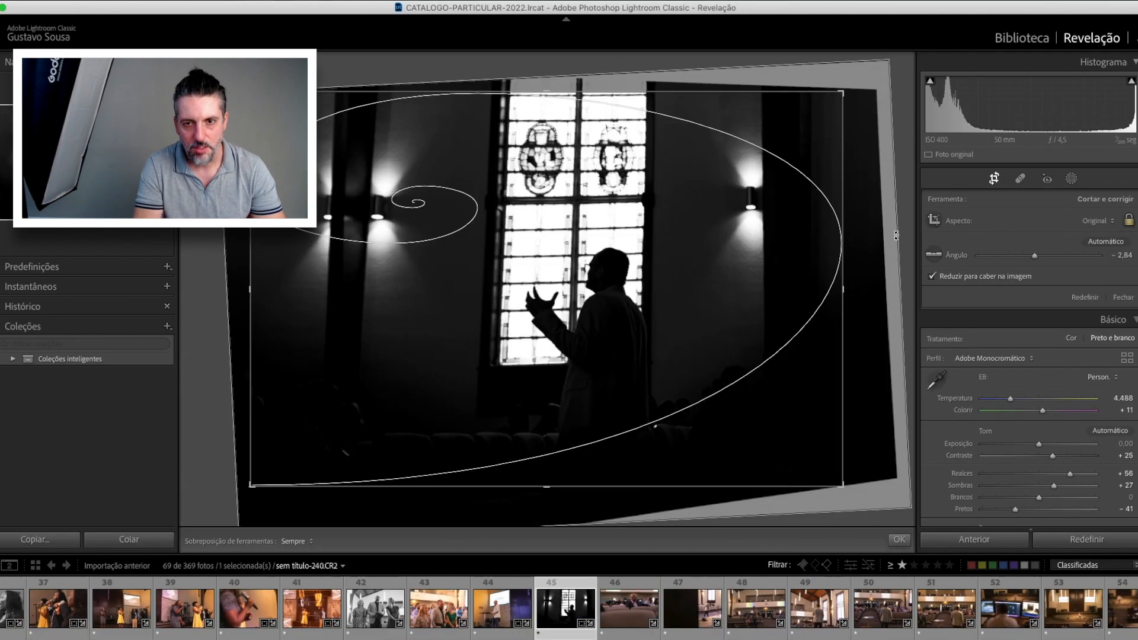
pyautogui.moveTo(901, 224); pyautogui.dragTo(906, 225)
pyautogui.press('r')
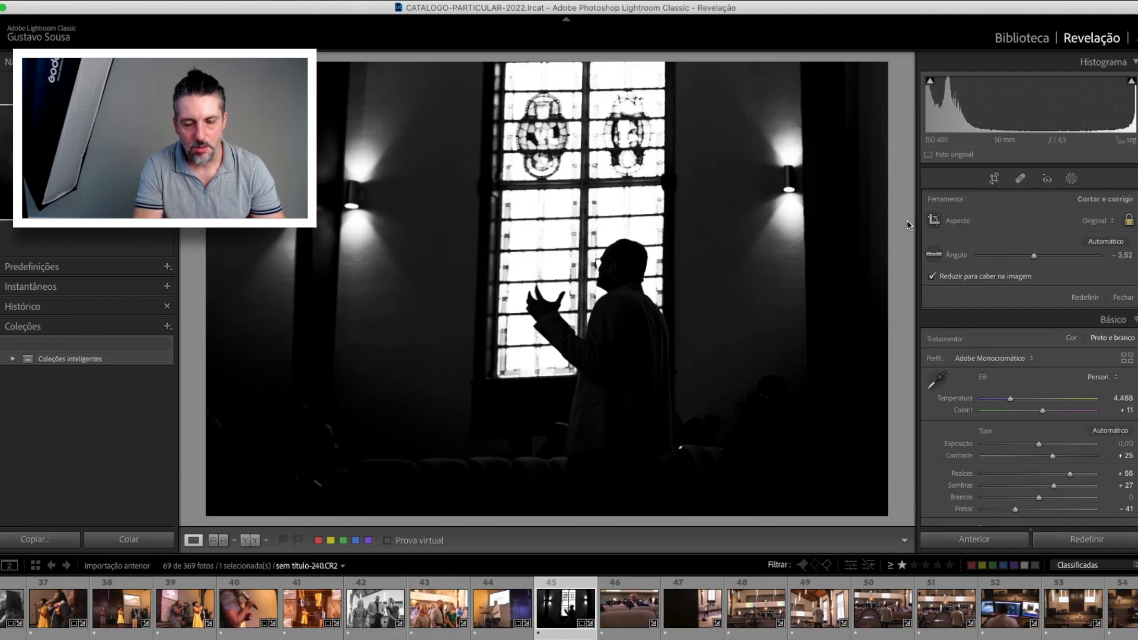
# Raise the exposure of photo 46, the man seated in the audience, to +0,30 and set its rating to 0
pyautogui.click(637, 613)
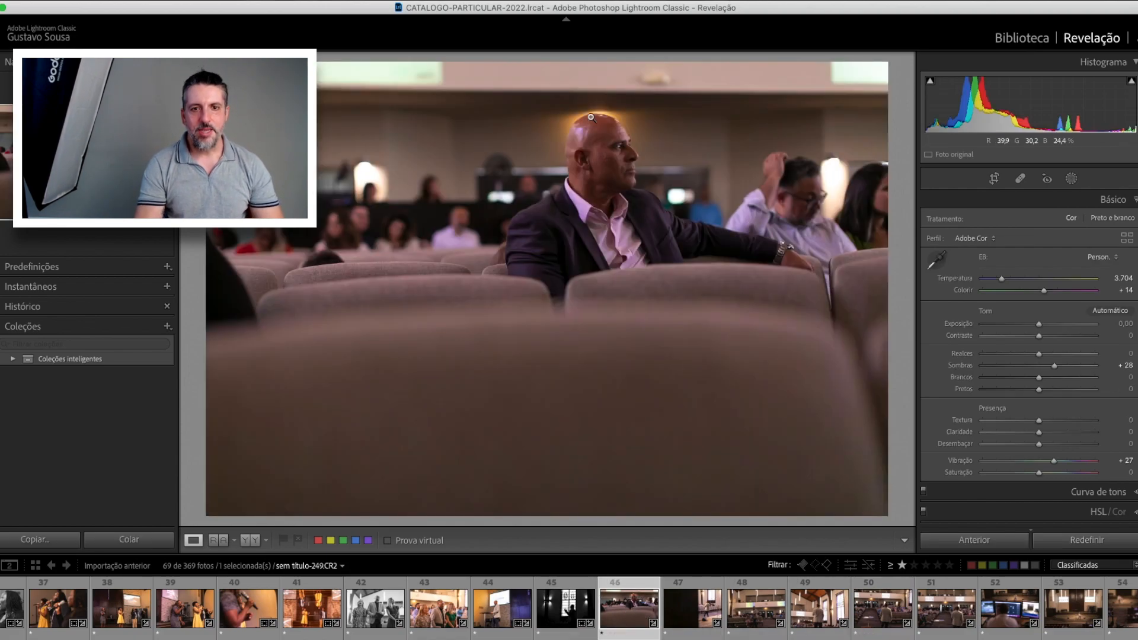
pyautogui.press('=')
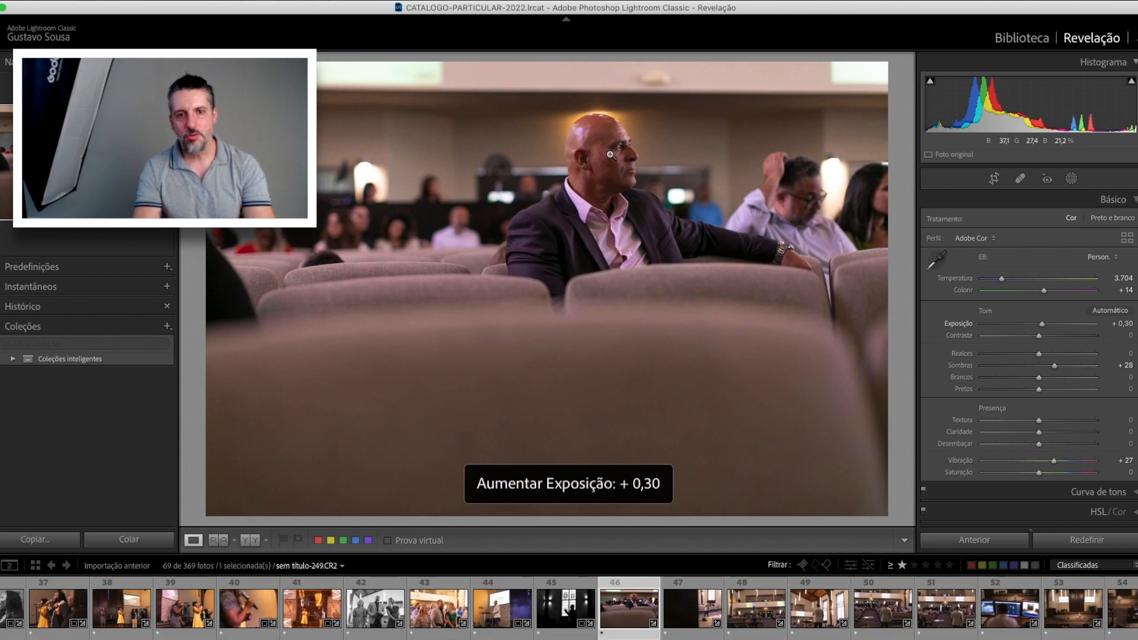
pyautogui.press('0')
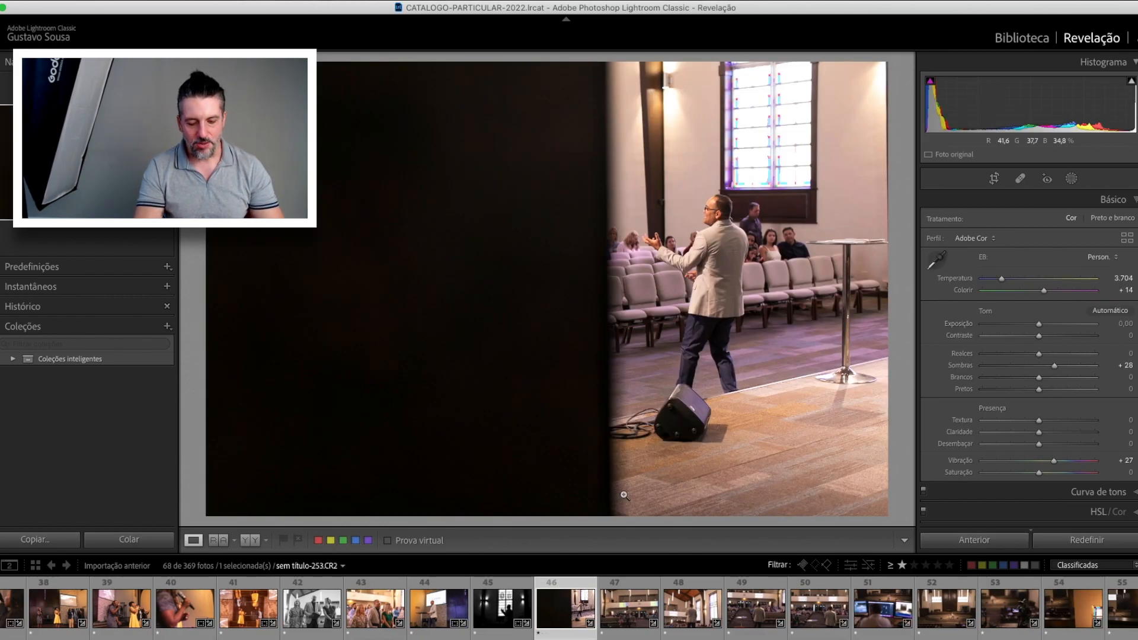
# Try pasting the copied silhouette settings onto the photo of the speaker beside the dark foreground, and undo the paste
pyautogui.press('super+shift+v')
pyautogui.press('super+z')
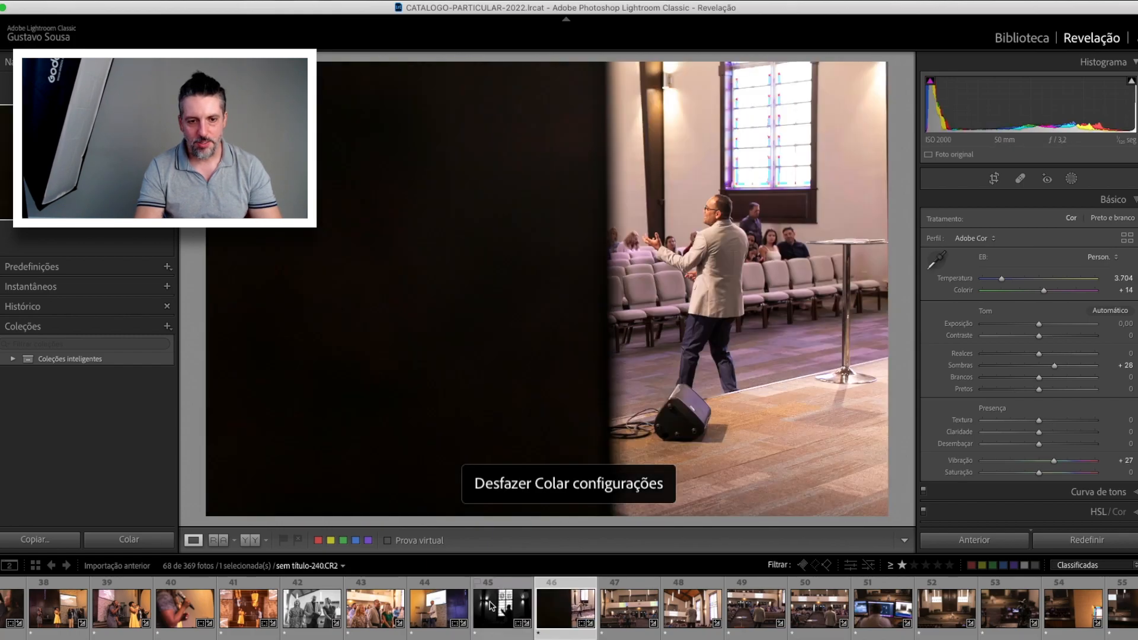
# Copy photo 42's black-and-white settings onto photo 46 and set Contraste to +41, Sombras to +15, Textura to +62 and Claridade to +27
pyautogui.click(317, 612)
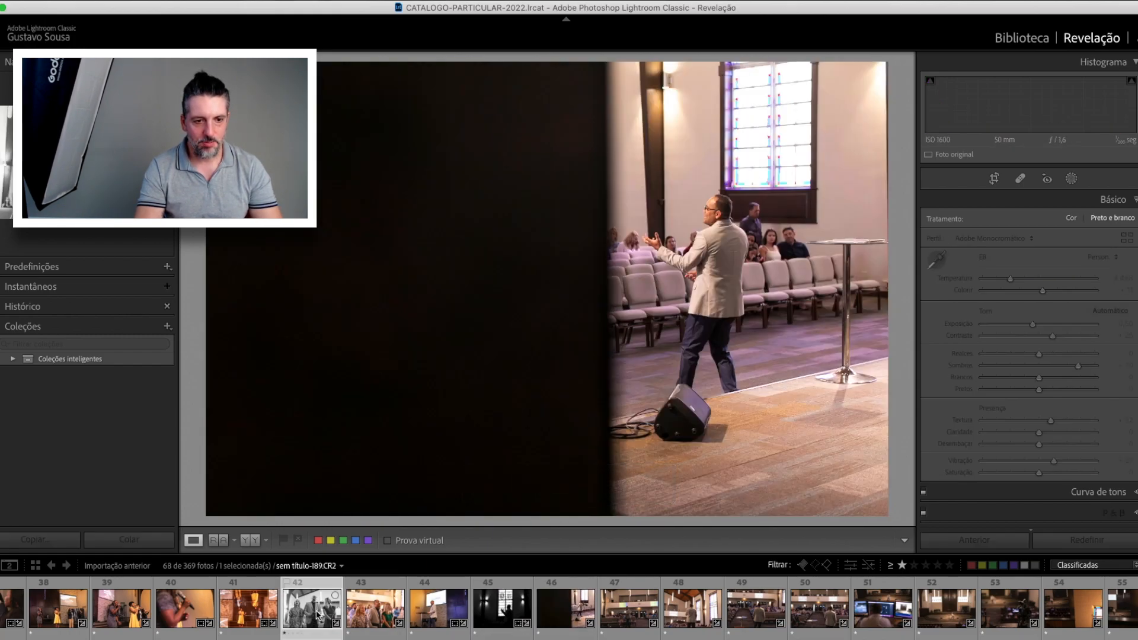
pyautogui.press('super+shift+c')
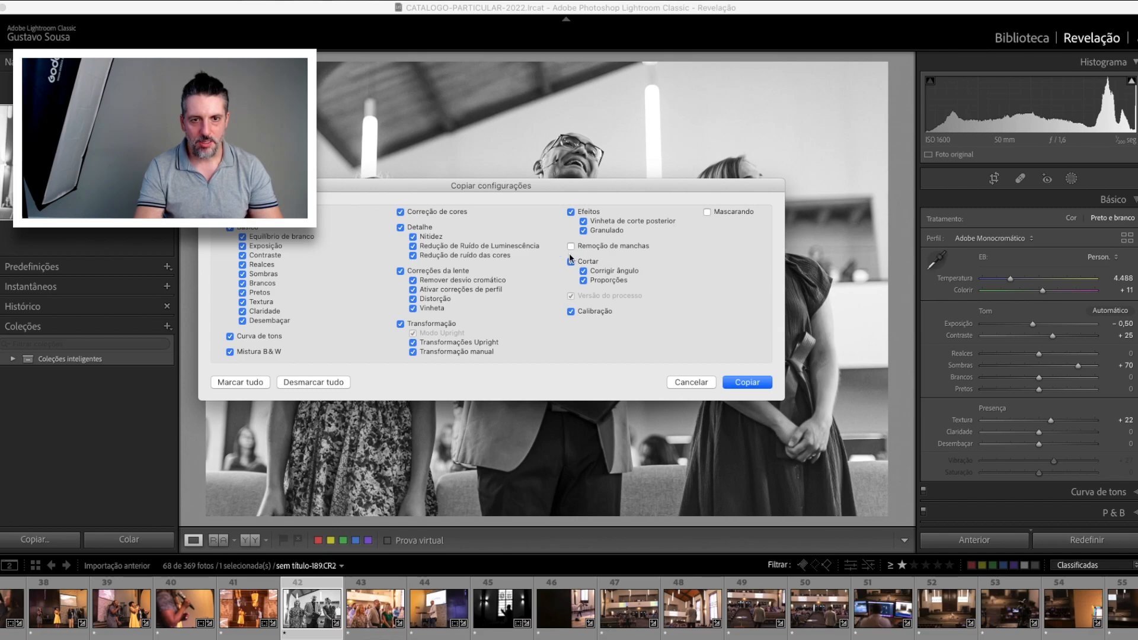
pyautogui.click(744, 384)
pyautogui.click(560, 616)
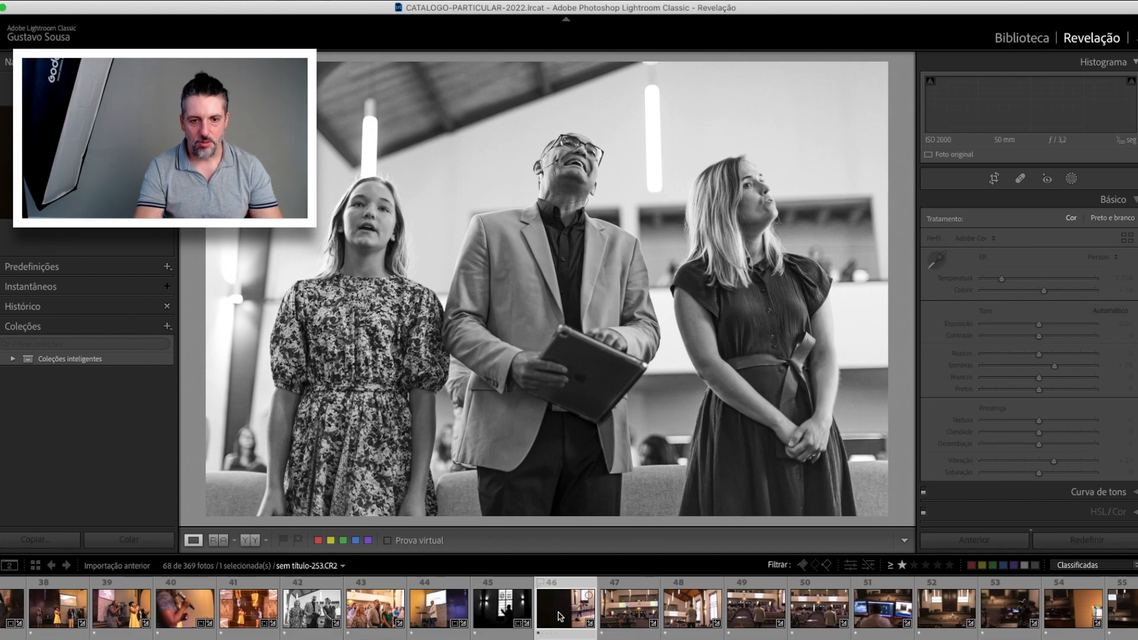
pyautogui.press('super+shift+v')
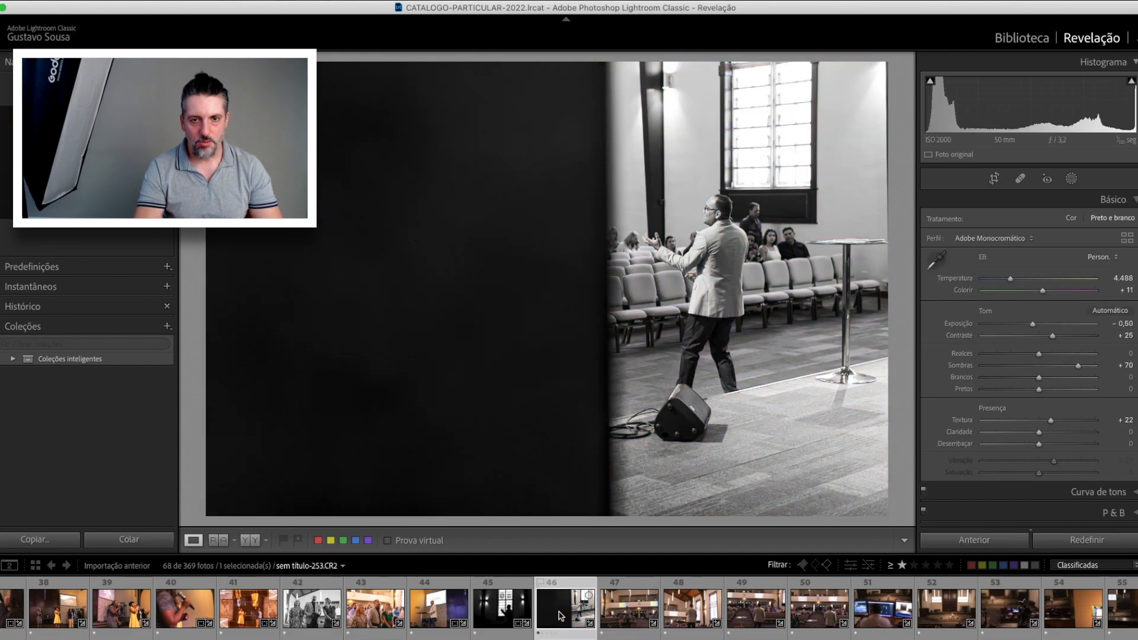
pyautogui.moveTo(1052, 335); pyautogui.dragTo(1049, 365)
pyautogui.moveTo(1052, 423)
pyautogui.mouseDown()
pyautogui.moveTo(1093, 422)
pyautogui.moveTo(1059, 434)
pyautogui.mouseUp()
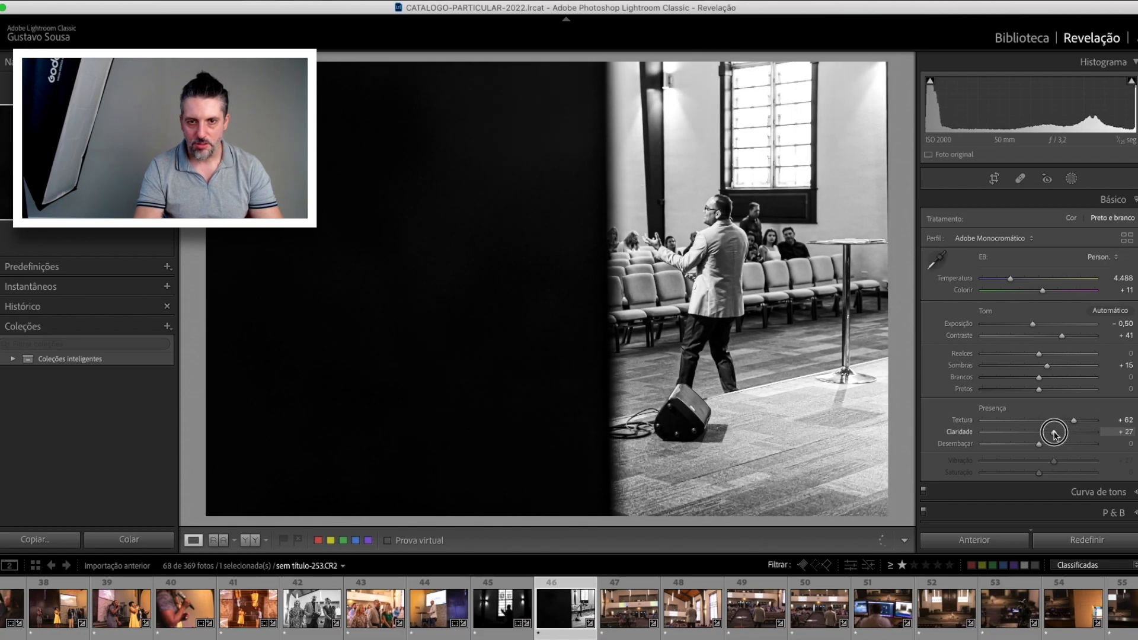
# Straighten photo 47, the speaker walking past the chairs, with a crop angle of 2,39 and raise its exposure to +0,60
pyautogui.click(626, 619)
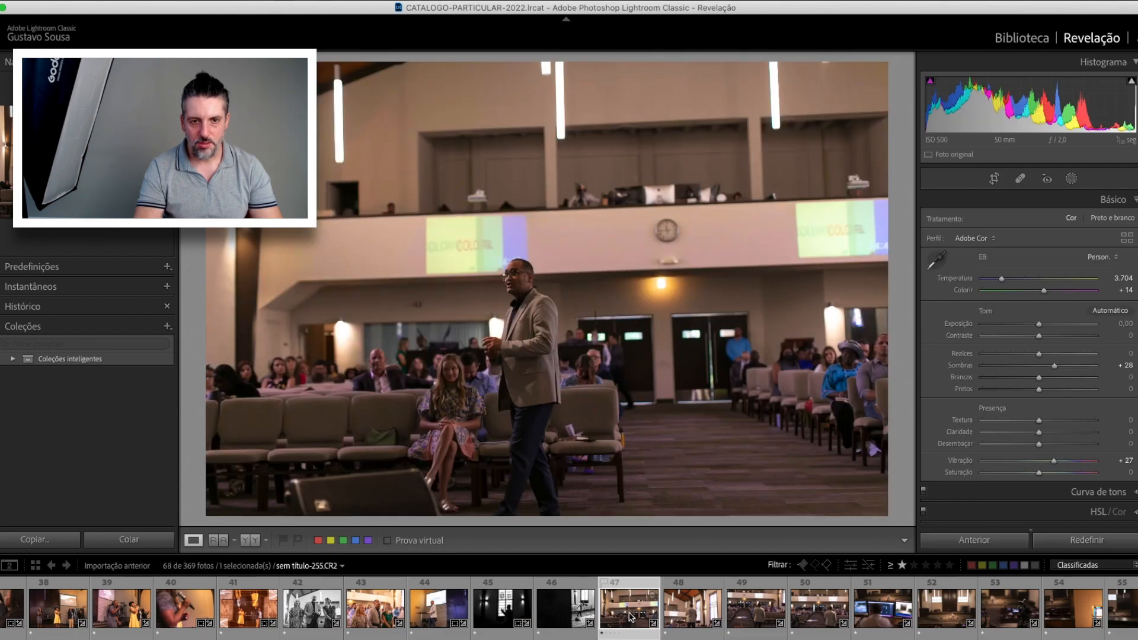
pyautogui.press('r')
pyautogui.moveTo(895, 231); pyautogui.dragTo(903, 248)
pyautogui.press('Return')
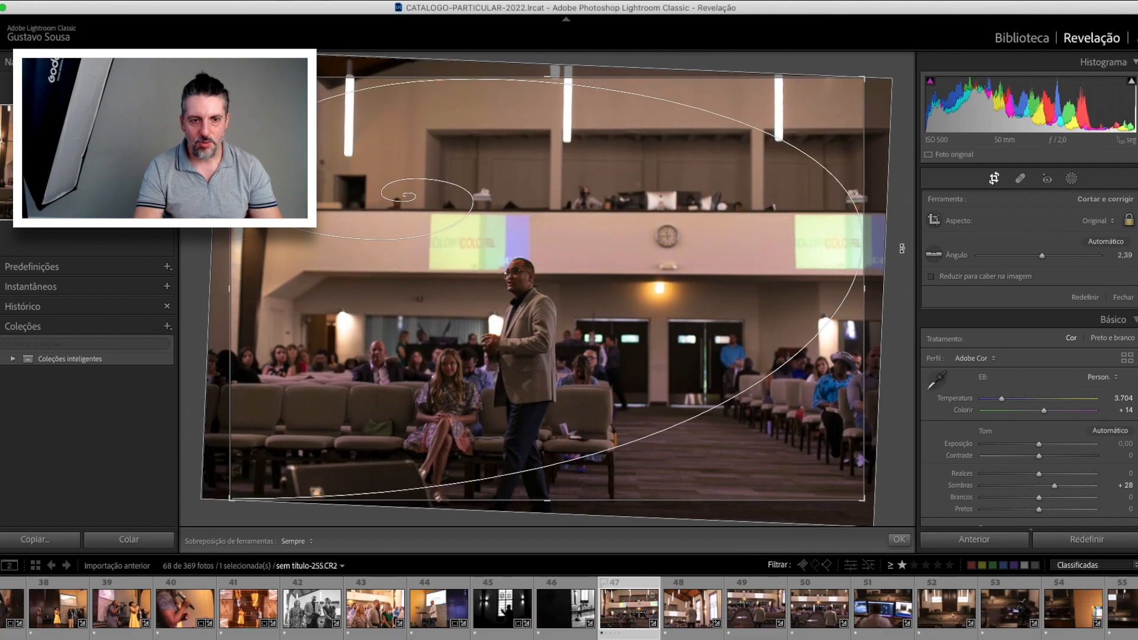
pyautogui.press('.')
pyautogui.press('=')
pyautogui.press('=')
pyautogui.press('=')
pyautogui.press('=')
pyautogui.press('=')
pyautogui.press('=')
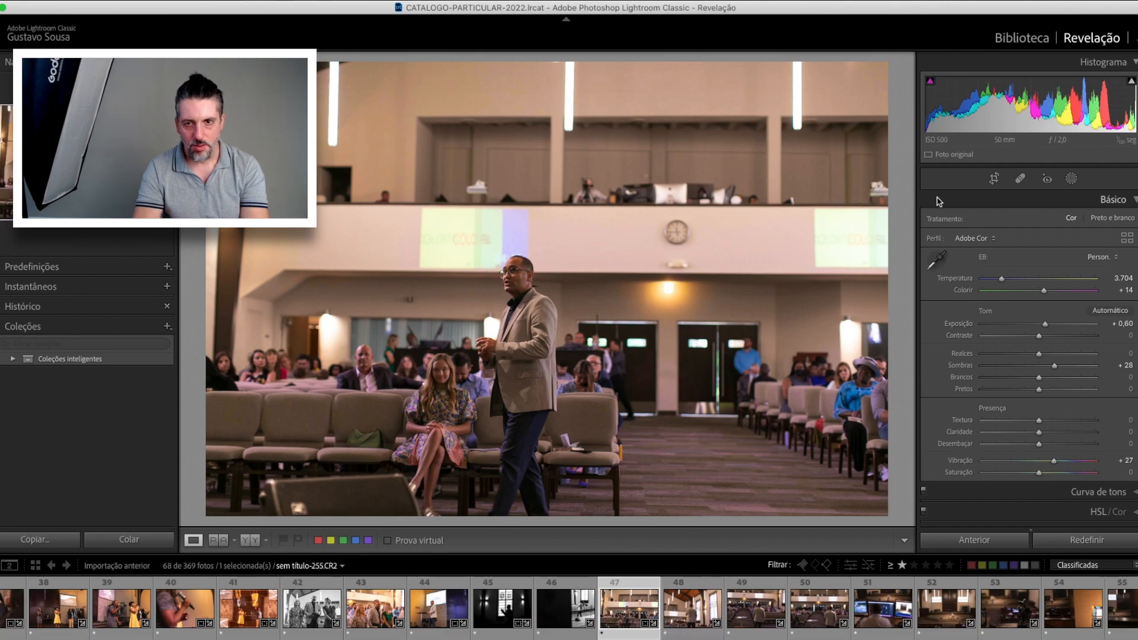
# Reduce photo 47's crop angle to 1,78 and tighten the crop, placing the speaker further left in the frame
pyautogui.press('r')
pyautogui.moveTo(907, 178); pyautogui.dragTo(909, 175)
pyautogui.press('Return')
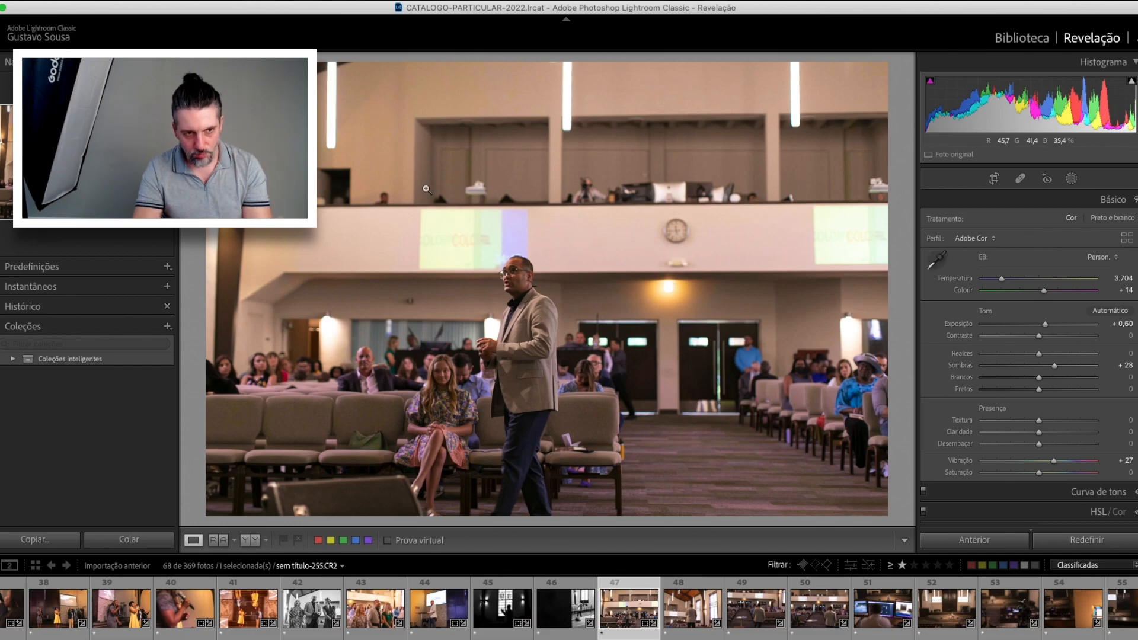
pyautogui.press('t')
pyautogui.press('r')
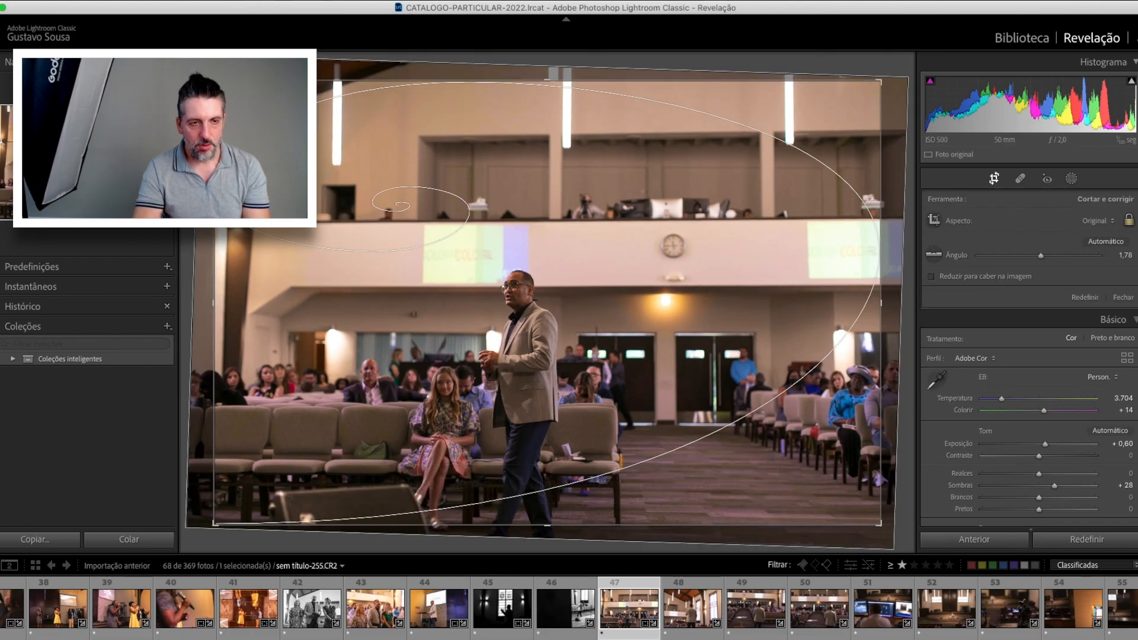
pyautogui.press('Return')
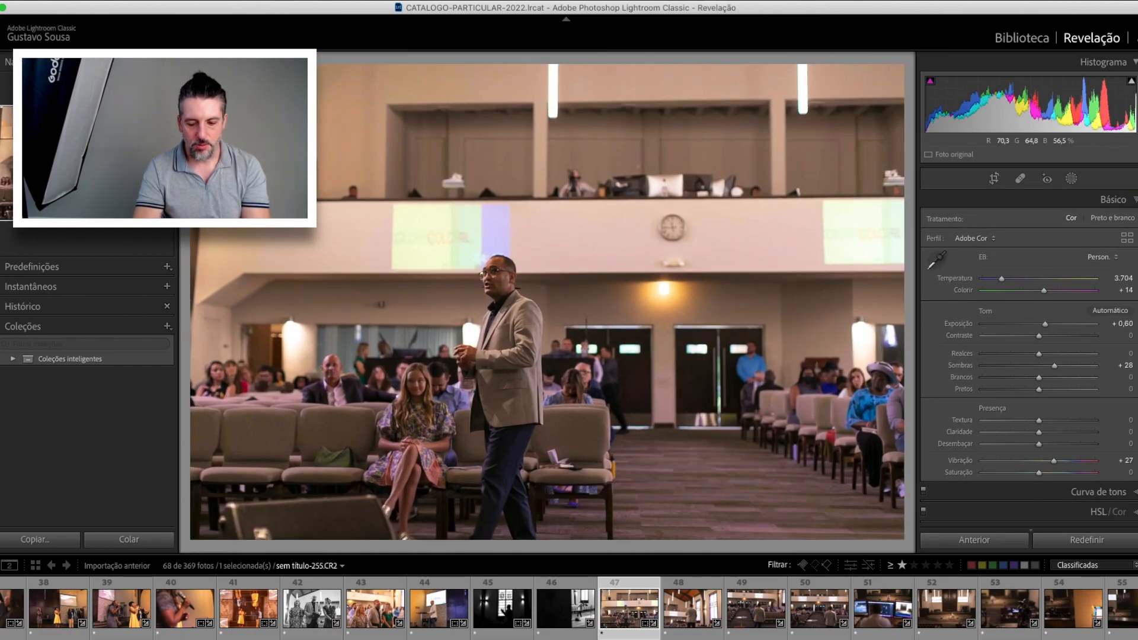
pyautogui.press('r')
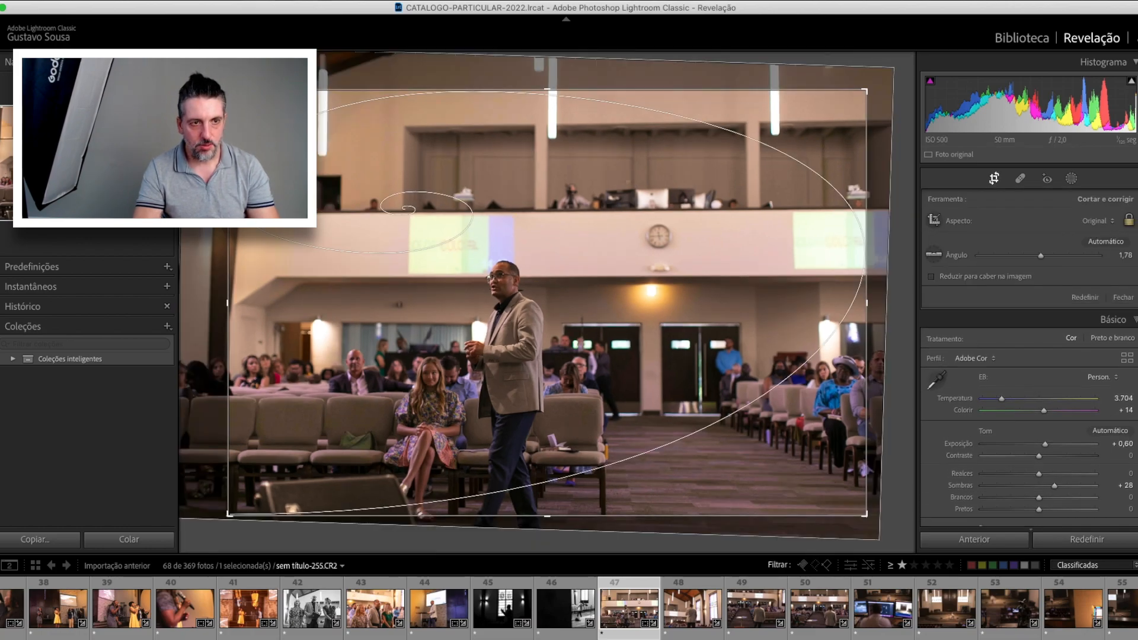
pyautogui.press('Return')
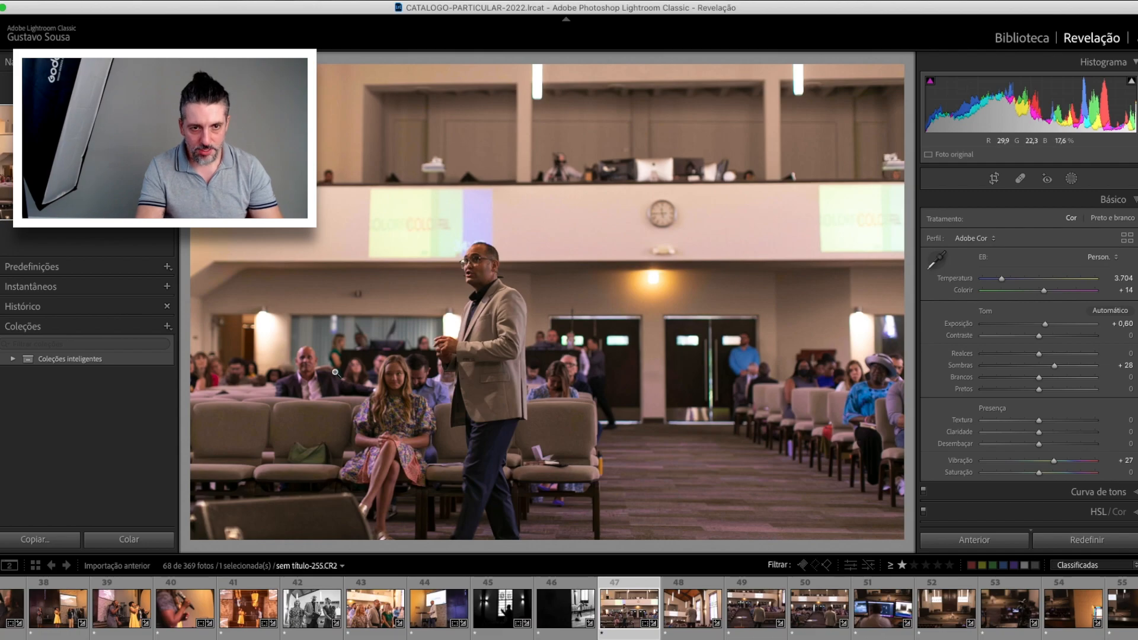
# Brighten the speaker with a radial gradient using Subexposição (Clarear) at Exposição 0,98, and set the photo's Vibração to +71
pyautogui.click(1072, 179)
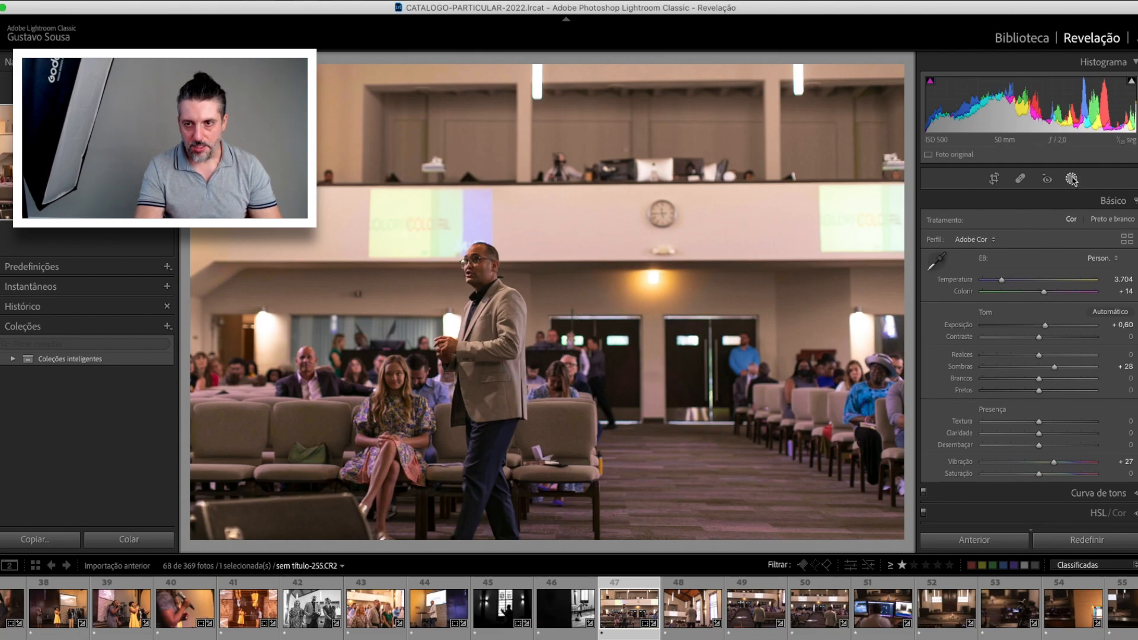
pyautogui.click(1072, 179)
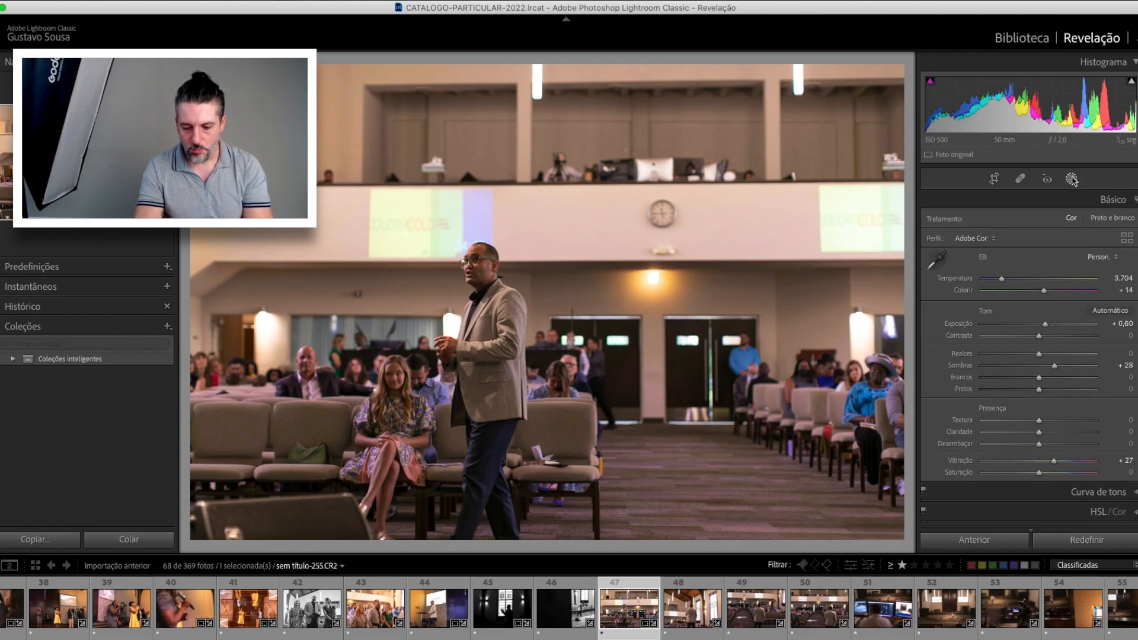
pyautogui.hotkey('shift', 'm')
pyautogui.moveTo(468, 316); pyautogui.dragTo(537, 477)
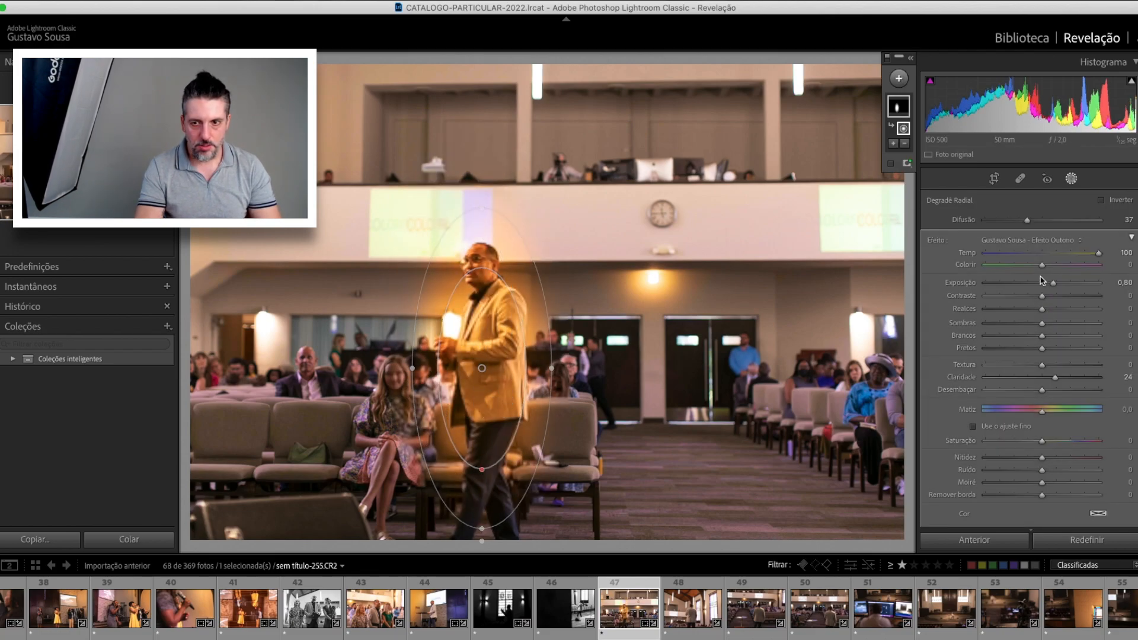
pyautogui.click(1031, 240)
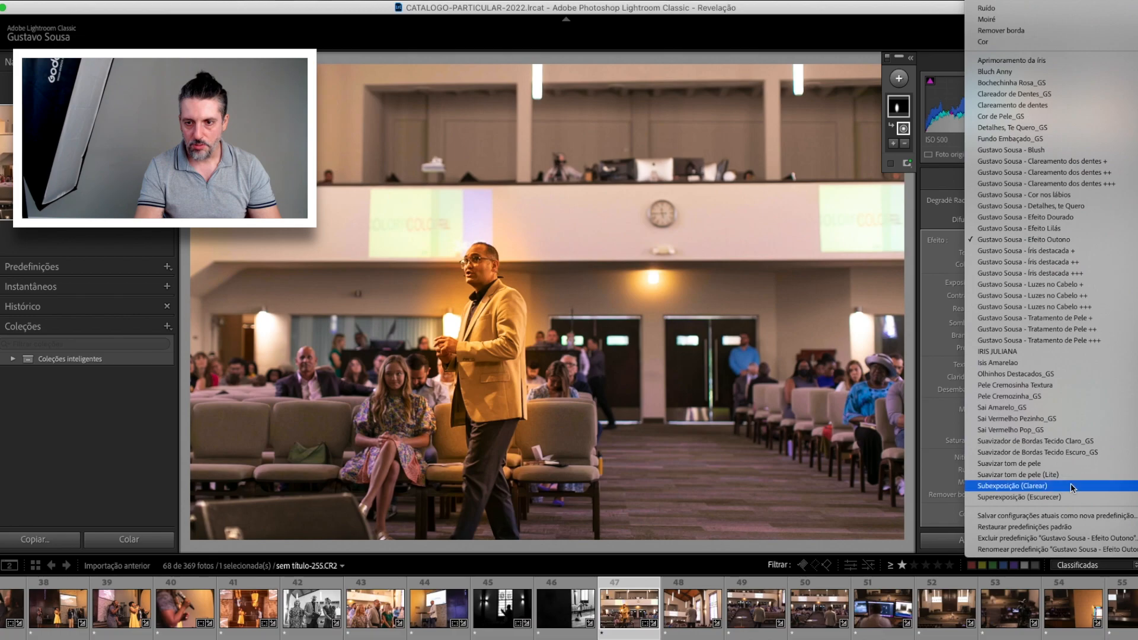
pyautogui.click(1020, 486)
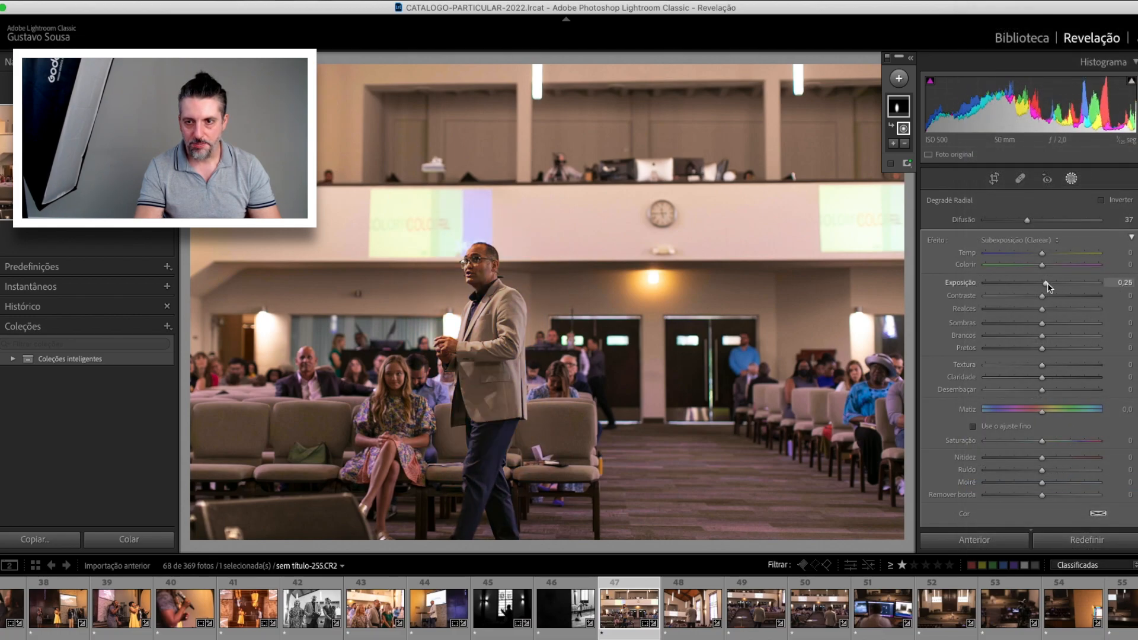
pyautogui.moveTo(1050, 288); pyautogui.dragTo(1057, 287)
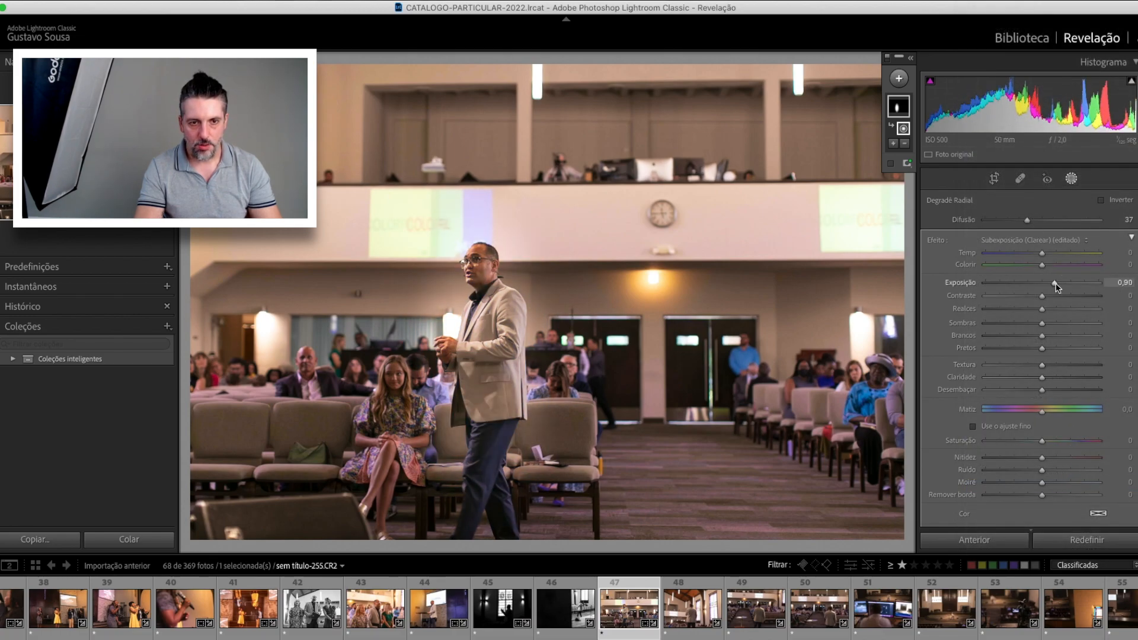
pyautogui.moveTo(1057, 287); pyautogui.dragTo(1059, 287)
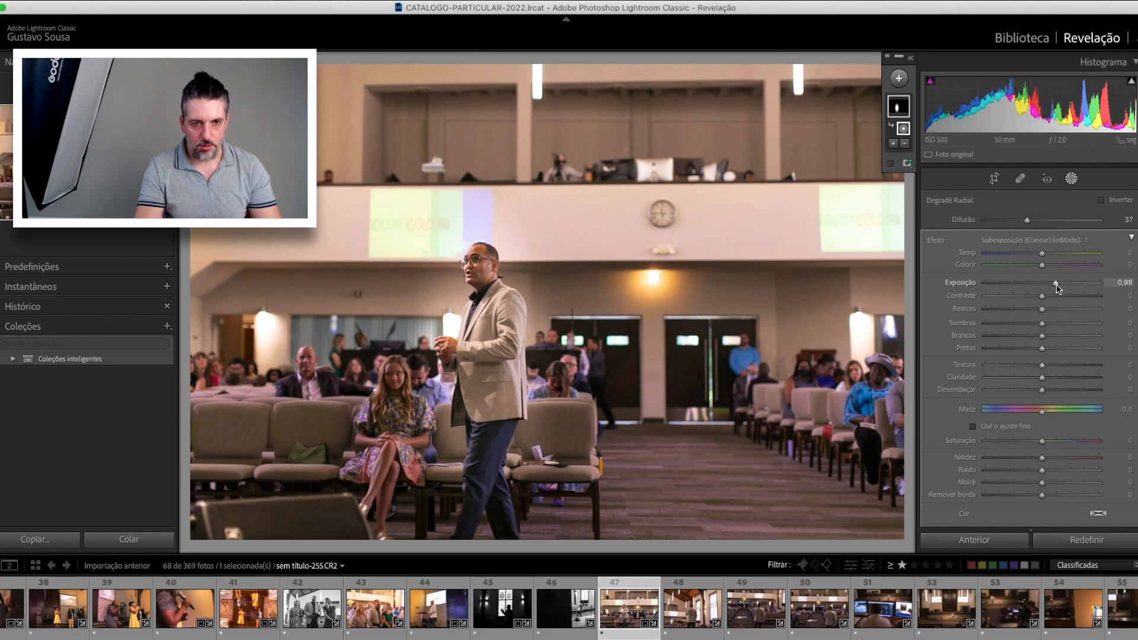
pyautogui.click(1073, 178)
pyautogui.moveTo(1056, 460); pyautogui.dragTo(1090, 460)
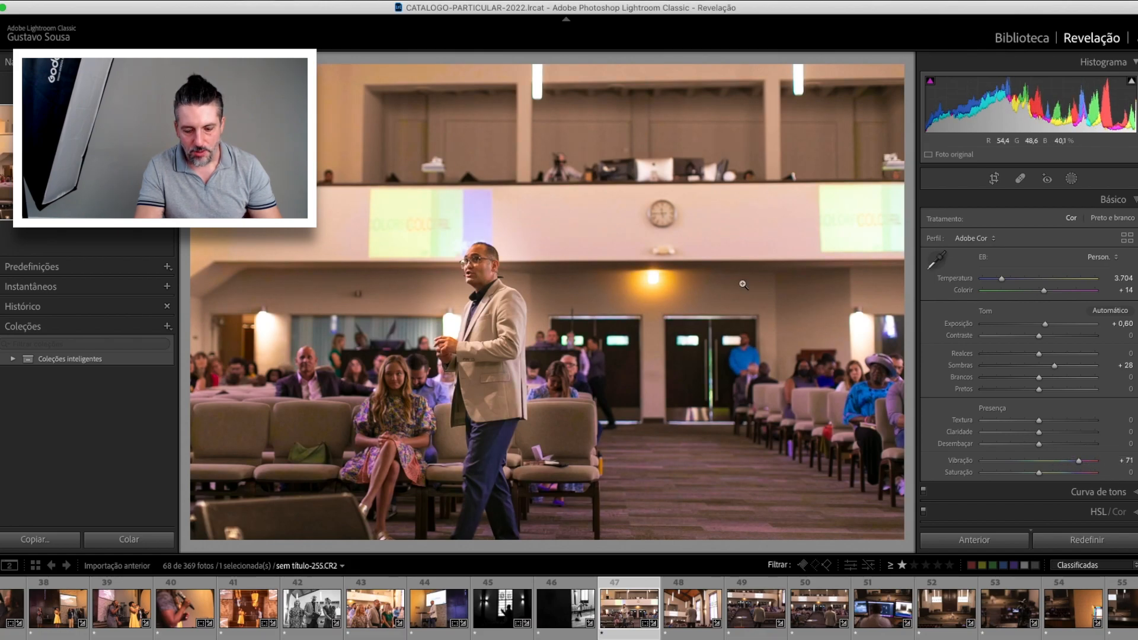
# Add two Efeito Outono linear gradients toward the speaker, with Temp 51 on the photo's right side and Temp 36 on its left
pyautogui.press('m')
pyautogui.moveTo(813, 185); pyautogui.dragTo(487, 309)
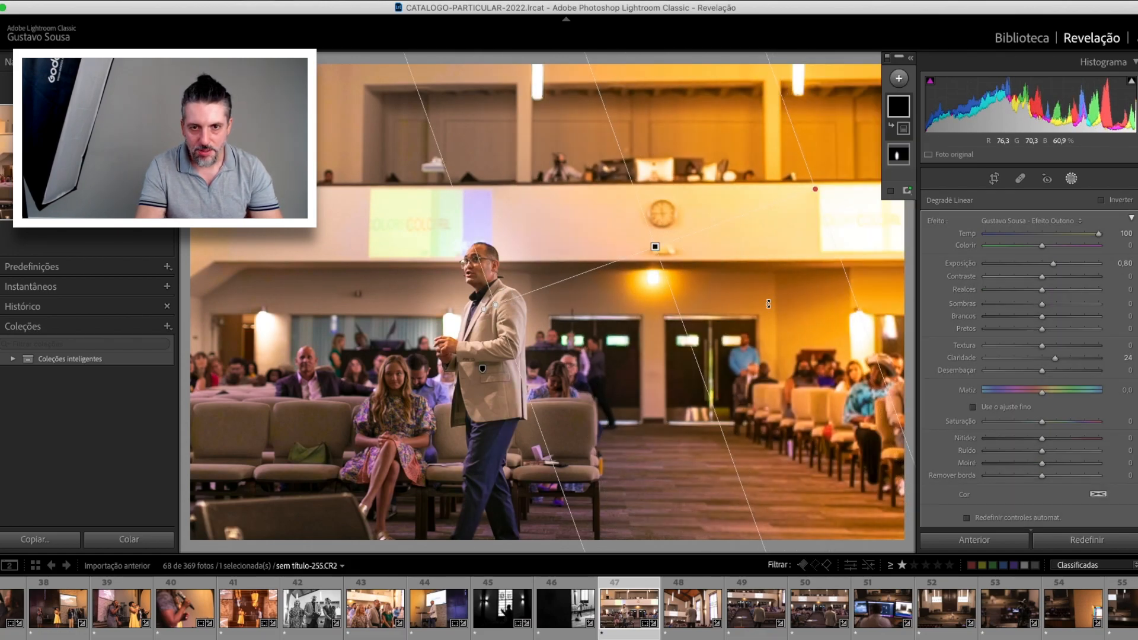
pyautogui.moveTo(1099, 233); pyautogui.dragTo(1073, 236)
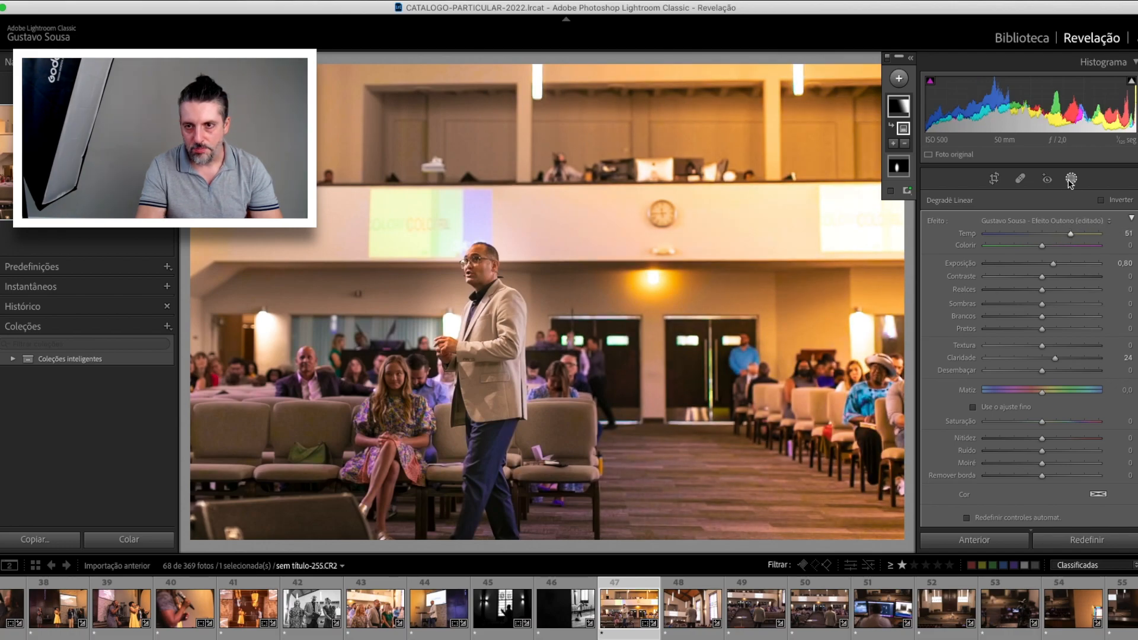
pyautogui.press('m')
pyautogui.moveTo(259, 181); pyautogui.dragTo(490, 261)
pyautogui.moveTo(1099, 233); pyautogui.dragTo(1065, 235)
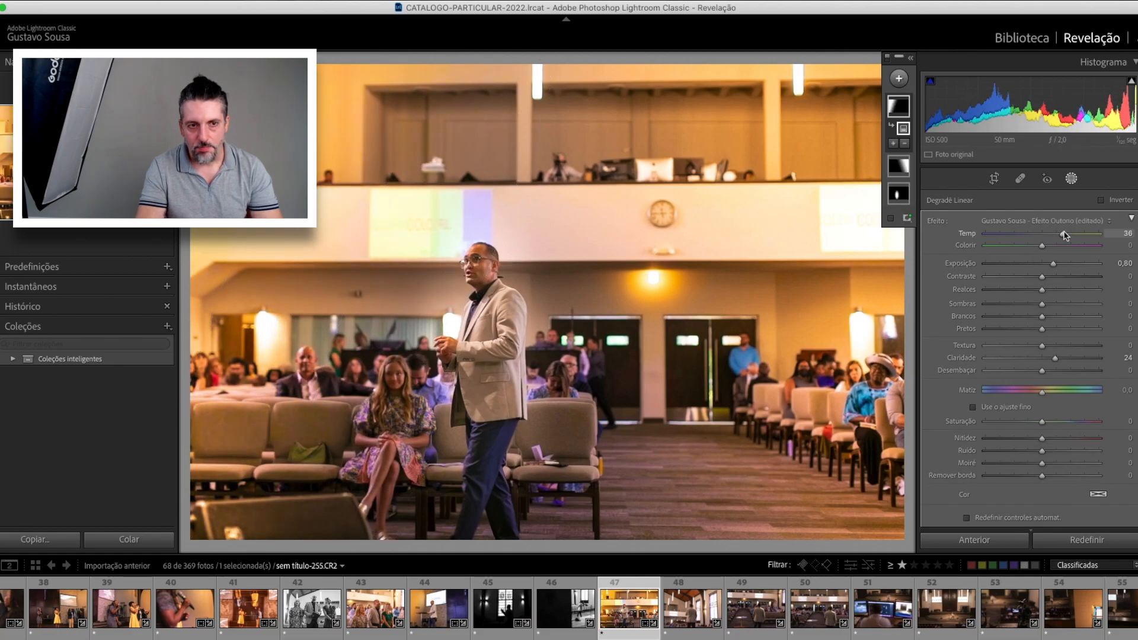
# Set the right-hand gradient to Temp 21 and Colorir 47, and the left-hand gradient to Temp 15
pyautogui.click(655, 247)
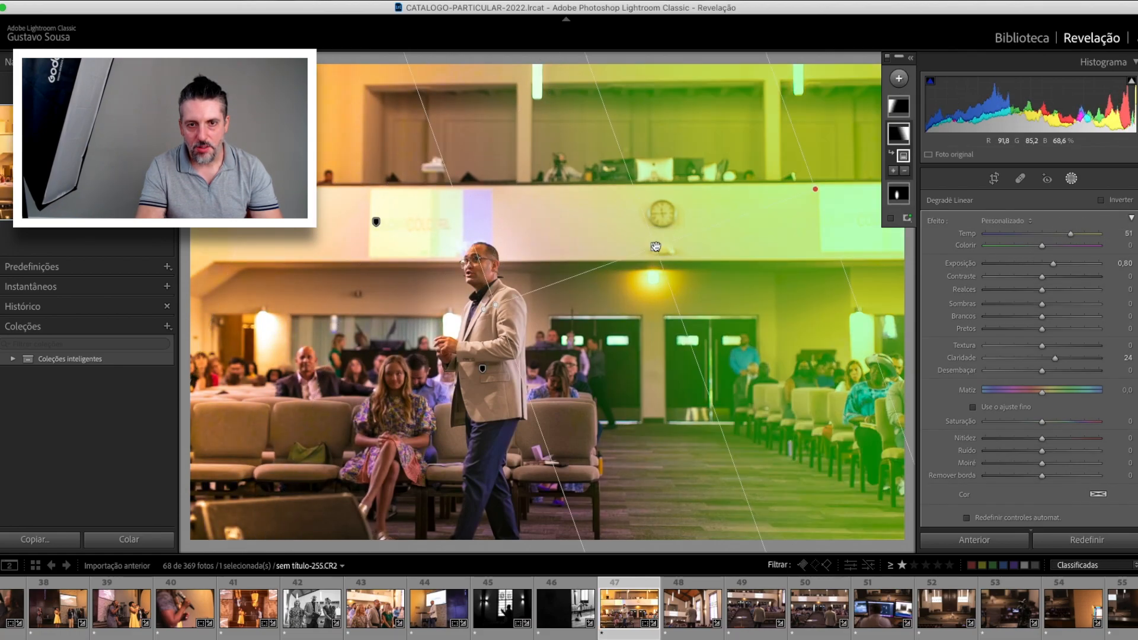
pyautogui.moveTo(1070, 235); pyautogui.dragTo(1054, 235)
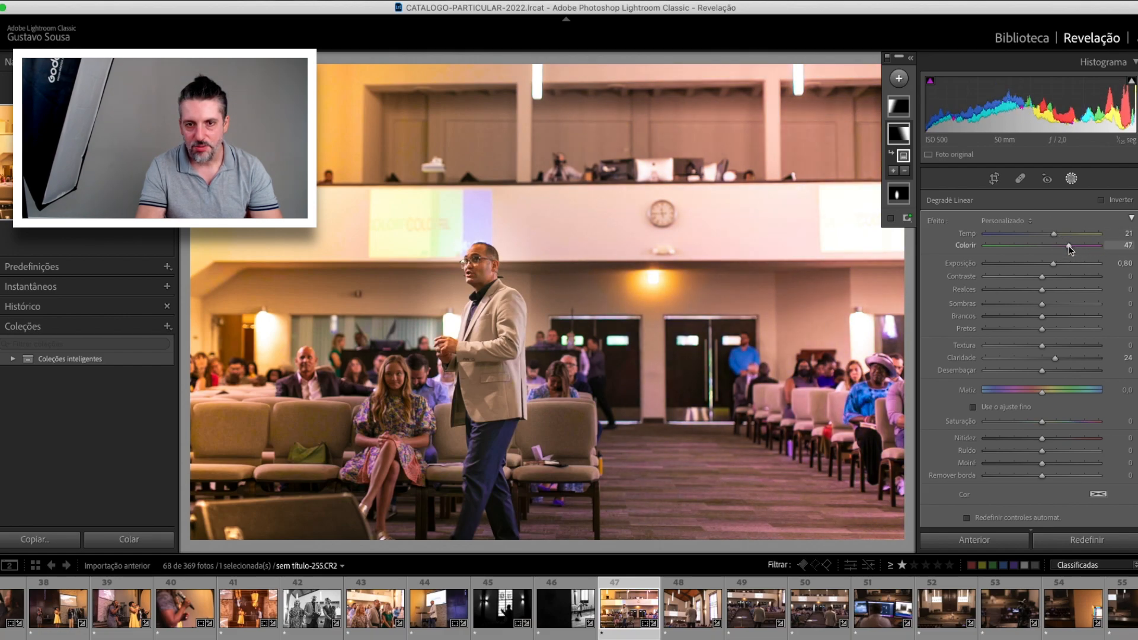
pyautogui.click(376, 223)
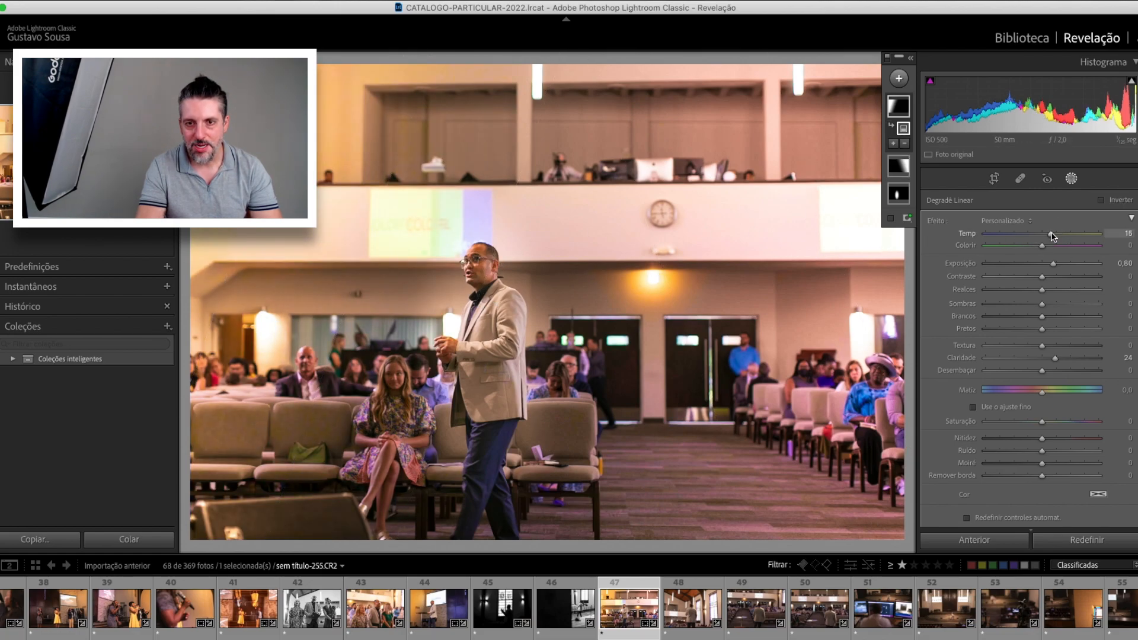
pyautogui.moveTo(1051, 235); pyautogui.dragTo(1050, 235)
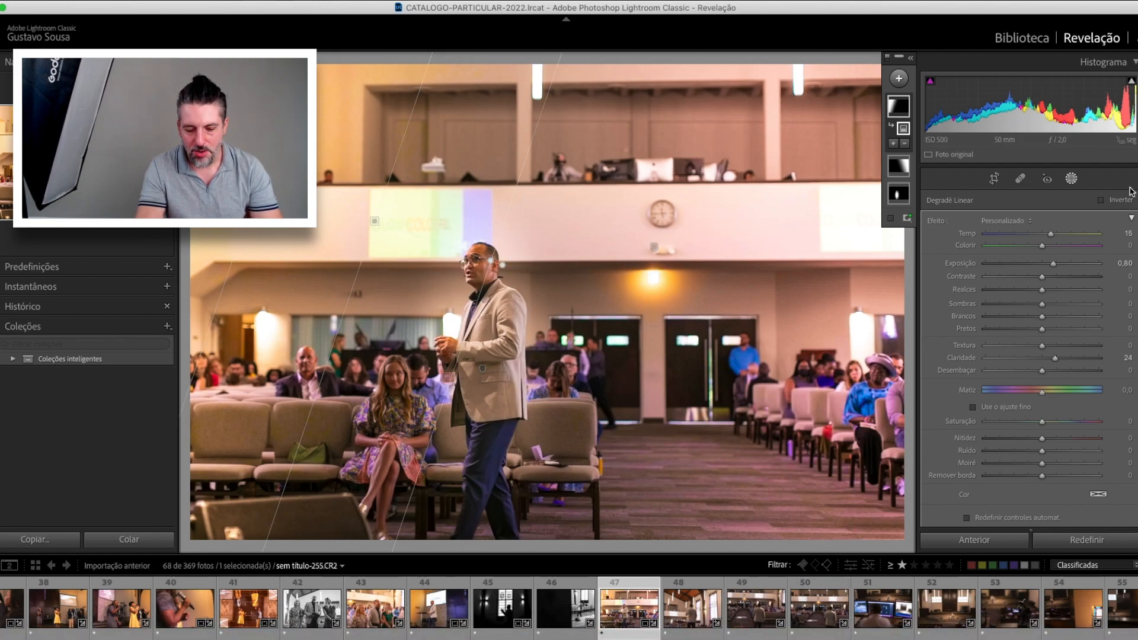
# Brush the Efeito Outono effect over the glowing wall lamp below the clock, with Máscara automática turned off
pyautogui.click(1071, 179)
pyautogui.click(1072, 182)
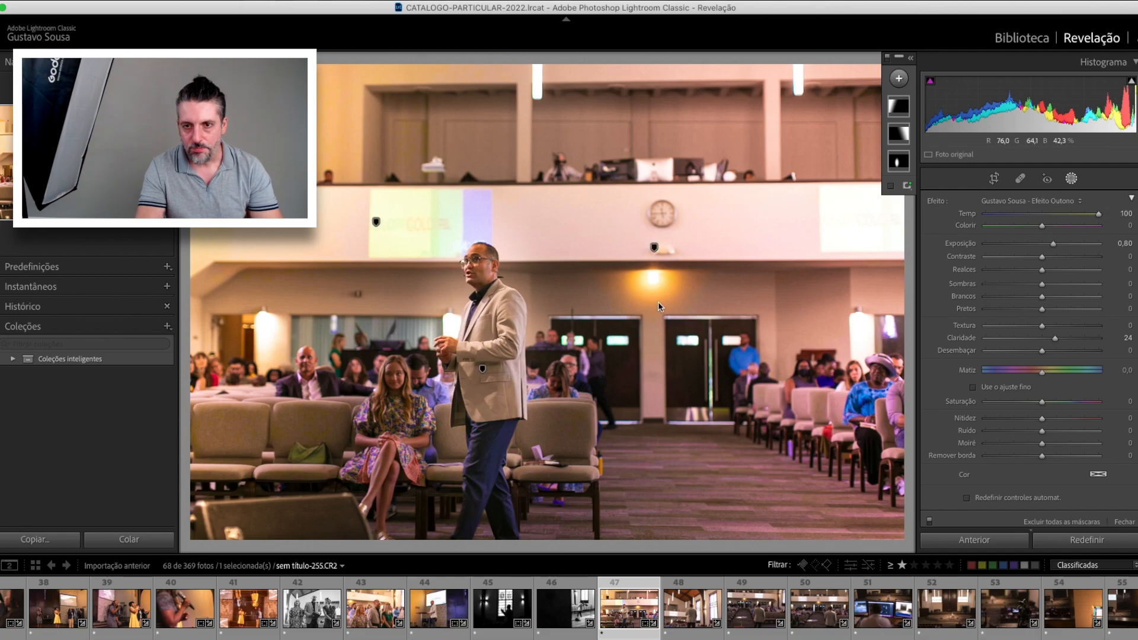
pyautogui.press('m')
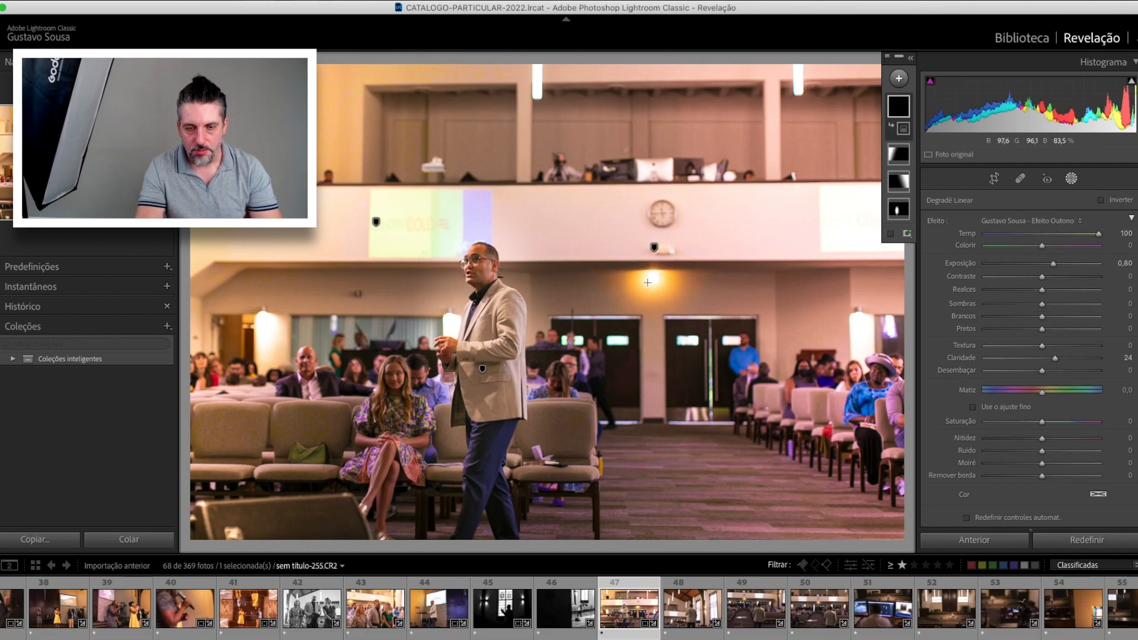
pyautogui.press('k')
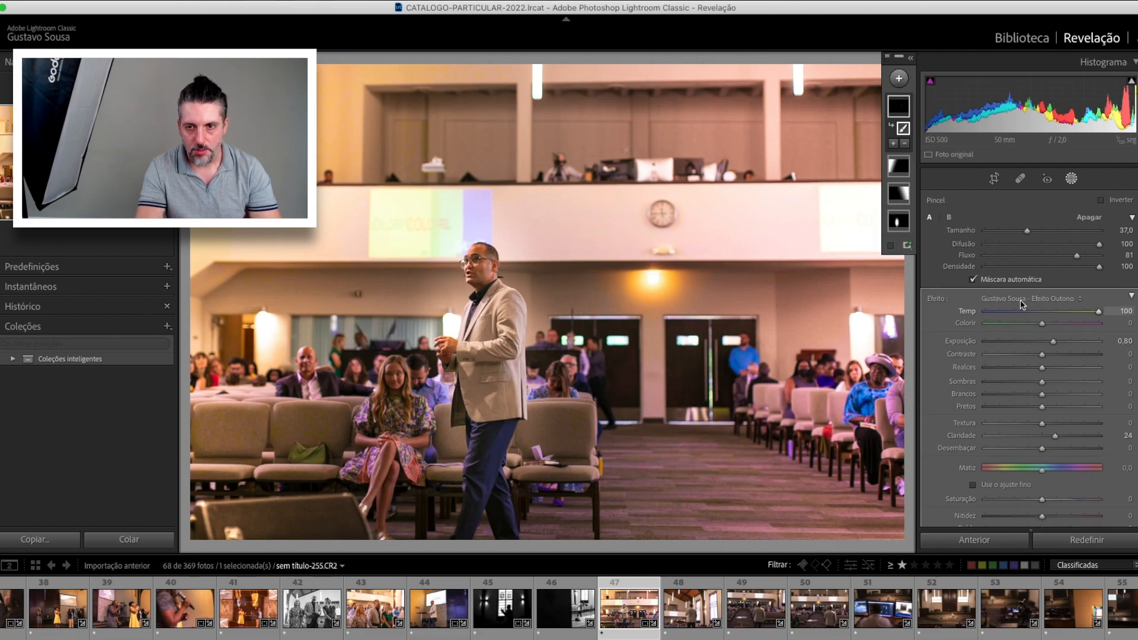
pyautogui.click(974, 280)
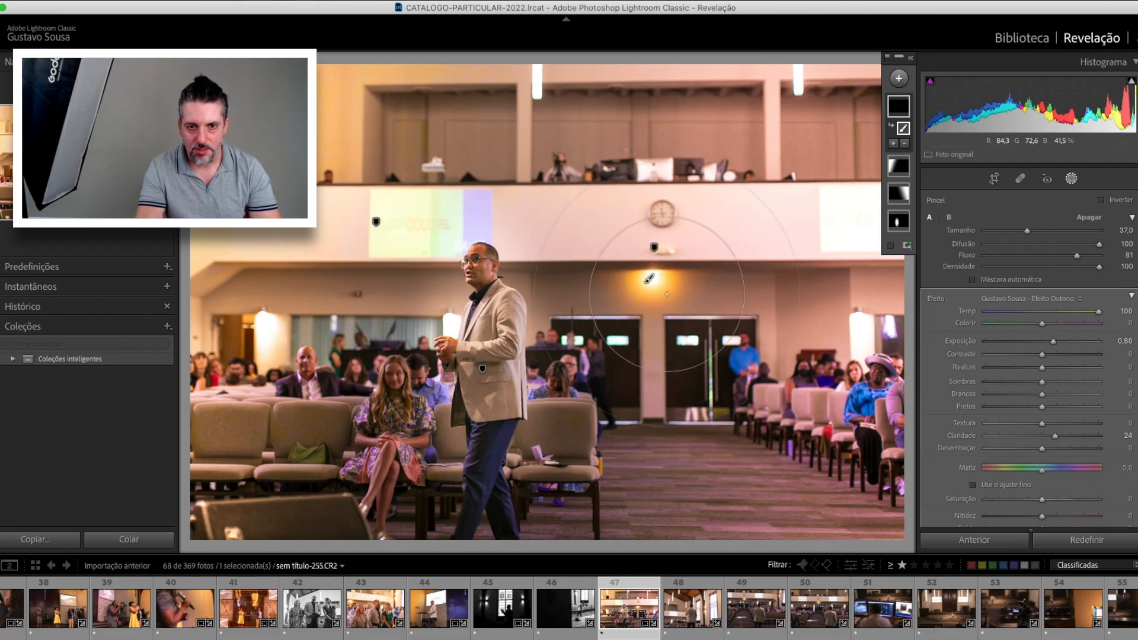
pyautogui.click(667, 295)
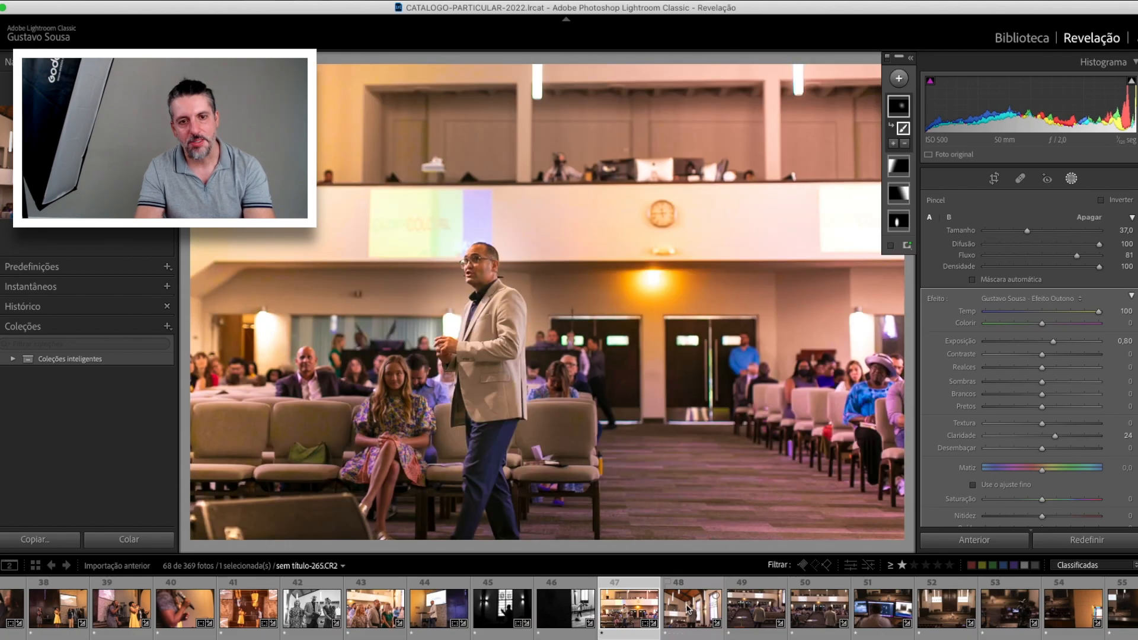
# Add an Efeito Outono linear gradient to photo 48, running from the stained-glass windows toward the speaker's back
pyautogui.click(687, 610)
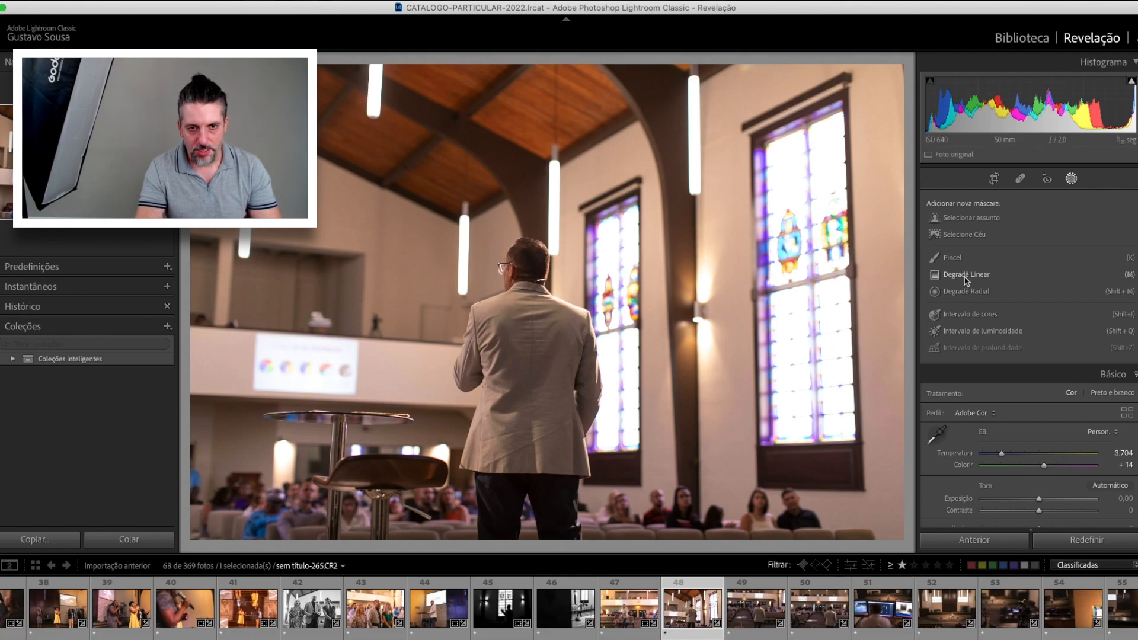
pyautogui.press('m')
pyautogui.moveTo(783, 208); pyautogui.dragTo(486, 311)
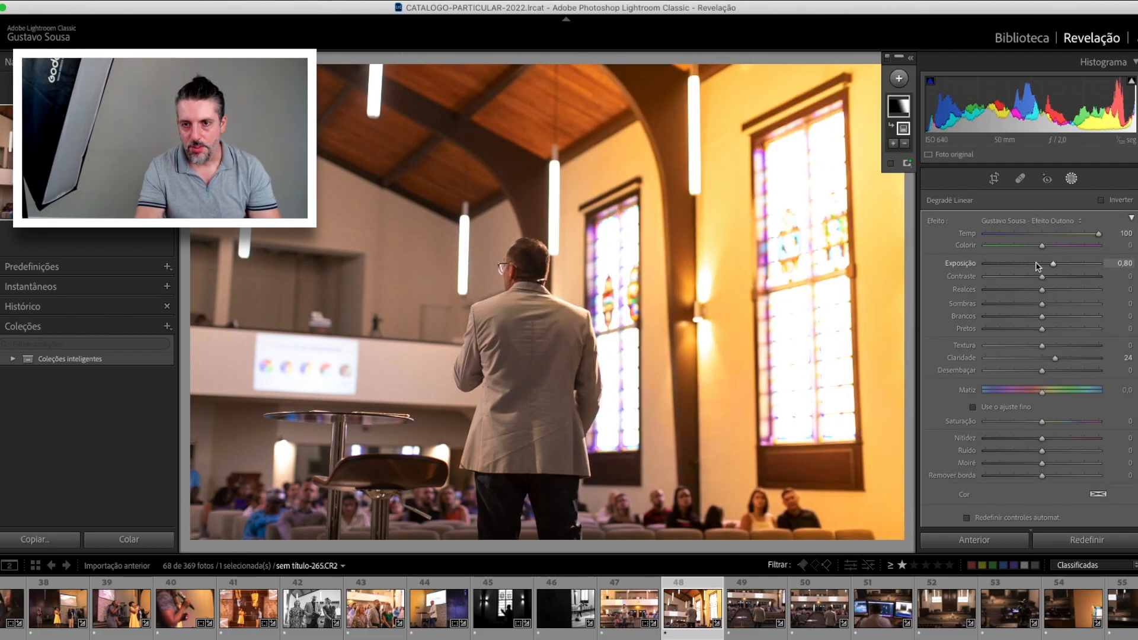
# Set photo 48's window-side gradient to Exposição -0,06, Realces -77 and Temp about 57
pyautogui.moveTo(1054, 265); pyautogui.dragTo(1041, 264)
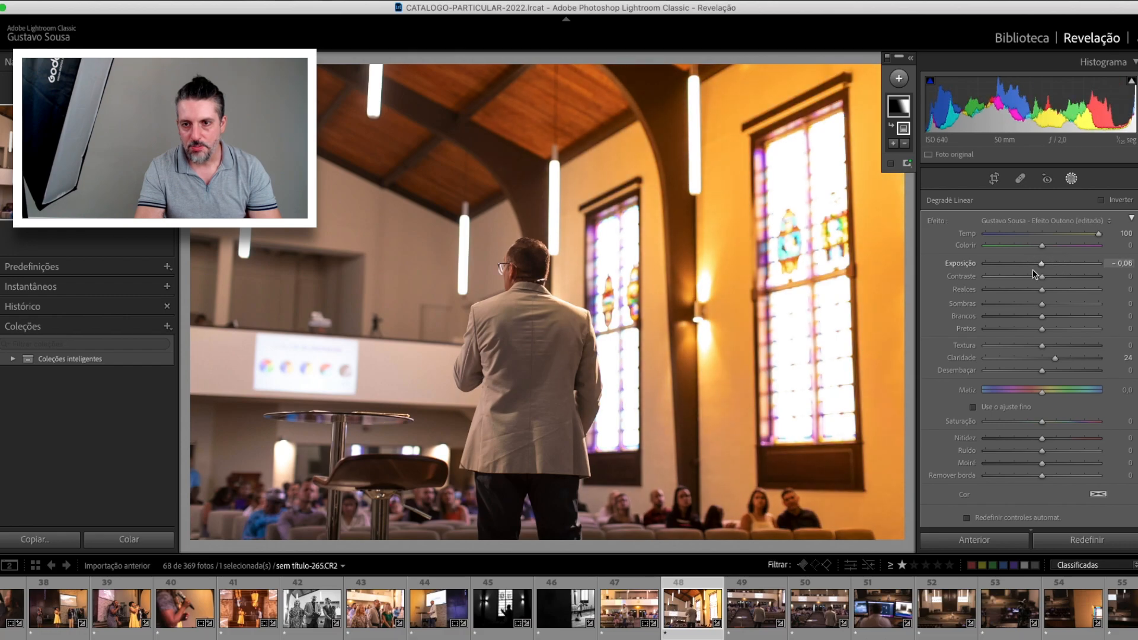
pyautogui.moveTo(1006, 296); pyautogui.dragTo(998, 291)
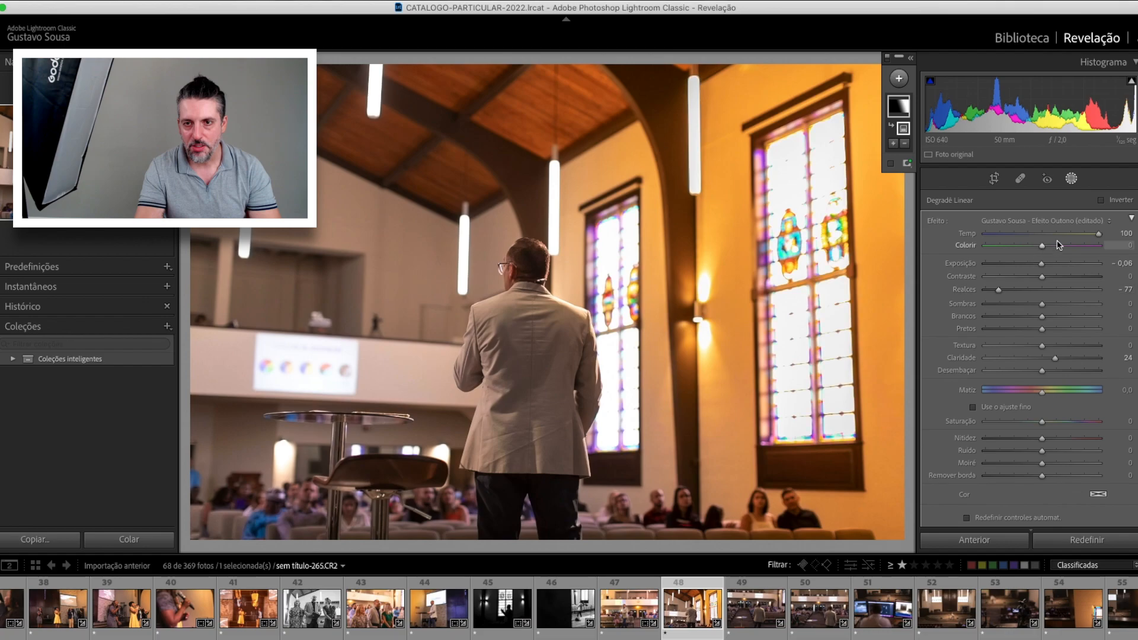
pyautogui.moveTo(1099, 235); pyautogui.dragTo(1076, 235)
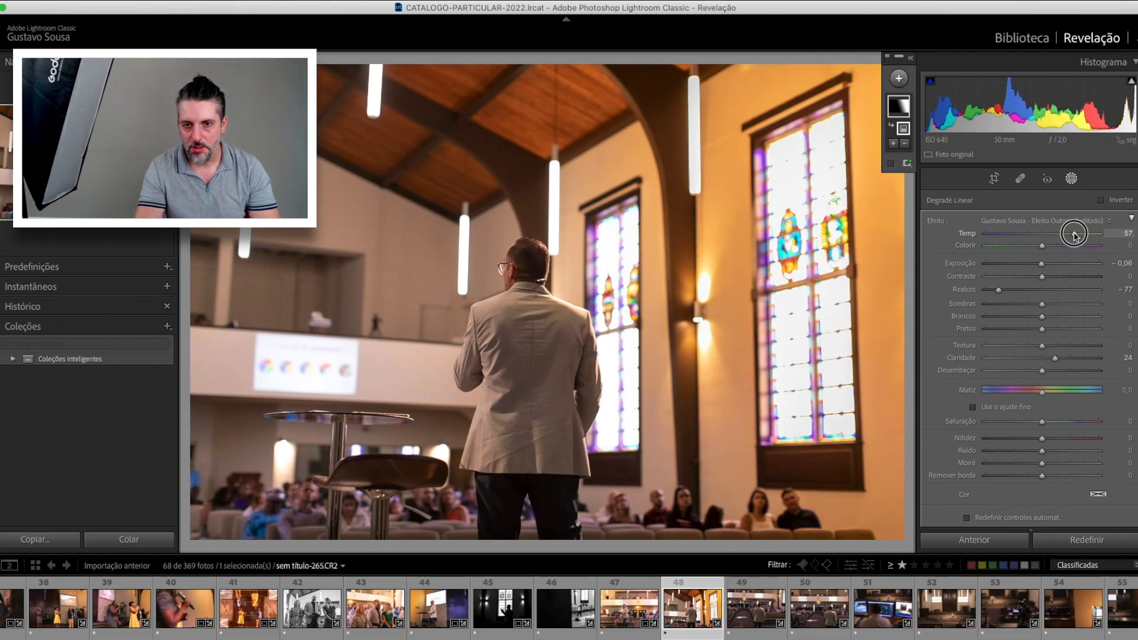
# Add a second Efeito Outono linear gradient from the balcony side toward the speaker, with Temp 42 and Colorir 75
pyautogui.press('m')
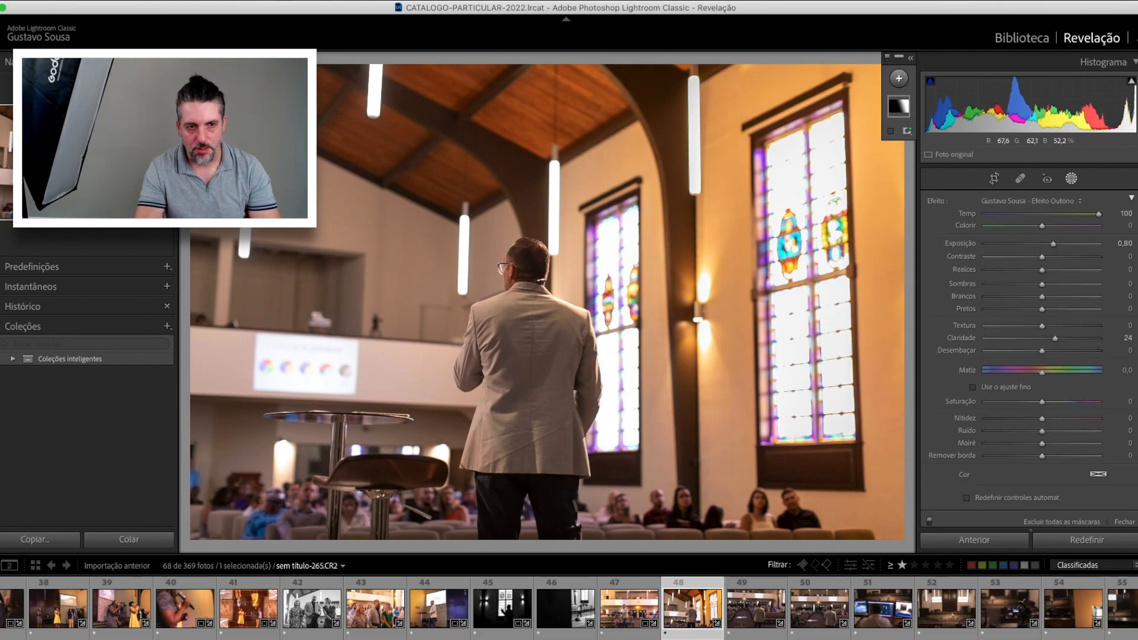
pyautogui.moveTo(251, 209); pyautogui.dragTo(470, 332)
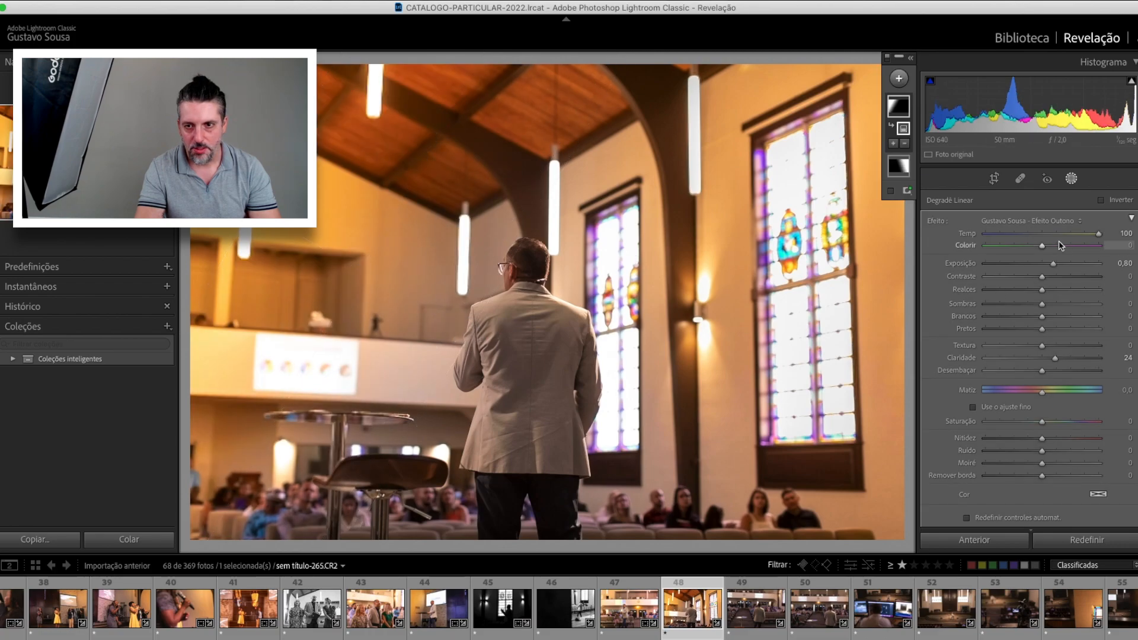
pyautogui.click(1084, 244)
pyautogui.click(1067, 231)
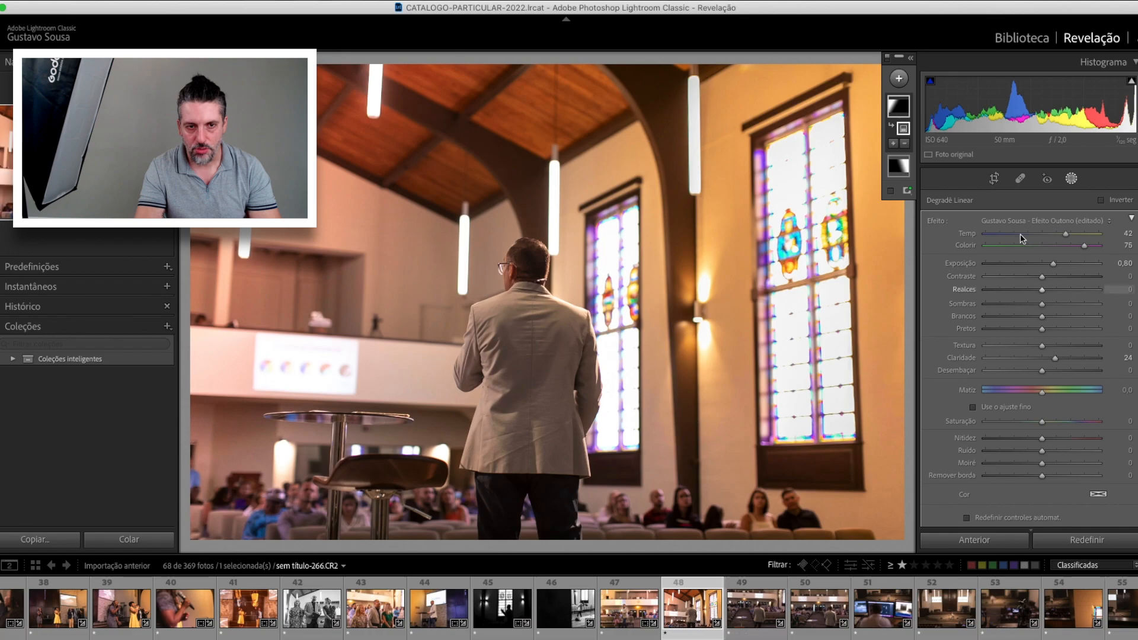
# Set photo 48's overall Textura to +45 and Exposição to +0,20, and check the photo in full-screen view
pyautogui.click(1072, 178)
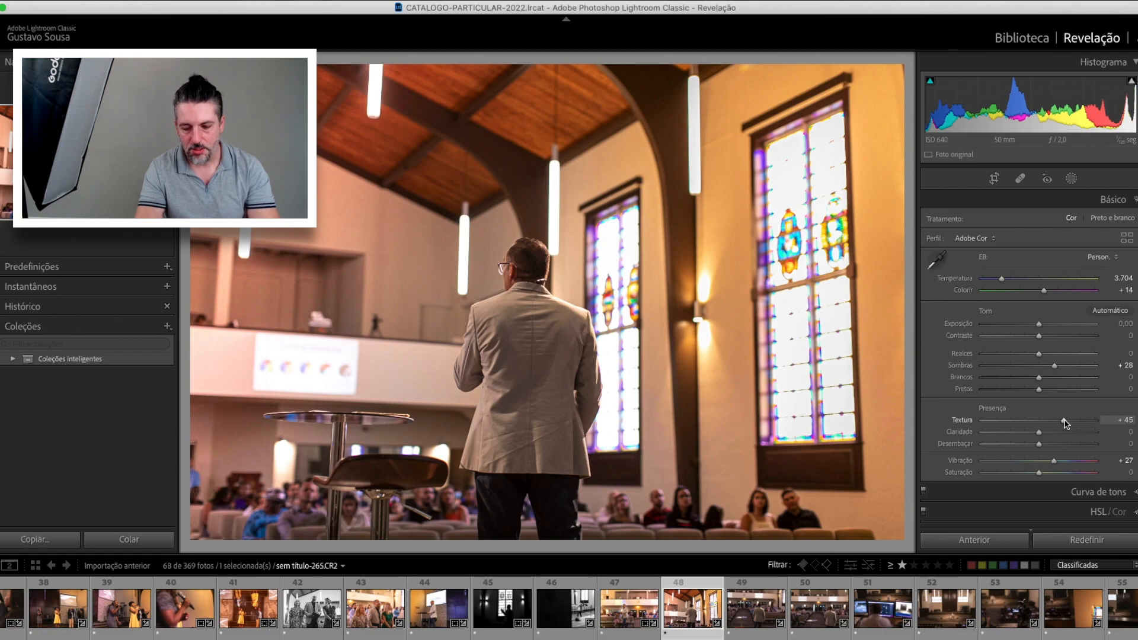
pyautogui.press('=')
pyautogui.press('=')
pyautogui.press('f')
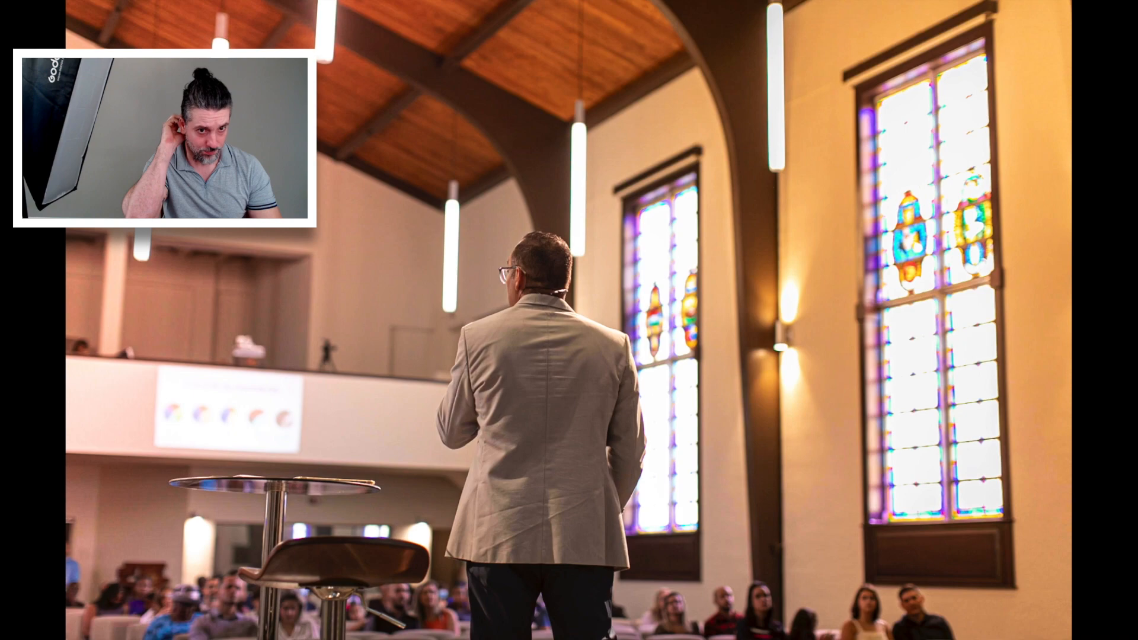
pyautogui.press('f')
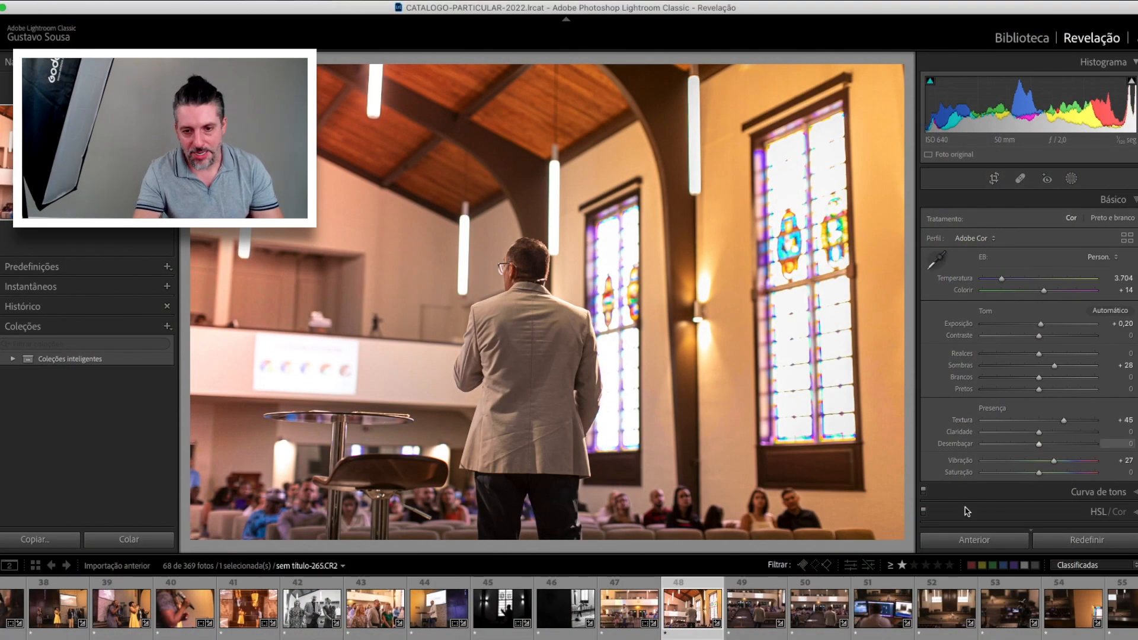
# Compare photos 48, 49 and 50, and remove the star rating from 49 and 50 together
pyautogui.click(764, 620)
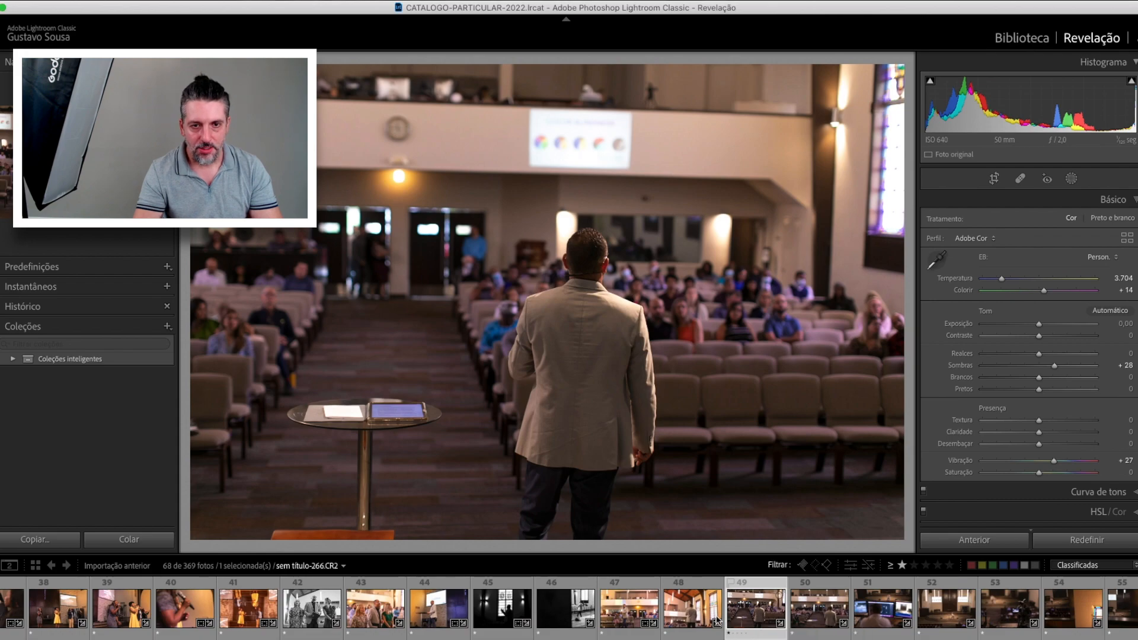
pyautogui.press('Left')
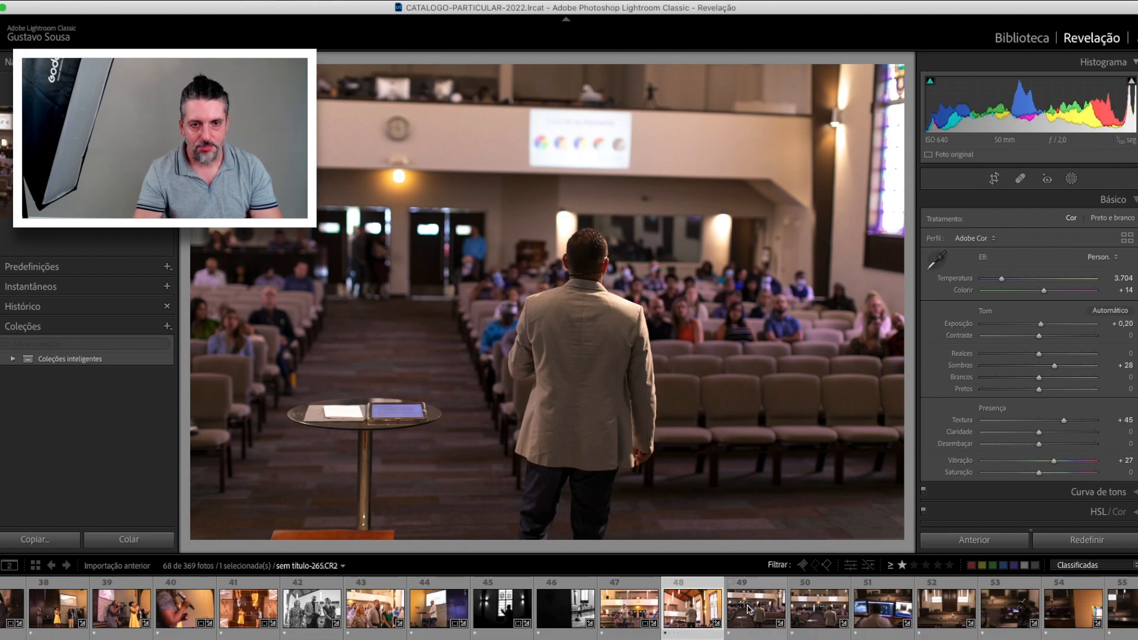
pyautogui.click(749, 609)
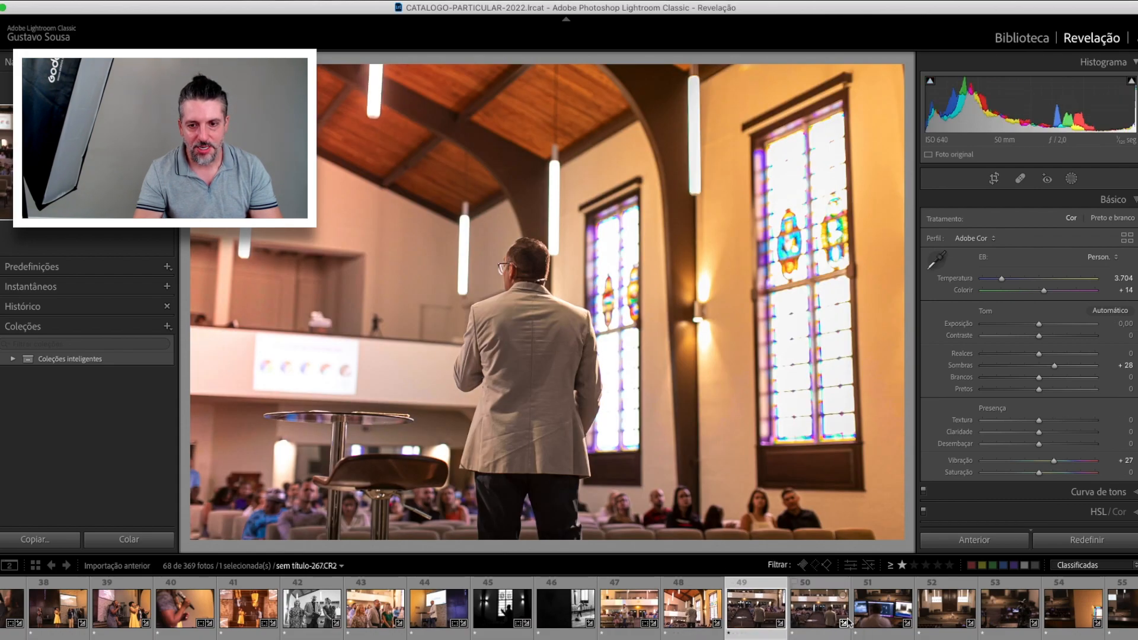
pyautogui.click(847, 621)
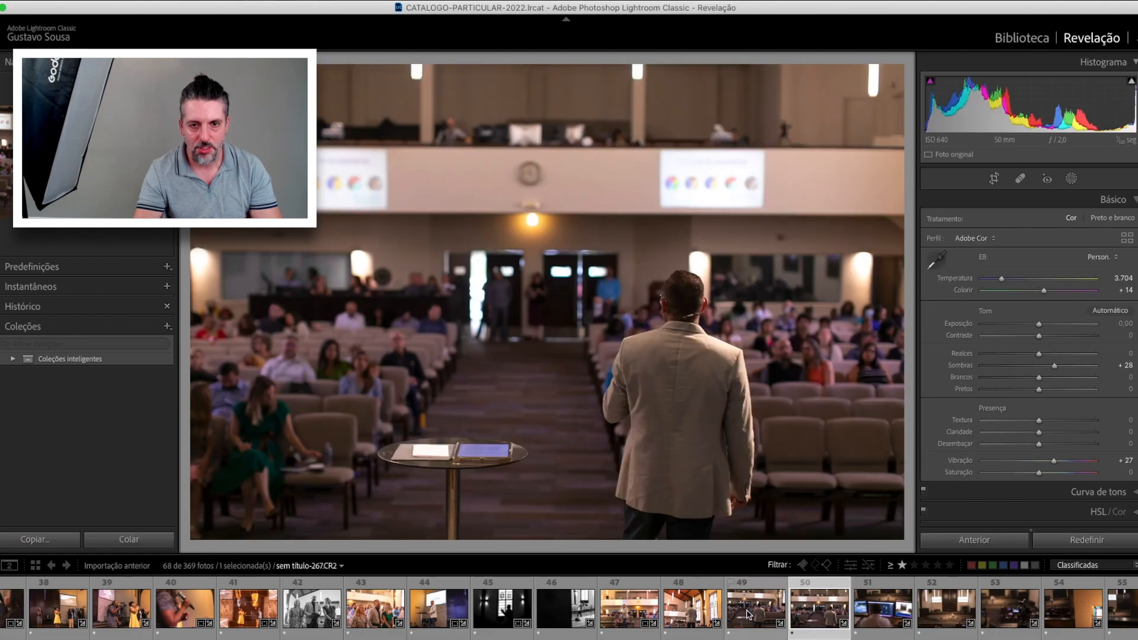
pyautogui.keyDown('super'); pyautogui.click(747, 613); pyautogui.keyUp('super')
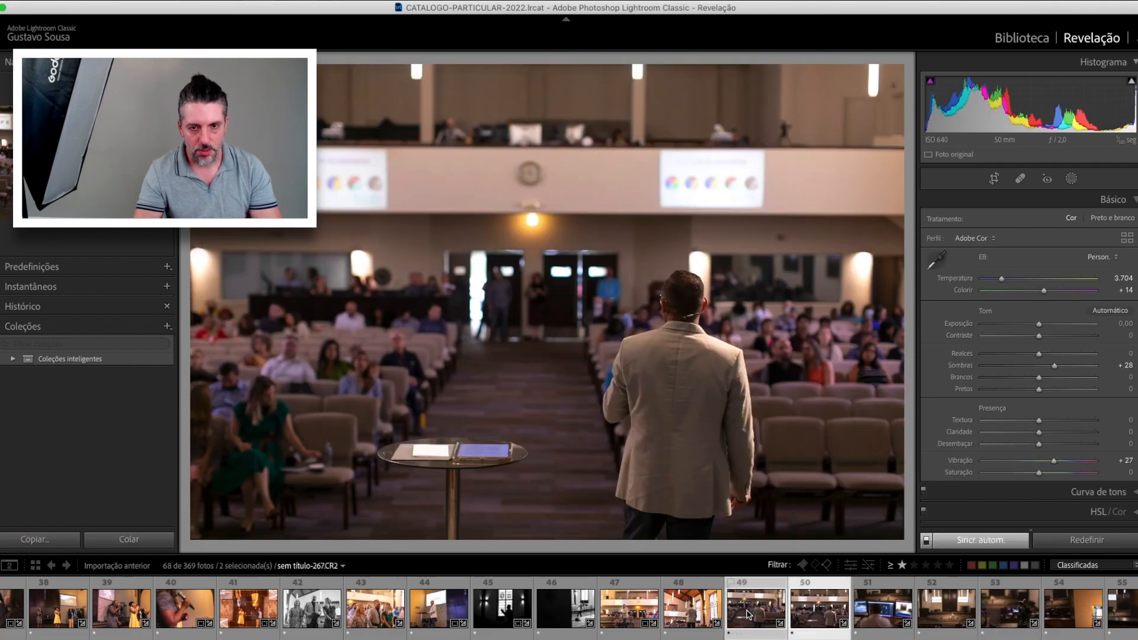
pyautogui.press('0')
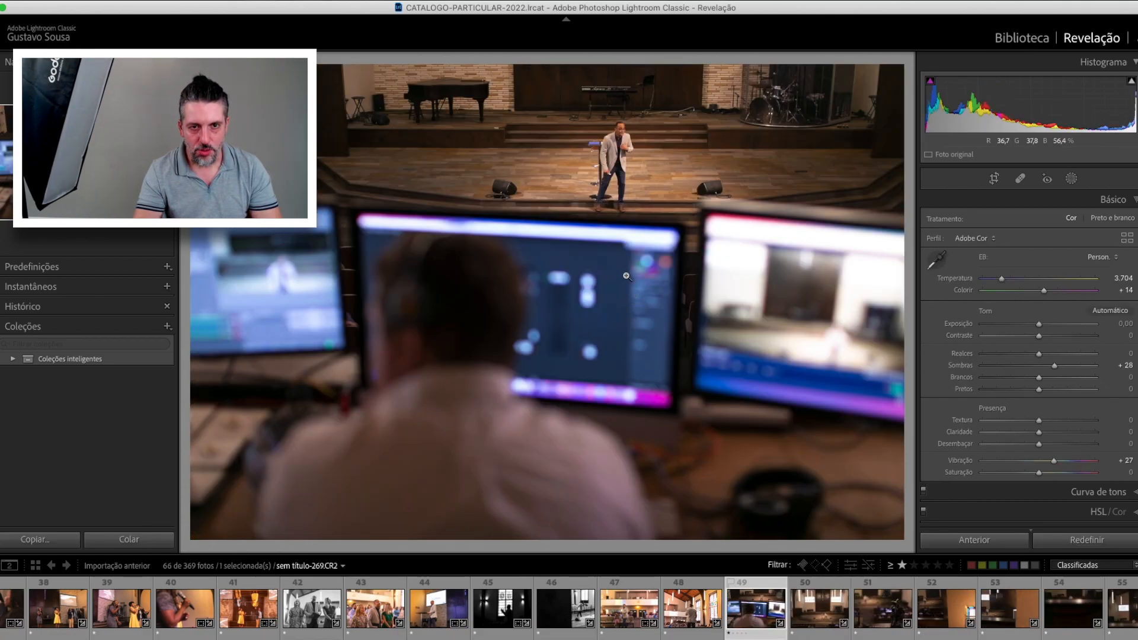
# Add an Efeito Outono linear gradient to the control-desk photo from the lower right, with Temp 26, Colorir 56 and Exposição 0,00
pyautogui.press('m')
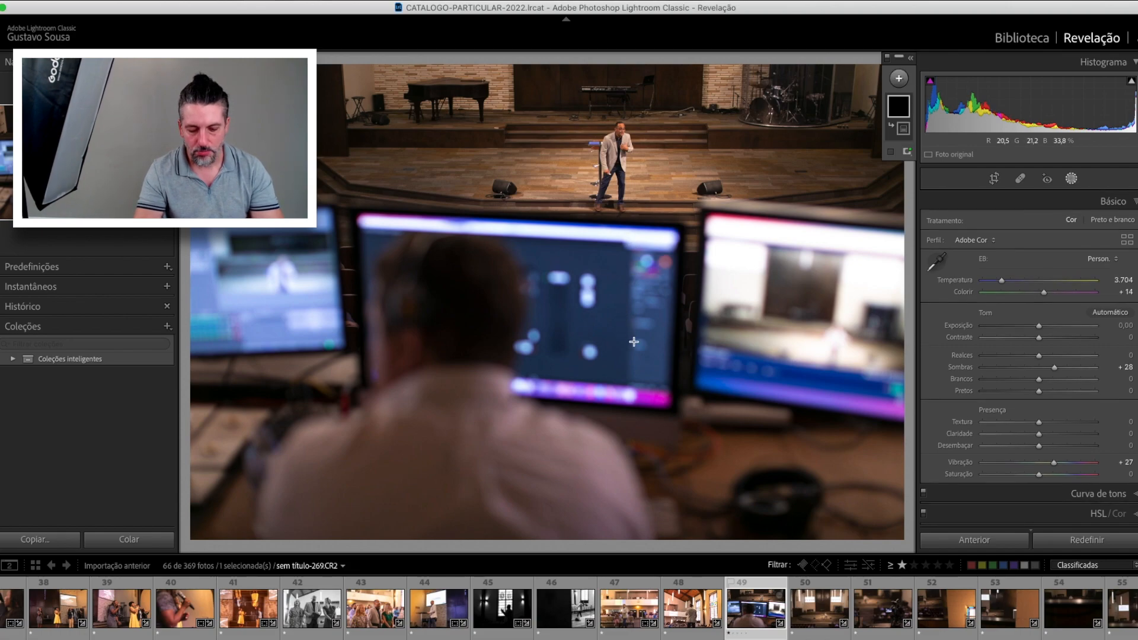
pyautogui.moveTo(633, 365); pyautogui.dragTo(497, 188)
pyautogui.click(1098, 246)
pyautogui.moveTo(1098, 234); pyautogui.dragTo(1076, 234)
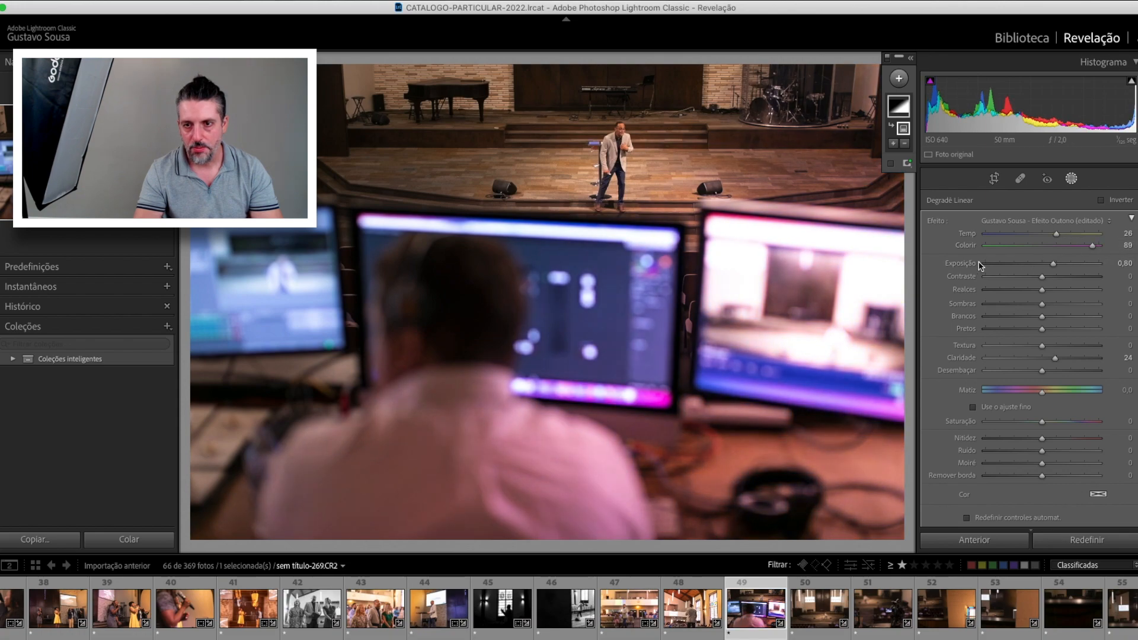
pyautogui.moveTo(1096, 249); pyautogui.dragTo(1079, 249)
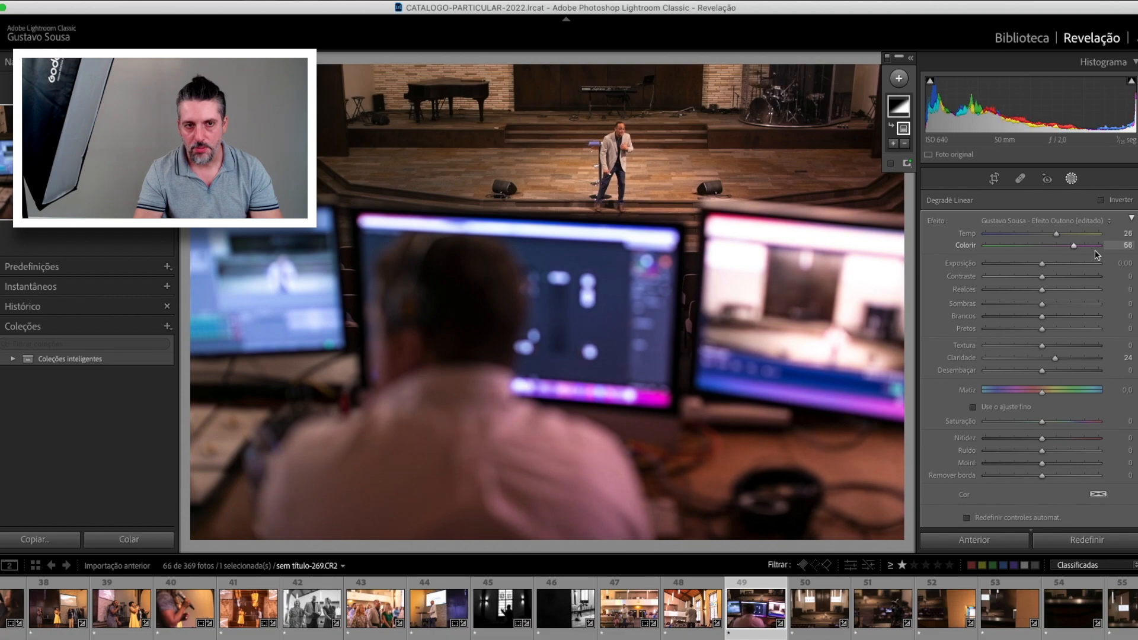
# Add a second Efeito Outono linear gradient from the photo's left side, with Temp 54 and Exposição reset to 0,00
pyautogui.press('m')
pyautogui.moveTo(343, 211); pyautogui.dragTo(459, 253)
pyautogui.click(1074, 233)
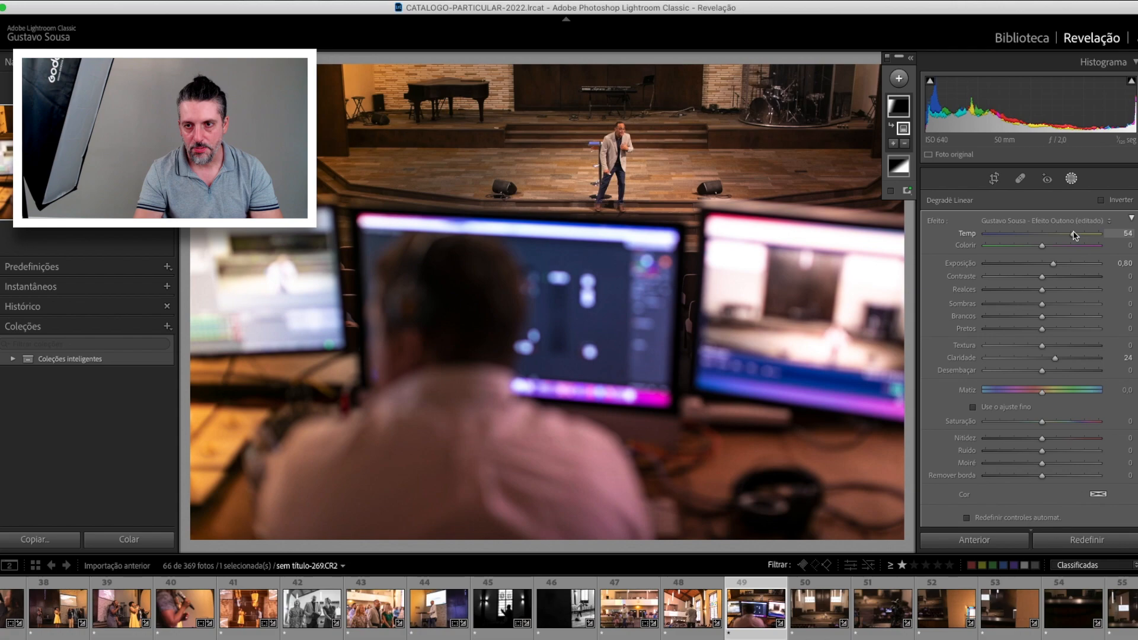
pyautogui.doubleClick(964, 265)
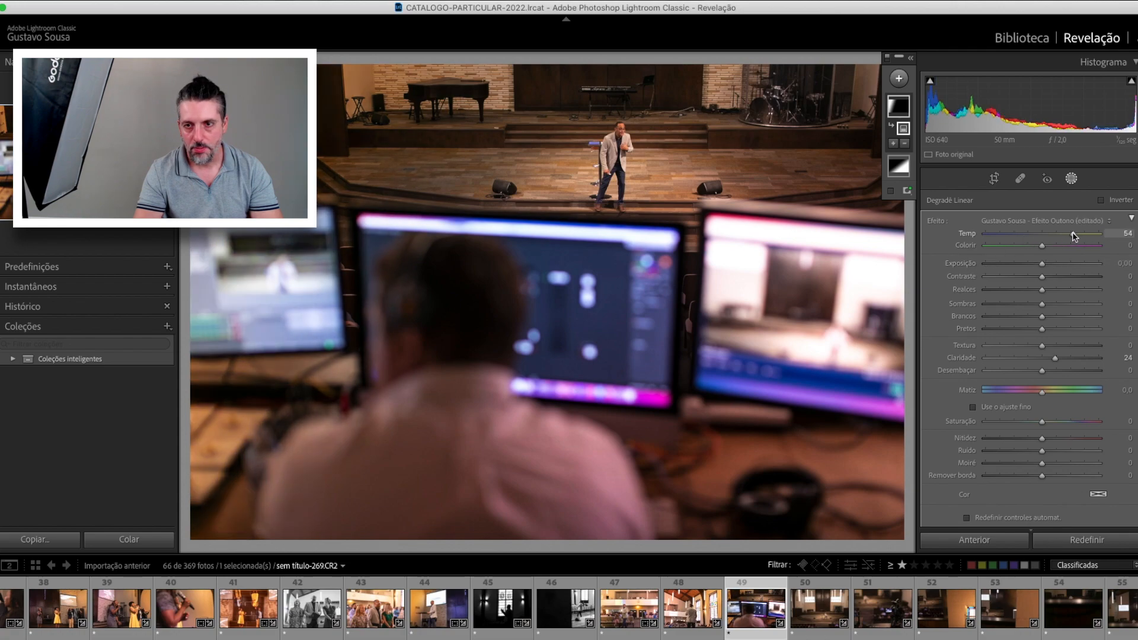
pyautogui.moveTo(1073, 234); pyautogui.dragTo(1075, 234)
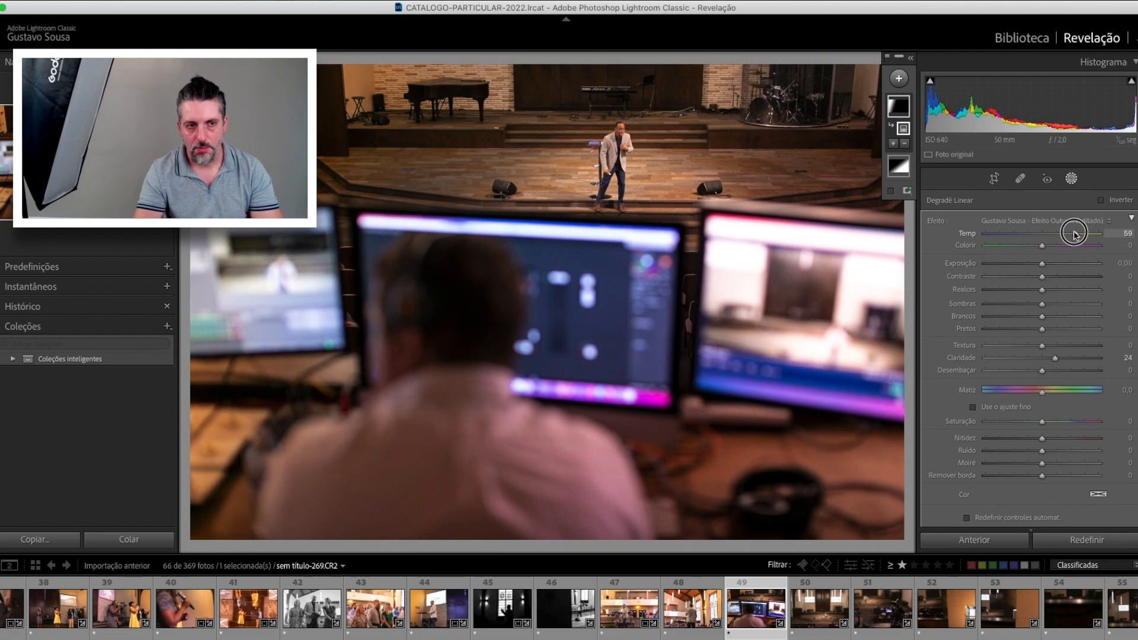
# Lower the right-hand gradient's Exposição to -0,70 and reduce the left-hand gradient's Exposição as well
pyautogui.click(574, 291)
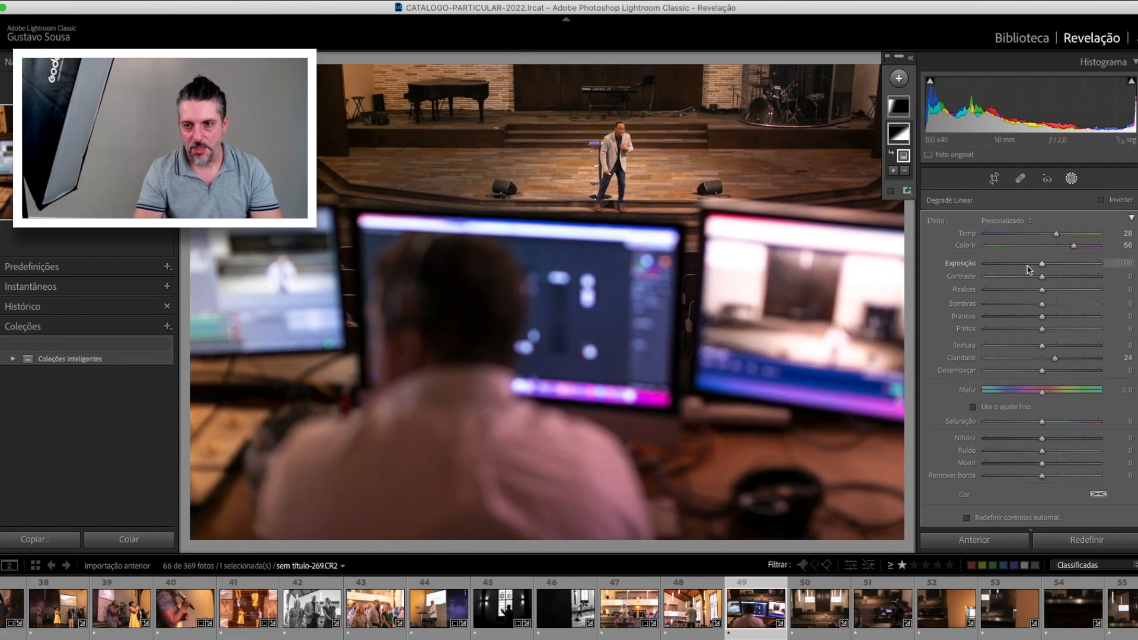
pyautogui.moveTo(1043, 267); pyautogui.dragTo(1031, 264)
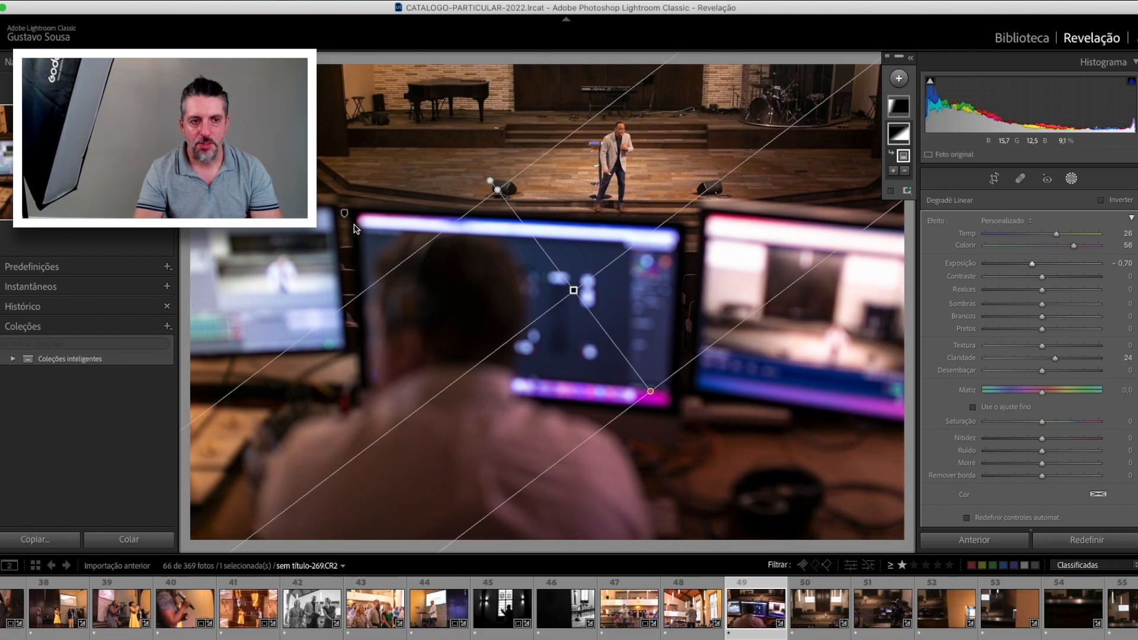
pyautogui.click(345, 215)
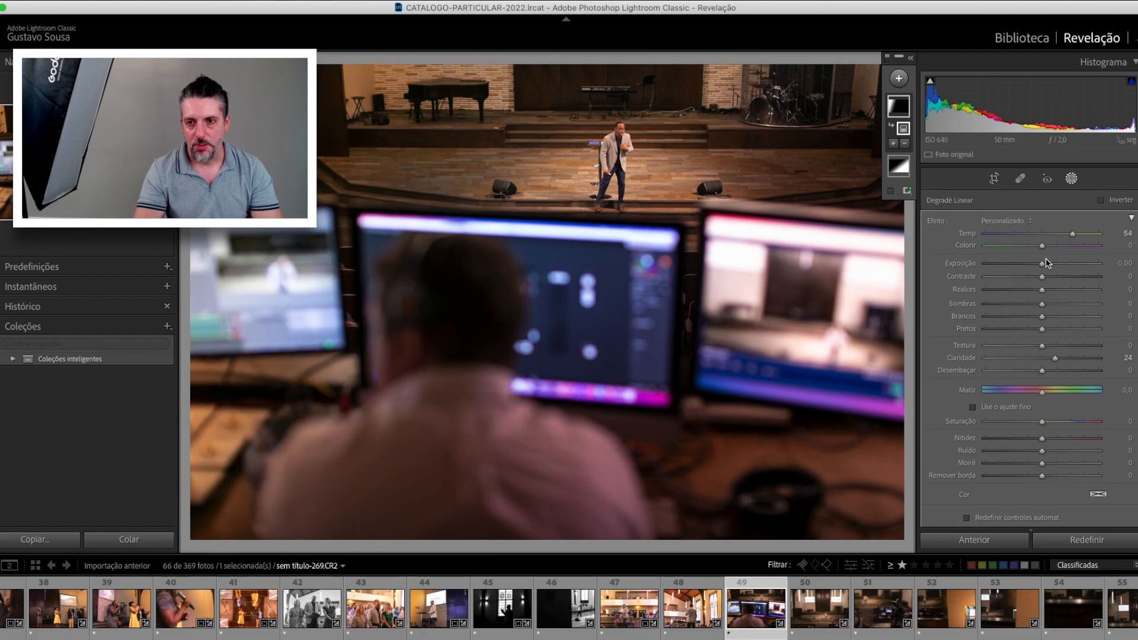
pyautogui.moveTo(1043, 270); pyautogui.dragTo(1029, 270)
# Rotate the control-desk photo slightly counterclockwise with the crop tool and apply the crop
pyautogui.press('r')
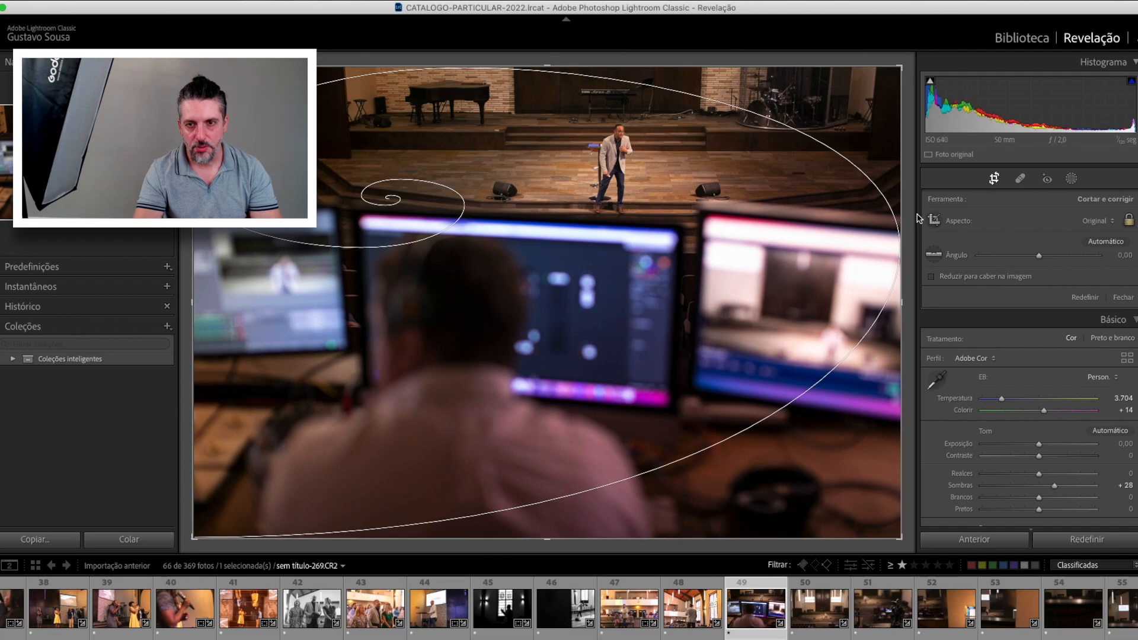
pyautogui.moveTo(910, 210); pyautogui.dragTo(914, 204)
pyautogui.press('r')
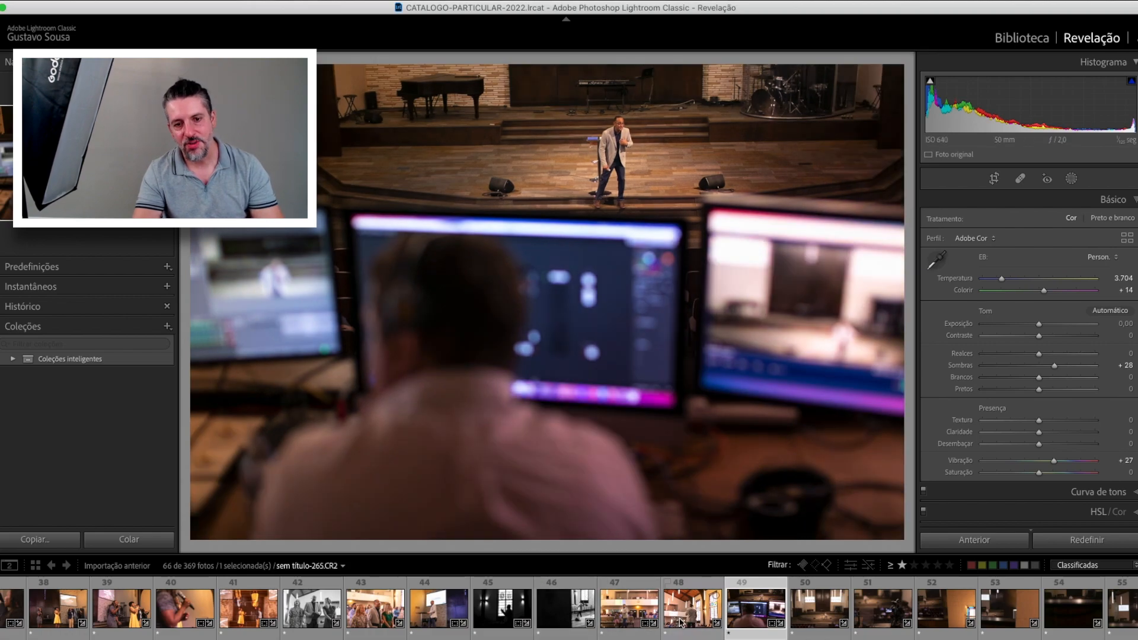
# Paste the copied black-and-white settings onto photo 50 and darken its upper right with a Superexposição (Escurecer) linear gradient
pyautogui.click(810, 610)
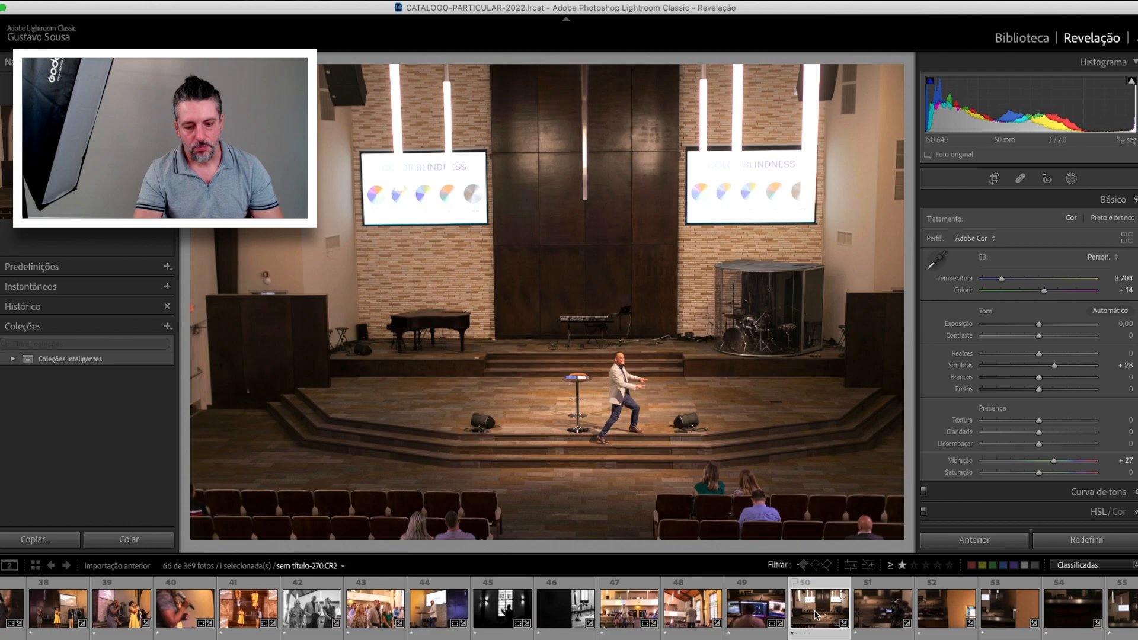
pyautogui.press('super+shift+v')
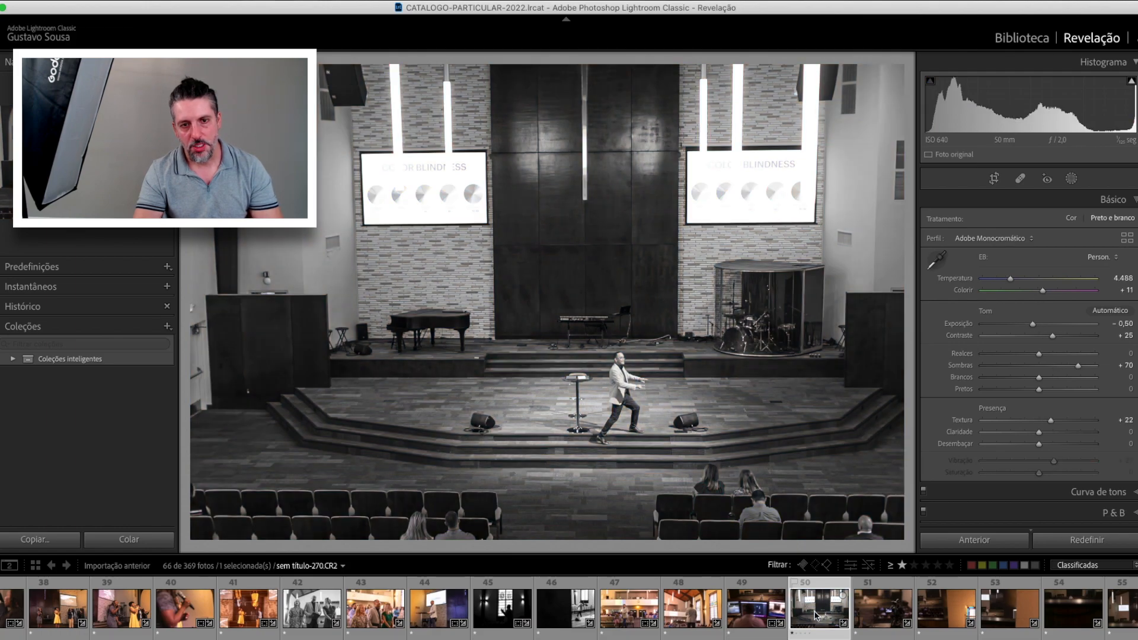
pyautogui.press('m')
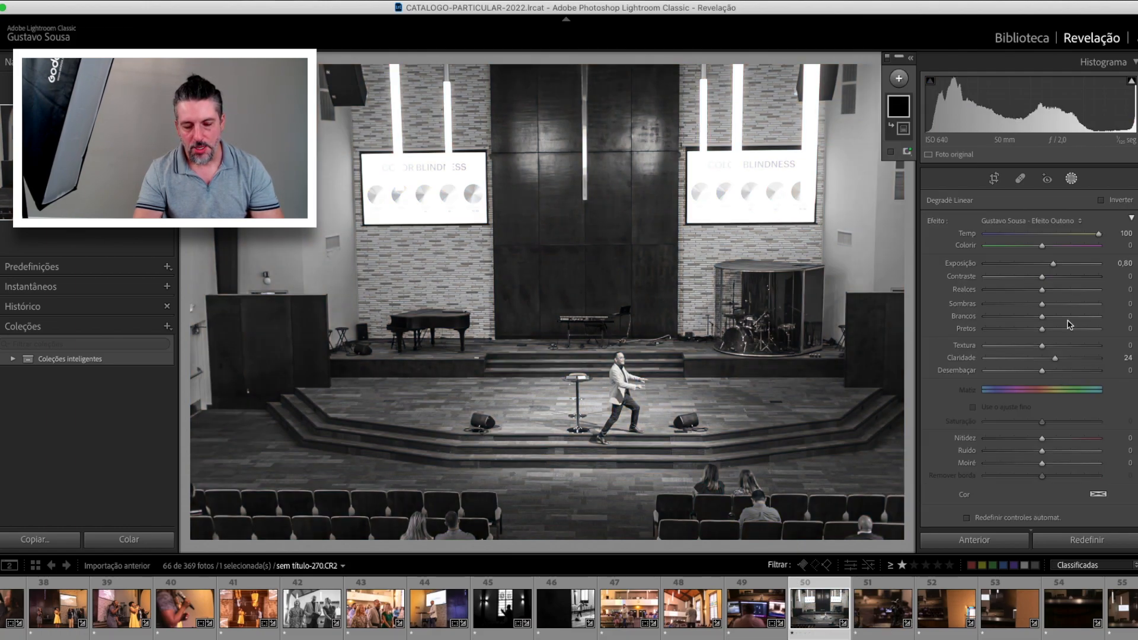
pyautogui.click(1032, 221)
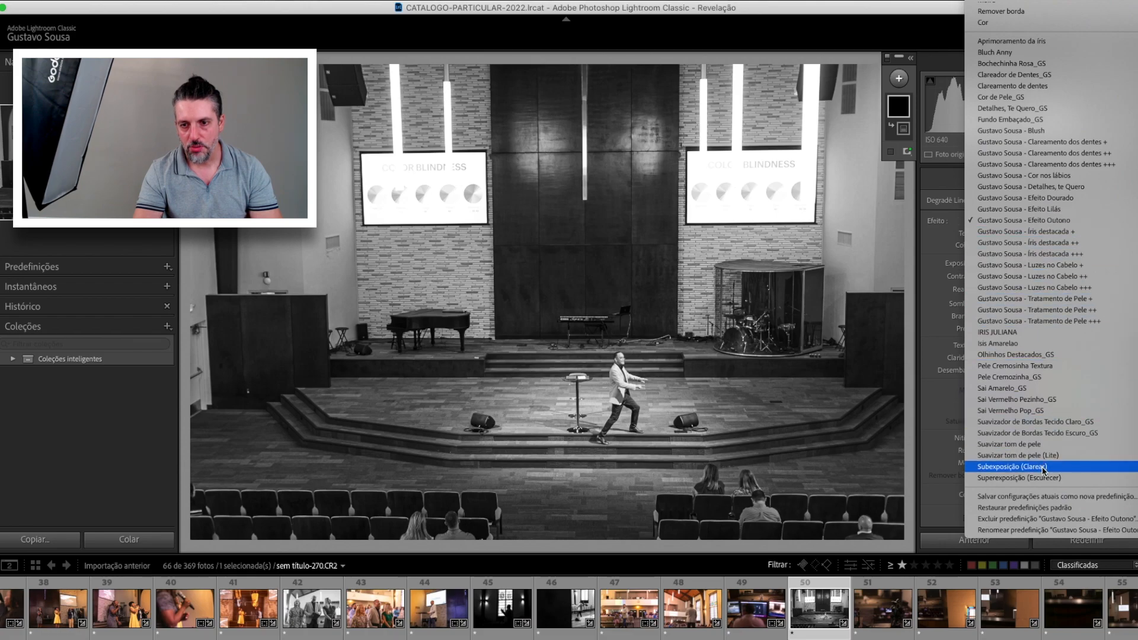
pyautogui.click(1042, 483)
pyautogui.moveTo(820, 126); pyautogui.dragTo(553, 304)
pyautogui.moveTo(1037, 267); pyautogui.dragTo(1028, 265)
# Add another Superexposição (Escurecer) linear gradient from the stage's left side toward the center, with Exposição -1,07
pyautogui.moveTo(319, 151); pyautogui.dragTo(639, 299)
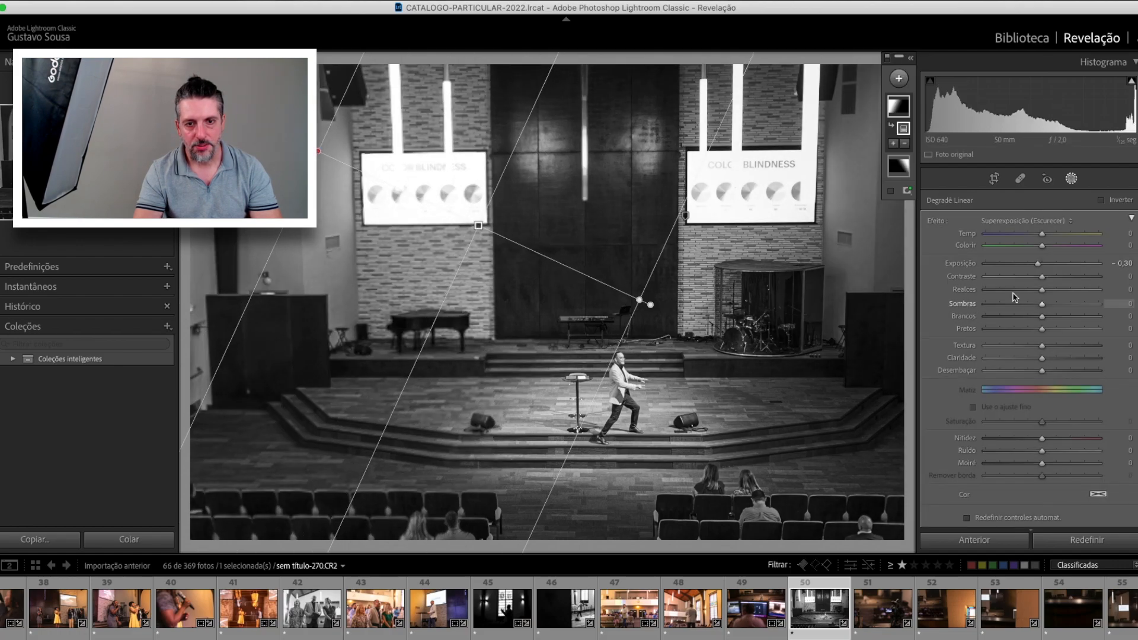
pyautogui.moveTo(1037, 263); pyautogui.dragTo(1032, 265)
pyautogui.moveTo(1029, 265); pyautogui.dragTo(1027, 266)
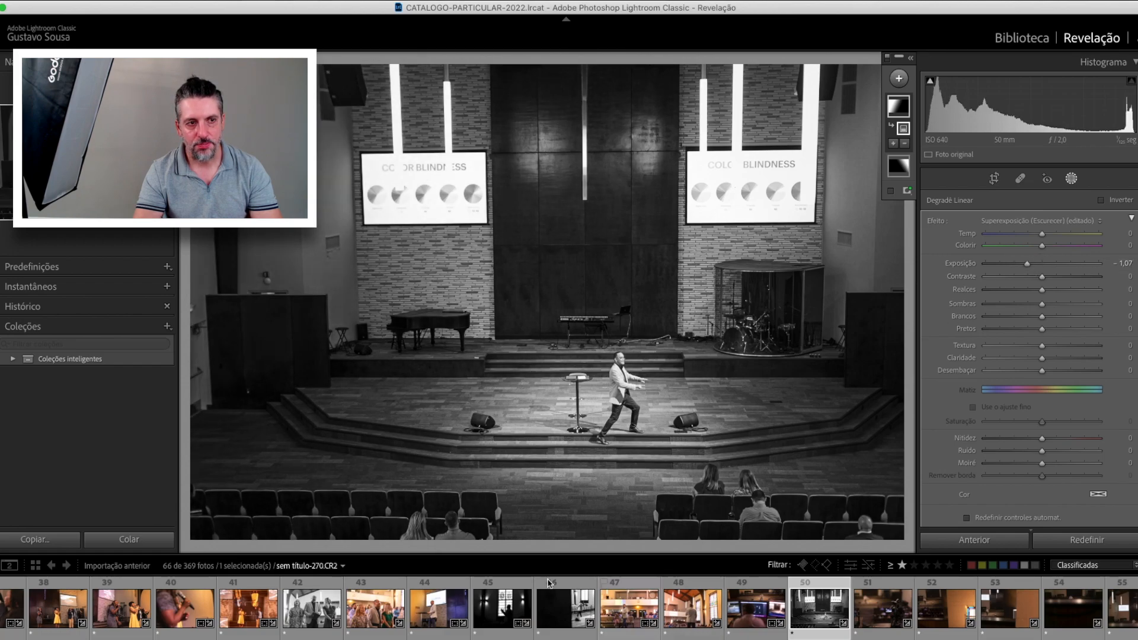
# Close masking and set the black-and-white stage photo's Textura to +45
pyautogui.click(1071, 178)
pyautogui.click(1062, 423)
pyautogui.moveTo(1063, 423); pyautogui.dragTo(1065, 423)
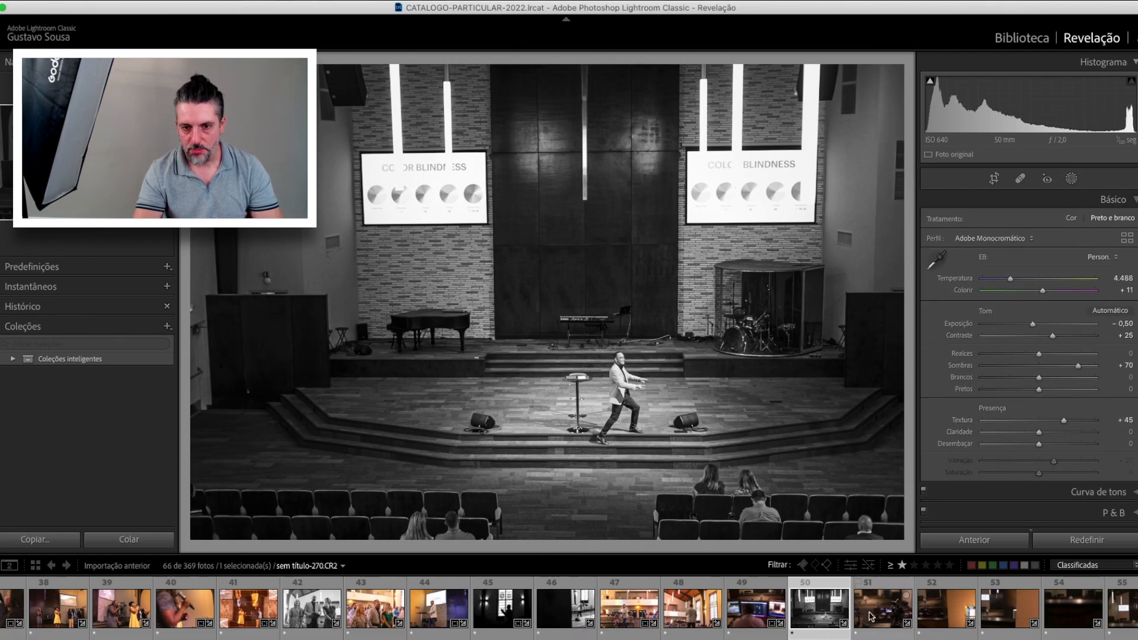
# Inspect the video-camera photo 51 up close, crop it slightly tighter from its upper-left corner, and clear its star rating
pyautogui.click(888, 607)
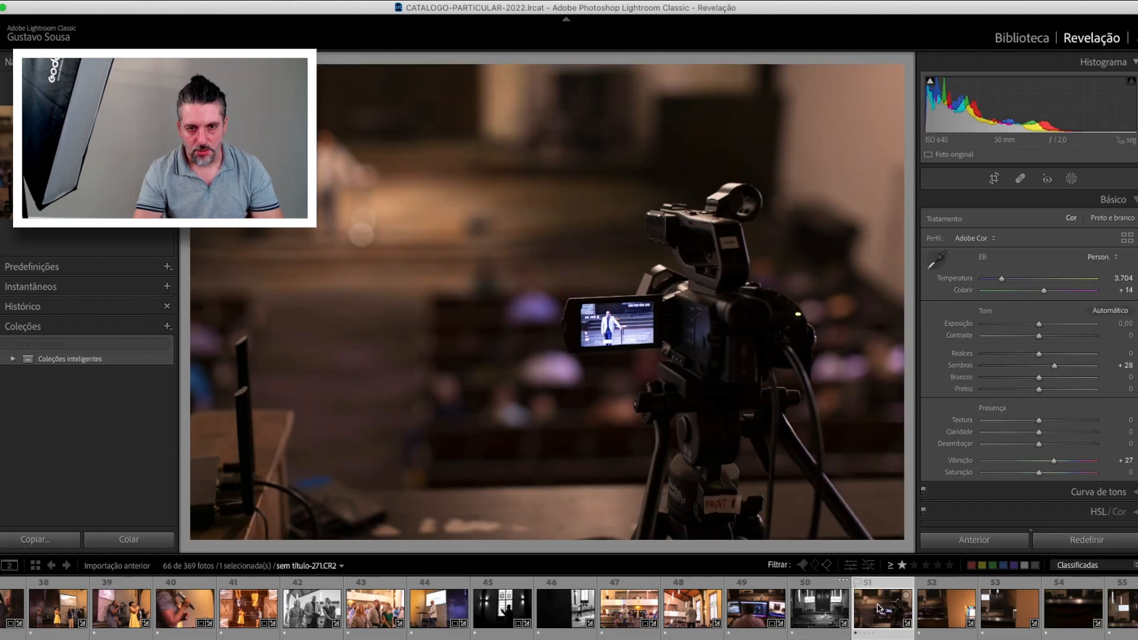
pyautogui.click(606, 326)
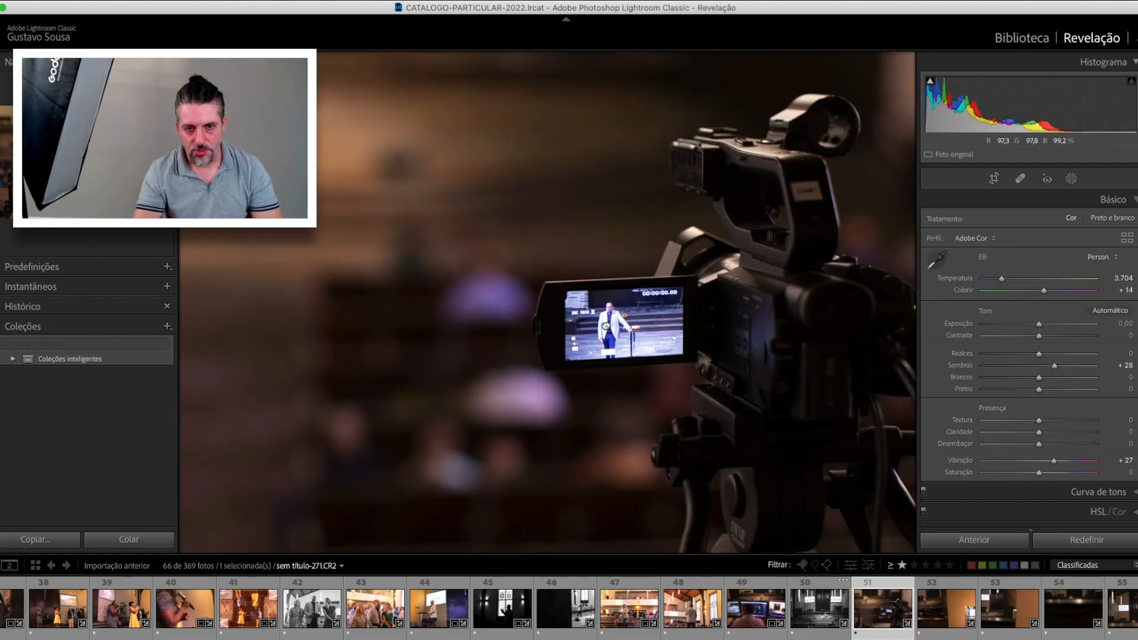
pyautogui.click(606, 325)
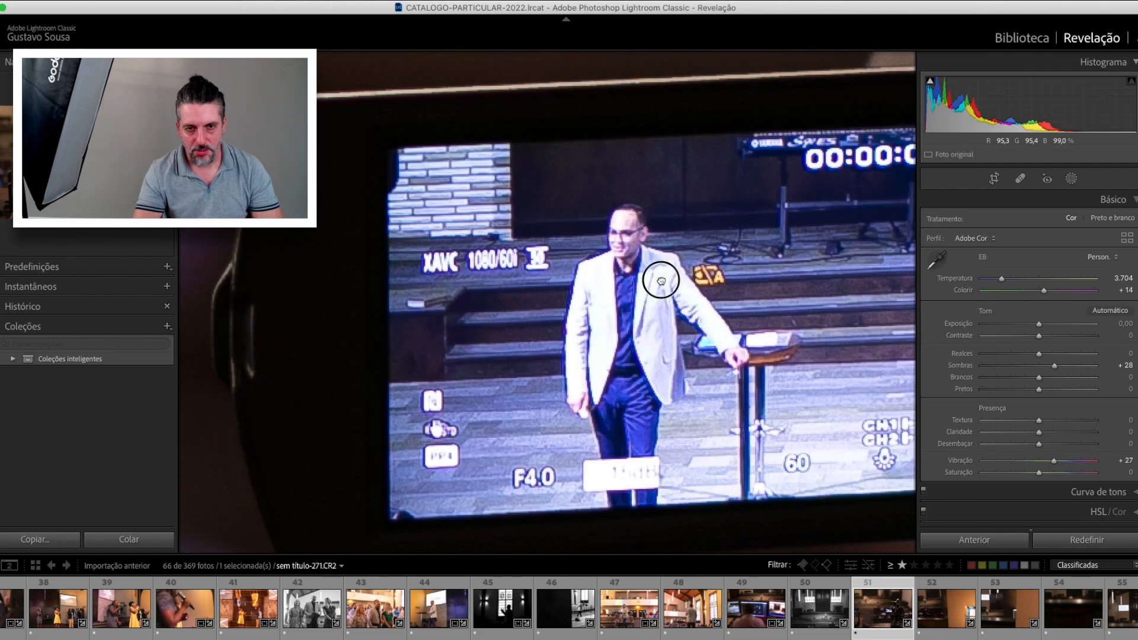
pyautogui.click(661, 281)
pyautogui.press('r')
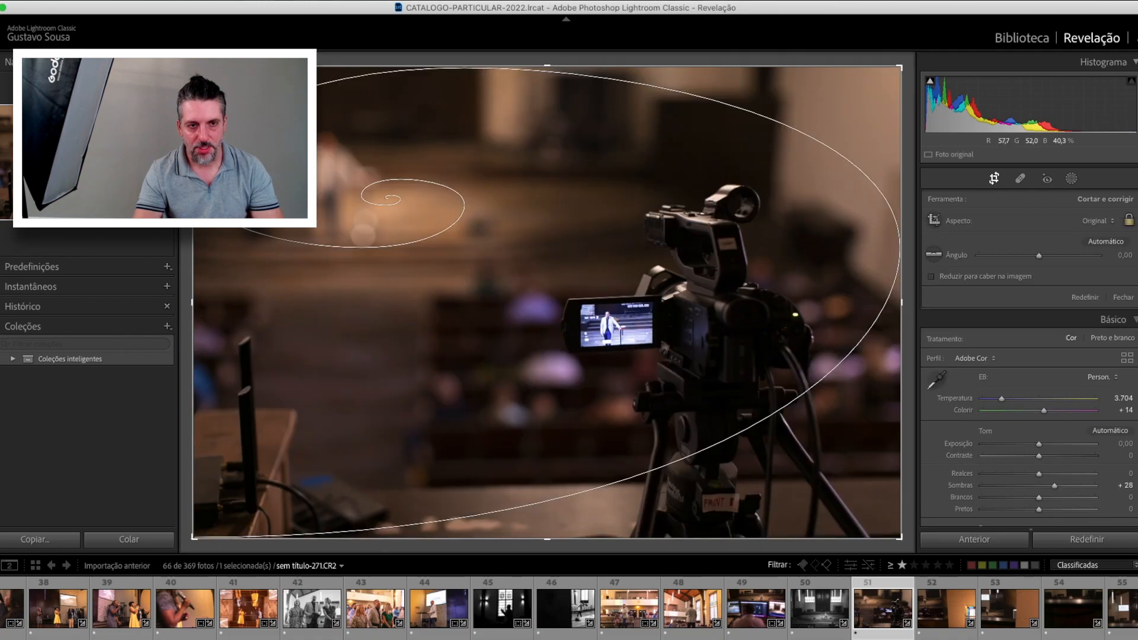
pyautogui.moveTo(193, 67); pyautogui.dragTo(220, 83)
pyautogui.press('Return')
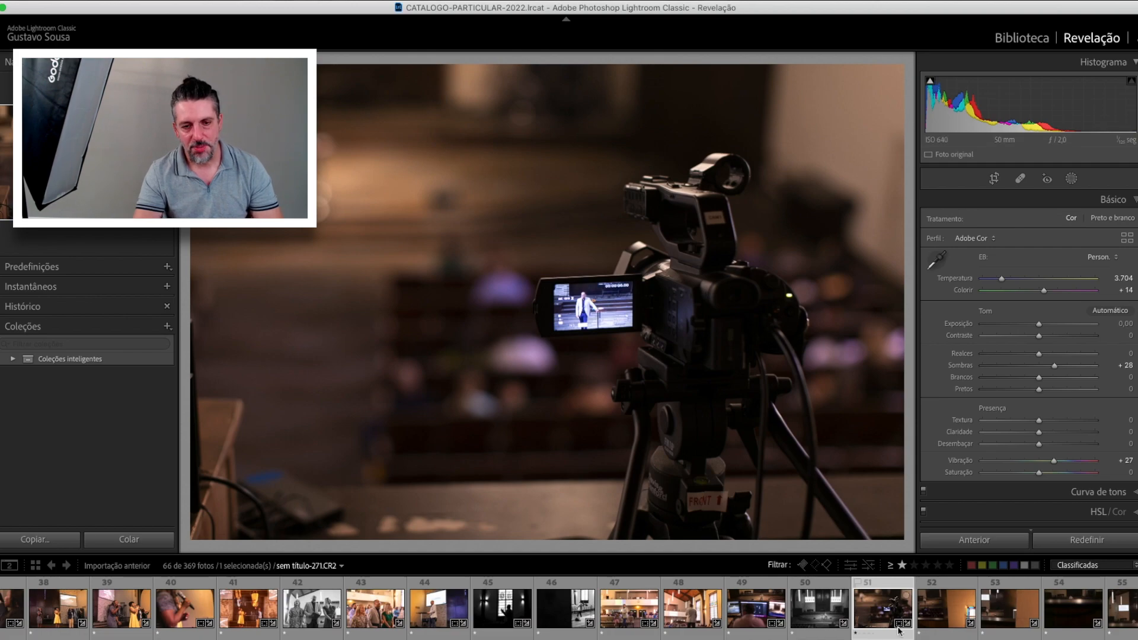
pyautogui.press('0')
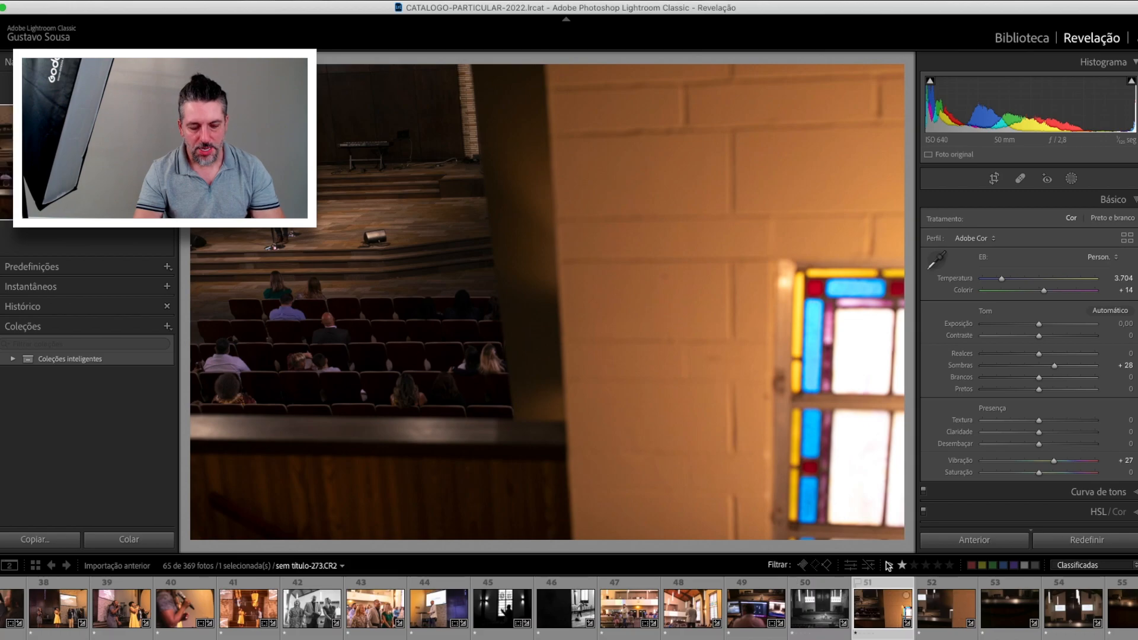
# Straighten the stained-glass window photo with a crop angle of 2,75 and apply the crop
pyautogui.press('r')
pyautogui.moveTo(909, 202); pyautogui.dragTo(917, 220)
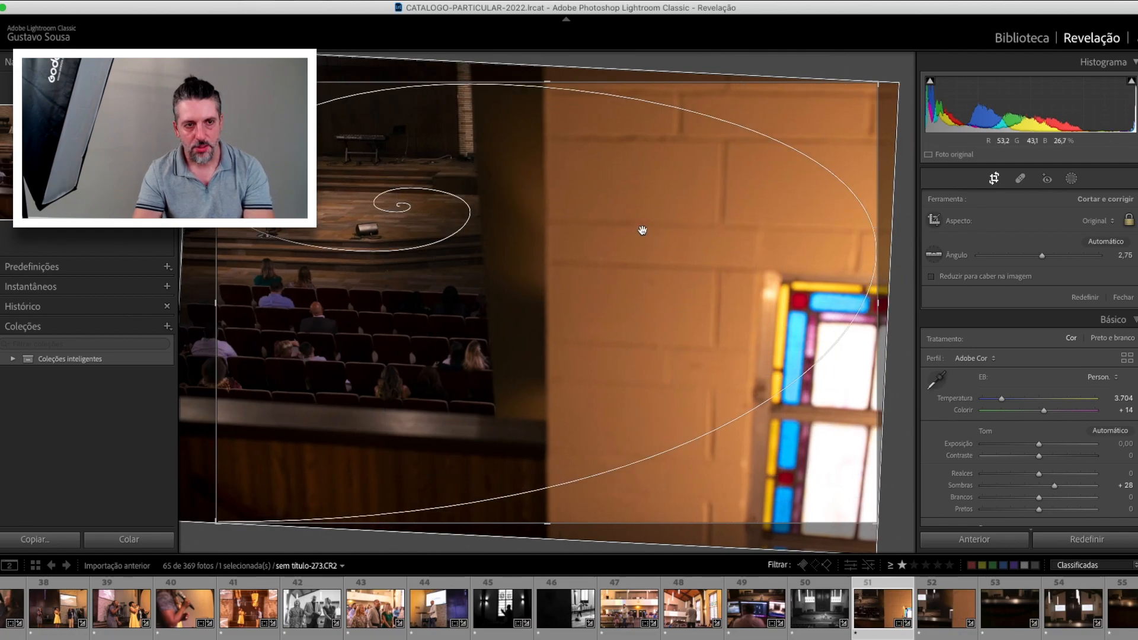
pyautogui.press('Return')
# Add a linear gradient from the stained-glass window toward the stage with Exposição -1,21, Realces -46 and Saturação 76
pyautogui.press('m')
pyautogui.moveTo(827, 400); pyautogui.dragTo(406, 259)
pyautogui.moveTo(1038, 265); pyautogui.dragTo(1016, 291)
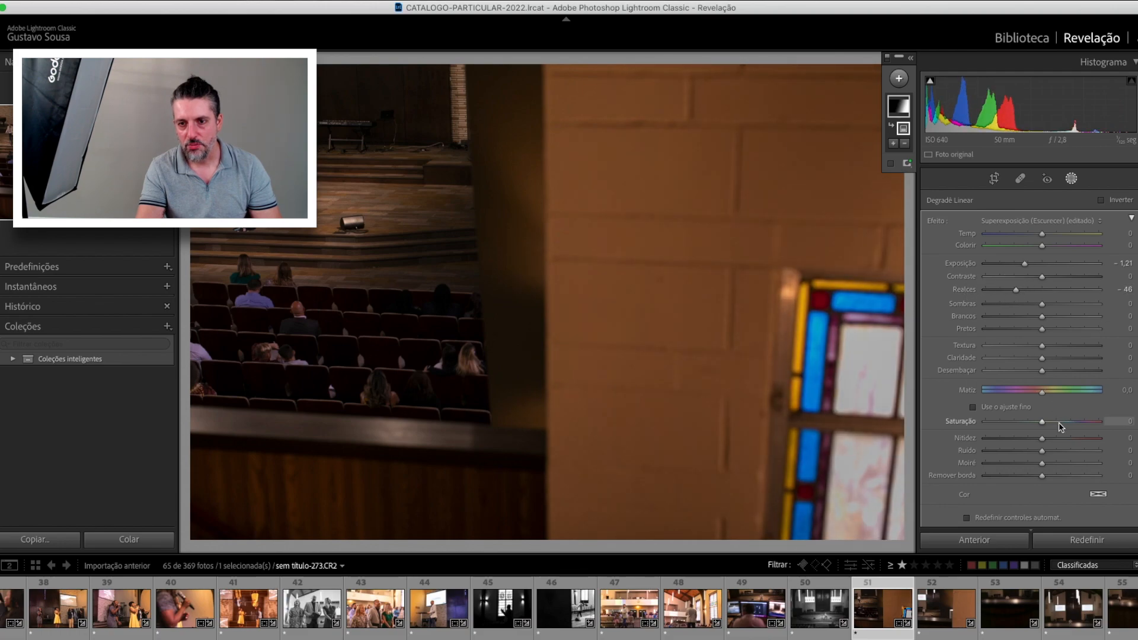
pyautogui.moveTo(1065, 423); pyautogui.dragTo(1081, 420)
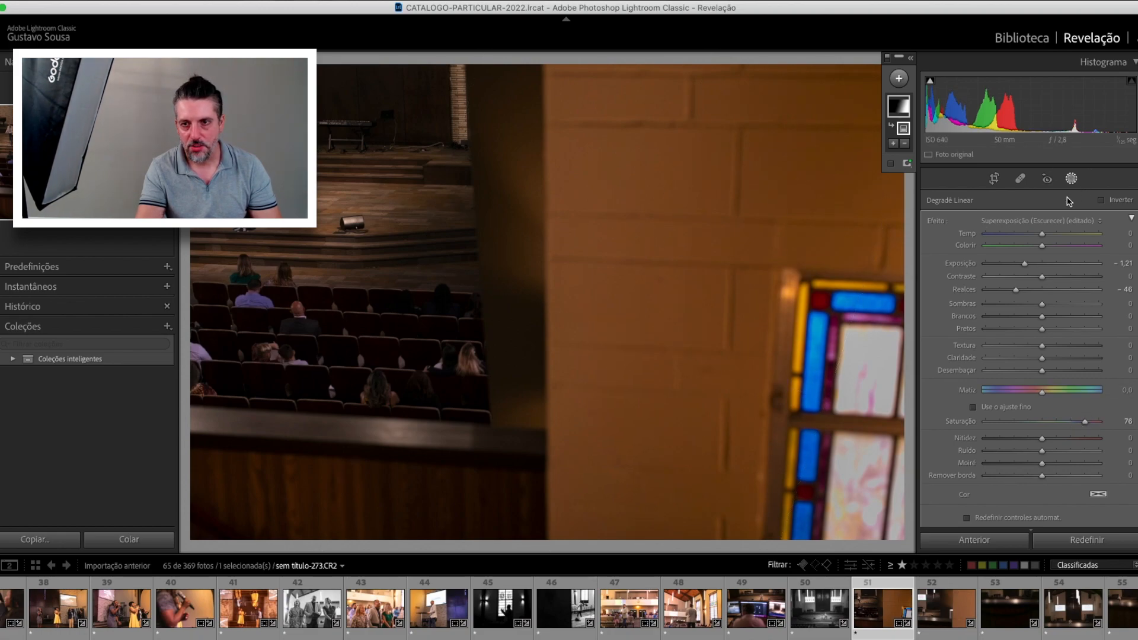
# Add a small radial gradient over the left part of the stage using Subexposição (Clarear) with Exposição 0,75
pyautogui.hotkey('shift', 'm')
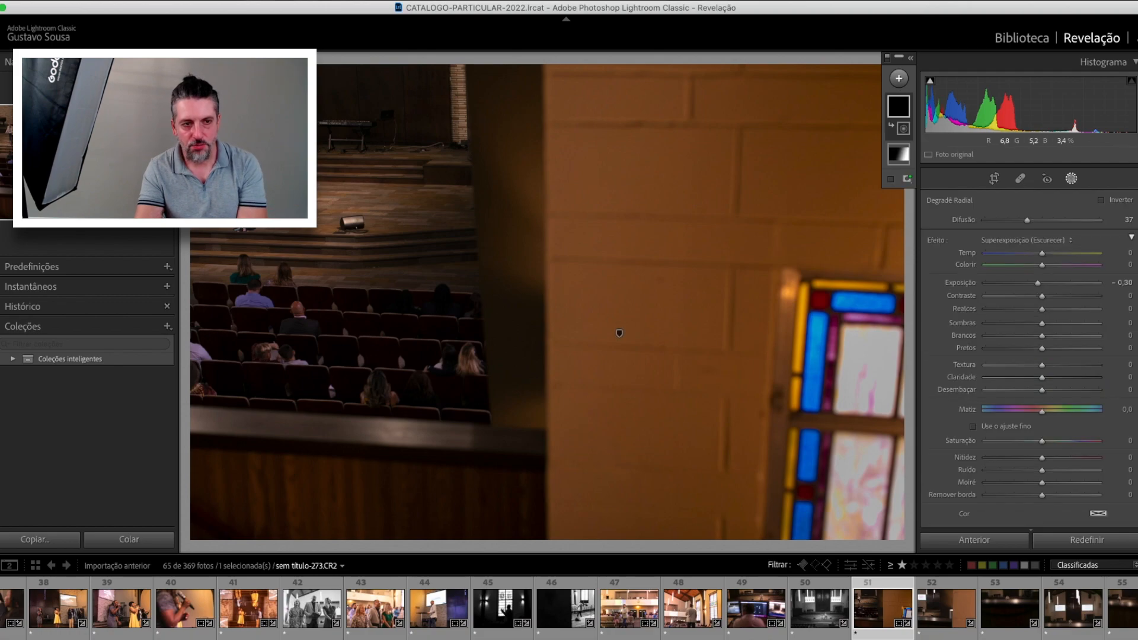
pyautogui.moveTo(287, 223); pyautogui.dragTo(303, 226)
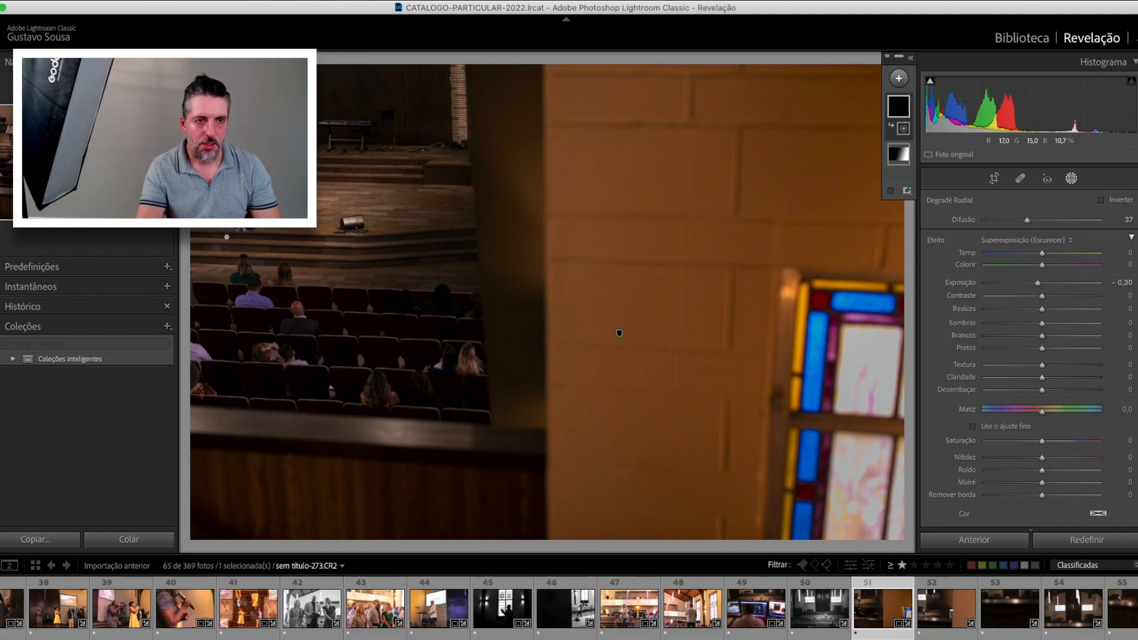
pyautogui.moveTo(237, 198); pyautogui.dragTo(282, 205)
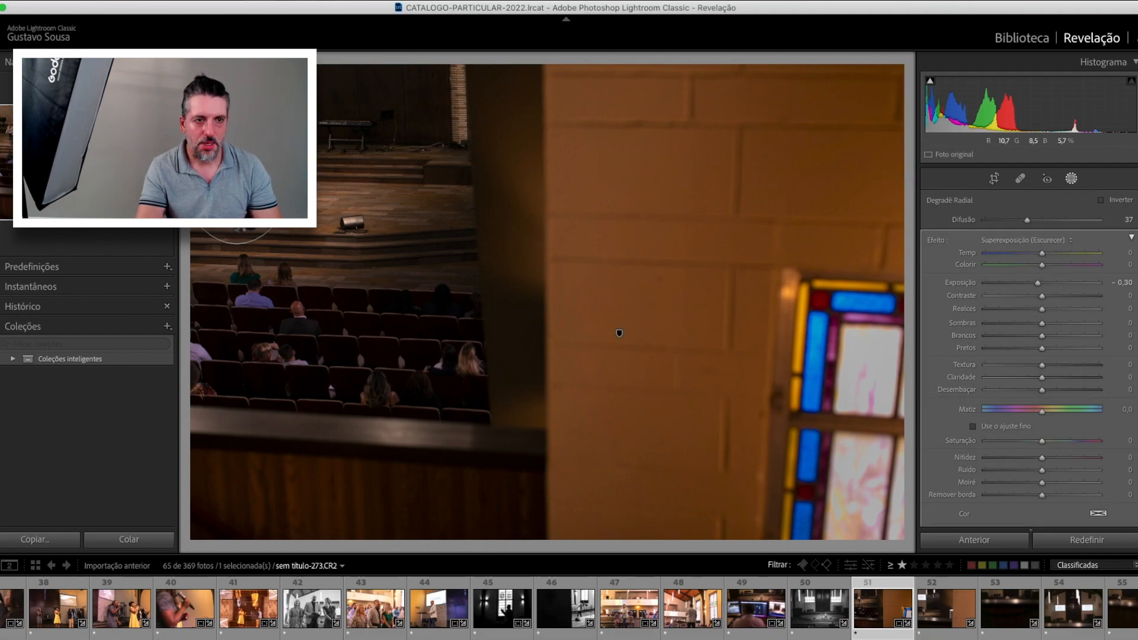
pyautogui.click(1025, 240)
pyautogui.click(1030, 228)
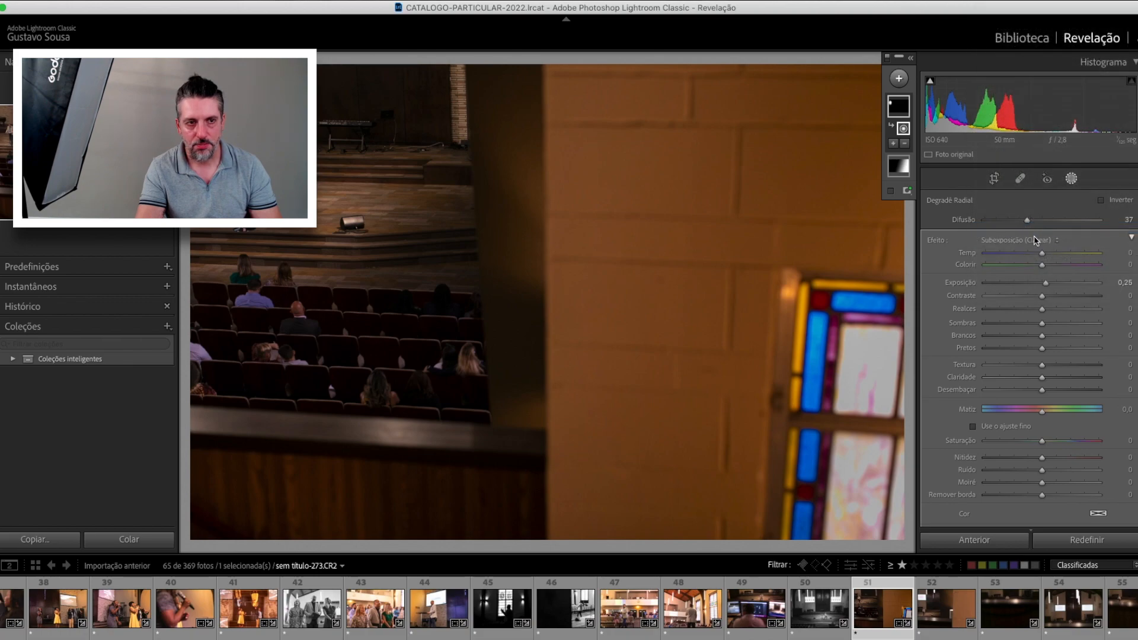
pyautogui.moveTo(1049, 285); pyautogui.dragTo(1051, 285)
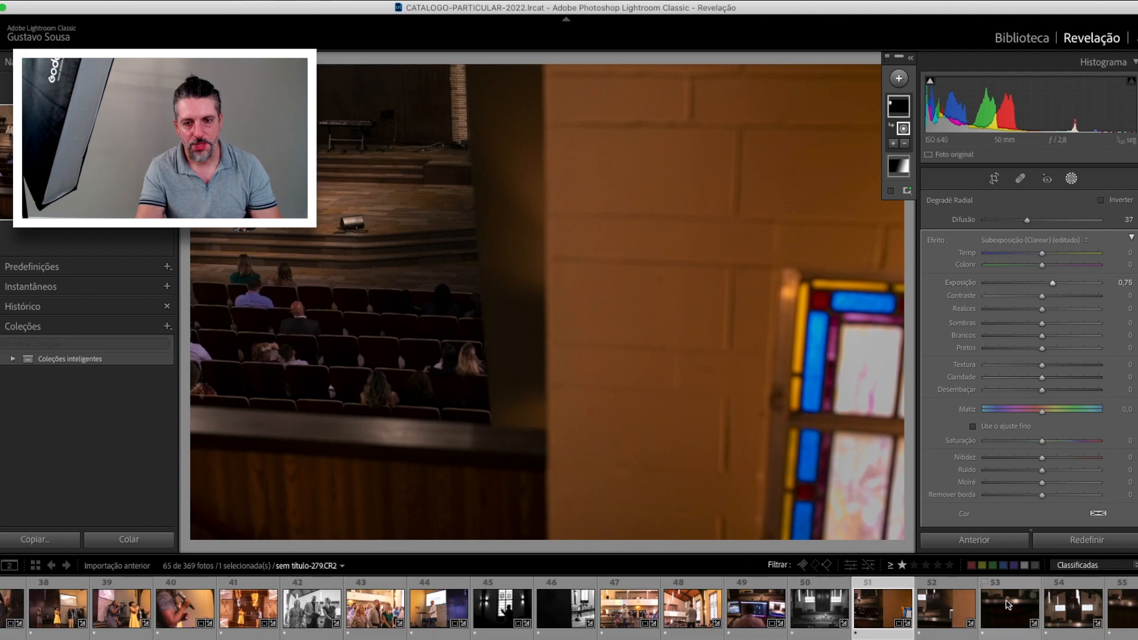
# Open photo 52 with the preacher beside the blurred wall and convert it to black and white without altering its crop
pyautogui.click(948, 610)
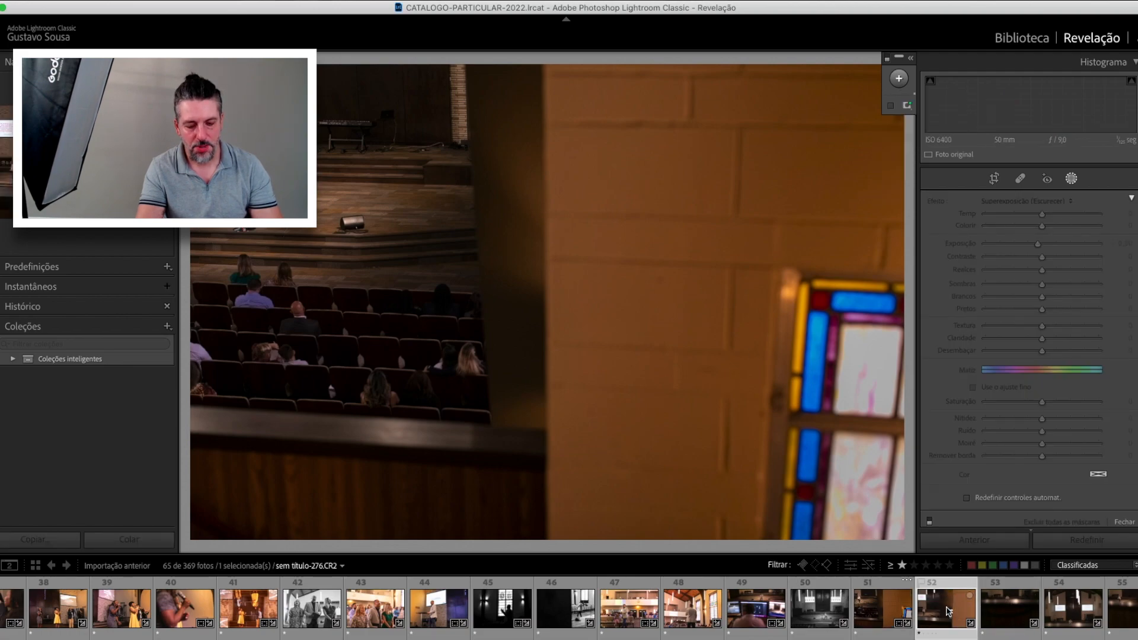
pyautogui.press('r')
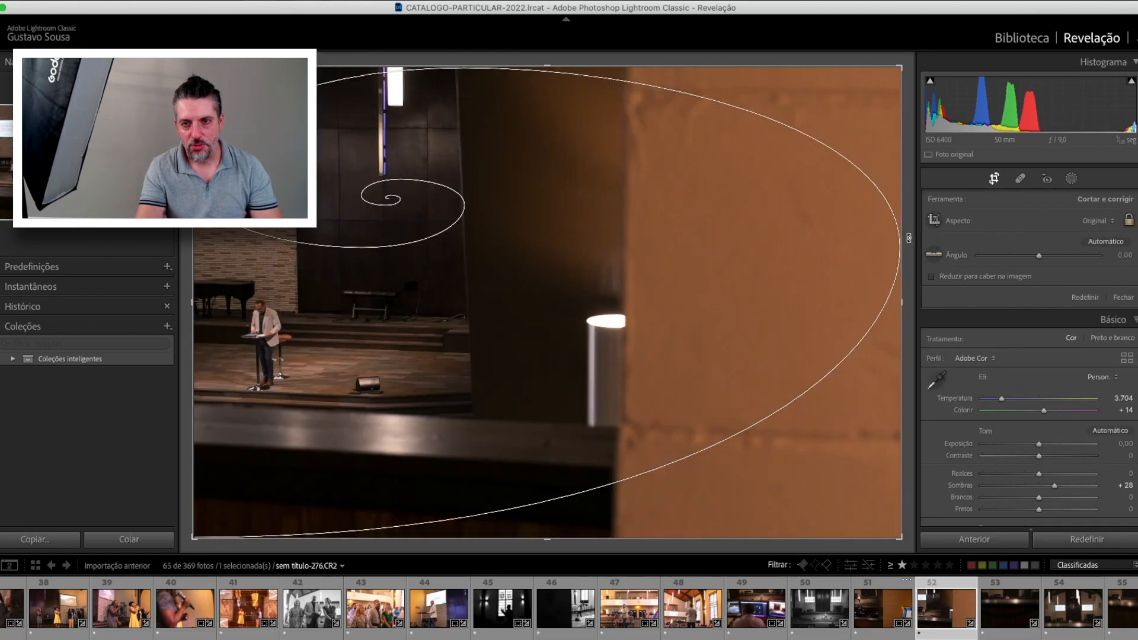
pyautogui.click(908, 237)
pyautogui.press('r')
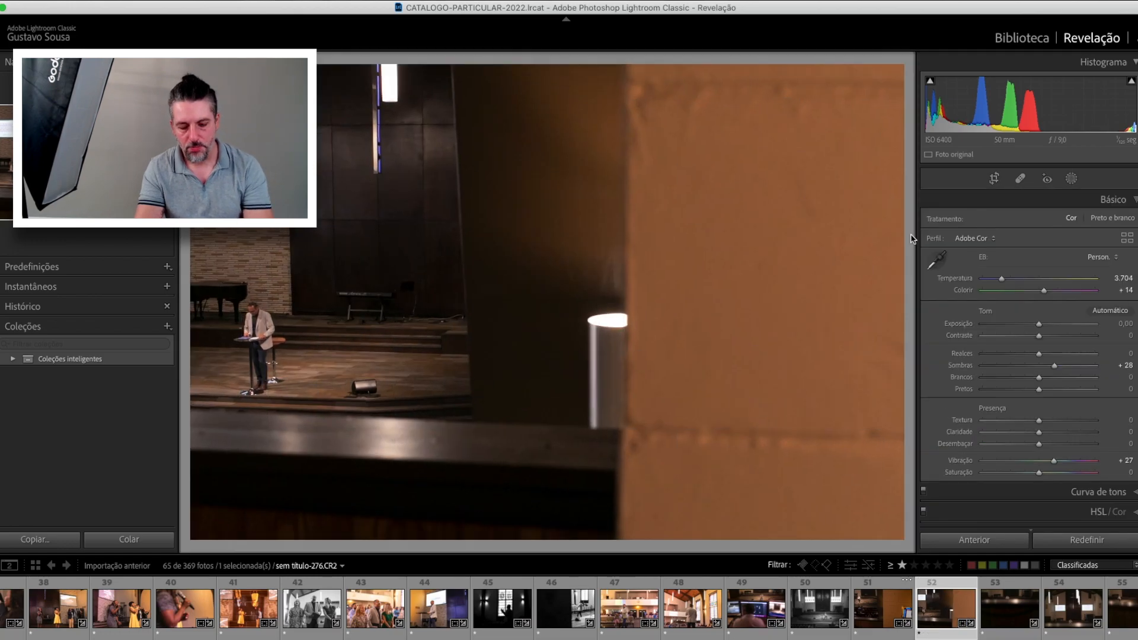
pyautogui.press('v')
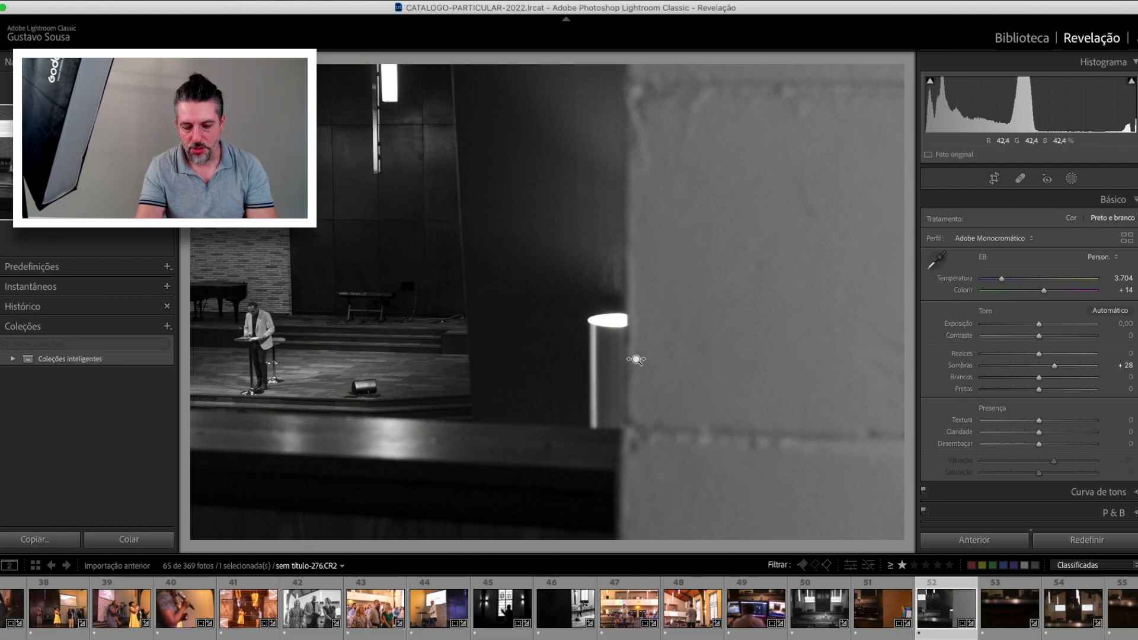
# Brighten the preacher with a radial gradient around his body, using Subexposição (Clarear) with Exposição 0,93
pyautogui.hotkey('shift', 'm')
pyautogui.moveTo(261, 322); pyautogui.dragTo(291, 382)
pyautogui.moveTo(262, 322); pyautogui.dragTo(255, 338)
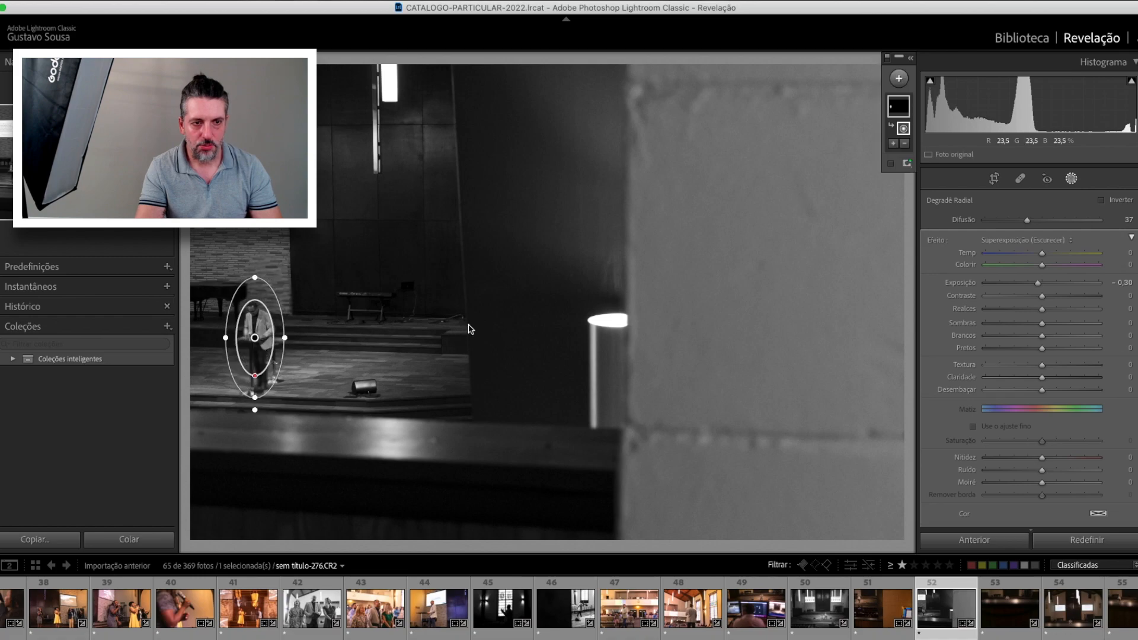
pyautogui.click(1043, 240)
pyautogui.click(1052, 230)
pyautogui.moveTo(1114, 281); pyautogui.dragTo(1136, 283)
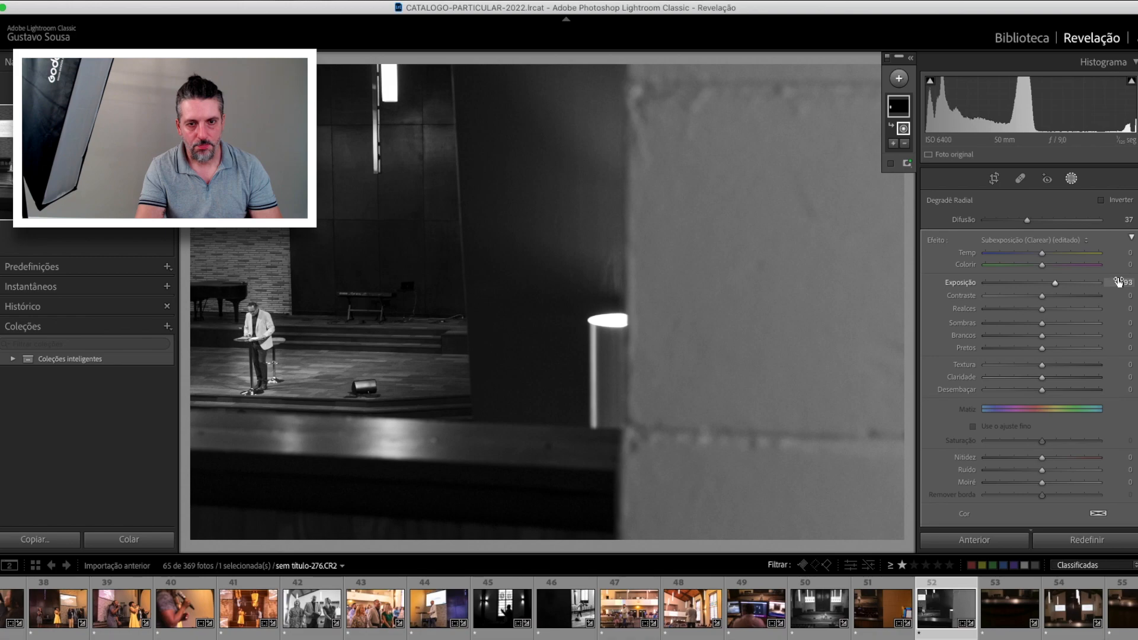
# Convert photo 53 to black and white, close masking, and set Textura to +29 and Claridade to about +59
pyautogui.click(1010, 605)
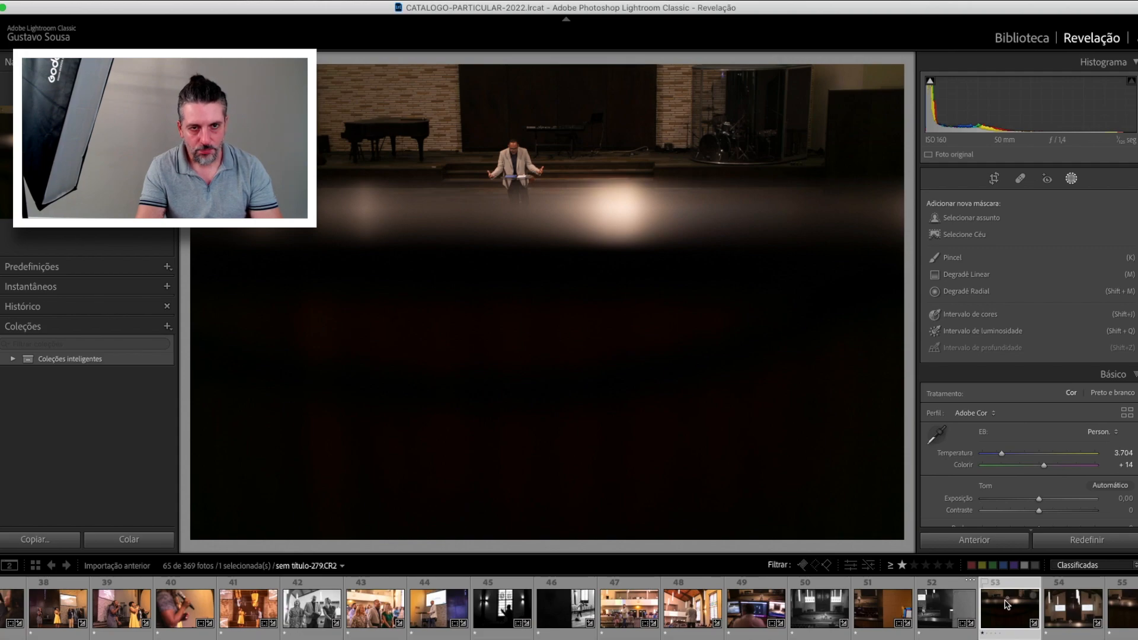
pyautogui.press('v')
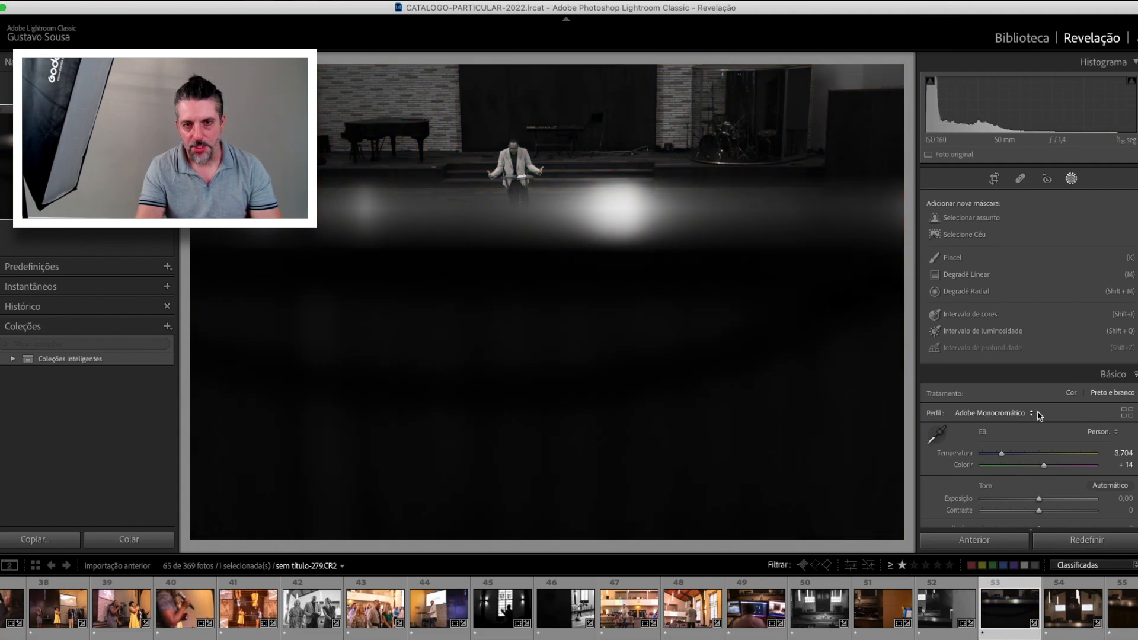
pyautogui.click(1071, 178)
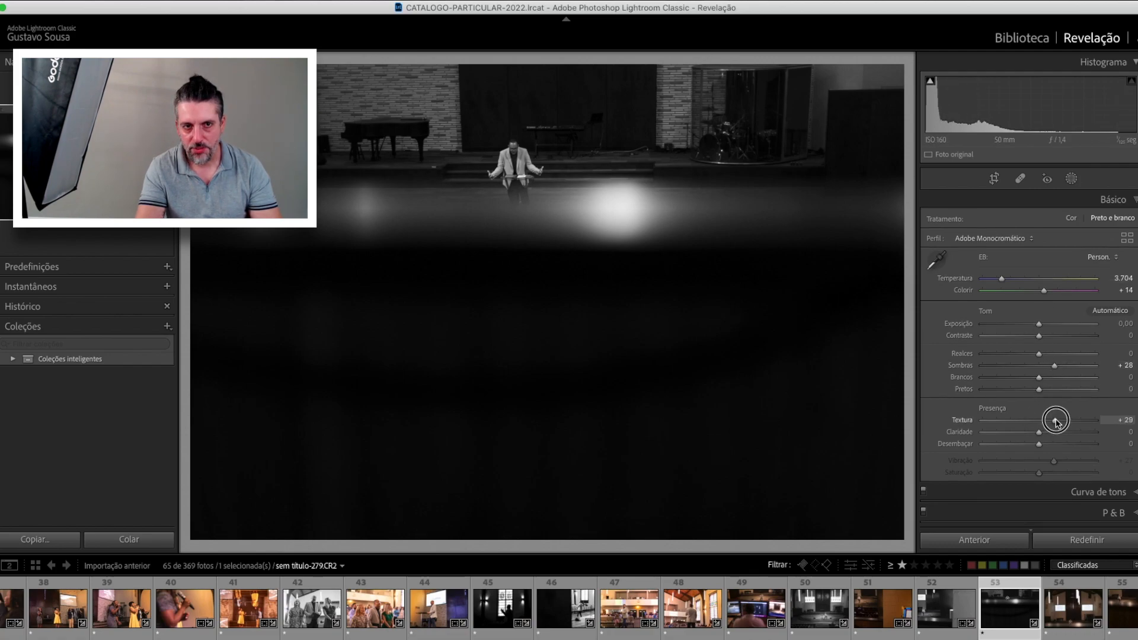
pyautogui.click(1067, 435)
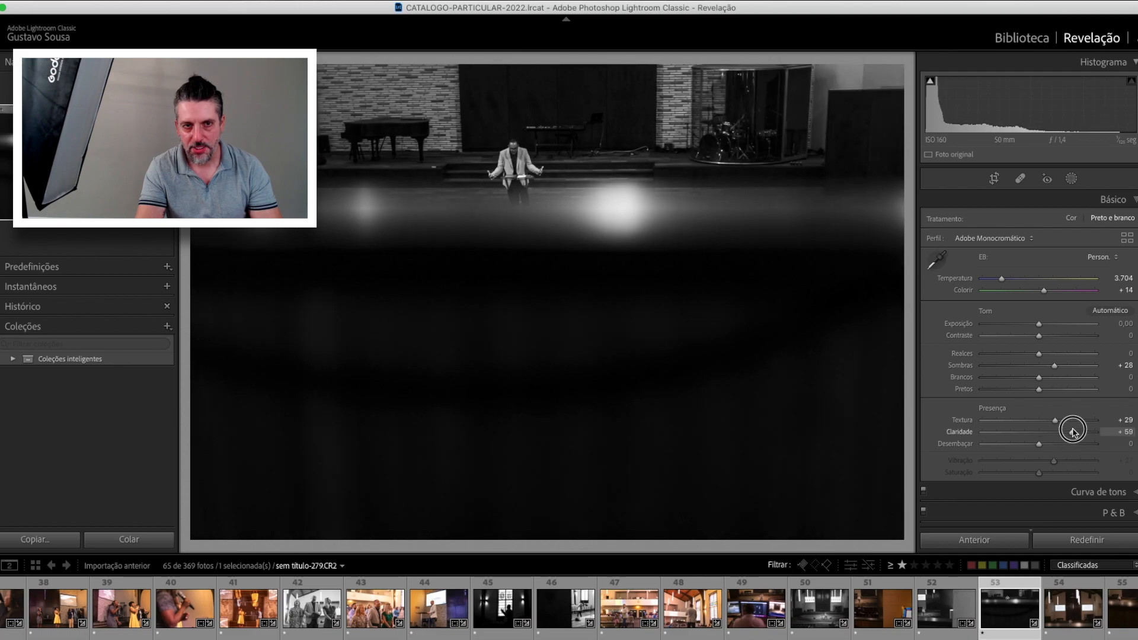
pyautogui.moveTo(1074, 432); pyautogui.dragTo(1076, 432)
# Clear the star ratings of the two-screen stage photo and the blurred railing photo, and paste the copied black-and-white settings onto the cross photo
pyautogui.click(1071, 612)
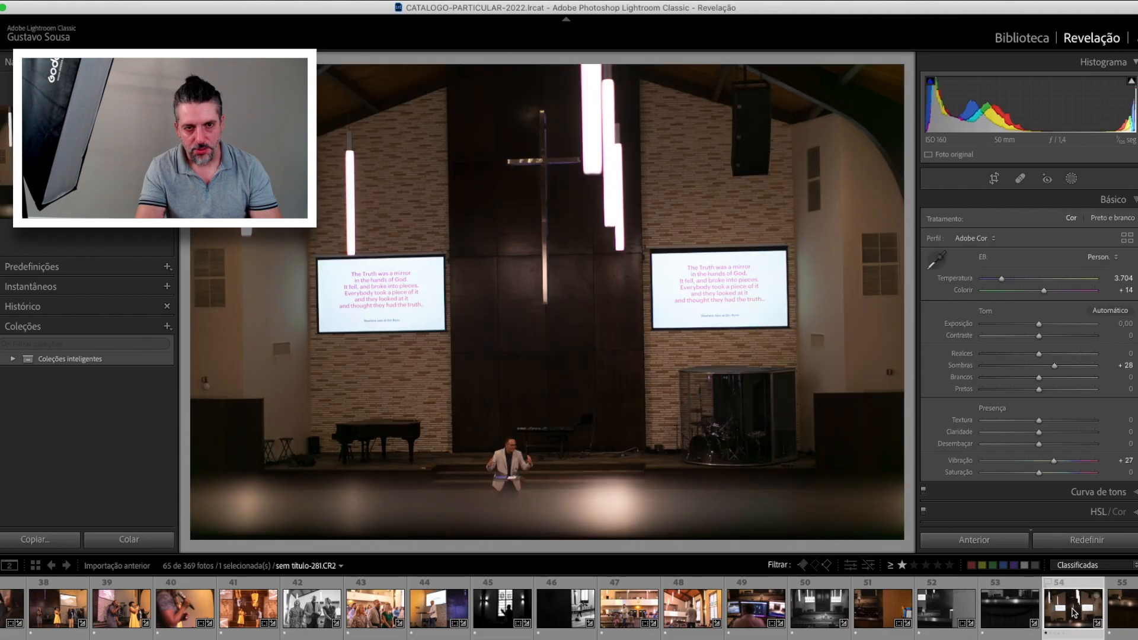
pyautogui.press('0')
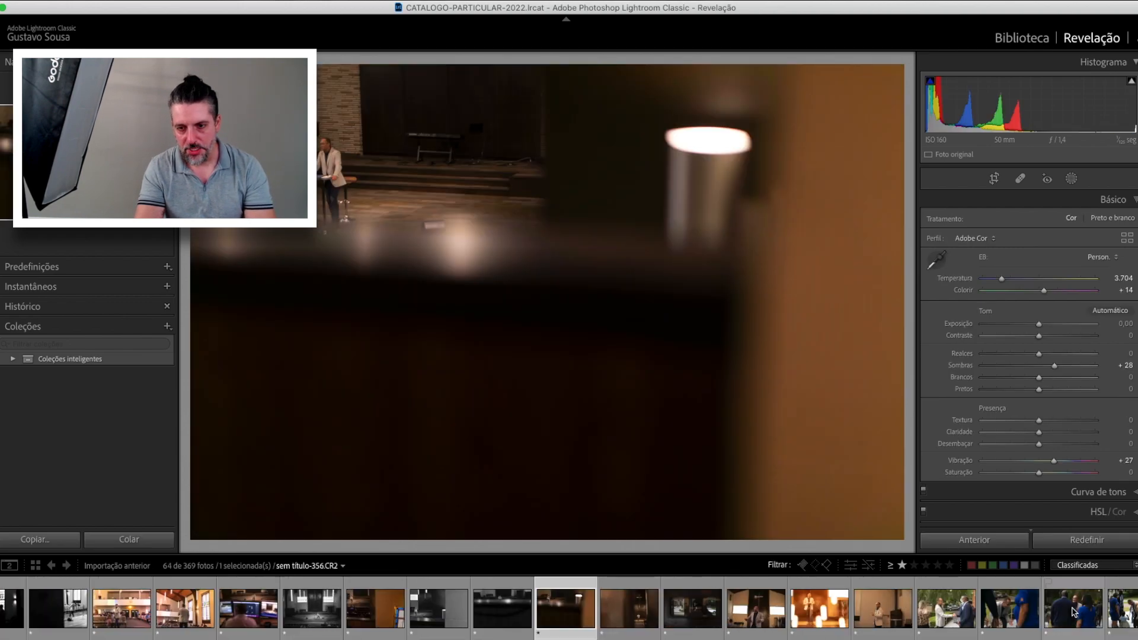
pyautogui.press('0')
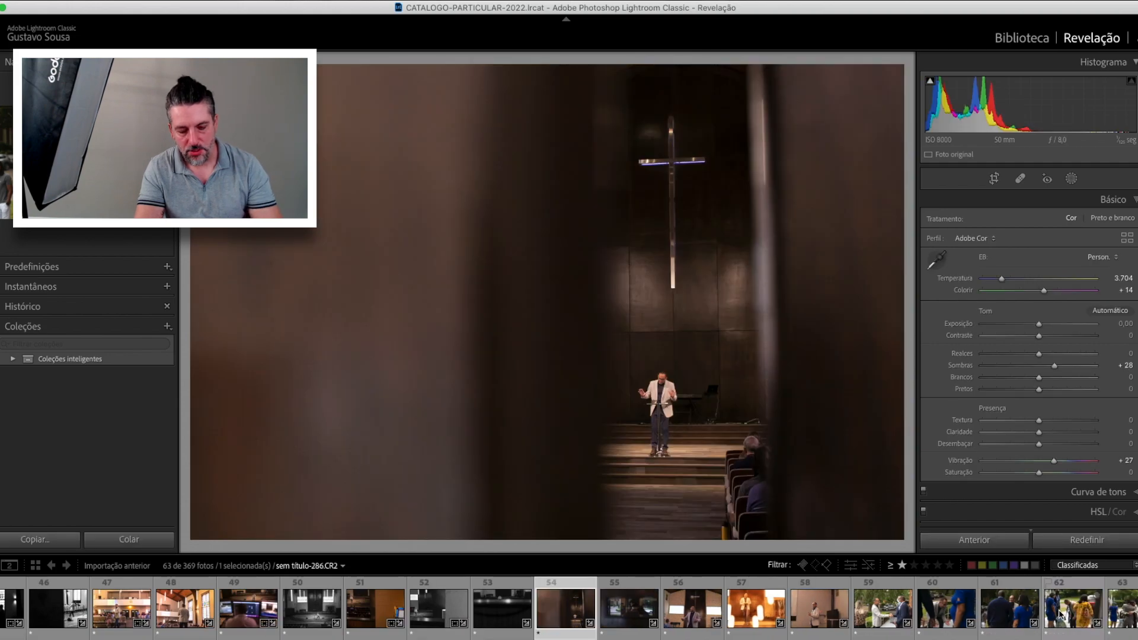
pyautogui.press('super+shift+v')
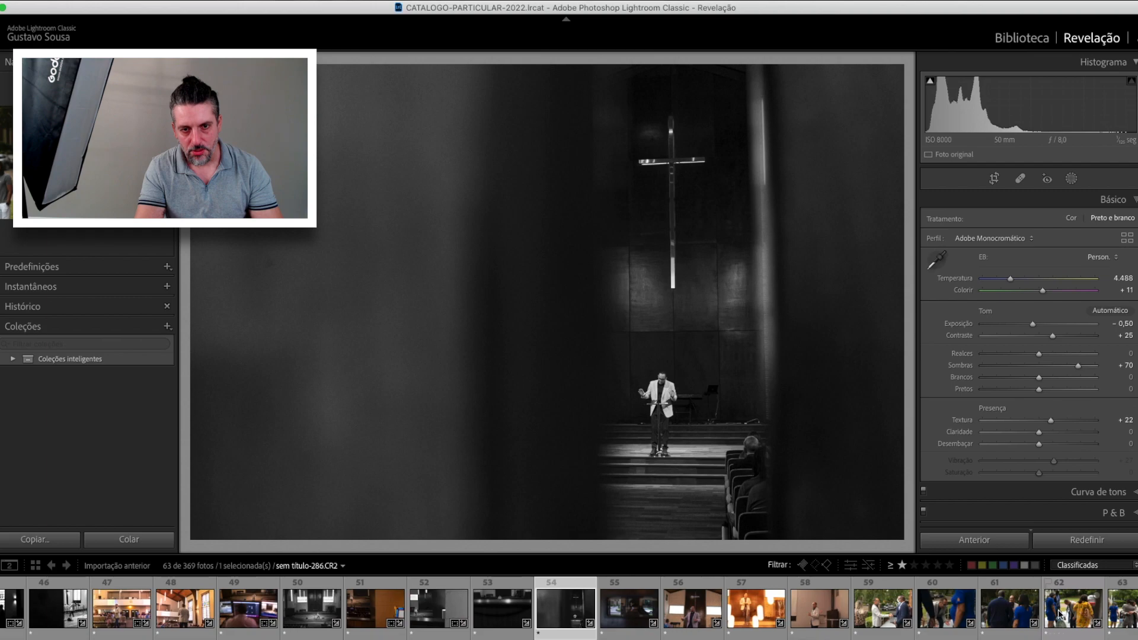
# Try the copied black-and-white settings on the window-reflection photo 55 and undo the paste
pyautogui.click(639, 627)
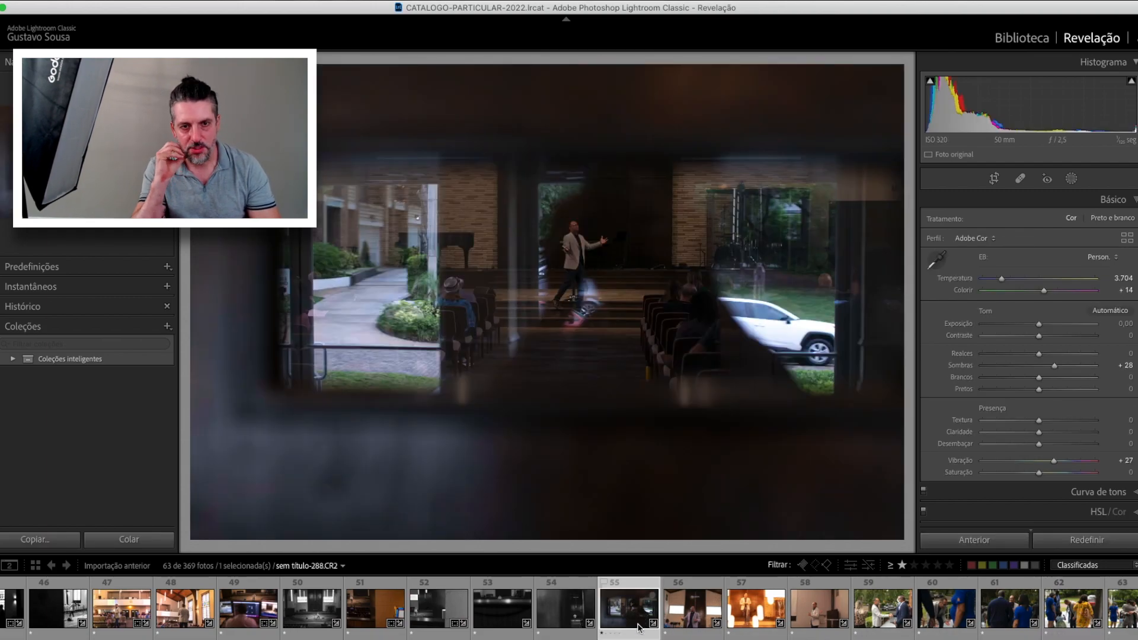
pyautogui.press('super+shift+v')
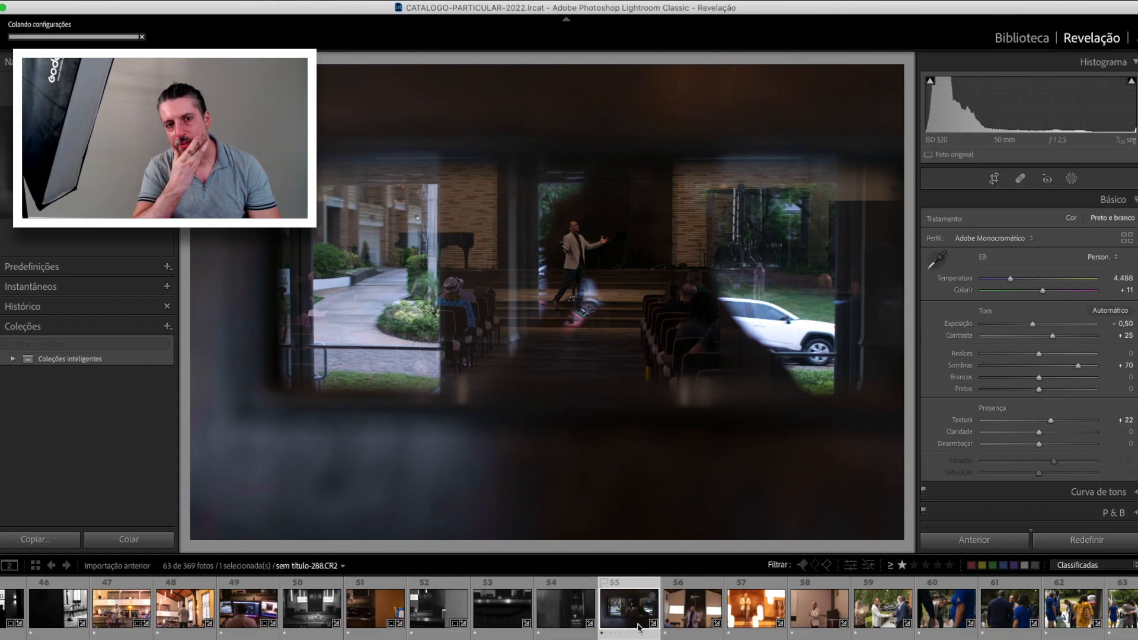
pyautogui.press('super+z')
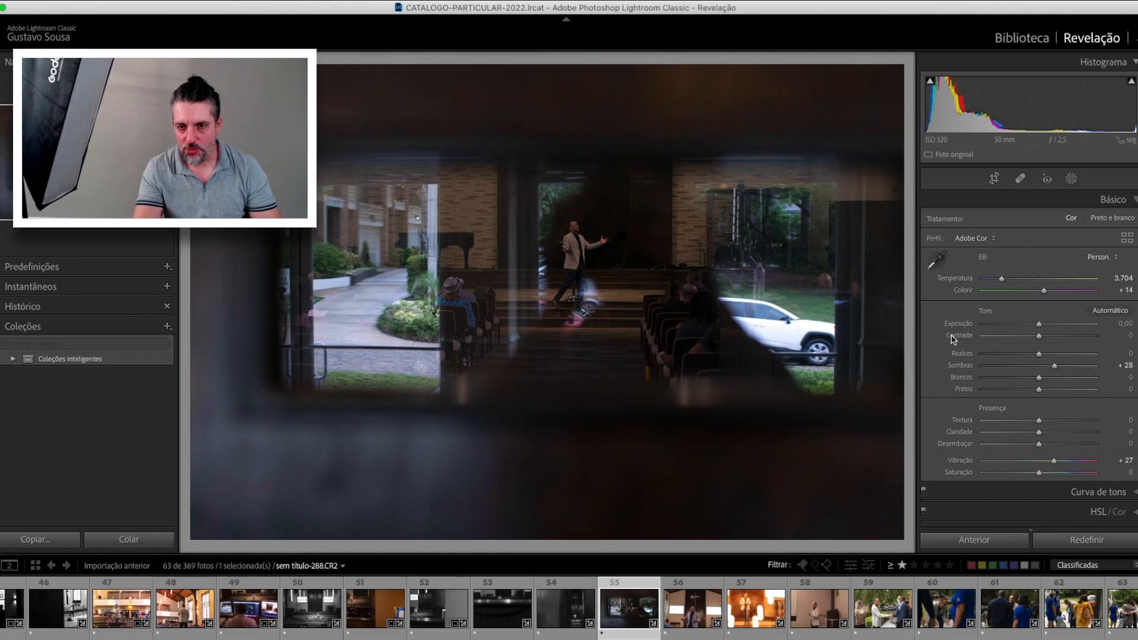
# Set photo 55's Realces to -100 and brighten the preacher with a radial gradient around him at Exposição 1,65
pyautogui.moveTo(1039, 354); pyautogui.dragTo(979, 354)
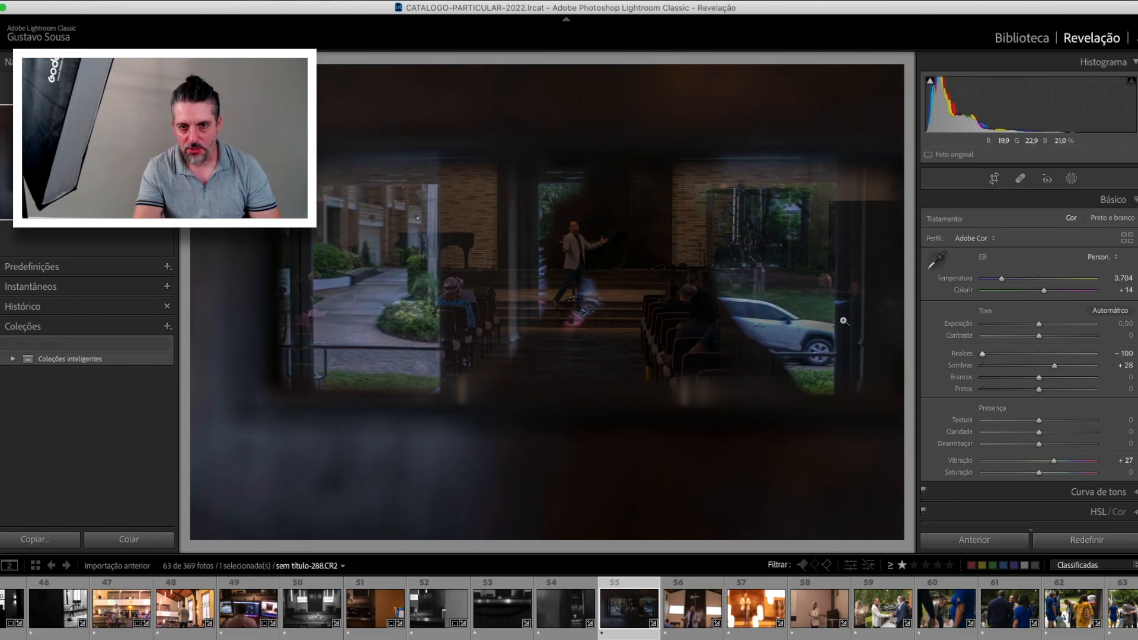
pyautogui.hotkey('shift', 'm')
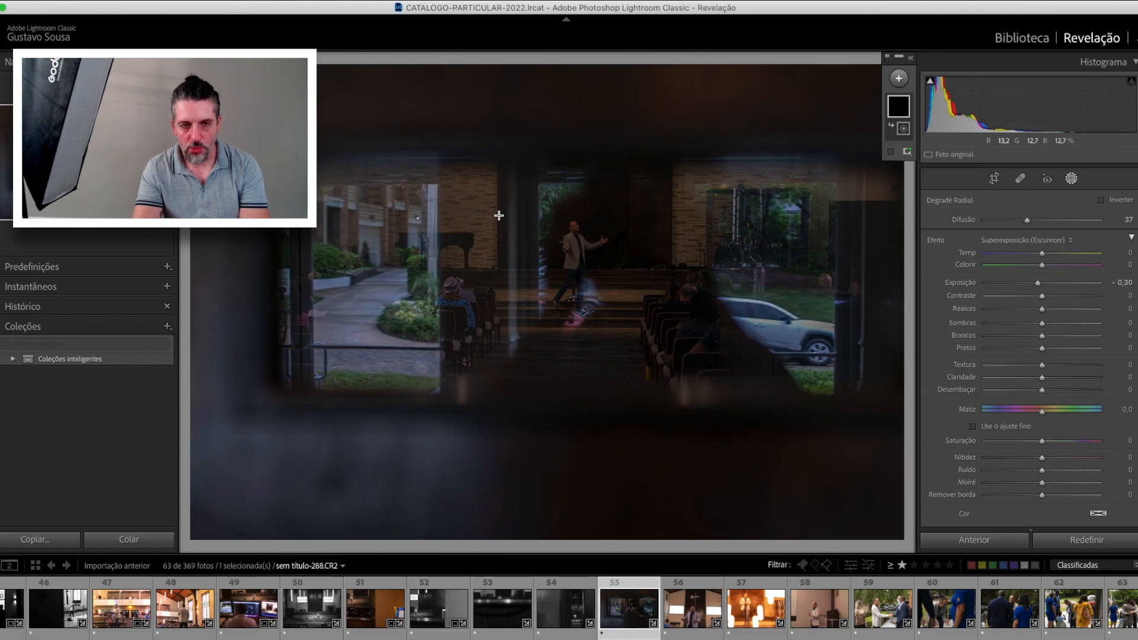
pyautogui.moveTo(554, 242); pyautogui.dragTo(659, 375)
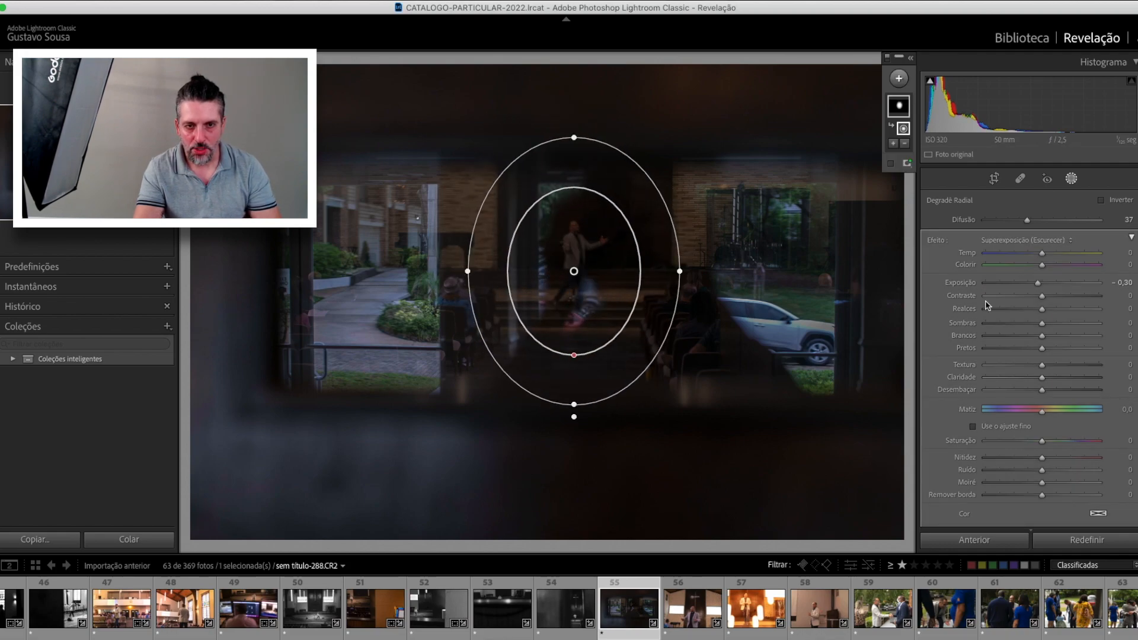
pyautogui.moveTo(1040, 285); pyautogui.dragTo(1066, 282)
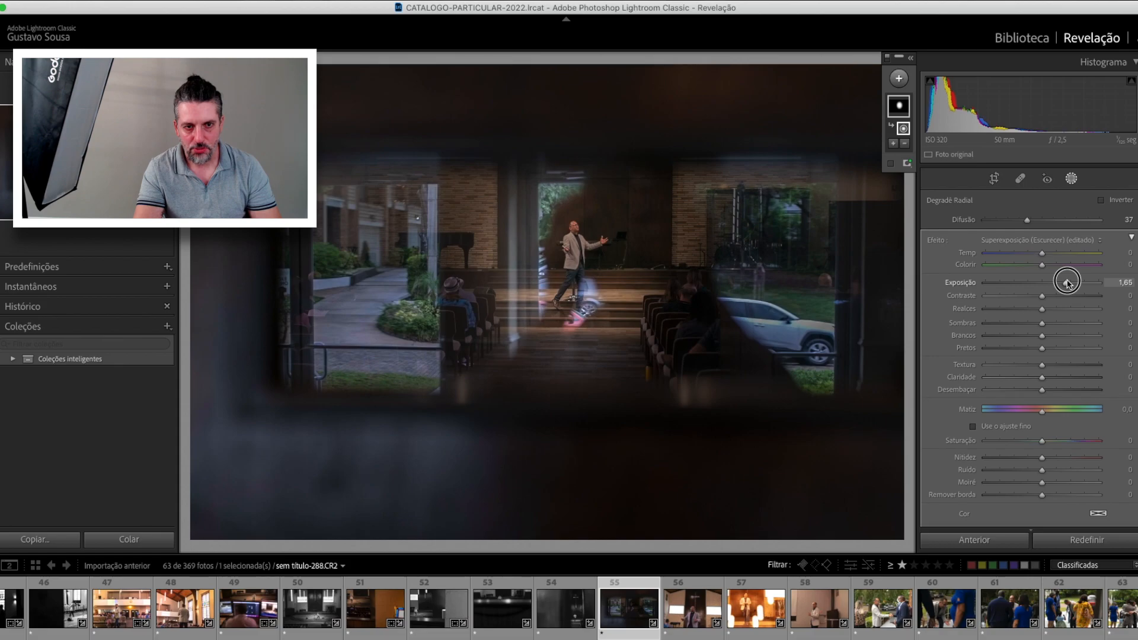
# Raise photo 55's radial gradient to Exposição 1,98, close masking, and set the overall Exposição to +0,30
pyautogui.moveTo(1072, 283); pyautogui.dragTo(1074, 282)
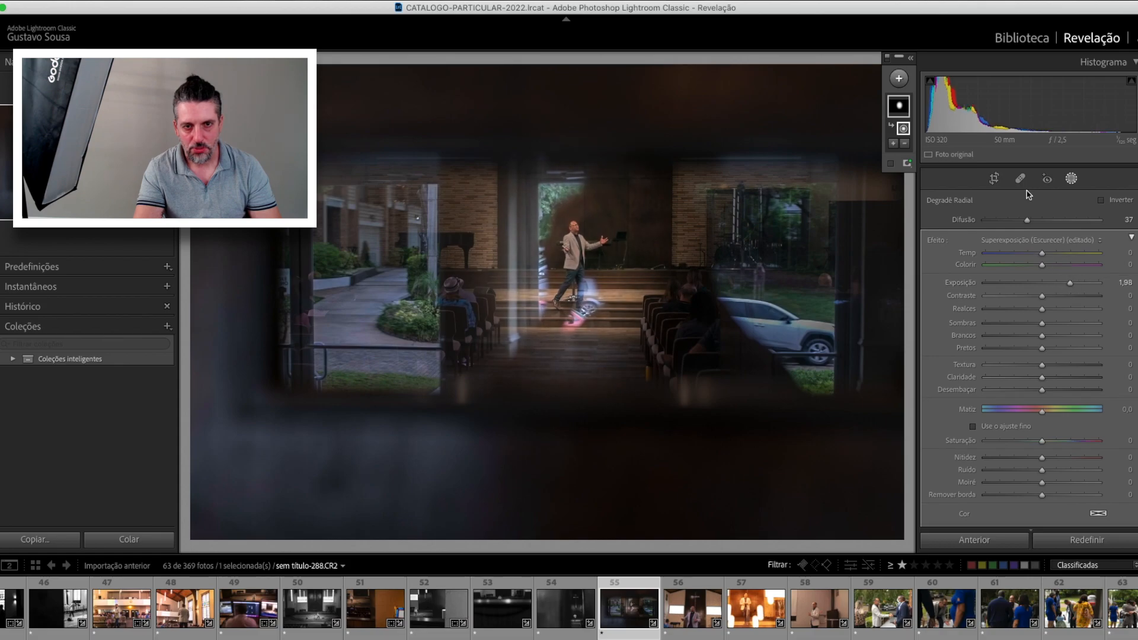
pyautogui.click(1073, 180)
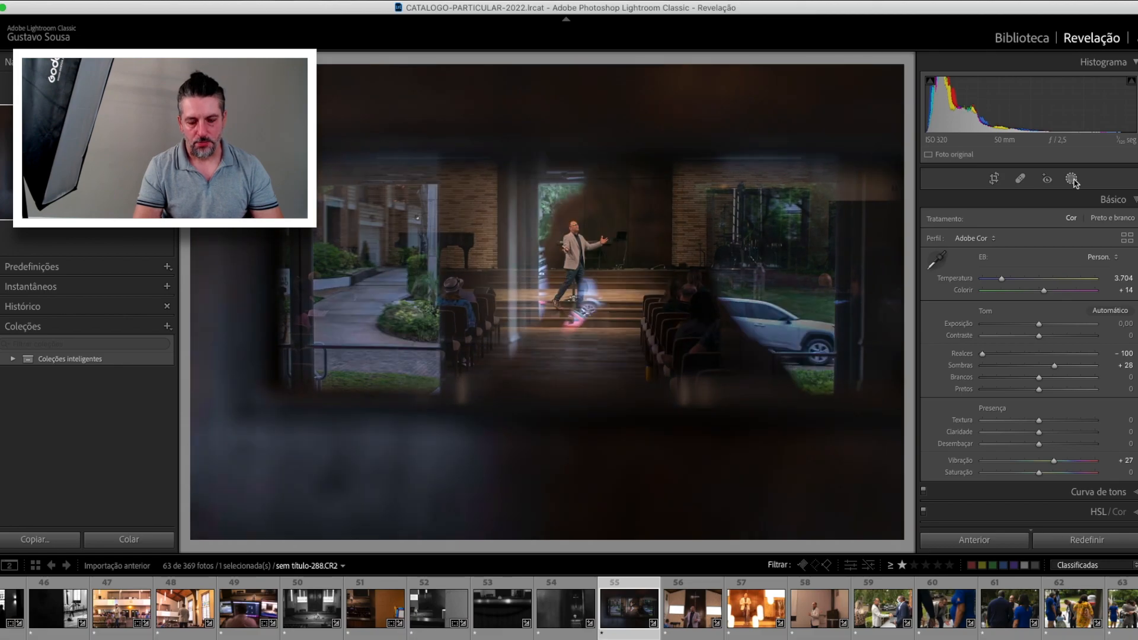
pyautogui.press('=')
pyautogui.press('=')
pyautogui.press('=')
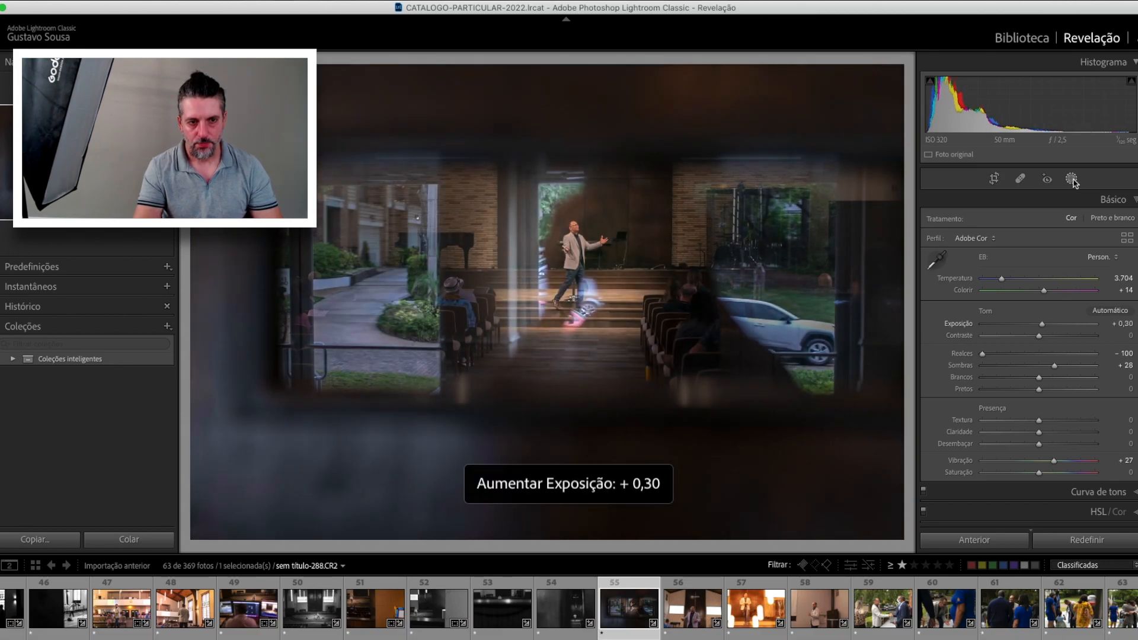
# Darken photo 55's bottom edge strongly and its left and top edges at Exposição -0,30 with separate linear gradient masks
pyautogui.press('m')
pyautogui.moveTo(393, 498); pyautogui.dragTo(414, 335)
pyautogui.moveTo(1038, 263); pyautogui.dragTo(1004, 266)
pyautogui.press('m')
pyautogui.moveTo(214, 196); pyautogui.dragTo(355, 208)
pyautogui.press('m')
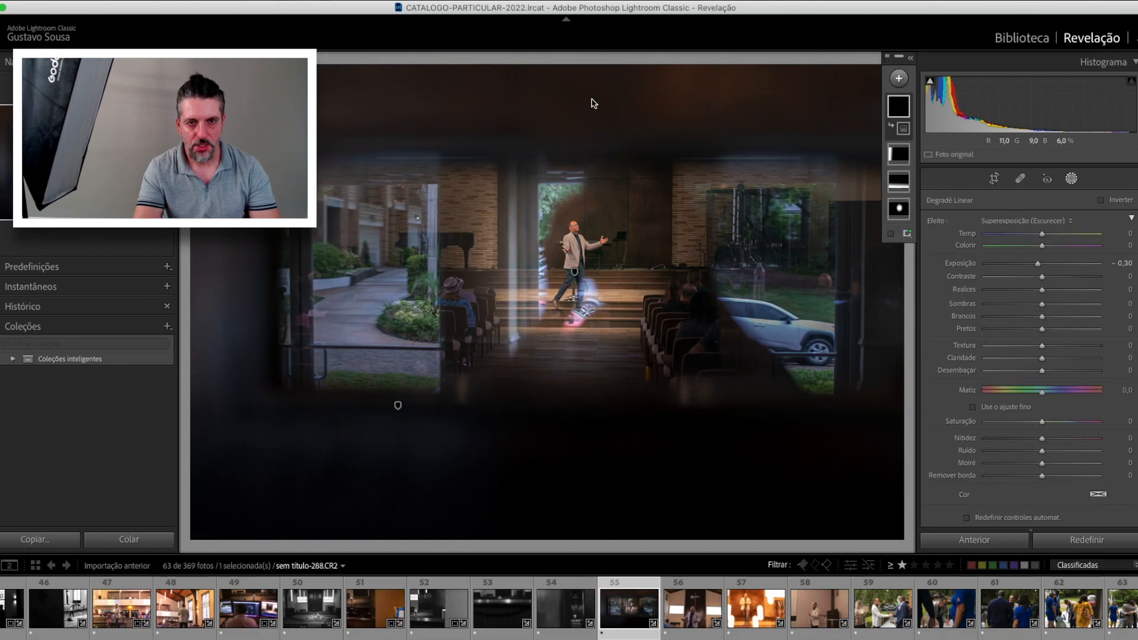
pyautogui.moveTo(592, 99); pyautogui.dragTo(598, 205)
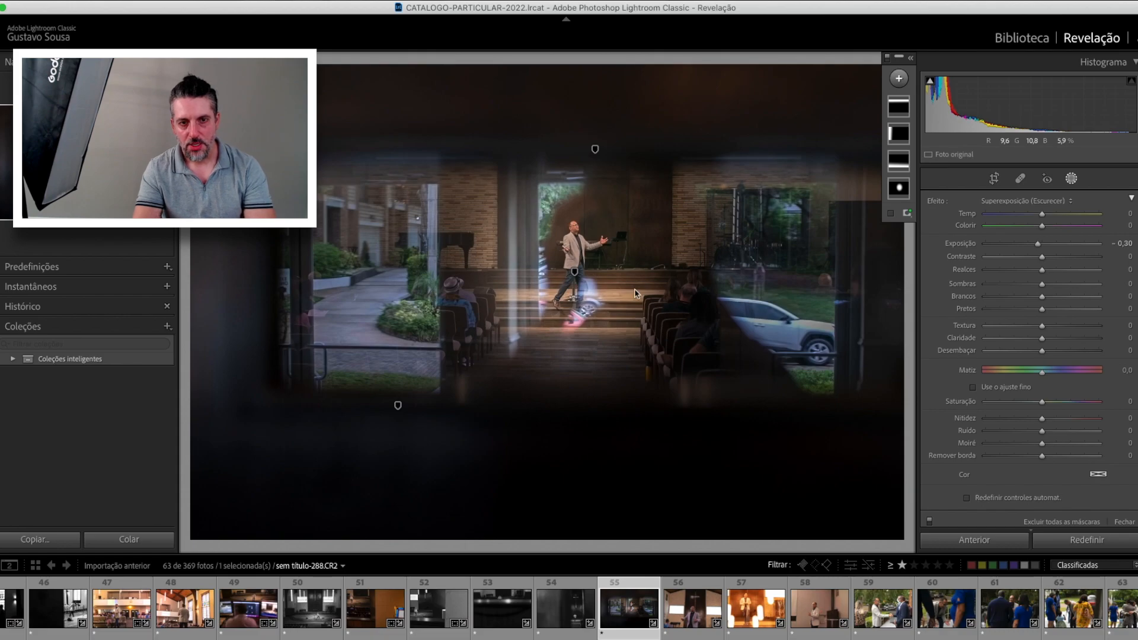
# Compare photo 55 with photo 56, and set photo 56's Exposição to +0,60
pyautogui.click(695, 619)
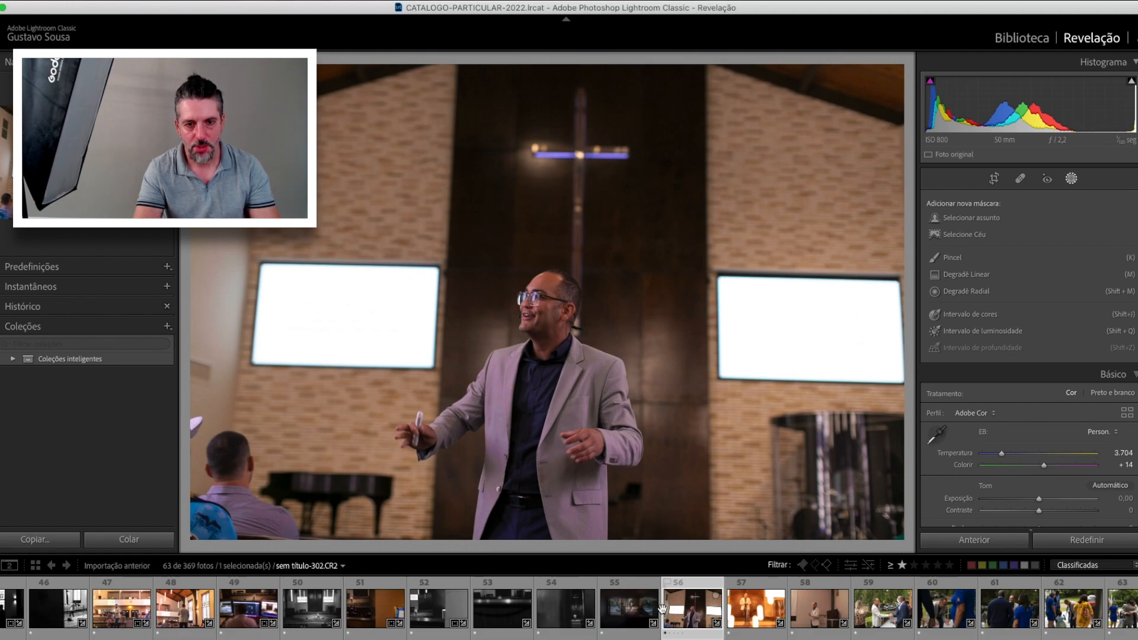
pyautogui.click(620, 614)
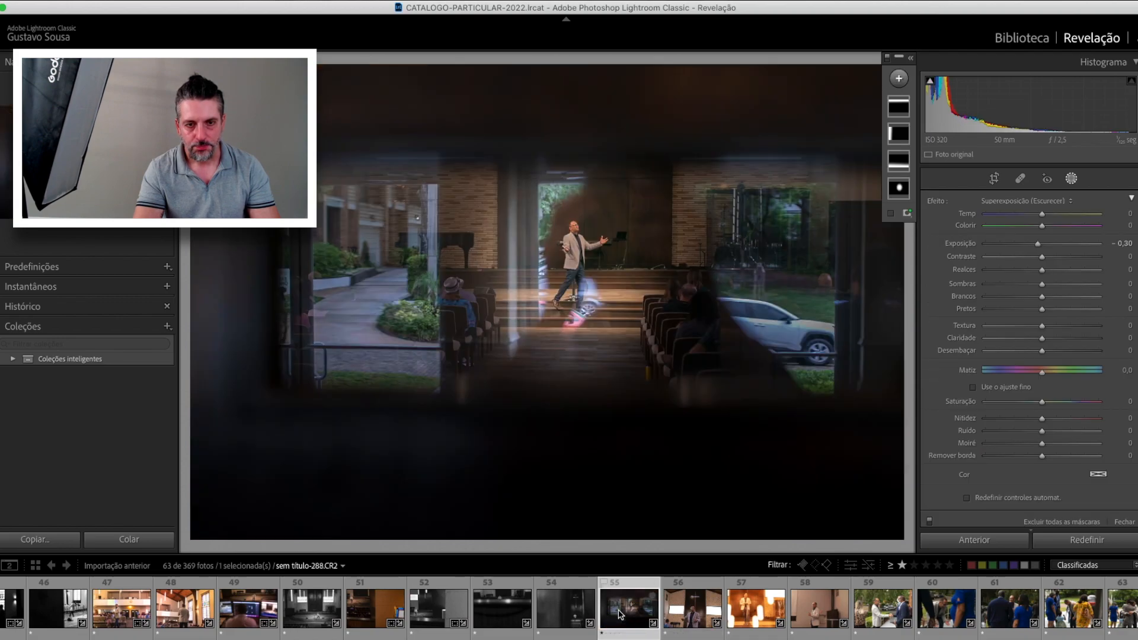
pyautogui.click(690, 616)
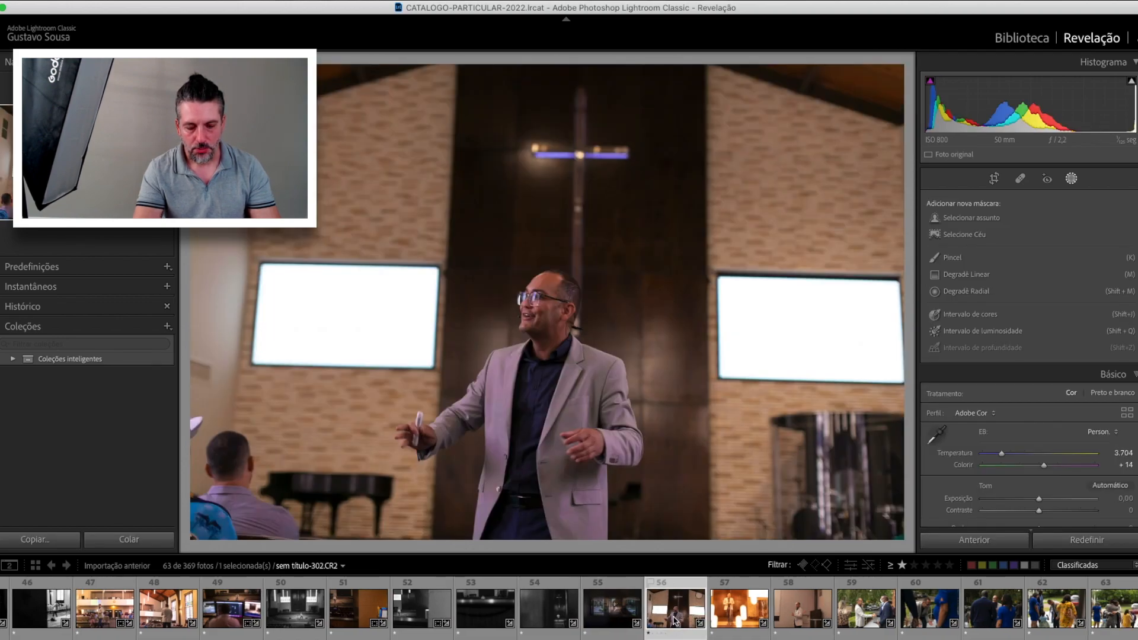
pyautogui.press('=')
pyautogui.press('=')
pyautogui.press('=')
pyautogui.press('=')
pyautogui.press('=')
pyautogui.press('=')
pyautogui.press('=')
pyautogui.press('=')
pyautogui.press('-')
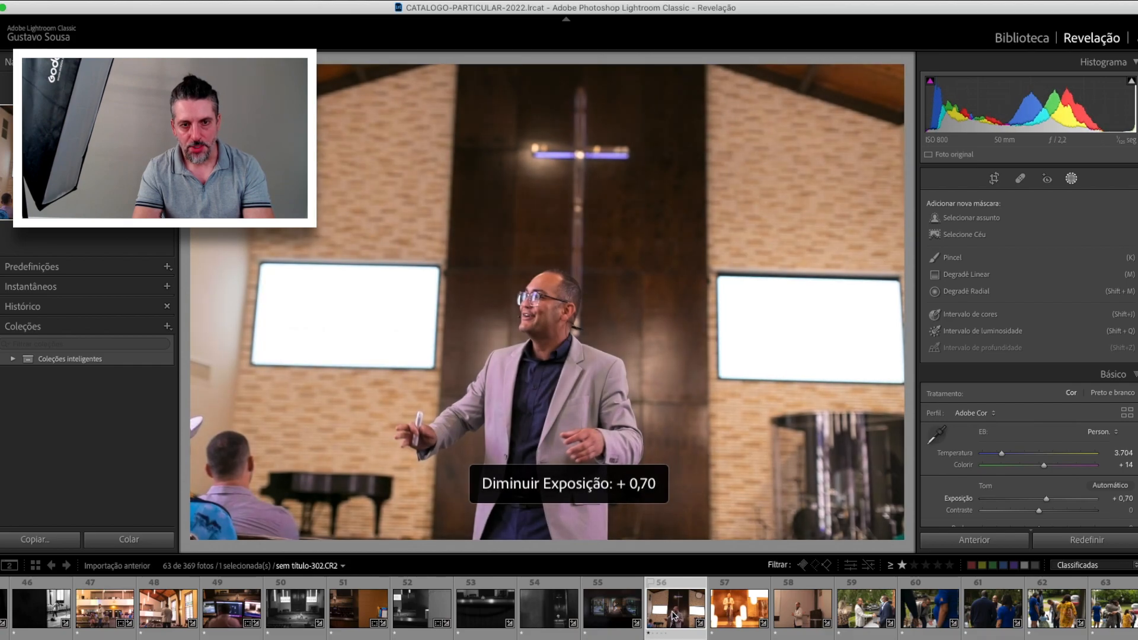
pyautogui.press('-')
# Straighten photo 56 by rotating its crop slightly counterclockwise until the wall screens are level
pyautogui.press('r')
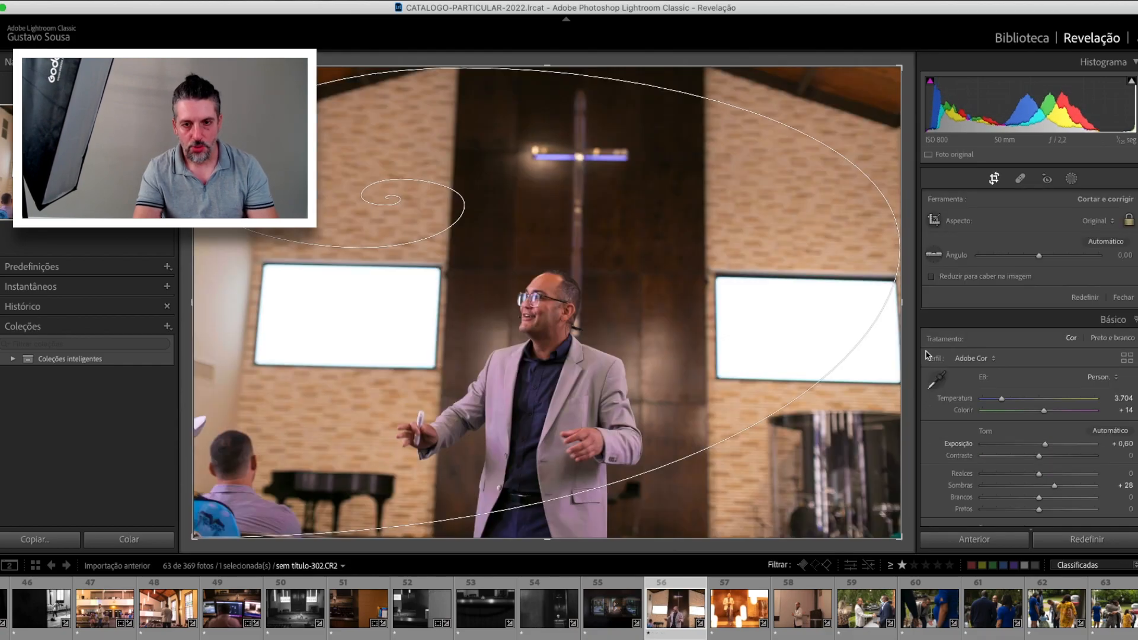
pyautogui.moveTo(911, 335); pyautogui.dragTo(912, 328)
pyautogui.press('Return')
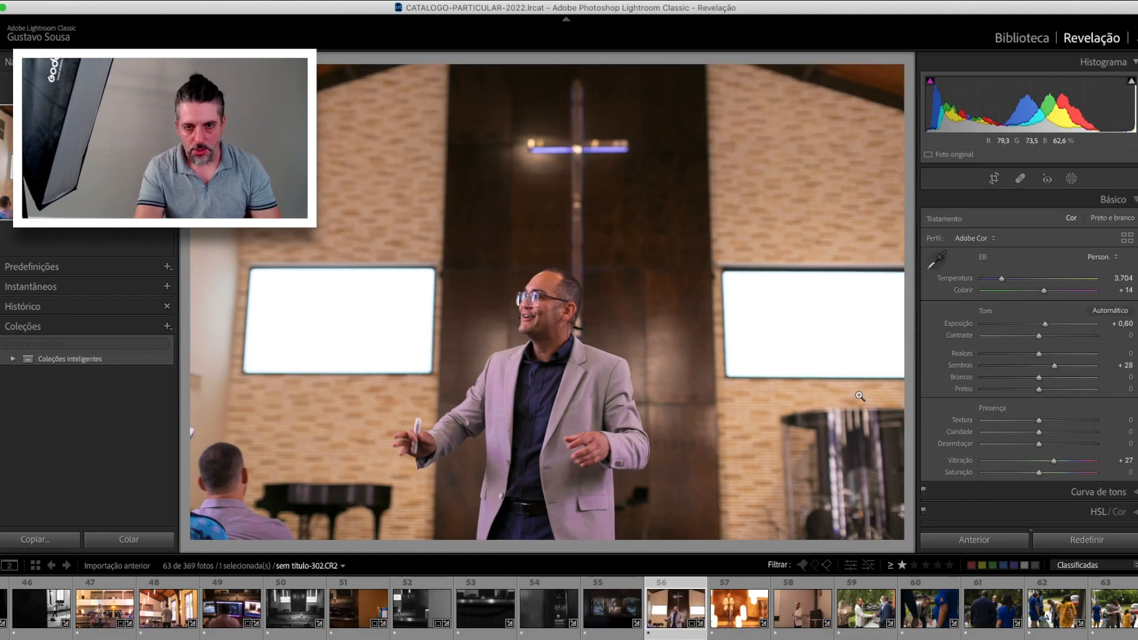
# Convert photo 56 to black and white with Contraste +21 and Textura +31, and check its sharpening settings
pyautogui.press('v')
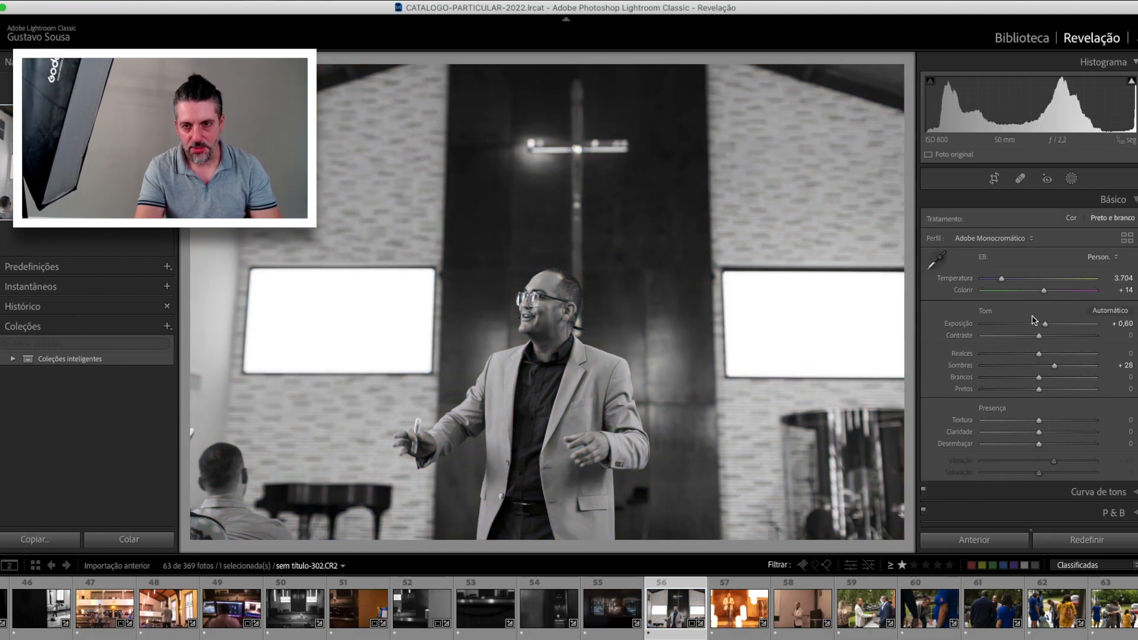
pyautogui.click(1050, 336)
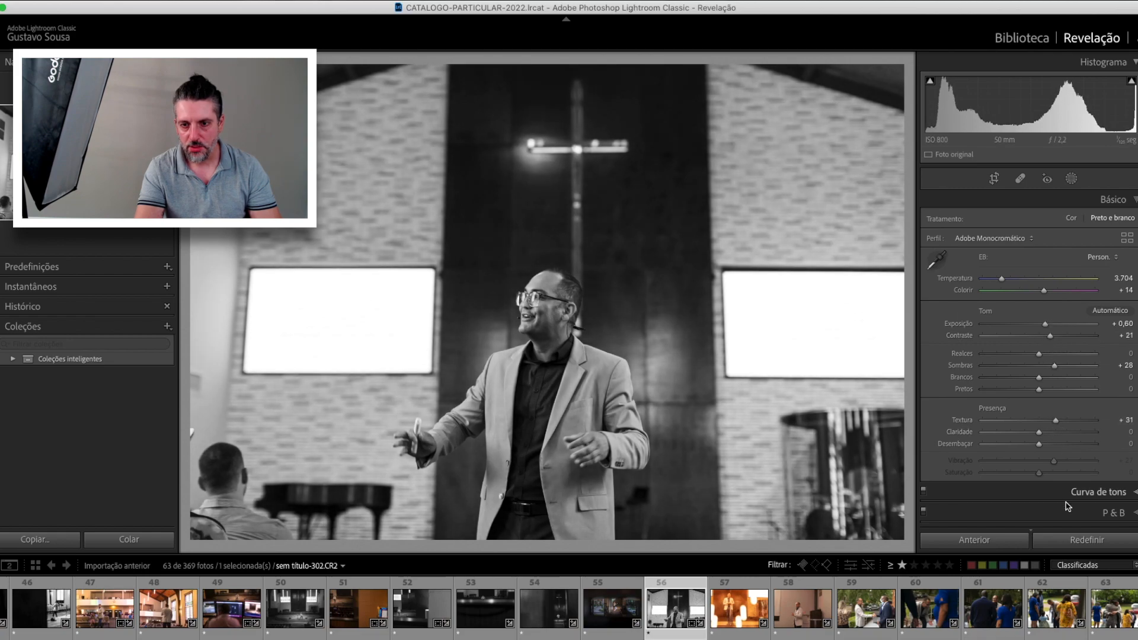
pyautogui.scroll(-3, 1067, 505)
pyautogui.click(1043, 433)
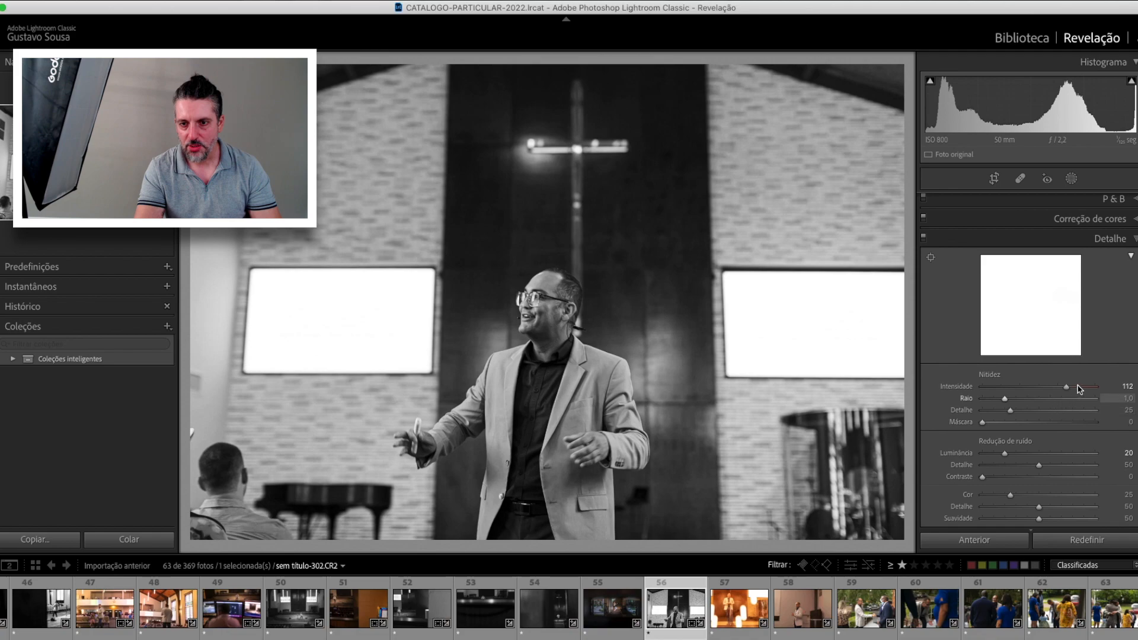
# Straighten photo 57, the preacher behind the glass table, with a slight rotation of its crop
pyautogui.click(735, 614)
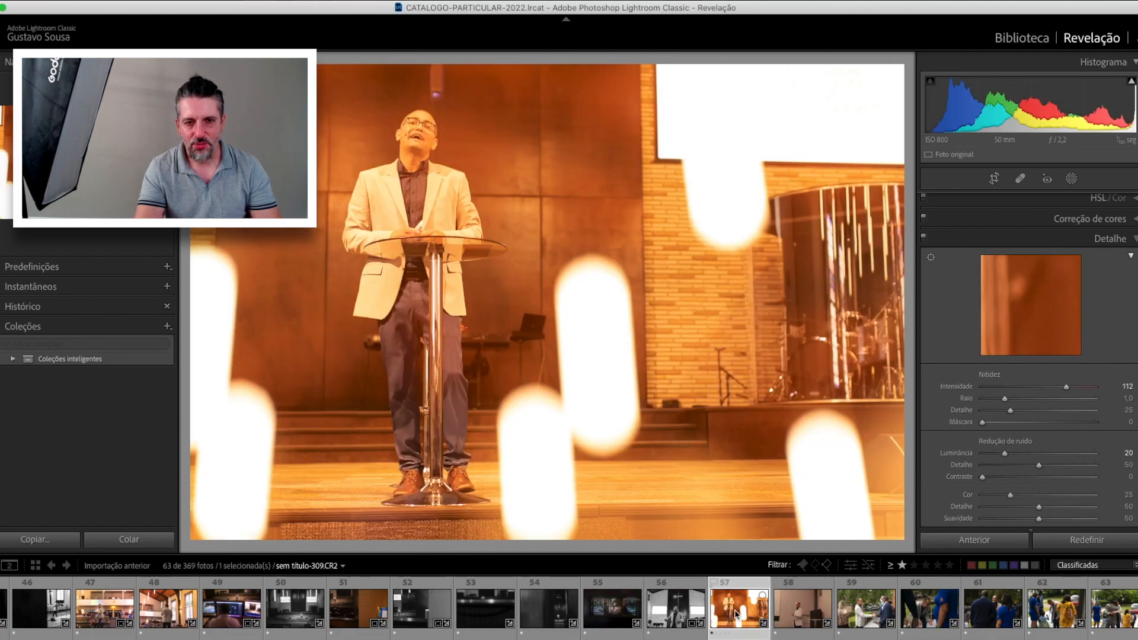
pyautogui.press('r')
pyautogui.moveTo(908, 277); pyautogui.dragTo(907, 279)
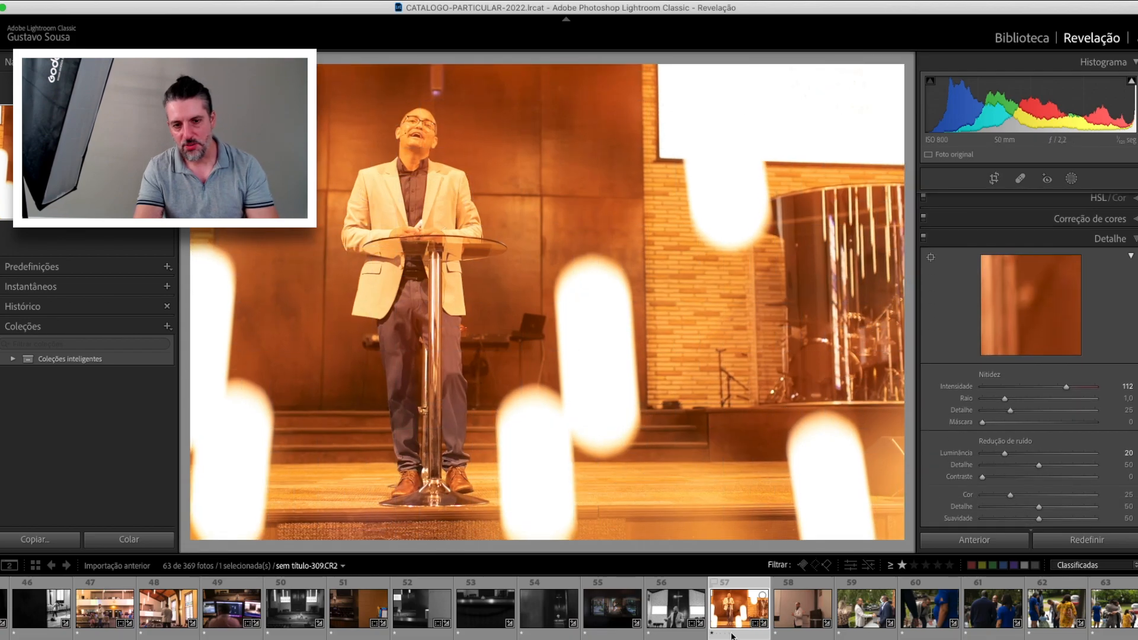
# Convert photo 58 to black and white and crop it tighter, keeping the pointing preacher off-centre
pyautogui.click(797, 613)
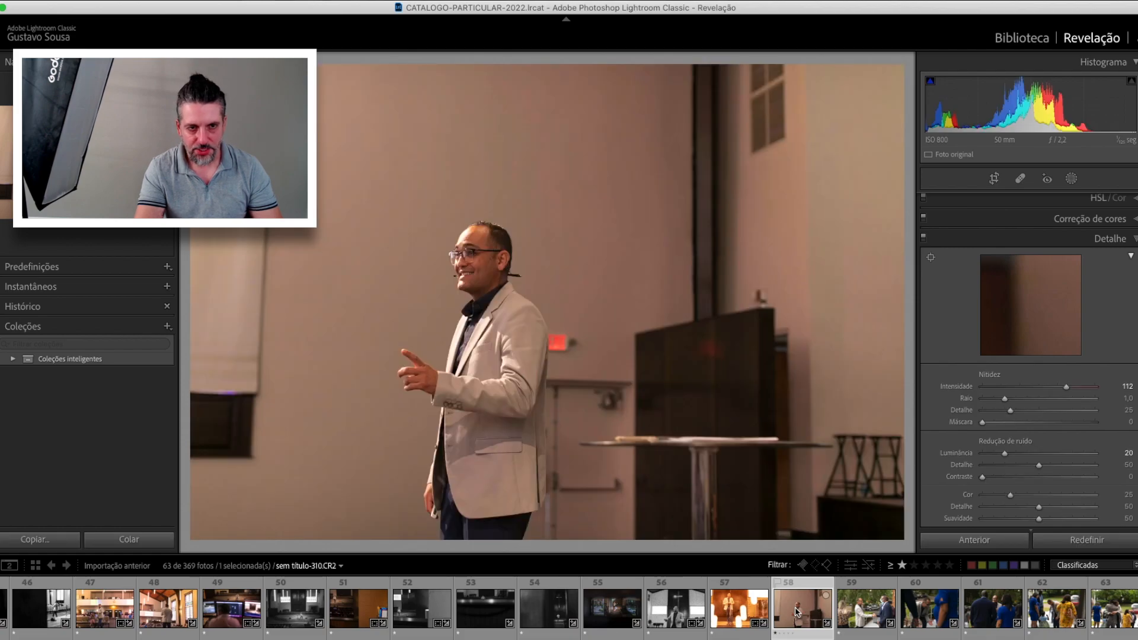
pyautogui.press('v')
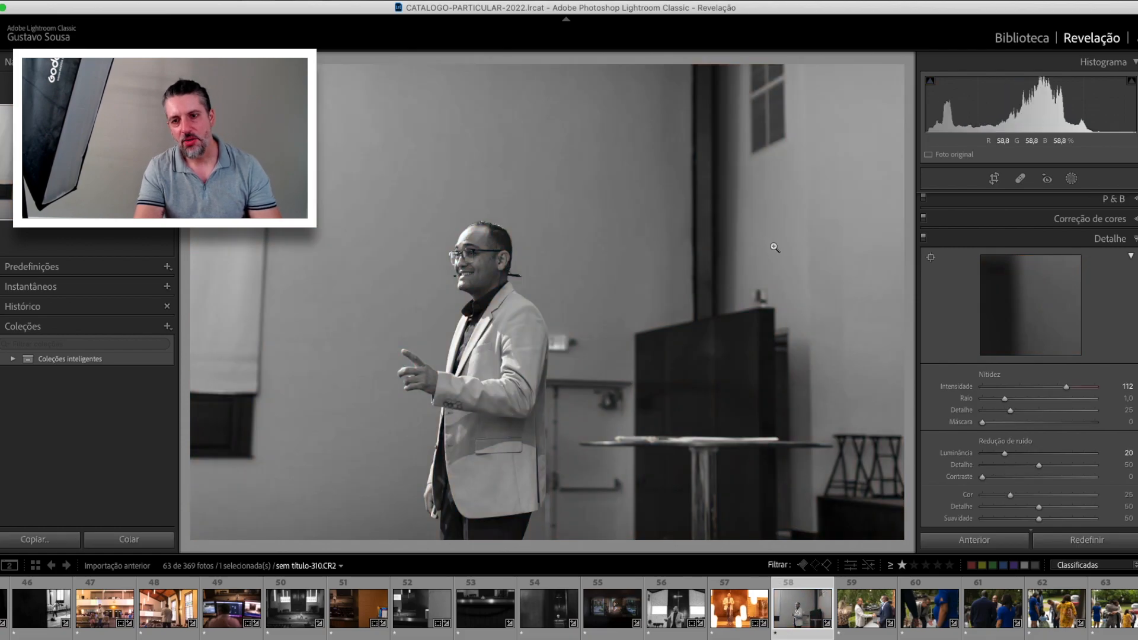
pyautogui.press('r')
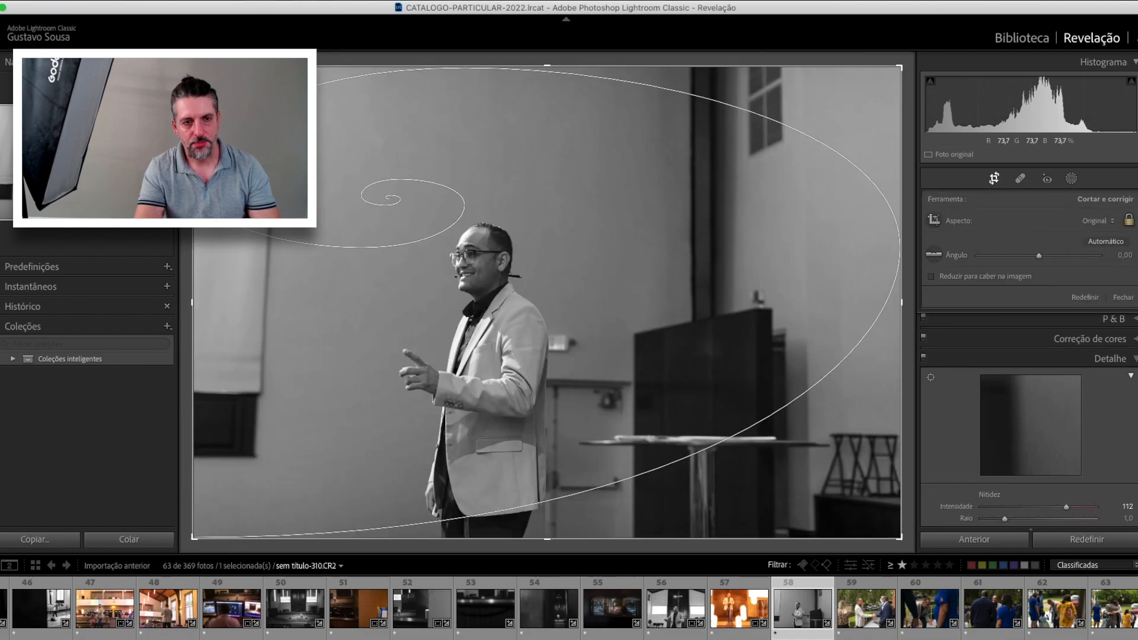
pyautogui.moveTo(193, 66); pyautogui.dragTo(240, 98)
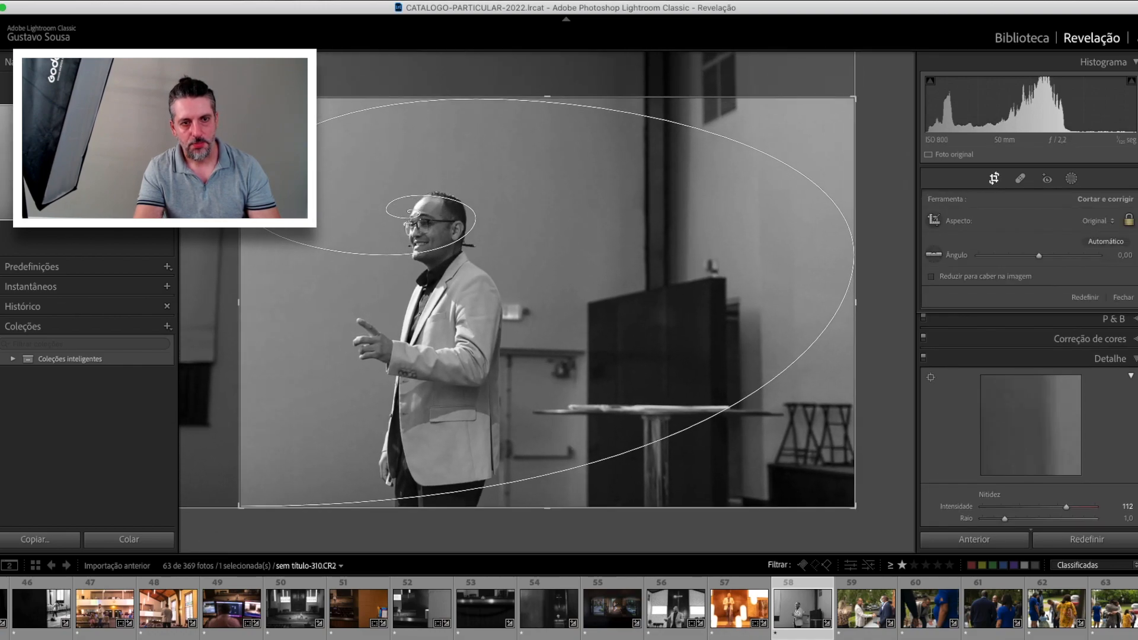
pyautogui.press('Return')
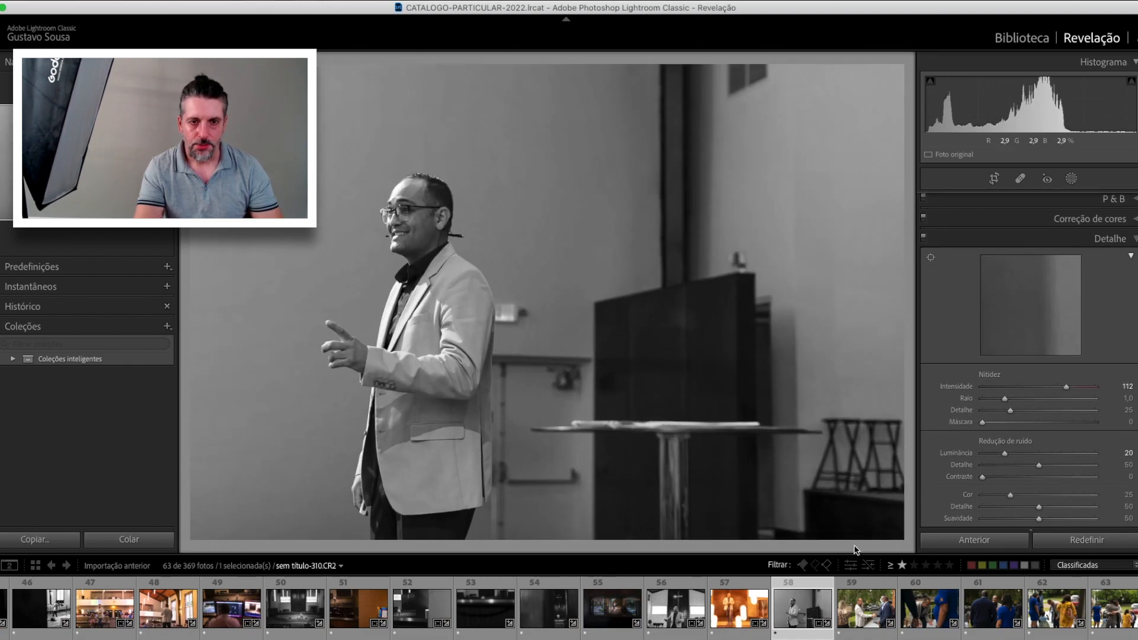
# Set photo 58's Textura to +41 and Claridade to about +26, and check the result in full-screen preview
pyautogui.click(1098, 200)
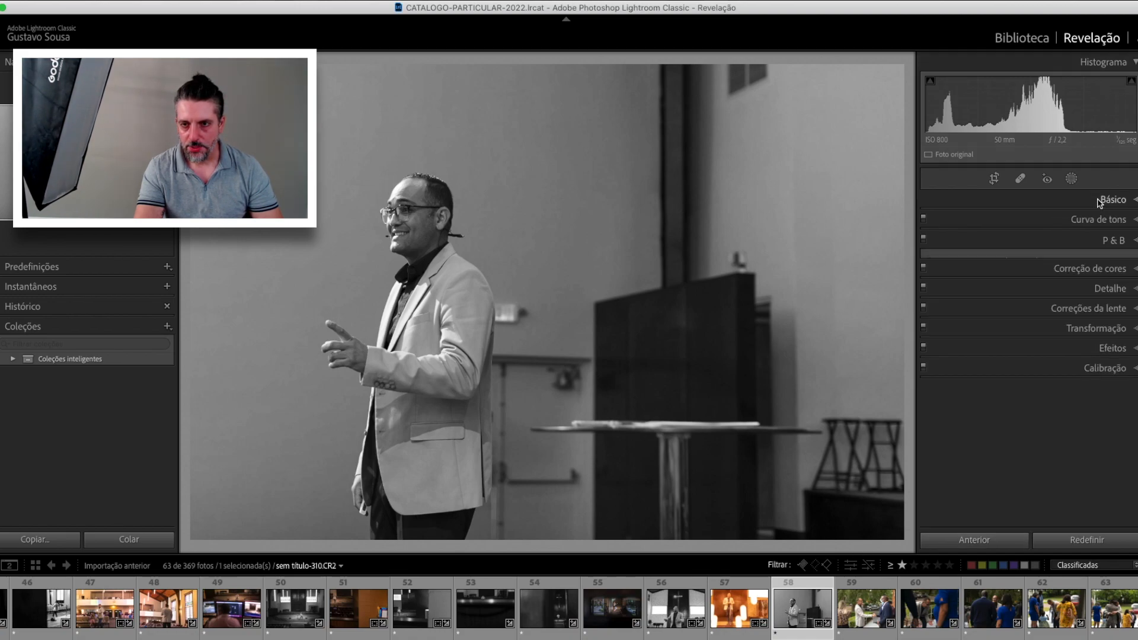
pyautogui.click(1098, 200)
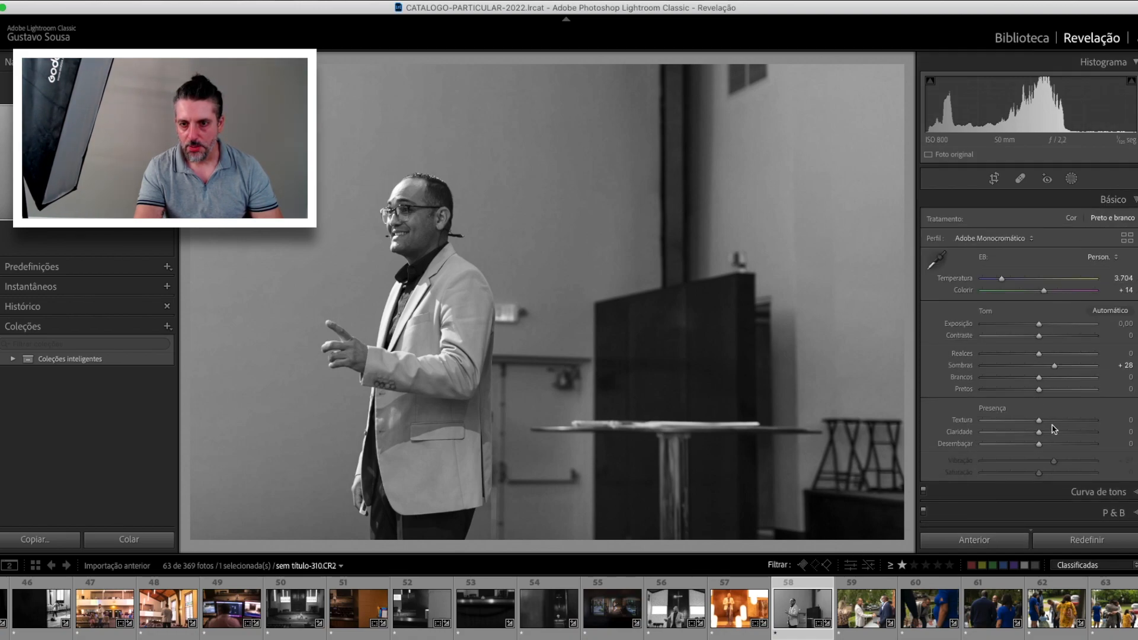
pyautogui.moveTo(1041, 432); pyautogui.dragTo(1054, 437)
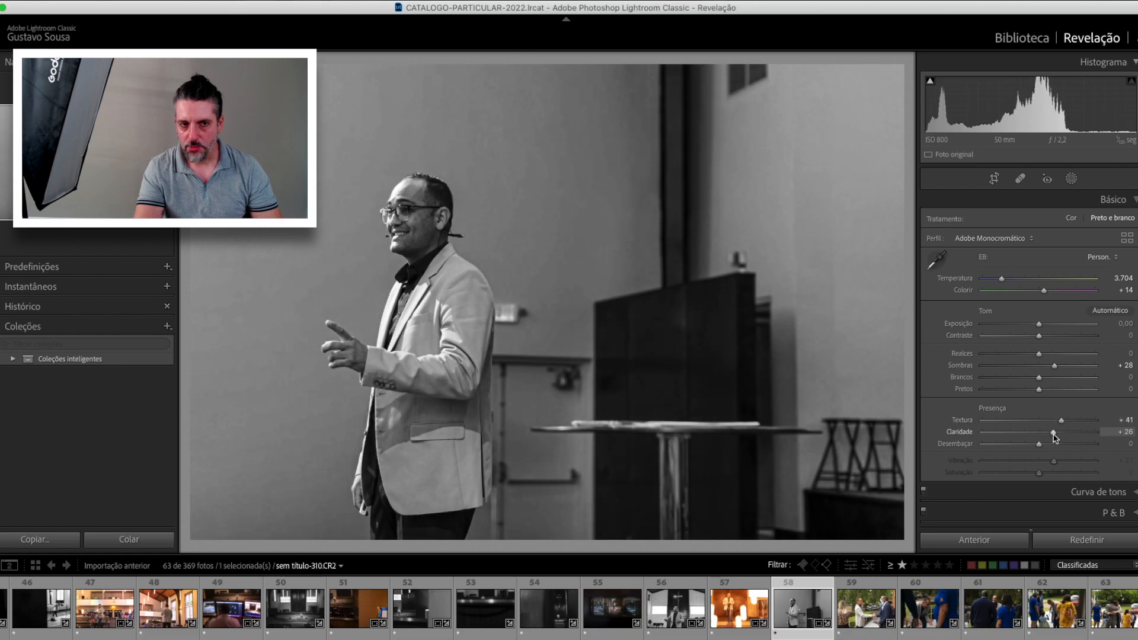
pyautogui.press('f')
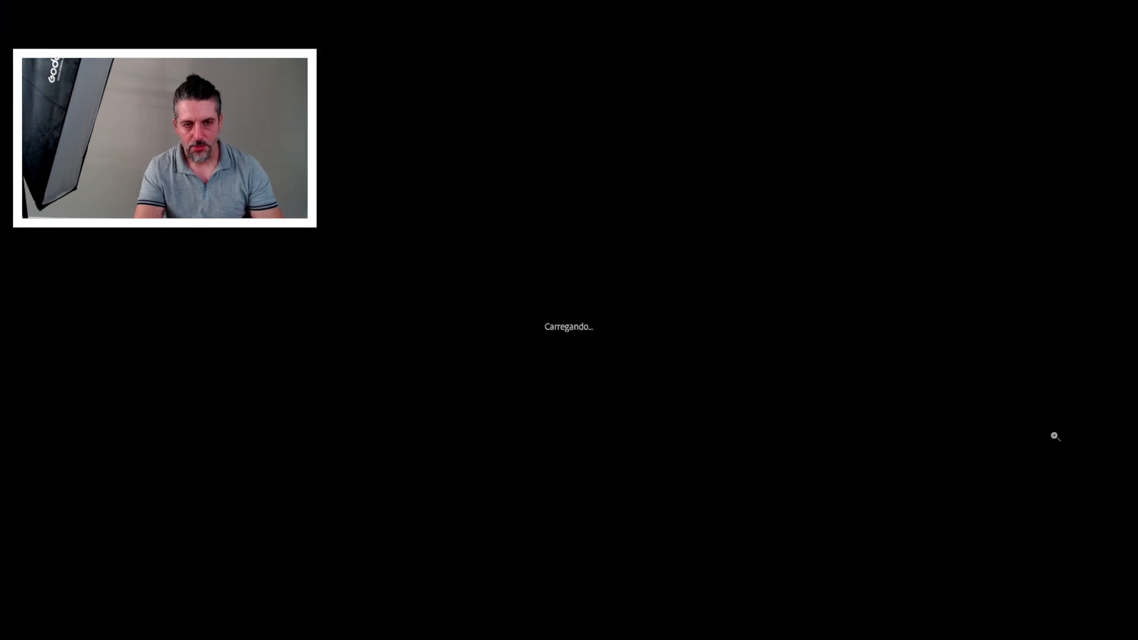
pyautogui.press('f')
# Set Temperatura to 6.400 and Textura to +17 for outdoor photos 59 to 63 together, and end the multiple selection
pyautogui.click(867, 614)
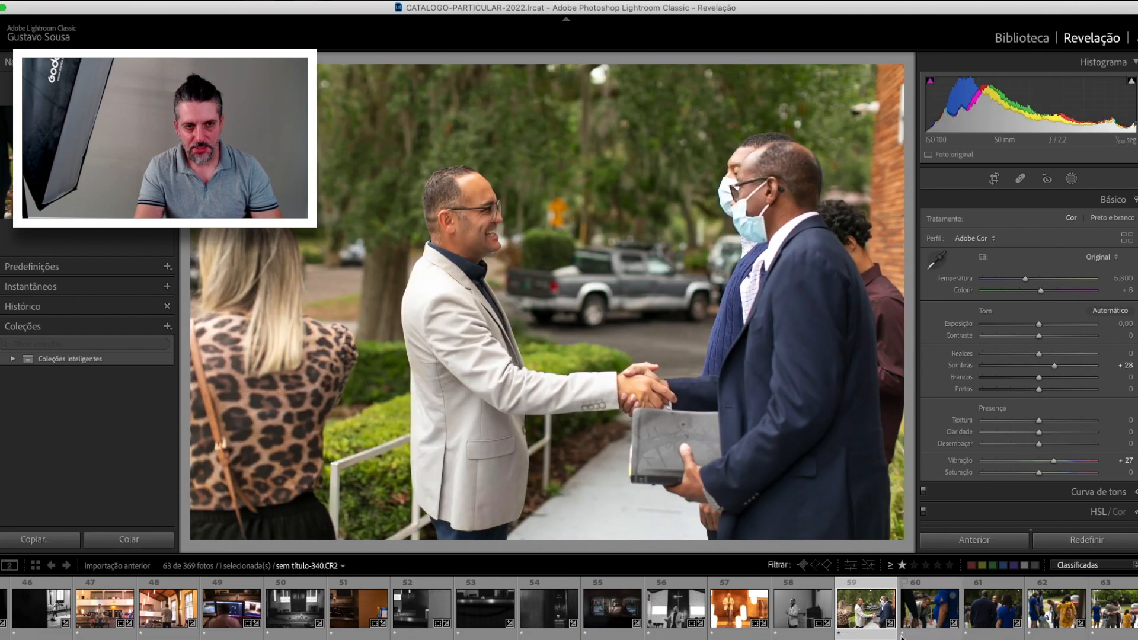
pyautogui.keyDown('shift'); pyautogui.click(1114, 613); pyautogui.keyUp('shift')
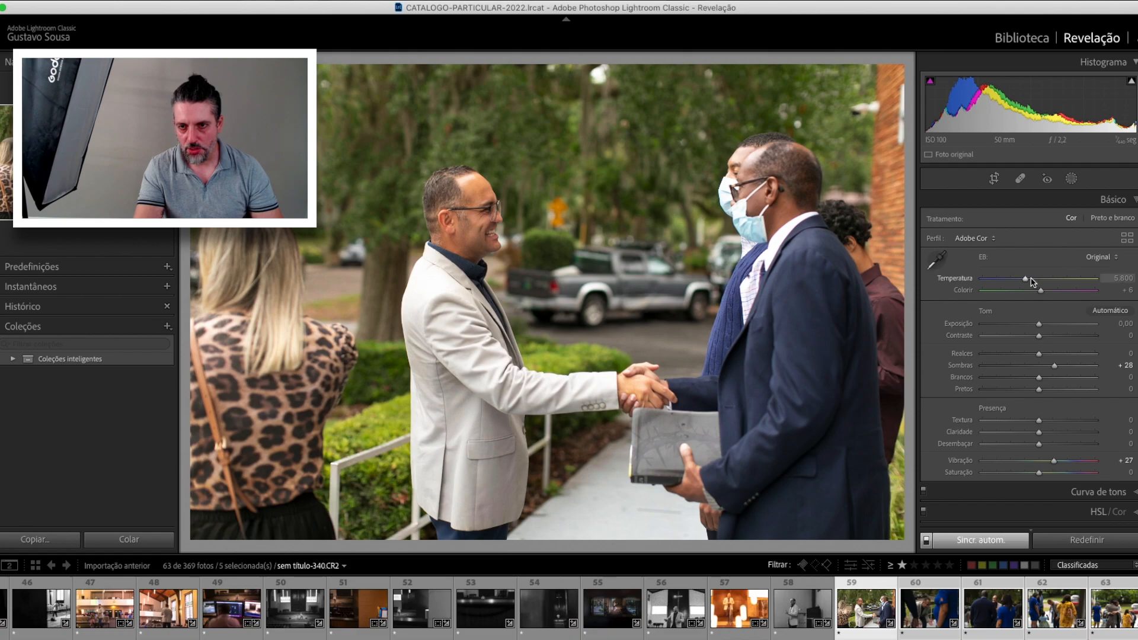
pyautogui.moveTo(1027, 282); pyautogui.dragTo(1033, 282)
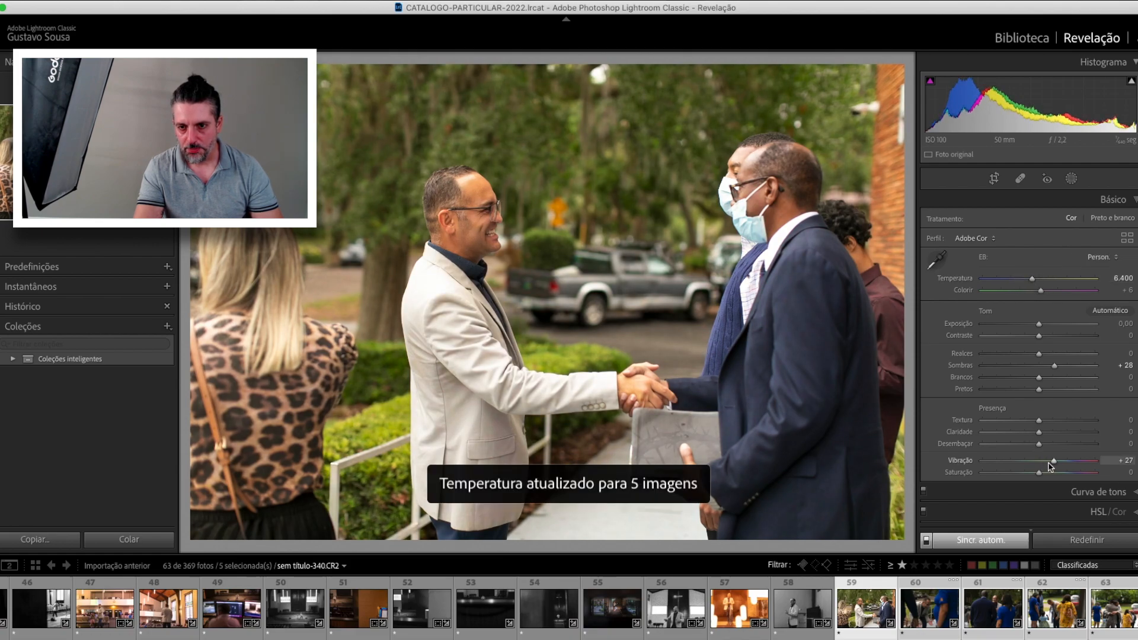
pyautogui.moveTo(1038, 420); pyautogui.dragTo(1048, 424)
pyautogui.click(801, 609)
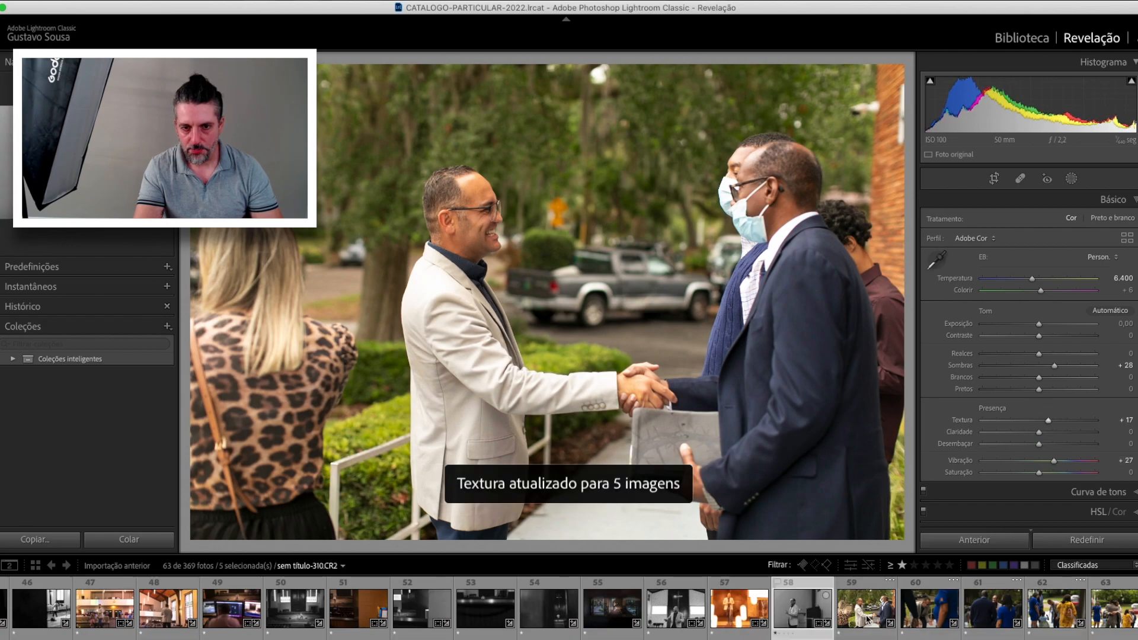
# Set the Exposição of photo 60, the man bending forward, to +0,40
pyautogui.click(867, 616)
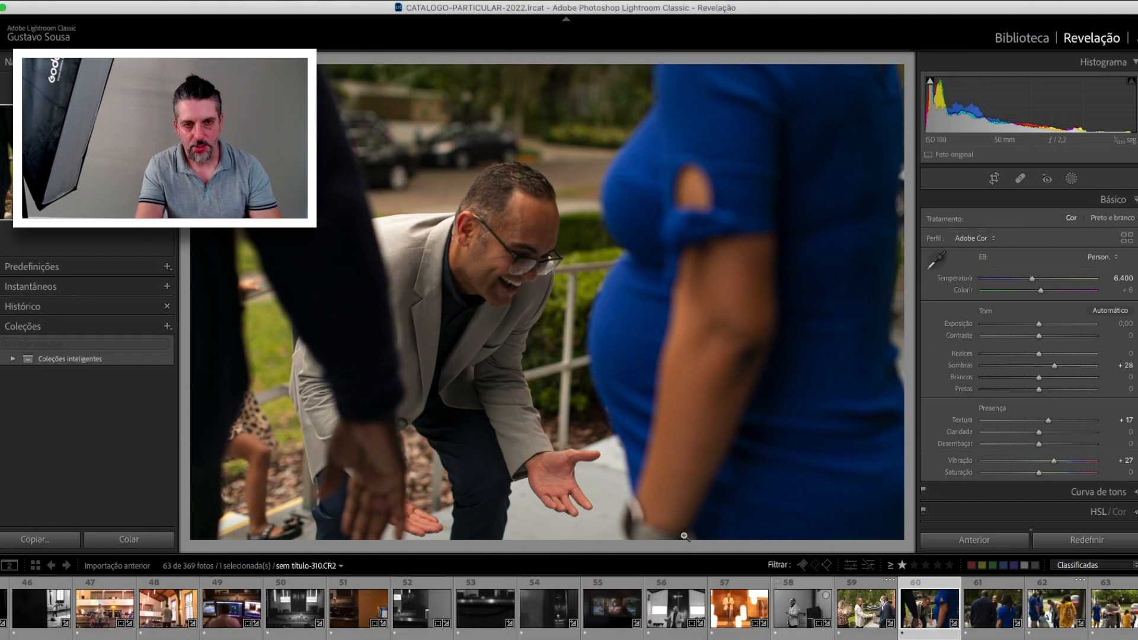
pyautogui.press('=')
pyautogui.press('=')
pyautogui.press('=')
pyautogui.press('=')
pyautogui.press('=')
pyautogui.press('=')
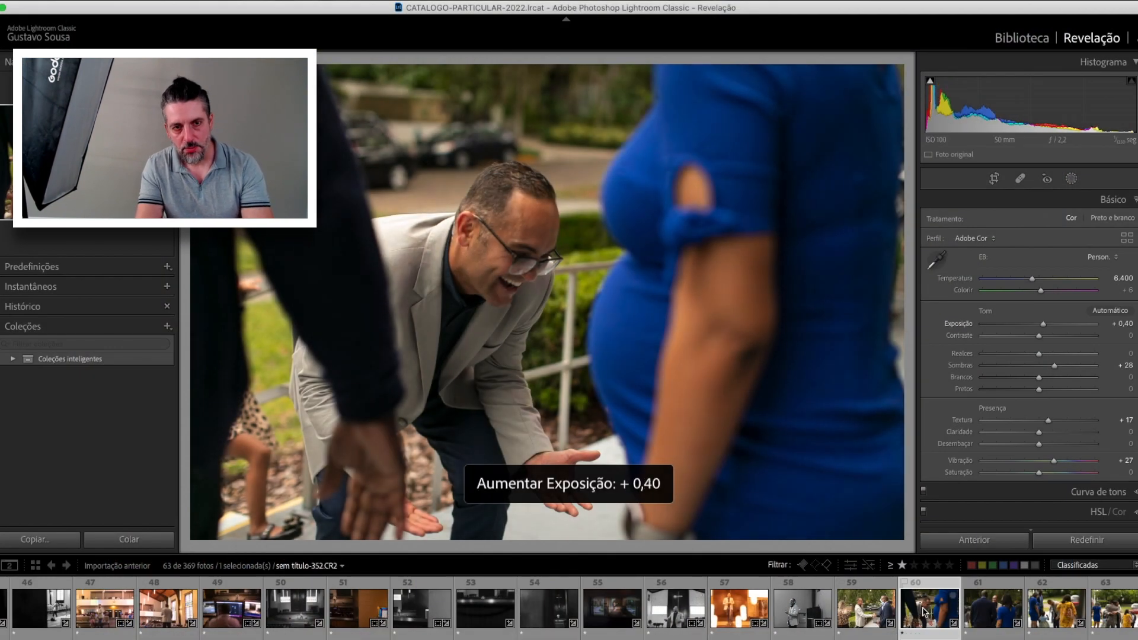
# Brighten the bending man in photo 60 with a radial gradient around him at Exposição about 0,14
pyautogui.hotkey('shift', 'm')
pyautogui.moveTo(463, 262)
pyautogui.mouseDown()
pyautogui.moveTo(566, 380)
pyautogui.moveTo(582, 450)
pyautogui.mouseUp()
pyautogui.moveTo(483, 300); pyautogui.dragTo(510, 332)
pyautogui.moveTo(1038, 284); pyautogui.dragTo(1048, 287)
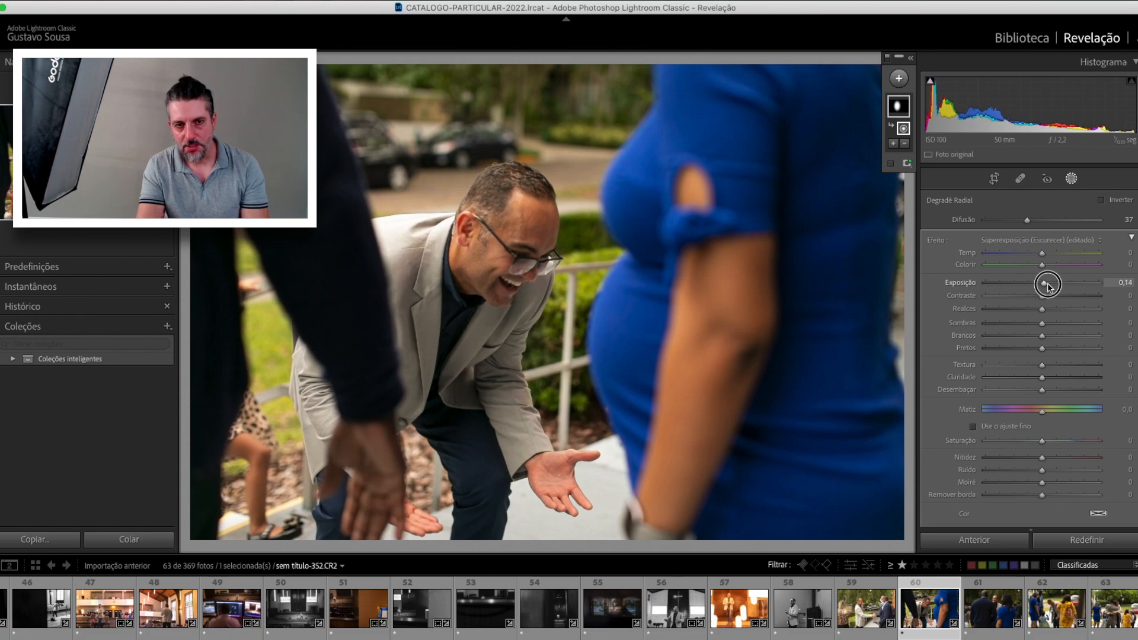
# Set photo 61's Exposição to +0,20 and raise the Exposição of photo 62 with the yellow floral dress
pyautogui.click(999, 617)
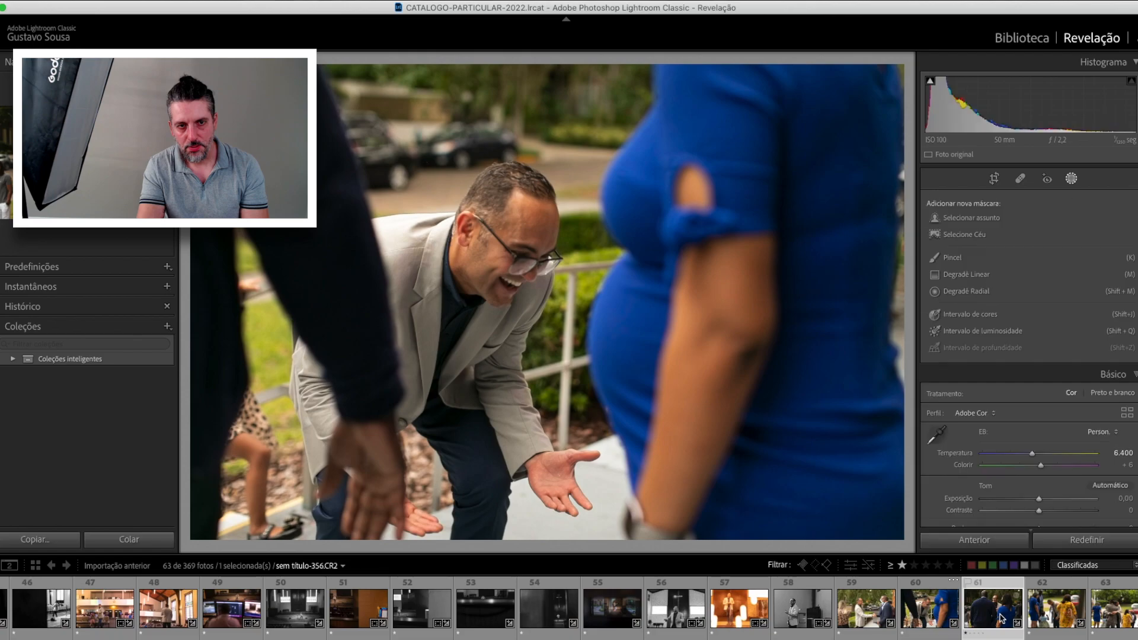
pyautogui.press('=')
pyautogui.press('=')
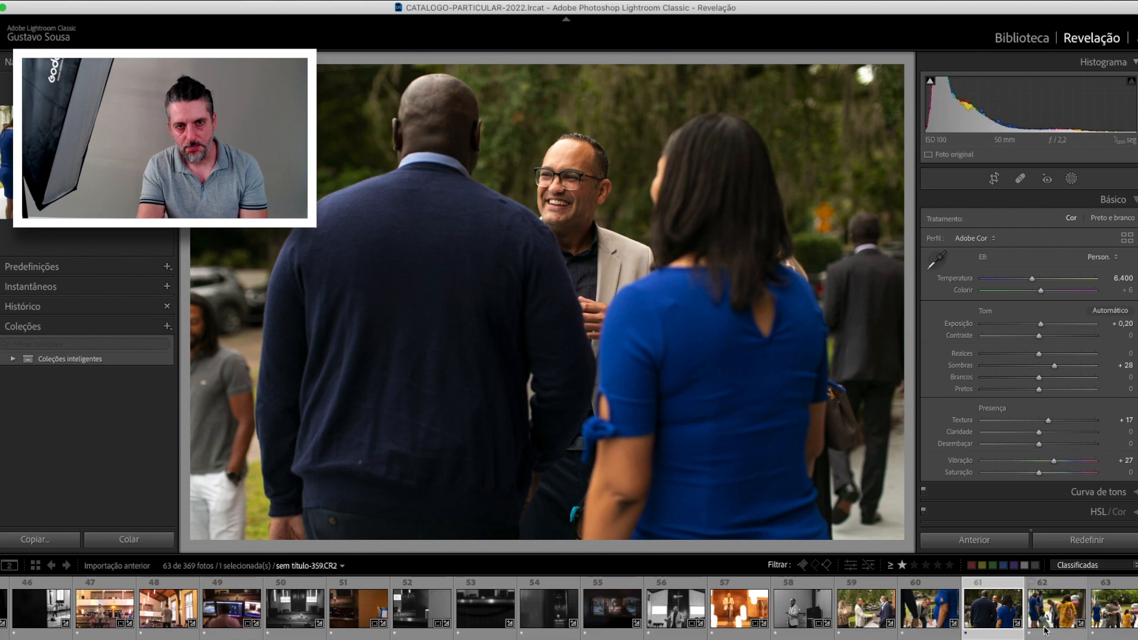
pyautogui.click(1058, 624)
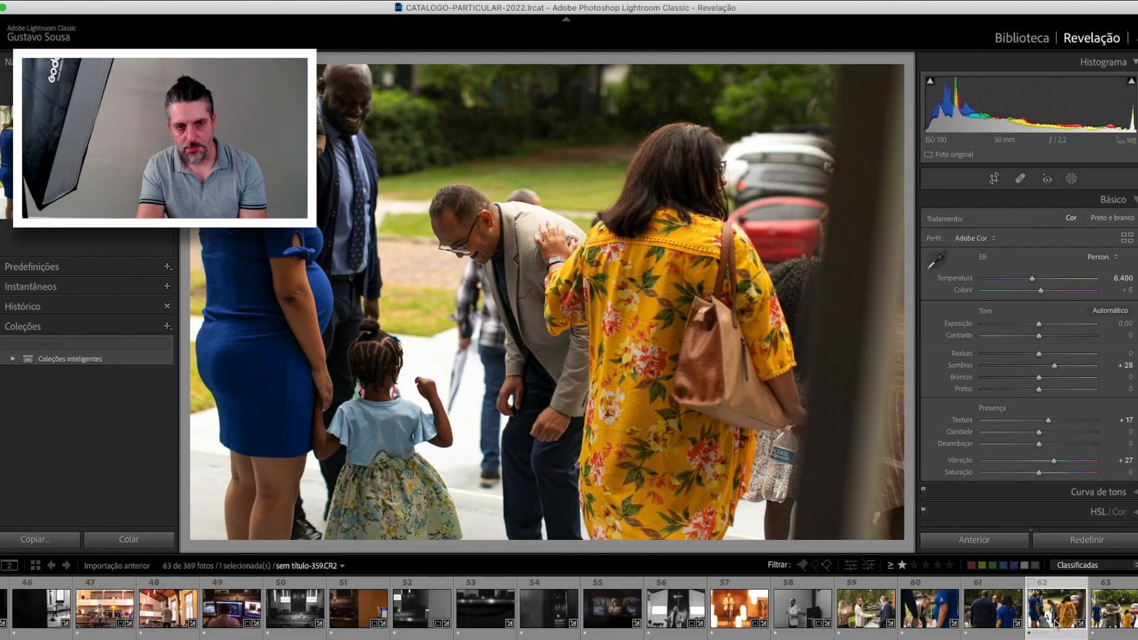
pyautogui.press('=')
pyautogui.press('=')
pyautogui.press('=')
pyautogui.press('=')
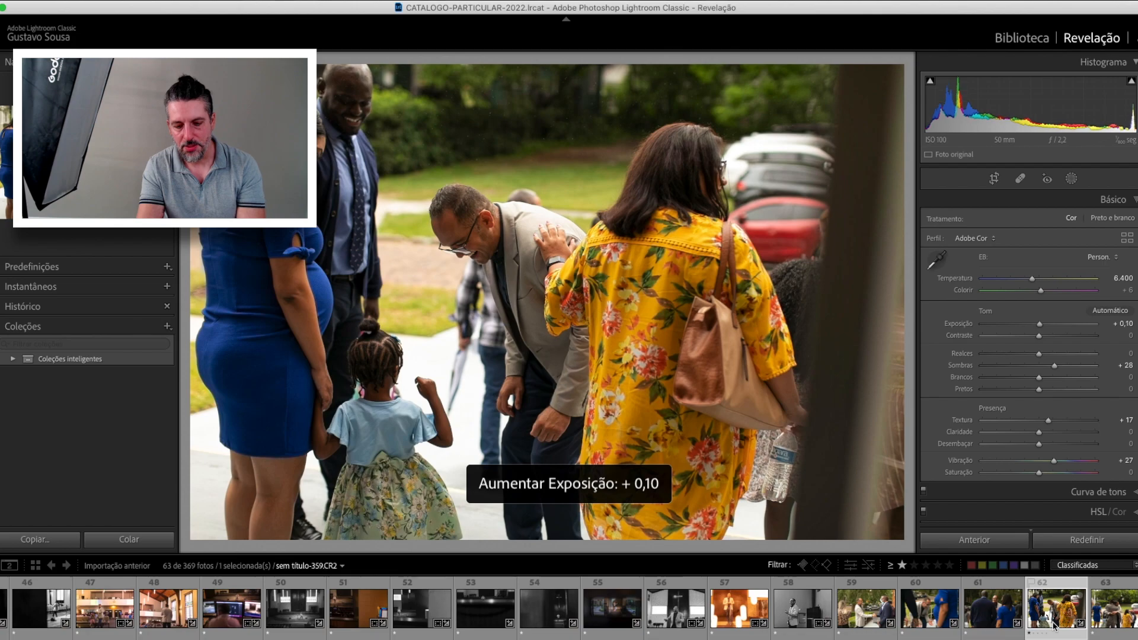
# Set photo 63's Exposição to +0,20, convert the hug photo to black and white, and set Textura to about +63
pyautogui.click(1124, 608)
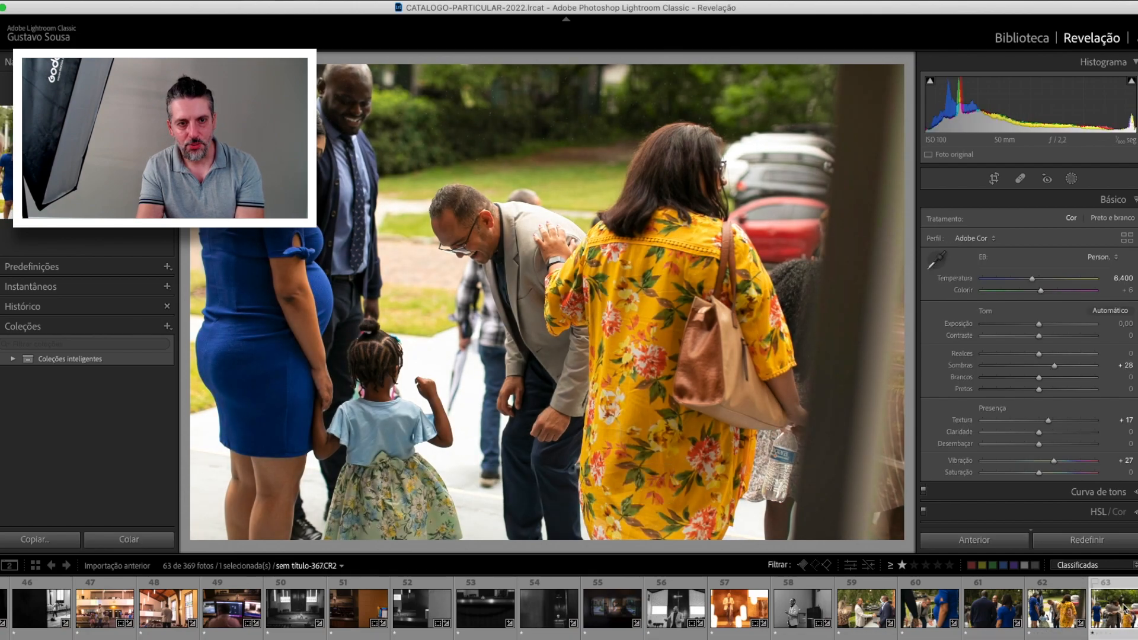
pyautogui.press('=')
pyautogui.press('=')
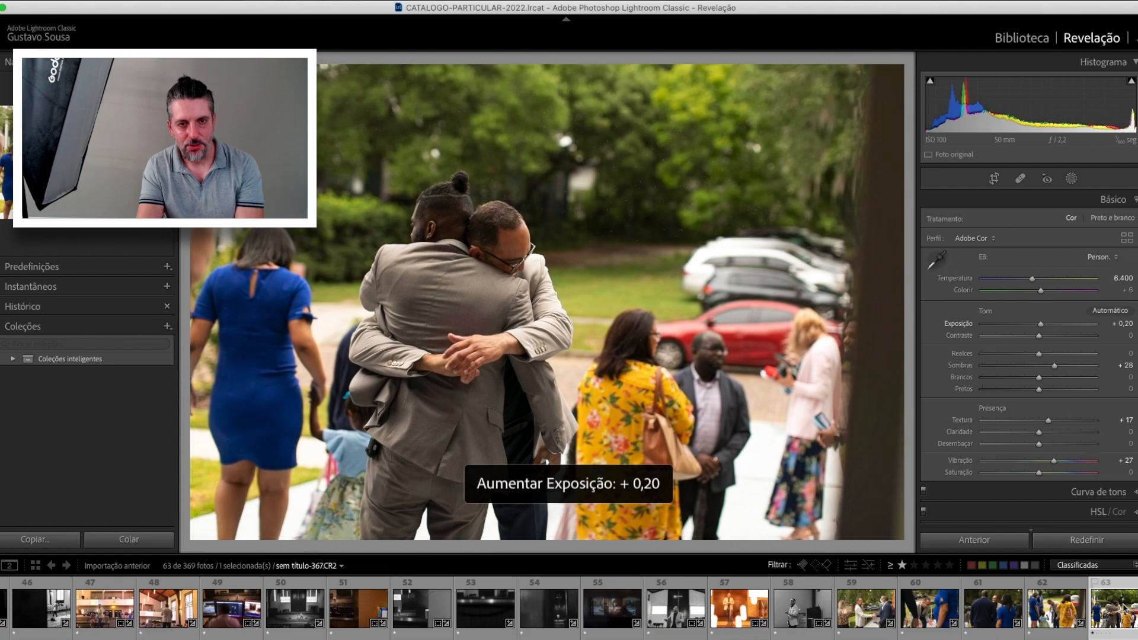
pyautogui.press('v')
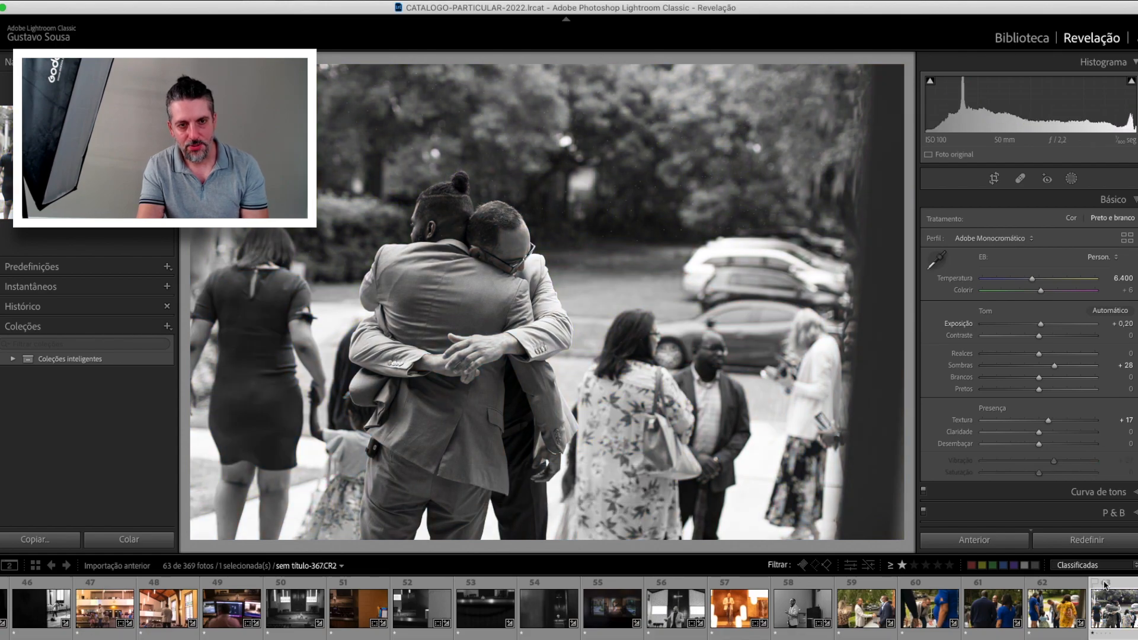
pyautogui.moveTo(1048, 420); pyautogui.dragTo(1076, 423)
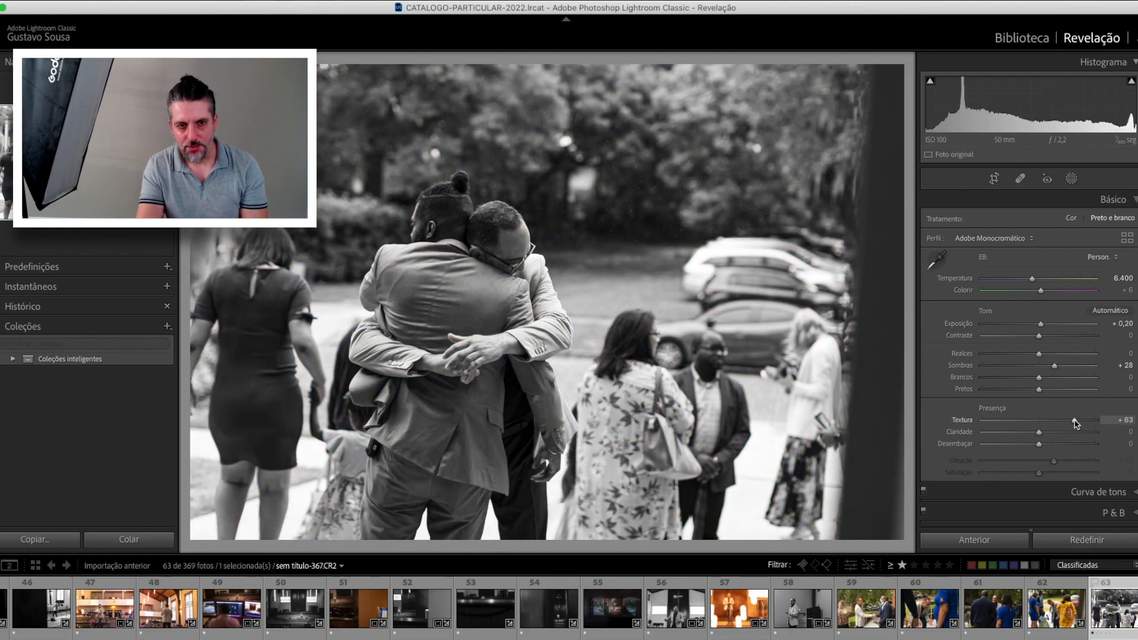